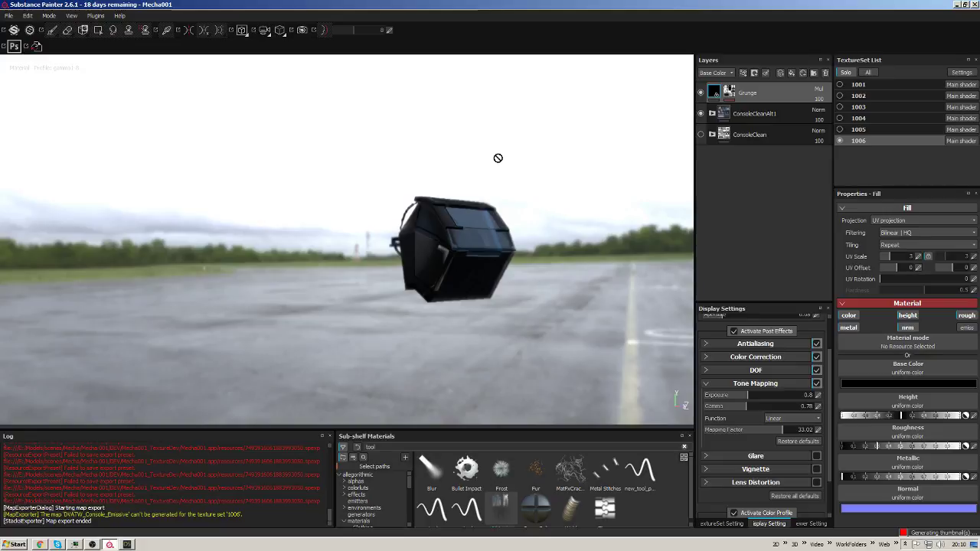
# Turn off the DOF post effect and inspect the front of the console model.
pyautogui.keyDown('alt'); pyautogui.moveTo(433, 212); pyautogui.dragTo(405, 253); pyautogui.keyUp('alt')
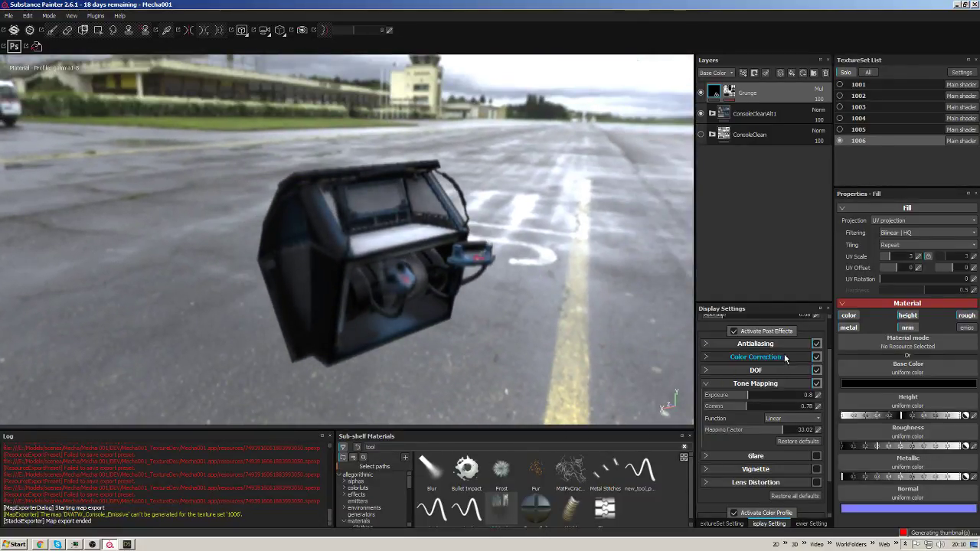
pyautogui.click(816, 370)
pyautogui.keyDown('alt'); pyautogui.moveTo(569, 278); pyautogui.dragTo(409, 291); pyautogui.keyUp('alt')
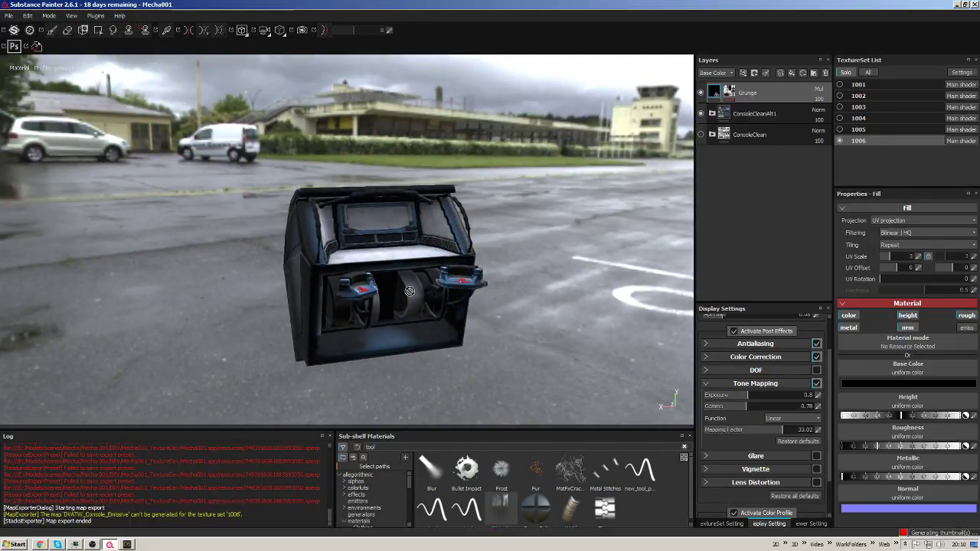
pyautogui.keyDown('alt'); pyautogui.moveTo(477, 270); pyautogui.dragTo(472, 286); pyautogui.keyUp('alt')
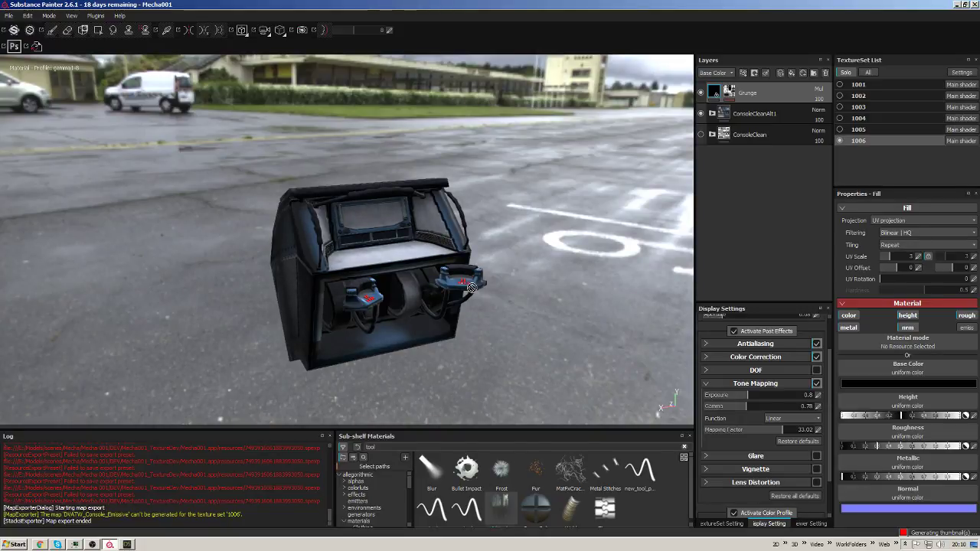
pyautogui.keyDown('shift'); pyautogui.moveTo(471, 286); pyautogui.dragTo(474, 245, button='right'); pyautogui.keyUp('shift')
pyautogui.keyDown('alt'); pyautogui.moveTo(475, 245); pyautogui.dragTo(479, 188); pyautogui.keyUp('alt')
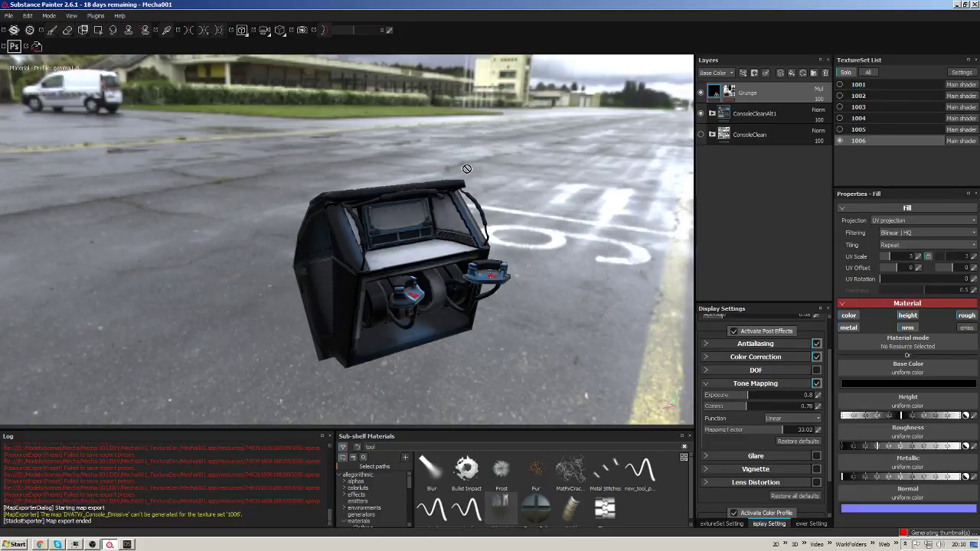
# Open the texture export settings and choose the DarkVoidATW_IndustrialRed folder inside Sixus1 as the export destination.
pyautogui.hotkey('ctrl', 'shift')
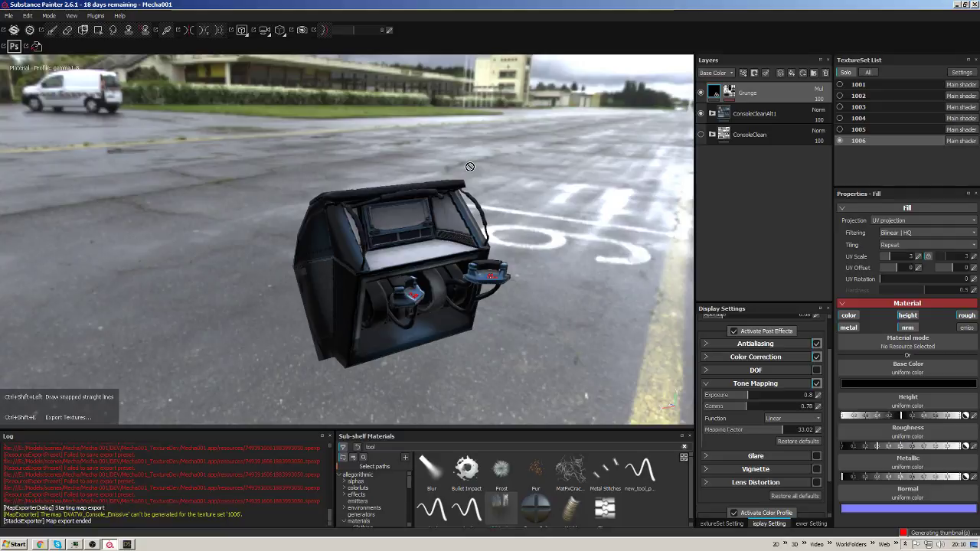
pyautogui.click(9, 15)
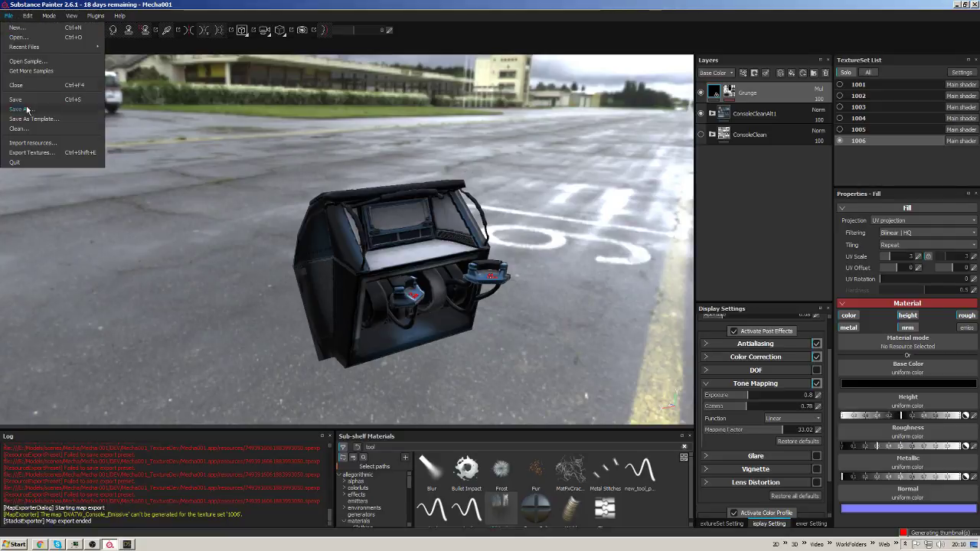
pyautogui.click(43, 154)
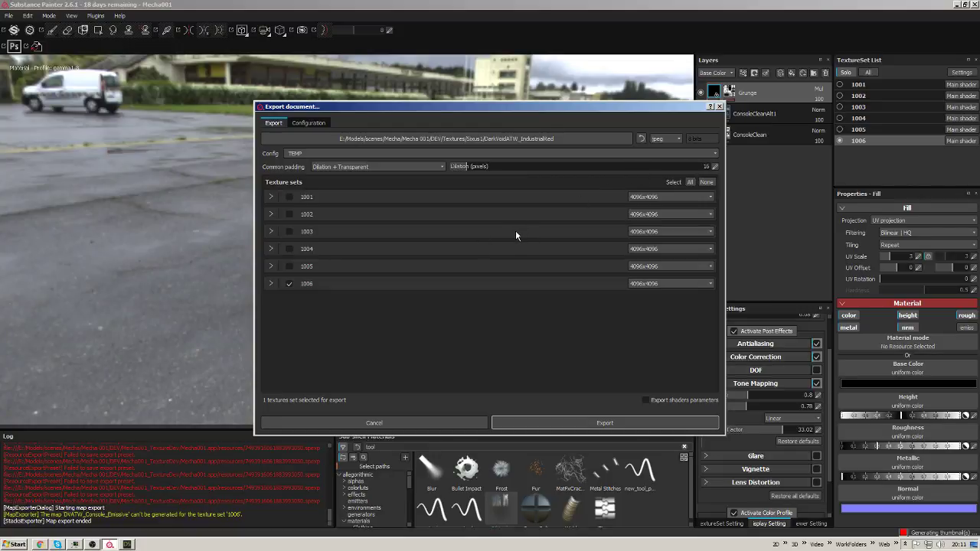
pyautogui.moveTo(415, 105); pyautogui.dragTo(286, 92)
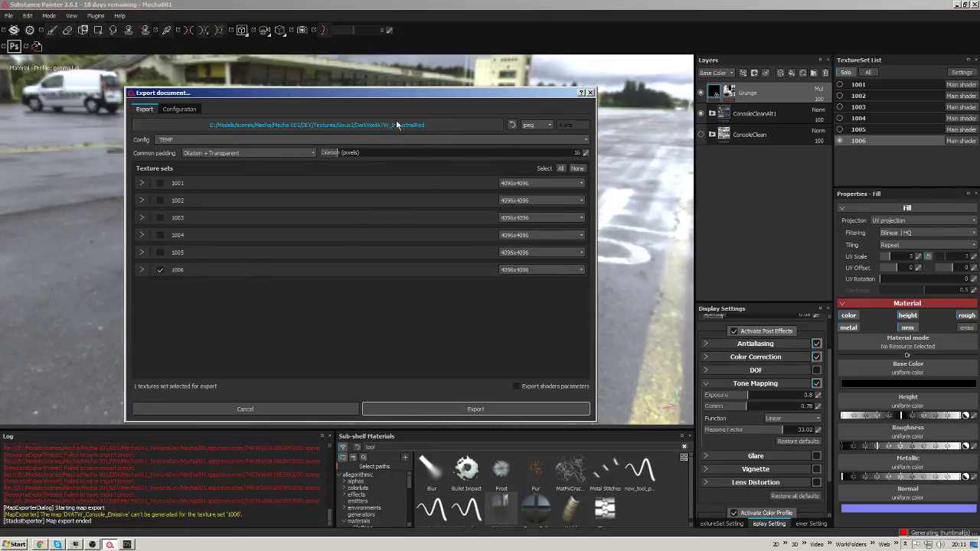
pyautogui.click(360, 125)
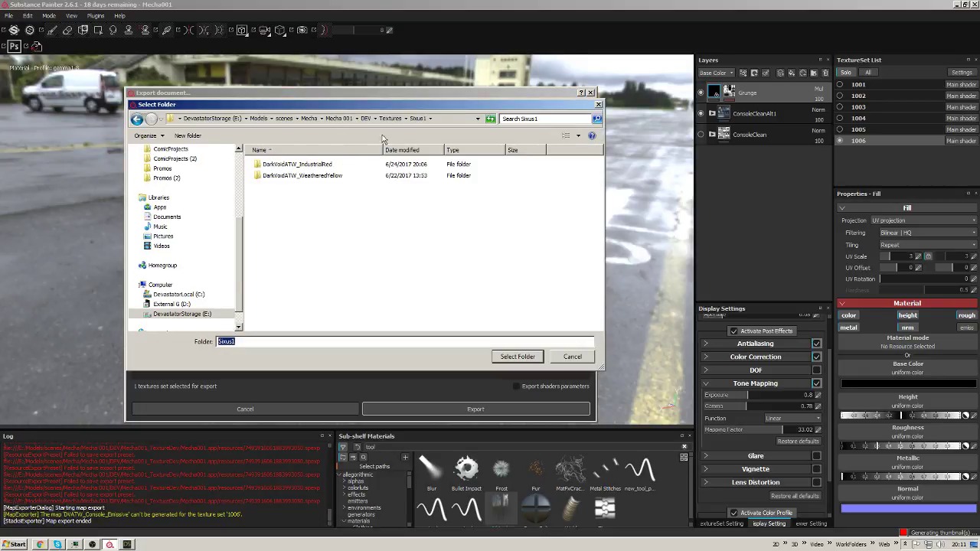
pyautogui.click(309, 164)
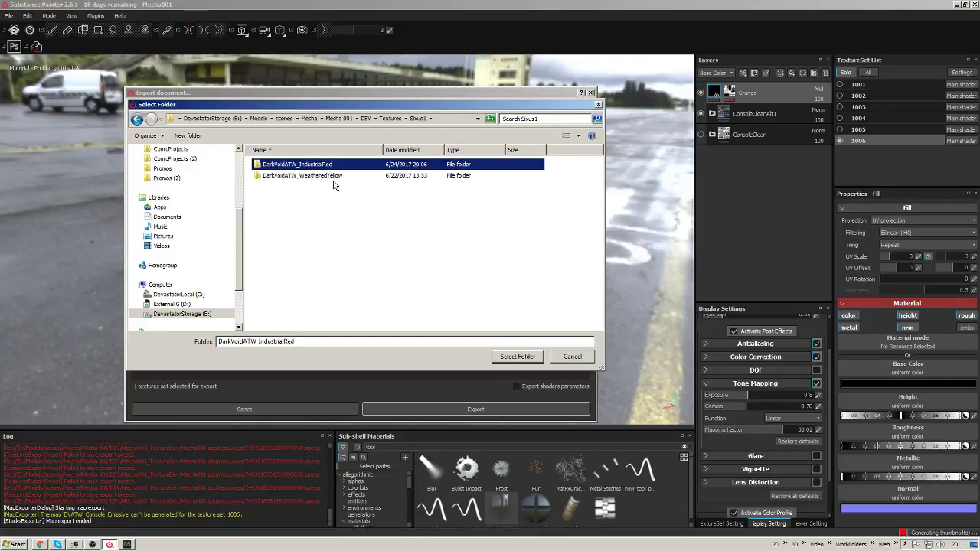
pyautogui.press('Return')
pyautogui.click(517, 356)
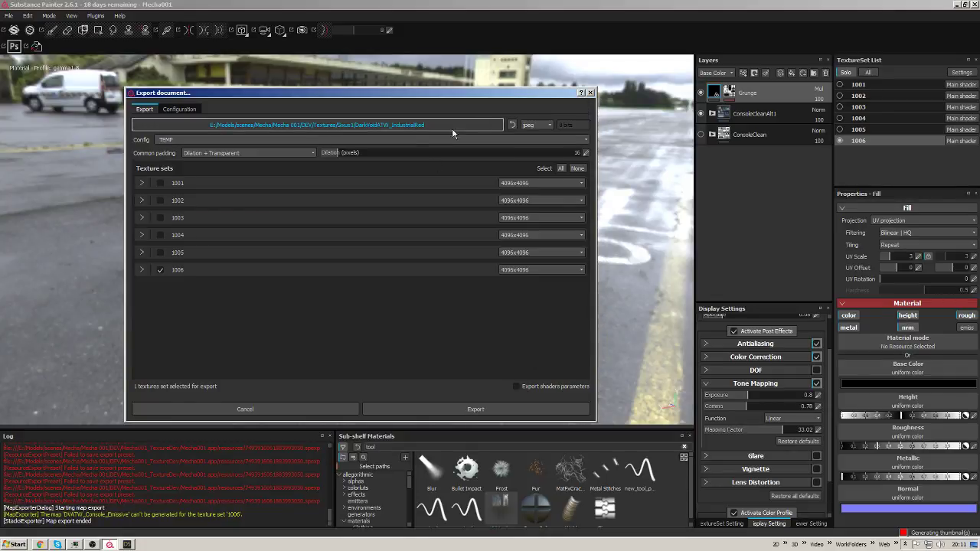
# Review the available export file formats and export configurations while keeping jpeg and TEMP.
pyautogui.click(536, 124)
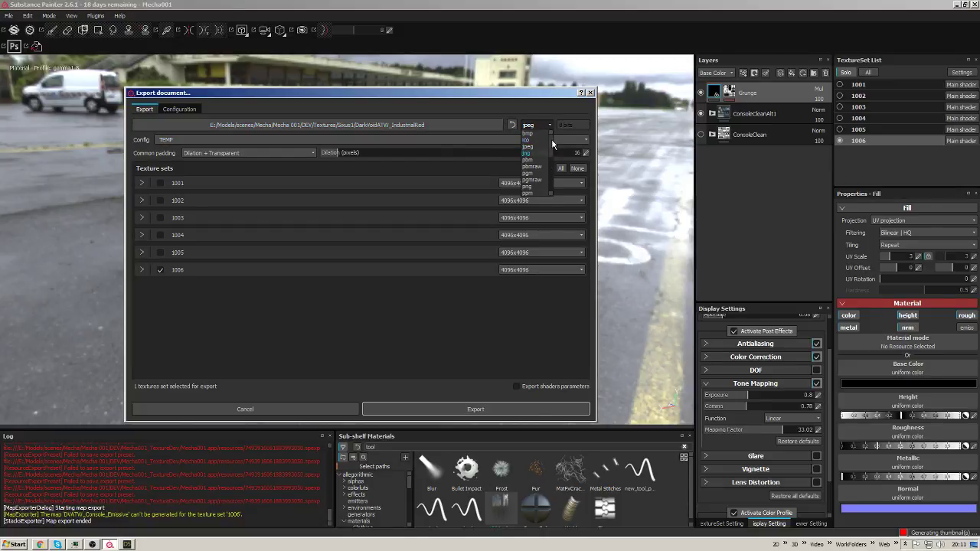
pyautogui.moveTo(551, 143); pyautogui.dragTo(550, 178)
pyautogui.scroll(4, 536, 165)
pyautogui.click(556, 99)
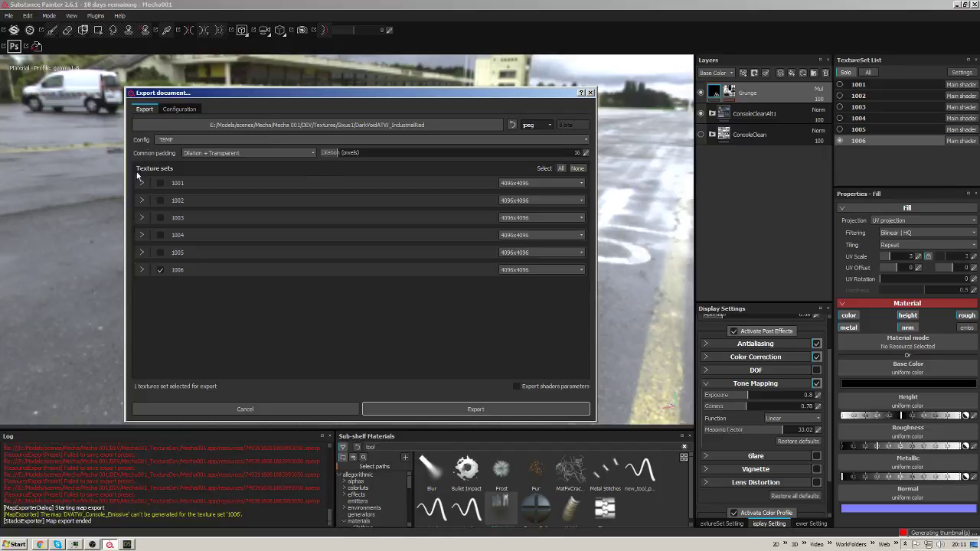
pyautogui.click(176, 141)
pyautogui.scroll(-2, 179, 153)
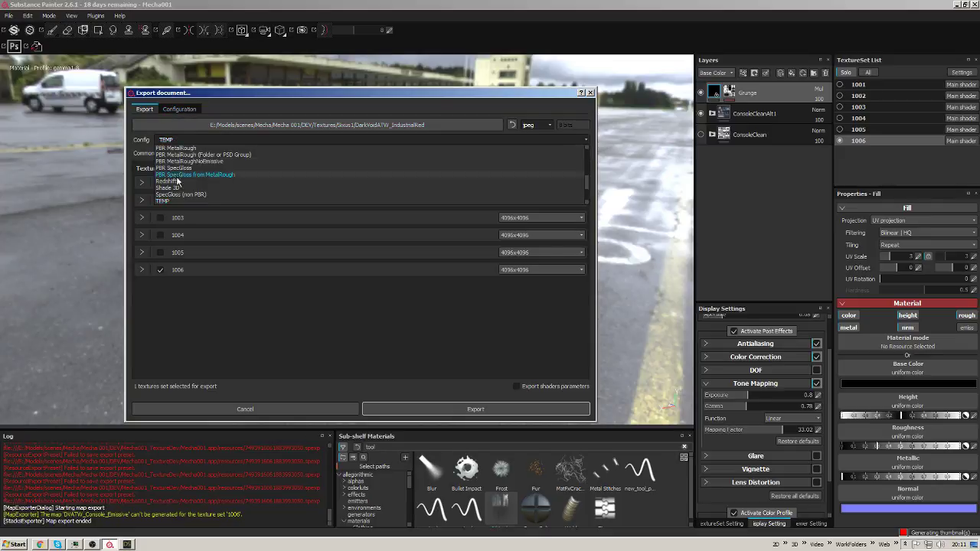
# Compare the output maps defined in the PBR MetalRough preset with those in the TEMP preset.
pyautogui.click(181, 111)
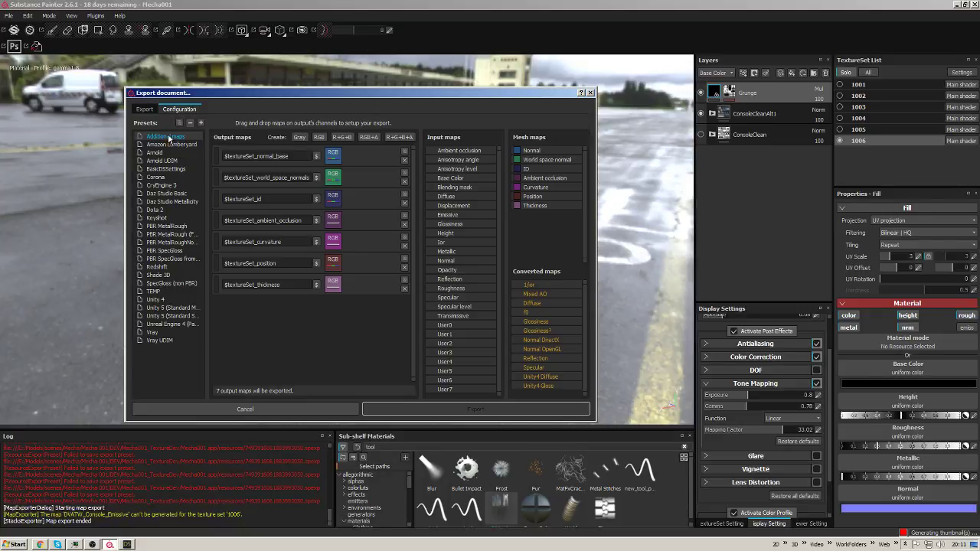
pyautogui.click(163, 226)
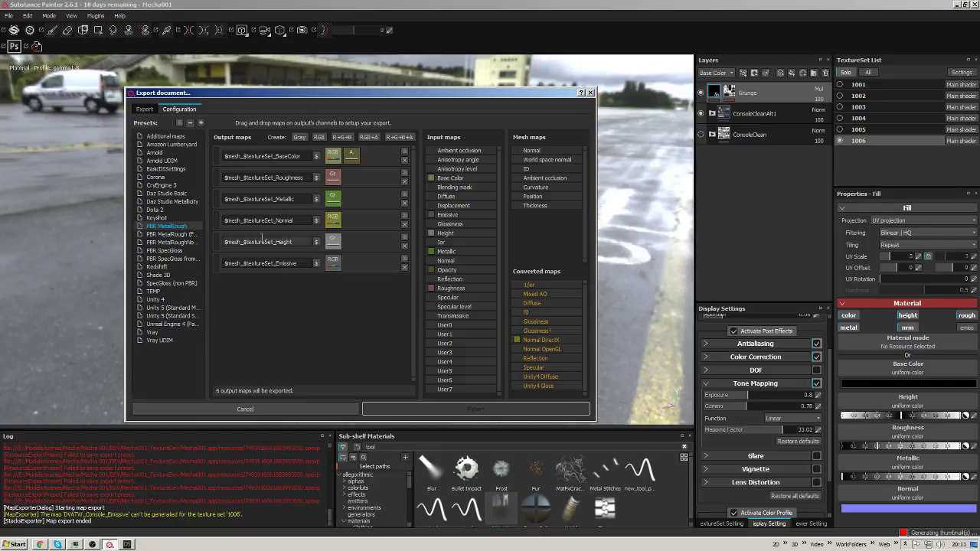
pyautogui.click(160, 291)
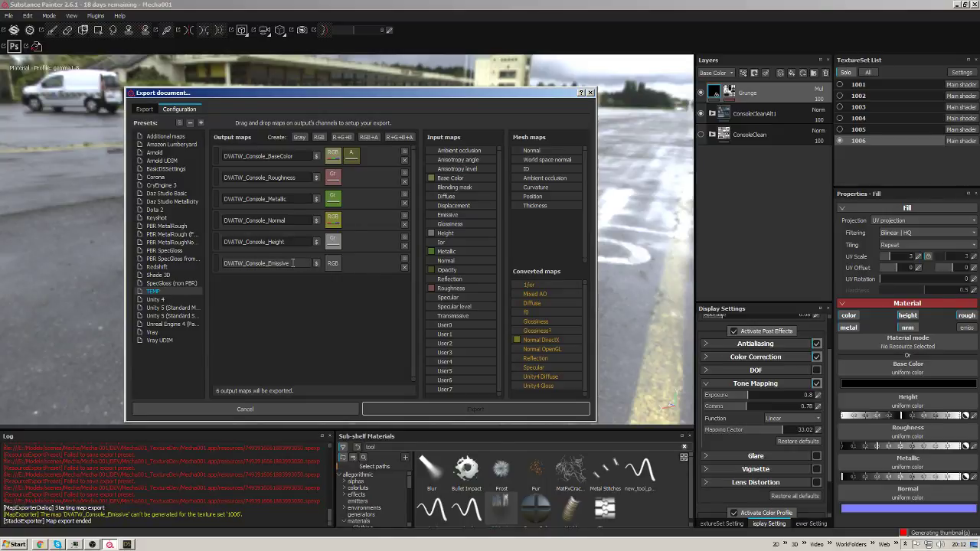
# Replace the TEMP preset's emissive output with a new RGB output map named DVATW_Console_Emissive.
pyautogui.click(405, 267)
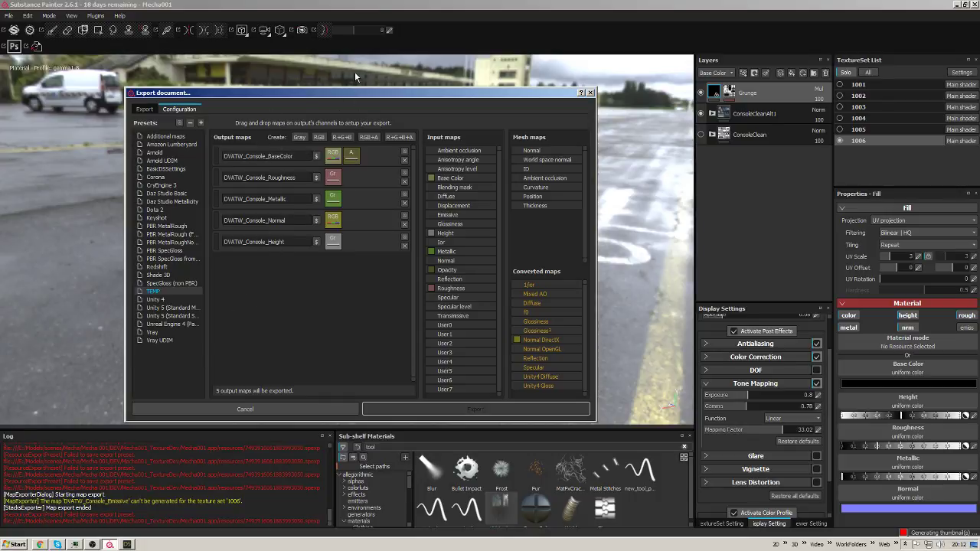
pyautogui.click(320, 140)
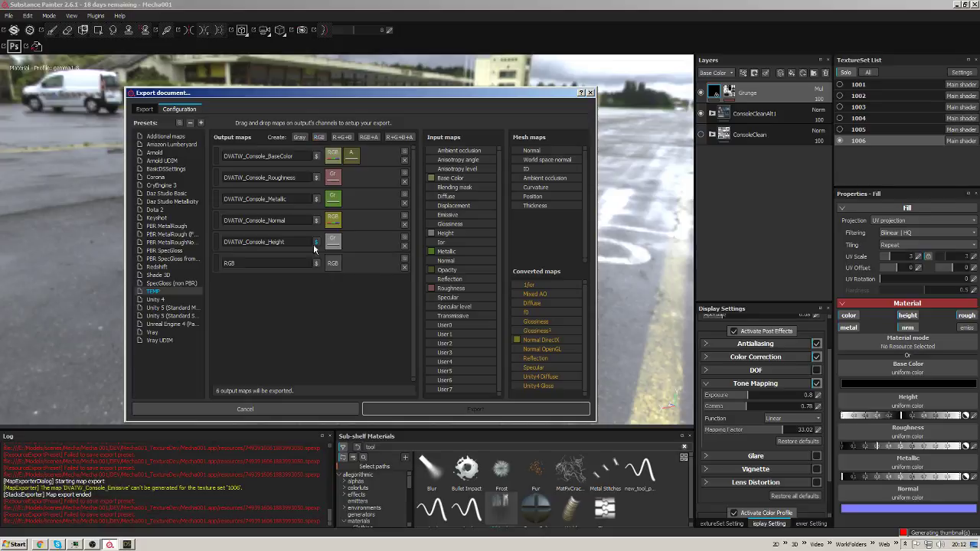
pyautogui.write('DVATW_Console_Emissive')
pyautogui.press('Return')
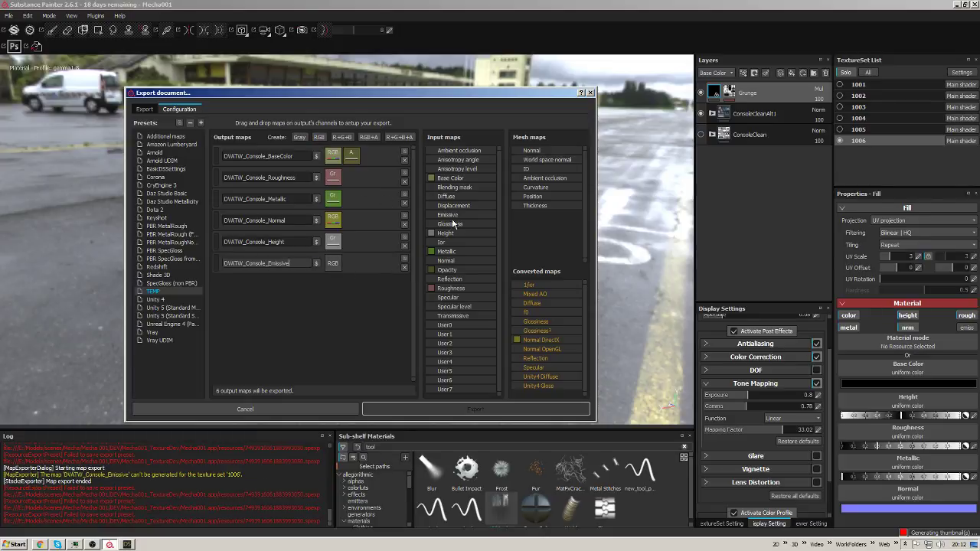
# Try to assign the Emissive input map to the RGB slot of the DVATW_Console_Emissive output.
pyautogui.moveTo(452, 216); pyautogui.dragTo(333, 268)
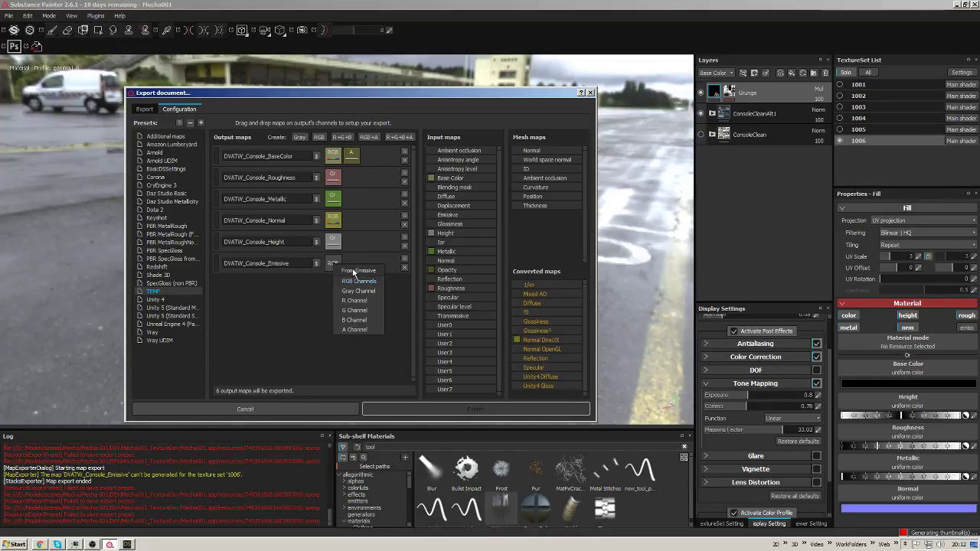
pyautogui.click(357, 281)
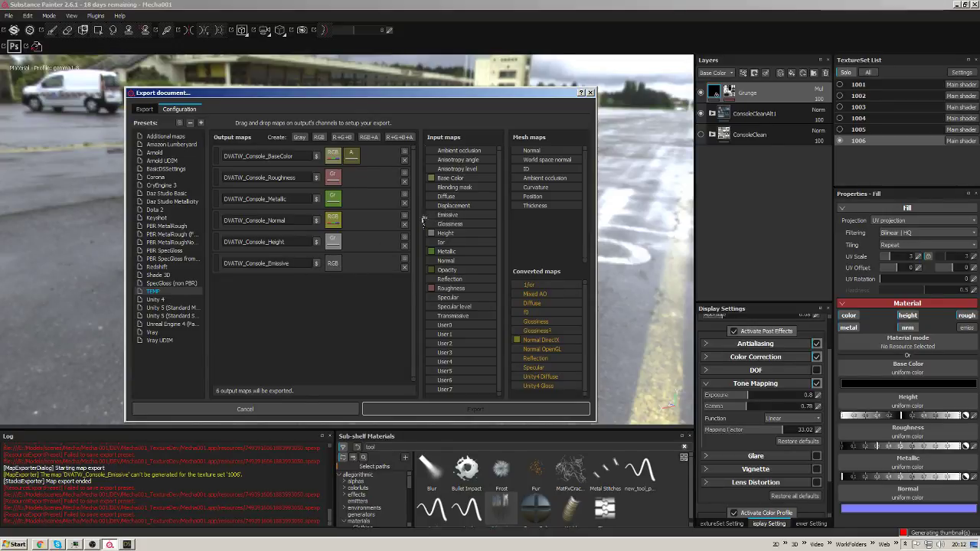
pyautogui.moveTo(422, 221); pyautogui.dragTo(329, 267)
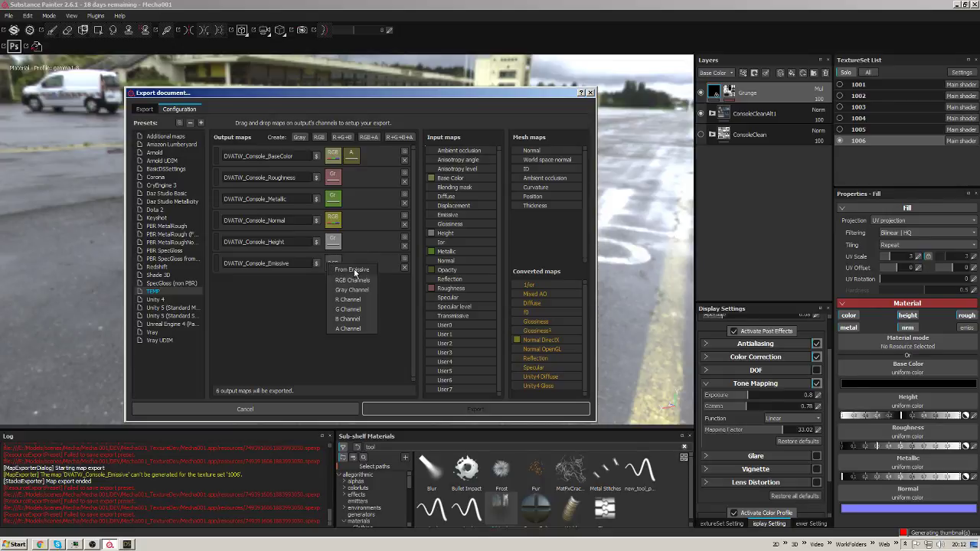
pyautogui.click(365, 268)
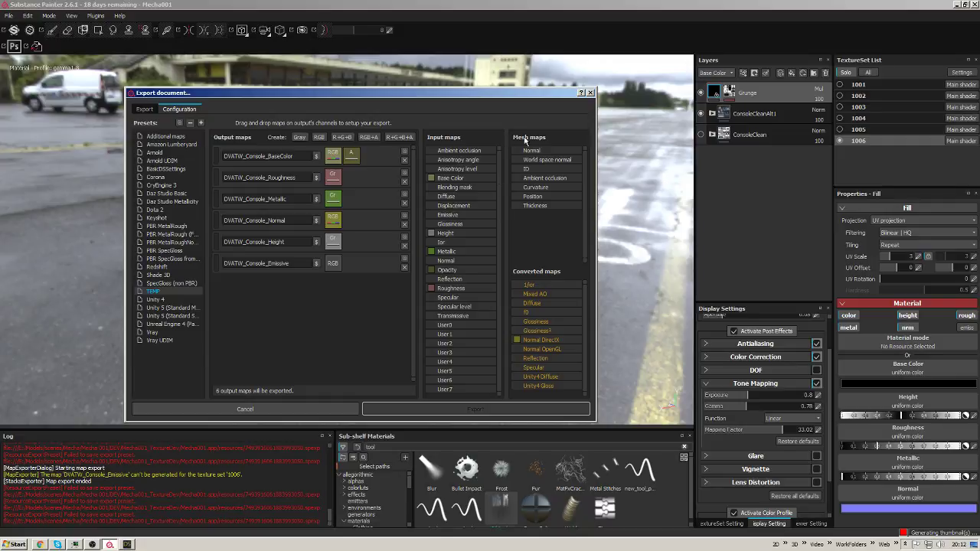
# Switch the export configuration to Shade 3D and back to the TEMP preset.
pyautogui.click(144, 108)
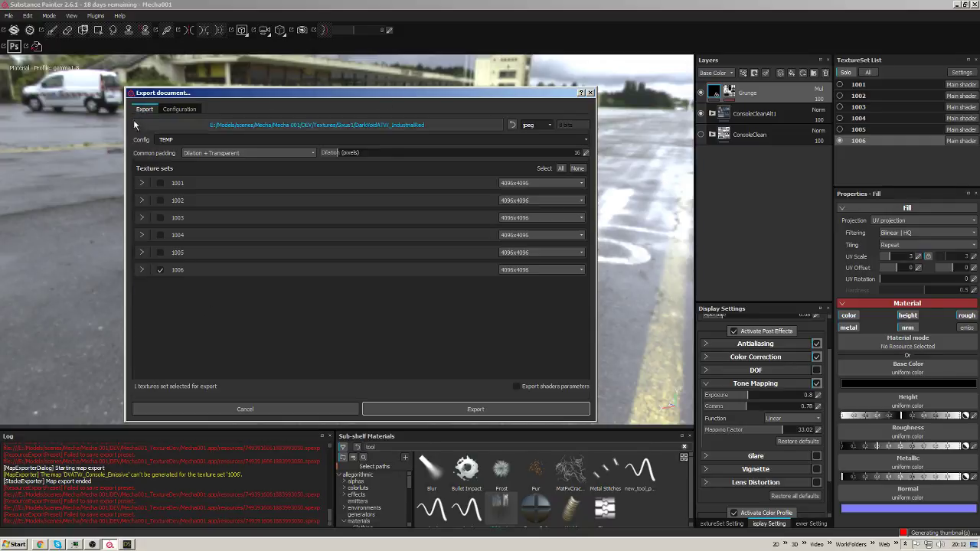
pyautogui.click(189, 141)
pyautogui.click(173, 151)
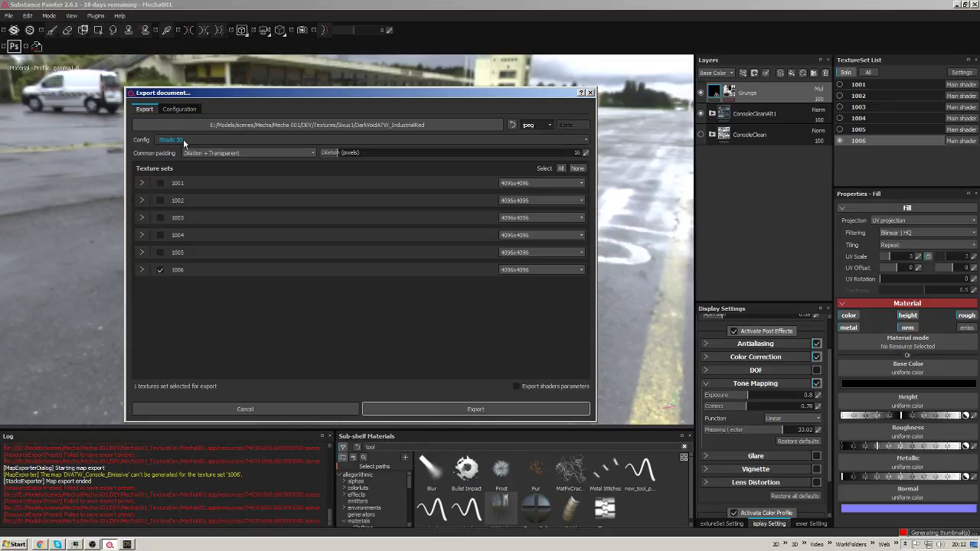
pyautogui.click(185, 141)
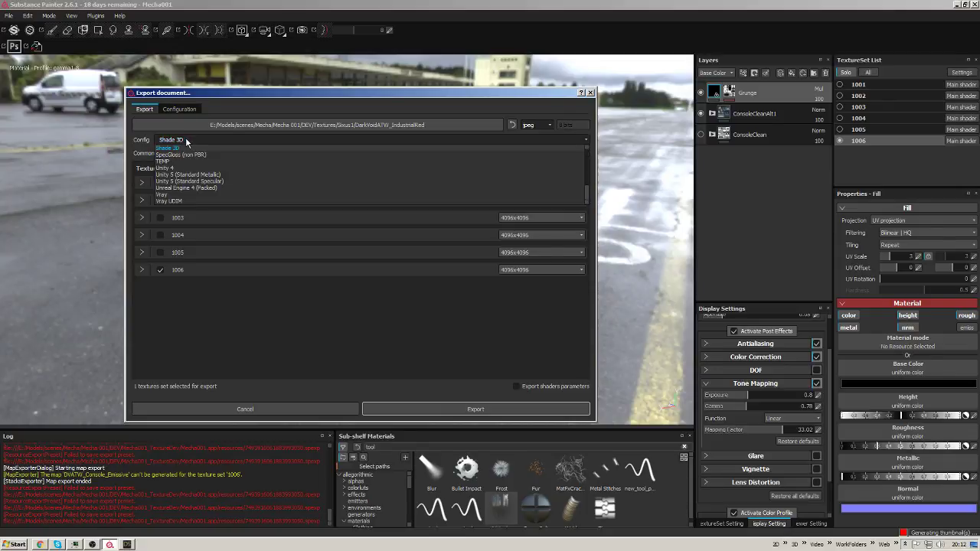
pyautogui.click(162, 170)
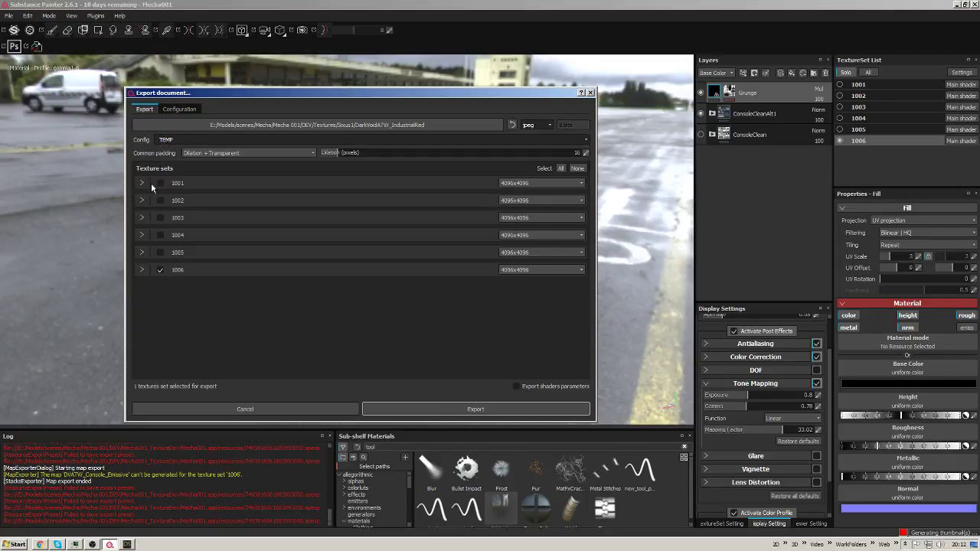
pyautogui.doubleClick(163, 142)
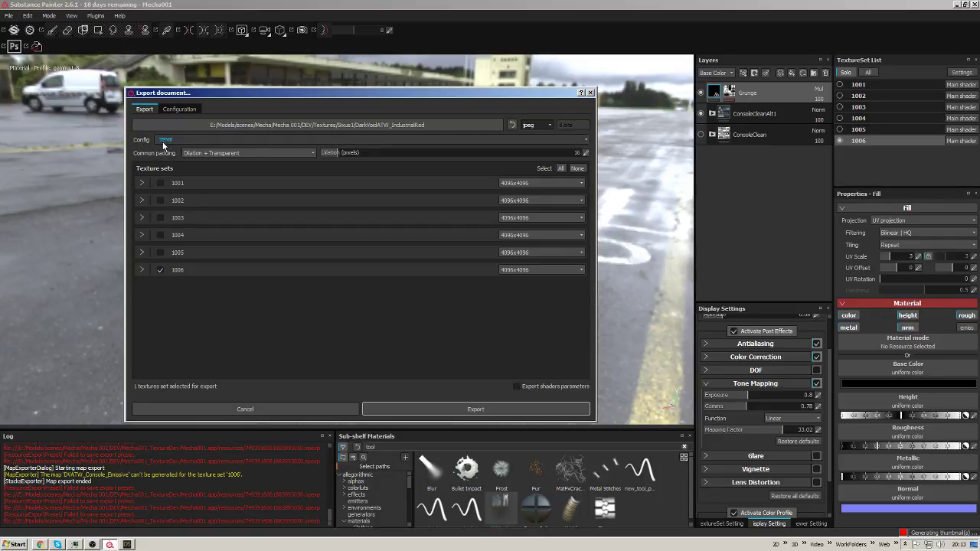
pyautogui.write('Temp')
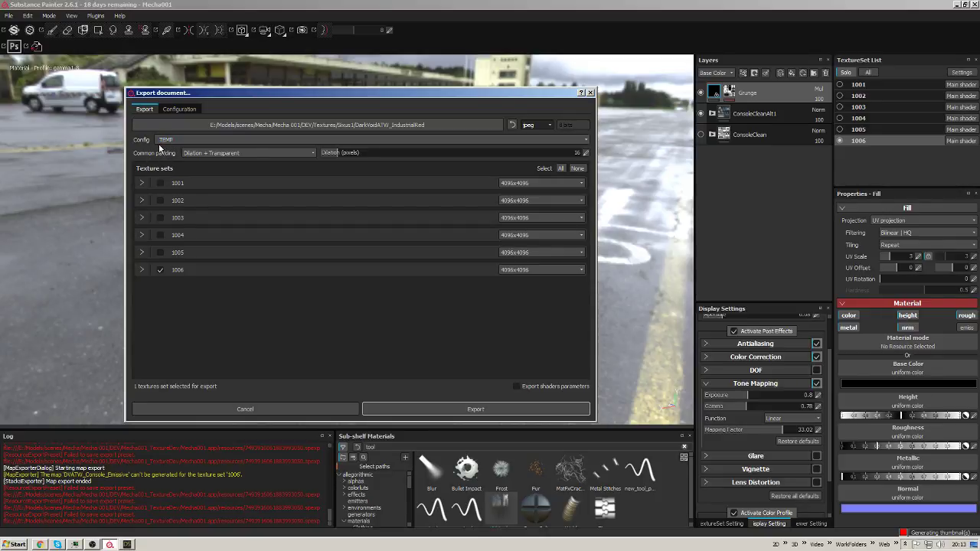
pyautogui.press('Return')
# Examine the TEMP preset's rename, duplicate and remove options, and check the texture set list behind the export window.
pyautogui.click(179, 109)
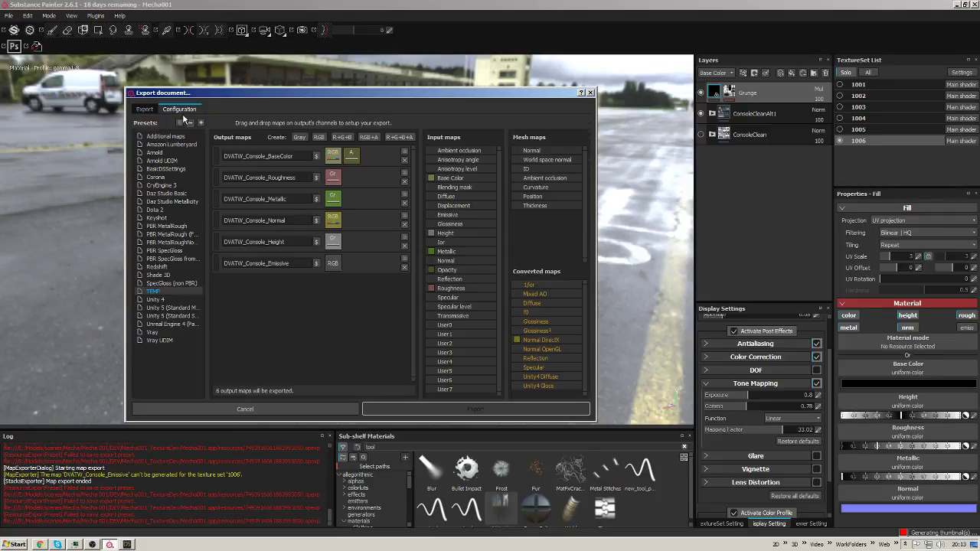
pyautogui.rightClick(154, 292)
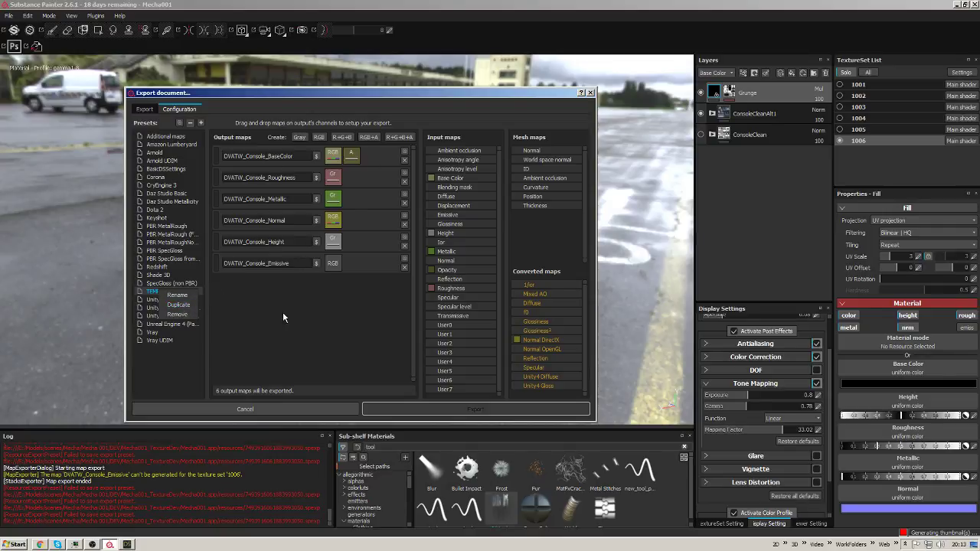
pyautogui.click(283, 267)
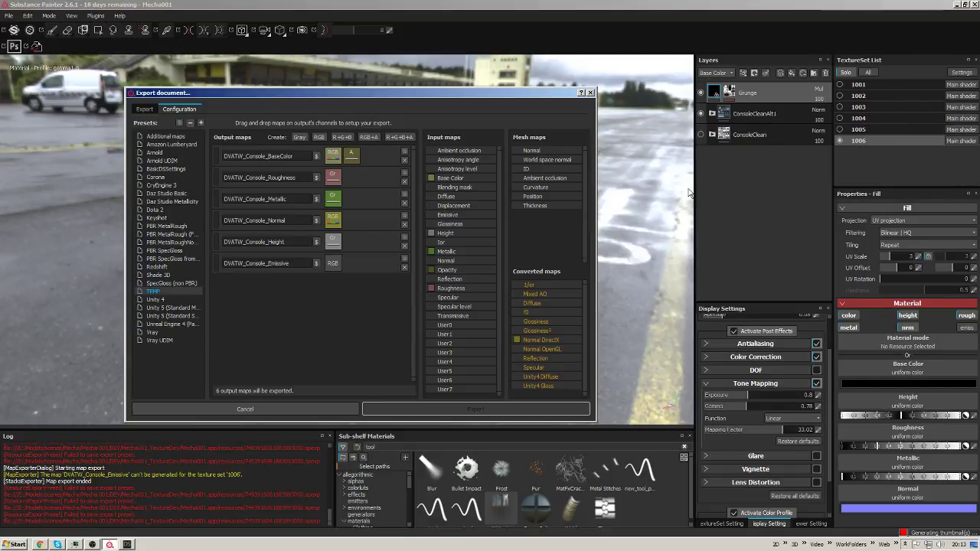
pyautogui.moveTo(595, 90); pyautogui.dragTo(446, 263)
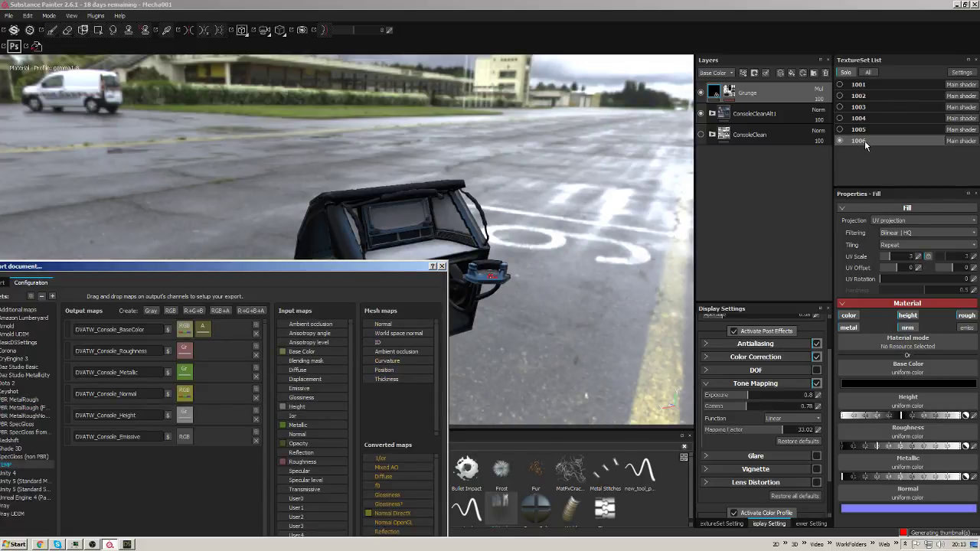
pyautogui.moveTo(417, 267); pyautogui.dragTo(606, 54)
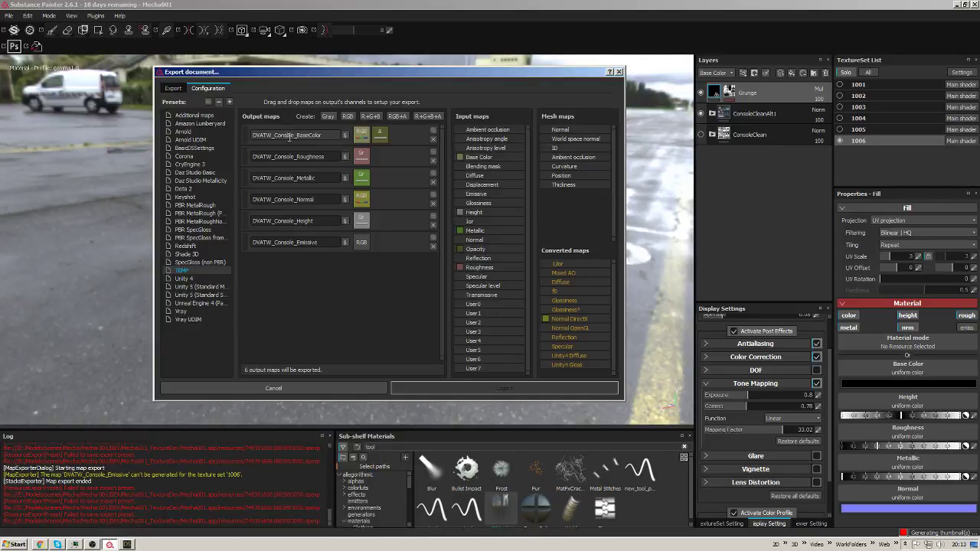
# Compare the TEMP preset's output map names with those of the Arnold UDIM preset, and return to TEMP.
pyautogui.moveTo(296, 135); pyautogui.dragTo(254, 137)
pyautogui.click(200, 138)
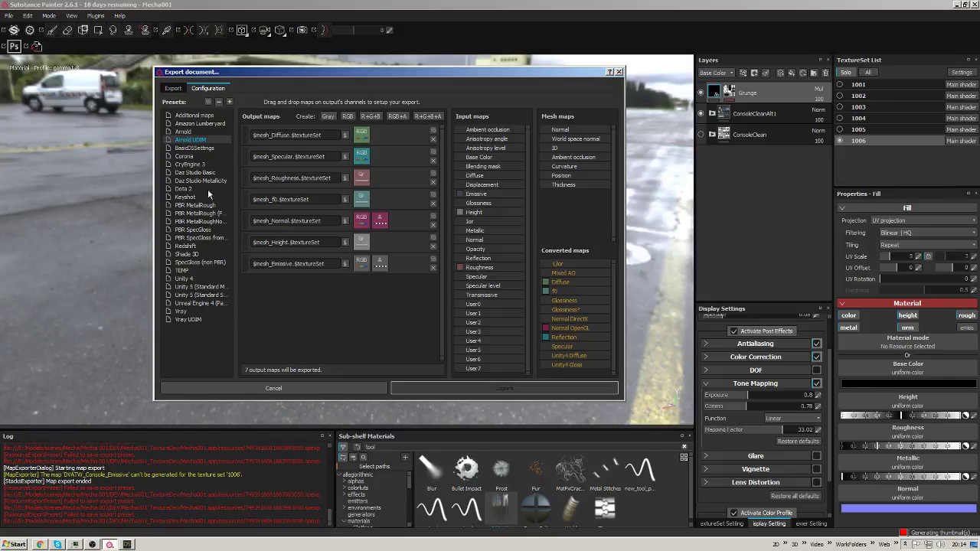
pyautogui.click(182, 271)
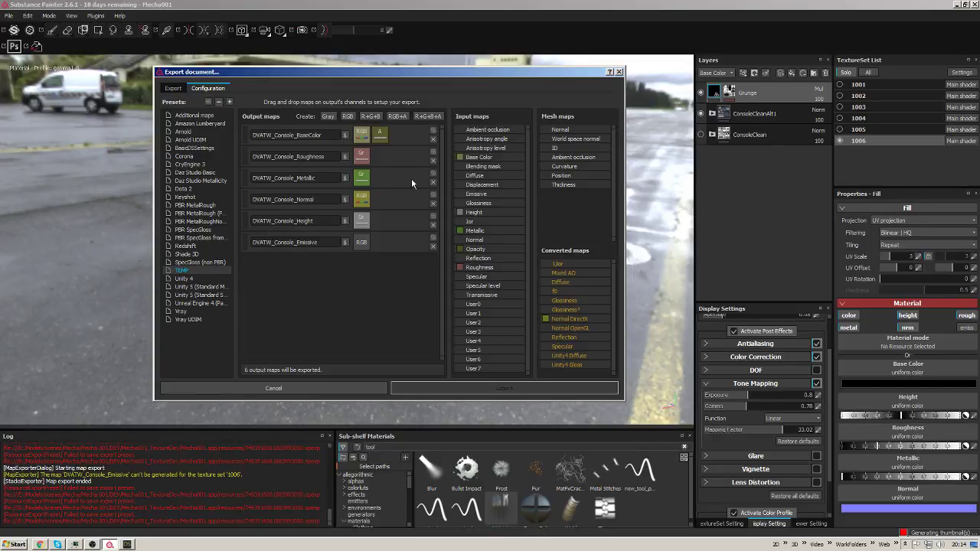
# Return to the general export settings and choose TEMP as the export config.
pyautogui.click(175, 89)
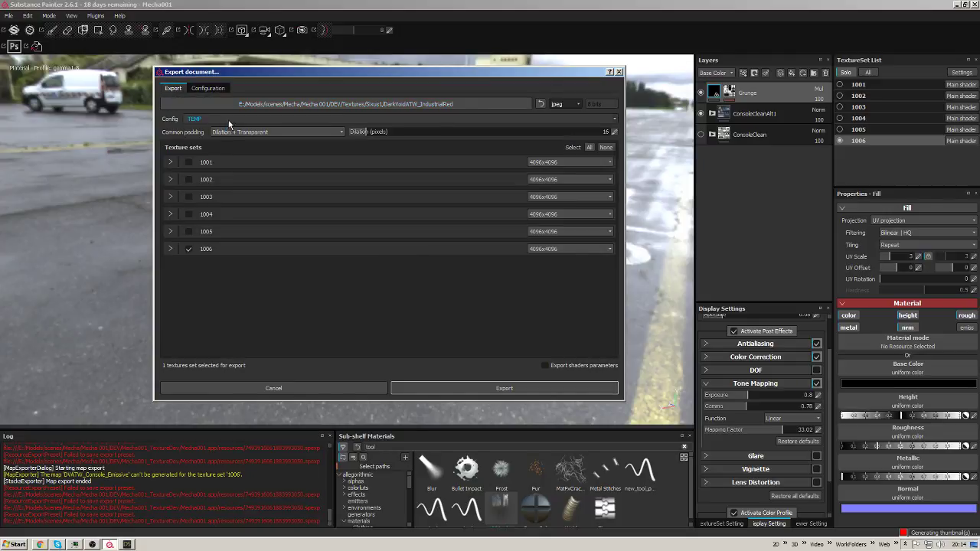
pyautogui.click(193, 119)
pyautogui.click(197, 127)
pyautogui.click(204, 119)
pyautogui.click(196, 140)
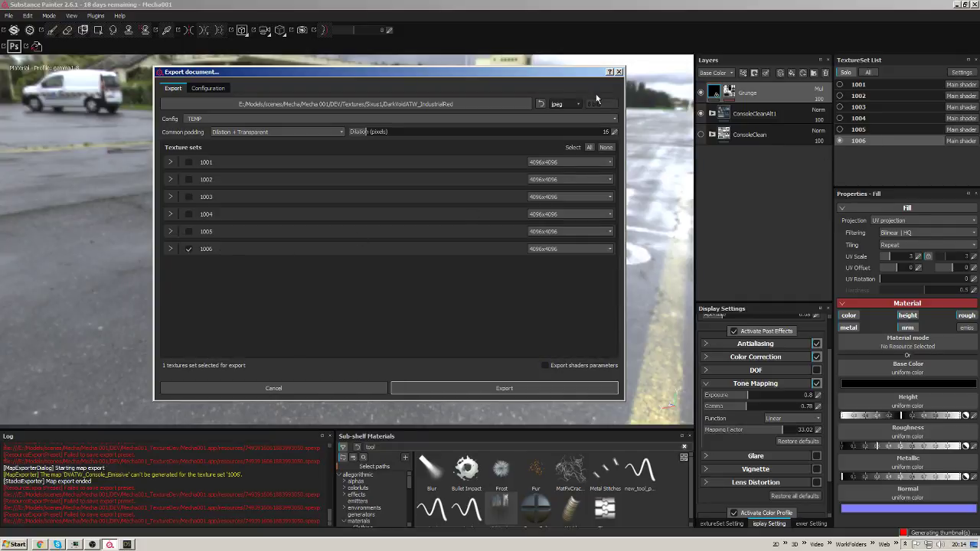
# Check the model behind the export window and review the output maps listed for texture set 1006.
pyautogui.moveTo(378, 71); pyautogui.dragTo(166, 146)
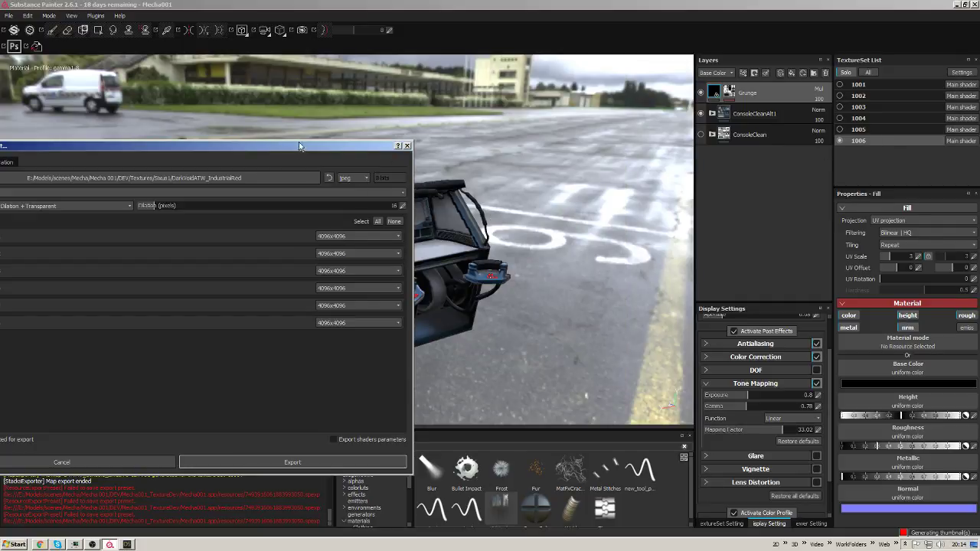
pyautogui.moveTo(299, 143); pyautogui.dragTo(569, 69)
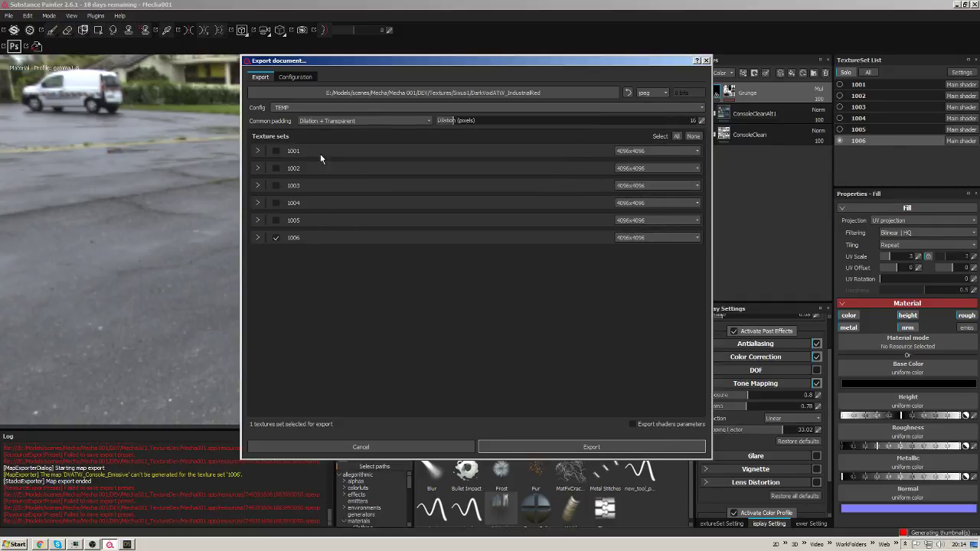
pyautogui.click(274, 237)
pyautogui.click(269, 239)
pyautogui.click(258, 239)
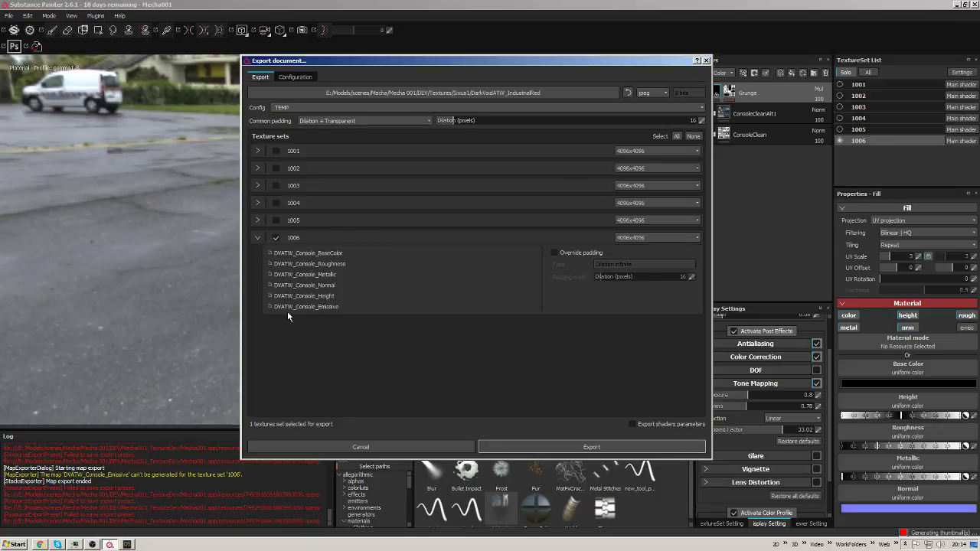
pyautogui.click(264, 237)
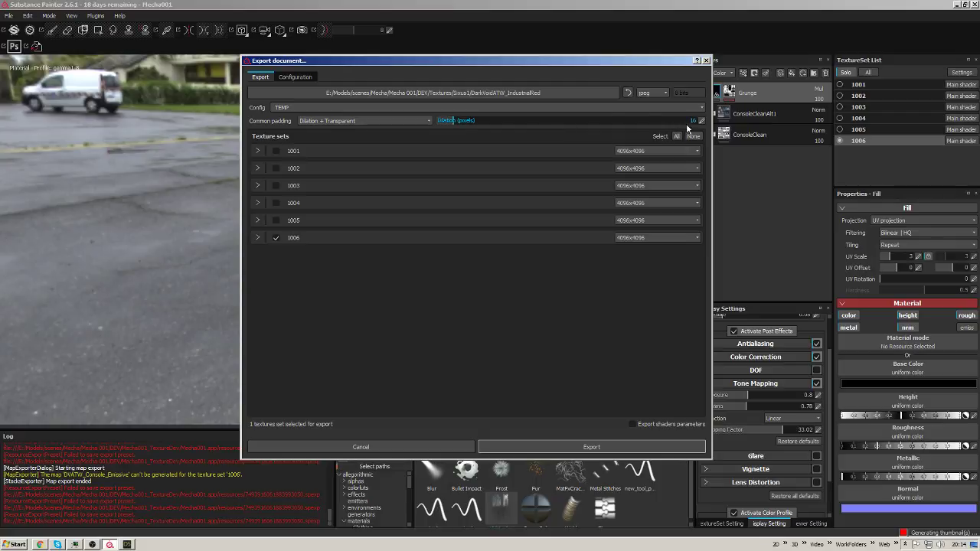
# Check the available common padding options, keeping Dilation + Transparent.
pyautogui.click(341, 120)
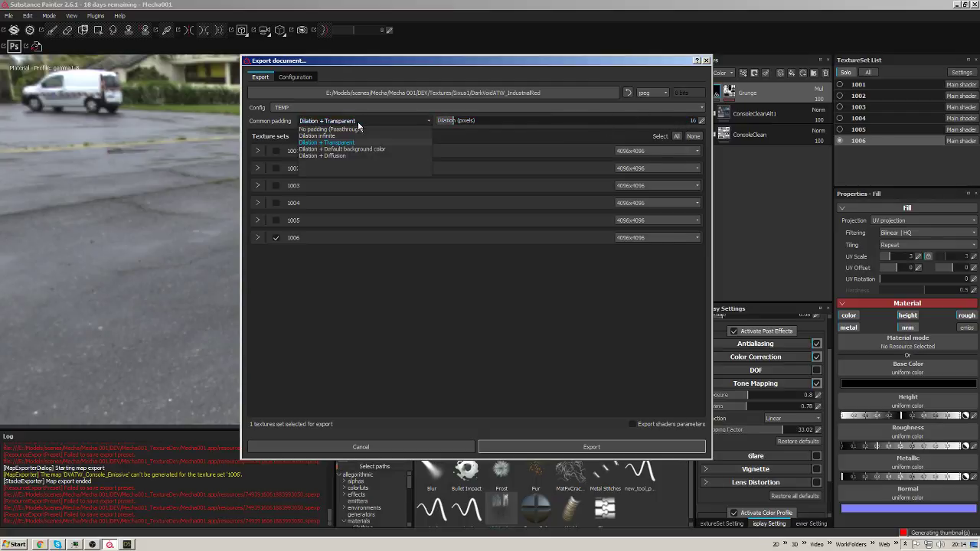
pyautogui.click(424, 133)
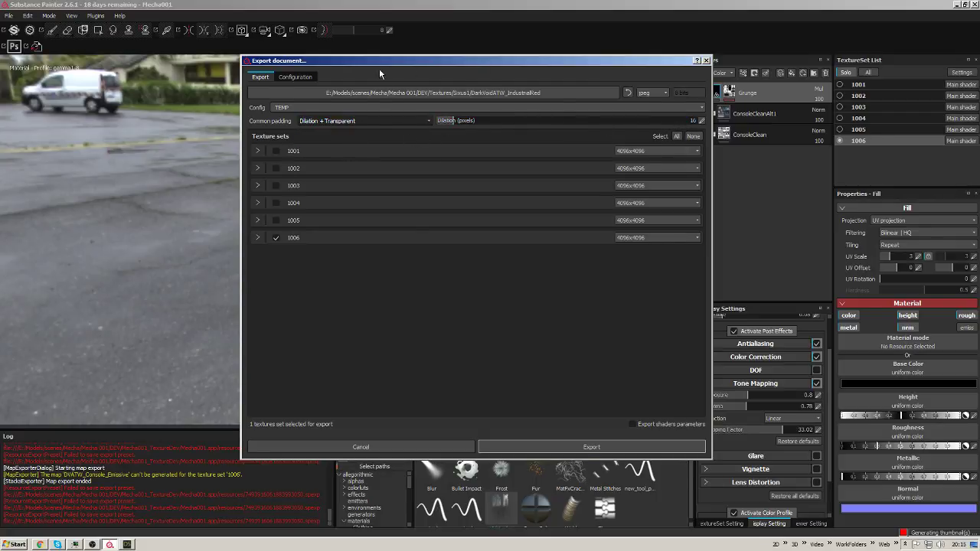
pyautogui.moveTo(380, 71); pyautogui.dragTo(270, 79)
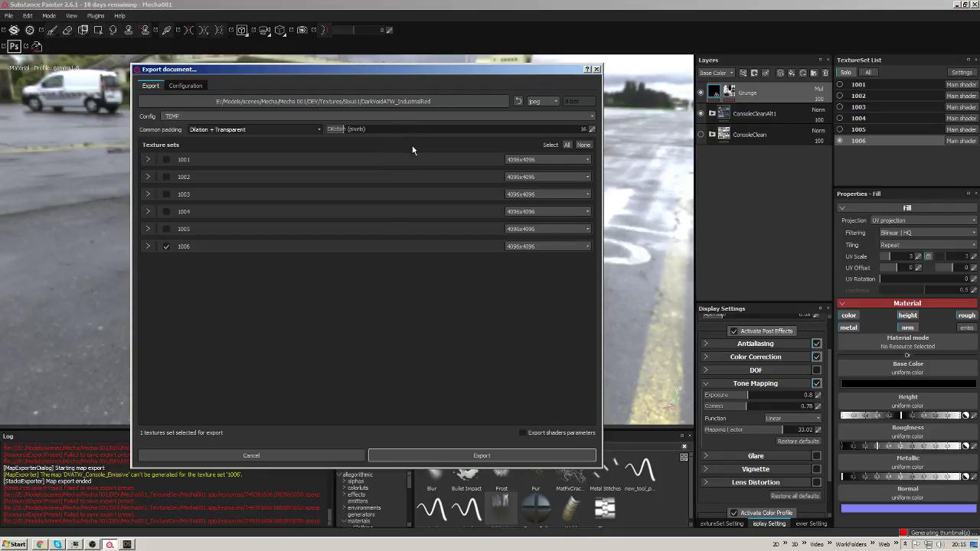
pyautogui.moveTo(461, 72); pyautogui.dragTo(474, 69)
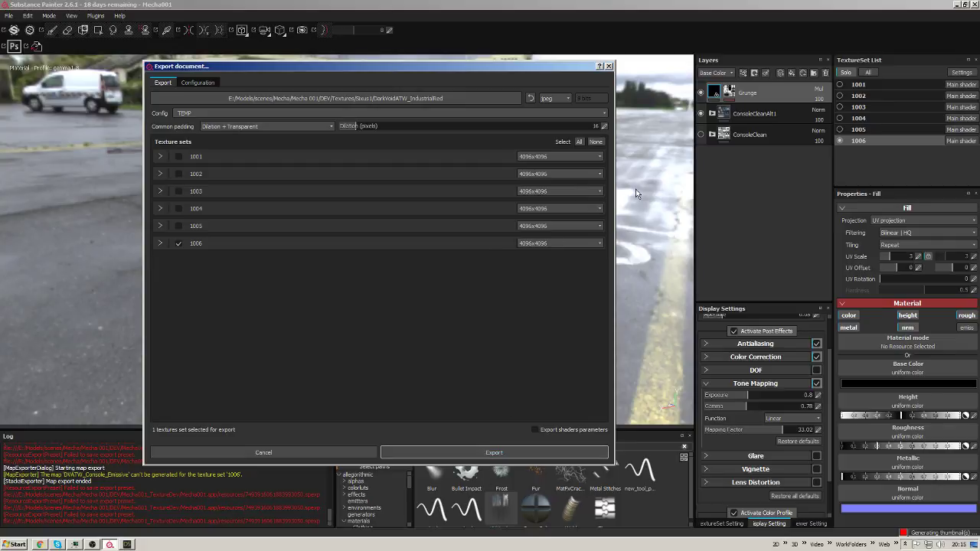
pyautogui.press('Escape')
pyautogui.hotkey('alt', 'Tab')
pyautogui.hotkey('alt', 'Tab')
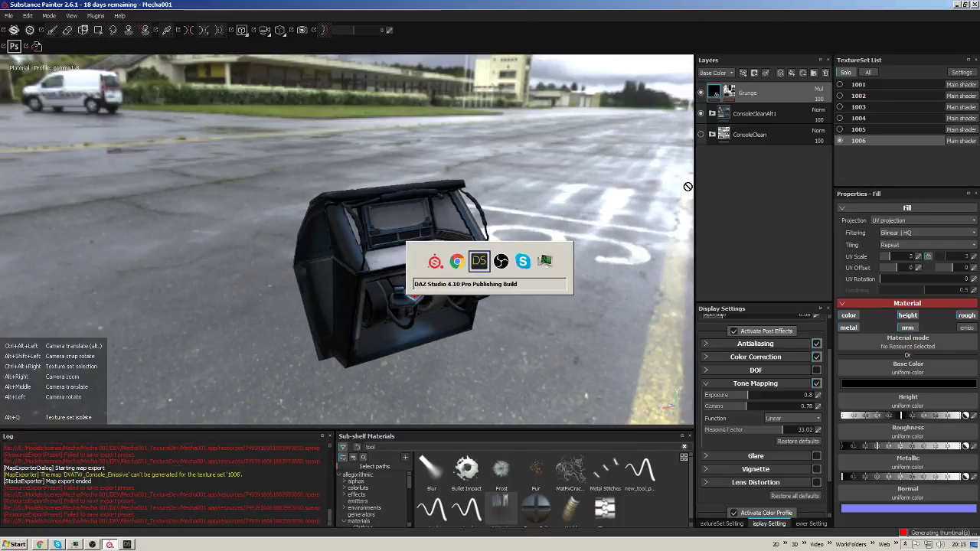
pyautogui.hotkey('alt', 'shift', 'Tab')
pyautogui.hotkey('alt', 'shift', 'Tab')
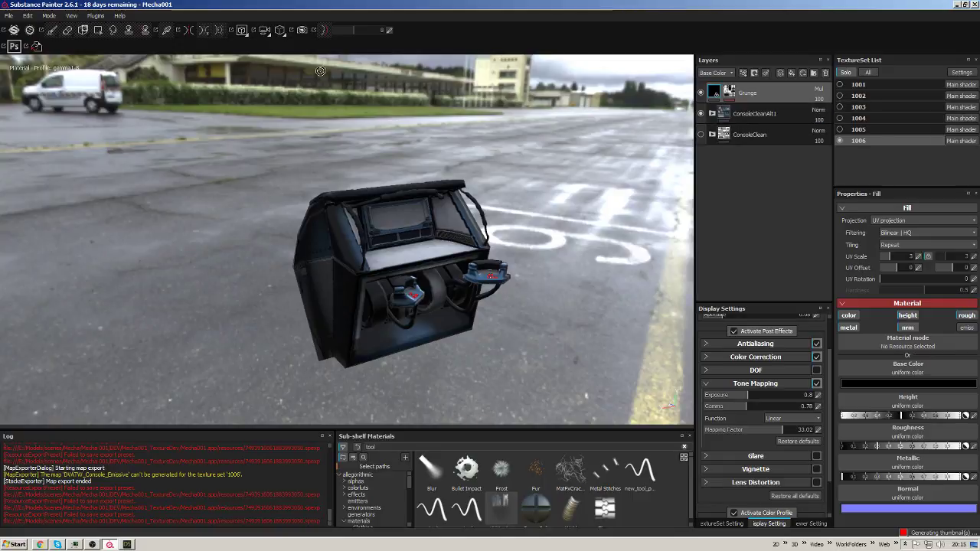
# Export texture set 1006 as jpeg with the TEMP config, and open the destination folder in a maximized window.
pyautogui.hotkey('ctrl', 'shift', 'e')
pyautogui.moveTo(342, 104); pyautogui.dragTo(219, 74)
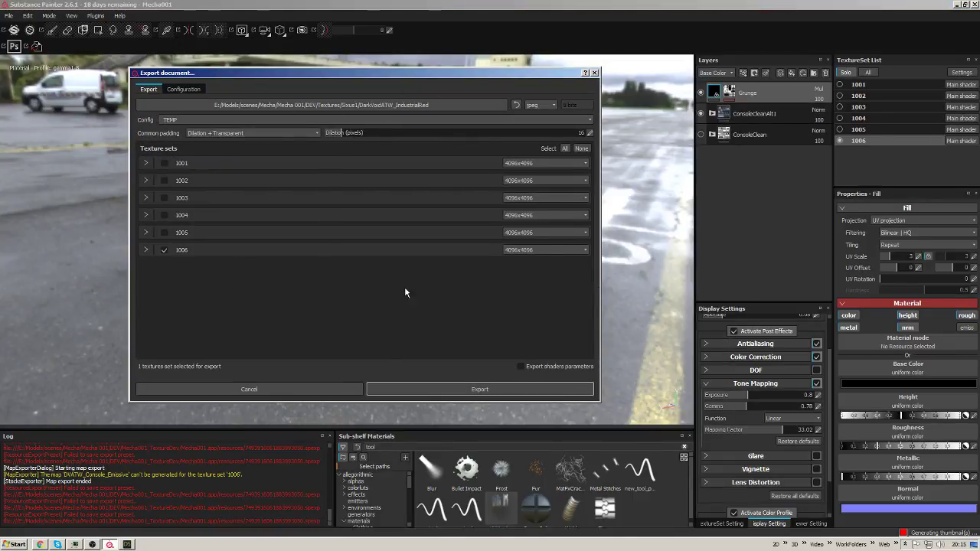
pyautogui.click(458, 390)
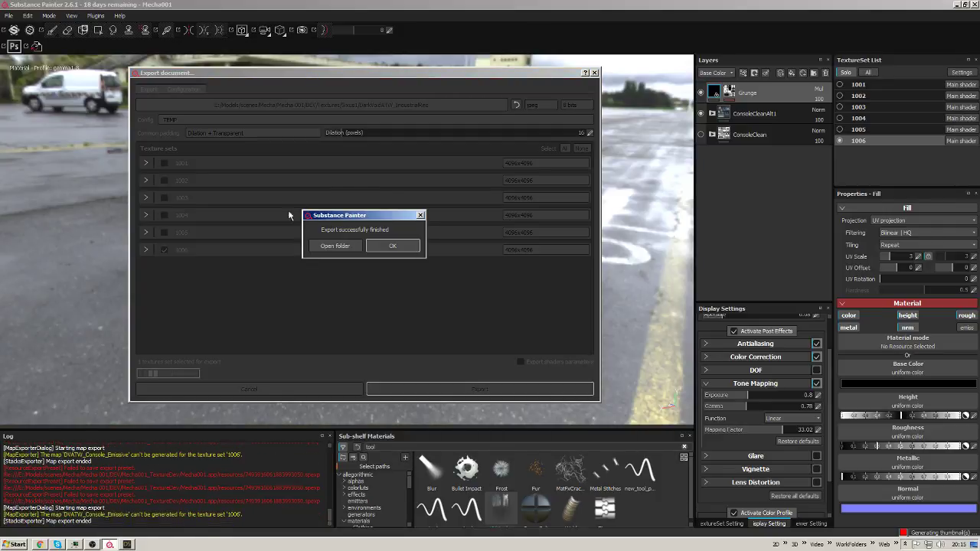
pyautogui.click(334, 247)
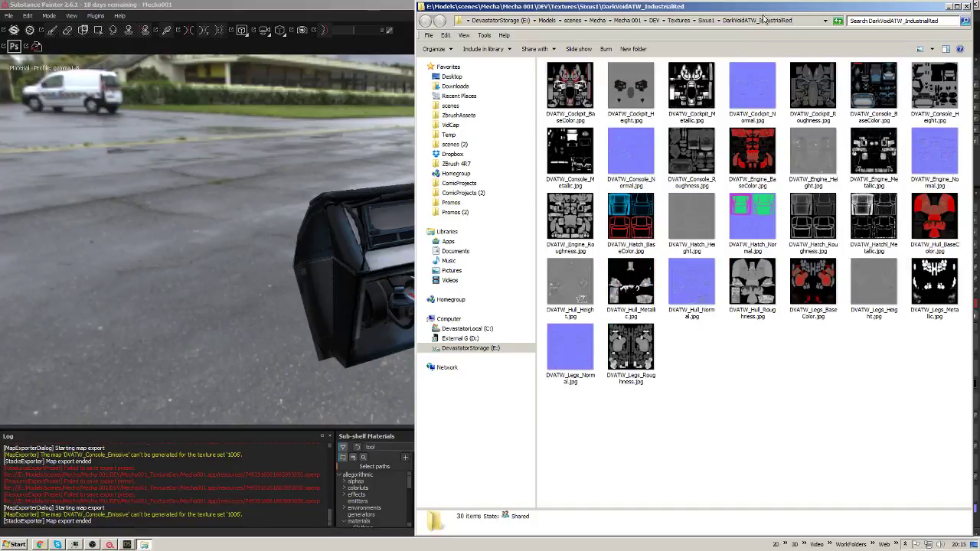
pyautogui.doubleClick(797, 11)
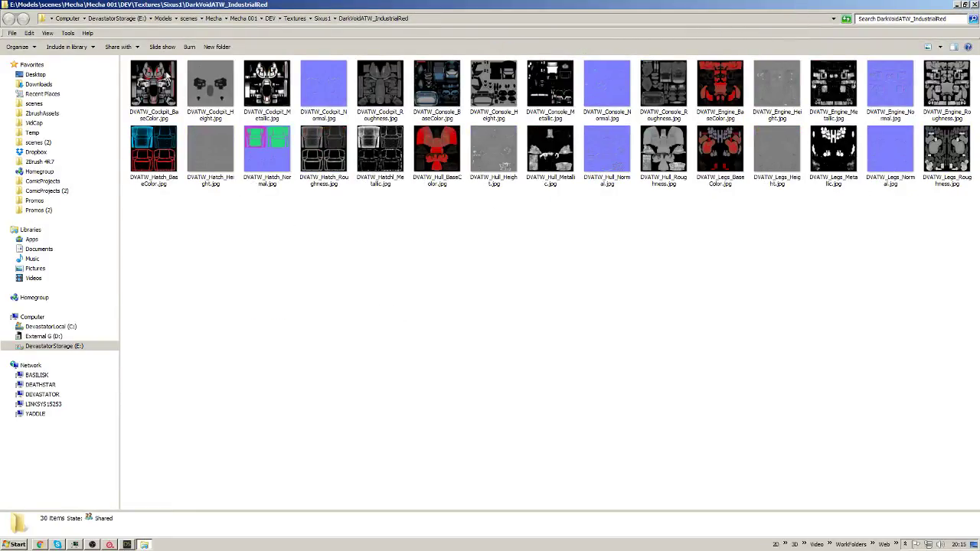
# Open DVATW_Cockpit_BaseColor.jpg in Windows Photo Viewer and look through the cockpit's height, metallic, normal and roughness maps.
pyautogui.click(150, 105)
pyautogui.rightClick(158, 91)
pyautogui.click(104, 133)
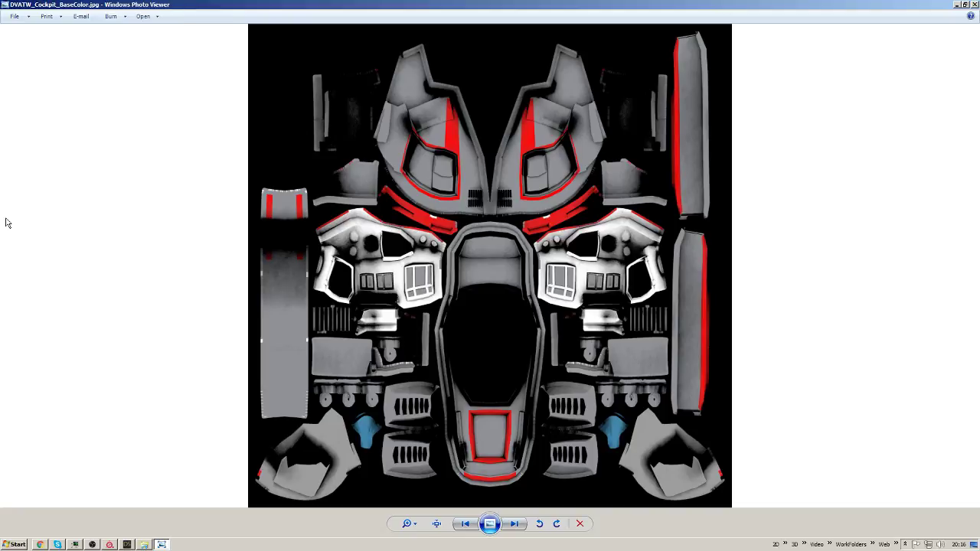
pyautogui.press('Right')
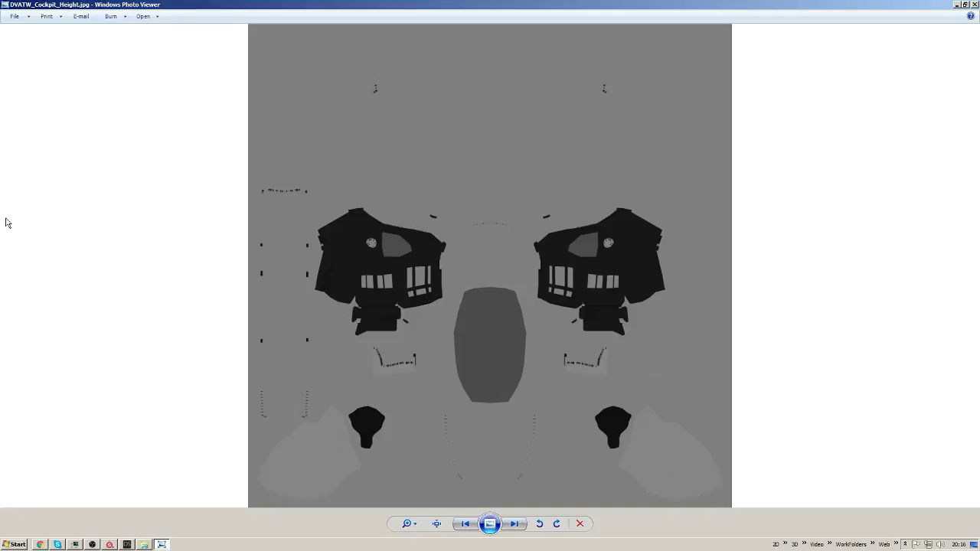
pyautogui.press('Right')
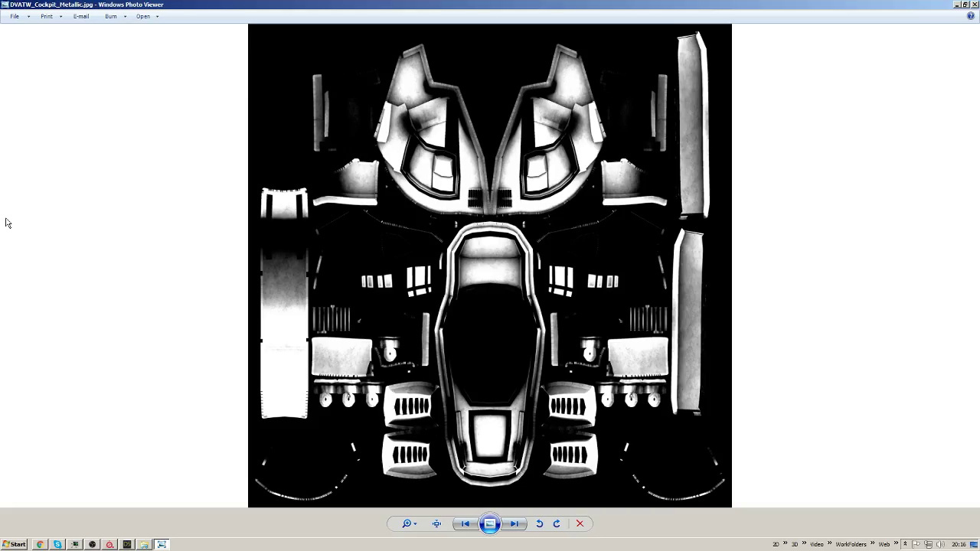
pyautogui.press('Right')
pyautogui.press('Right')
# Examine the exported console maps from base color through height, metallic and normal to roughness, comparing base color with height.
pyautogui.press('Right')
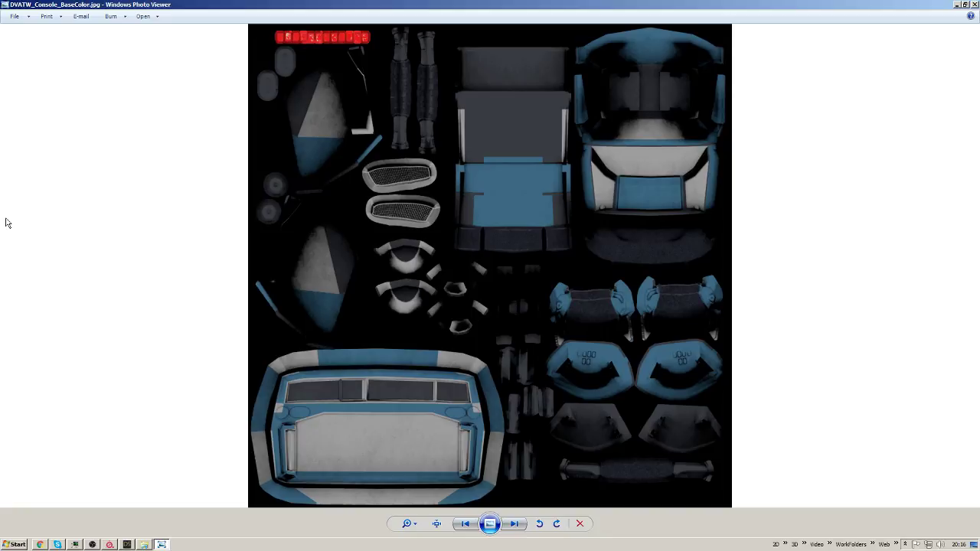
pyautogui.press('Right')
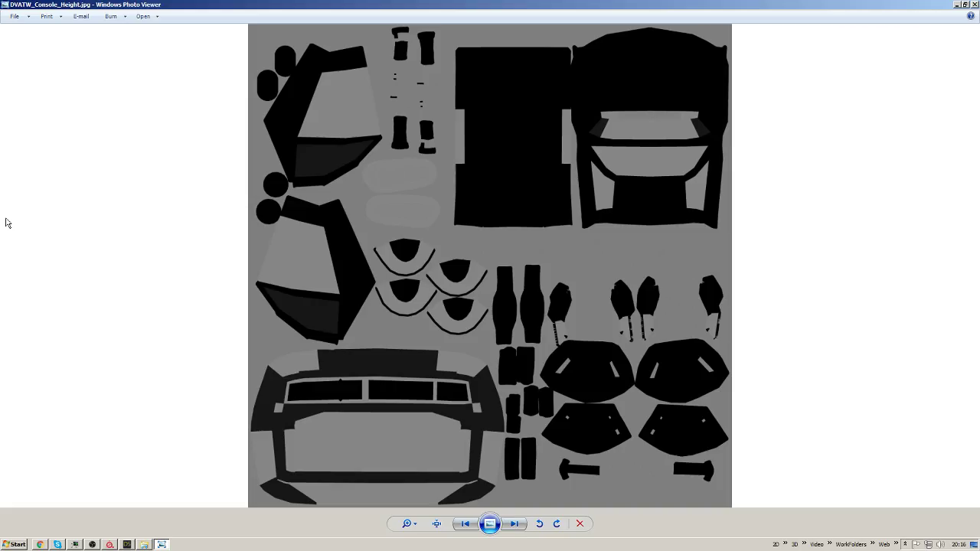
pyautogui.press('Left')
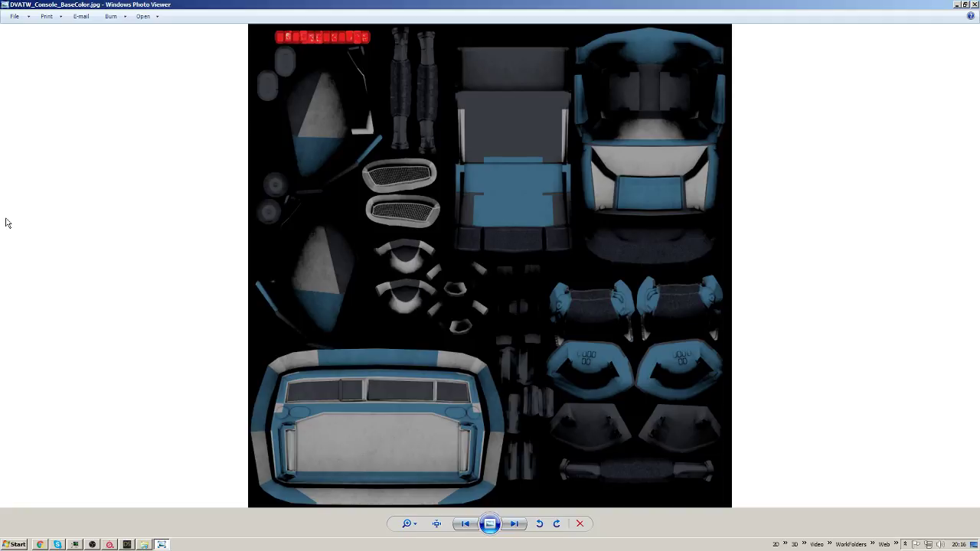
pyautogui.press('Right')
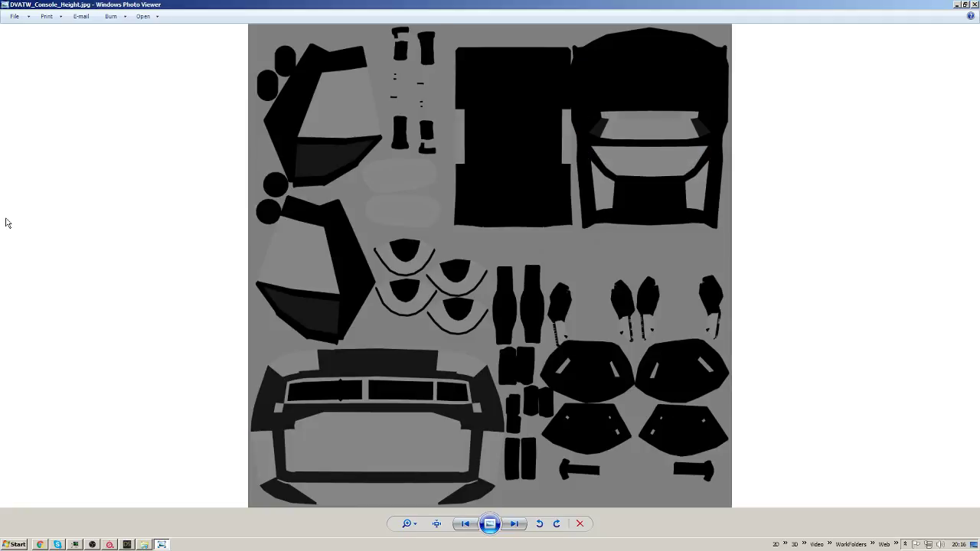
pyautogui.press('Right')
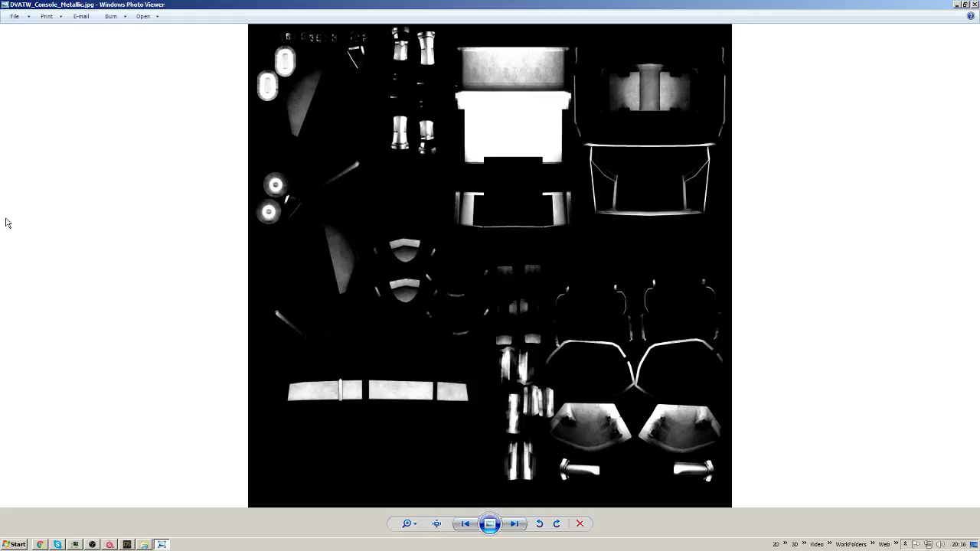
pyautogui.press('Right')
pyautogui.press('Right')
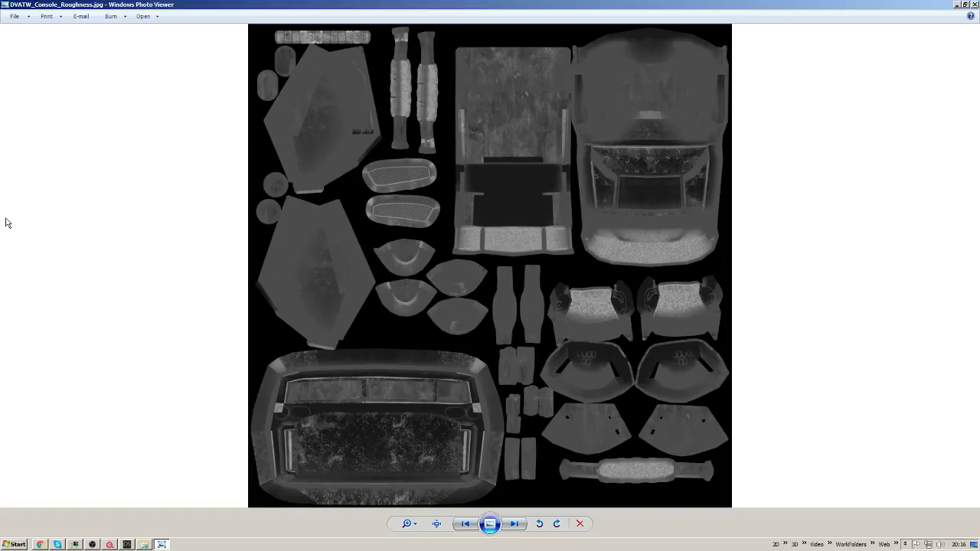
# Look through the engine's base color, height, metallic, normal and roughness maps.
pyautogui.press('Right')
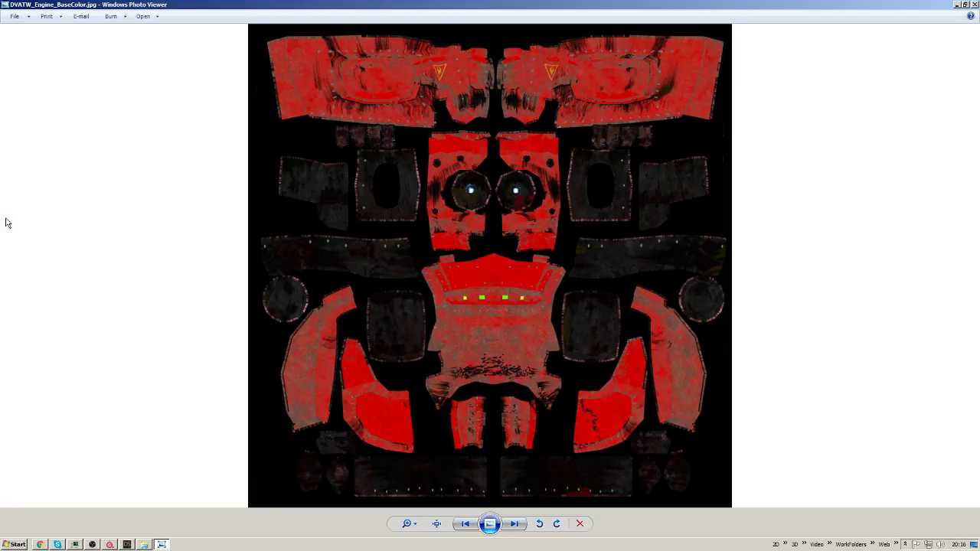
pyautogui.press('Right')
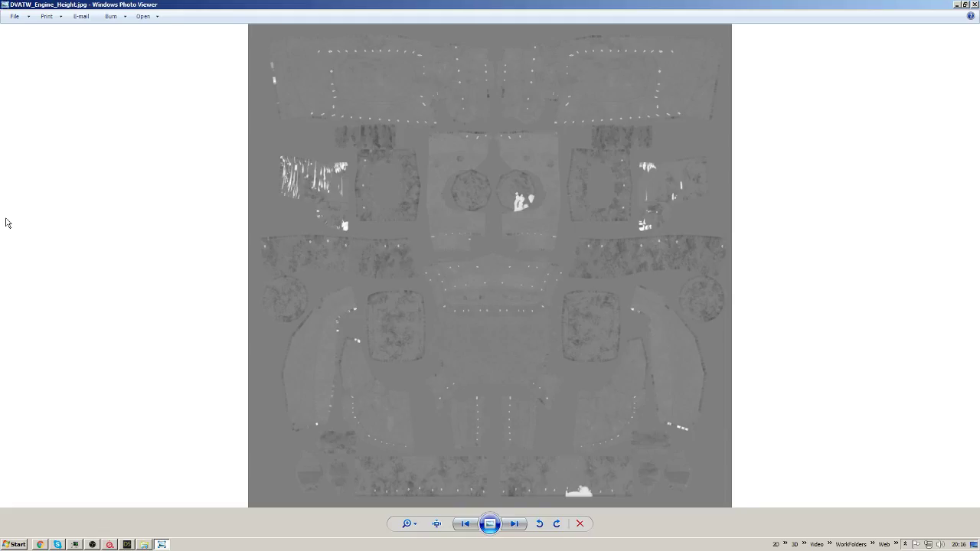
pyautogui.press('Right')
pyautogui.press('Right')
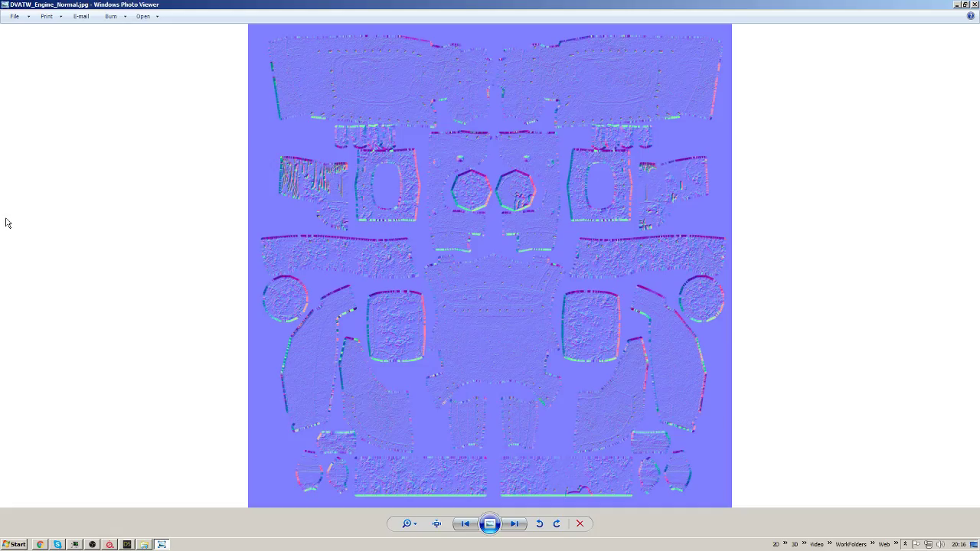
pyautogui.press('Right')
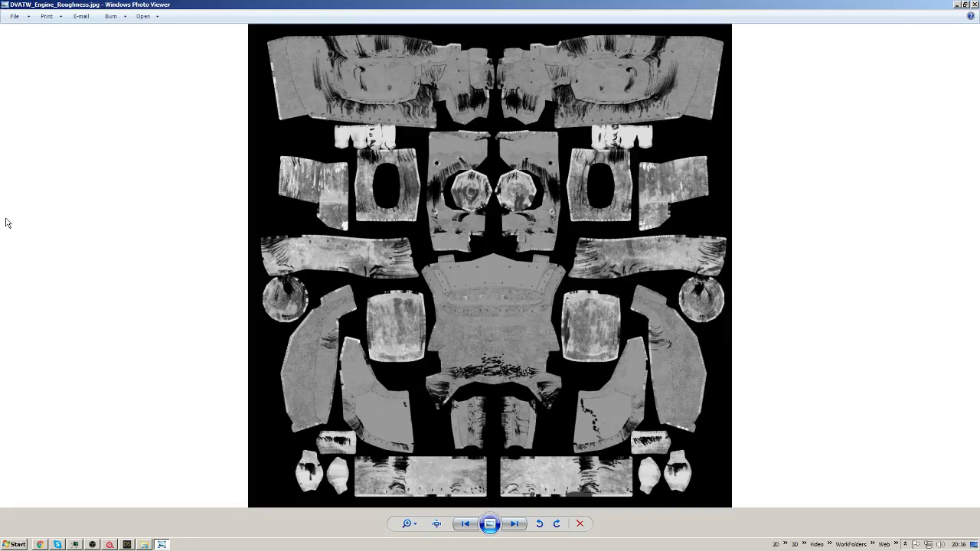
# Look through the hatch maps and continue to the hull's base color map.
pyautogui.press('Right')
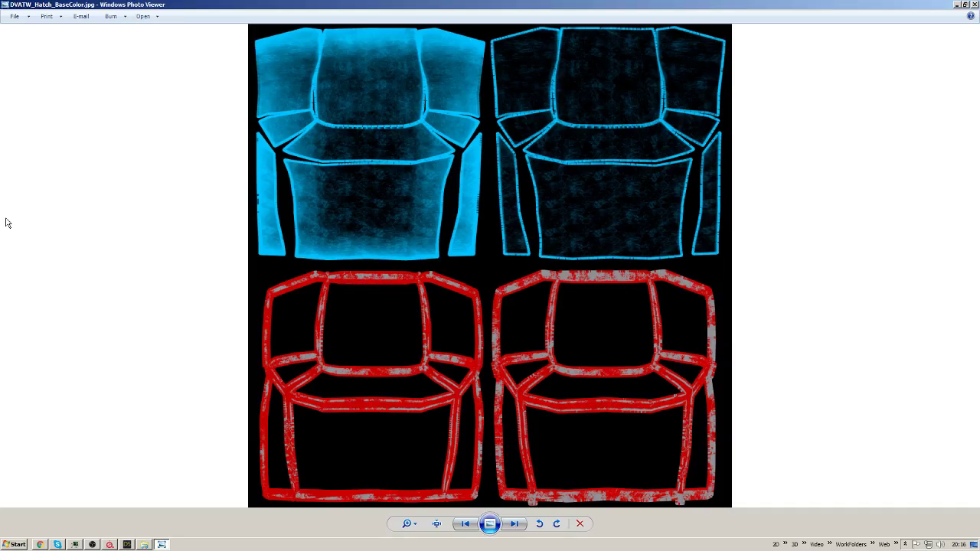
pyautogui.press('Right')
pyautogui.press('Right')
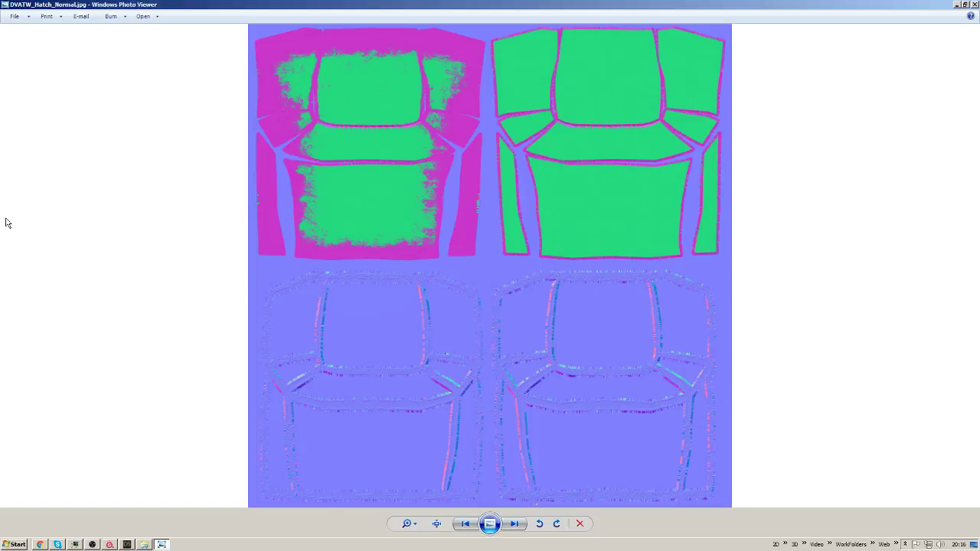
pyautogui.press('Right')
pyautogui.press('Right')
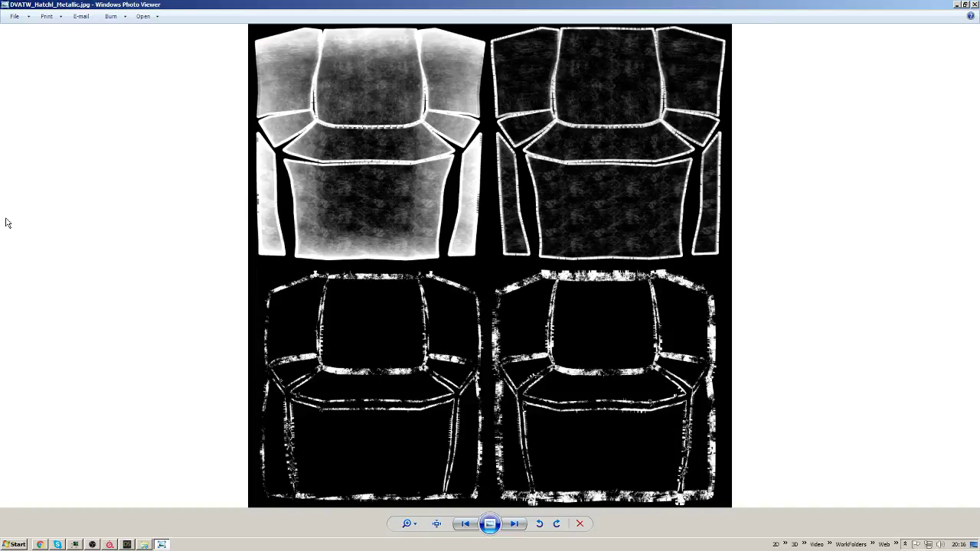
pyautogui.press('Right')
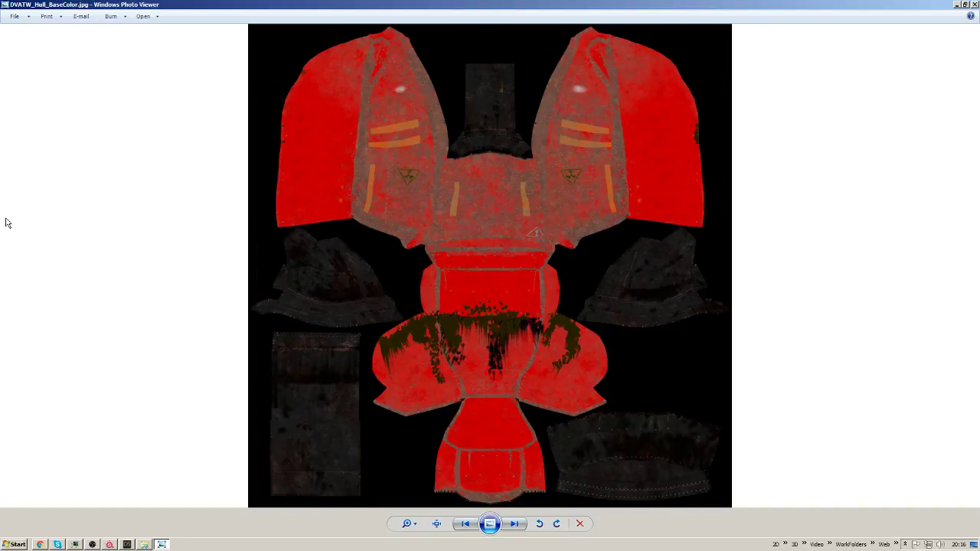
# Look through the hull's height, metallic, normal and roughness maps.
pyautogui.press('Right')
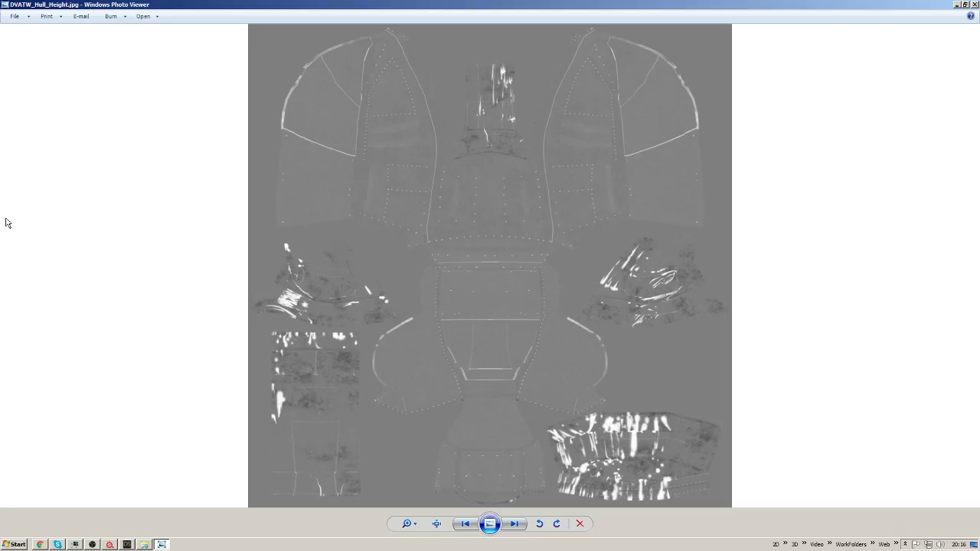
pyautogui.press('Right')
pyautogui.press('Right')
pyautogui.press('Right')
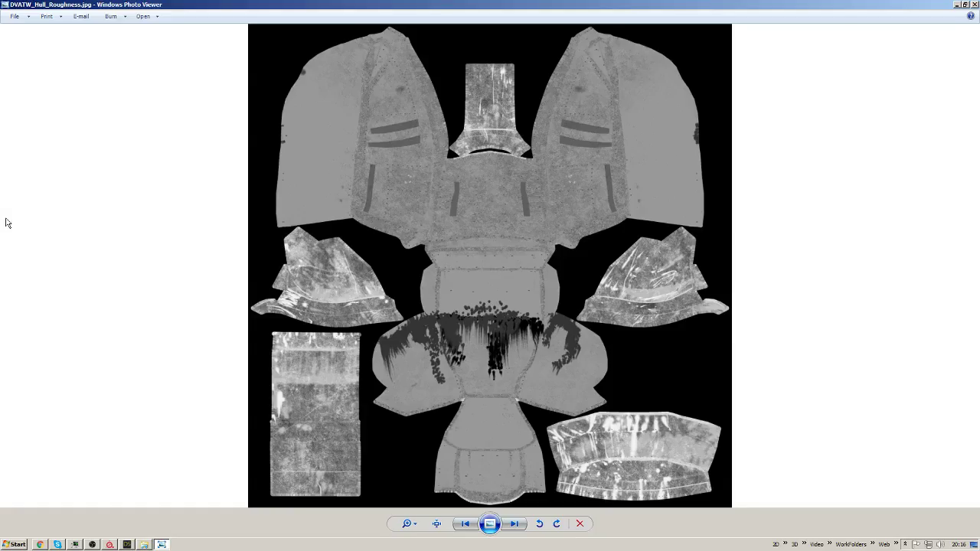
# Look through the remaining maps past the legs set and around to the cockpit's height map, and close the image viewer.
pyautogui.press('Right')
pyautogui.press('Right')
pyautogui.press('Right')
pyautogui.press('Right')
pyautogui.press('Right')
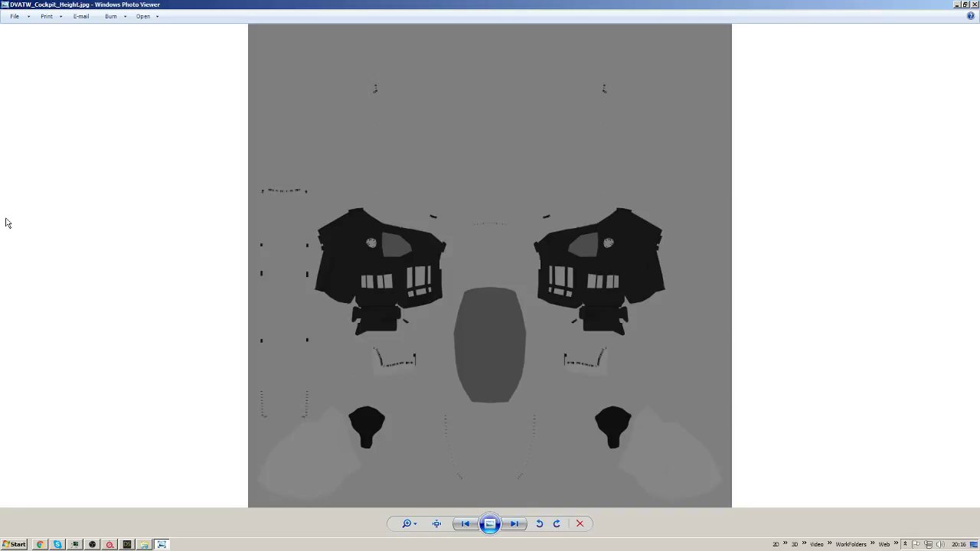
pyautogui.hotkey('alt', 'F4')
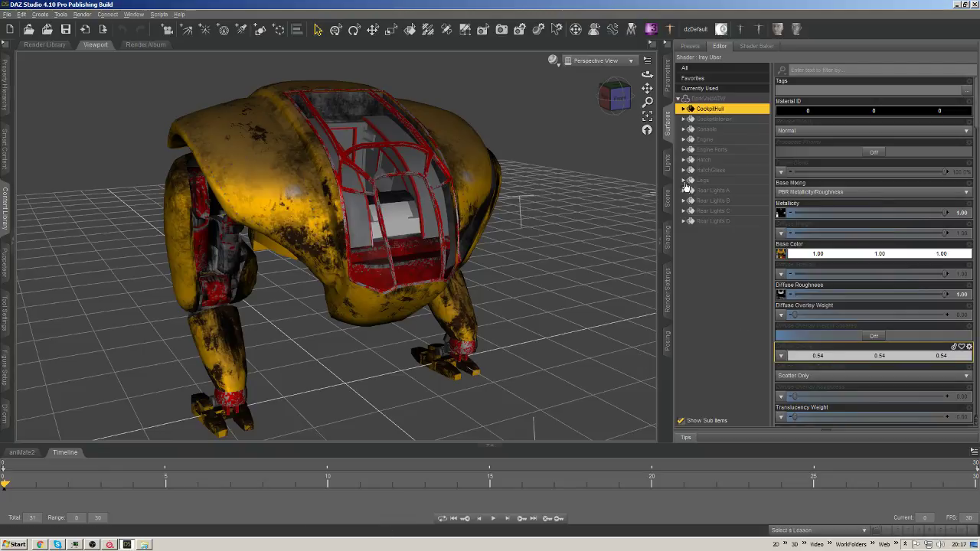
# Switch to DAZ Studio, clear the surface selection, select the whole mecha and duplicate its node.
pyautogui.moveTo(615, 96); pyautogui.dragTo(555, 99)
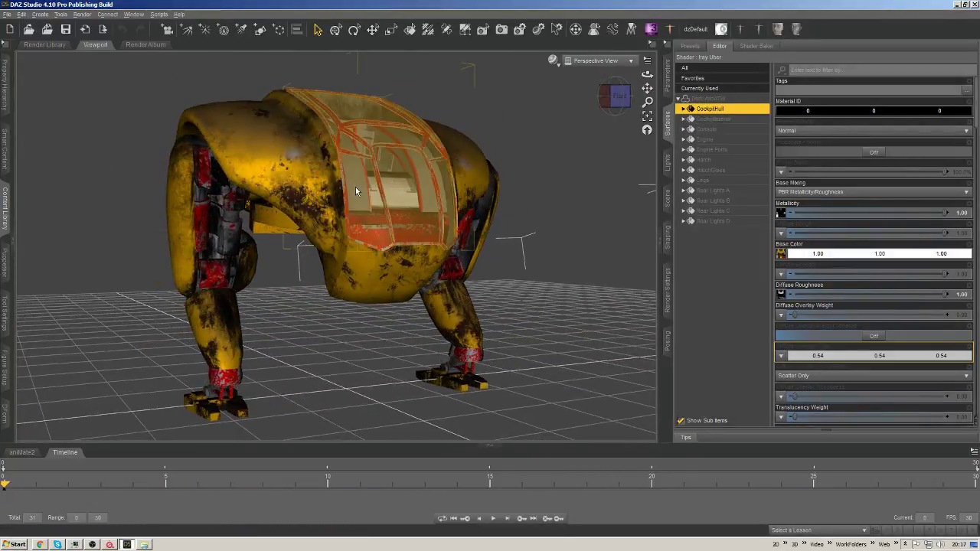
pyautogui.click(615, 96)
pyautogui.moveTo(615, 96); pyautogui.dragTo(733, 218)
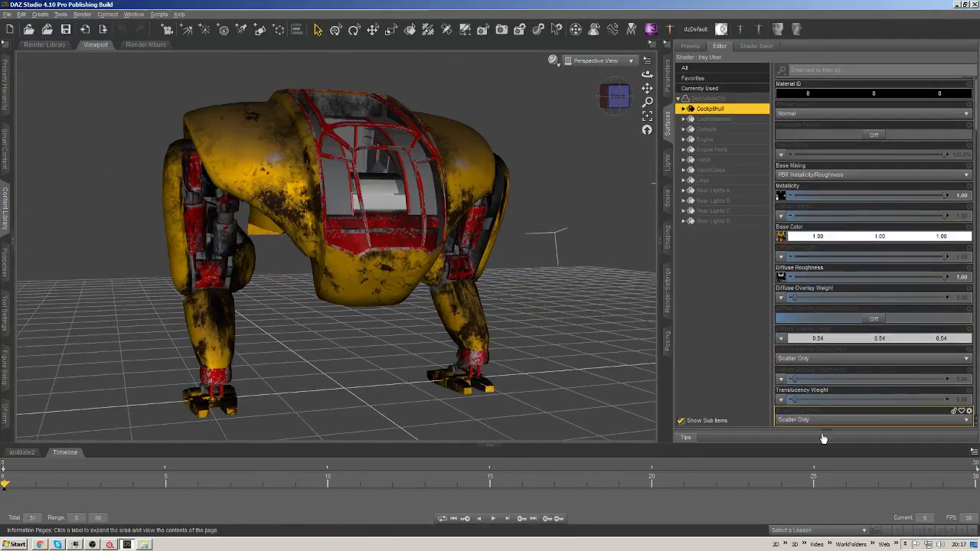
pyautogui.click(536, 122)
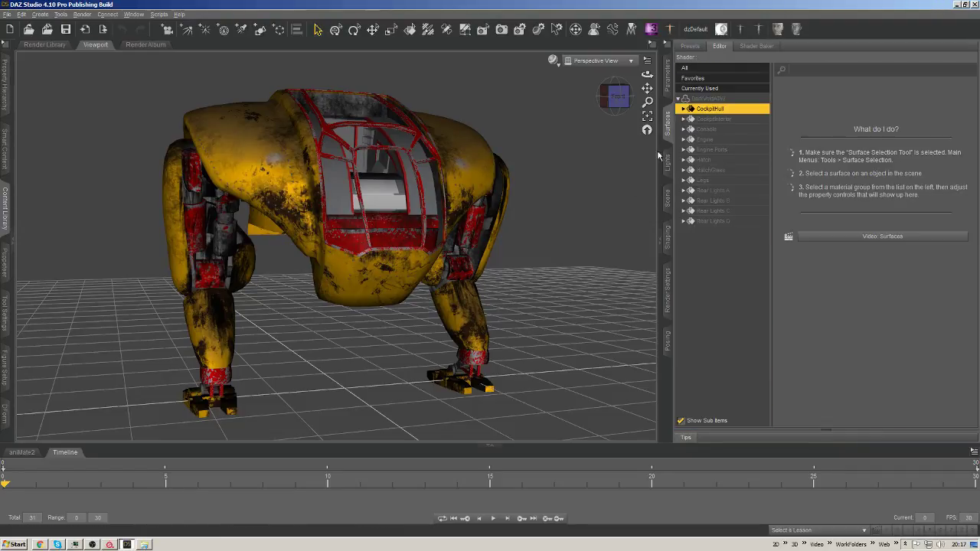
pyautogui.moveTo(614, 96); pyautogui.dragTo(450, 125)
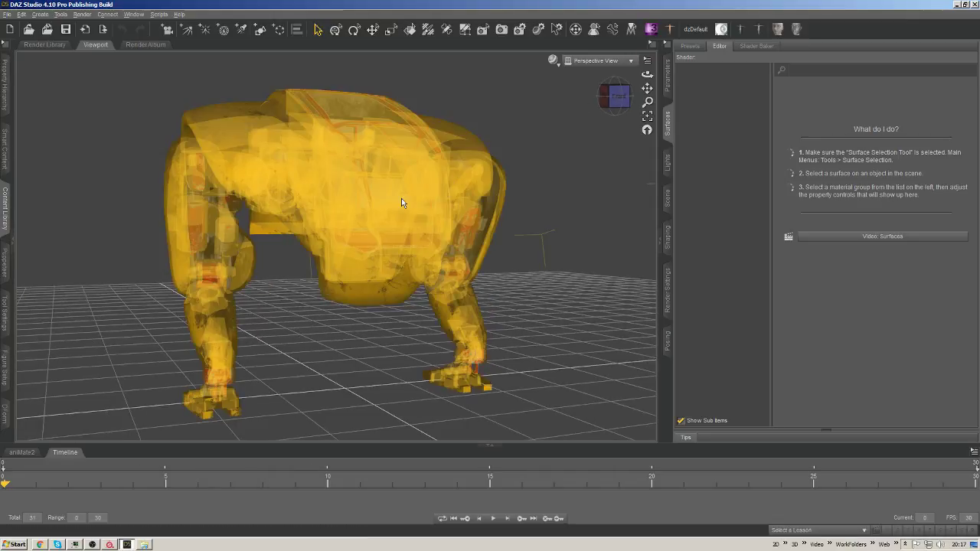
pyautogui.rightClick(400, 200)
pyautogui.click(422, 221)
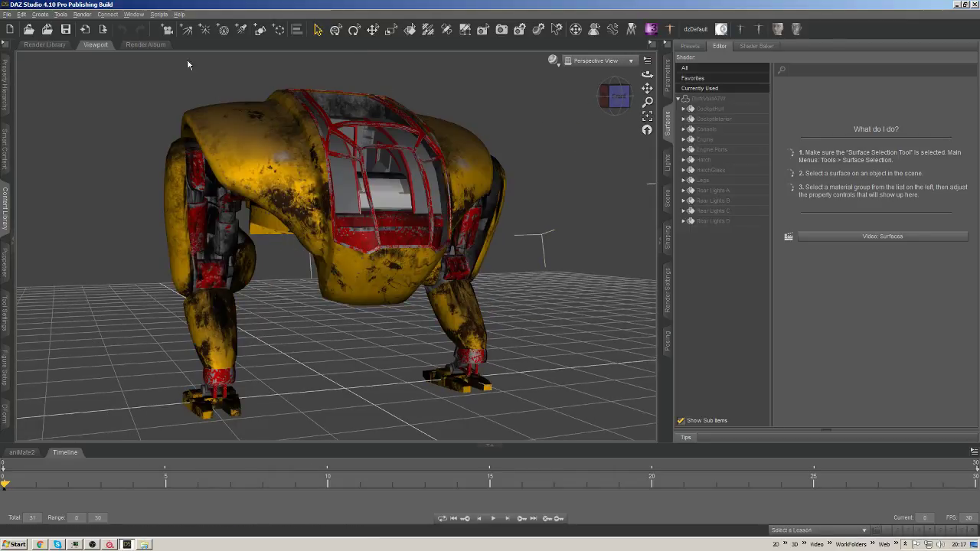
pyautogui.click(22, 15)
pyautogui.moveTo(77, 71)
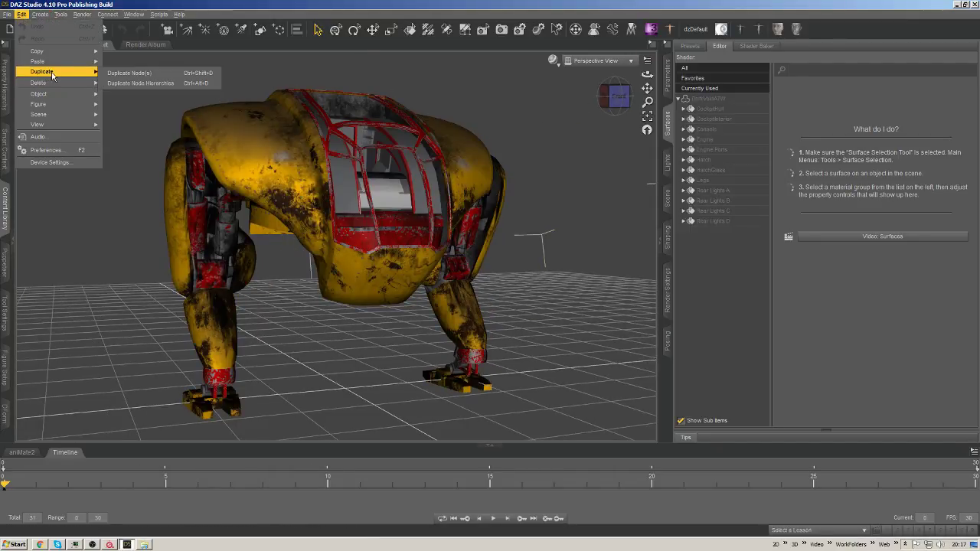
pyautogui.click(142, 75)
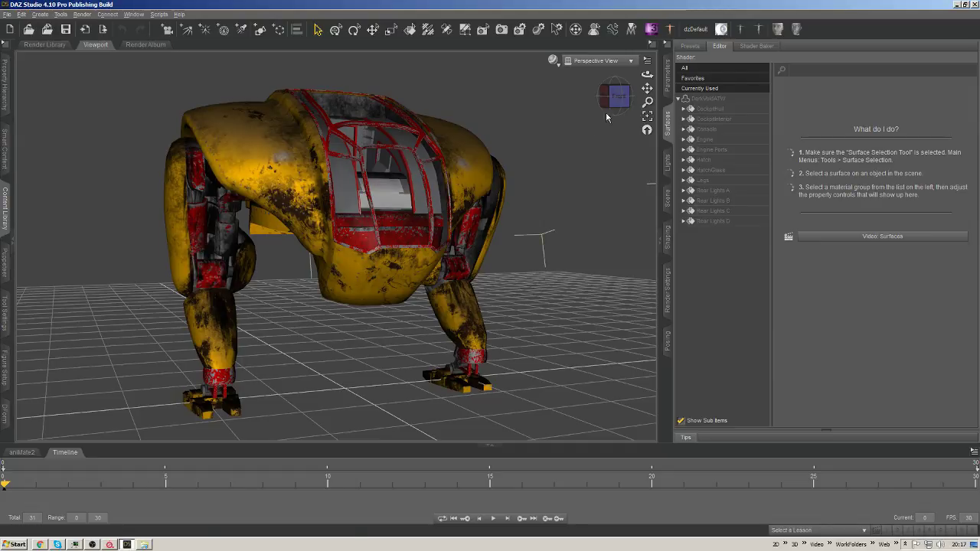
# Move one mecha copy sideways with the translate tool so the two mechas stand apart on the ground grid.
pyautogui.moveTo(618, 96); pyautogui.dragTo(493, 255)
pyautogui.hotkey('ctrl', 'u')
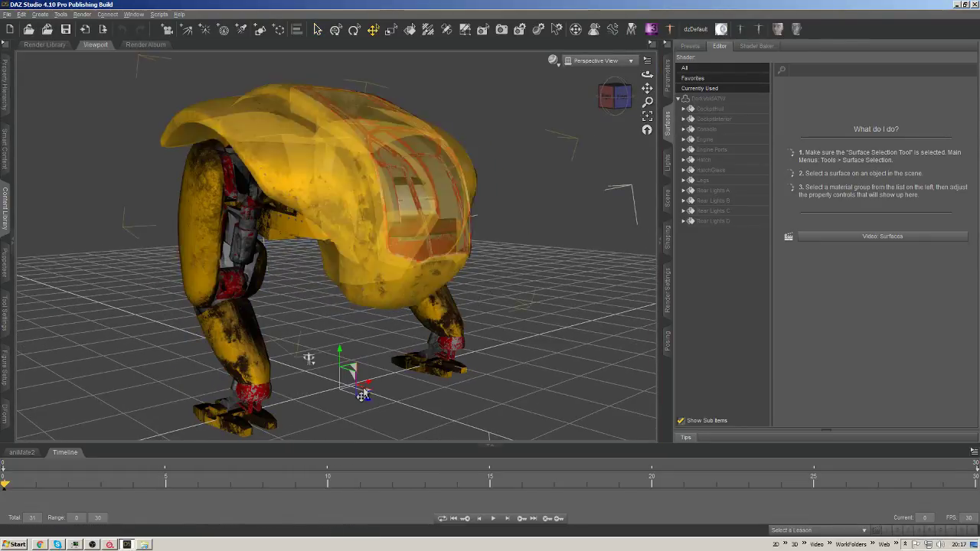
pyautogui.moveTo(368, 396); pyautogui.dragTo(496, 327)
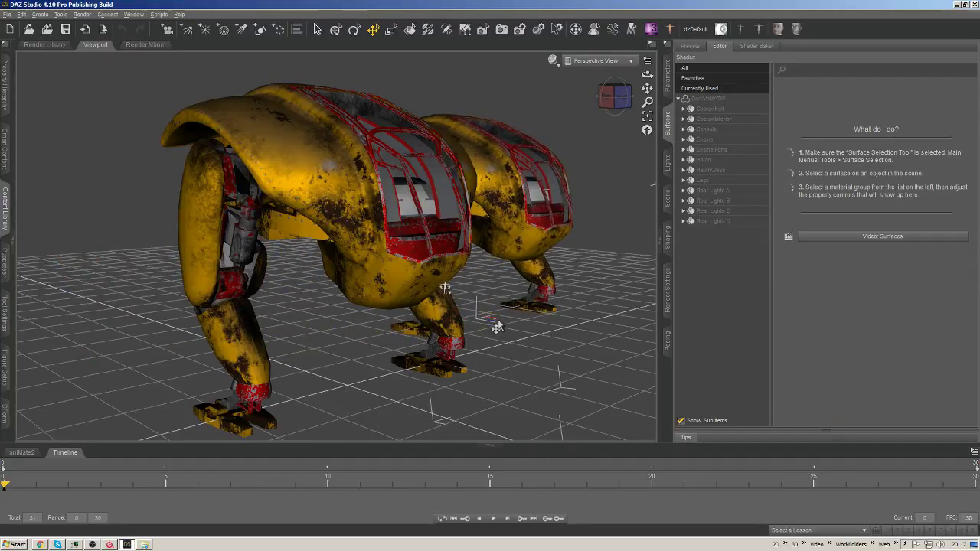
# Set the rotate tool to object coordinates and turn the moved mecha about its vertical axis to face the camera more directly.
pyautogui.hotkey('ctrl', 'e')
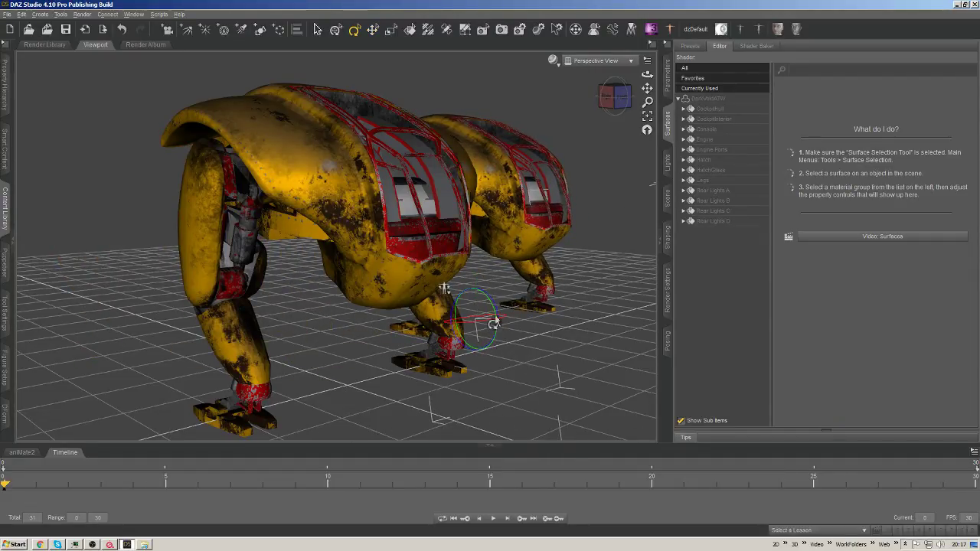
pyautogui.moveTo(617, 96); pyautogui.dragTo(622, 100)
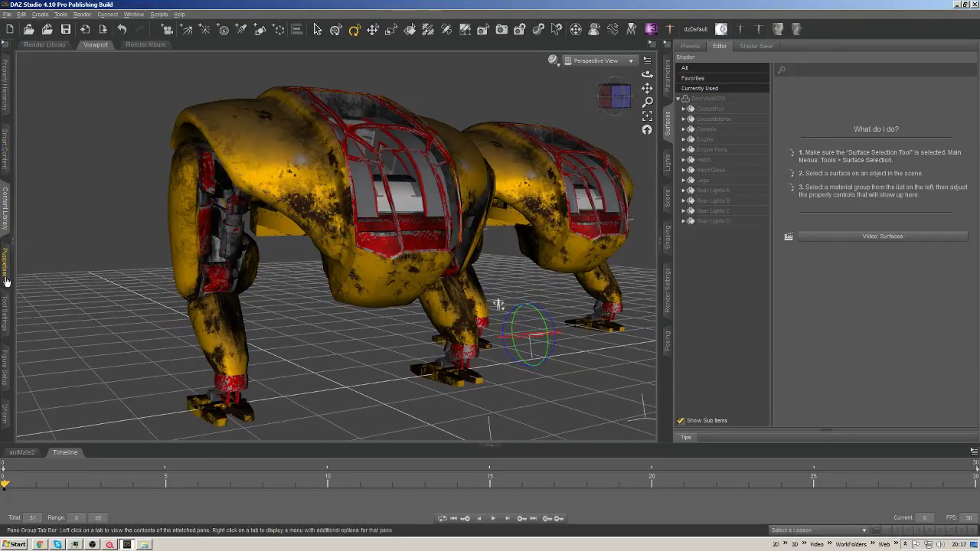
pyautogui.click(5, 322)
pyautogui.click(93, 61)
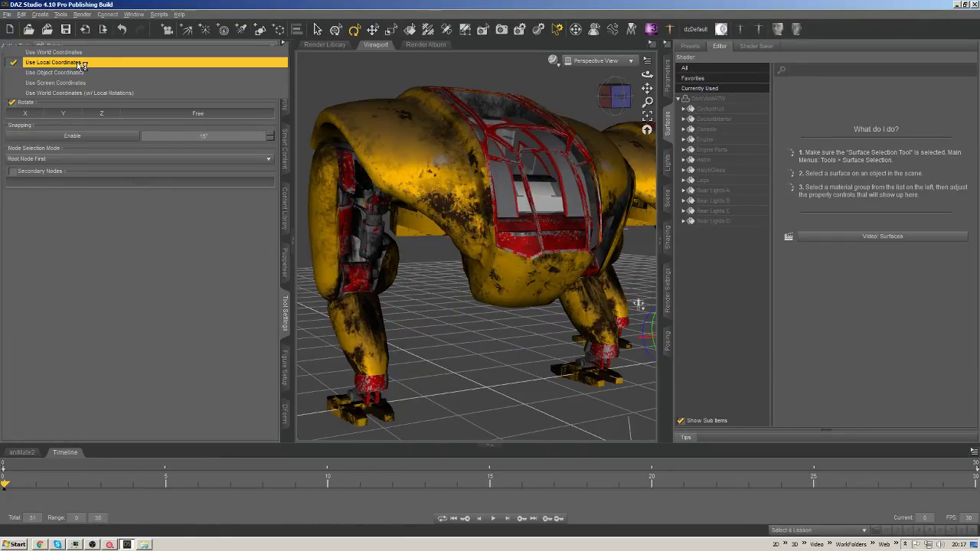
pyautogui.click(92, 69)
pyautogui.click(288, 241)
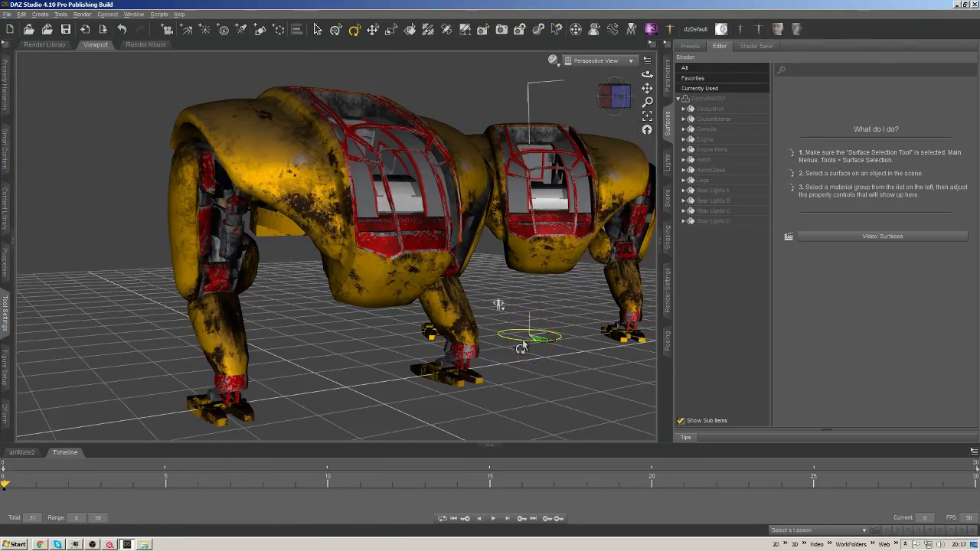
# Return to the node selection tool and select the nearer mecha, DarkVoidATW (2), with all its surfaces.
pyautogui.moveTo(626, 95); pyautogui.dragTo(291, 165)
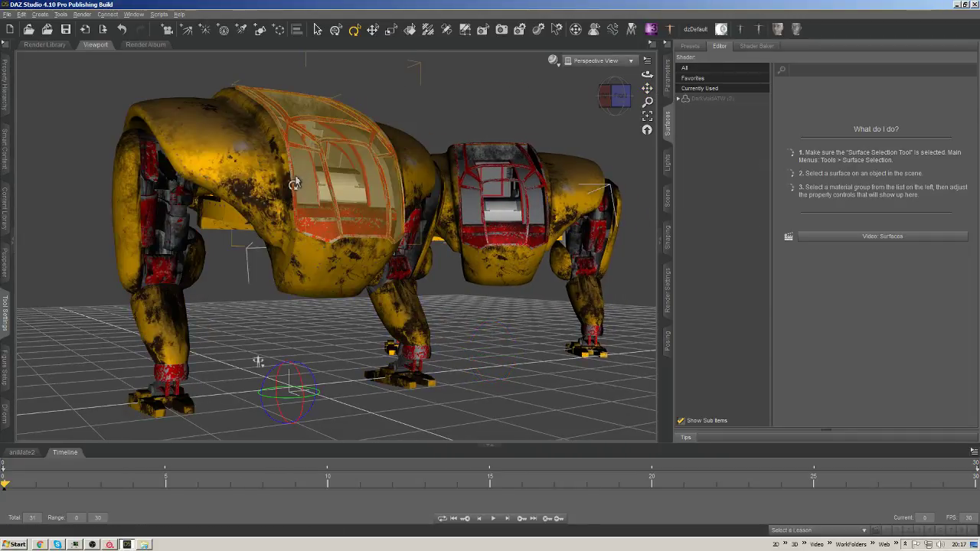
pyautogui.click(270, 164)
pyautogui.click(318, 29)
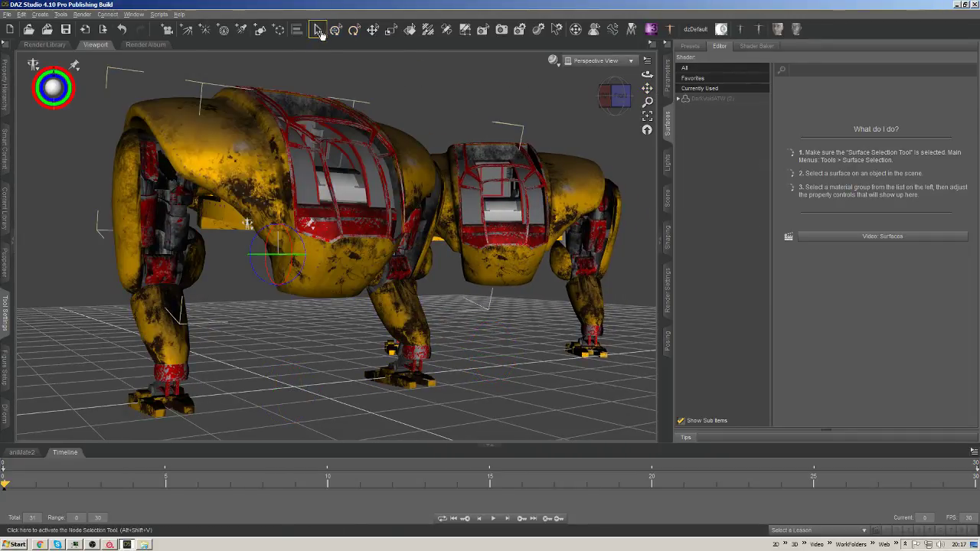
pyautogui.click(718, 100)
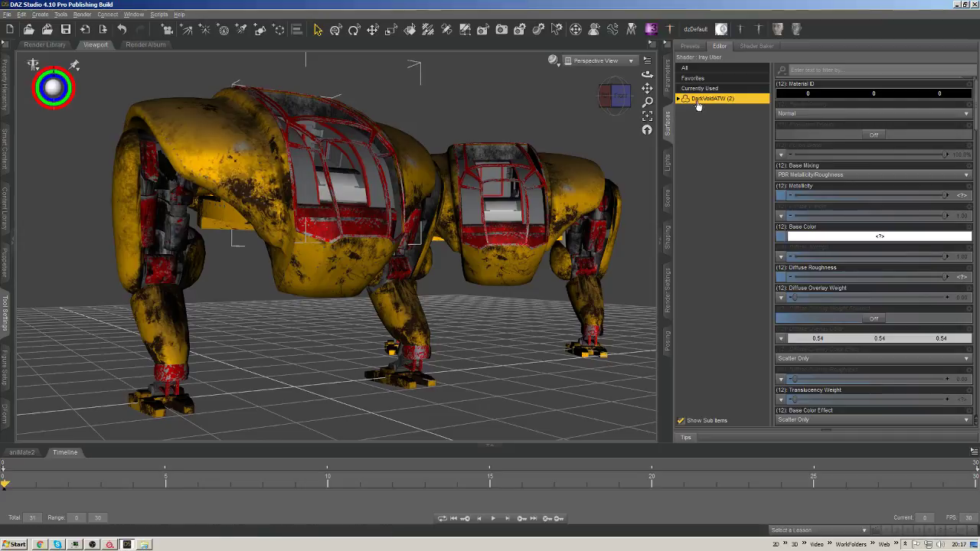
pyautogui.rightClick(319, 170)
pyautogui.click(438, 104)
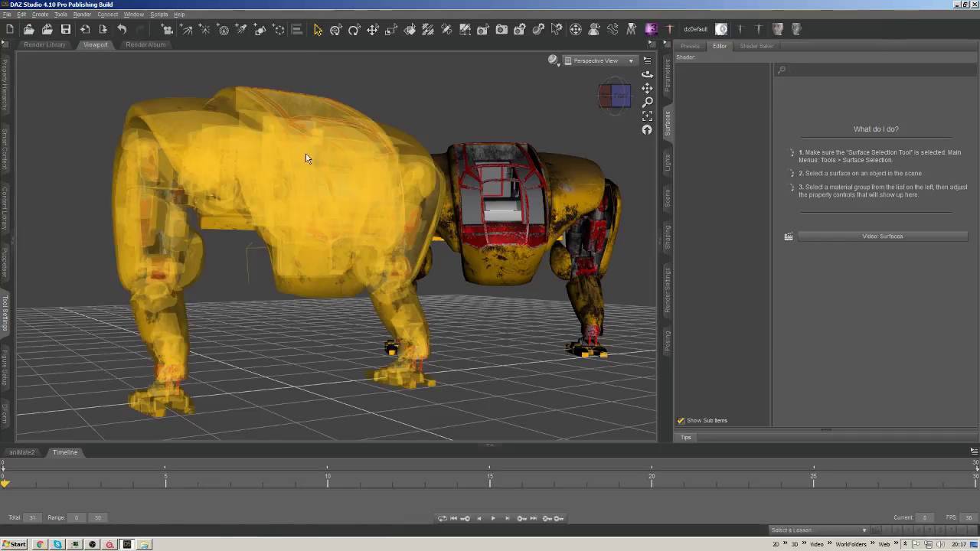
pyautogui.click(336, 169)
pyautogui.click(712, 99)
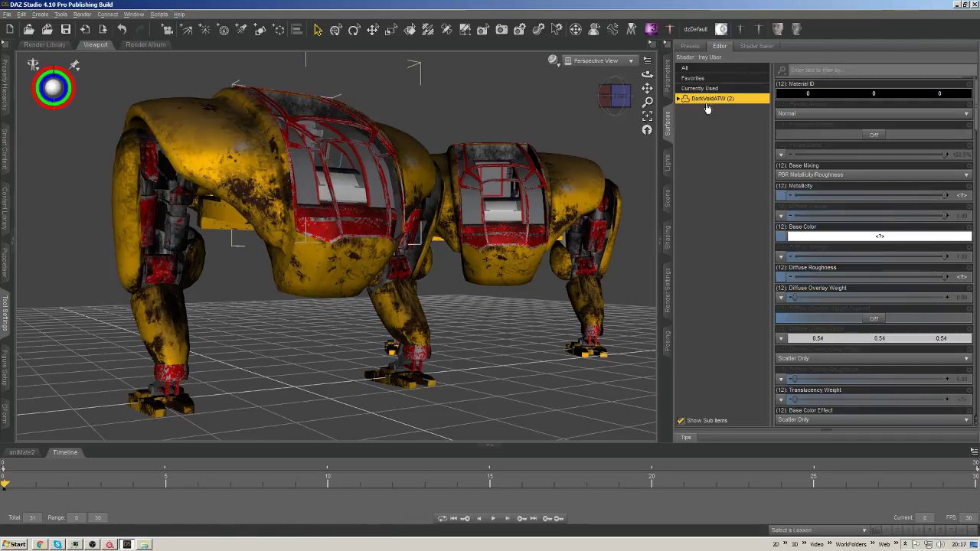
# Expand the surface list of DarkVoidATW (2), select the CockpitHull surface and expand its property groups.
pyautogui.click(686, 99)
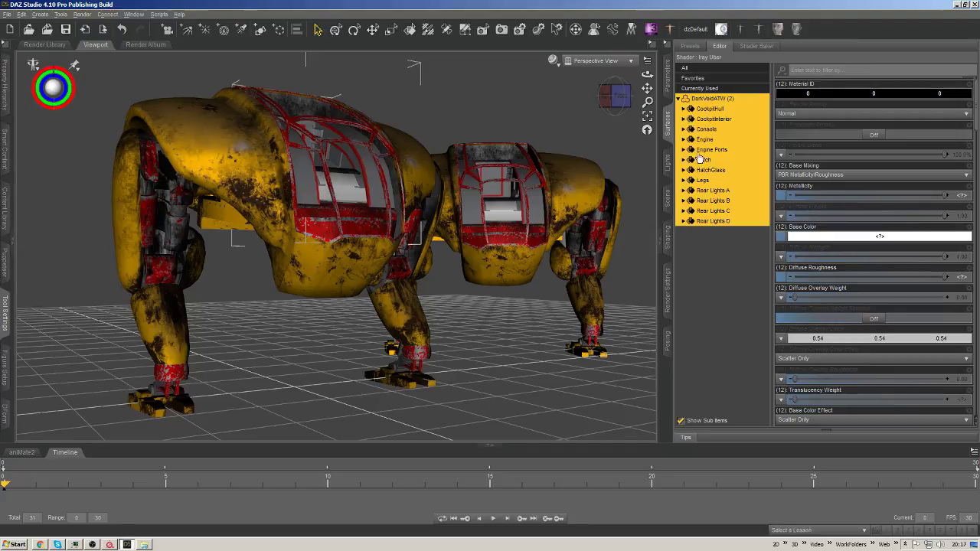
pyautogui.click(693, 109)
pyautogui.click(683, 109)
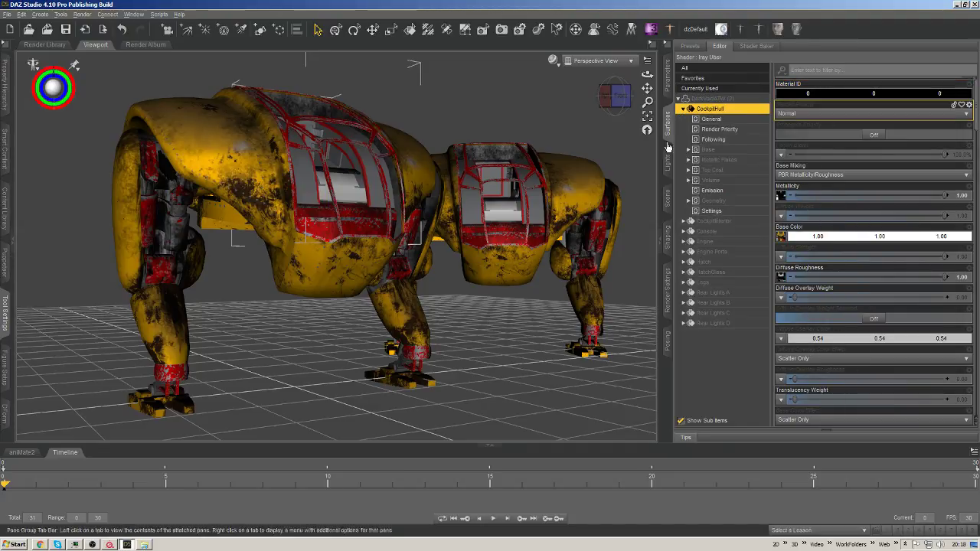
pyautogui.moveTo(782, 197)
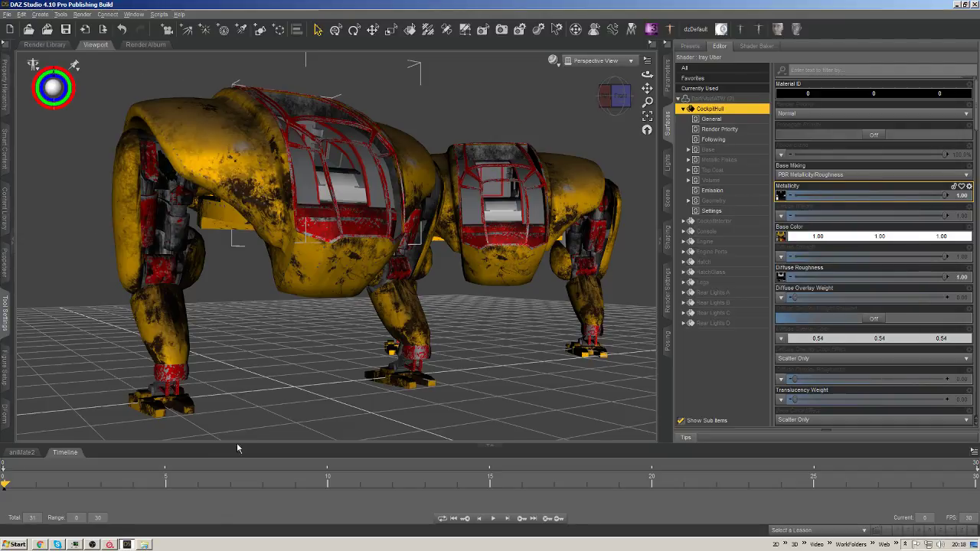
# Set the viewport's draw style to NVIDIA Iray to preview both mechas and clear the surface selection.
pyautogui.click(553, 61)
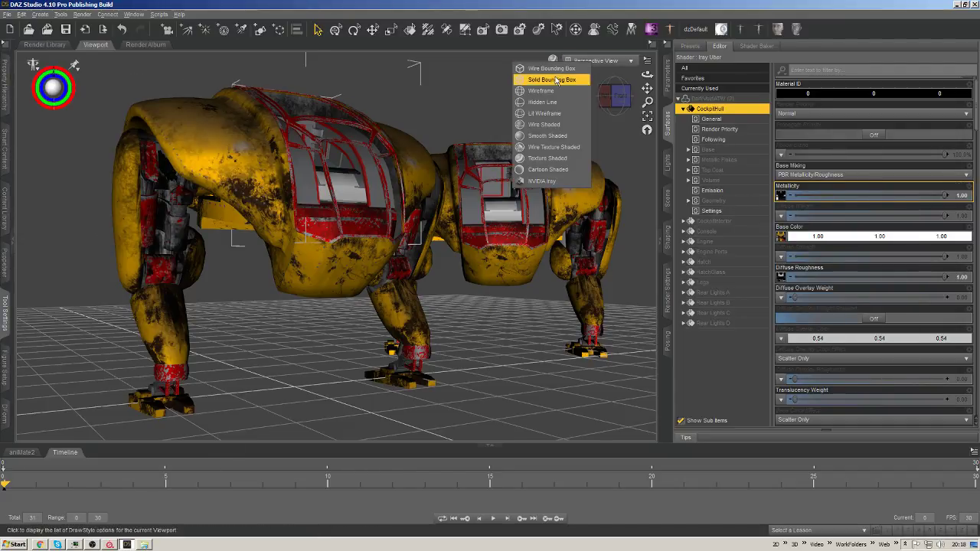
pyautogui.click(550, 182)
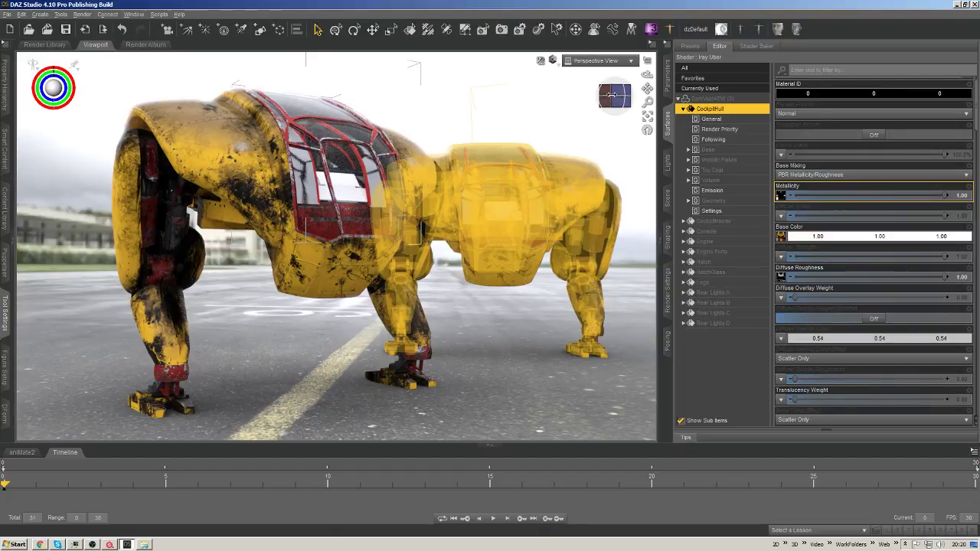
pyautogui.moveTo(623, 97); pyautogui.dragTo(624, 98)
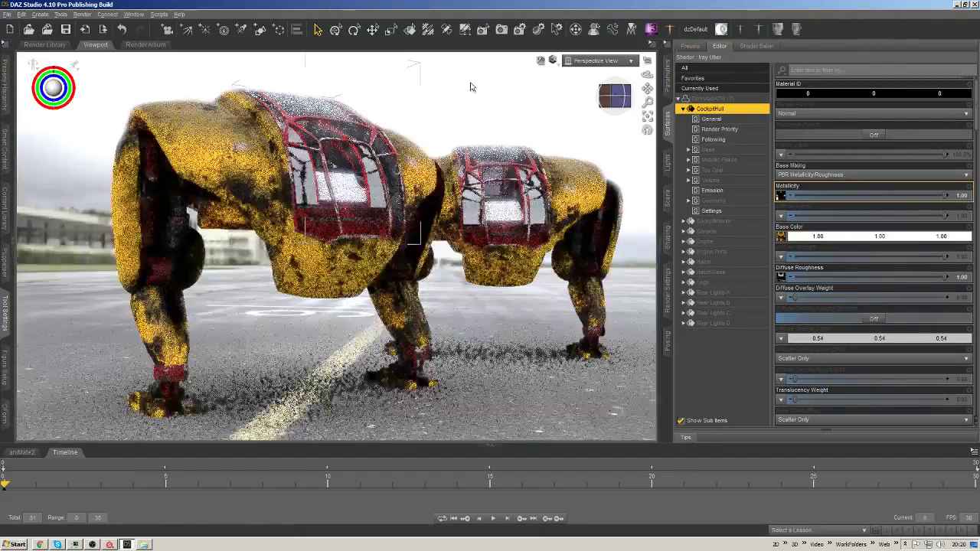
pyautogui.click(446, 92)
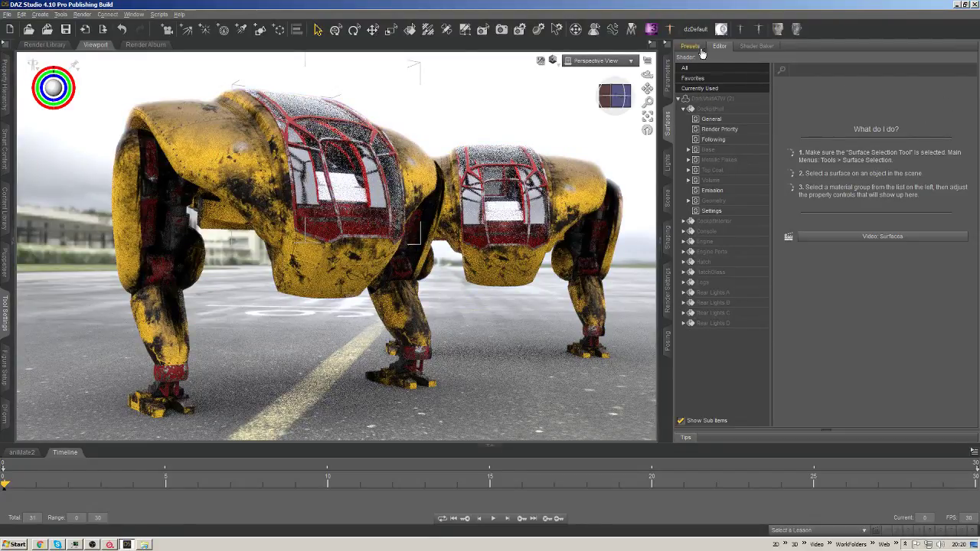
# Assign DVATW_Hull_BaseColor.jpg from the DarkVoidATW_IndustrialRed folder as the Base Color map of the CockpitHull surface.
pyautogui.click(711, 109)
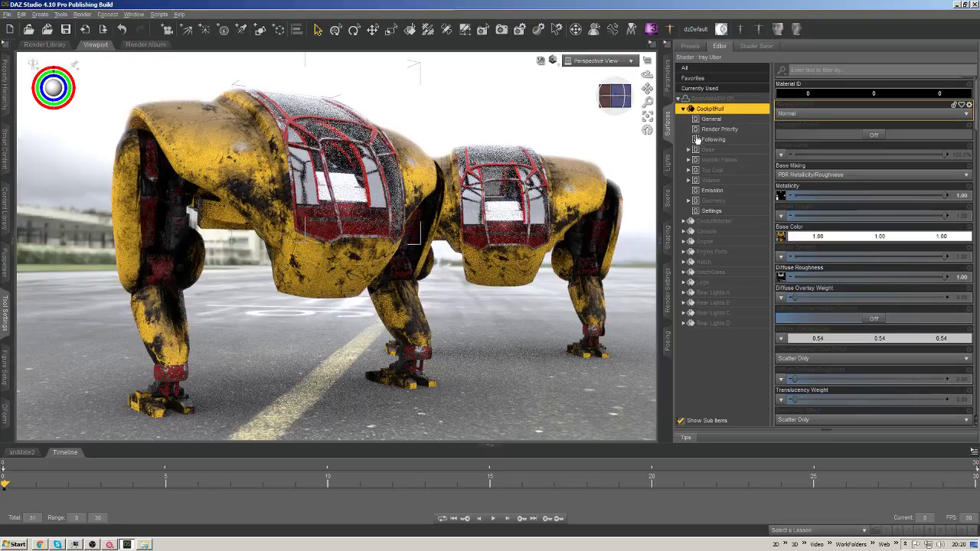
pyautogui.click(781, 238)
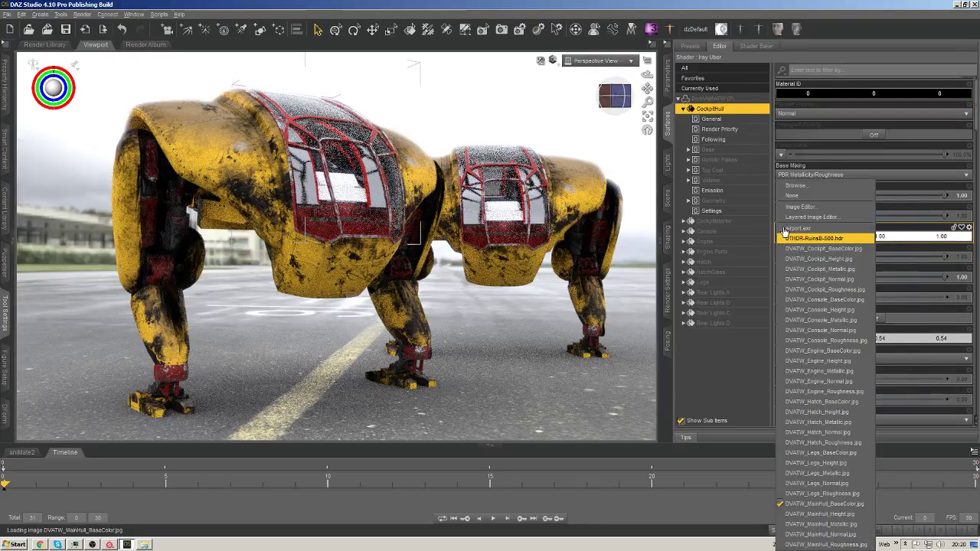
pyautogui.click(795, 187)
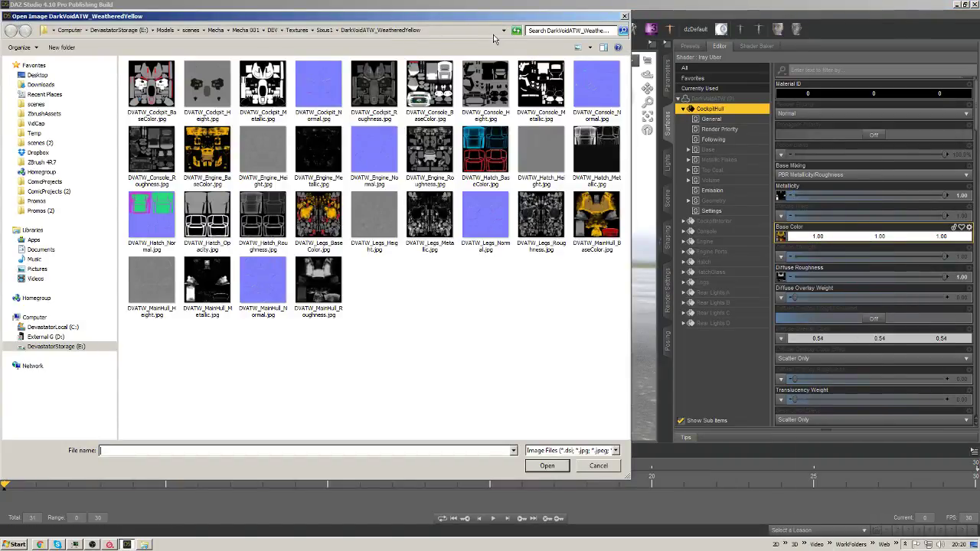
pyautogui.click(324, 30)
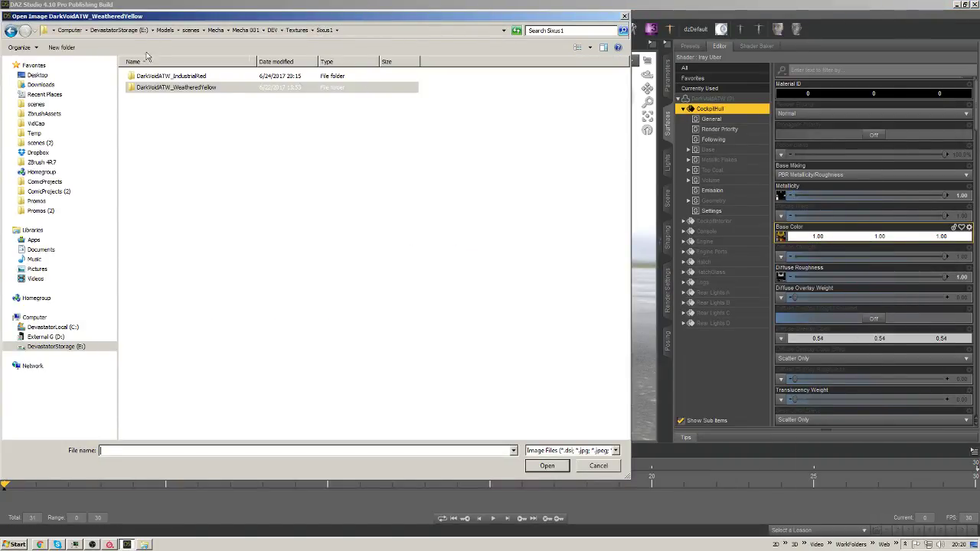
pyautogui.doubleClick(170, 76)
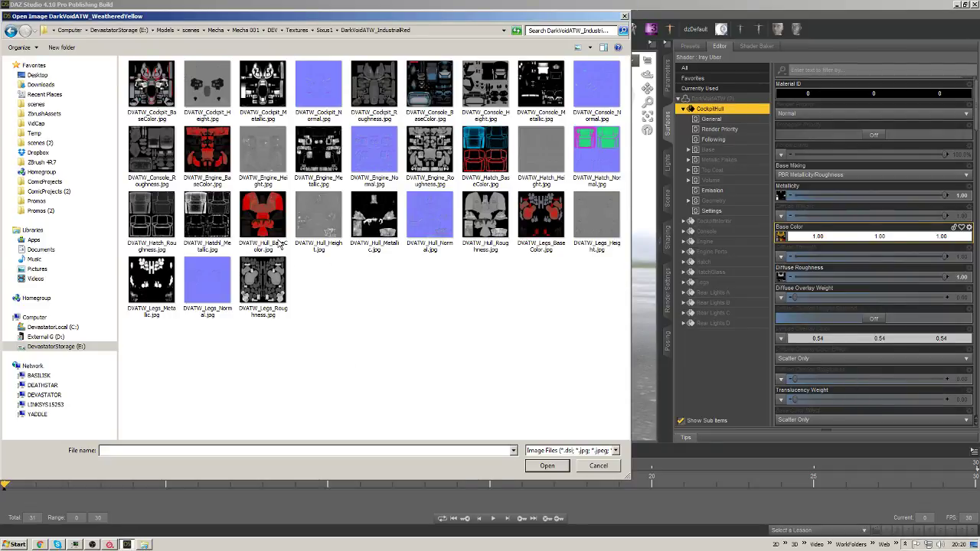
pyautogui.doubleClick(280, 243)
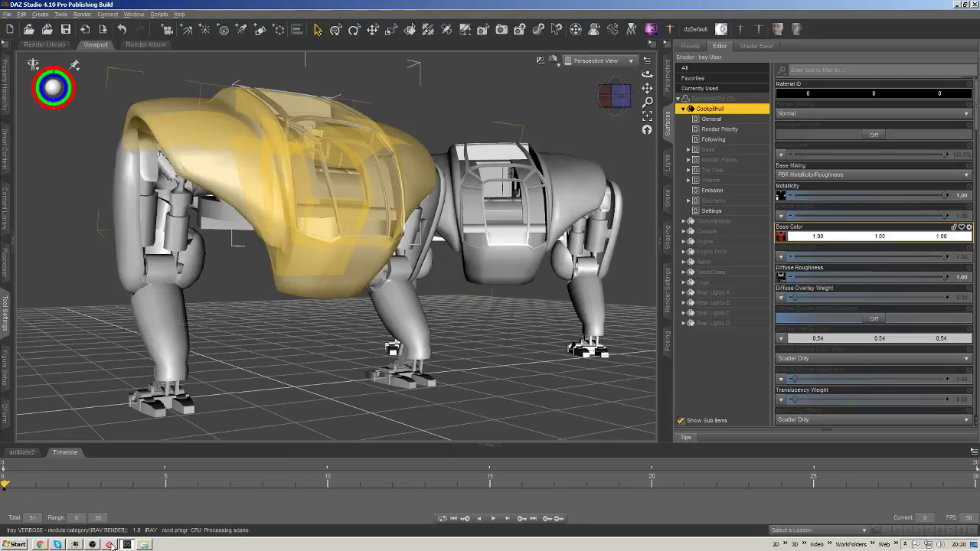
# Switch to Substance Painter, close it while saving the changes to the Mecha001 project, and return to DAZ Studio.
pyautogui.click(110, 544)
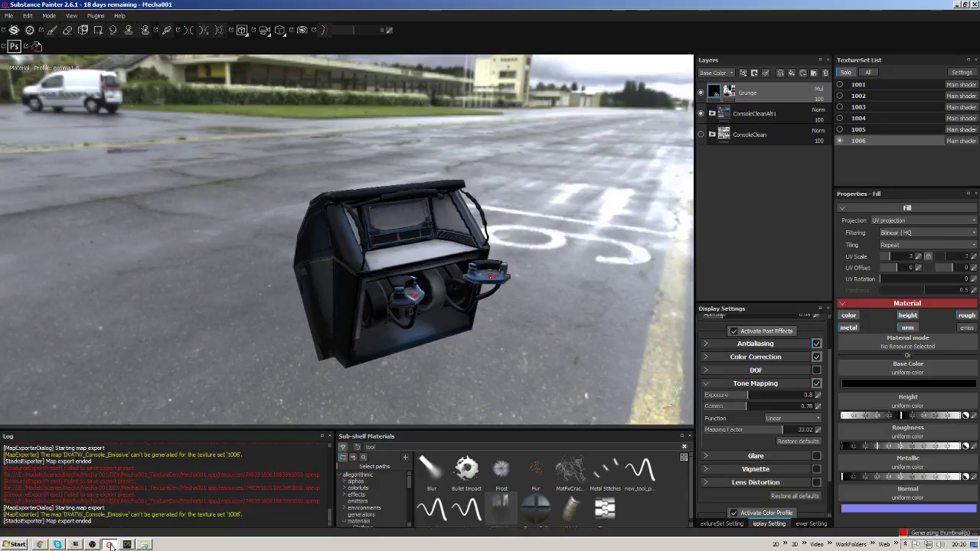
pyautogui.click(974, 4)
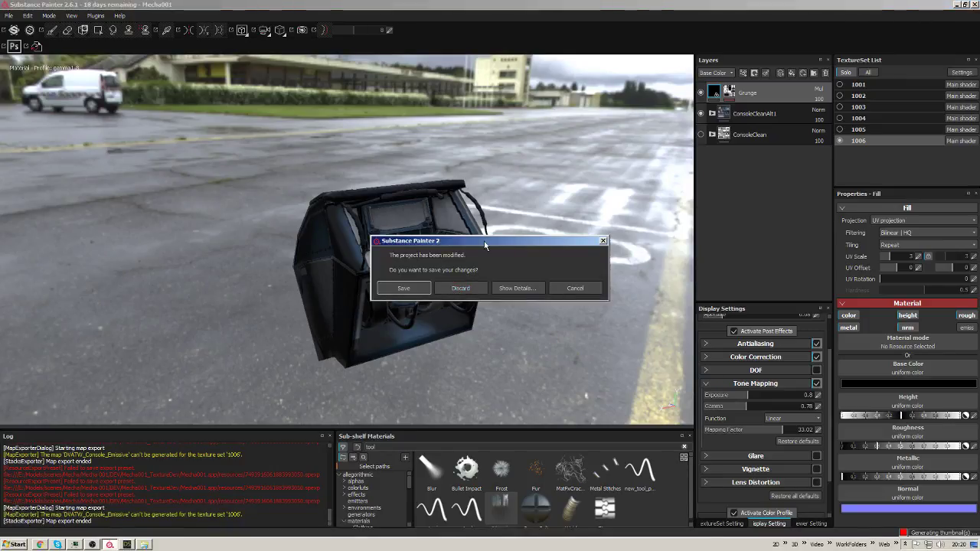
pyautogui.click(408, 288)
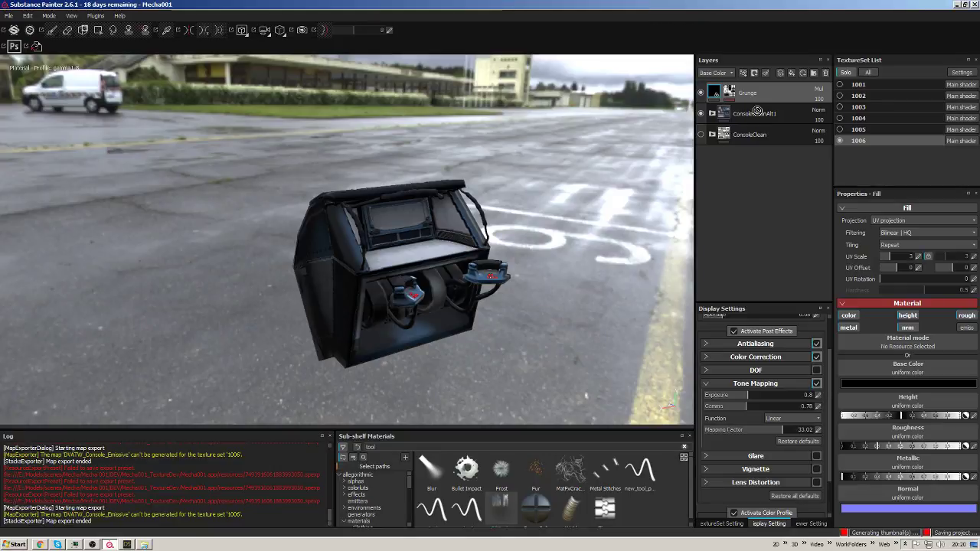
pyautogui.hotkey('alt', 'Tab')
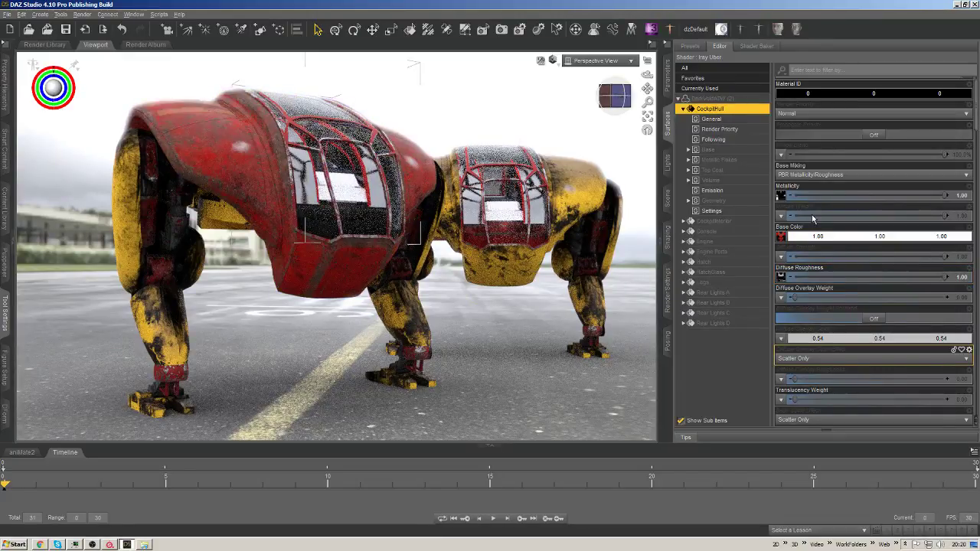
# Assign DVATW_Hull_Metallic.jpg from the DarkVoidATW_IndustrialRed folder as the Metallicity map of the CockpitHull surface.
pyautogui.click(781, 197)
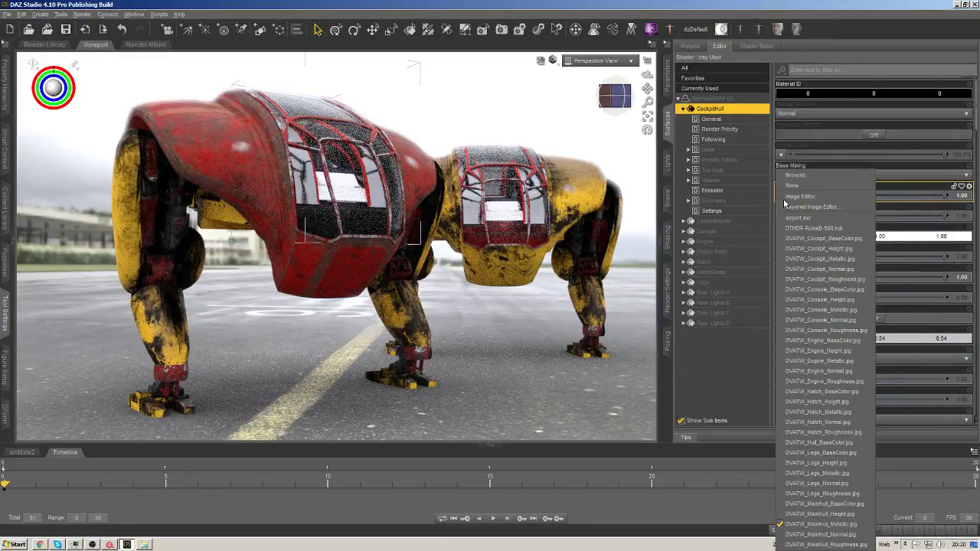
pyautogui.click(703, 191)
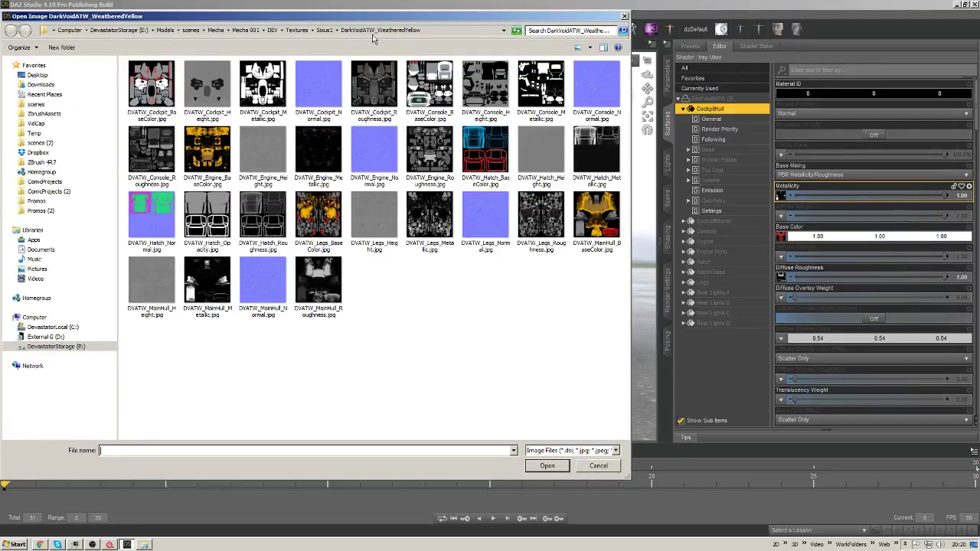
pyautogui.click(297, 30)
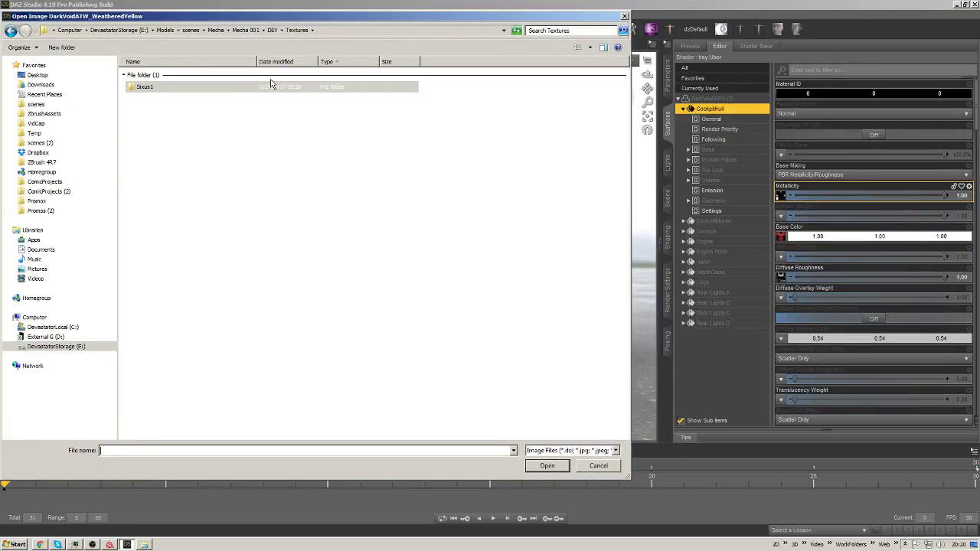
pyautogui.doubleClick(256, 84)
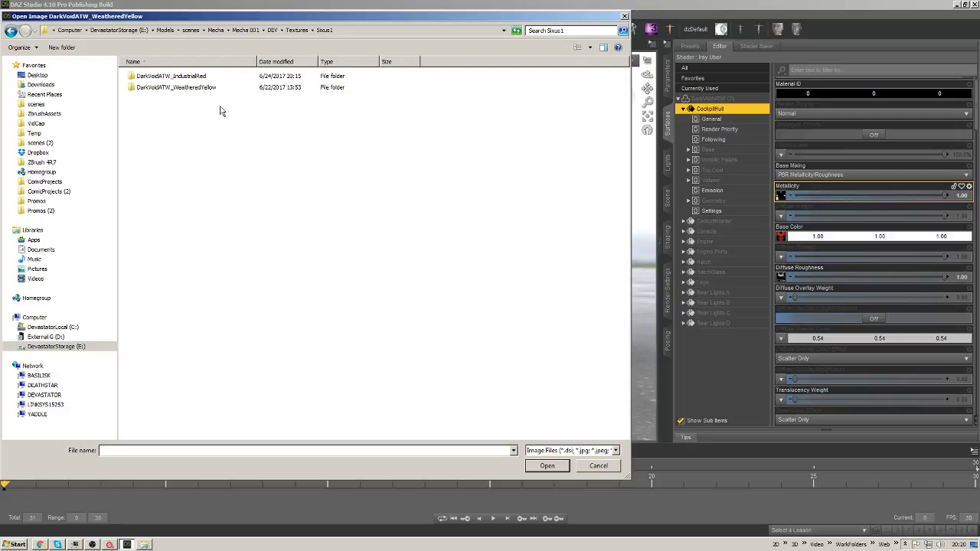
pyautogui.doubleClick(171, 76)
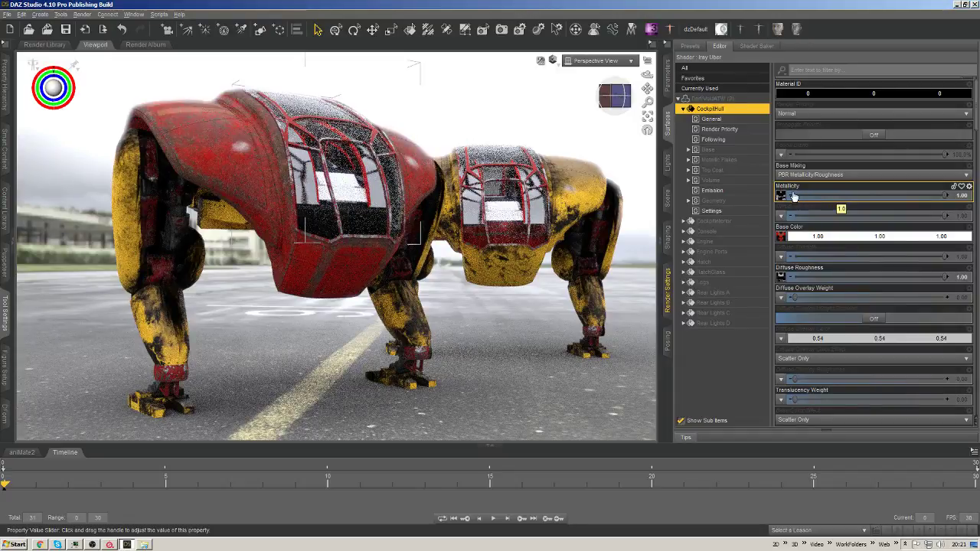
# Assign DVATW_Hull_Roughness.jpg from the DarkVoidATW_IndustrialRed folder as the Diffuse Roughness map of the CockpitHull surface.
pyautogui.click(781, 276)
pyautogui.click(784, 284)
pyautogui.click(780, 276)
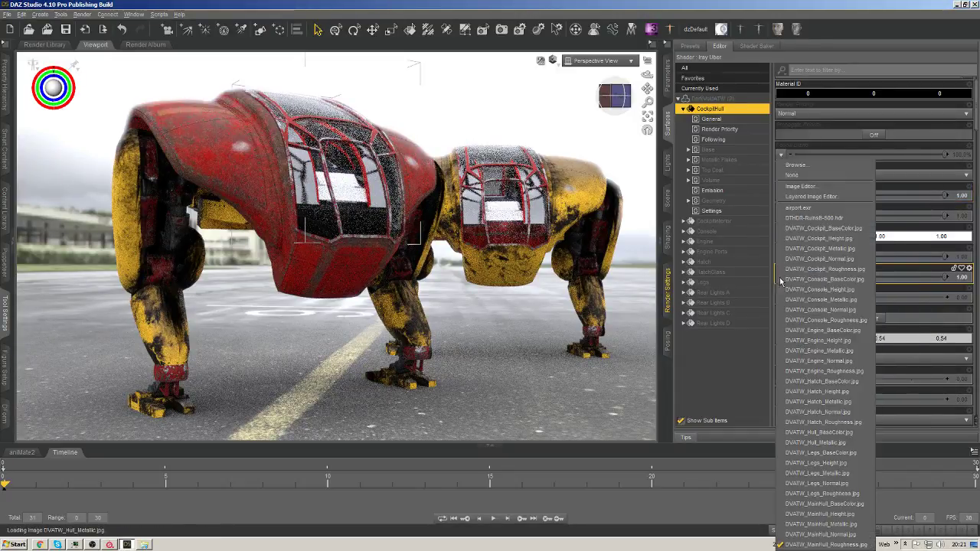
pyautogui.click(792, 169)
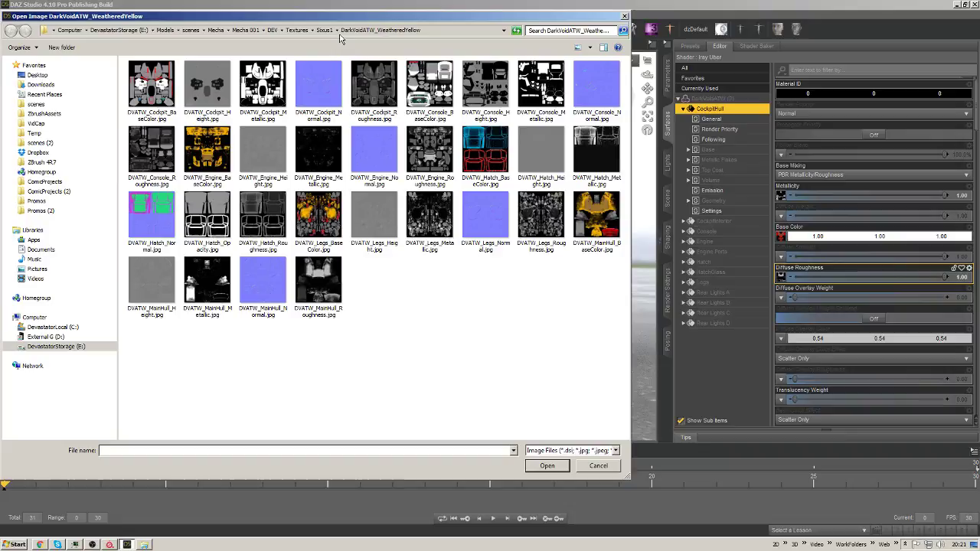
pyautogui.click(324, 31)
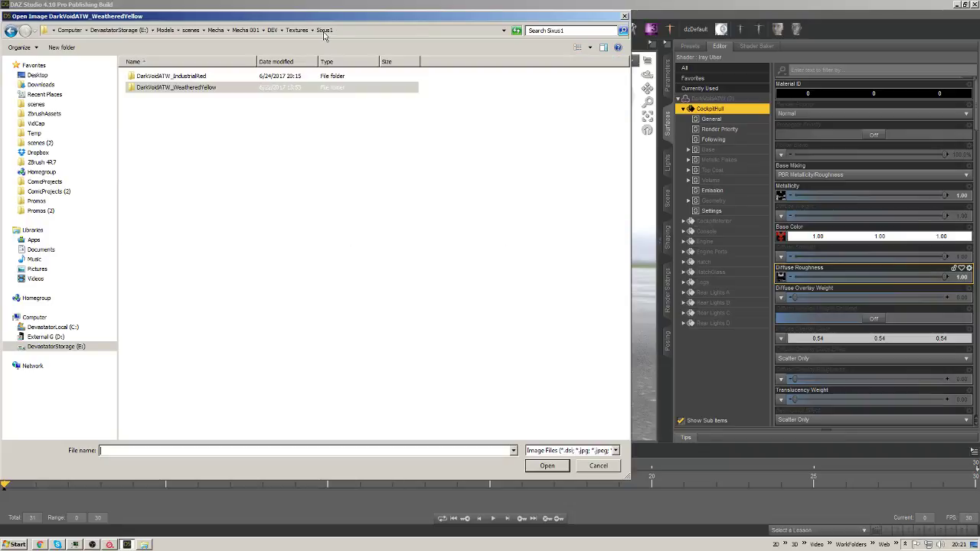
pyautogui.click(195, 77)
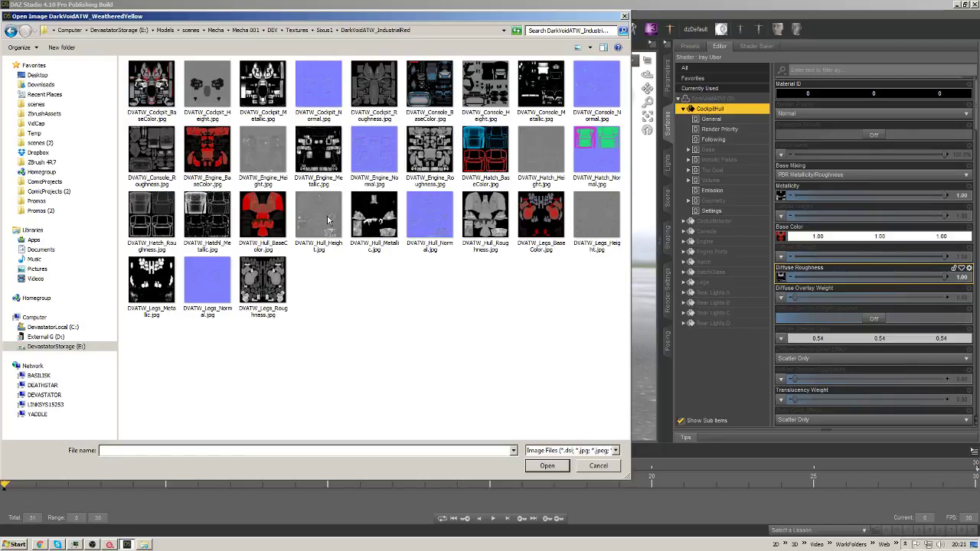
pyautogui.doubleClick(489, 221)
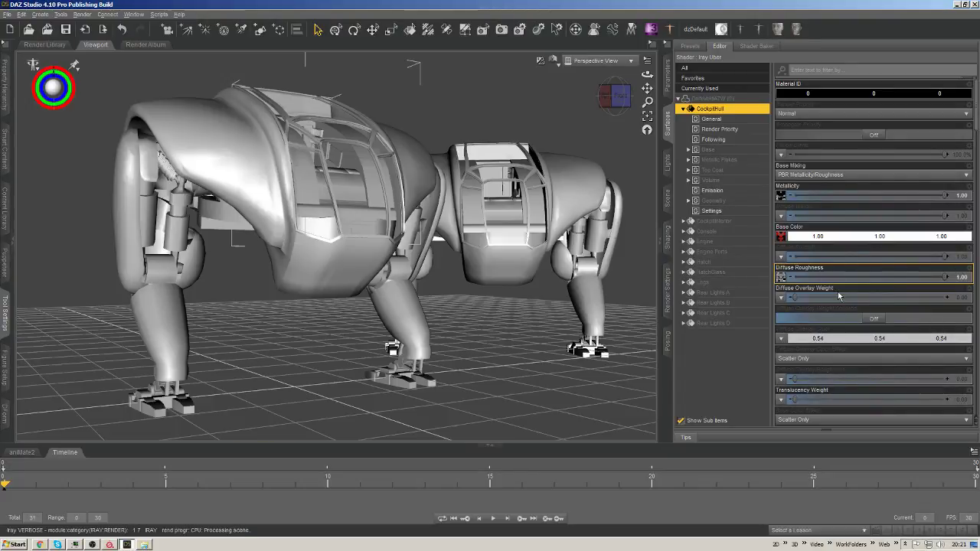
# Assign DVATW_Hull_Roughness.jpg from the DarkVoidATW_IndustrialRed folder as the Glossy Layered Weight map of the CockpitHull surface.
pyautogui.scroll(-4, 839, 296)
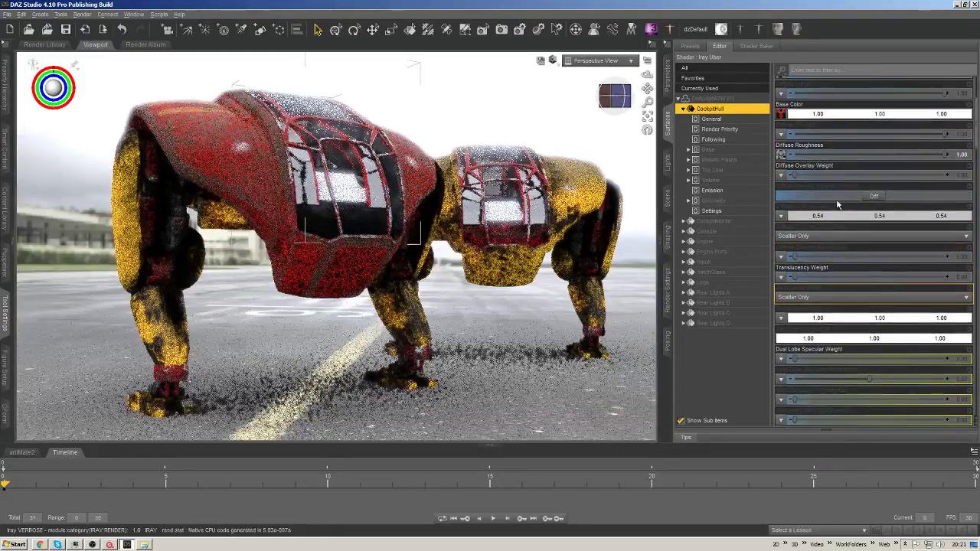
pyautogui.scroll(-5, 838, 205)
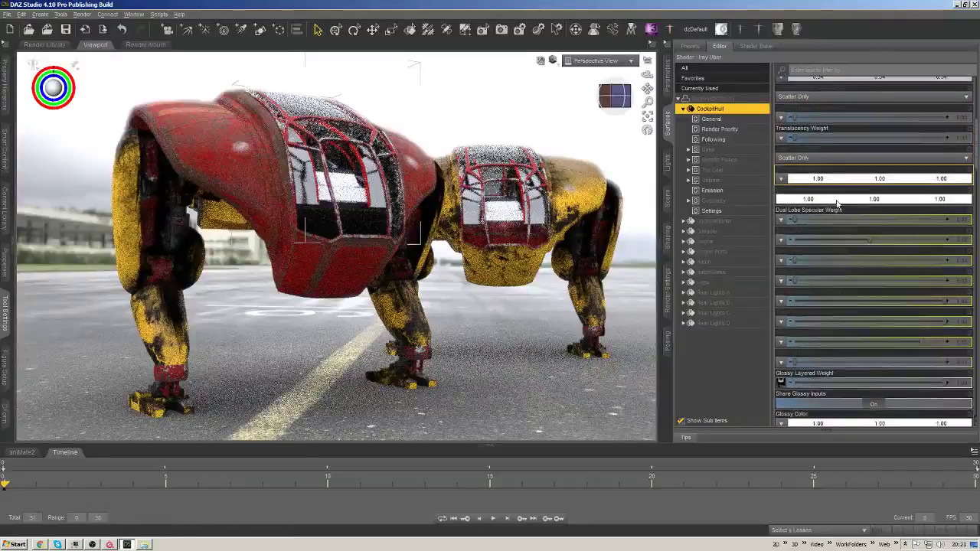
pyautogui.scroll(-6, 837, 203)
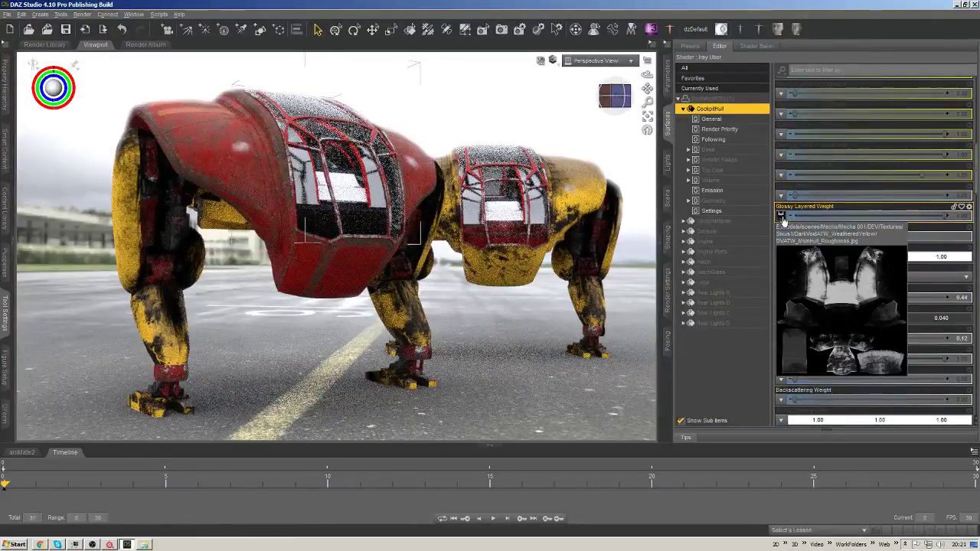
pyautogui.click(782, 217)
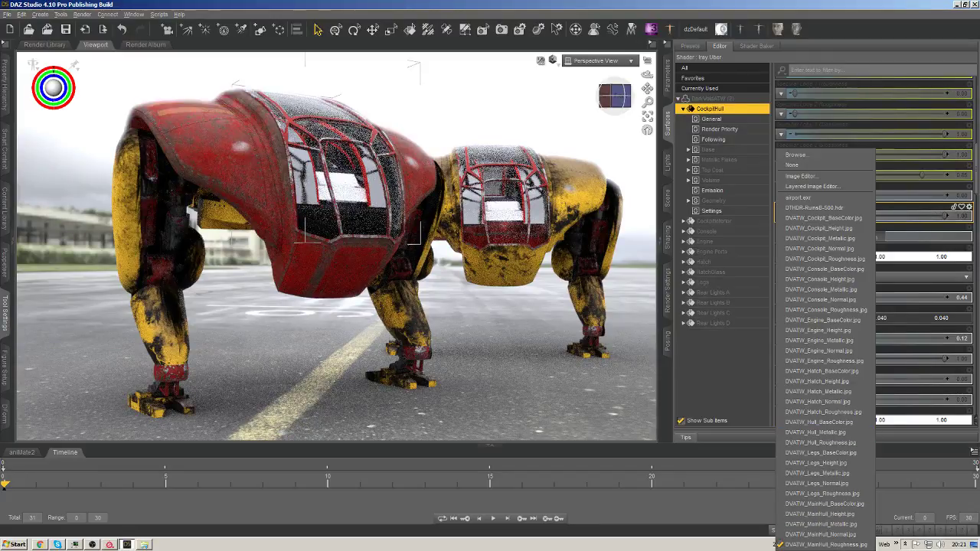
pyautogui.click(794, 155)
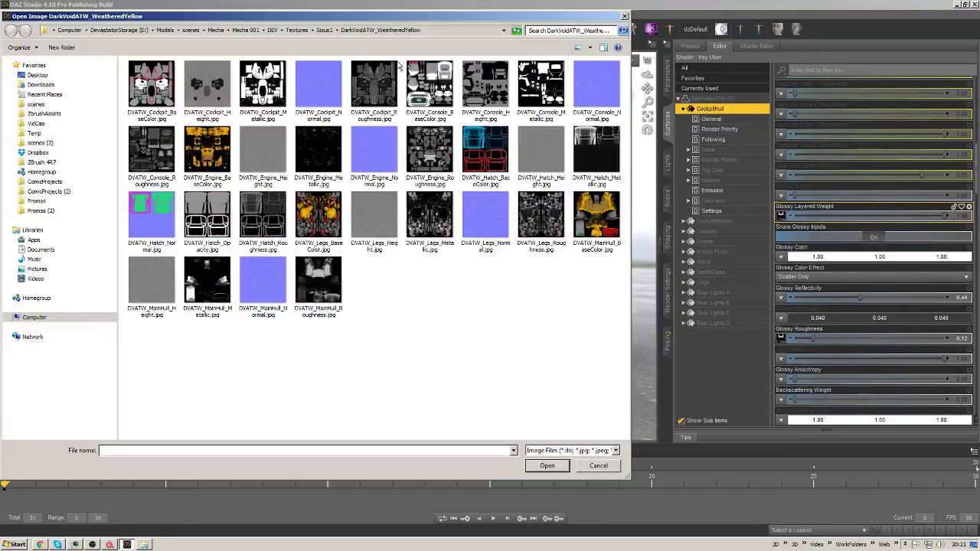
pyautogui.click(326, 30)
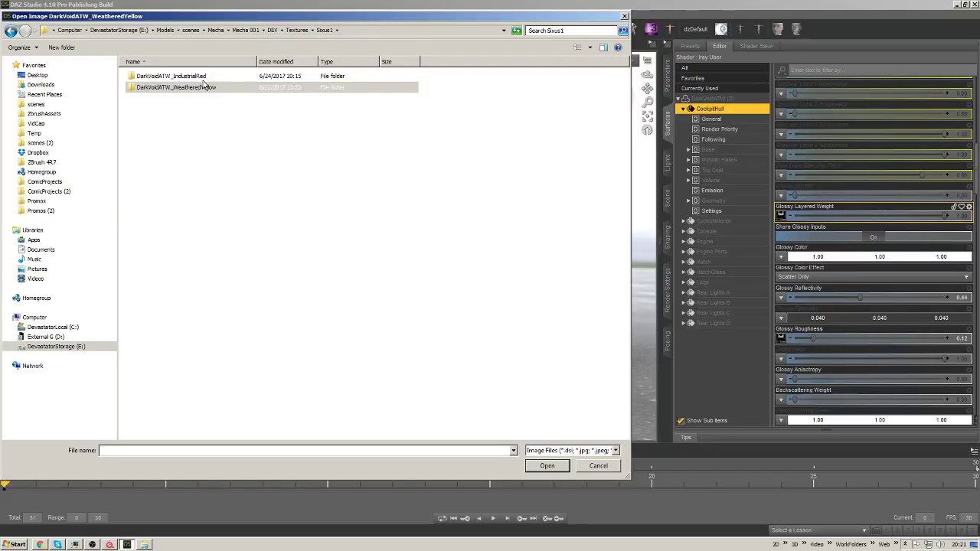
pyautogui.doubleClick(205, 86)
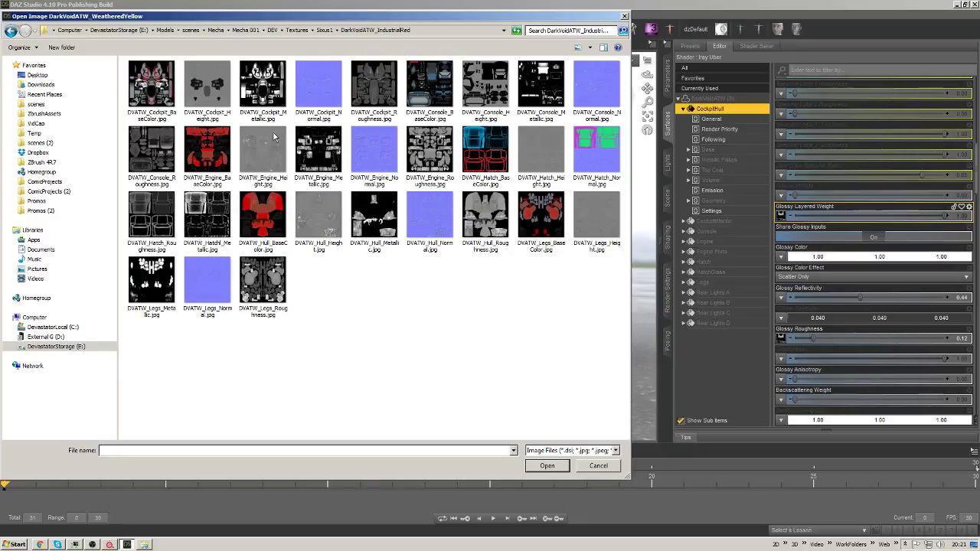
pyautogui.press('Escape')
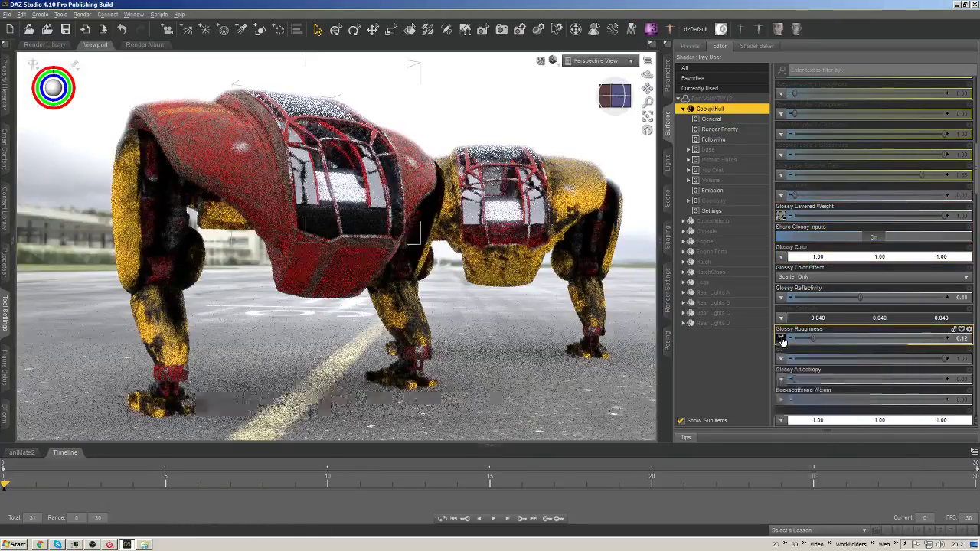
# Assign DVATW_Hull_Roughness.jpg from the DarkVoidATW_IndustrialRed folder as the Glossy Roughness map of the CockpitHull surface.
pyautogui.click(781, 341)
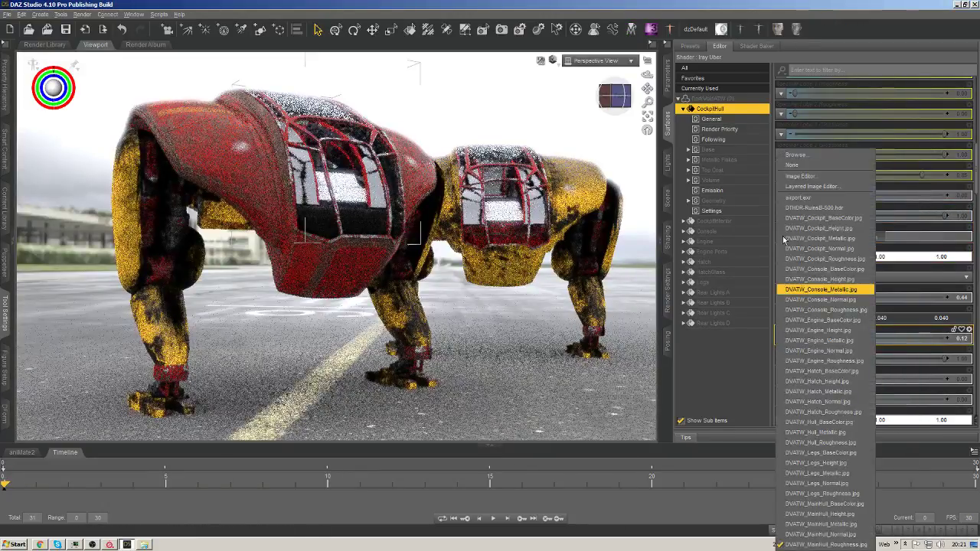
pyautogui.click(801, 156)
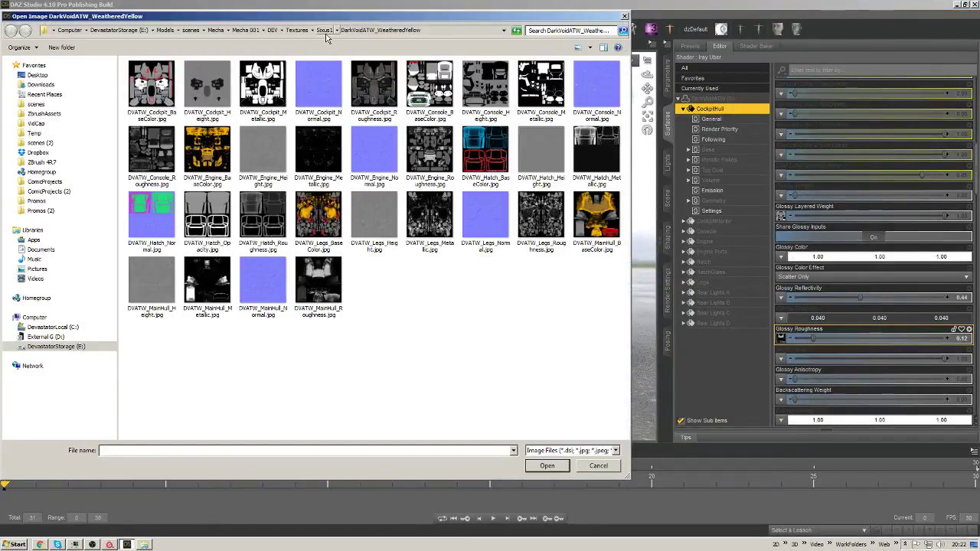
pyautogui.click(323, 31)
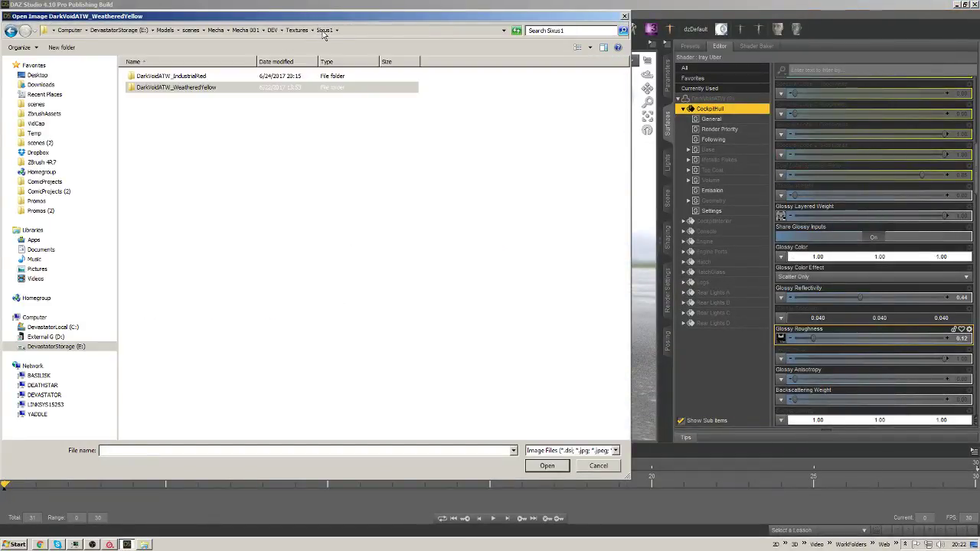
pyautogui.doubleClick(187, 81)
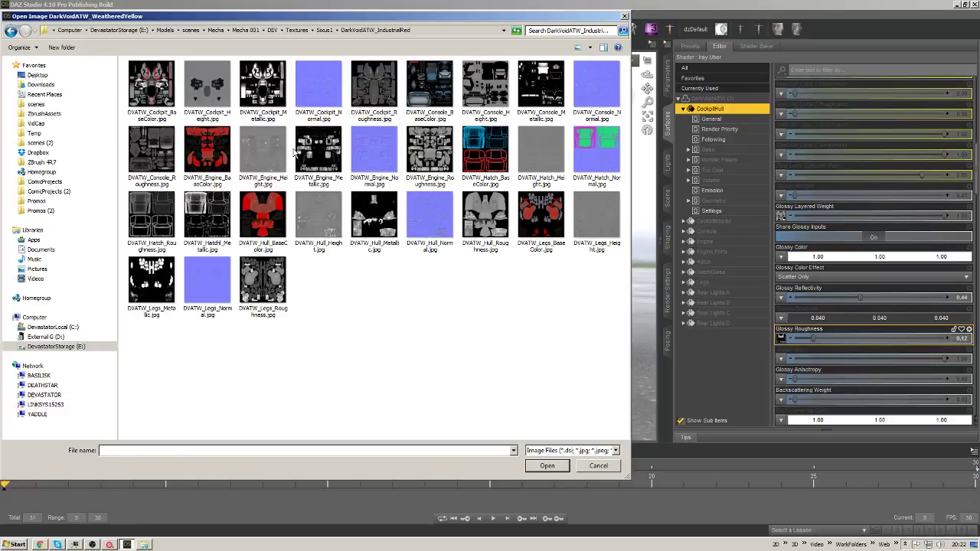
pyautogui.doubleClick(492, 218)
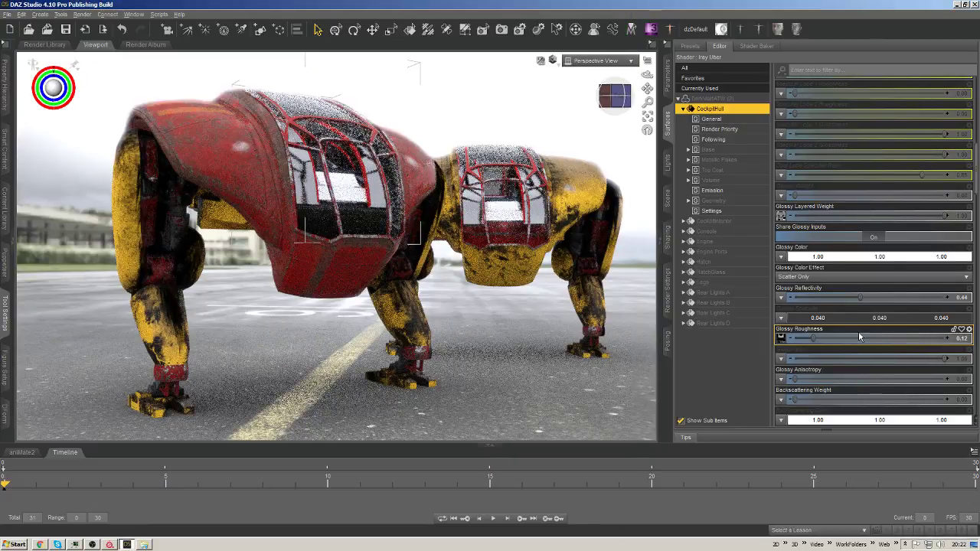
# Assign DVATW_Hull_Height.jpg from the DarkVoidATW_IndustrialRed folder as the Base Bump map of the CockpitHull surface.
pyautogui.scroll(-5, 860, 337)
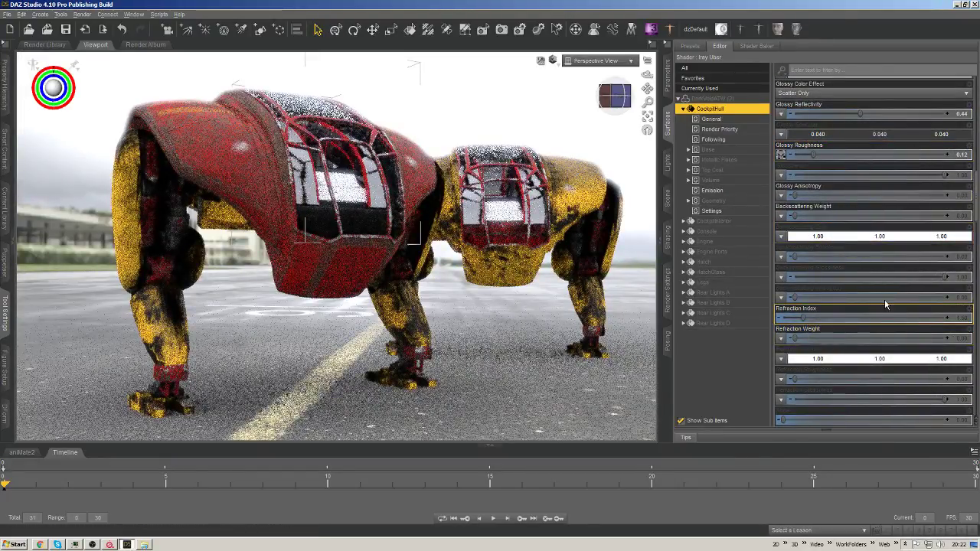
pyautogui.scroll(-10, 884, 307)
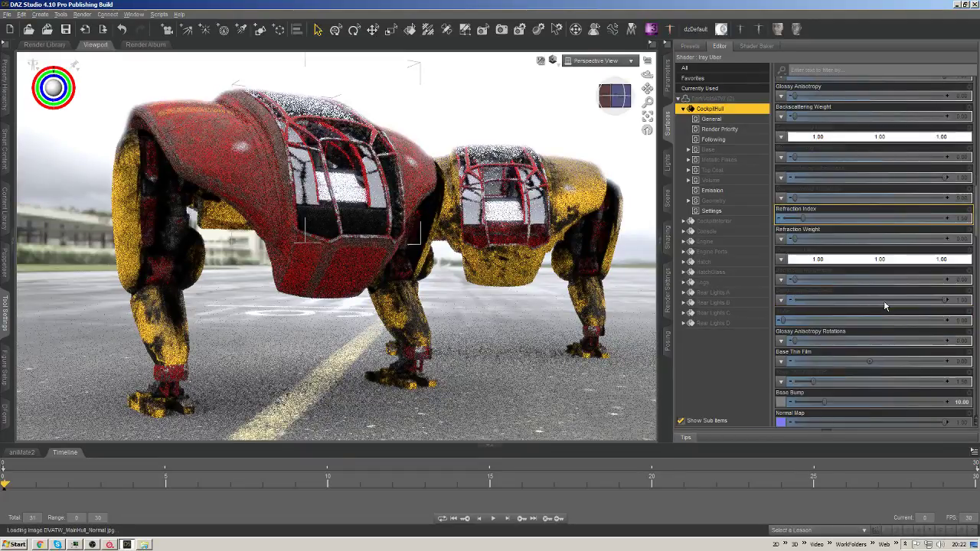
pyautogui.scroll(-3, 897, 257)
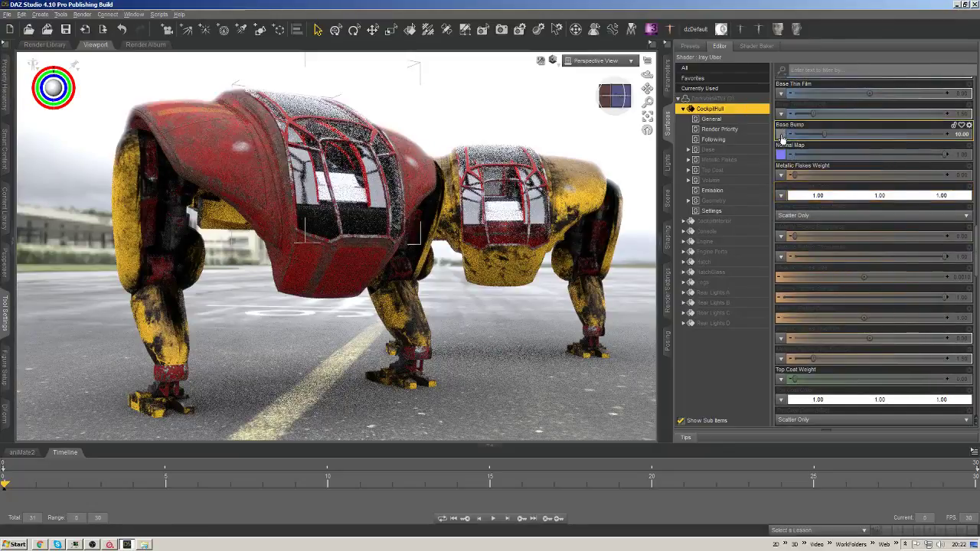
pyautogui.click(780, 132)
pyautogui.click(820, 176)
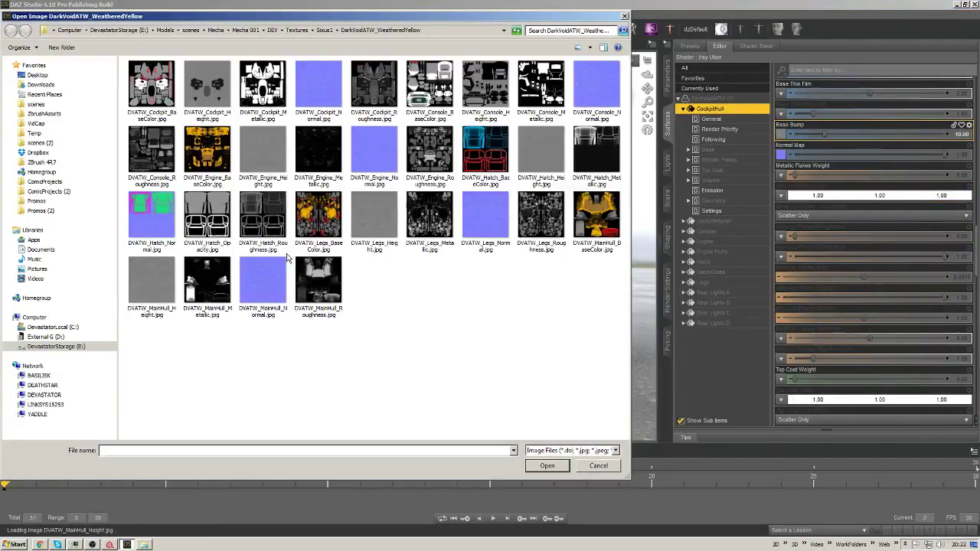
pyautogui.click(331, 30)
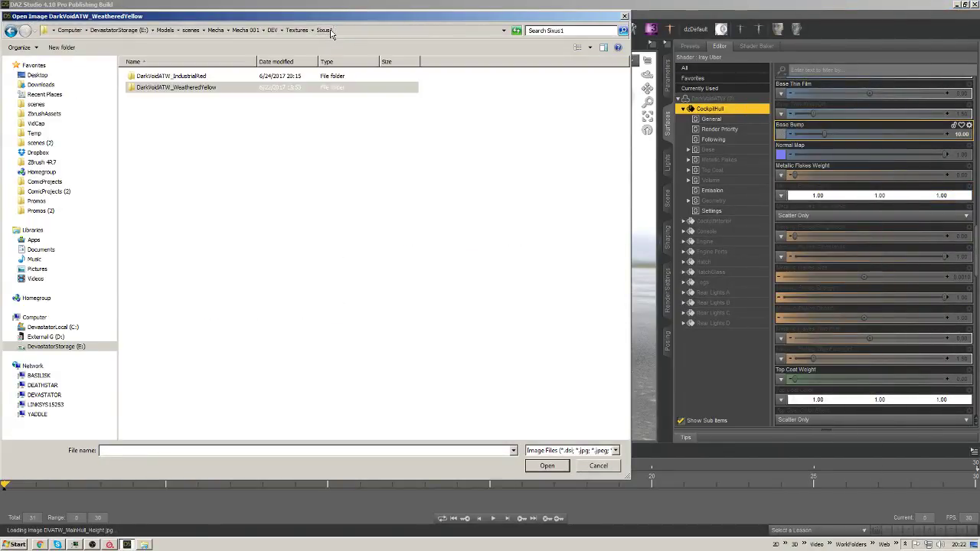
pyautogui.doubleClick(193, 77)
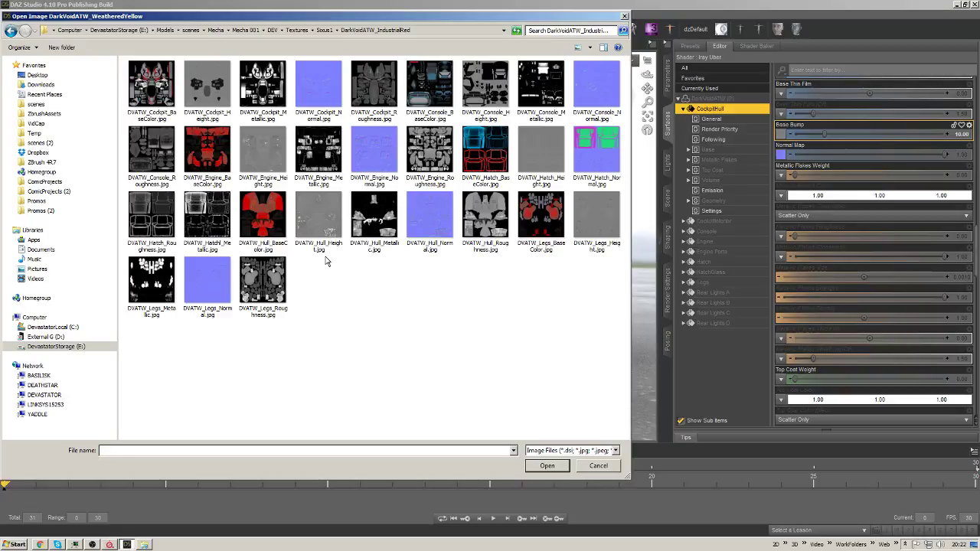
pyautogui.doubleClick(320, 230)
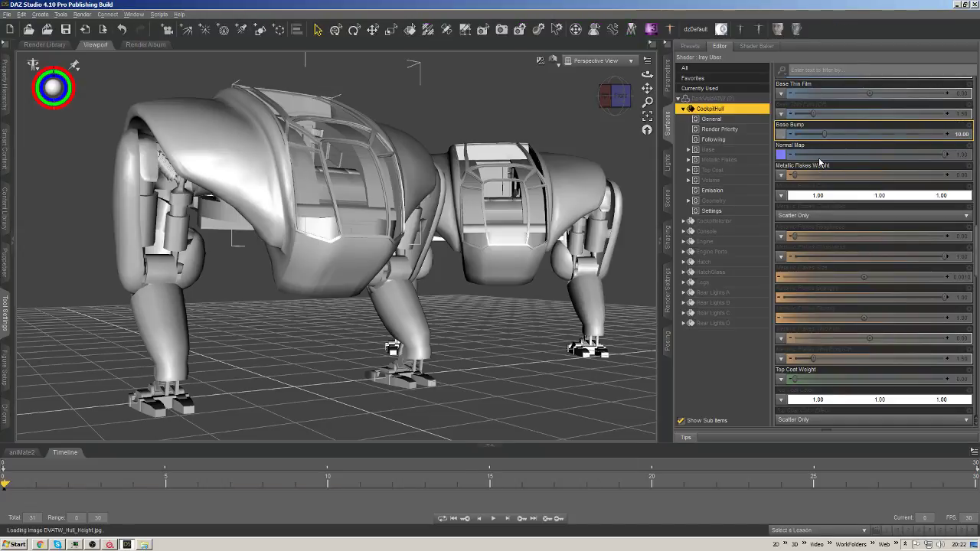
# Assign DVATW_Hull_Normal.jpg from the DarkVoidATW_IndustrialRed folder as the Normal Map of the CockpitHull surface.
pyautogui.click(782, 155)
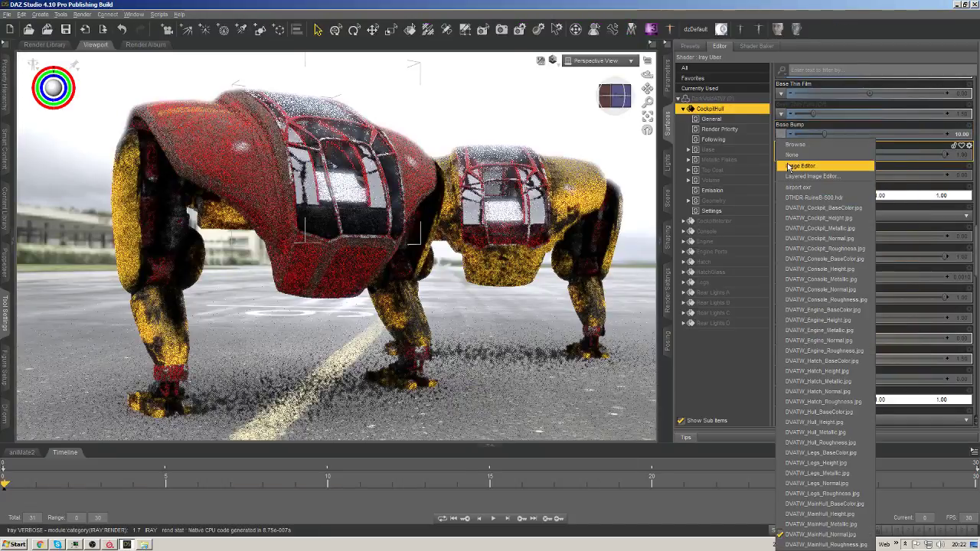
pyautogui.click(795, 144)
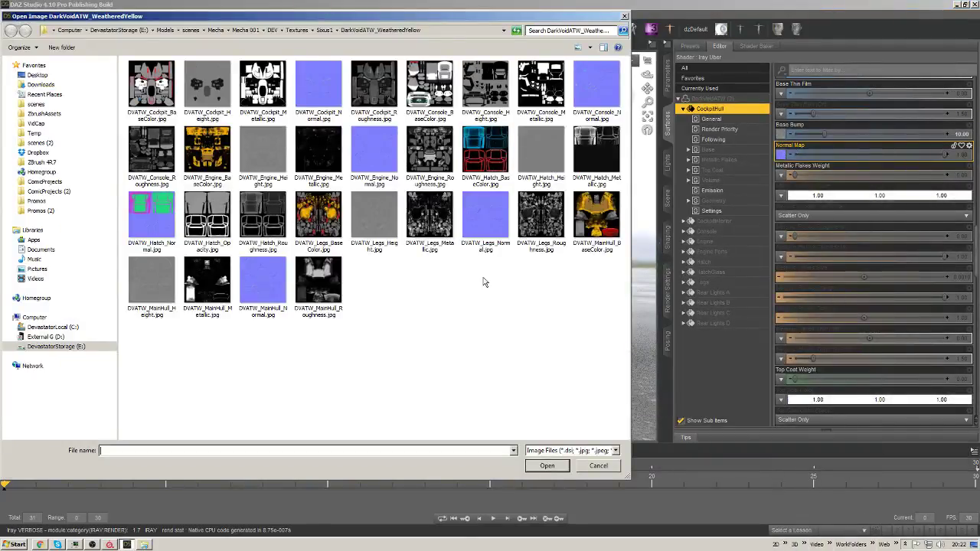
pyautogui.click(324, 30)
pyautogui.click(191, 90)
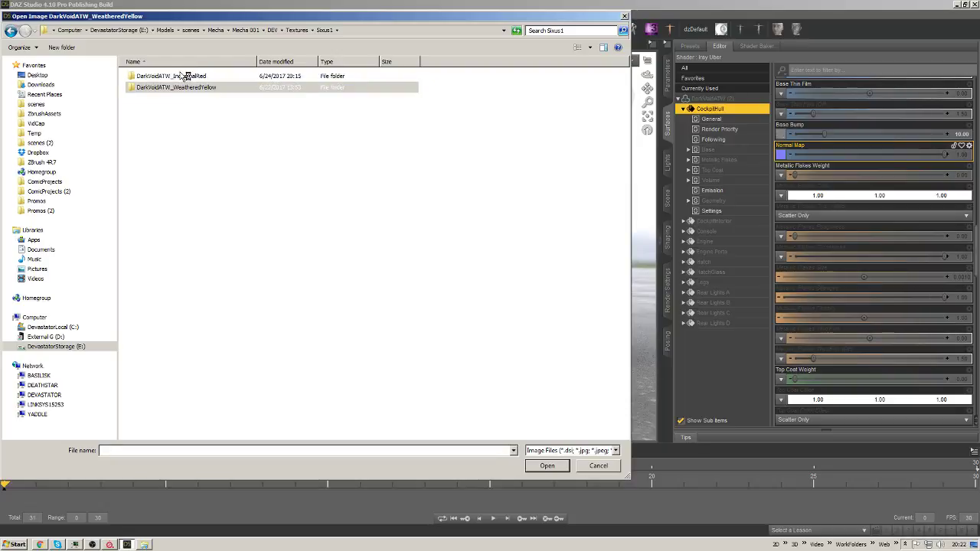
pyautogui.doubleClick(184, 75)
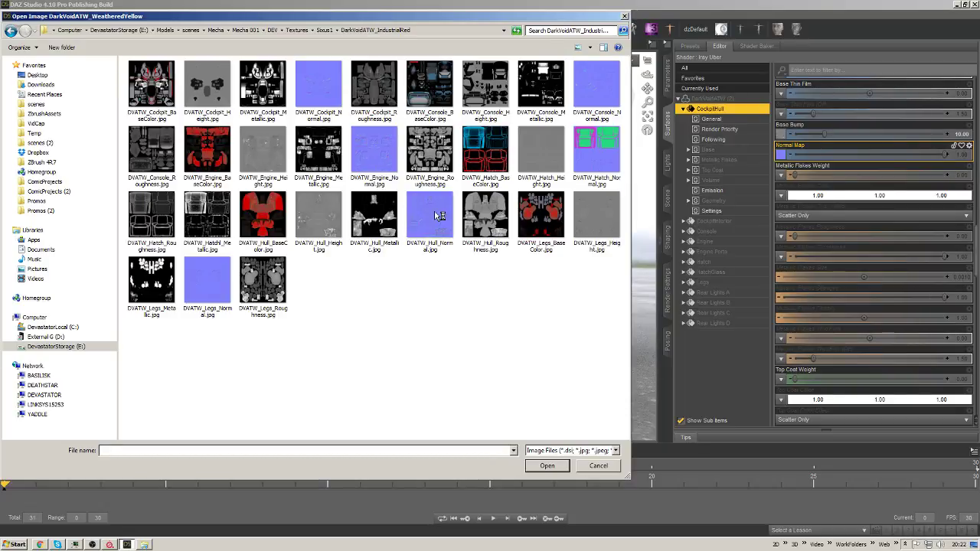
pyautogui.doubleClick(430, 216)
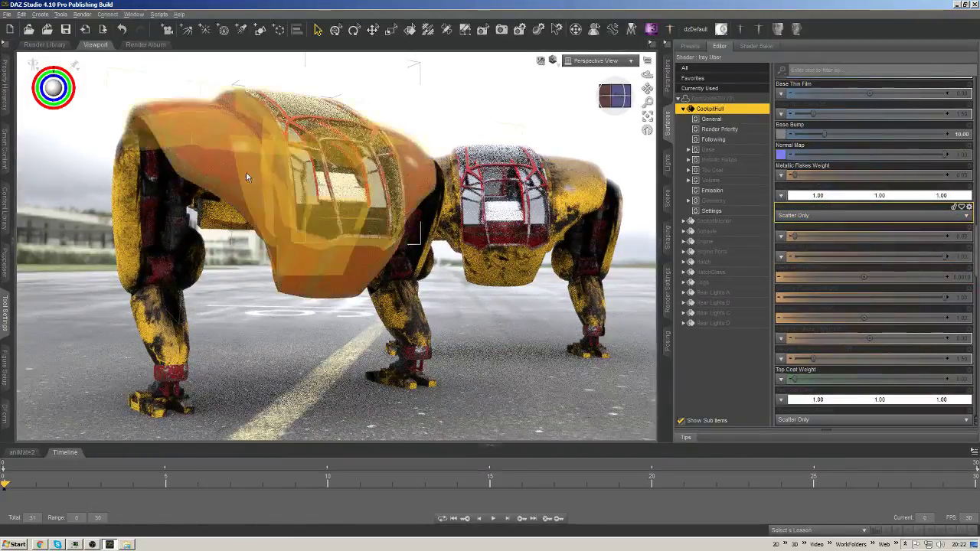
pyautogui.moveTo(614, 98); pyautogui.dragTo(559, 108)
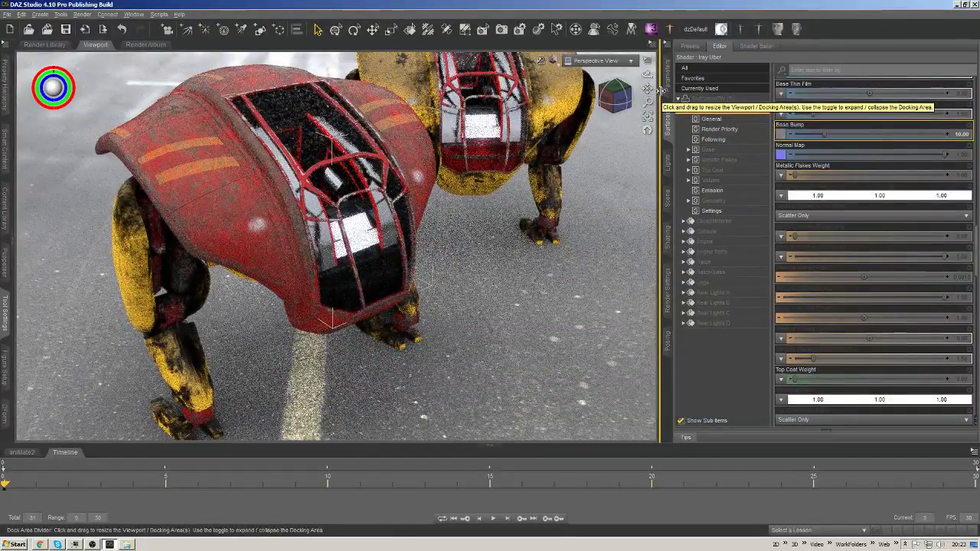
pyautogui.click(710, 108)
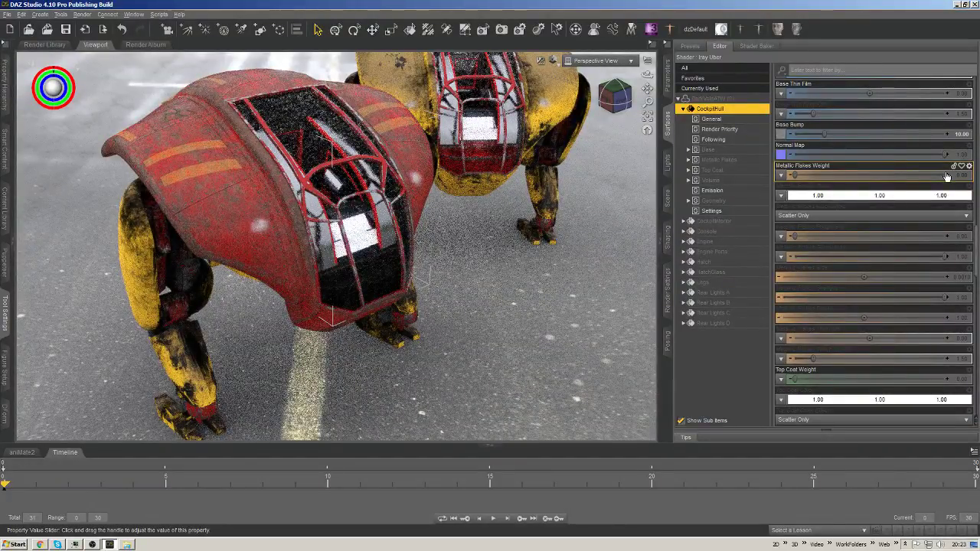
pyautogui.click(685, 111)
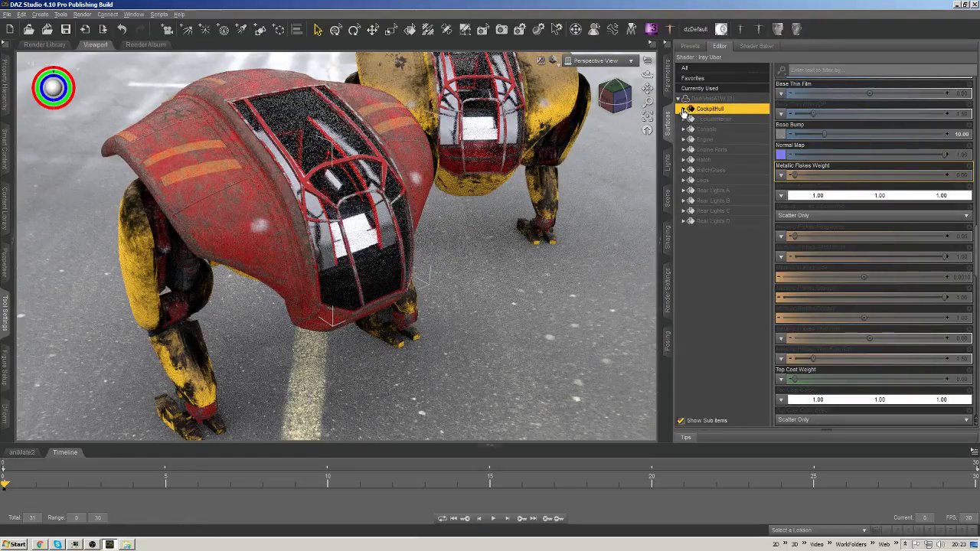
pyautogui.click(685, 111)
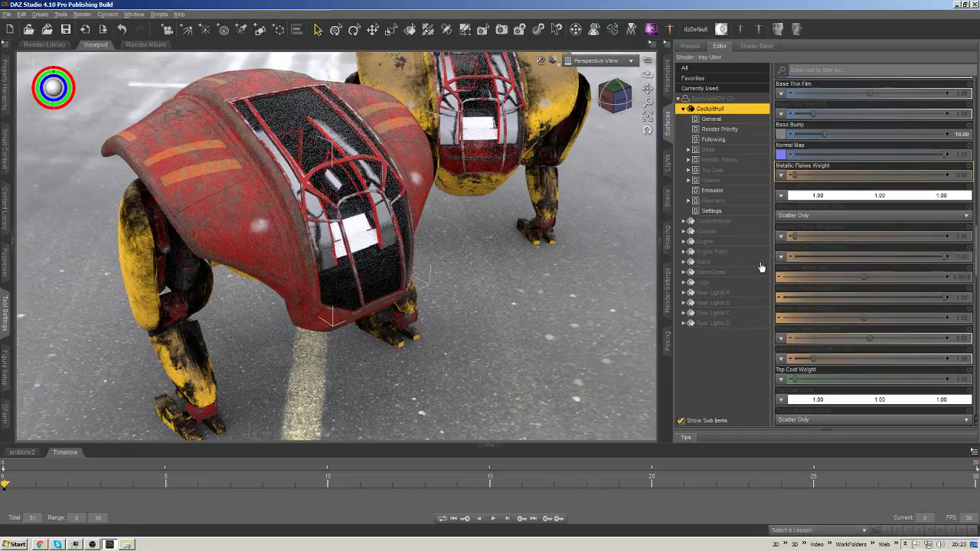
pyautogui.click(689, 110)
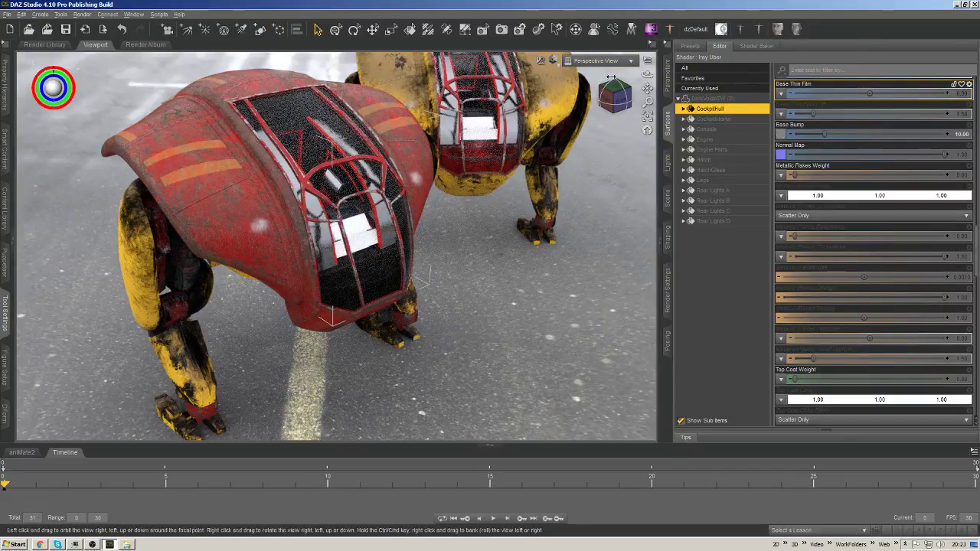
# Hide the original DarkVoidATW mecha in the scene and collapse its node hierarchy.
pyautogui.click(668, 196)
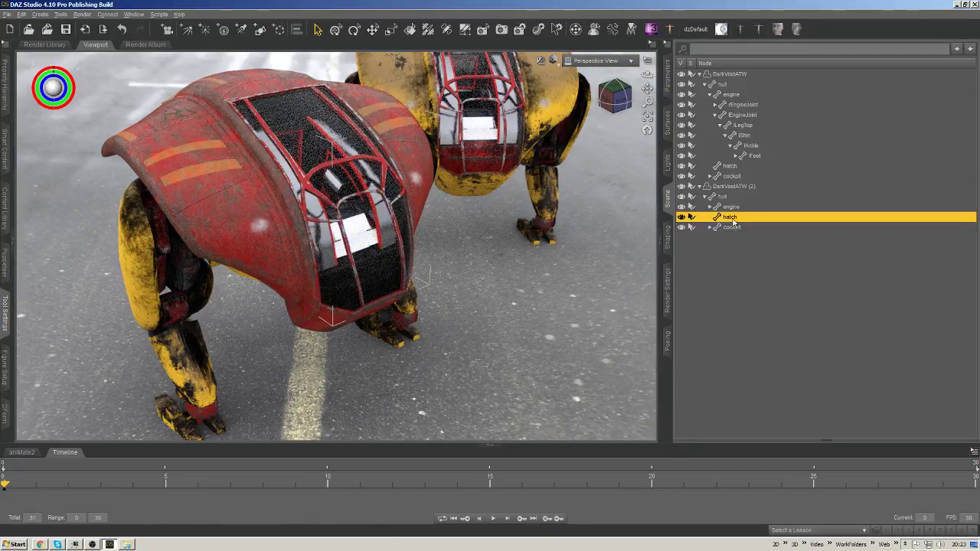
pyautogui.click(699, 74)
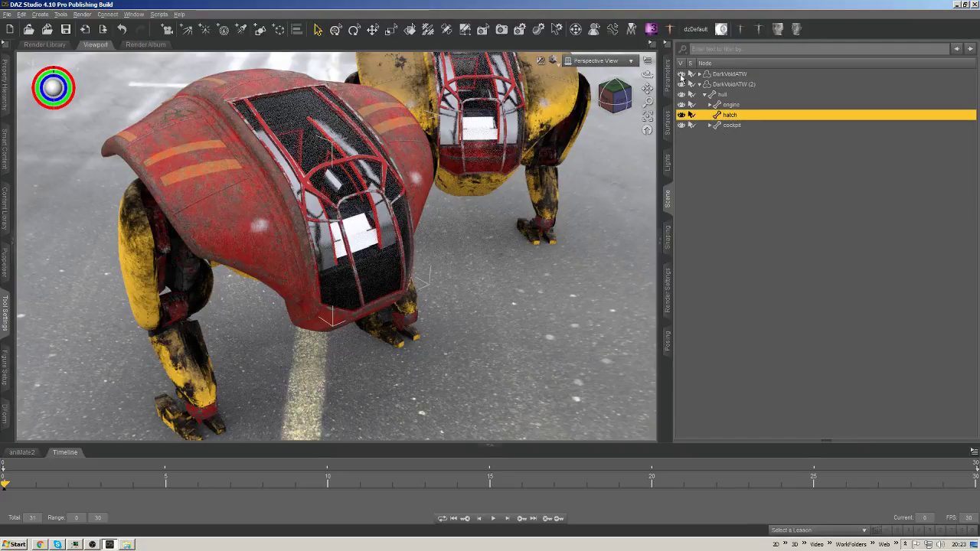
pyautogui.click(682, 75)
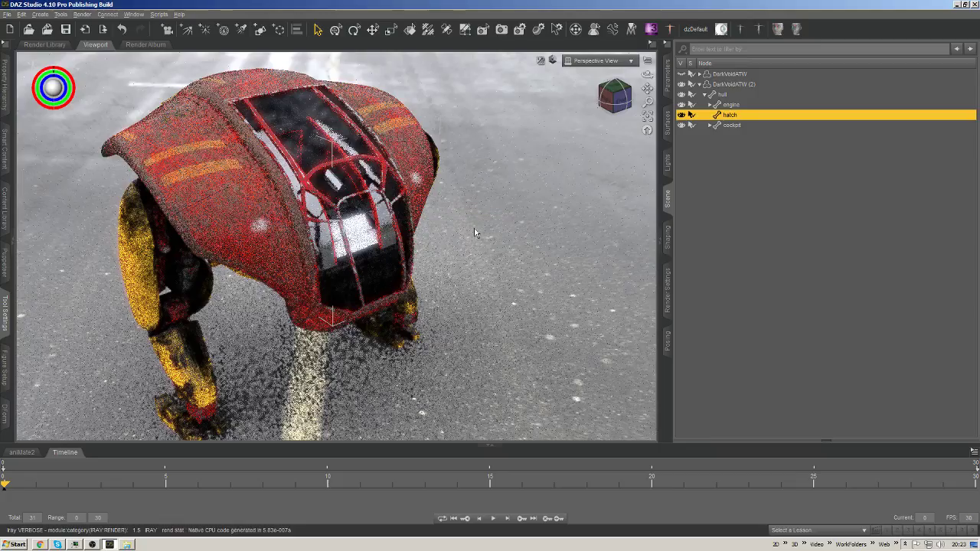
# Hide the hatch, engine and cockpit nodes of DarkVoidATW (2) and expand the engine's child nodes.
pyautogui.click(615, 100)
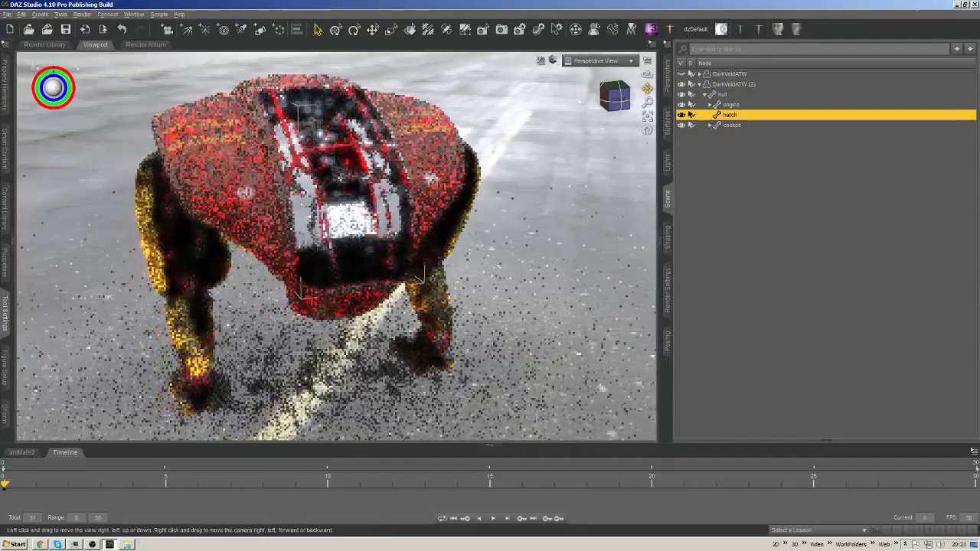
pyautogui.hotkey('ctrl', 'f')
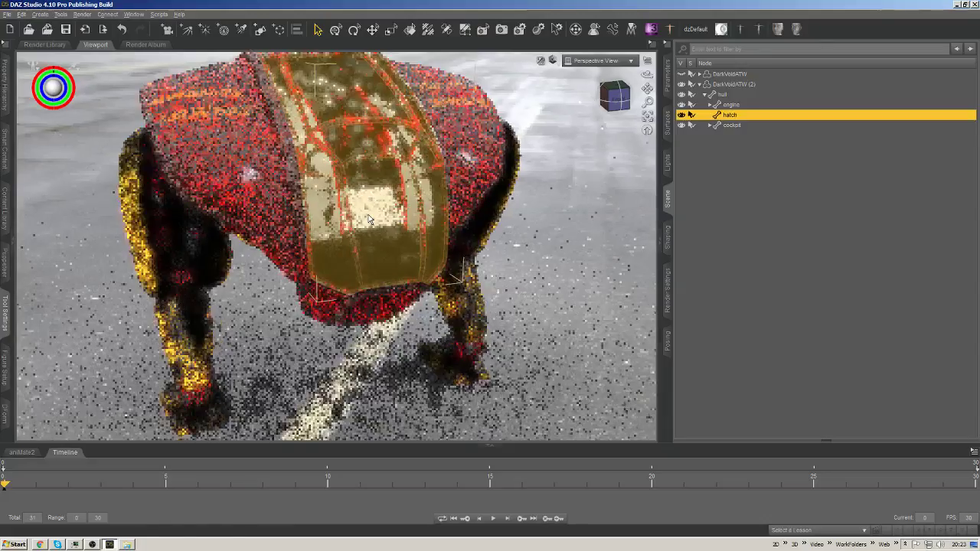
pyautogui.click(680, 114)
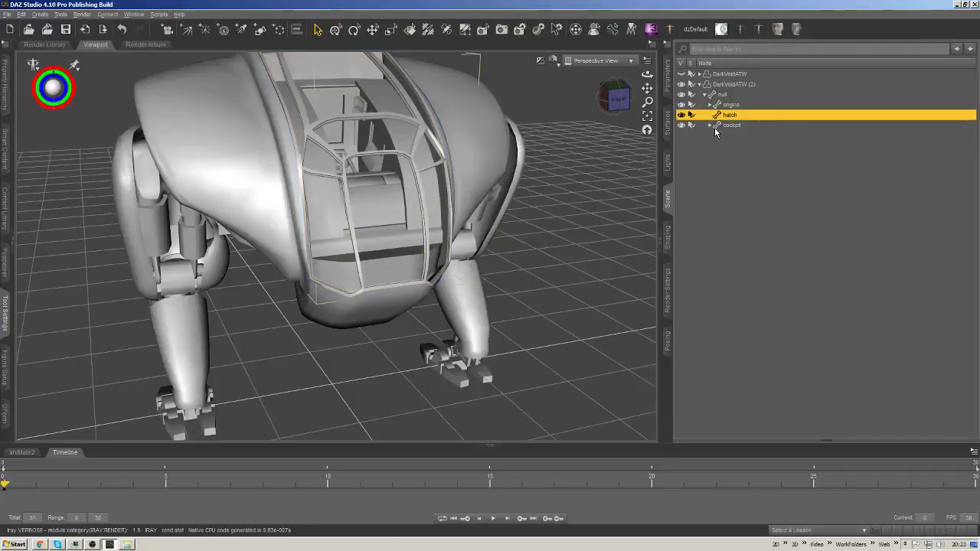
pyautogui.click(682, 105)
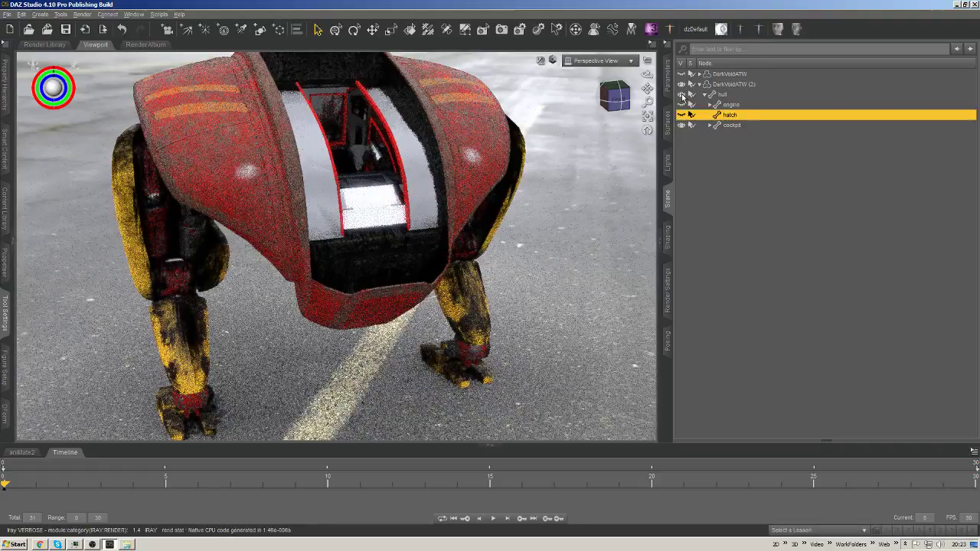
pyautogui.click(681, 94)
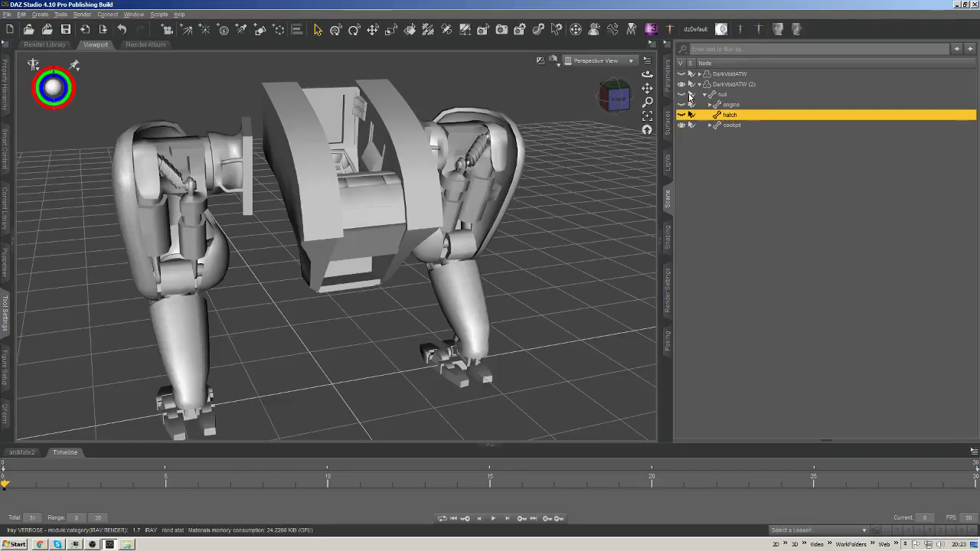
pyautogui.click(683, 95)
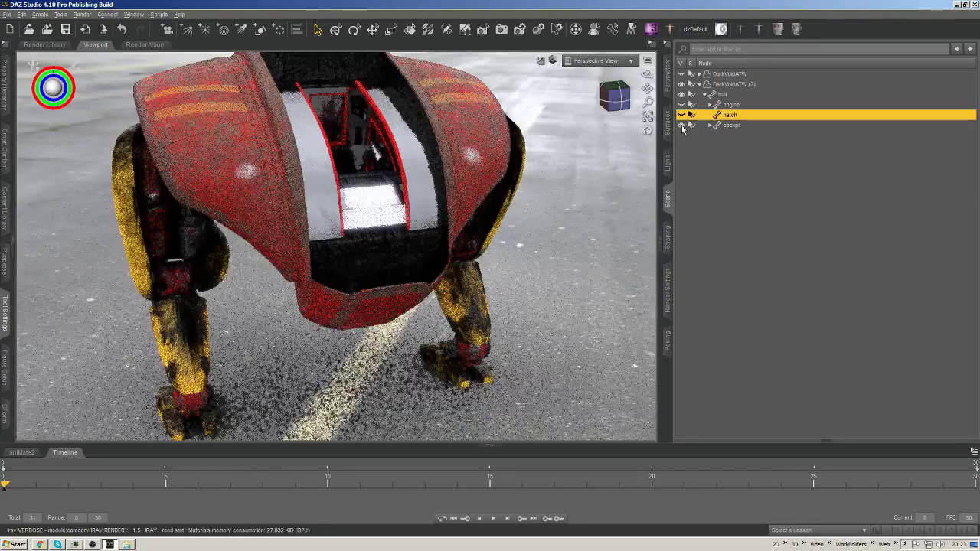
pyautogui.click(682, 125)
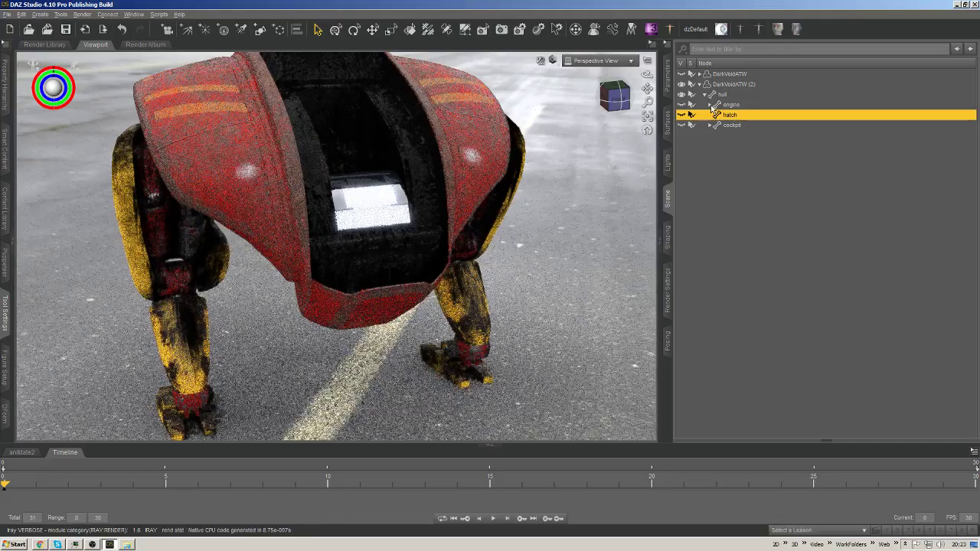
pyautogui.click(709, 104)
pyautogui.click(682, 124)
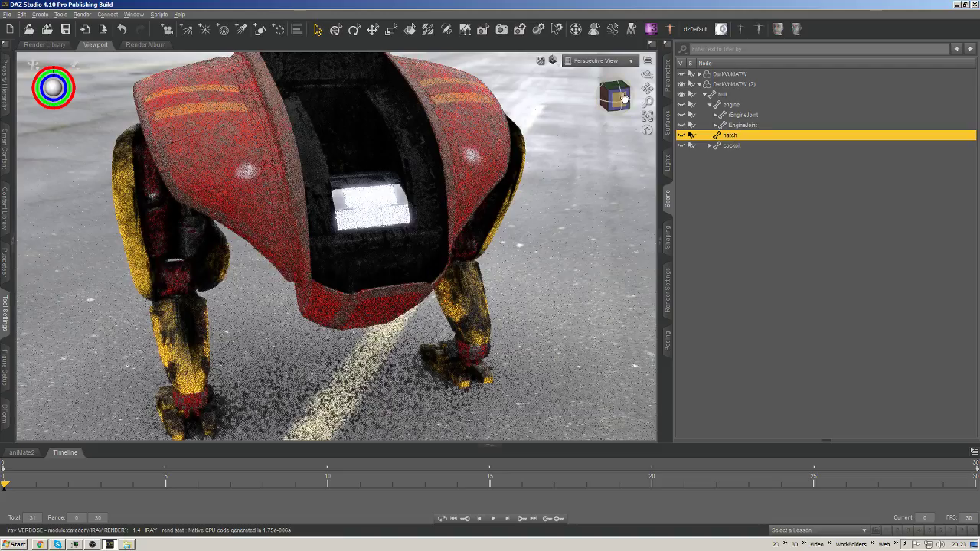
# Use the Surface Selection tool on the hull and on the console inside the cockpit opening to identify their surfaces.
pyautogui.moveTo(615, 95); pyautogui.dragTo(594, 97)
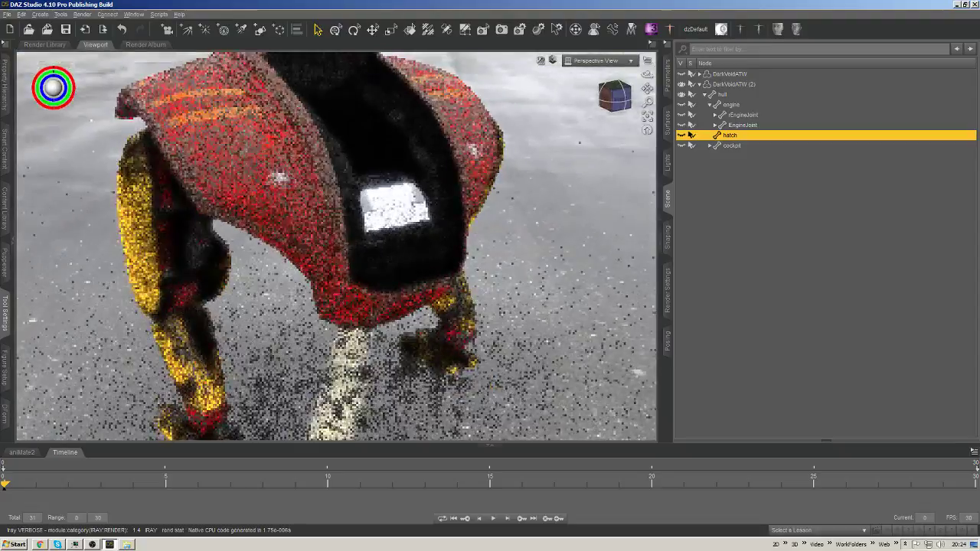
pyautogui.click(722, 95)
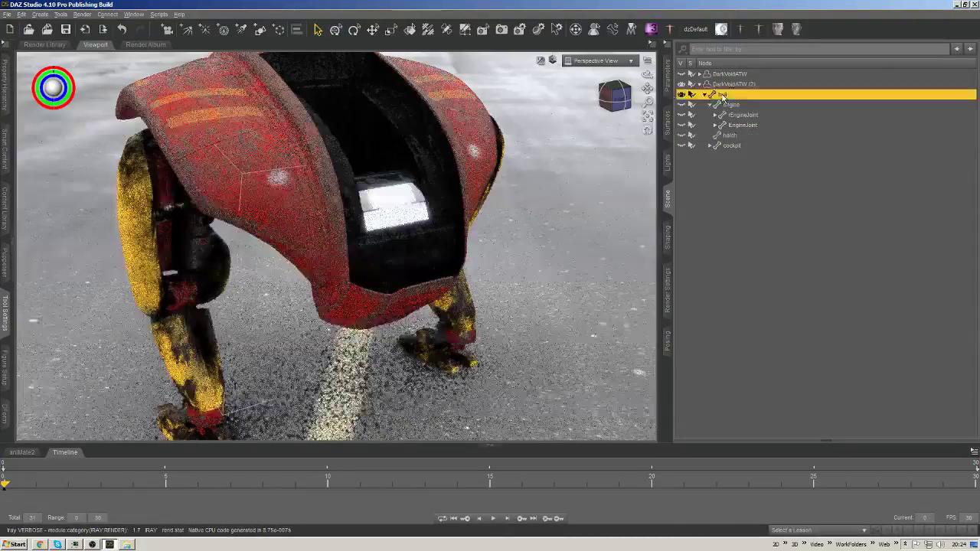
pyautogui.click(667, 74)
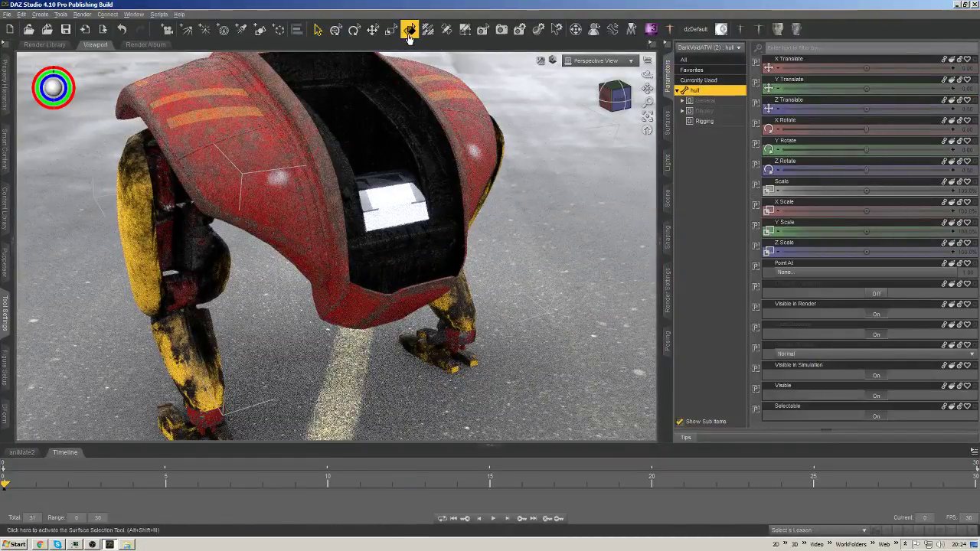
pyautogui.click(404, 155)
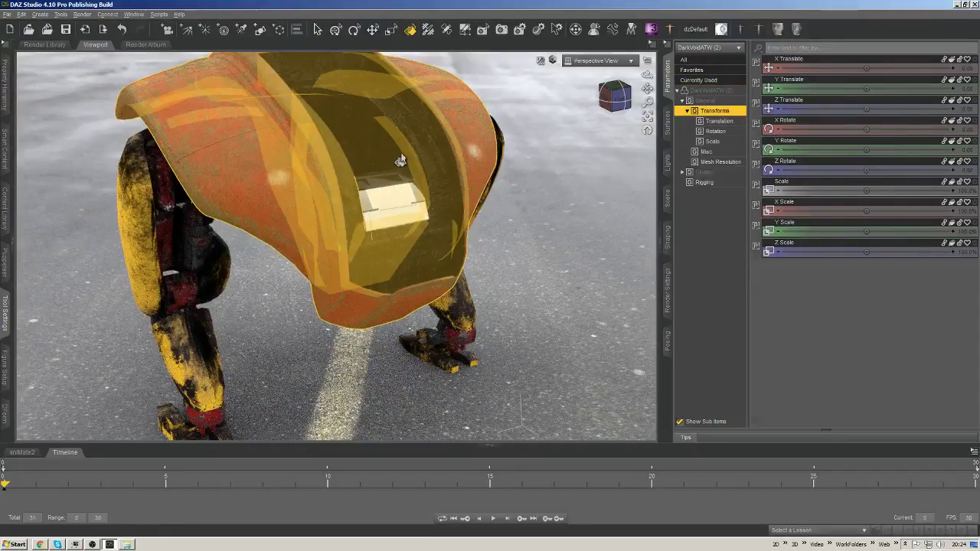
pyautogui.keyDown('alt'); pyautogui.moveTo(337, 245); pyautogui.dragTo(367, 230); pyautogui.keyUp('alt')
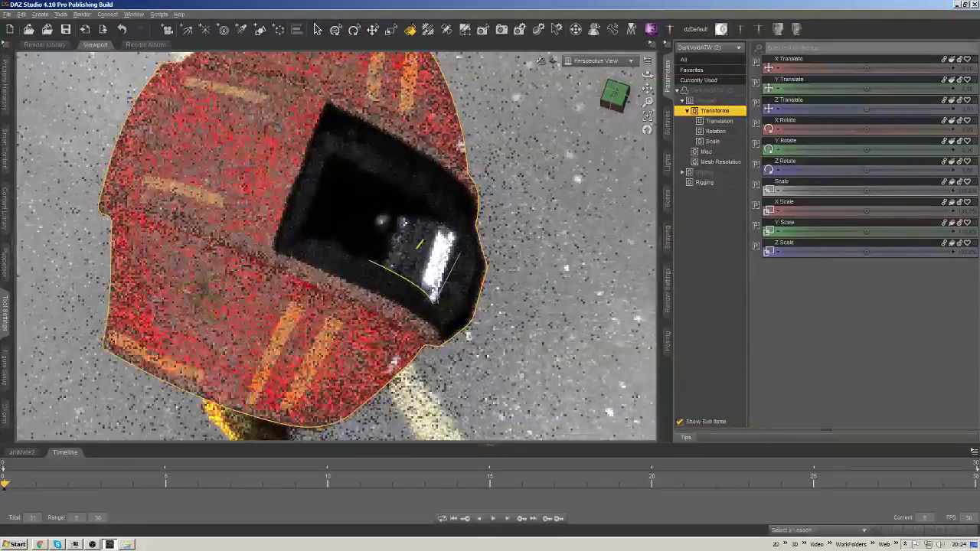
pyautogui.keyDown('alt'); pyautogui.moveTo(429, 253); pyautogui.dragTo(486, 272); pyautogui.keyUp('alt')
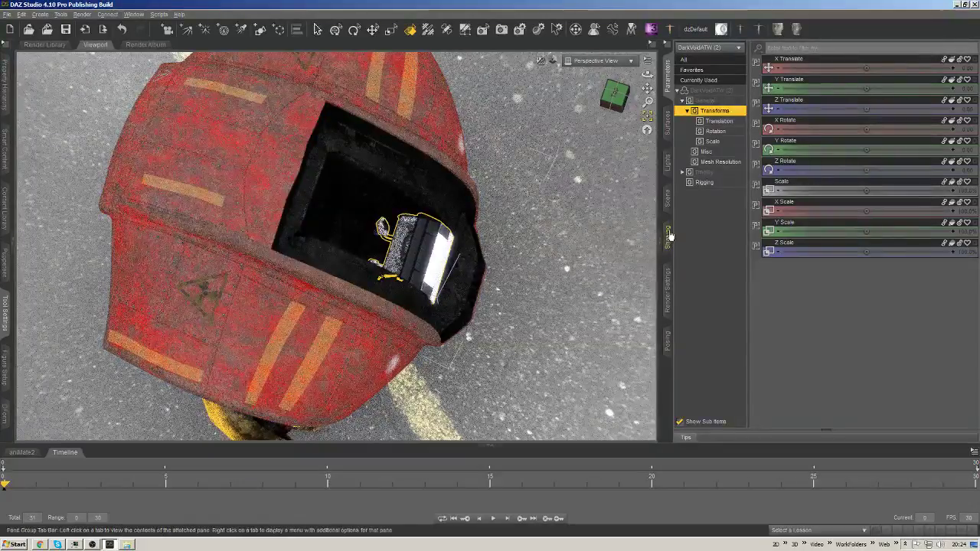
# Hide the hull of DarkVoidATW (2), expand the cockpit node, and select and frame its console.
pyautogui.click(667, 198)
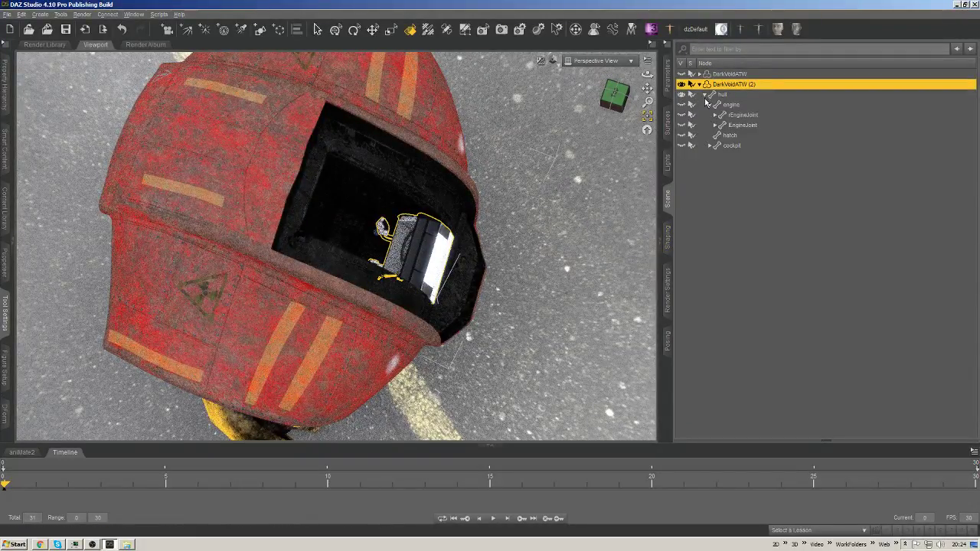
pyautogui.click(711, 146)
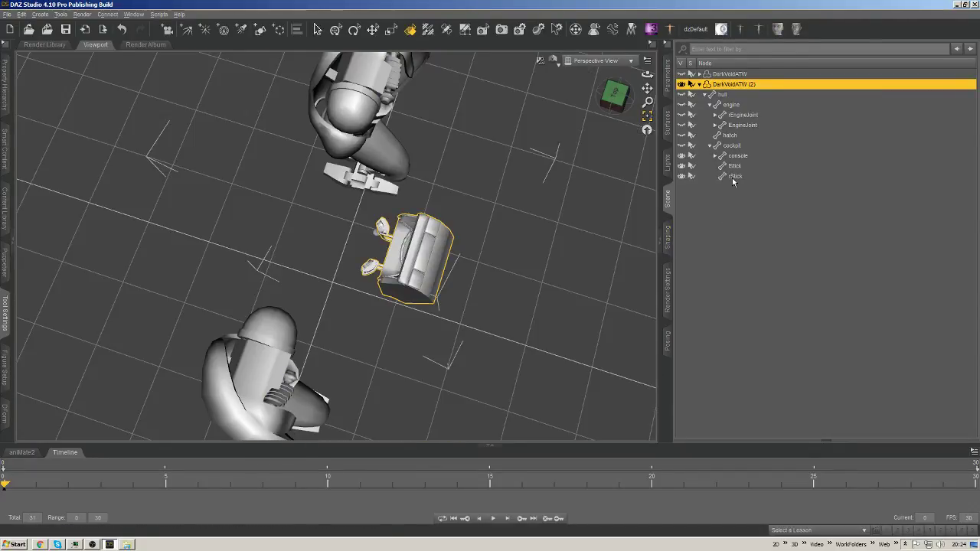
pyautogui.click(737, 155)
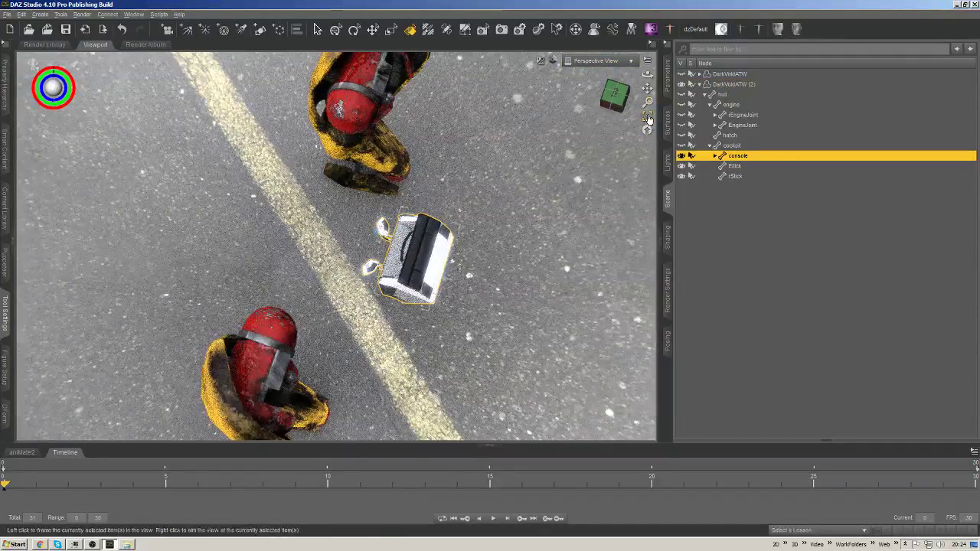
pyautogui.click(648, 118)
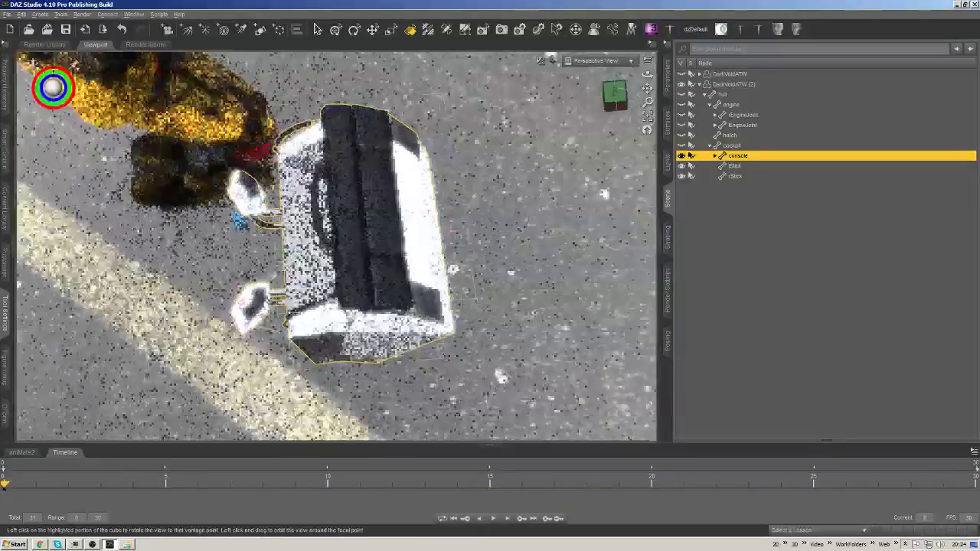
# Use the Surface Selection tool on the blue control stick below the console to select its CockpitInterior surface.
pyautogui.click(615, 93)
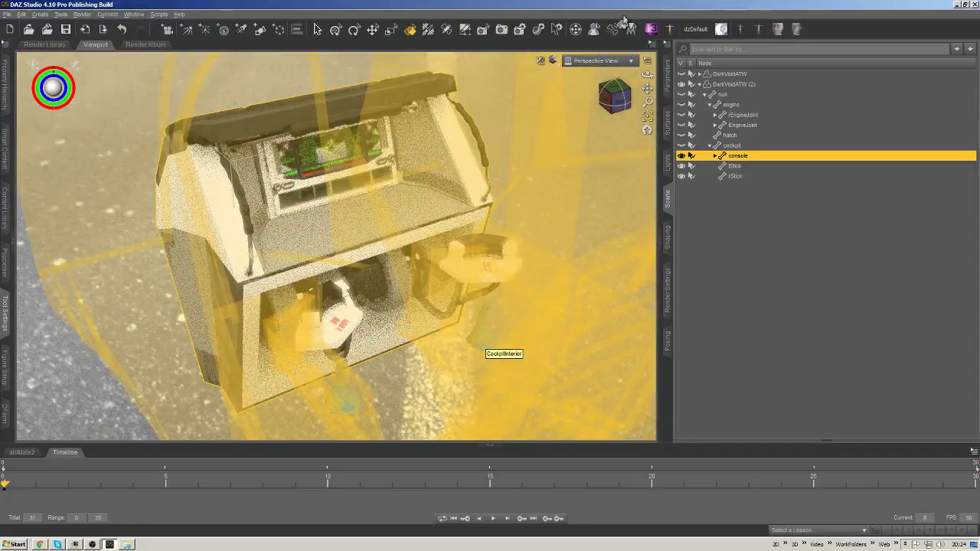
pyautogui.keyDown('alt'); pyautogui.moveTo(482, 344); pyautogui.dragTo(534, 377); pyautogui.keyUp('alt')
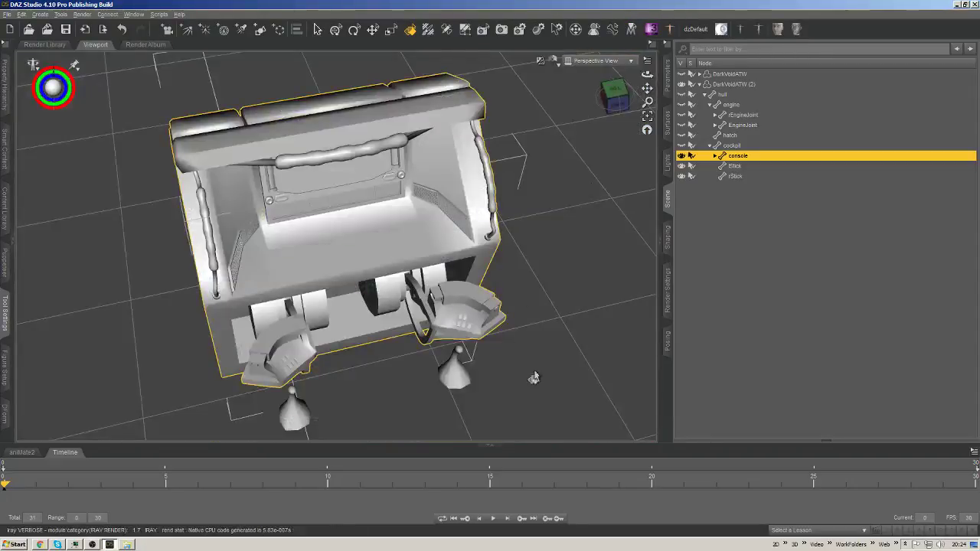
pyautogui.click(458, 379)
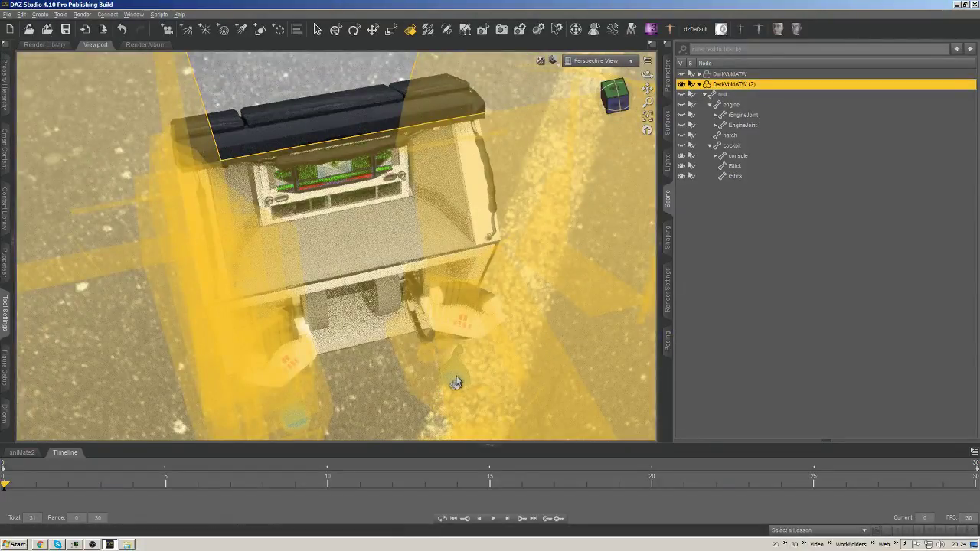
pyautogui.rightClick(455, 382)
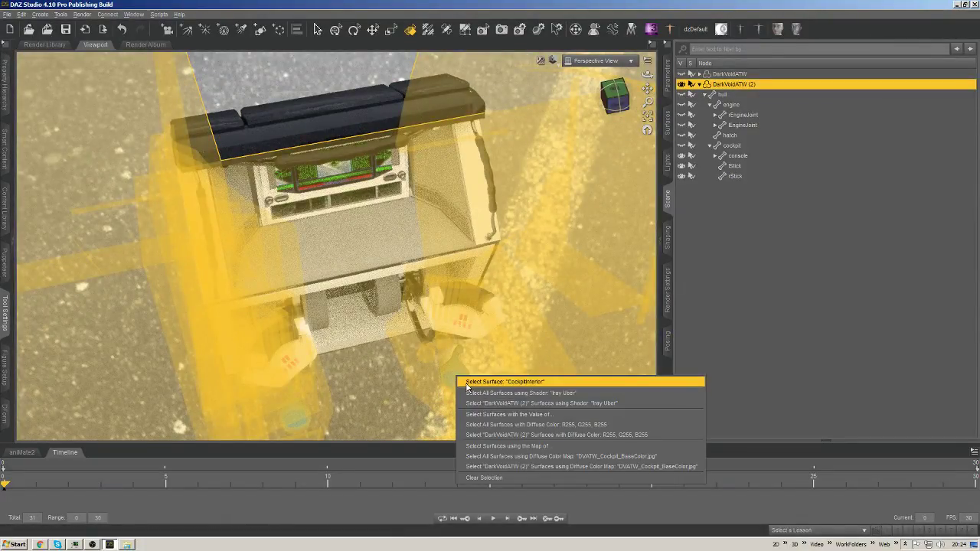
pyautogui.click(467, 383)
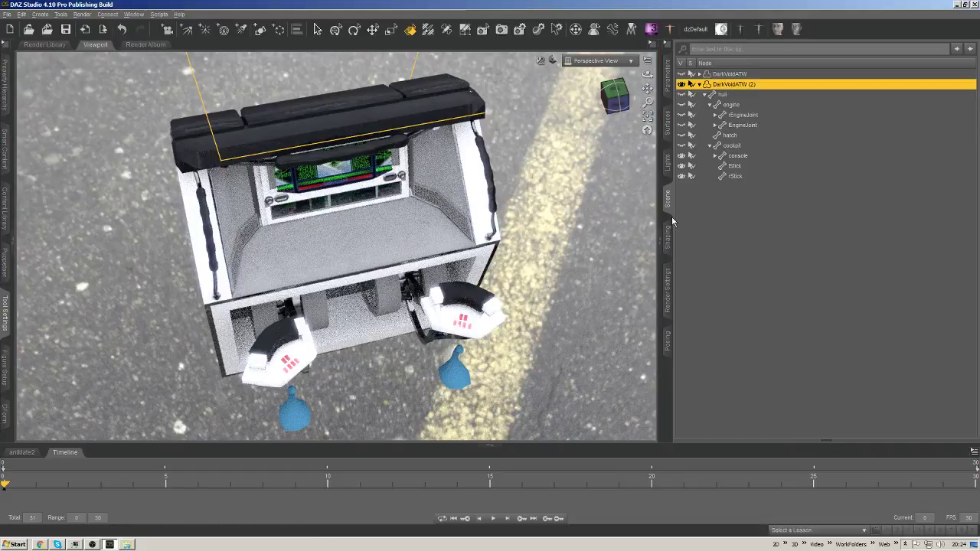
# View the console from the side and select the lStick and rStick nodes in turn to identify the control sticks.
pyautogui.click(622, 102)
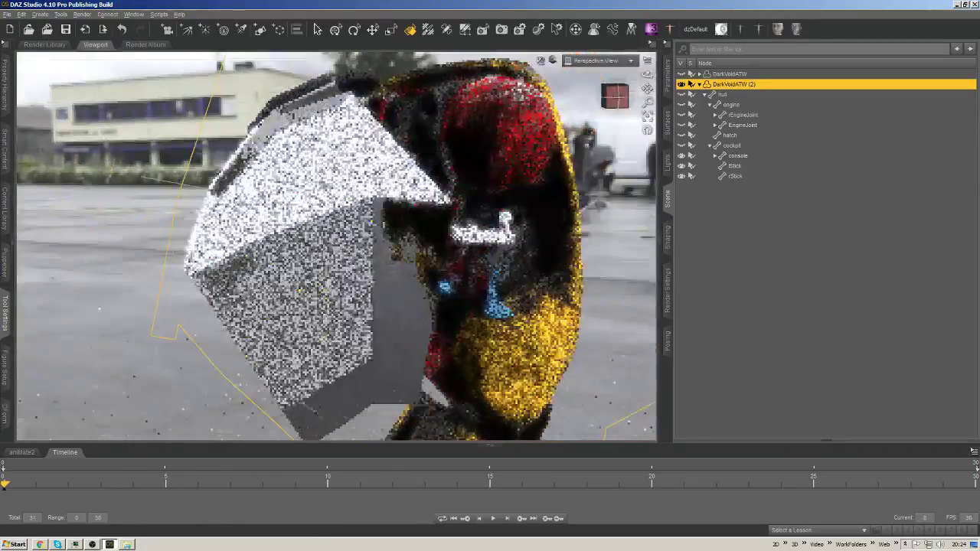
pyautogui.moveTo(621, 98); pyautogui.dragTo(657, 98)
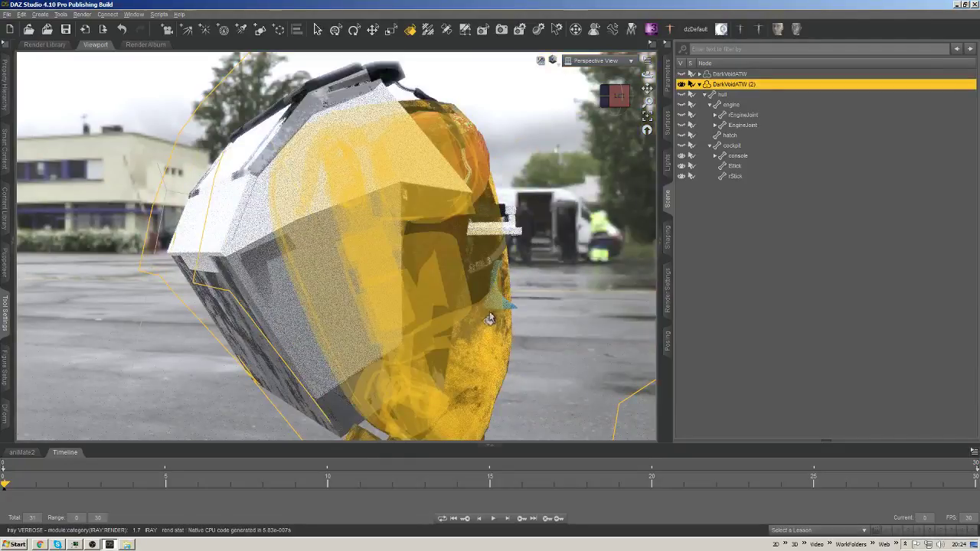
pyautogui.click(735, 166)
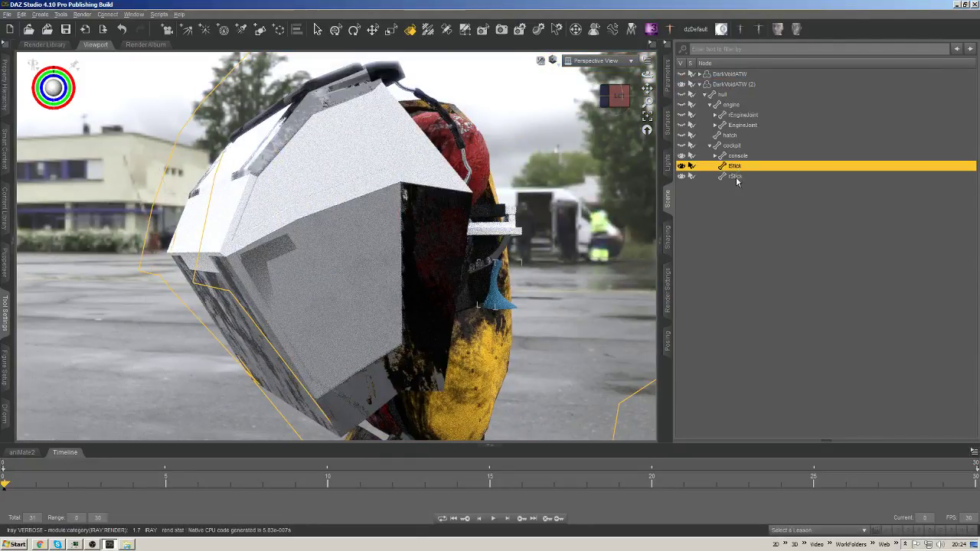
pyautogui.click(735, 176)
pyautogui.click(693, 166)
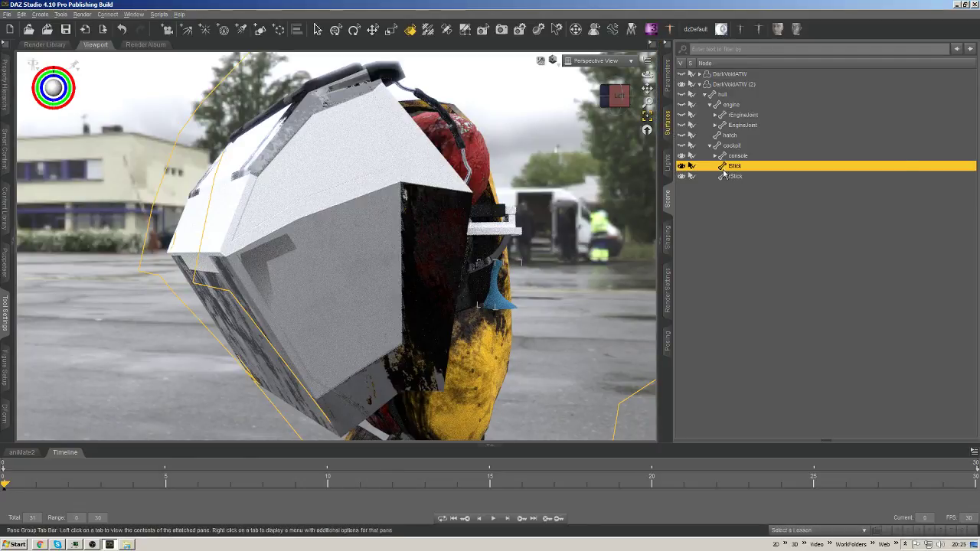
# Select the Console surface of DarkVoidATW (2), expand its property groups and show its base material properties.
pyautogui.click(668, 123)
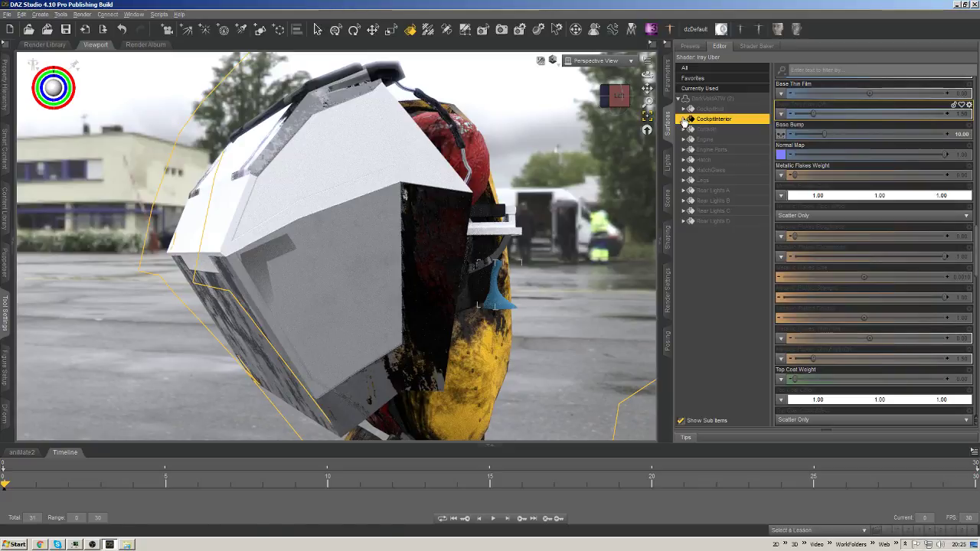
pyautogui.click(706, 129)
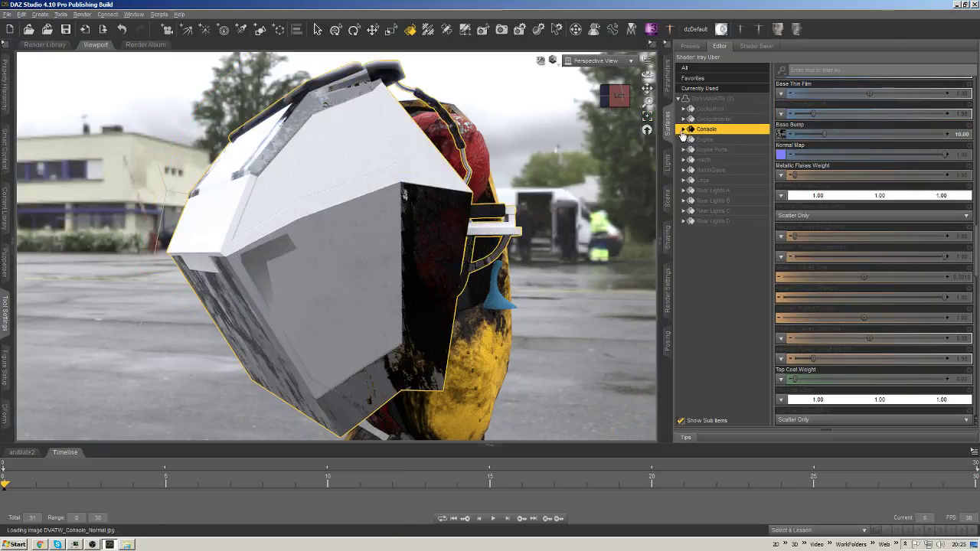
pyautogui.click(684, 129)
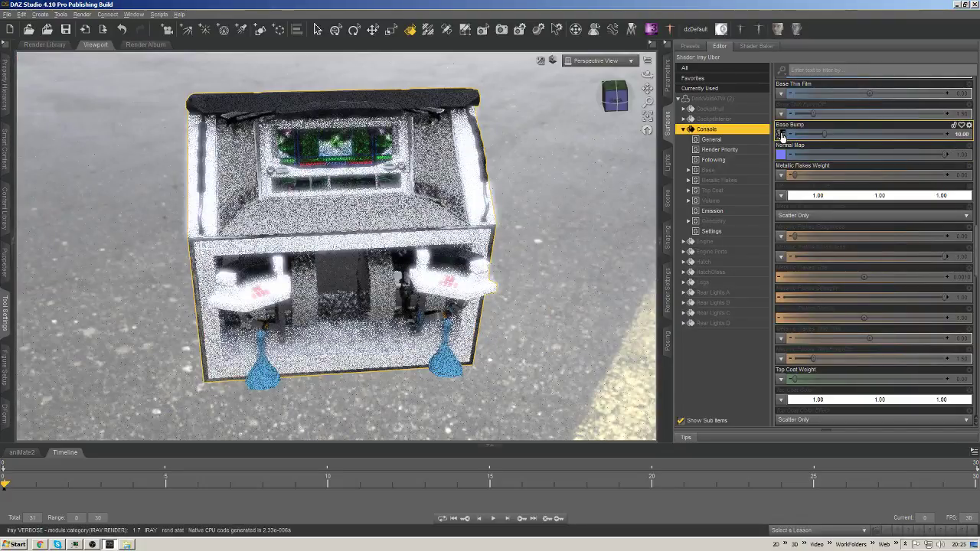
pyautogui.moveTo(806, 154)
pyautogui.scroll(3, 903, 137)
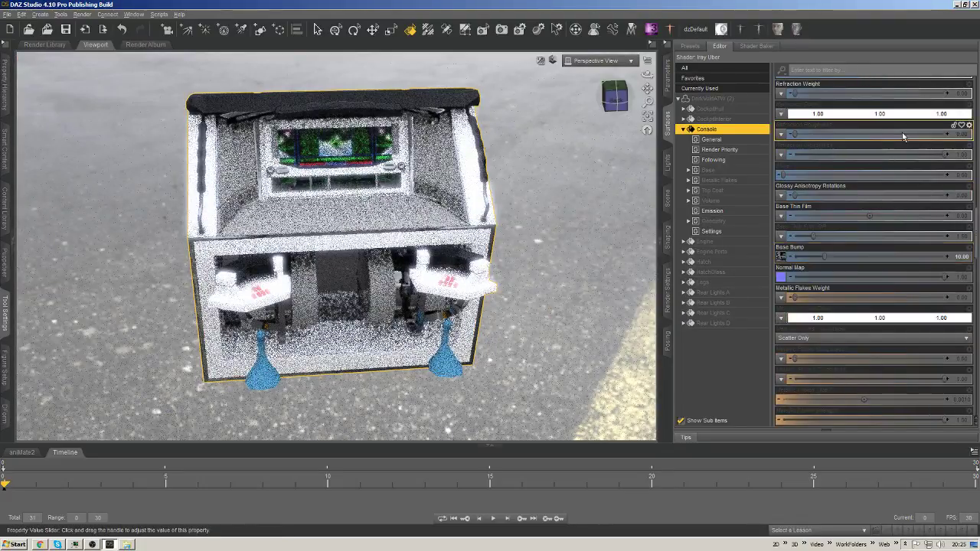
pyautogui.scroll(10, 977, 84)
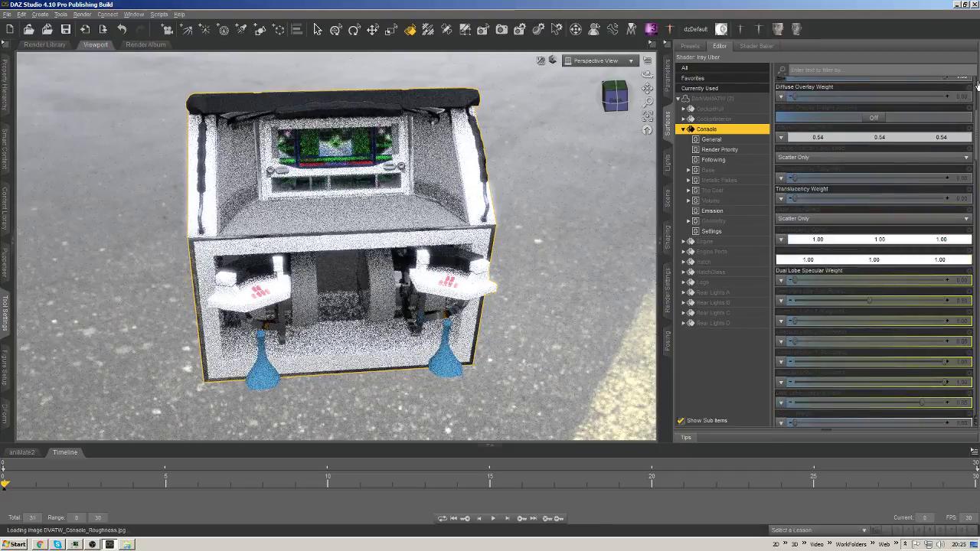
pyautogui.scroll(5, 977, 96)
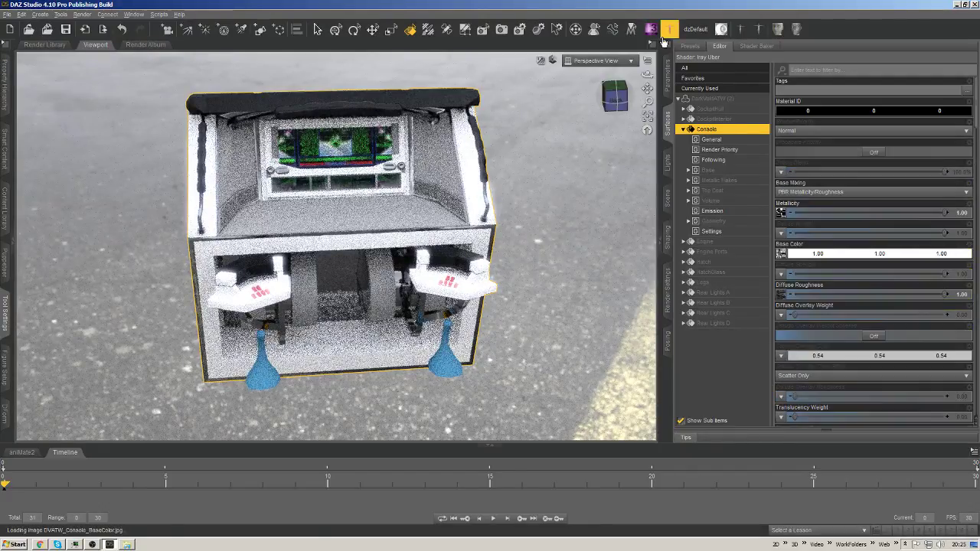
pyautogui.click(665, 45)
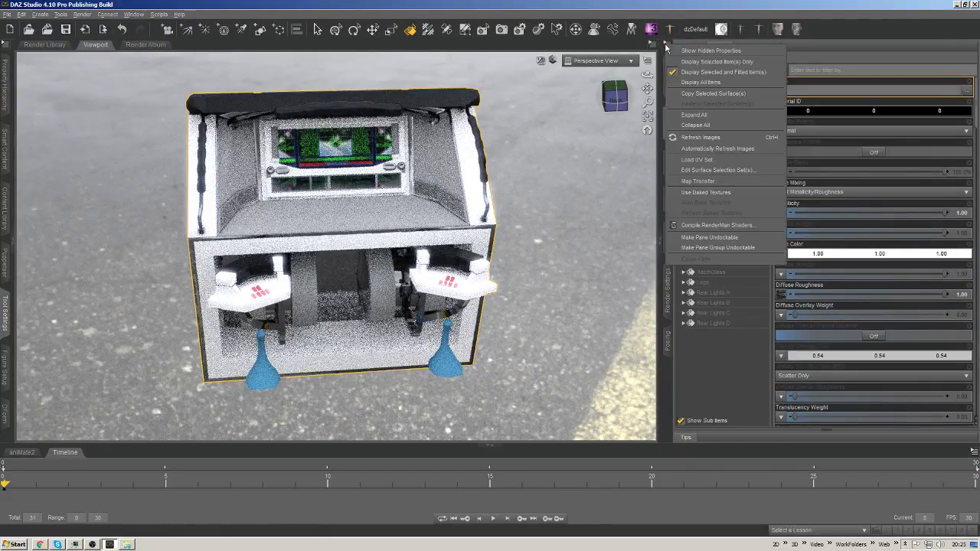
pyautogui.click(691, 5)
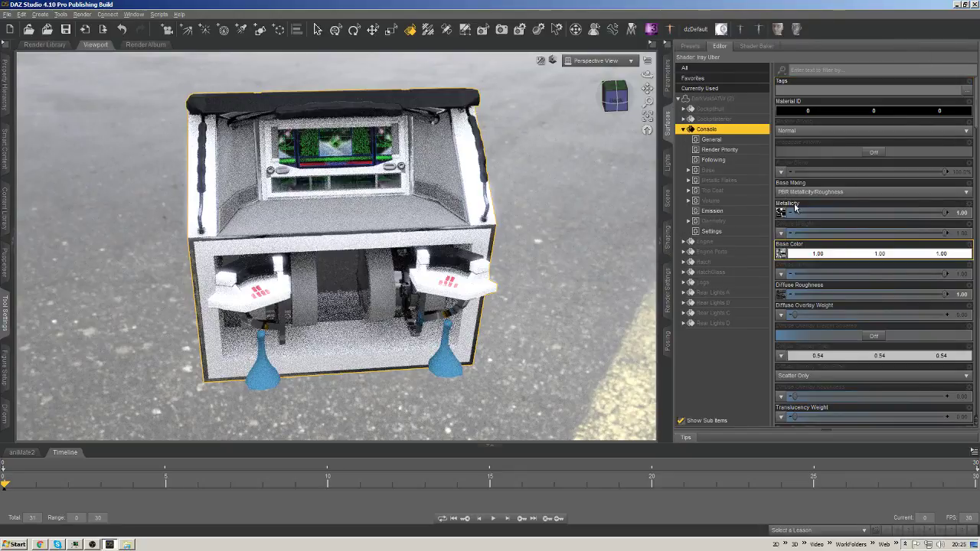
# Set the Console surface's Metallicity map to DVATW_Console_Metallic.jpg from the DarkVoidATW_IndustrialRed folder.
pyautogui.click(781, 212)
pyautogui.click(795, 134)
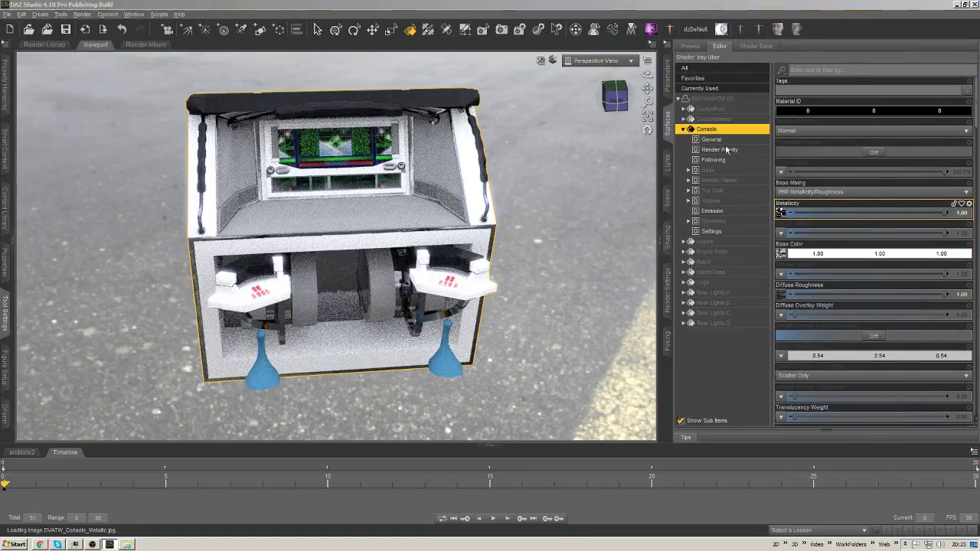
pyautogui.click(324, 29)
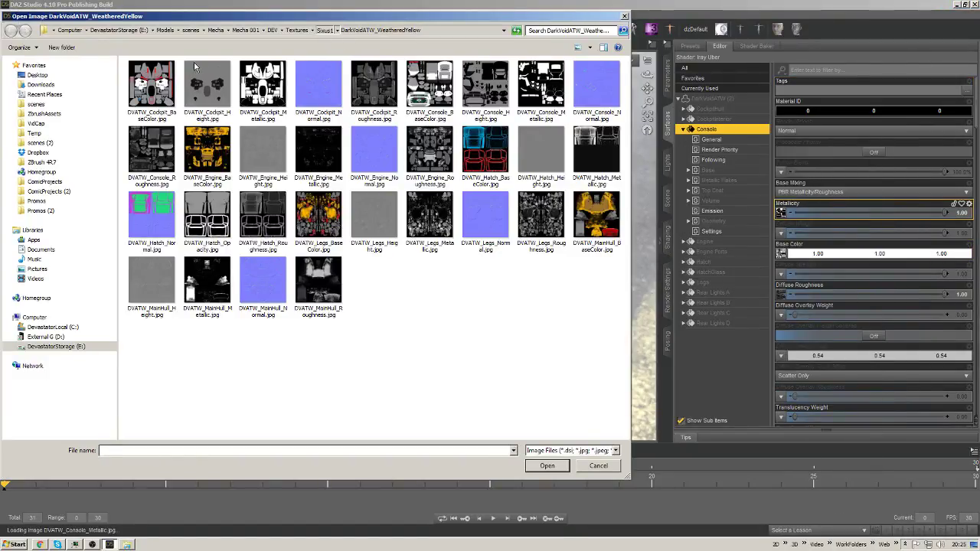
pyautogui.doubleClick(188, 77)
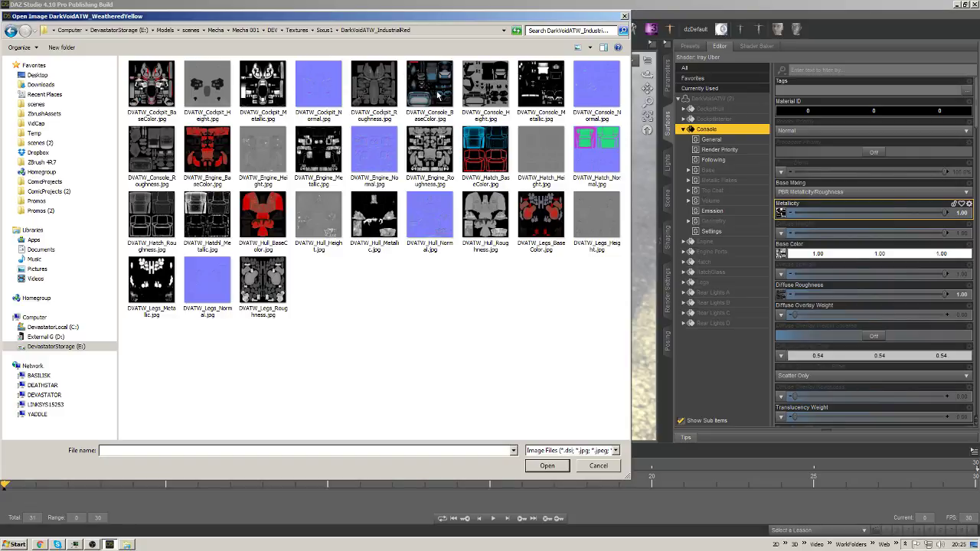
pyautogui.doubleClick(541, 84)
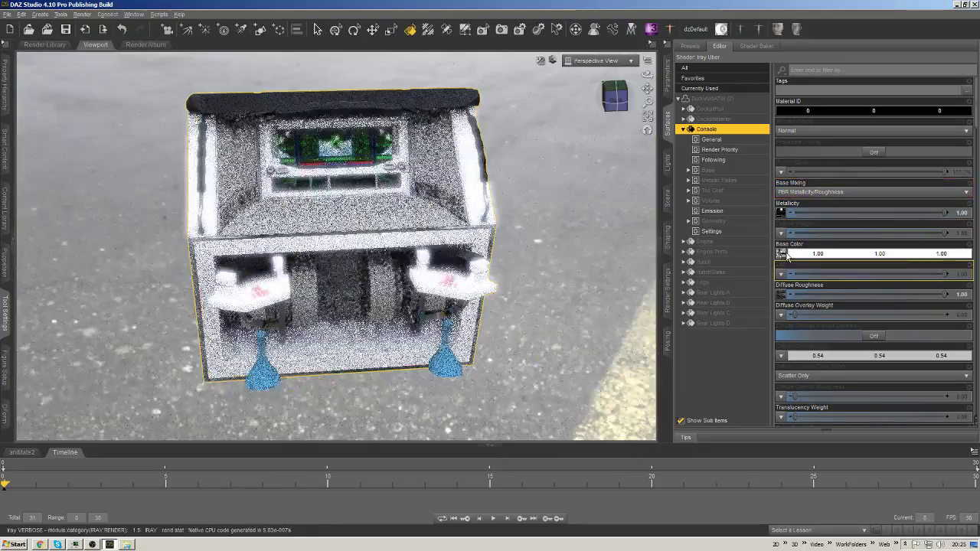
# Load DVATW_Console_BaseColor.jpg from the DarkVoidATW_IndustrialRed folder as the Console surface's Base Color map.
pyautogui.click(783, 255)
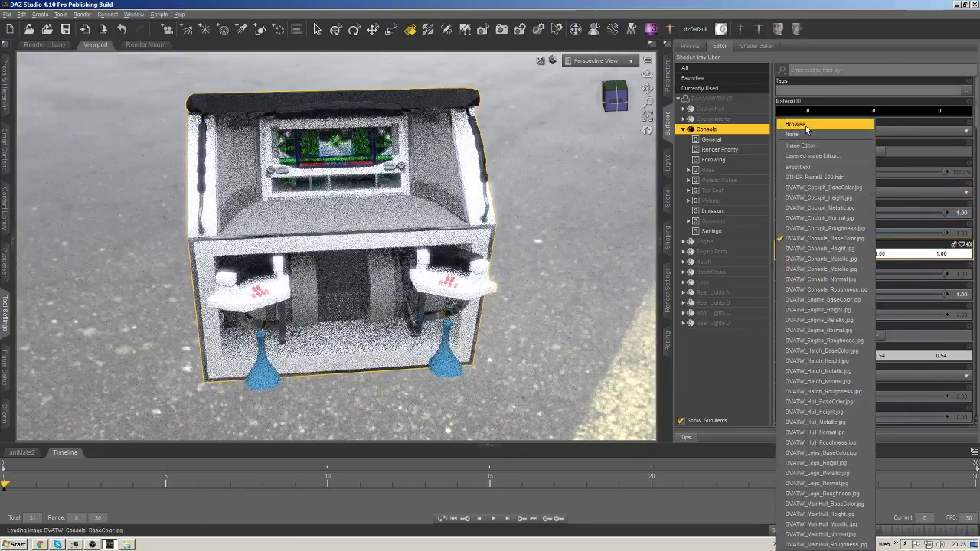
pyautogui.click(812, 128)
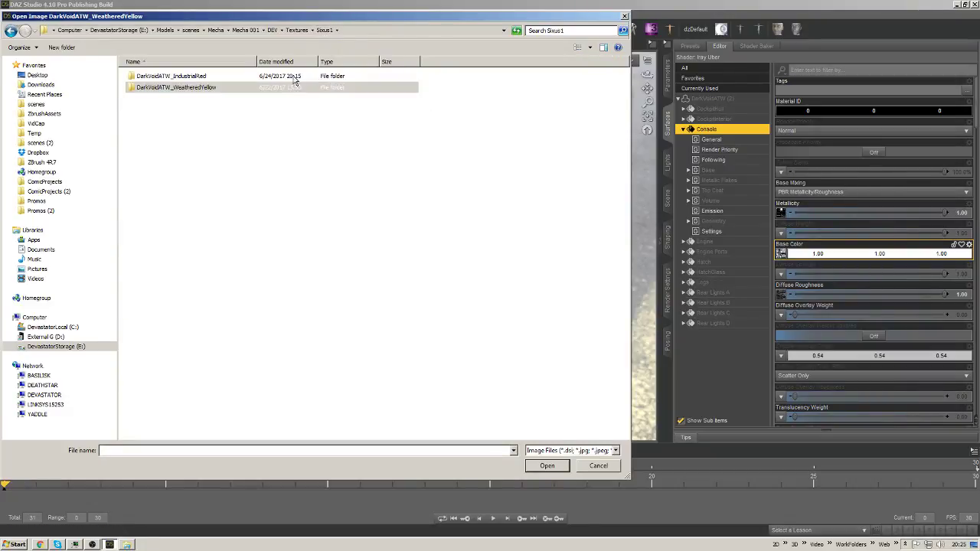
pyautogui.doubleClick(297, 77)
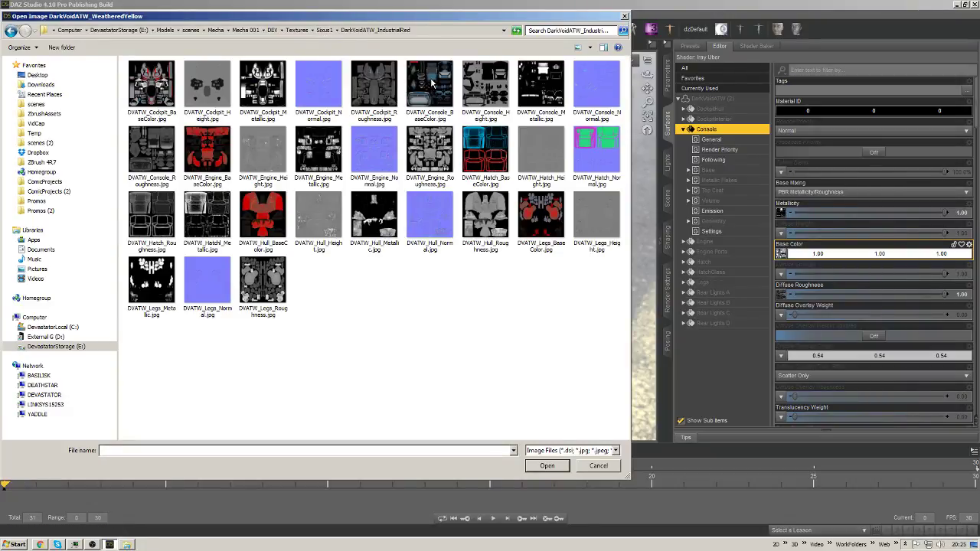
pyautogui.doubleClick(431, 83)
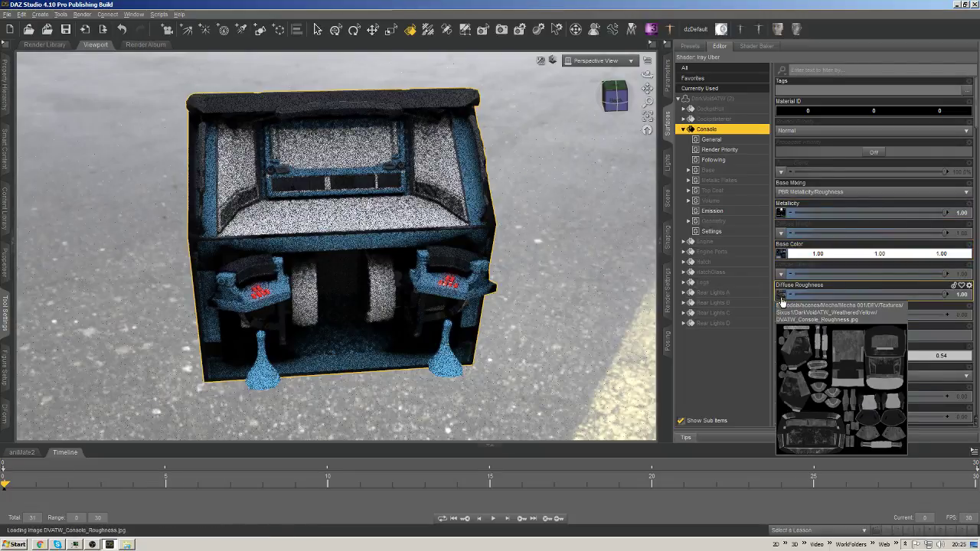
# Replace the Console surface's Diffuse Roughness map with DVATW_Console_Roughness.jpg from the DarkVoidATW_IndustrialRed folder.
pyautogui.click(782, 298)
pyautogui.click(797, 113)
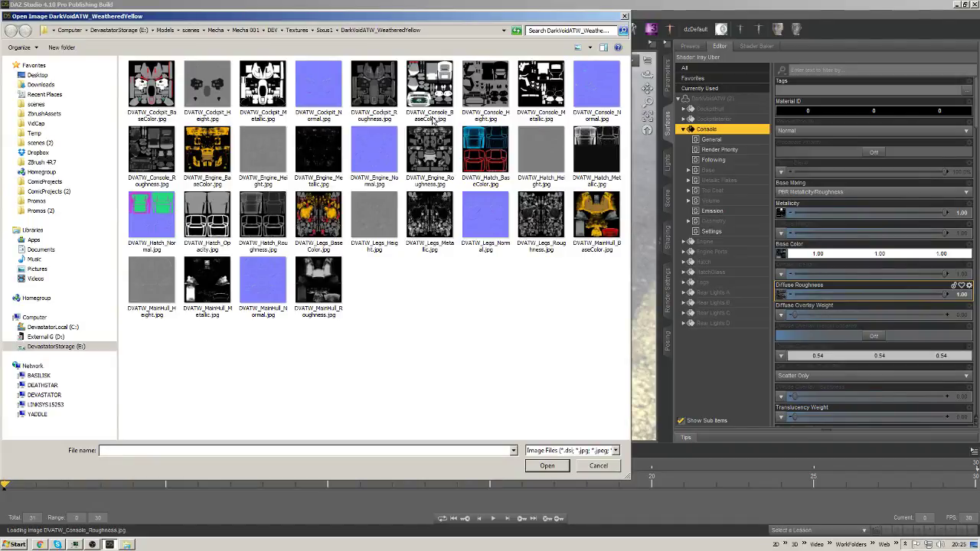
pyautogui.click(324, 31)
pyautogui.doubleClick(272, 77)
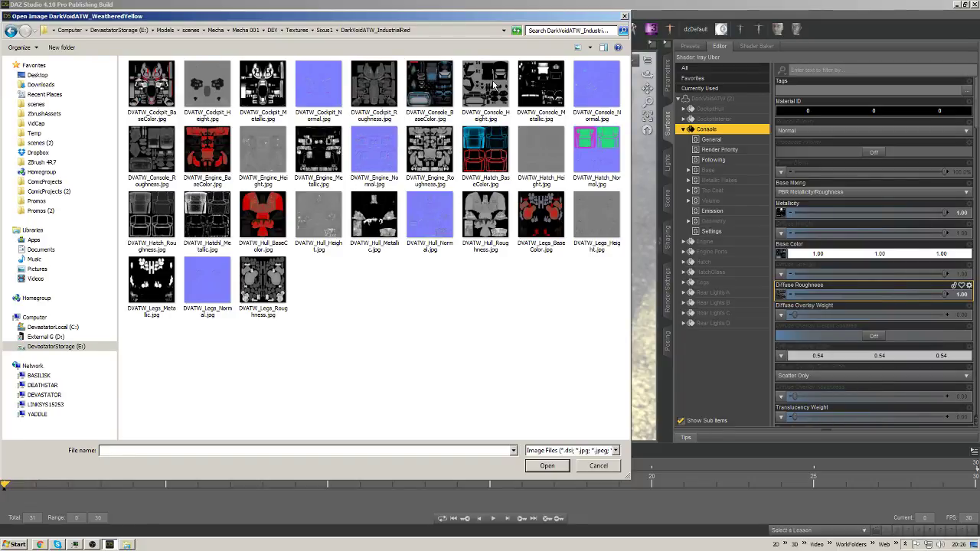
pyautogui.doubleClick(152, 151)
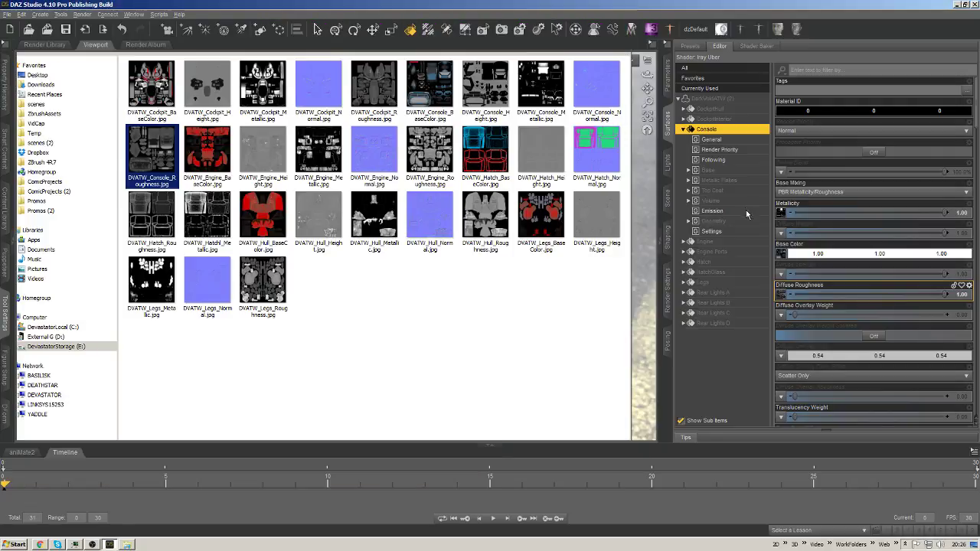
# Replace the Console surface's Glossy Layered Weight map with DVATW_Console_Roughness.jpg from the DarkVoidATW_IndustrialRed folder.
pyautogui.scroll(-5, 800, 314)
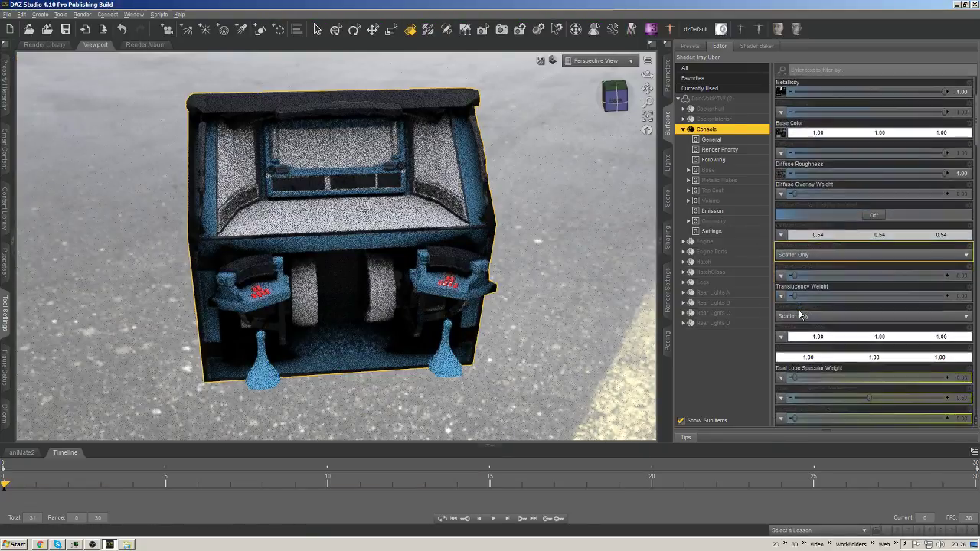
pyautogui.scroll(-1, 799, 315)
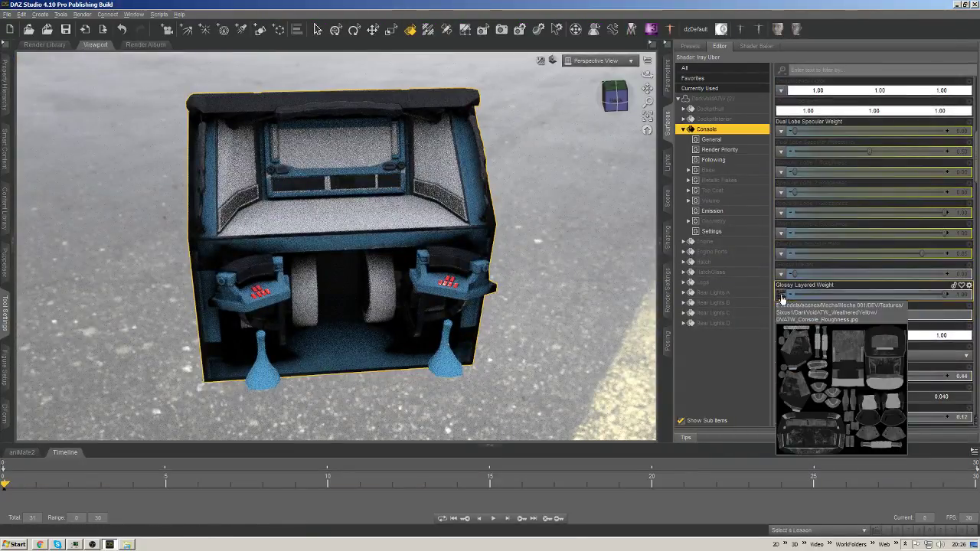
pyautogui.click(782, 297)
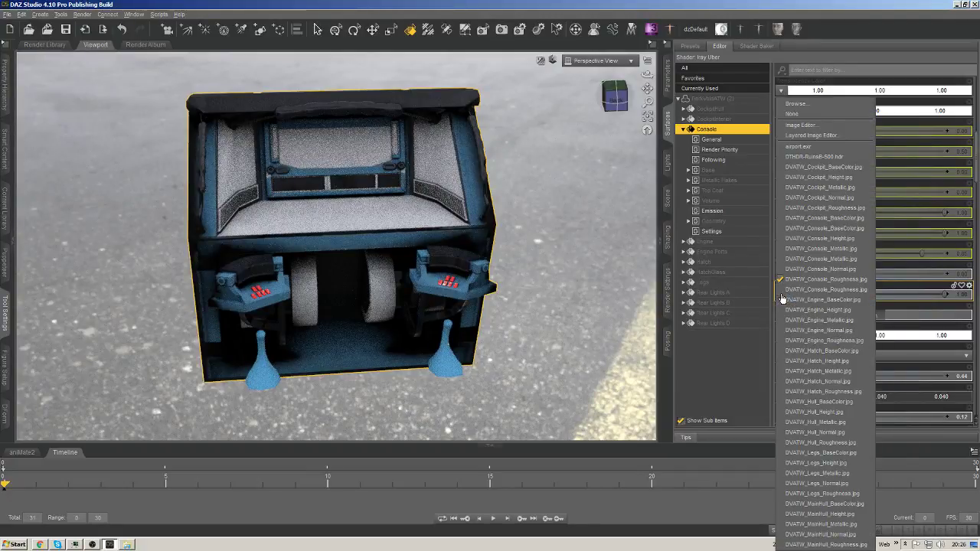
pyautogui.click(793, 104)
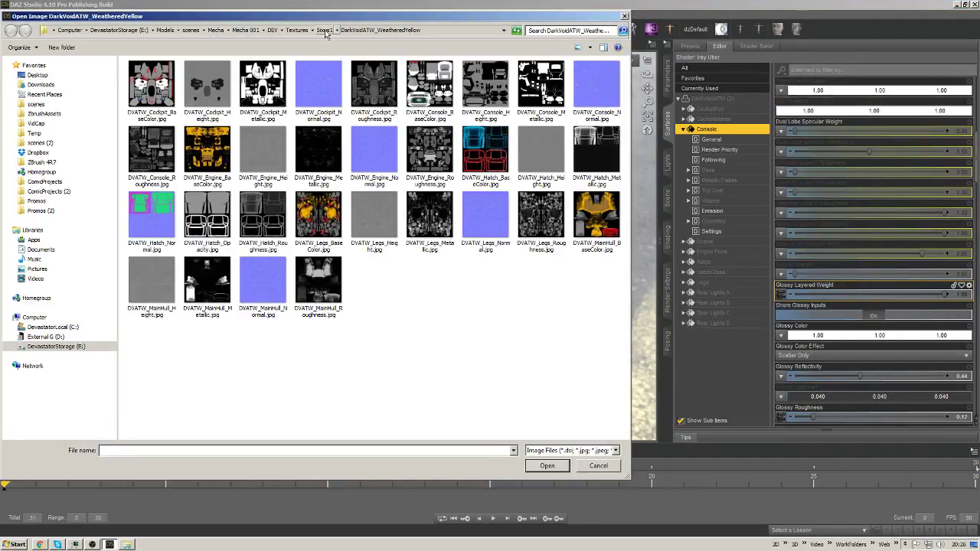
pyautogui.hotkey('alt', 'Up')
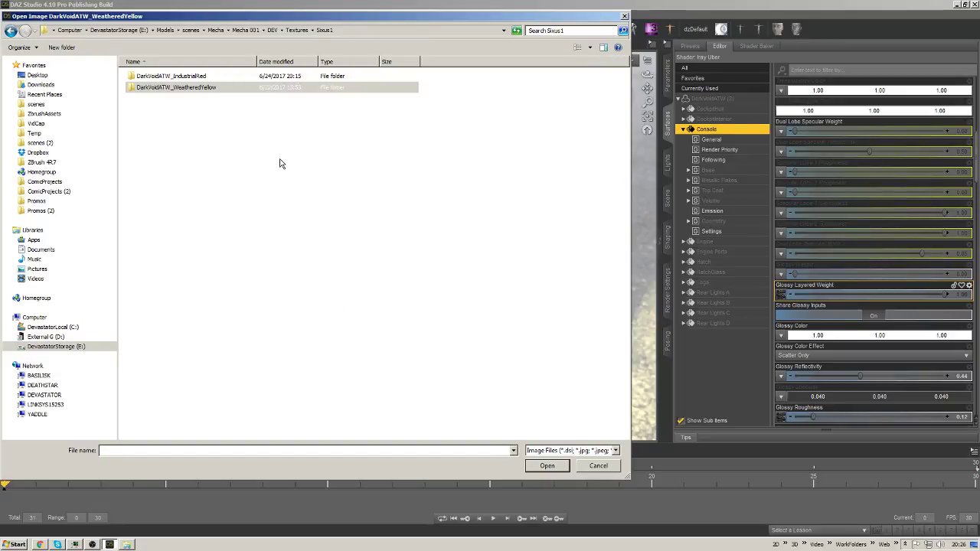
pyautogui.click(180, 89)
pyautogui.press('Up')
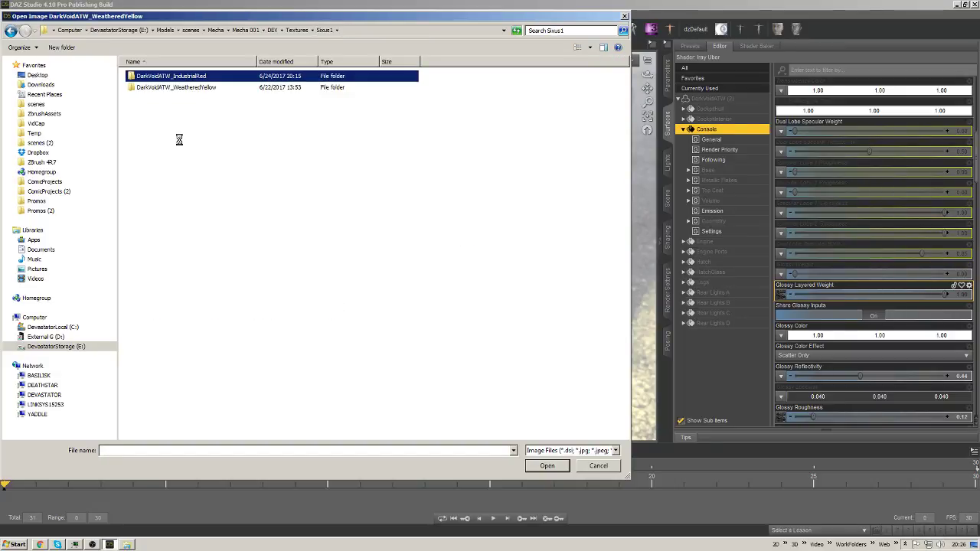
pyautogui.press('Return')
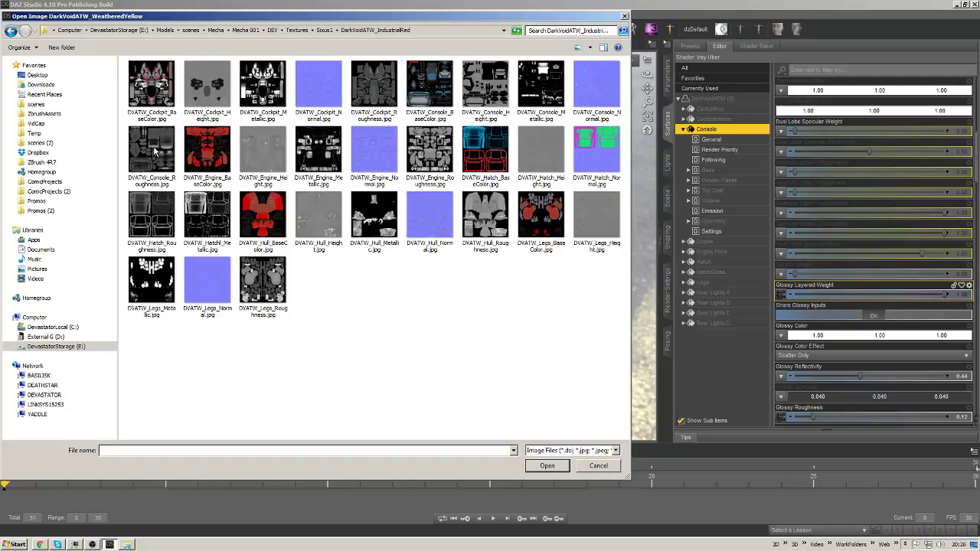
pyautogui.doubleClick(400, 181)
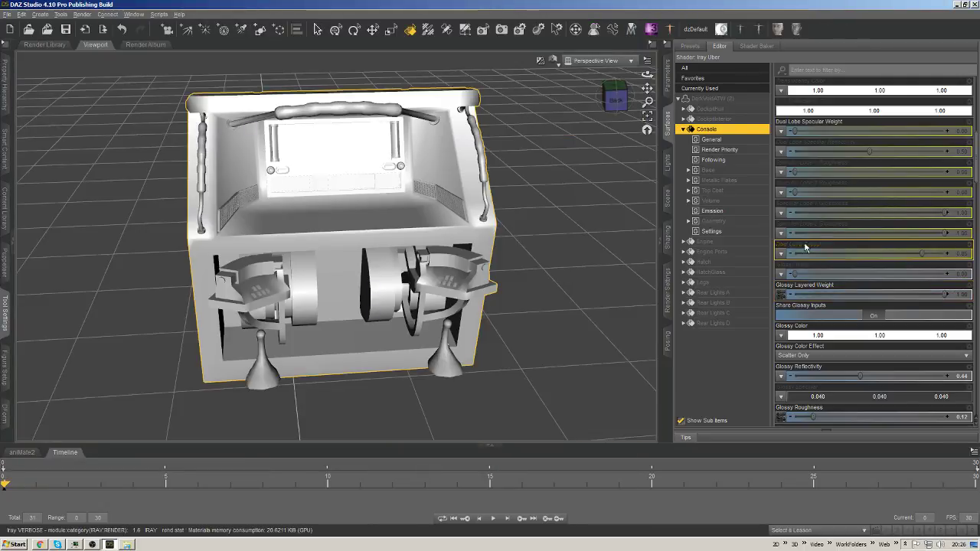
# Set the Console surface's Glossy Roughness map to DVATW_Console_Roughness.jpg from the DarkVoidATW_IndustrialRed folder.
pyautogui.scroll(-3, 806, 247)
pyautogui.scroll(-3, 796, 242)
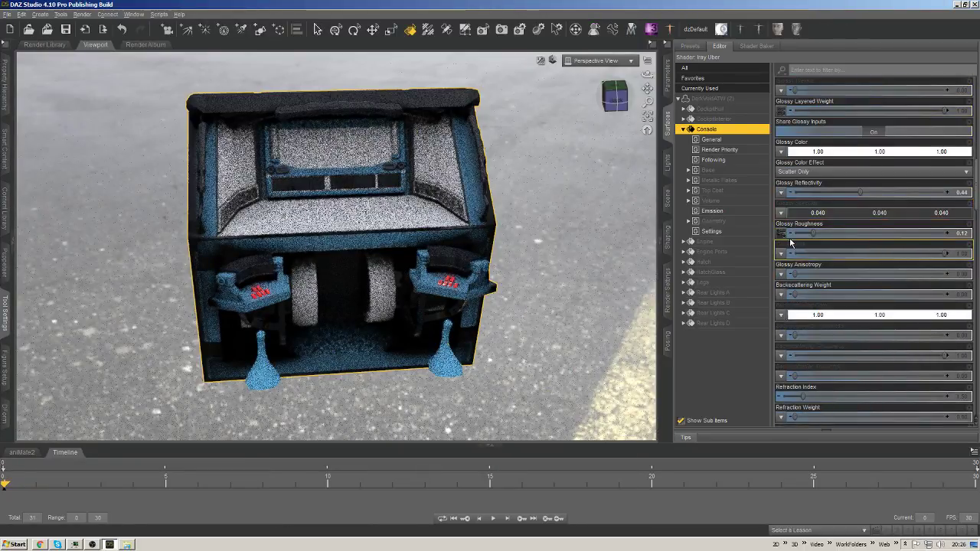
pyautogui.click(781, 233)
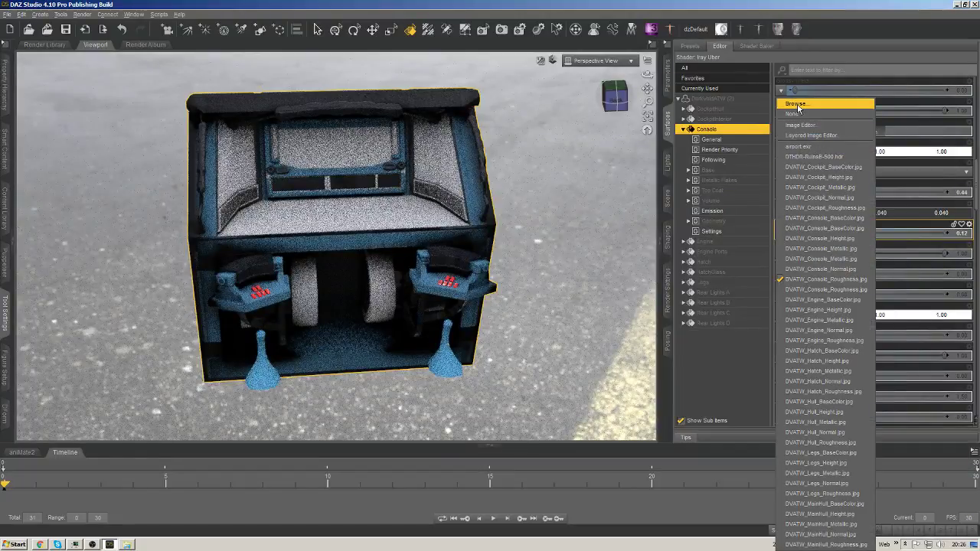
pyautogui.click(827, 108)
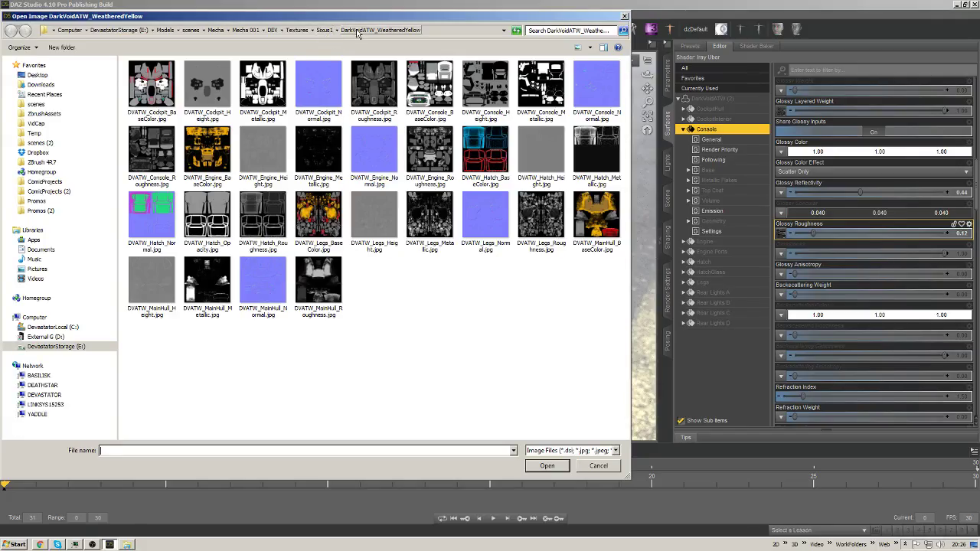
pyautogui.click(325, 31)
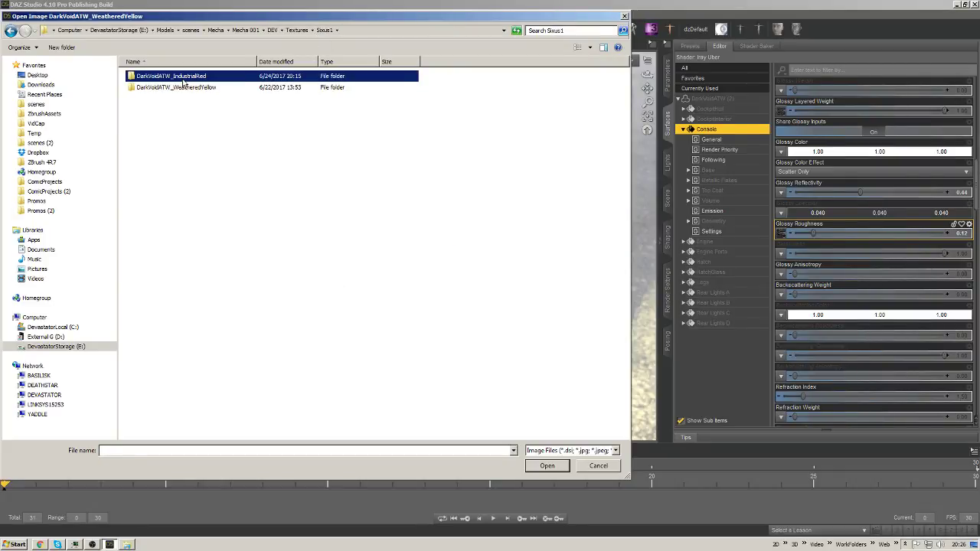
pyautogui.doubleClick(176, 74)
pyautogui.doubleClick(152, 152)
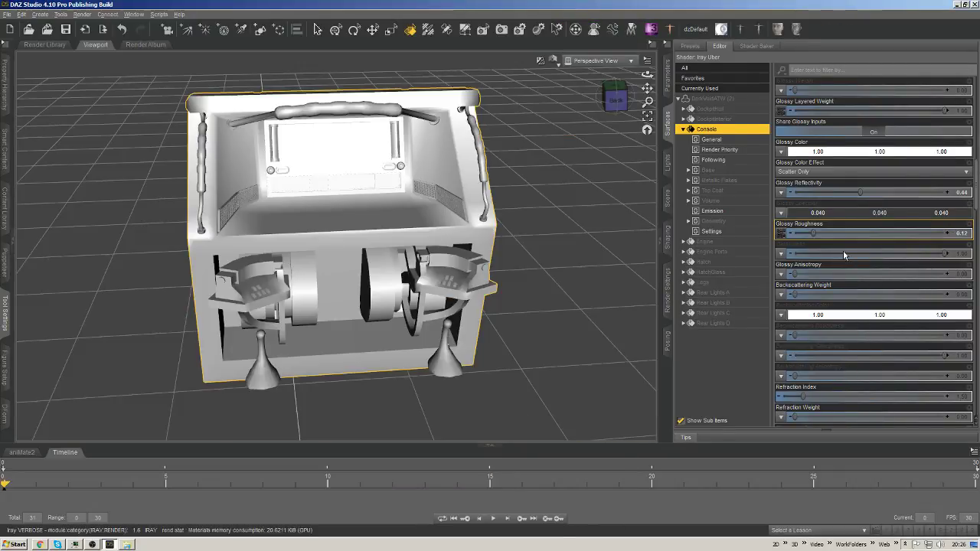
# Load DVATW_Console_Height.jpg from the DarkVoidATW_IndustrialRed folder as the Console surface's Base Bump map.
pyautogui.scroll(-5, 846, 318)
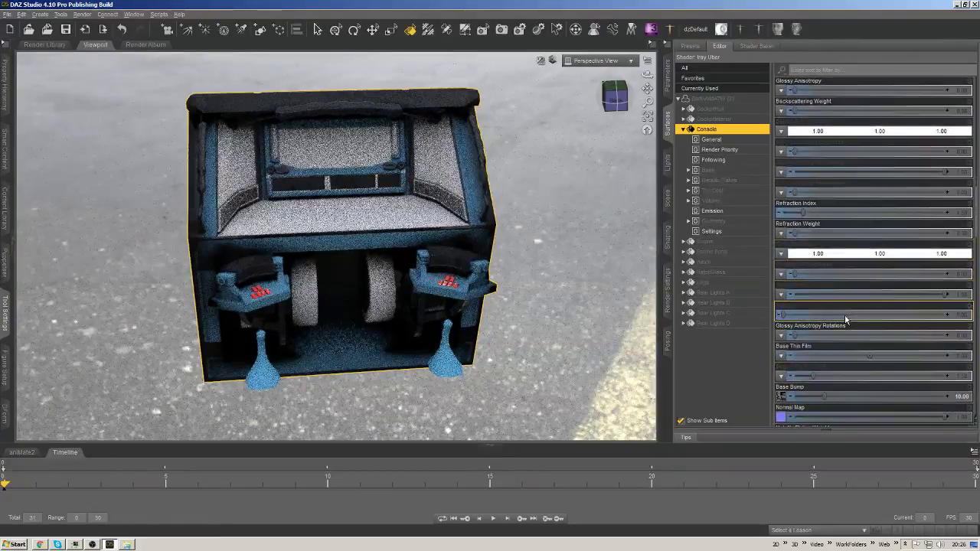
pyautogui.scroll(-5, 846, 320)
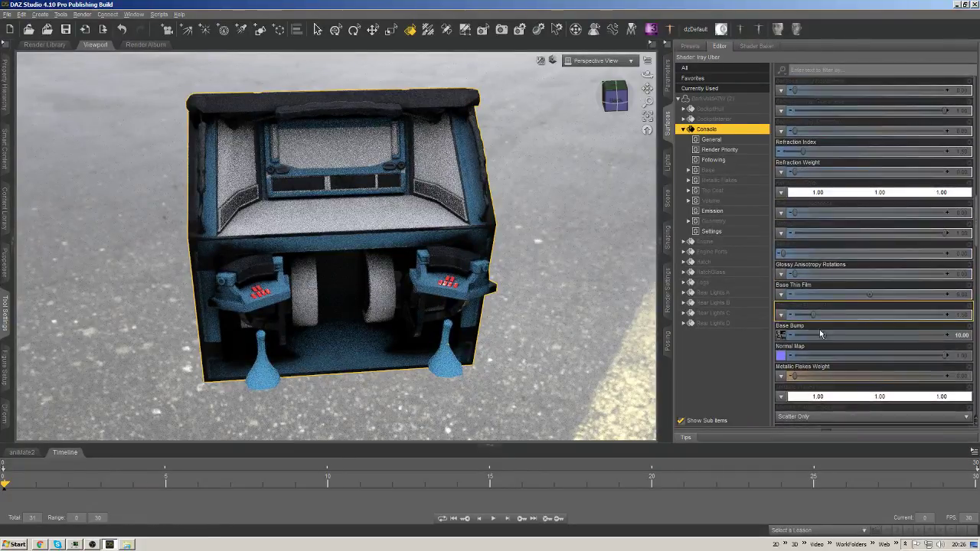
pyautogui.click(781, 335)
pyautogui.click(804, 107)
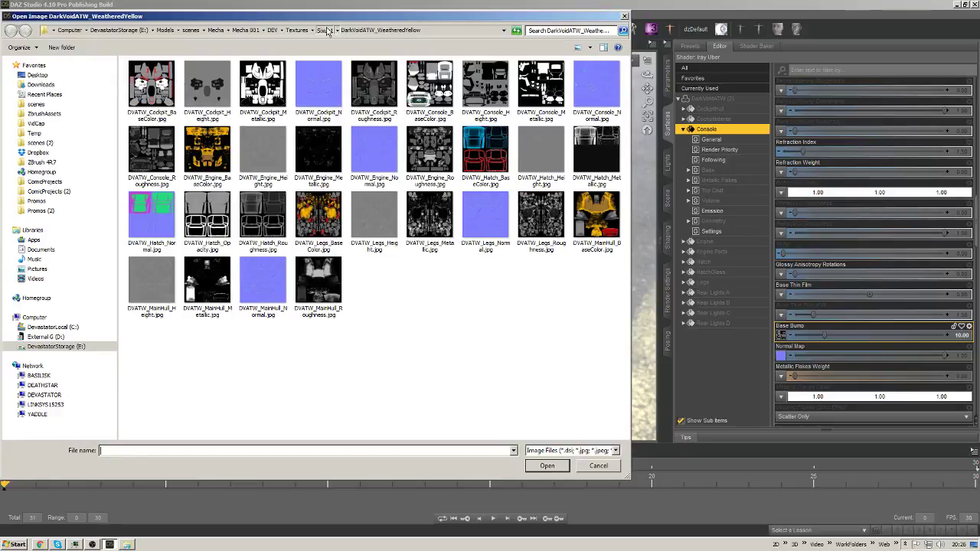
pyautogui.click(327, 30)
pyautogui.click(179, 77)
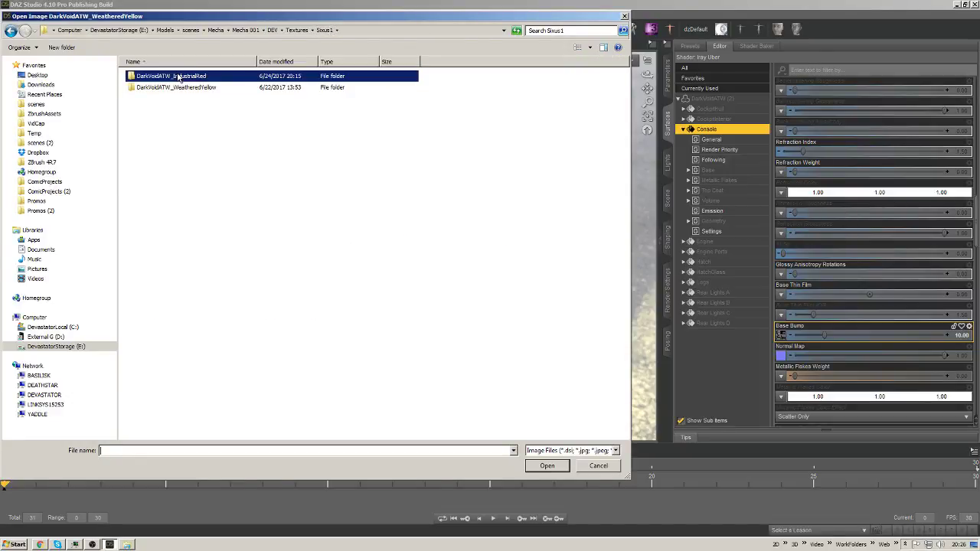
pyautogui.press('Return')
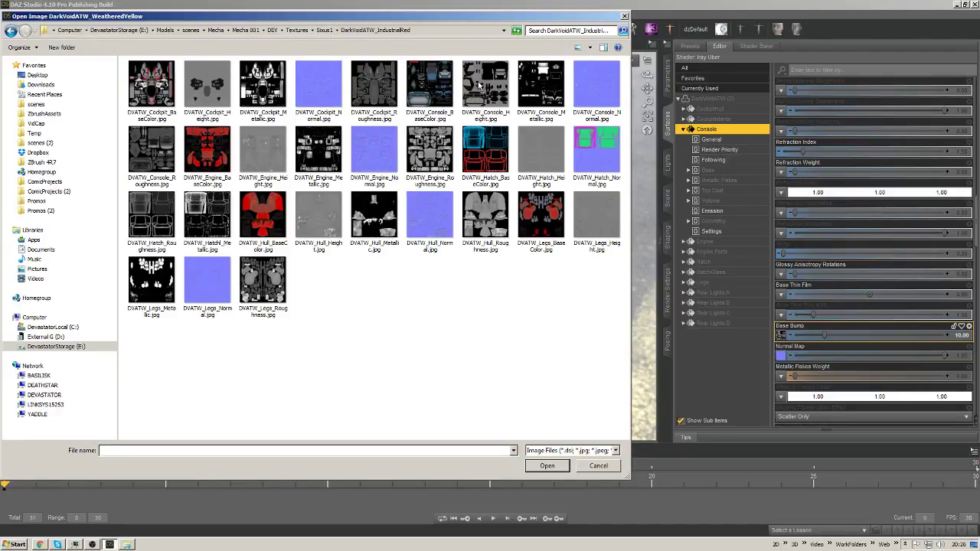
pyautogui.doubleClick(484, 80)
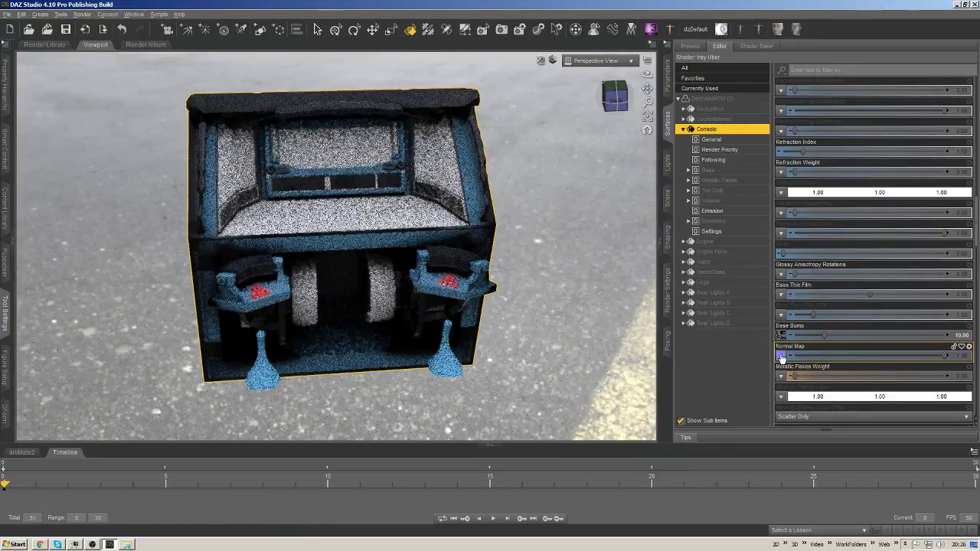
# Replace the Console surface's Normal Map image with DVATW_Console_Normal.jpg from the DarkVoidATW_IndustrialRed folder.
pyautogui.click(781, 357)
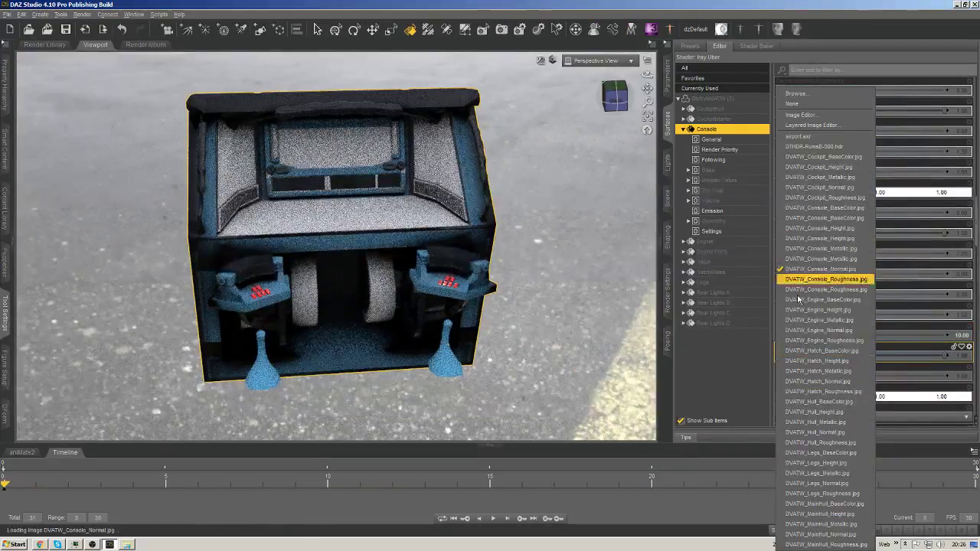
pyautogui.click(819, 92)
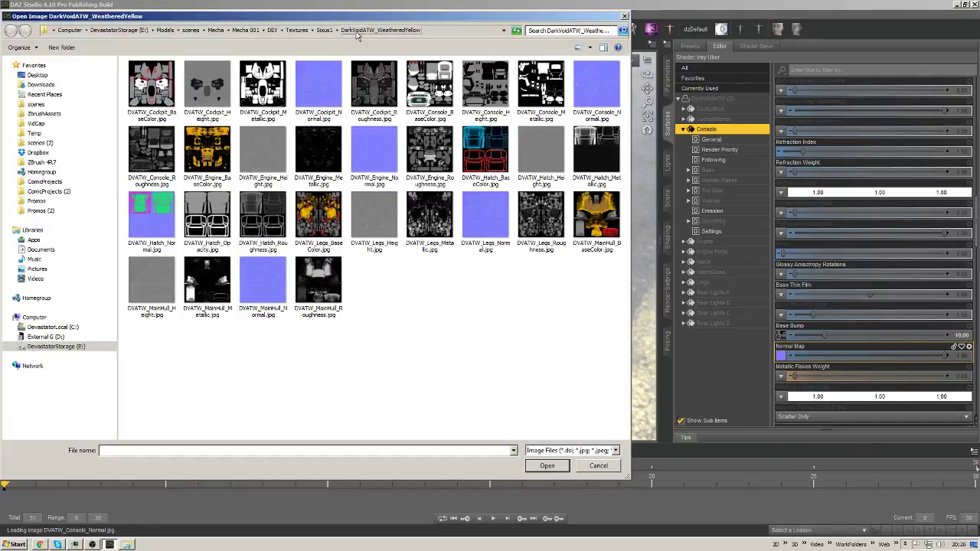
pyautogui.click(324, 29)
pyautogui.doubleClick(178, 75)
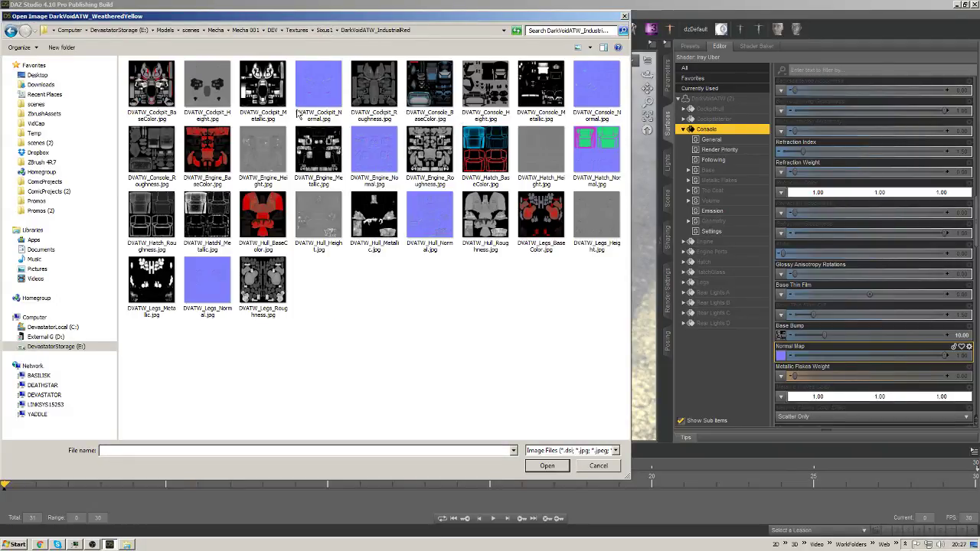
pyautogui.doubleClick(603, 88)
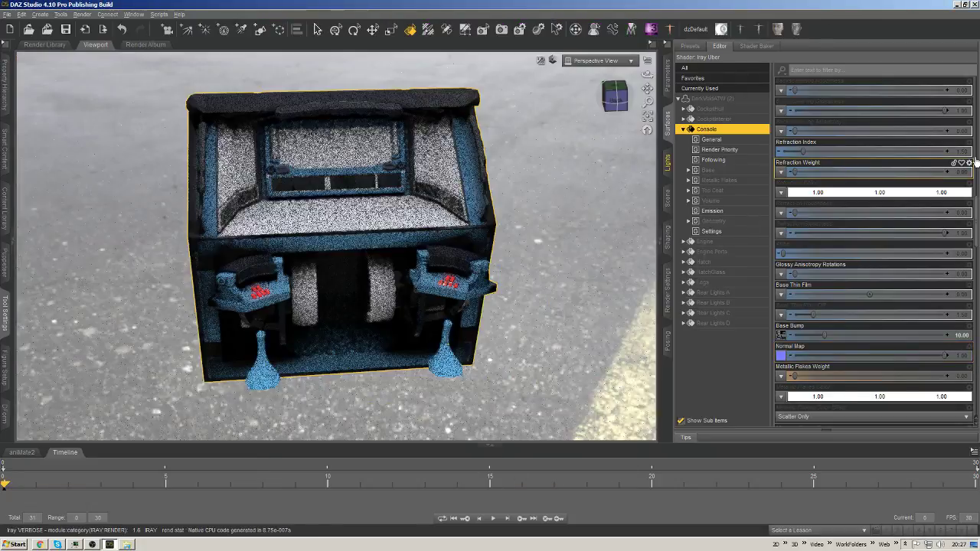
# Look through the DarkVoidATW_IndustrialRed and DarkVoidATW_WeatheredYellow folders for an image for the Console's Emission Color, leaving the map unchosen.
pyautogui.scroll(-5, 902, 279)
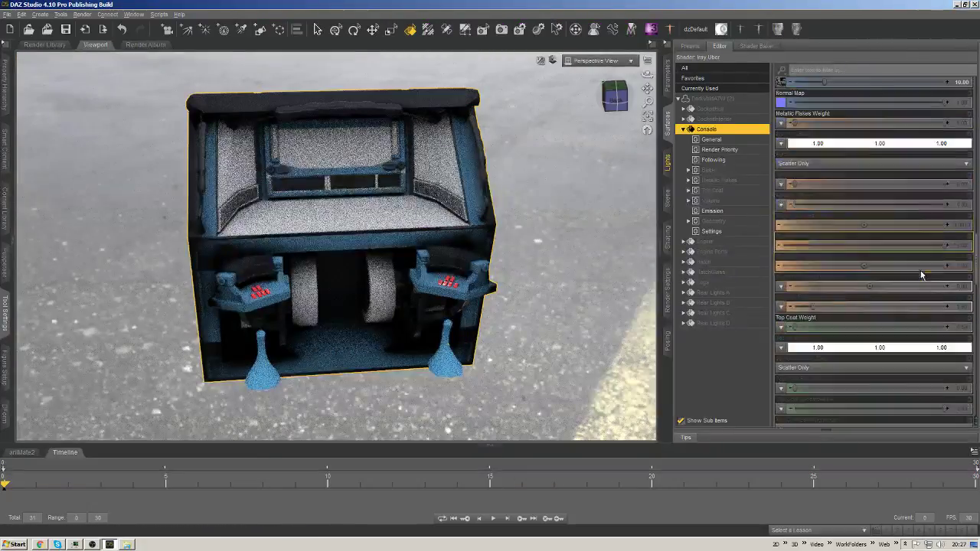
pyautogui.scroll(-6, 889, 281)
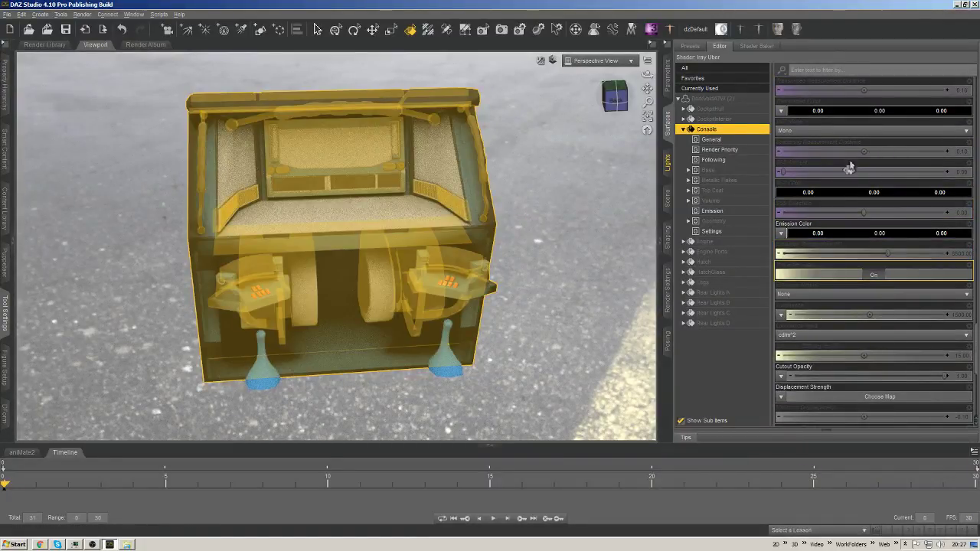
pyautogui.click(345, 150)
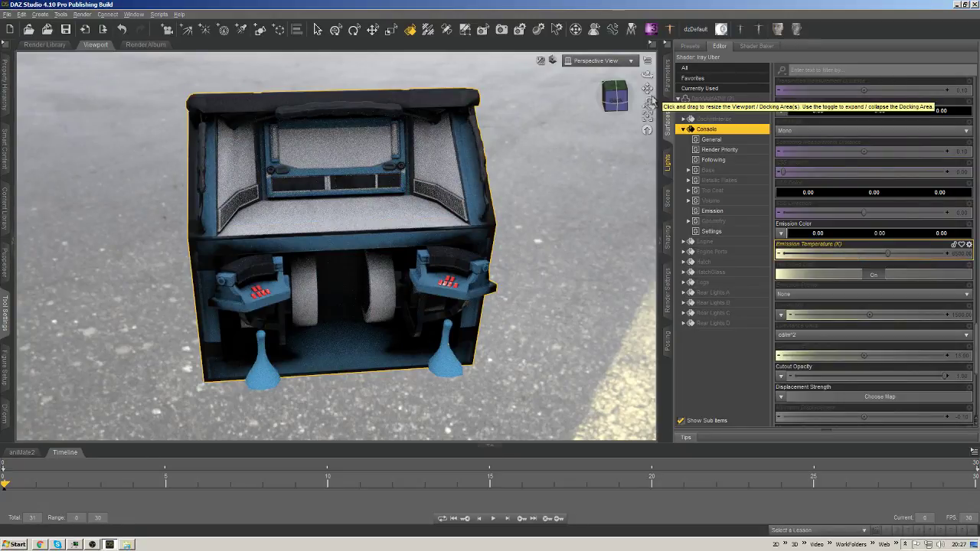
pyautogui.click(818, 233)
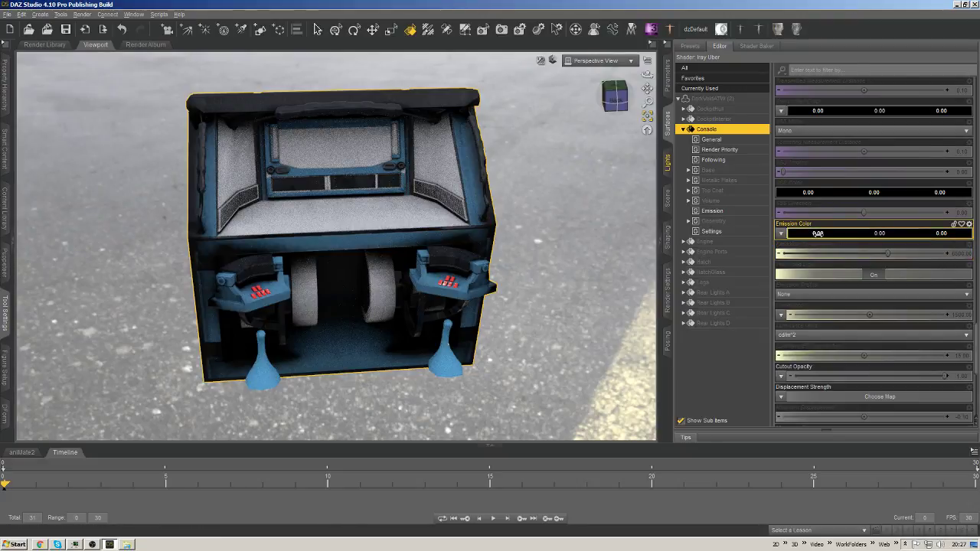
pyautogui.click(781, 235)
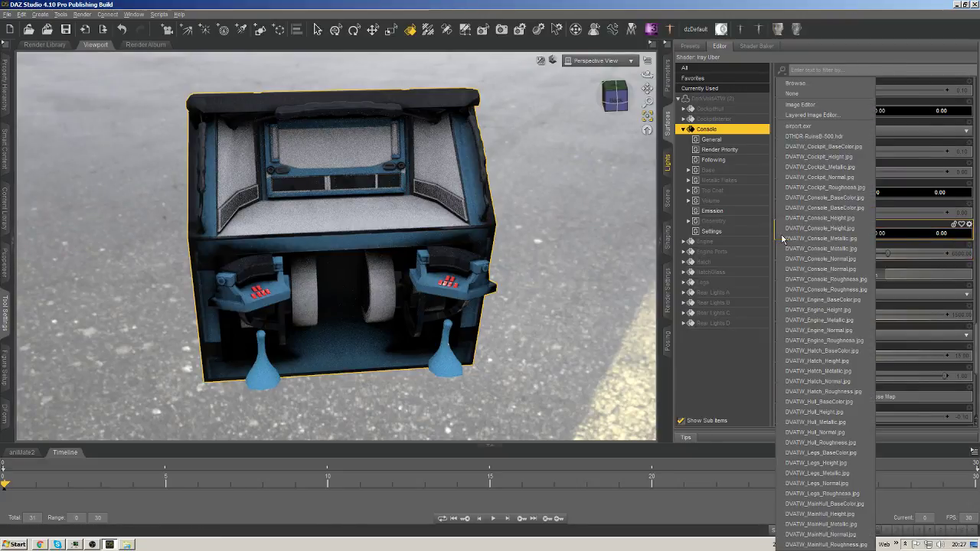
pyautogui.click(792, 92)
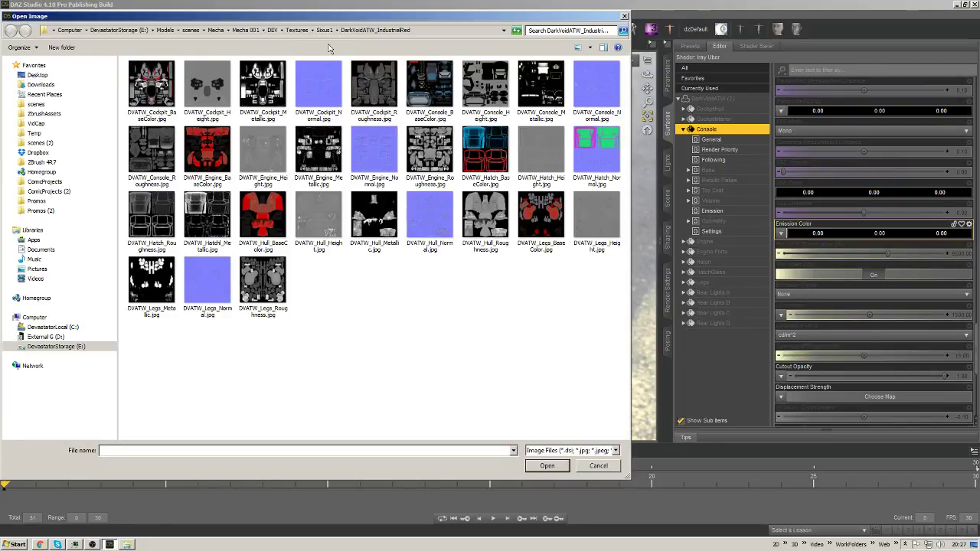
pyautogui.press('BackSpace')
pyautogui.doubleClick(198, 79)
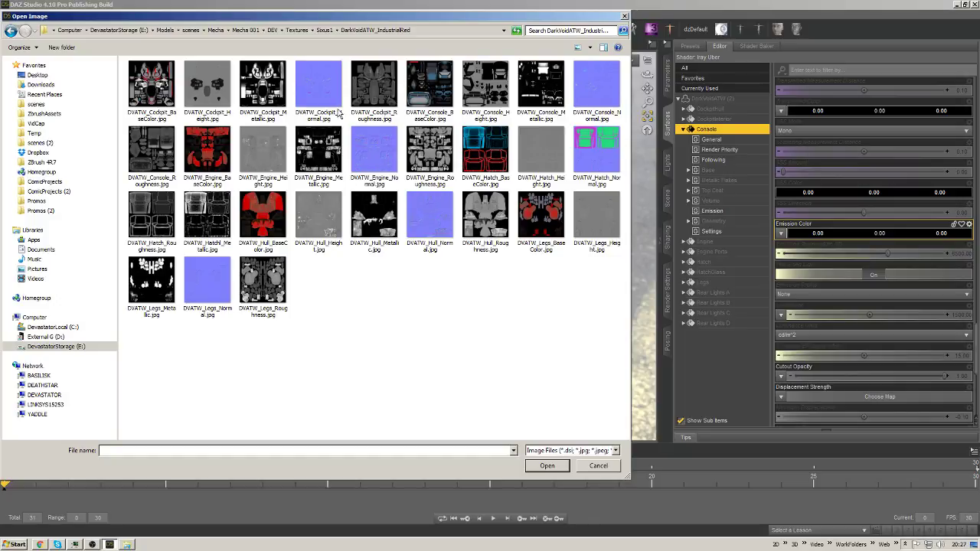
pyautogui.click(324, 30)
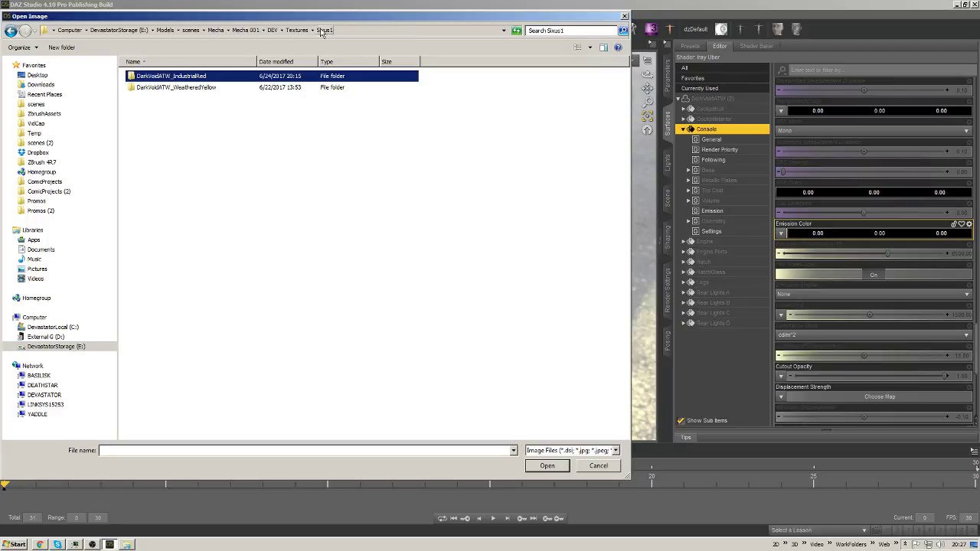
pyautogui.doubleClick(165, 93)
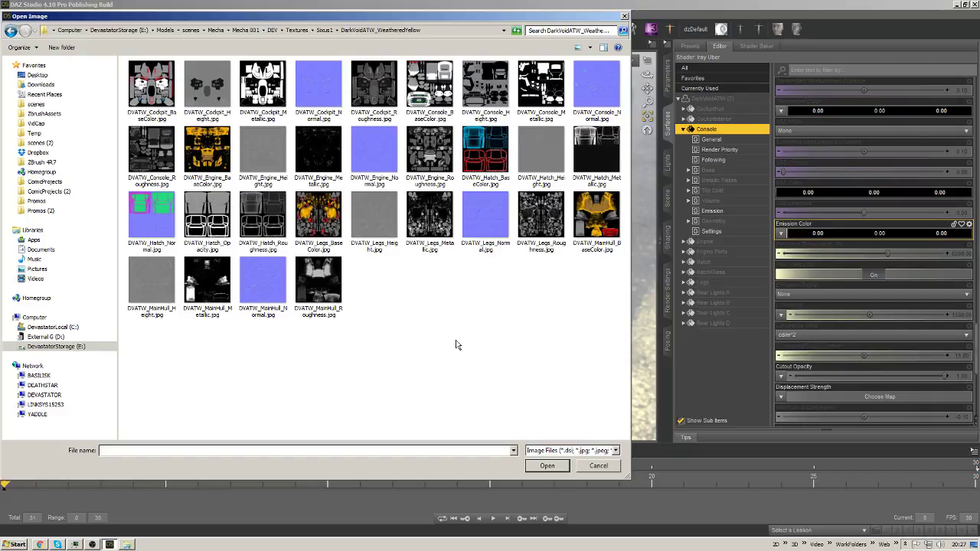
pyautogui.click(596, 466)
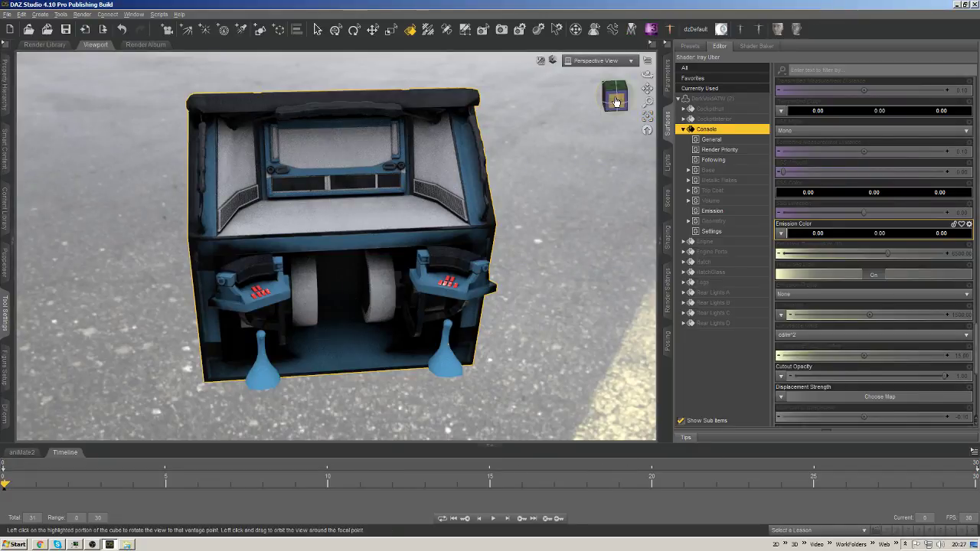
# Make the cockpit of DarkVoidATW (2) visible in the scene and frame it from the front around the console.
pyautogui.moveTo(615, 102); pyautogui.dragTo(631, 85)
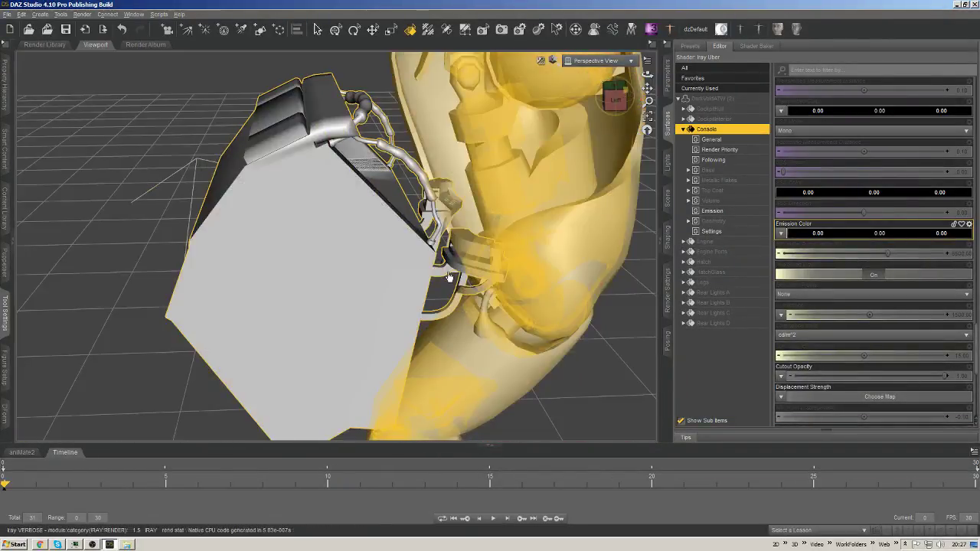
pyautogui.moveTo(447, 277); pyautogui.dragTo(425, 310)
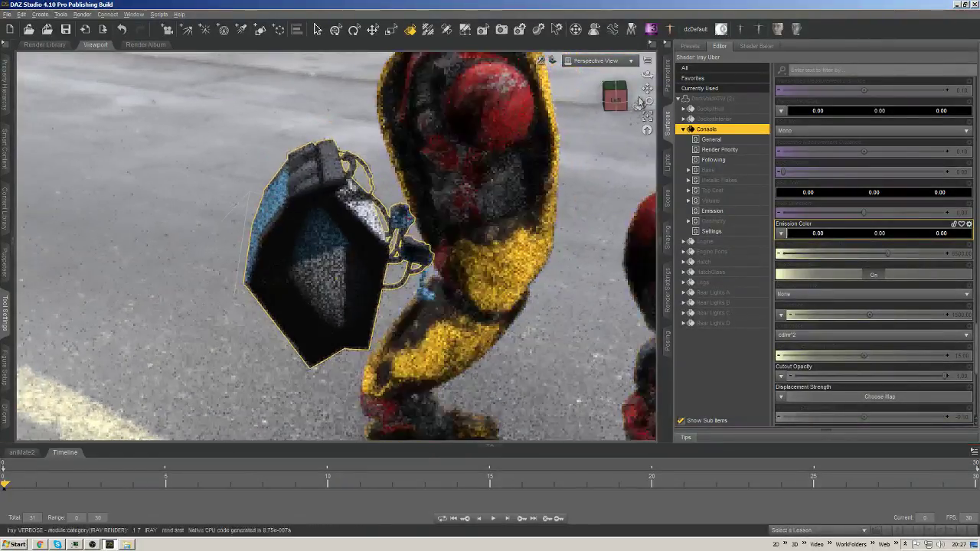
pyautogui.moveTo(642, 102); pyautogui.dragTo(676, 161)
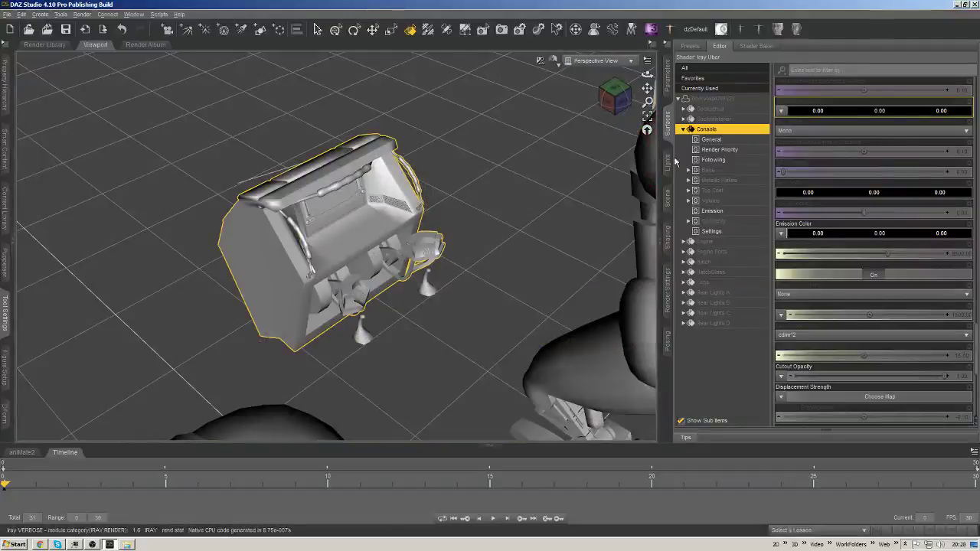
pyautogui.click(667, 197)
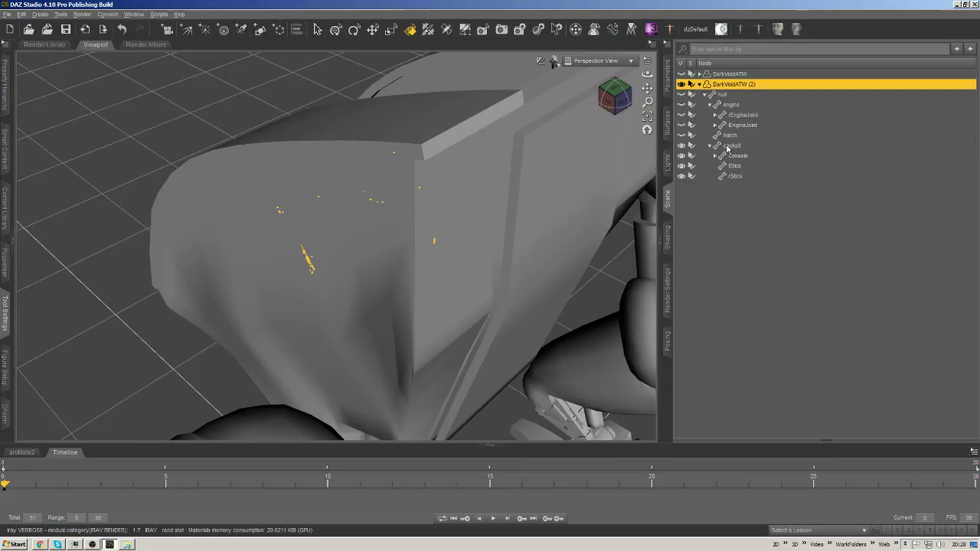
pyautogui.click(728, 145)
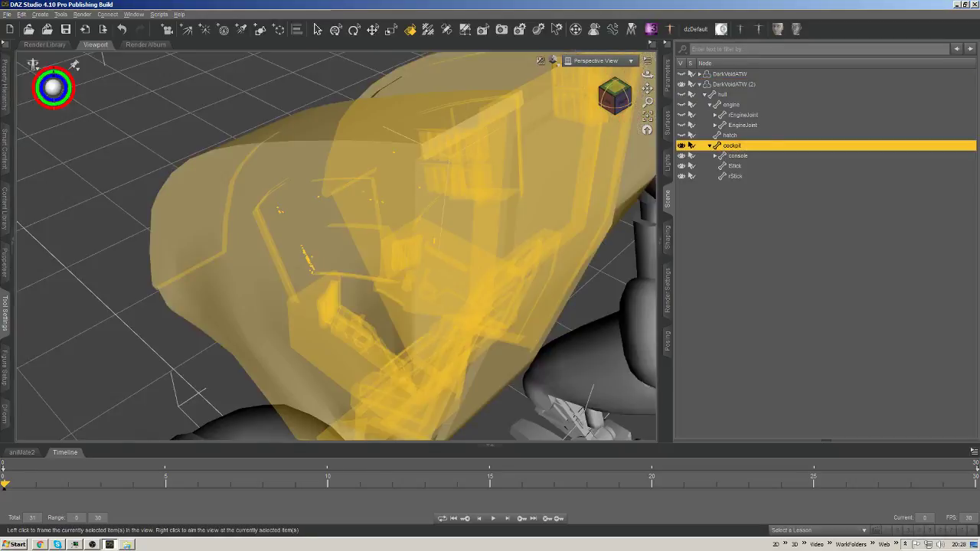
pyautogui.click(648, 117)
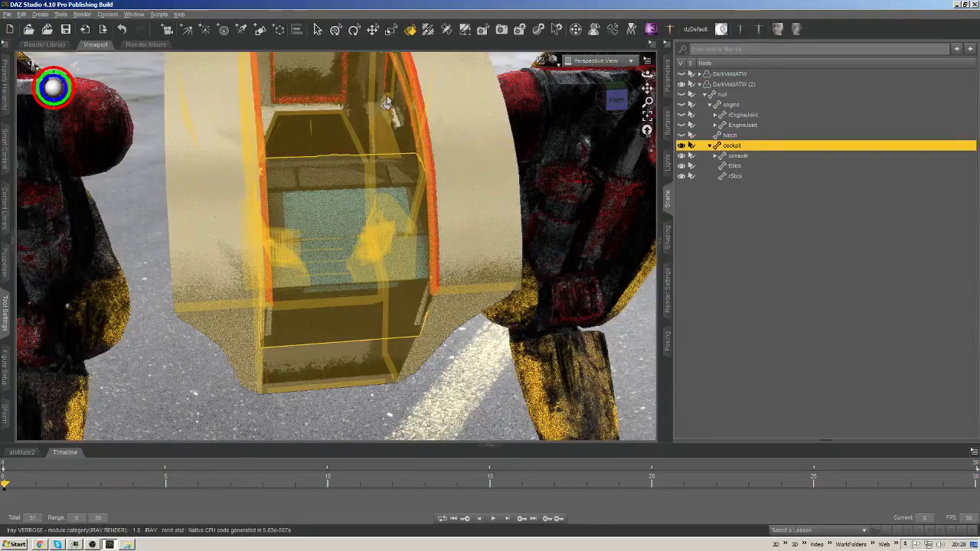
pyautogui.click(536, 123)
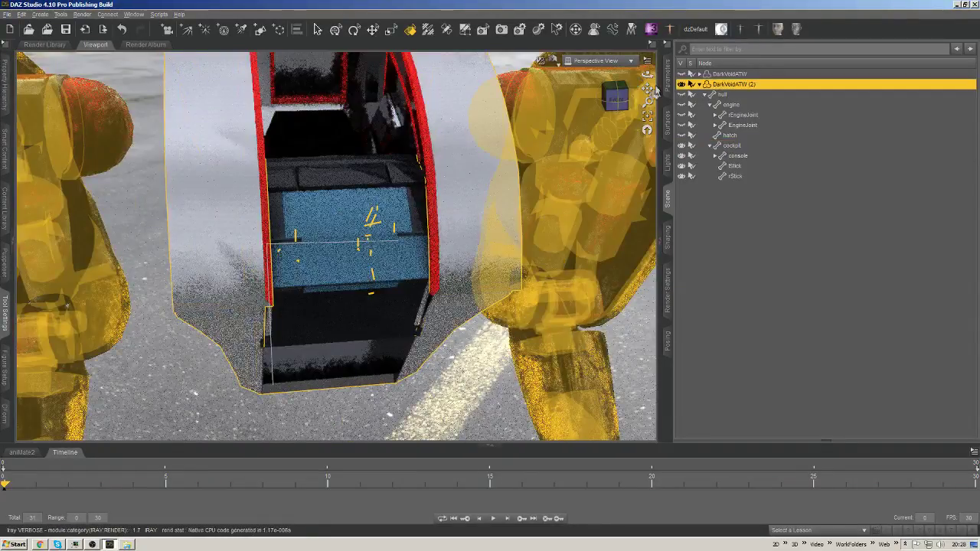
# Select only the CockpitInterior surface of DarkVoidATW (2) for editing and expand its property groups.
pyautogui.click(667, 126)
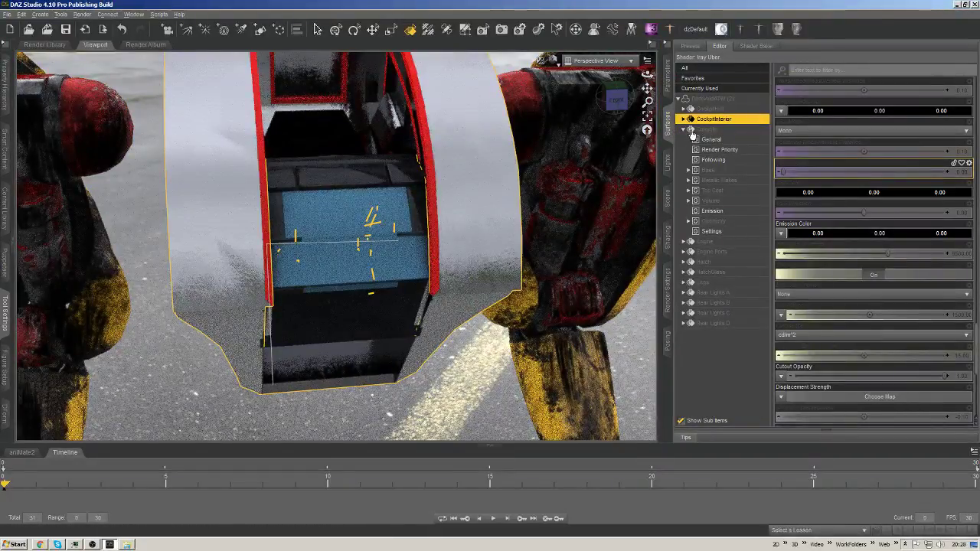
pyautogui.rightClick(433, 110)
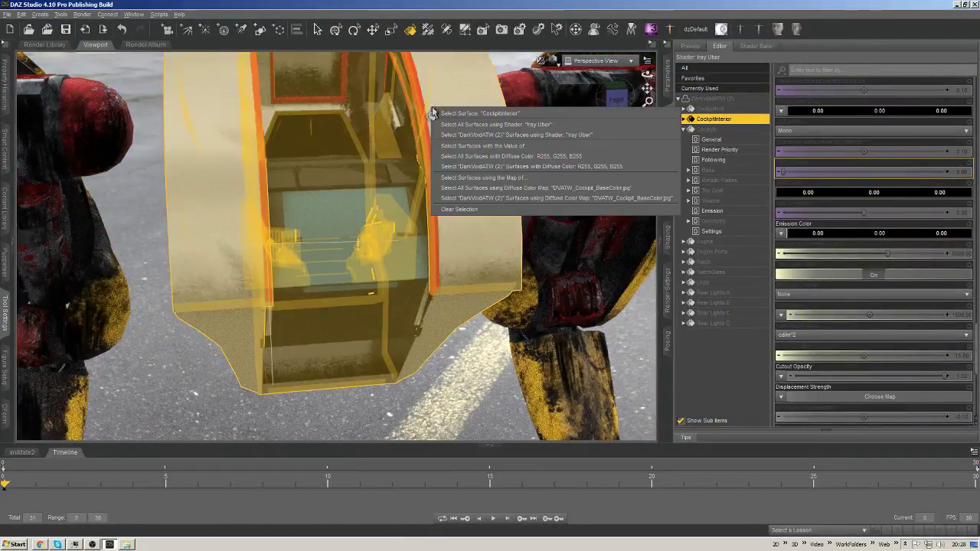
pyautogui.click(475, 190)
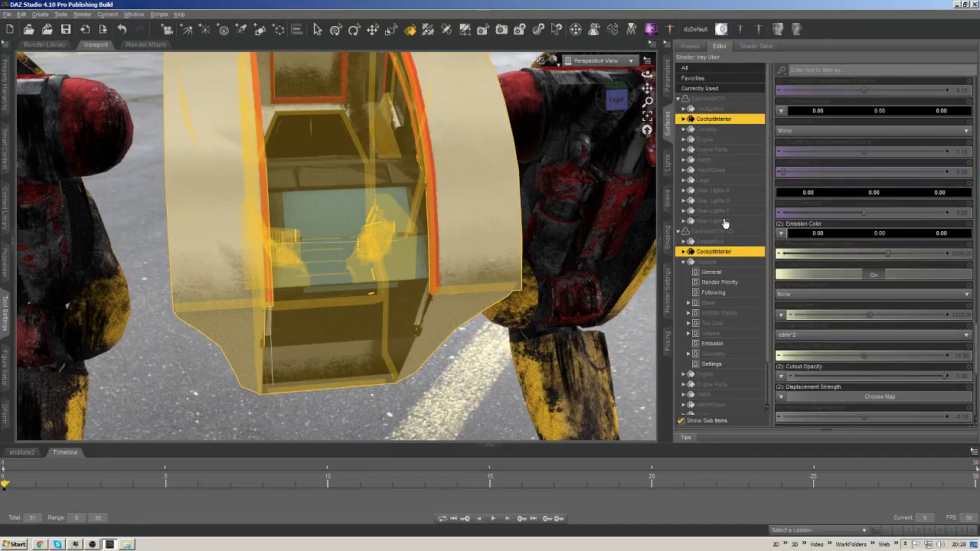
pyautogui.scroll(-2, 753, 203)
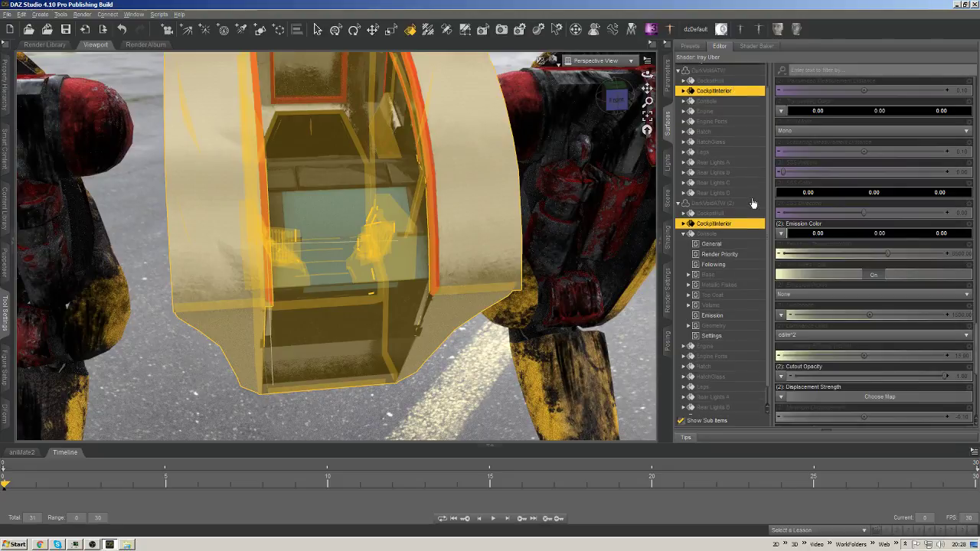
pyautogui.scroll(2, 752, 204)
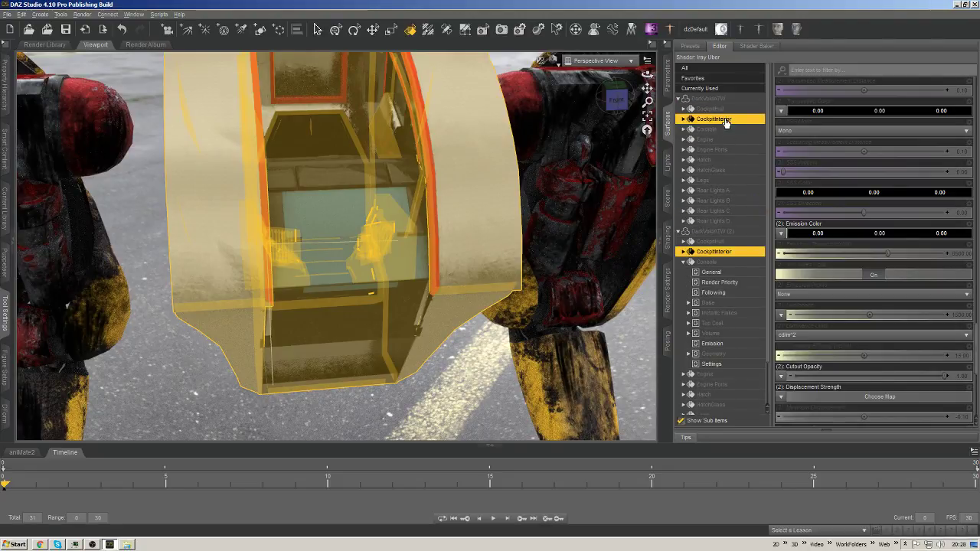
pyautogui.click(716, 252)
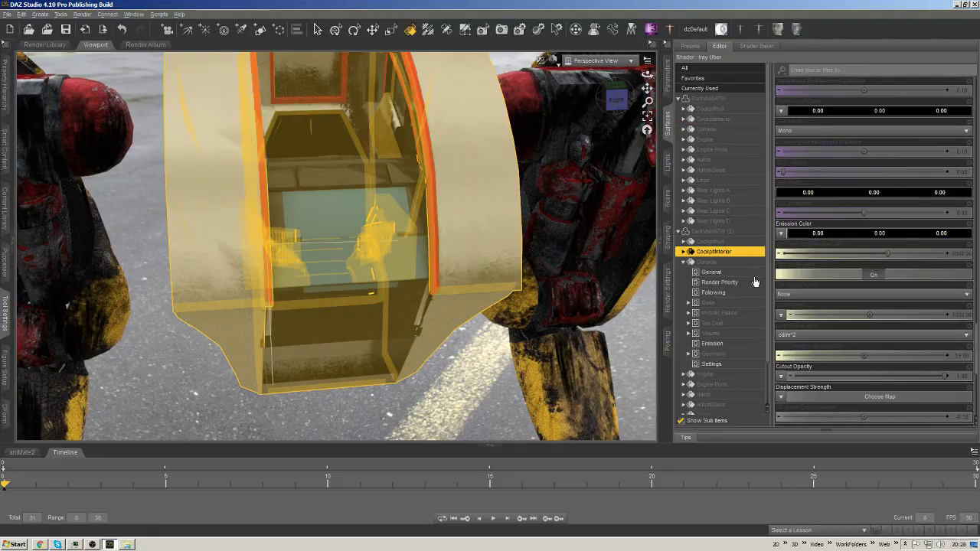
pyautogui.click(684, 251)
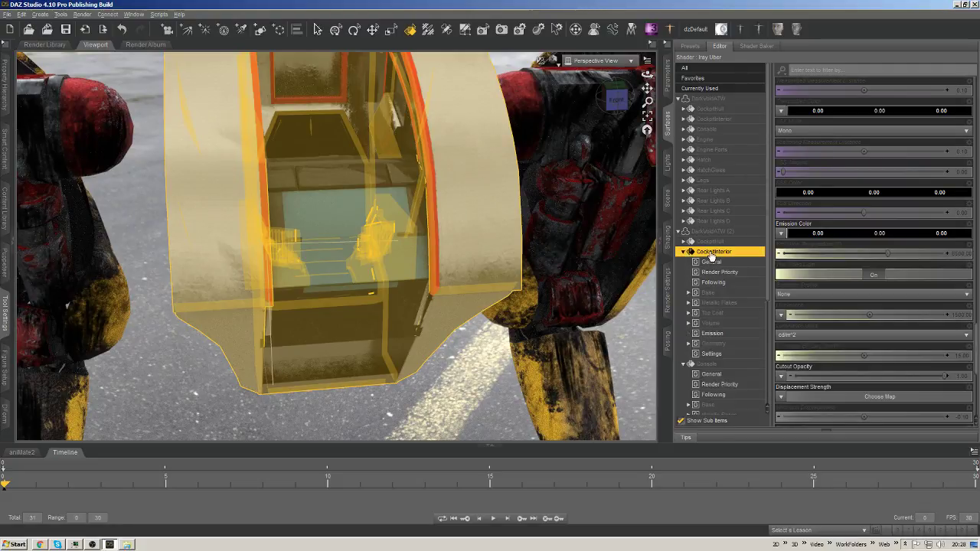
# Replace the CockpitInterior surface's Metallicity map with DVATW_Cockpit_Metallic.jpg from the DarkVoidATW_IndustrialRed folder.
pyautogui.scroll(-5, 818, 244)
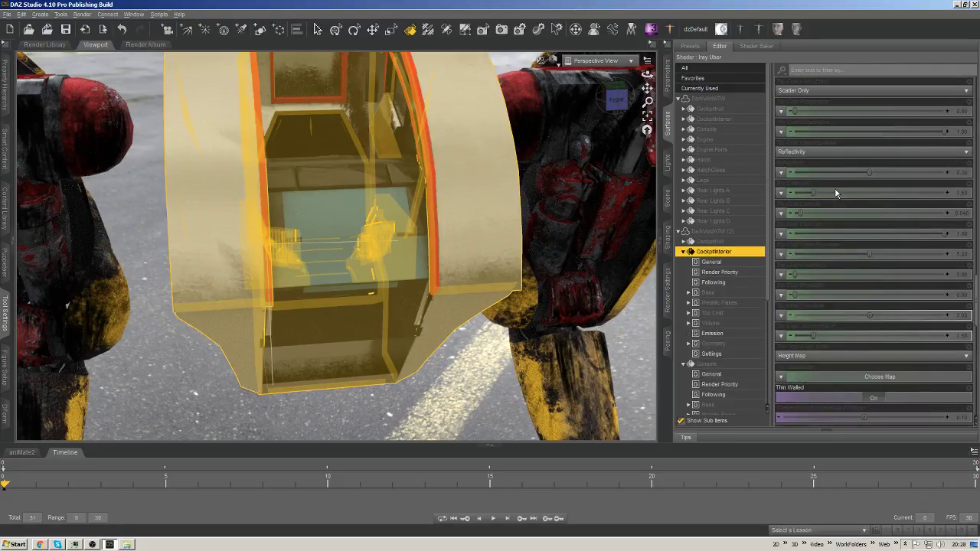
pyautogui.click(733, 254)
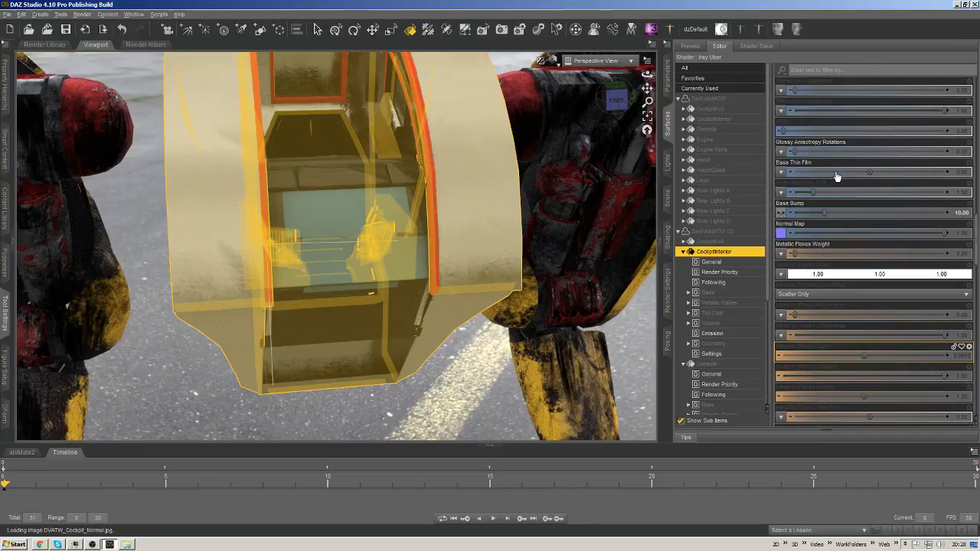
pyautogui.scroll(5, 819, 153)
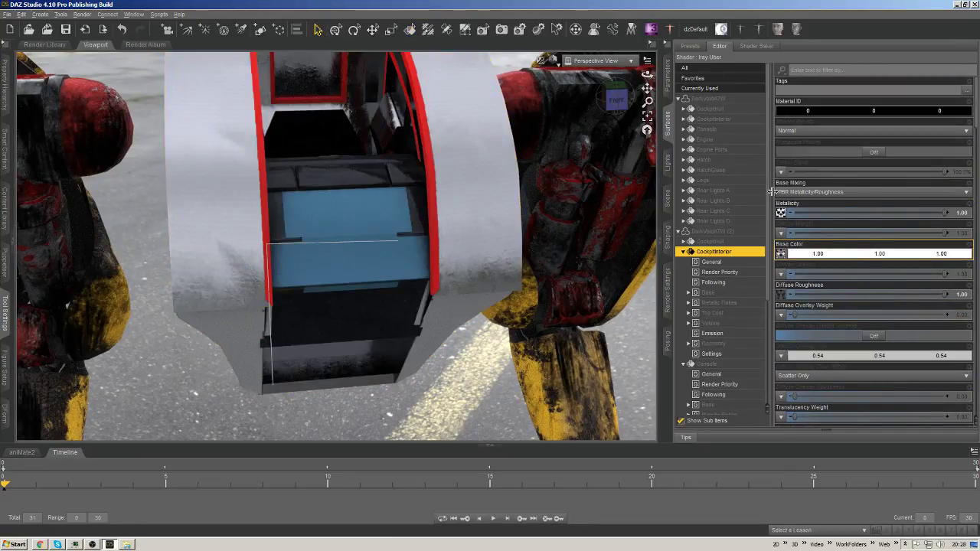
pyautogui.click(781, 212)
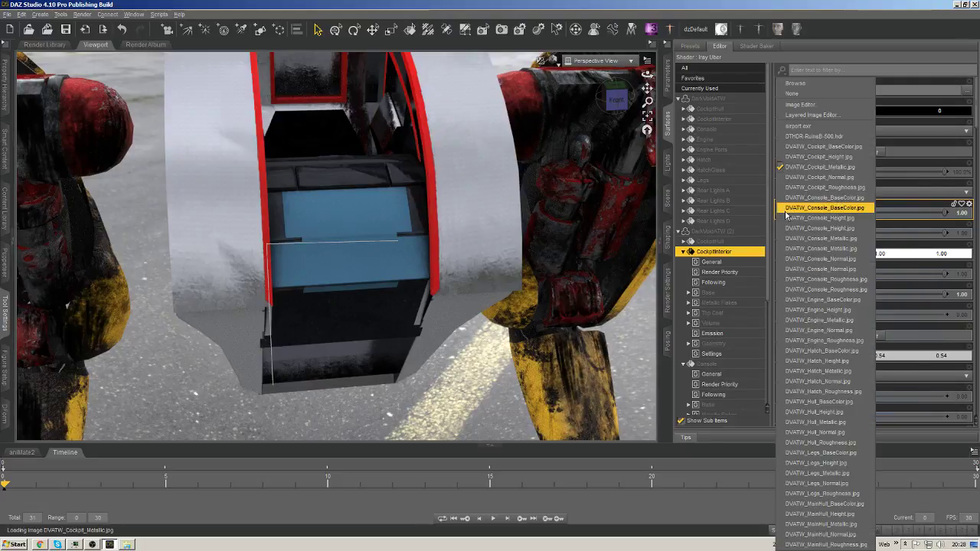
pyautogui.click(809, 84)
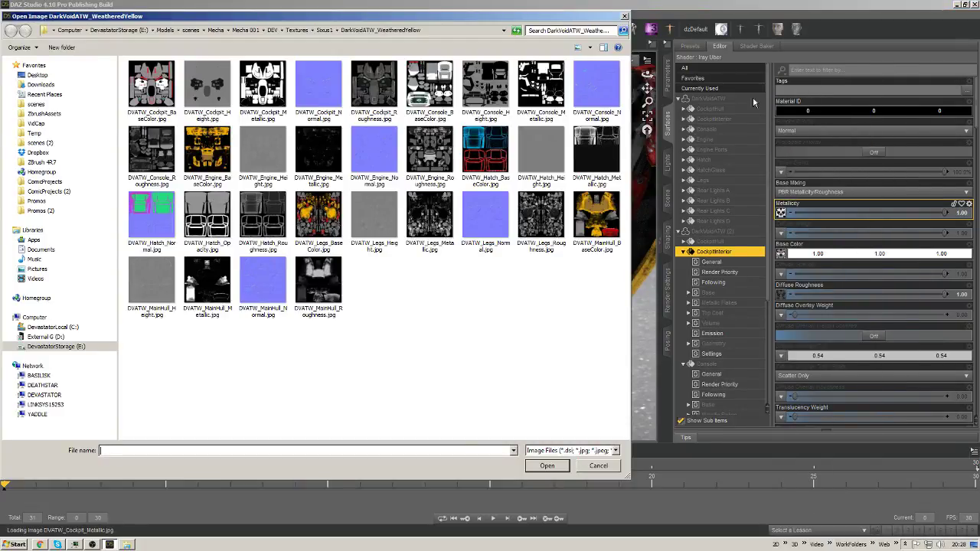
pyautogui.click(325, 31)
pyautogui.doubleClick(207, 75)
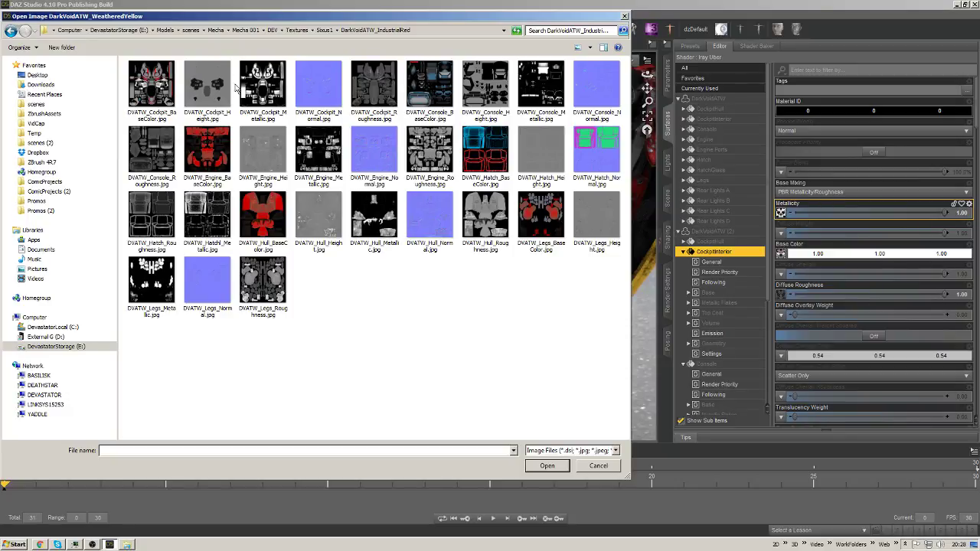
pyautogui.doubleClick(276, 81)
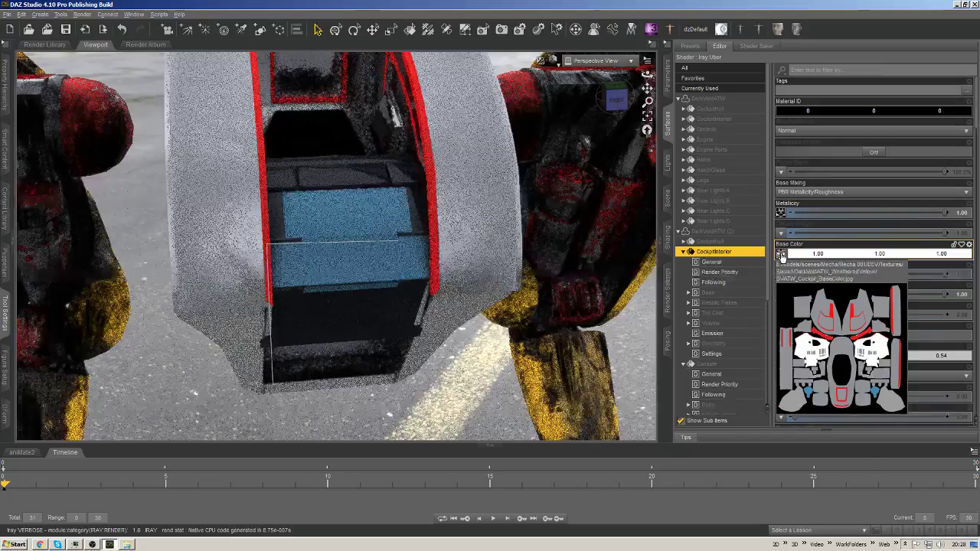
pyautogui.click(781, 253)
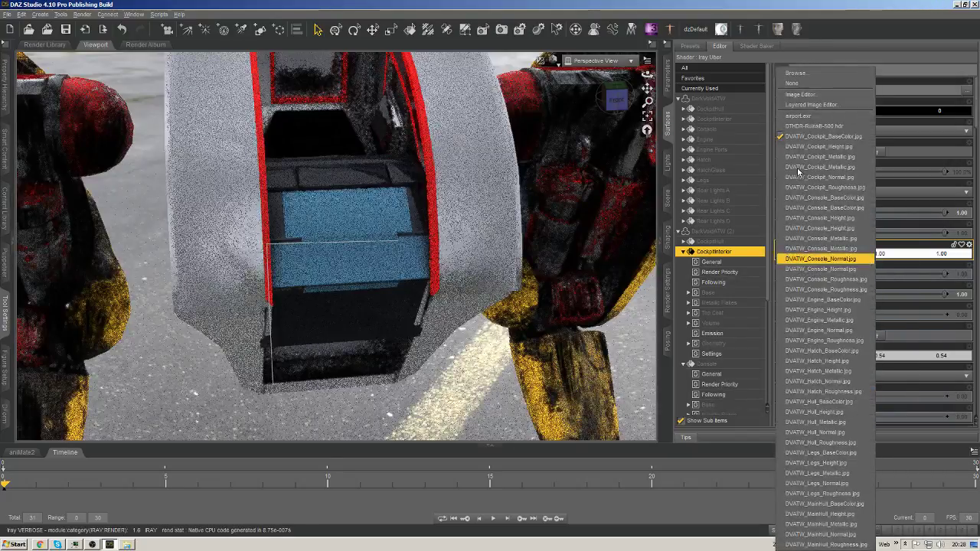
pyautogui.click(796, 74)
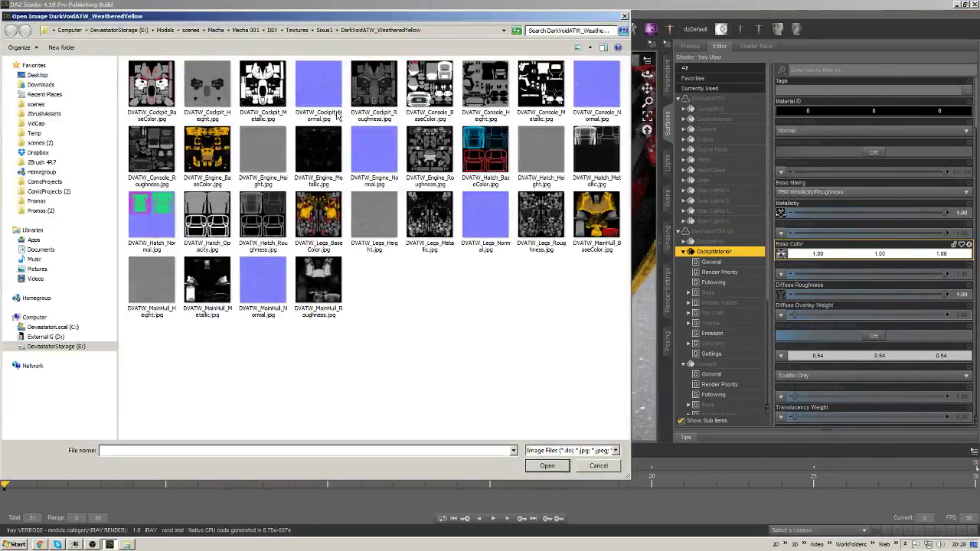
pyautogui.doubleClick(150, 90)
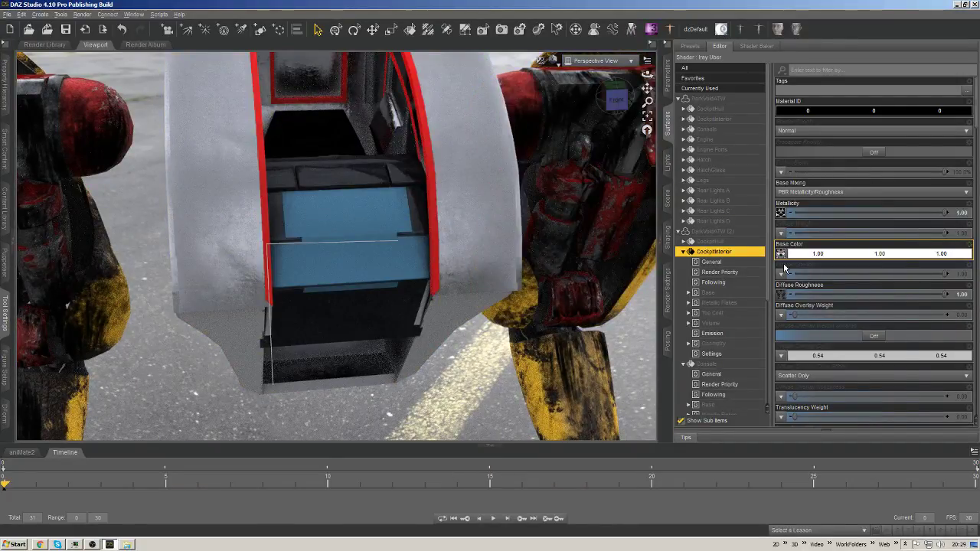
# Set the CockpitInterior surface's Base Color map to DVATW_Cockpit_BaseColor.jpg from the DarkVoidATW_IndustrialRed folder.
pyautogui.click(781, 253)
pyautogui.click(313, 59)
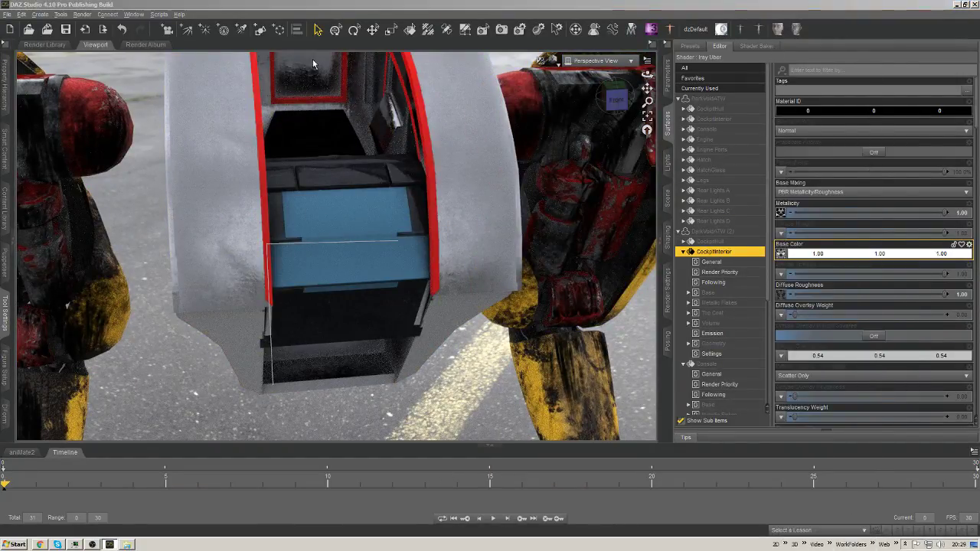
pyautogui.click(323, 31)
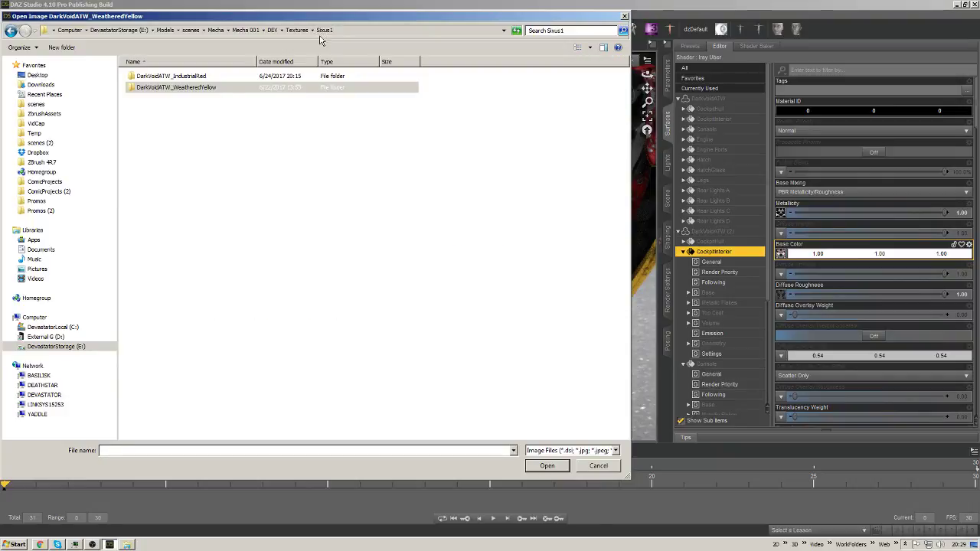
pyautogui.doubleClick(293, 76)
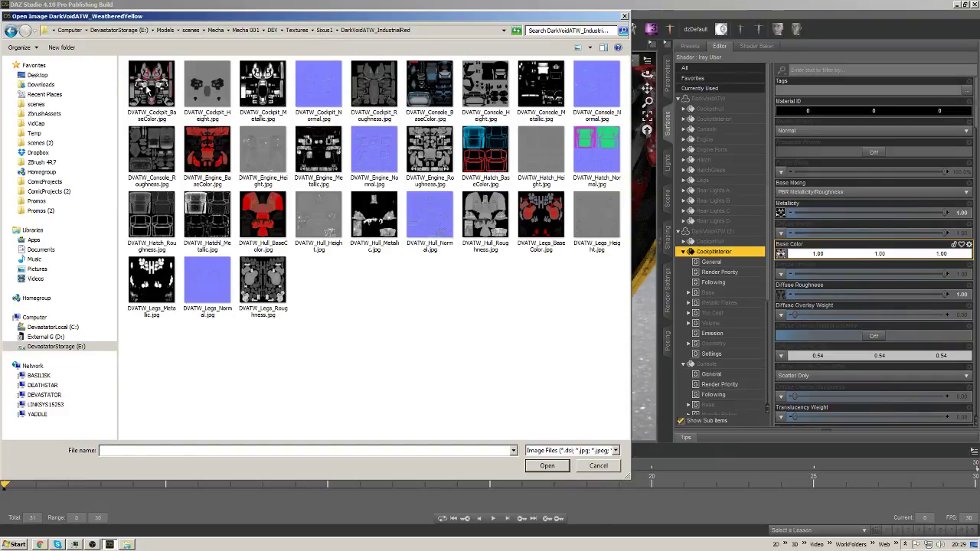
pyautogui.doubleClick(148, 90)
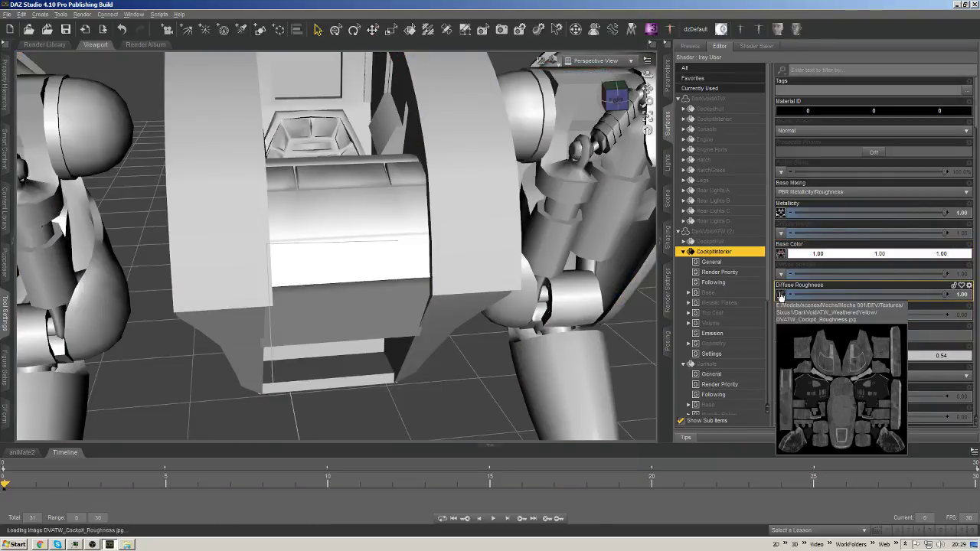
# Load DVATW_Cockpit_Roughness.jpg from the DarkVoidATW_IndustrialRed folder as the CockpitInterior surface's Diffuse Roughness map.
pyautogui.click(780, 296)
pyautogui.click(827, 66)
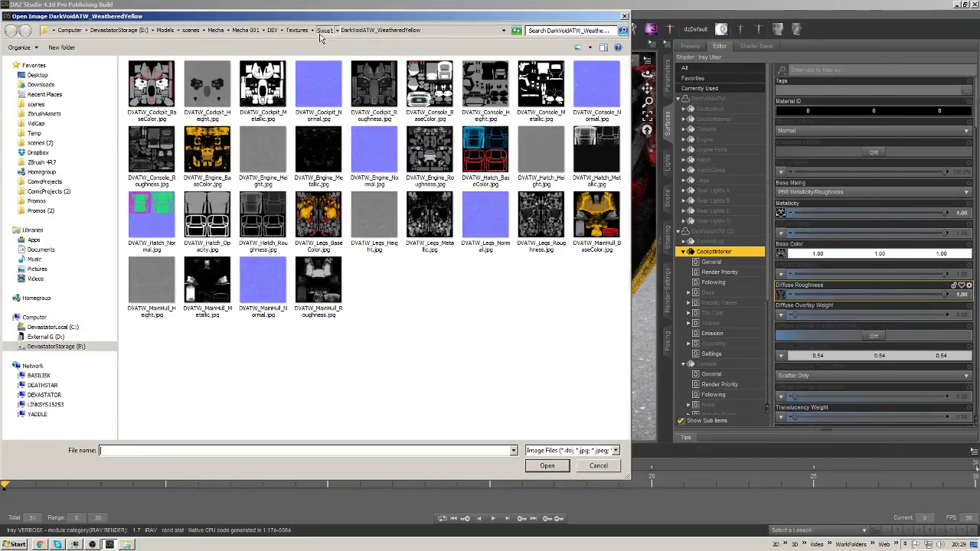
pyautogui.click(323, 31)
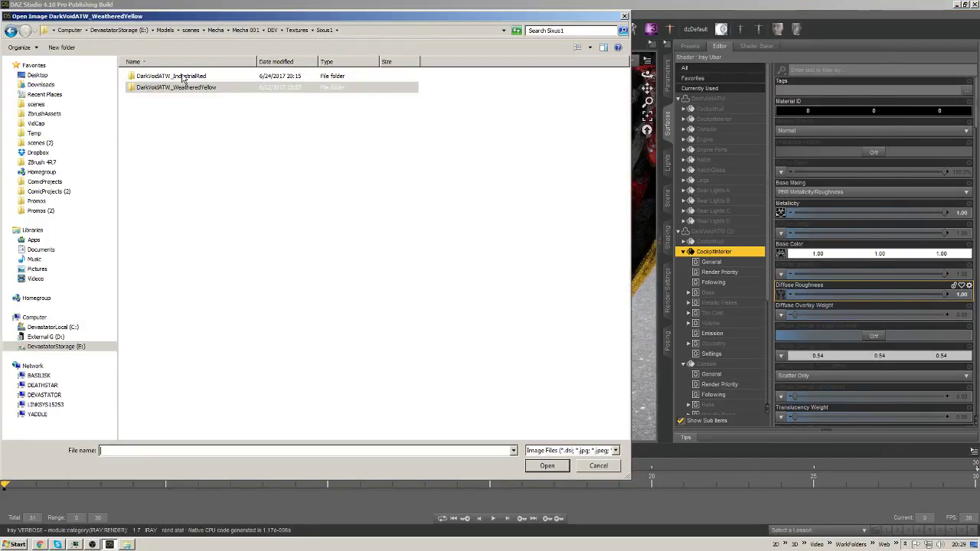
pyautogui.doubleClick(182, 75)
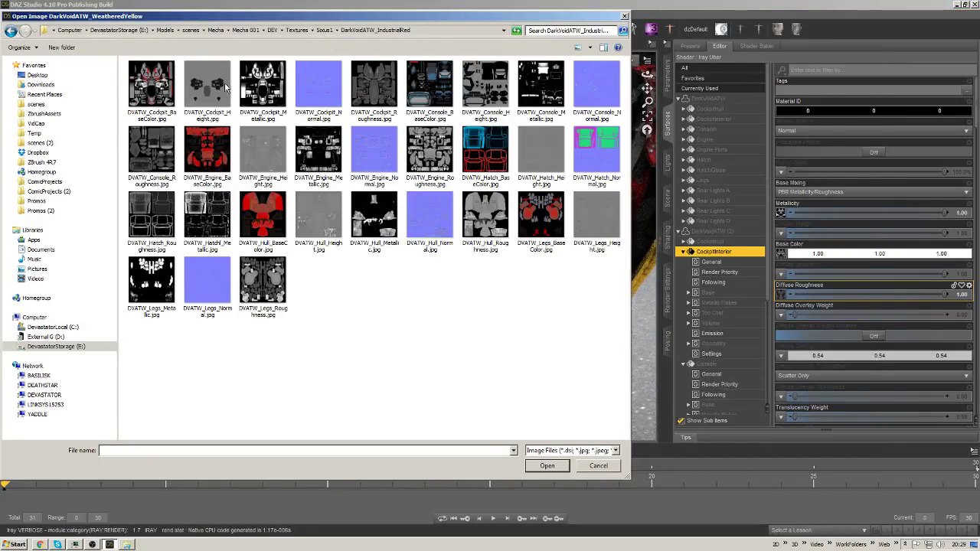
pyautogui.click(369, 85)
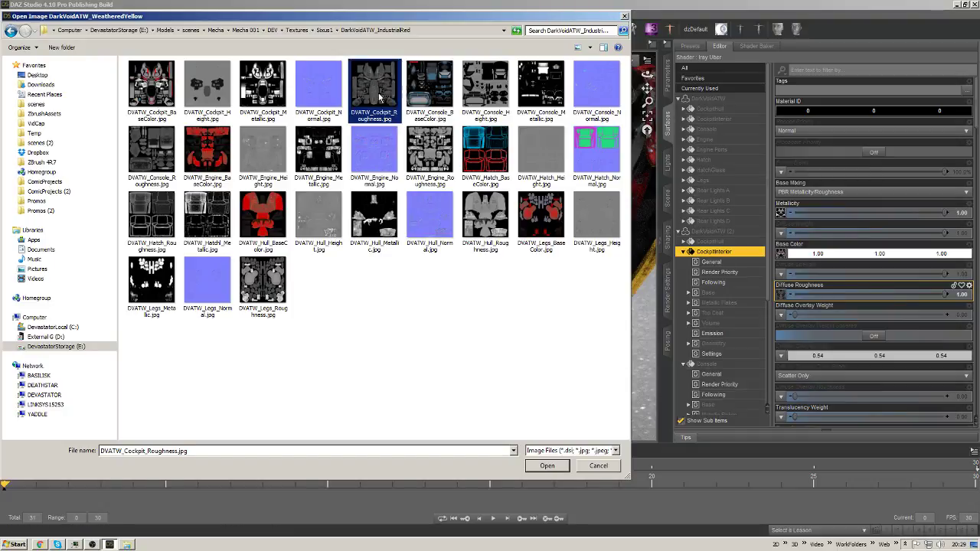
pyautogui.doubleClick(399, 104)
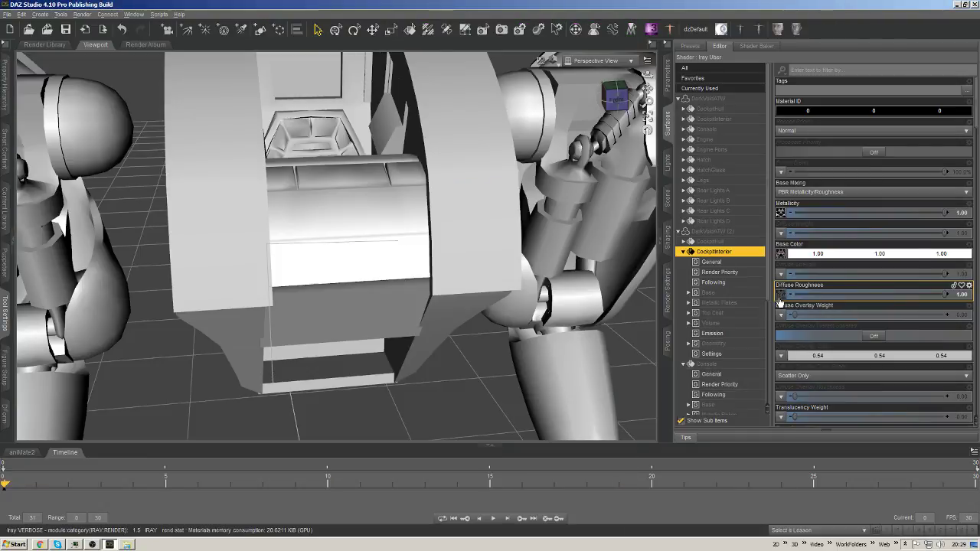
# Load DVATW_Cockpit_Roughness.jpg from the DarkVoidATW_IndustrialRed folder as the CockpitInterior surface's Glossy Layered Weight map.
pyautogui.scroll(-10, 796, 321)
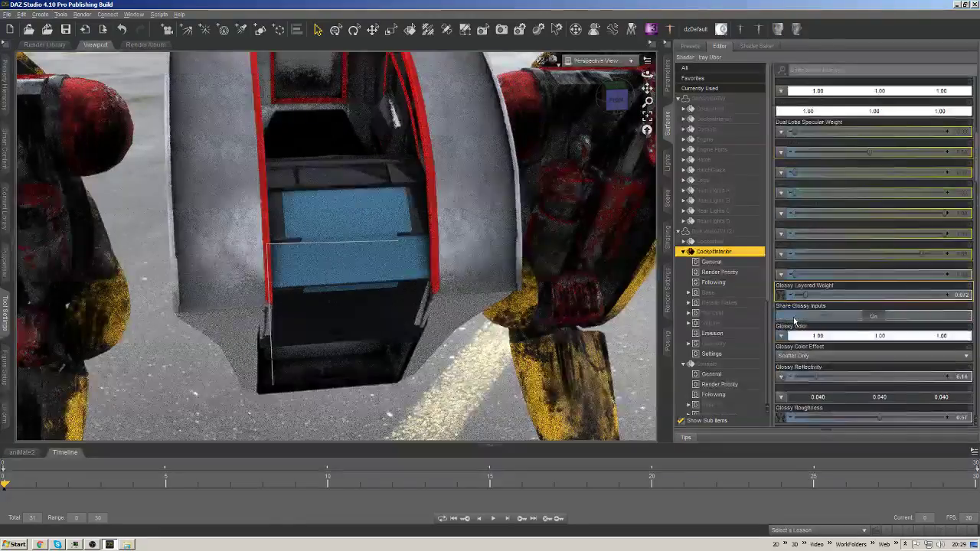
pyautogui.click(781, 297)
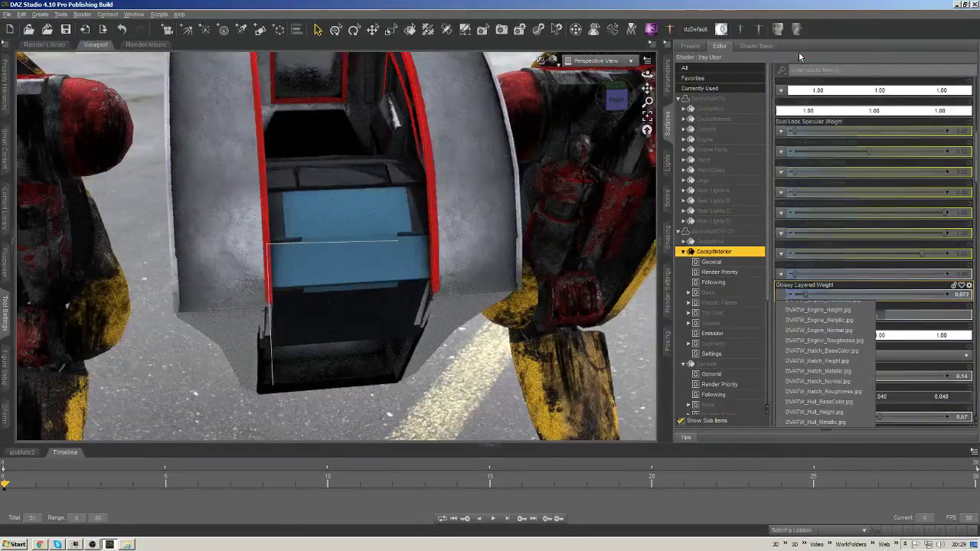
pyautogui.click(780, 57)
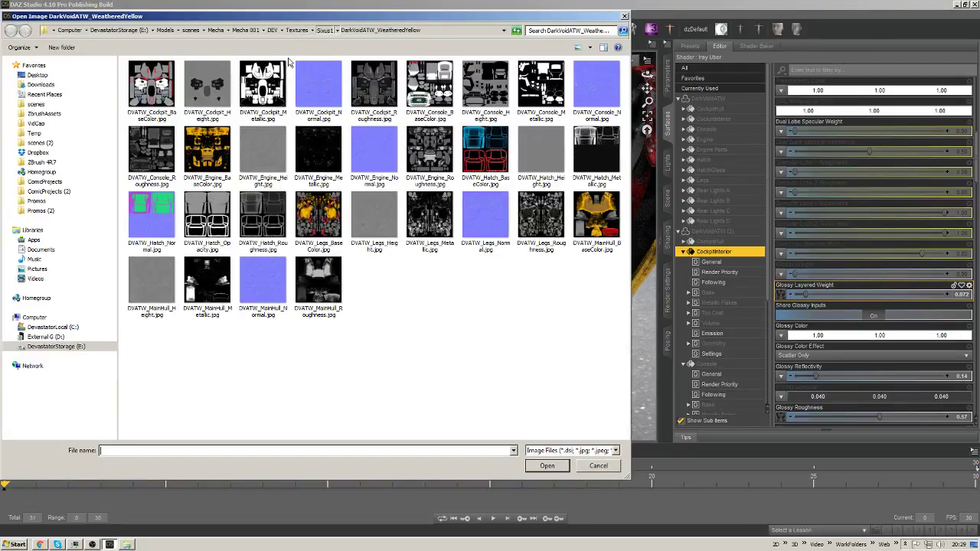
pyautogui.hotkey('alt', 'Up')
pyautogui.doubleClick(196, 77)
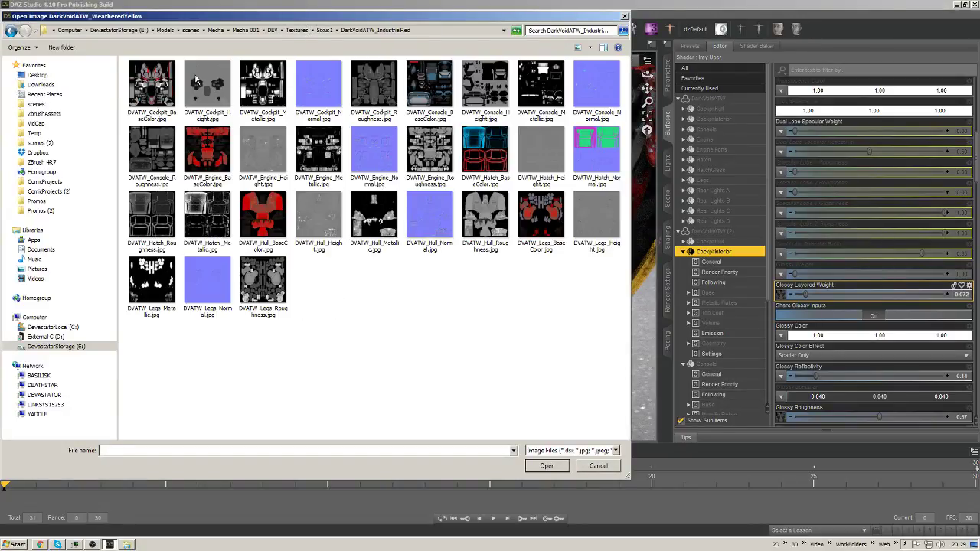
pyautogui.doubleClick(373, 81)
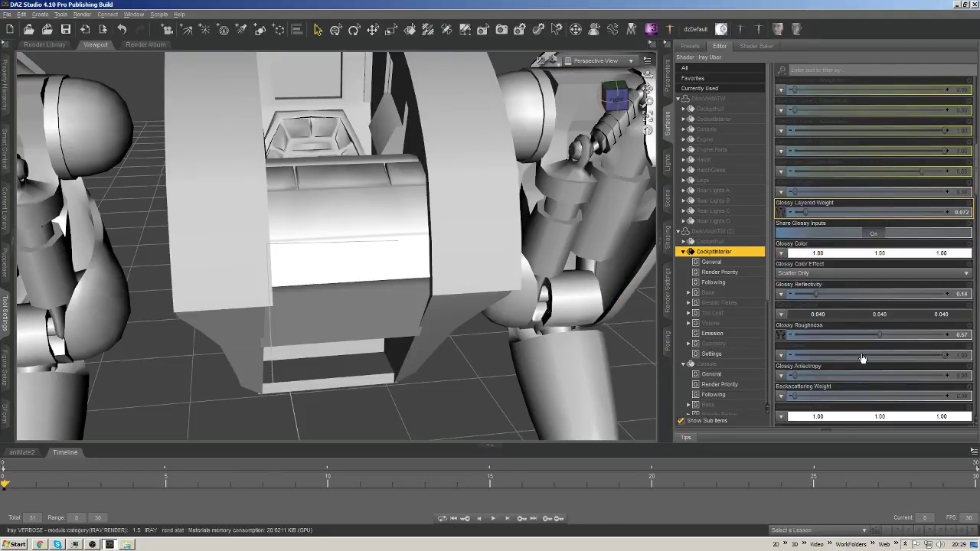
# Replace the CockpitInterior surface's Glossy Roughness map with DVATW_Cockpit_Roughness.jpg from the DarkVoidATW_IndustrialRed folder.
pyautogui.scroll(-5, 861, 352)
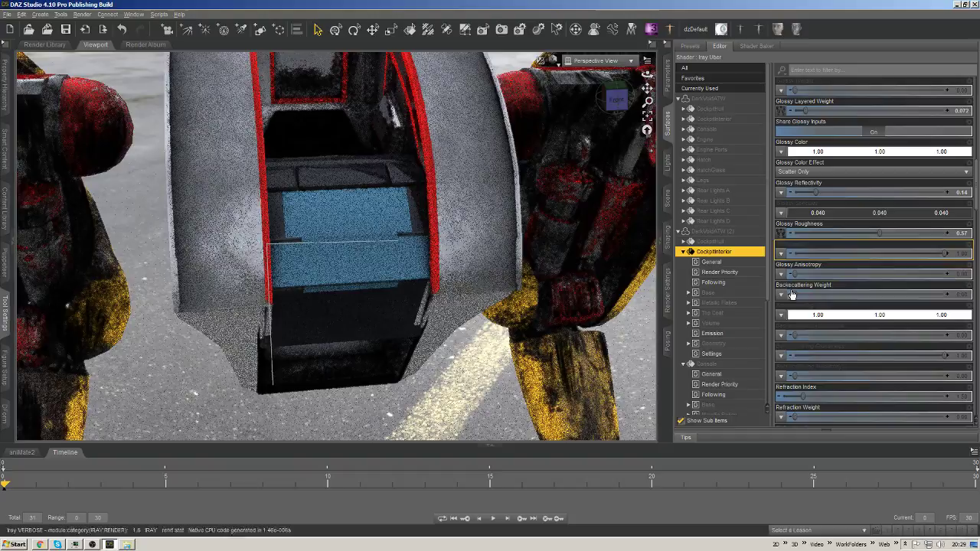
pyautogui.click(781, 233)
pyautogui.press('Escape')
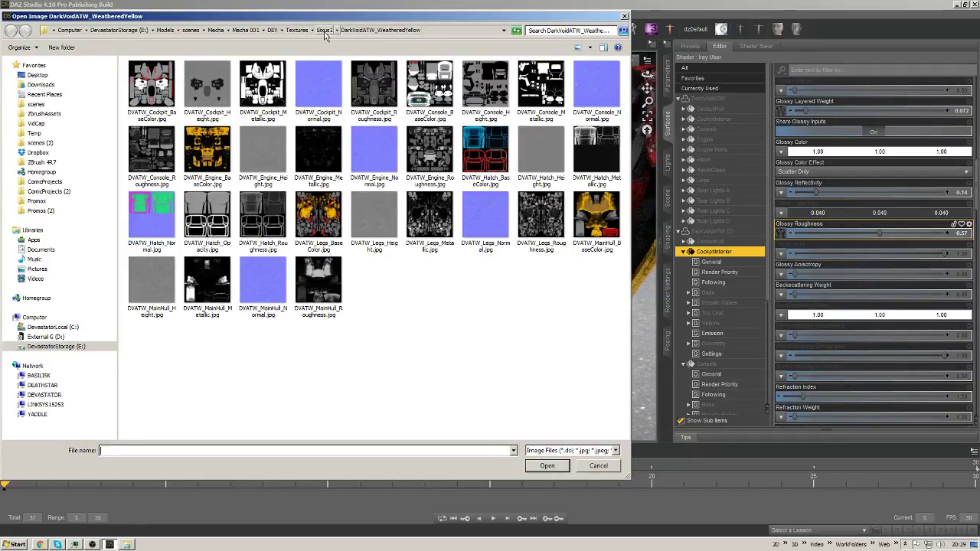
pyautogui.click(325, 30)
pyautogui.doubleClick(226, 78)
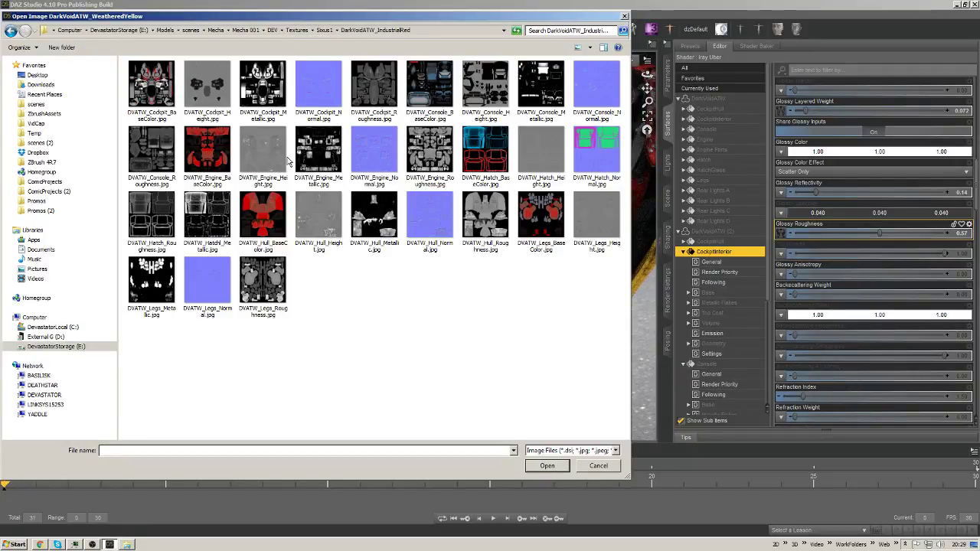
pyautogui.doubleClick(382, 96)
# Set the CockpitInterior surface's Base Bump map to DVATW_Cockpit_Height.jpg from the DarkVoidATW_IndustrialRed folder.
pyautogui.scroll(-5, 826, 365)
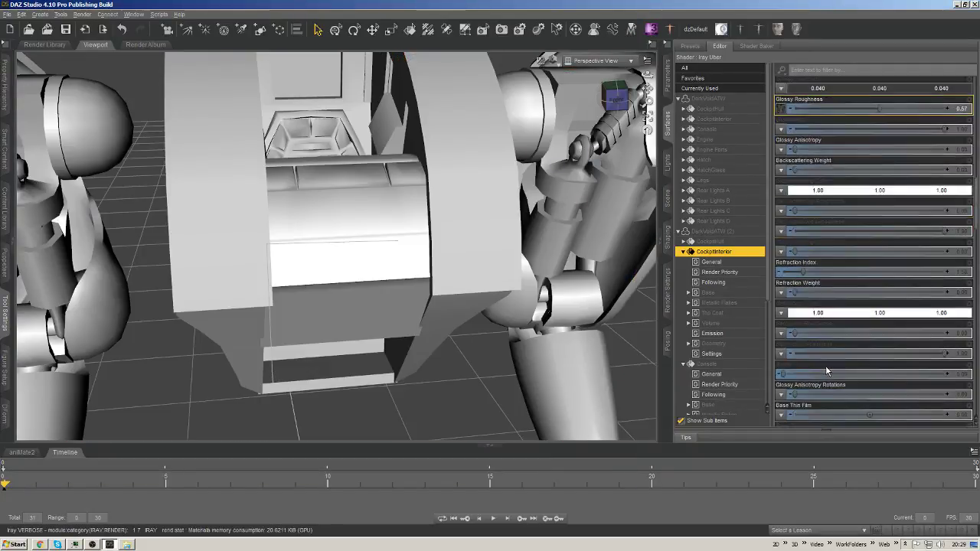
pyautogui.scroll(-3, 825, 365)
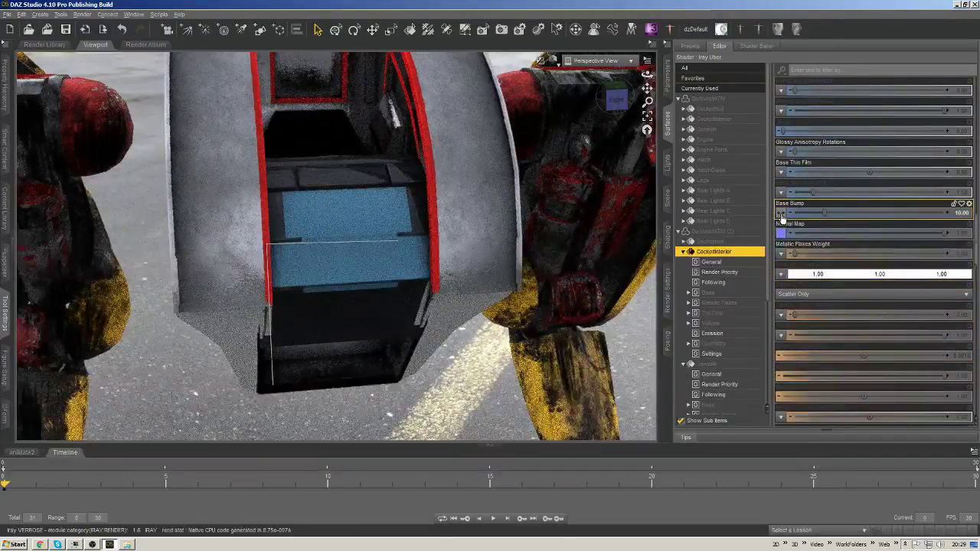
pyautogui.click(782, 217)
pyautogui.click(795, 52)
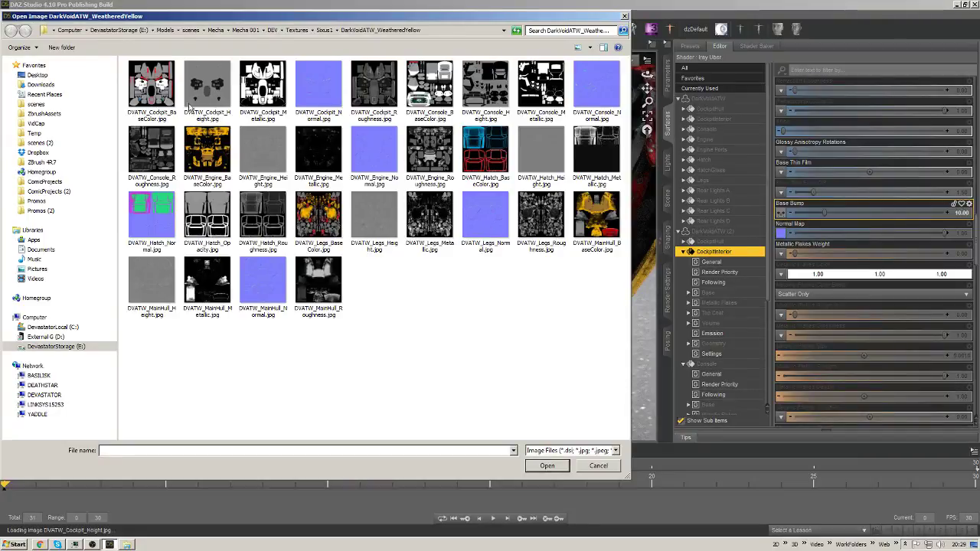
pyautogui.click(323, 31)
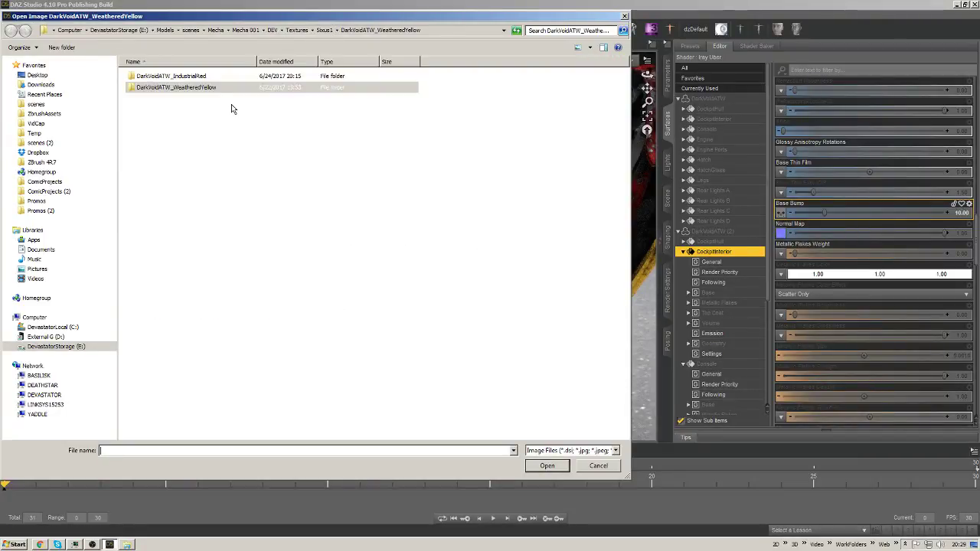
pyautogui.click(202, 77)
pyautogui.doubleClick(201, 76)
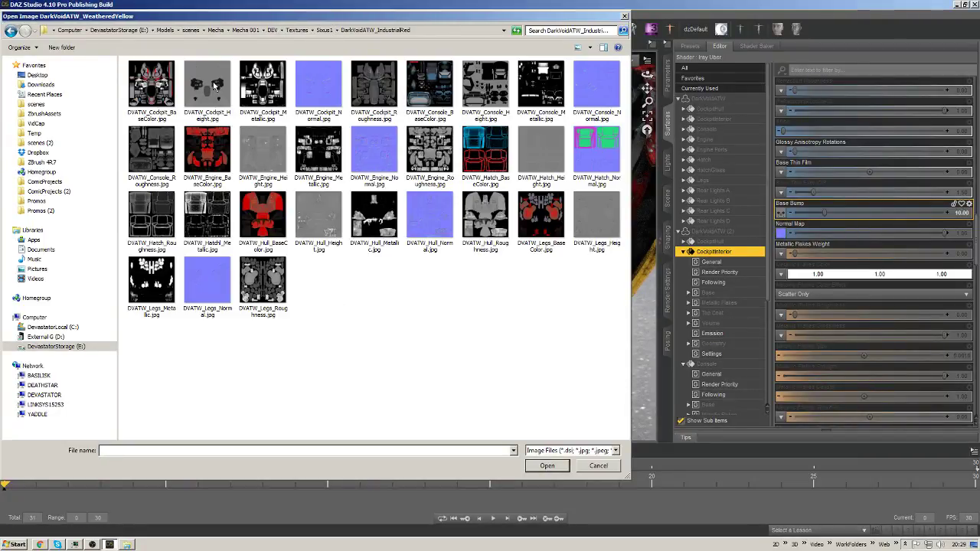
pyautogui.doubleClick(223, 90)
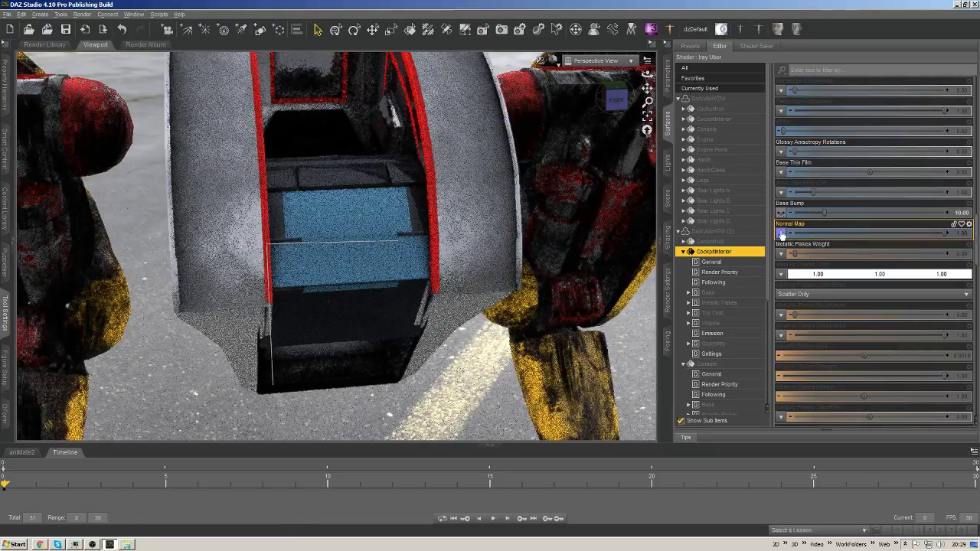
# Replace the CockpitInterior surface's Normal Map with DVATW_Cockpit_Normal.jpg from the DarkVoidATW_IndustrialRed folder.
pyautogui.click(782, 232)
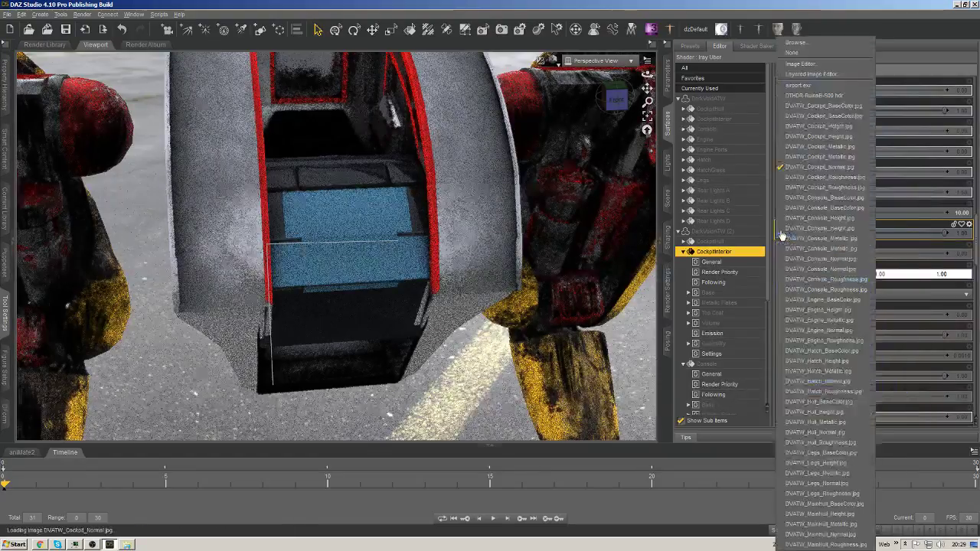
pyautogui.click(793, 44)
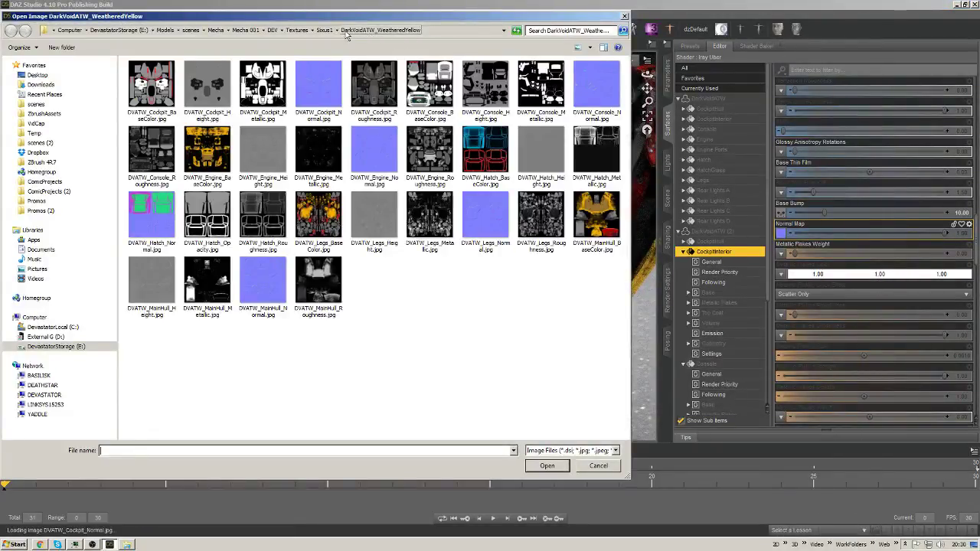
pyautogui.click(324, 30)
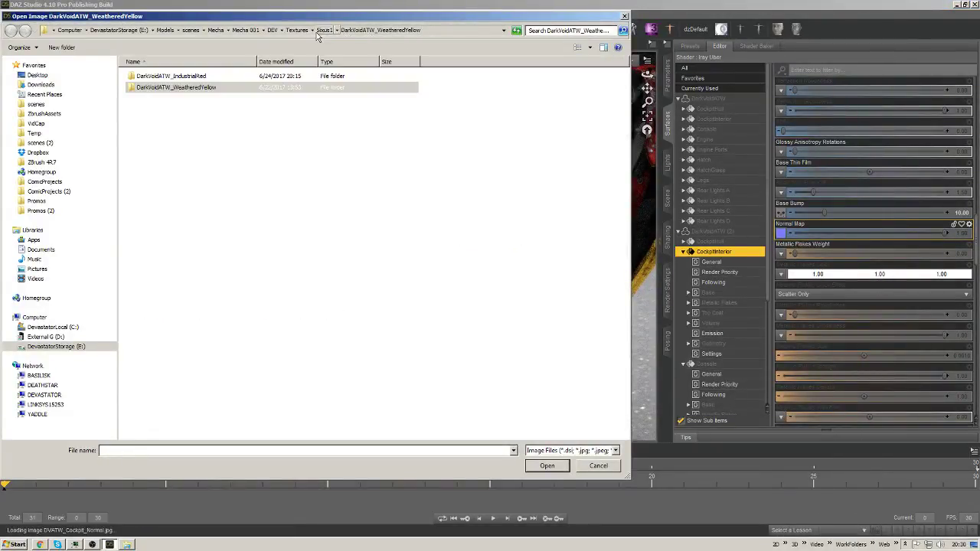
pyautogui.doubleClick(196, 77)
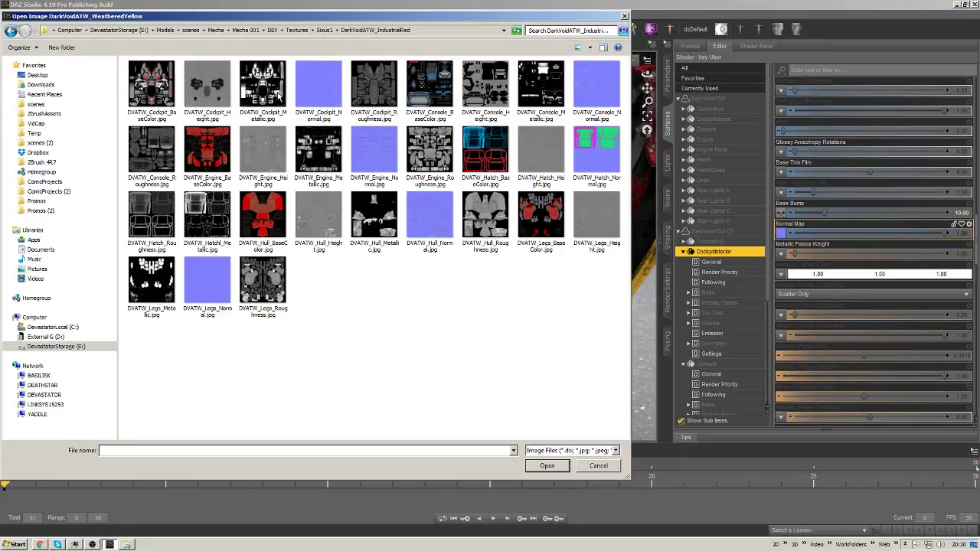
pyautogui.doubleClick(324, 88)
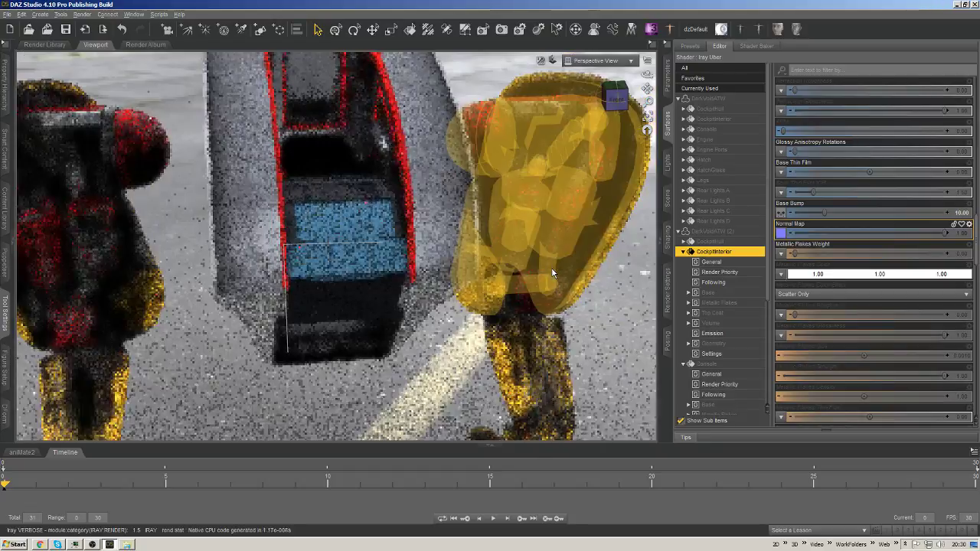
# Make the engine of DarkVoidATW (2) visible in the scene and select its node.
pyautogui.scroll(-3, 540, 210)
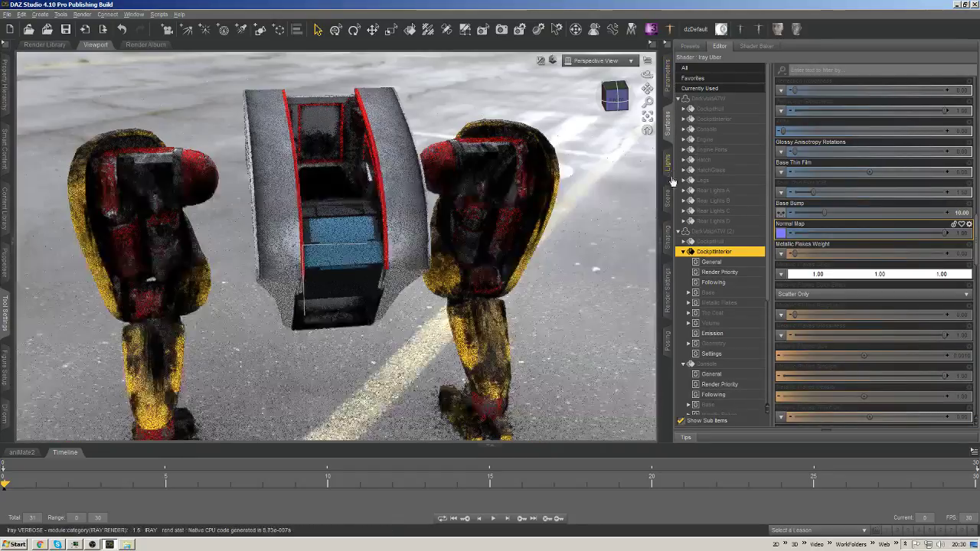
pyautogui.click(669, 204)
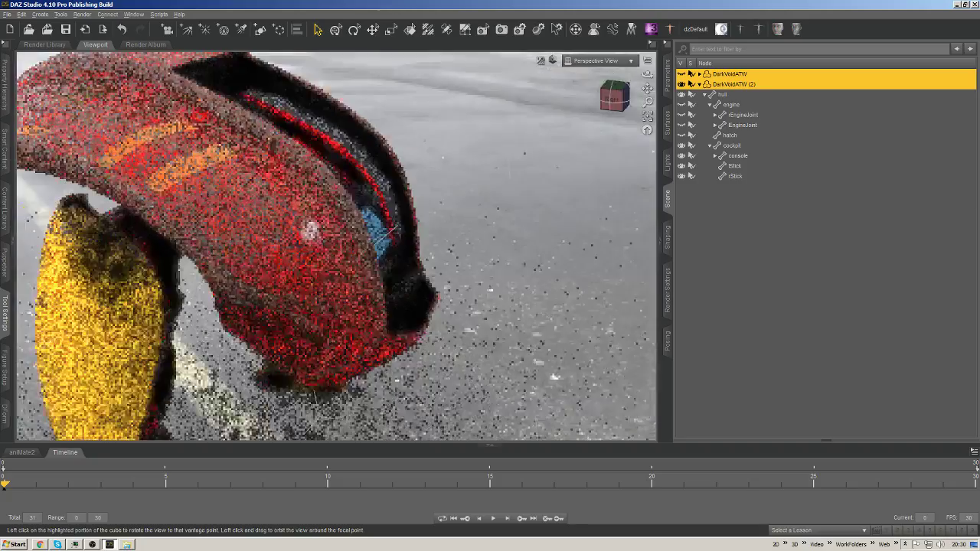
pyautogui.moveTo(615, 95)
pyautogui.mouseDown()
pyautogui.moveTo(648, 121)
pyautogui.moveTo(589, 158)
pyautogui.mouseUp()
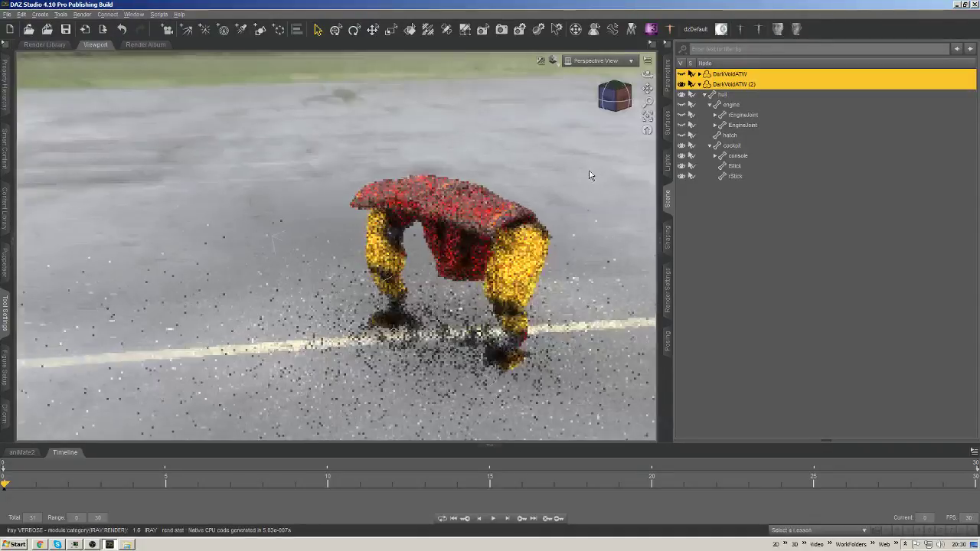
pyautogui.moveTo(648, 90)
pyautogui.mouseDown()
pyautogui.moveTo(624, 70)
pyautogui.moveTo(648, 89)
pyautogui.mouseUp()
pyautogui.moveTo(647, 89); pyautogui.dragTo(645, 89)
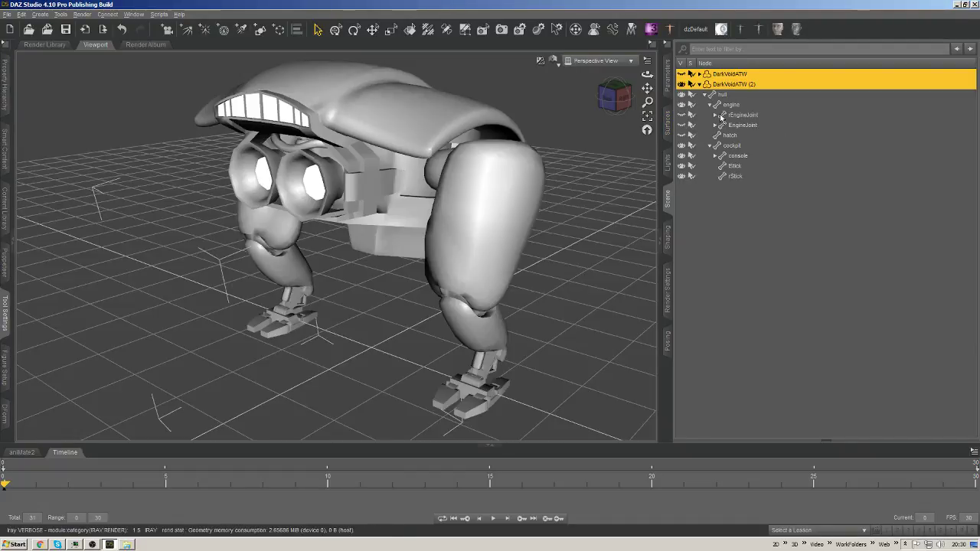
pyautogui.click(730, 106)
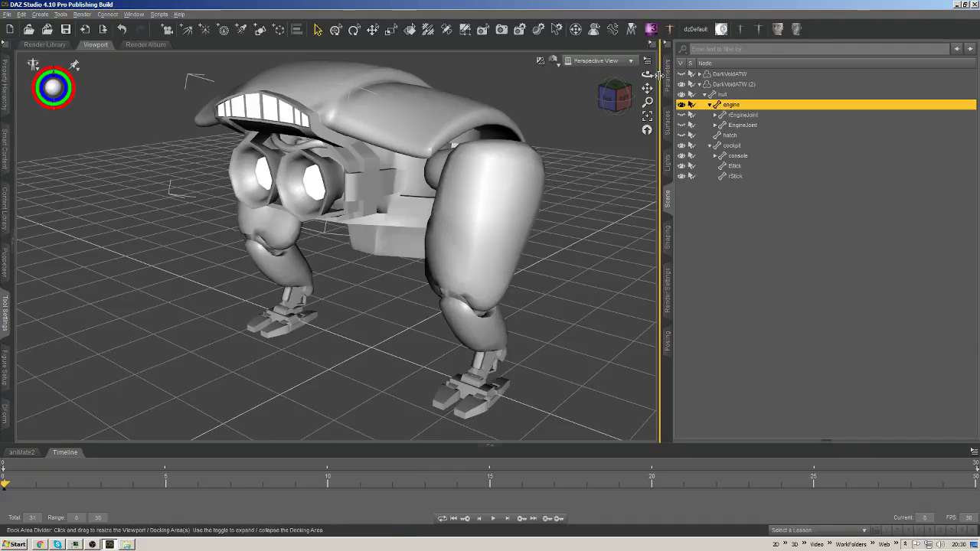
# Activate the Surface Selection Tool, select only the Engine surface of DarkVoidATW (2) and expand its property groups.
pyautogui.click(669, 80)
pyautogui.click(710, 91)
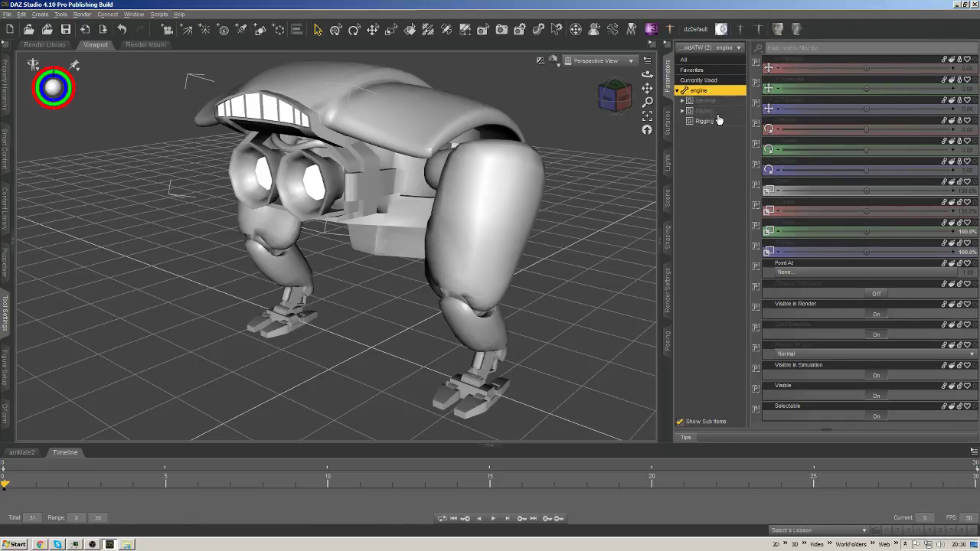
pyautogui.click(669, 121)
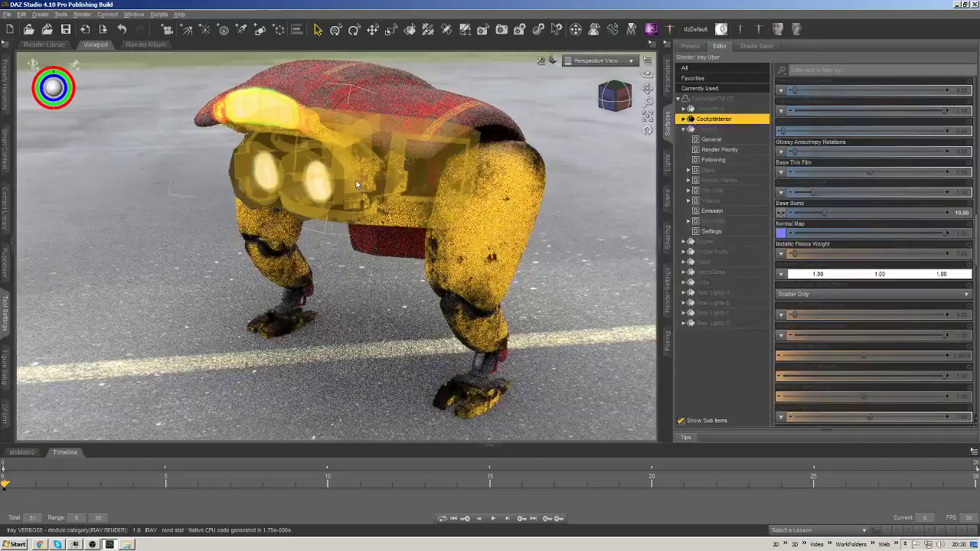
pyautogui.click(336, 29)
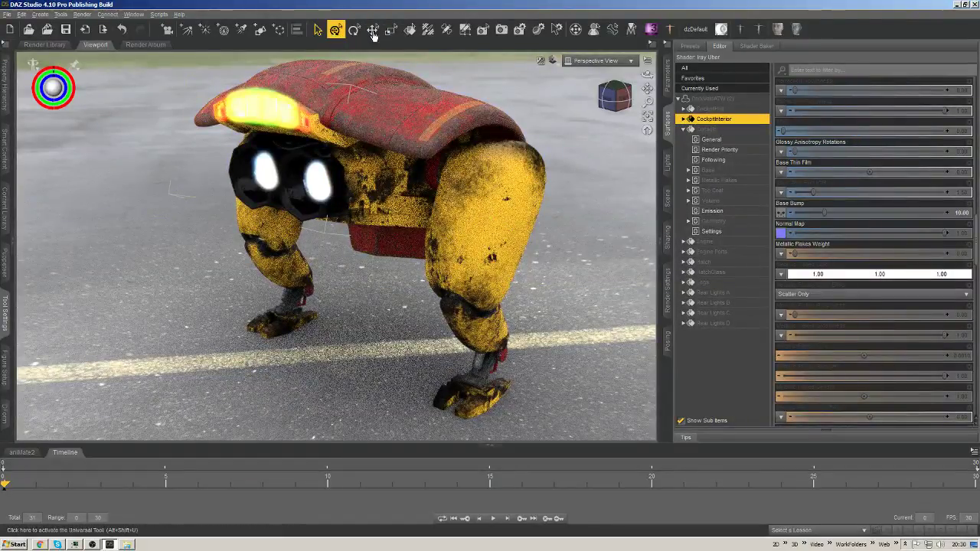
pyautogui.click(410, 30)
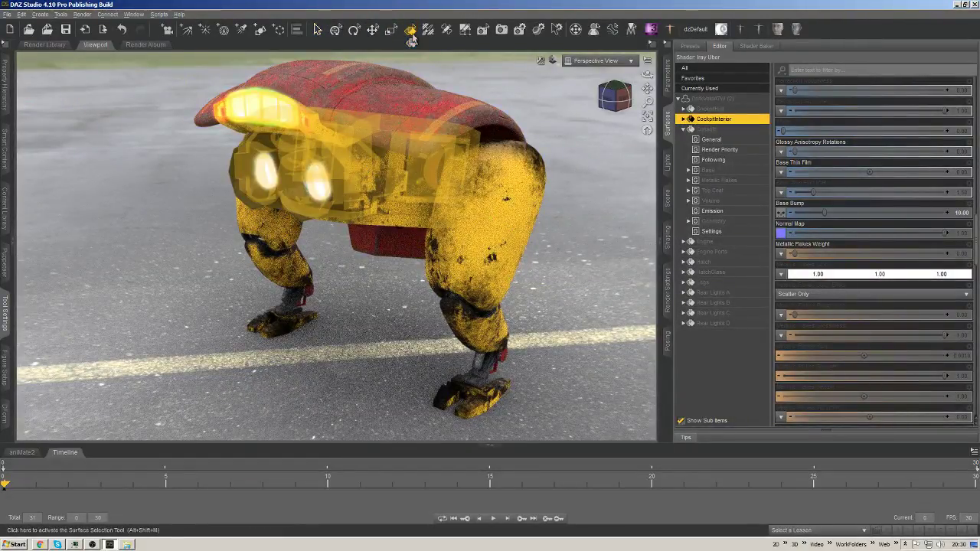
pyautogui.click(734, 242)
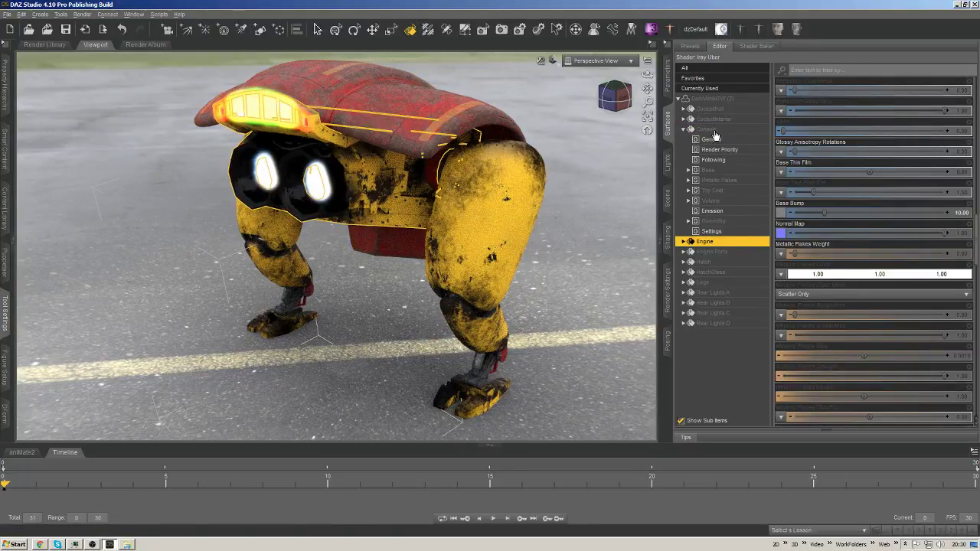
pyautogui.click(685, 242)
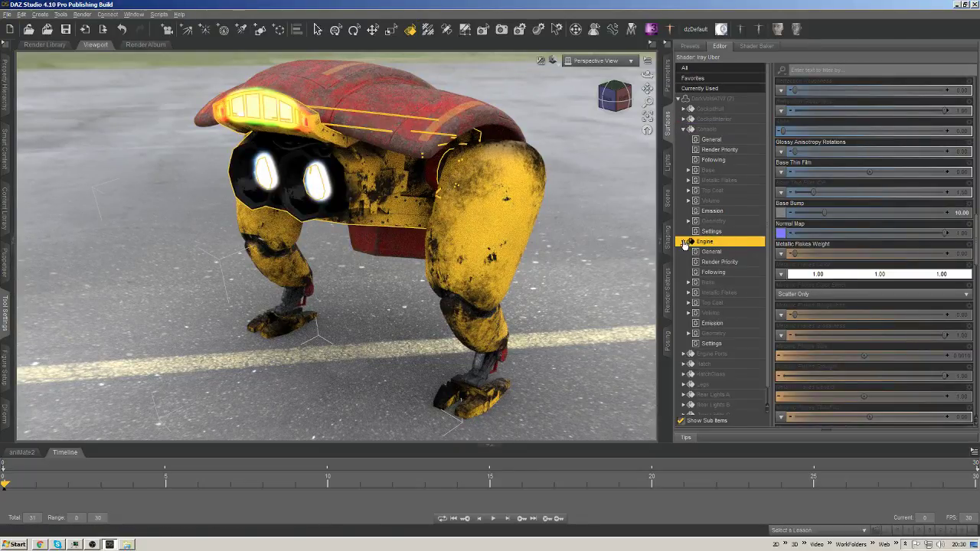
# Select the Engine surface's Emission group together with Rear Lights A, B, C and D of DarkVoidATW (2).
pyautogui.click(711, 323)
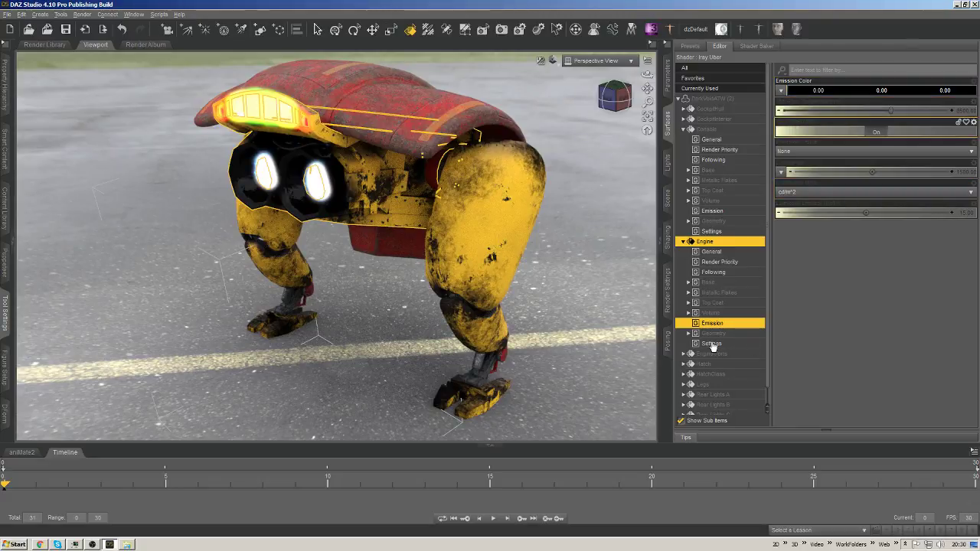
pyautogui.scroll(-1, 760, 339)
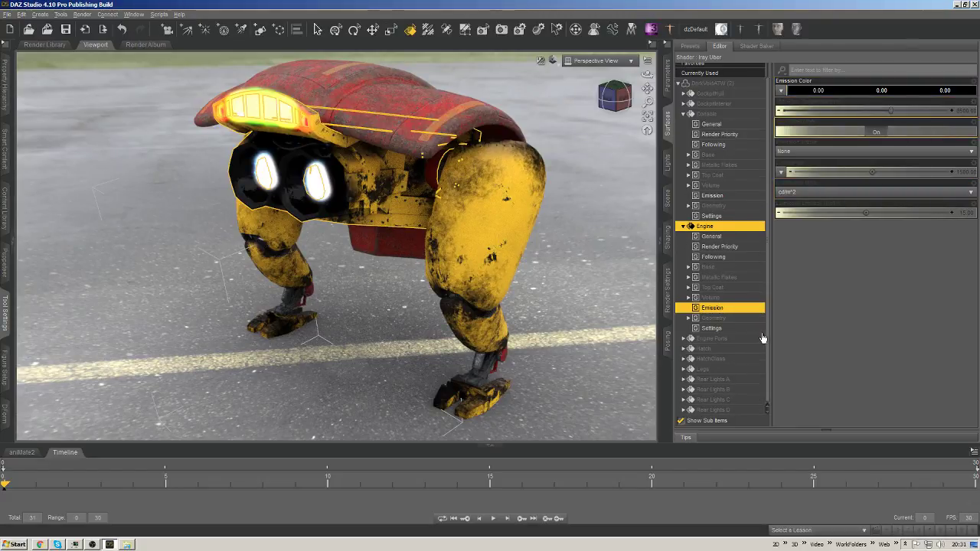
pyautogui.click(723, 380)
pyautogui.keyDown('ctrl'); pyautogui.click(724, 389); pyautogui.keyUp('ctrl')
pyautogui.keyDown('ctrl'); pyautogui.click(723, 400); pyautogui.keyUp('ctrl')
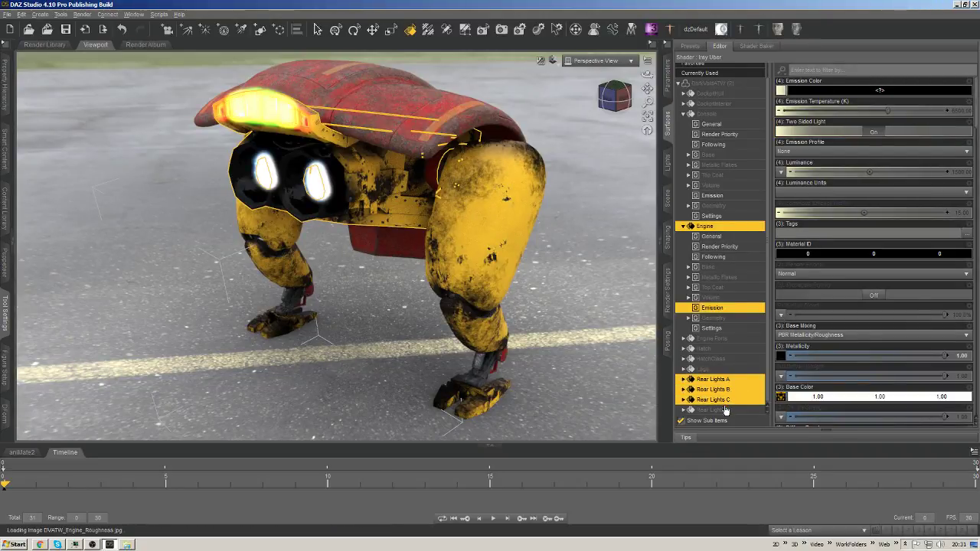
pyautogui.keyDown('ctrl'); pyautogui.click(726, 410); pyautogui.keyUp('ctrl')
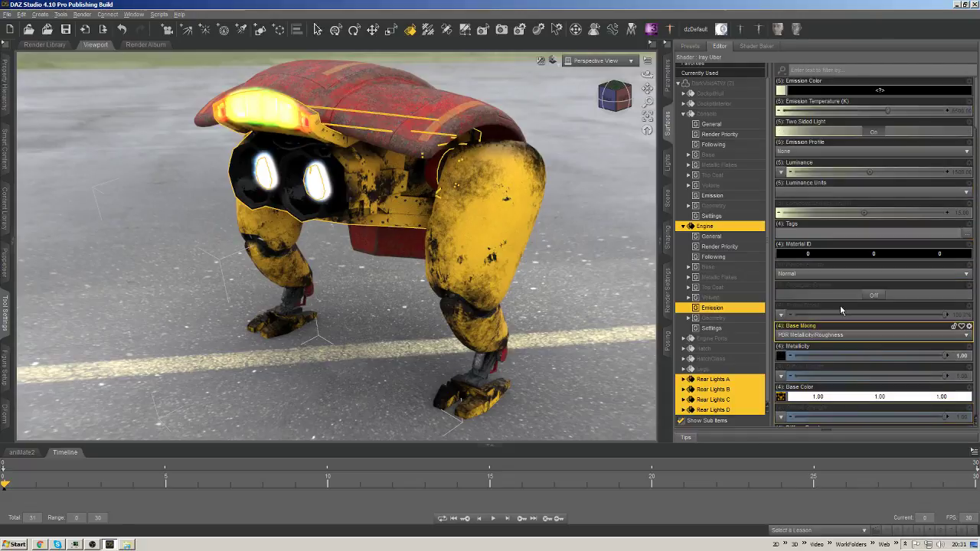
# Try DVATW_Engine_BaseColor.jpg from the DarkVoidATW_IndustrialRed folder as the Emission Color map for the selected engine and rear light surfaces.
pyautogui.click(780, 90)
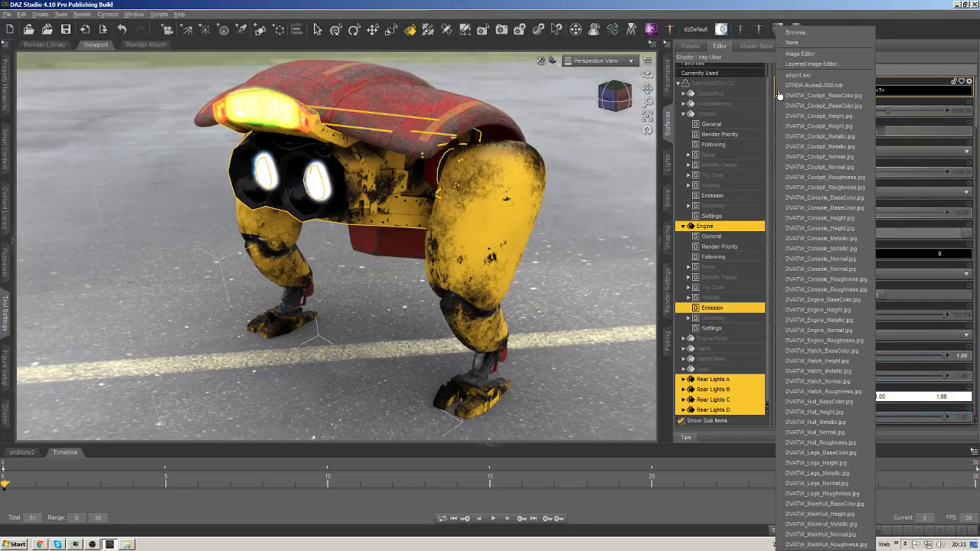
pyautogui.click(802, 34)
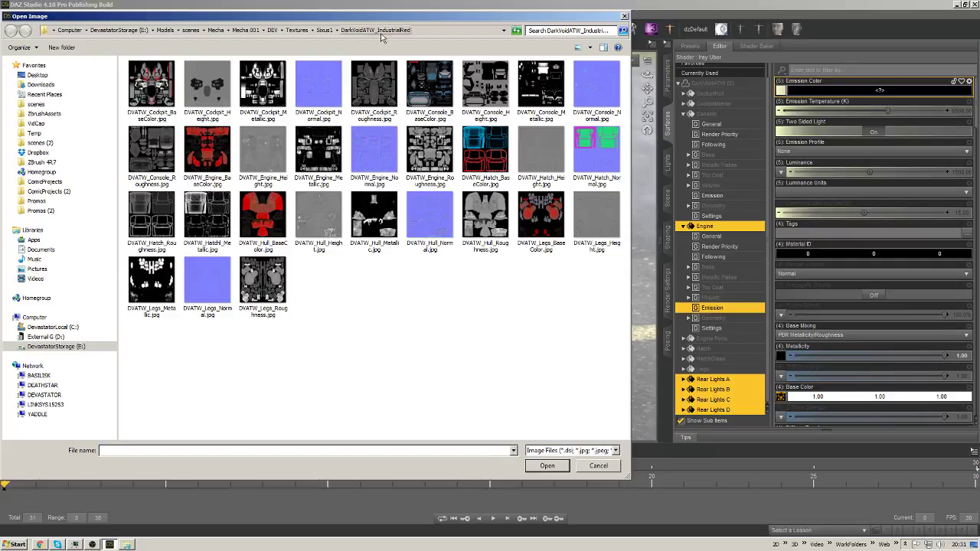
pyautogui.click(328, 31)
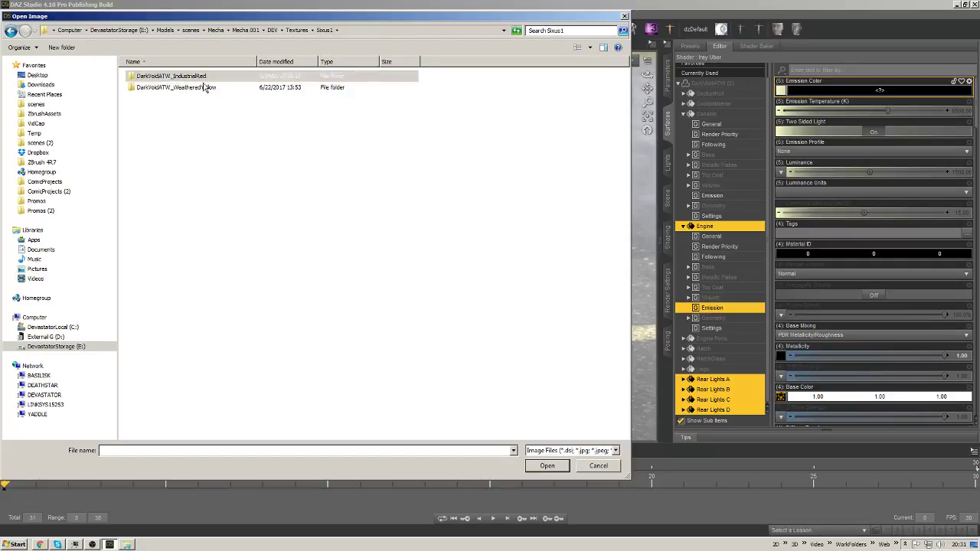
pyautogui.press('Return')
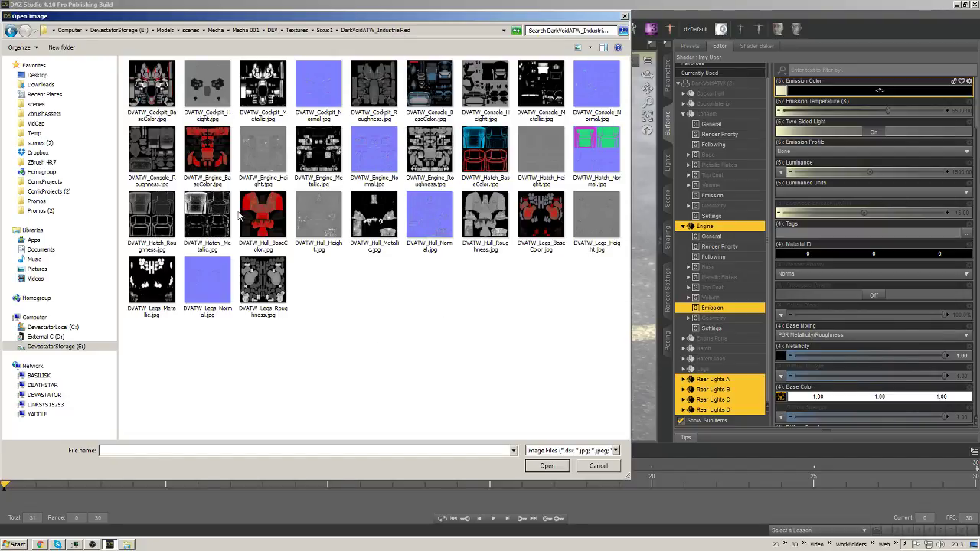
pyautogui.press('Down')
pyautogui.press('Right')
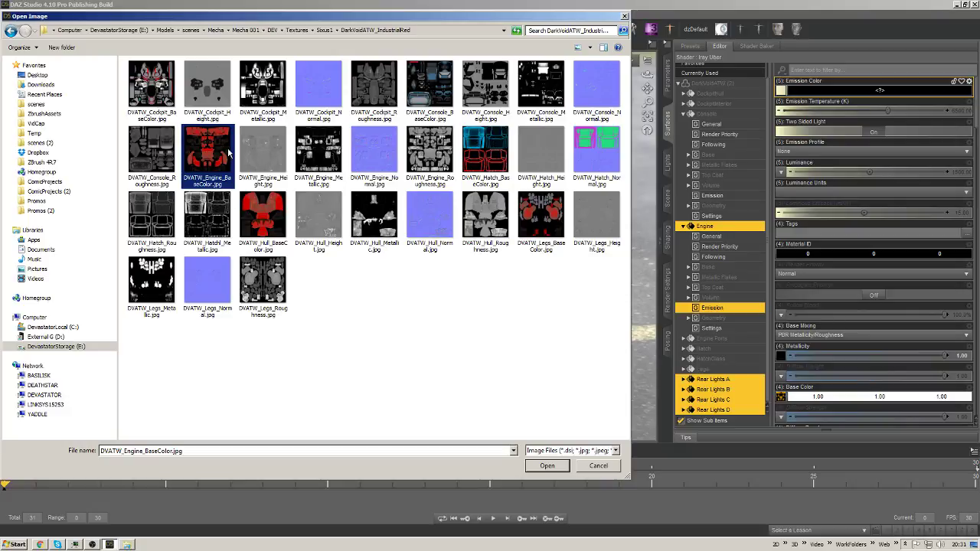
pyautogui.doubleClick(212, 151)
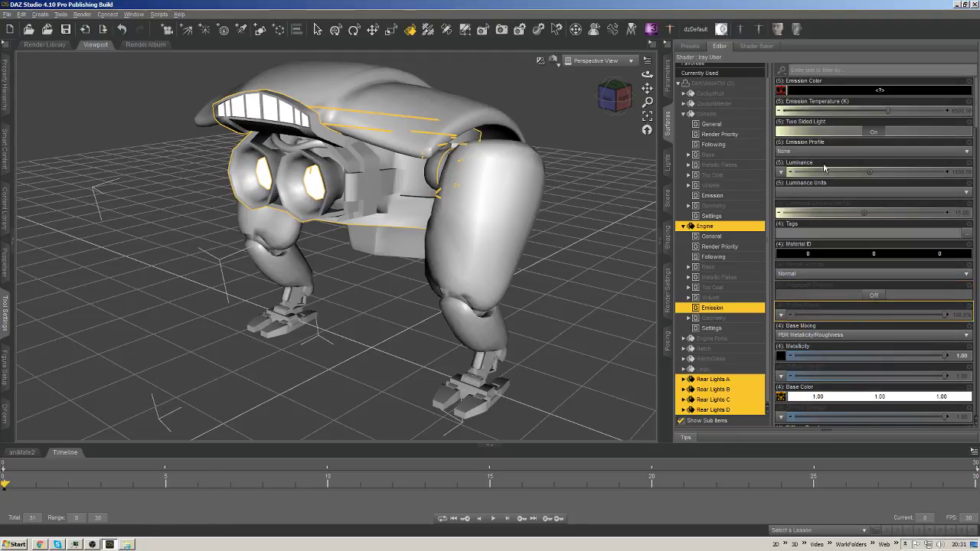
# Remove the Emission Color map from the selected Engine and Rear Lights surfaces.
pyautogui.click(780, 91)
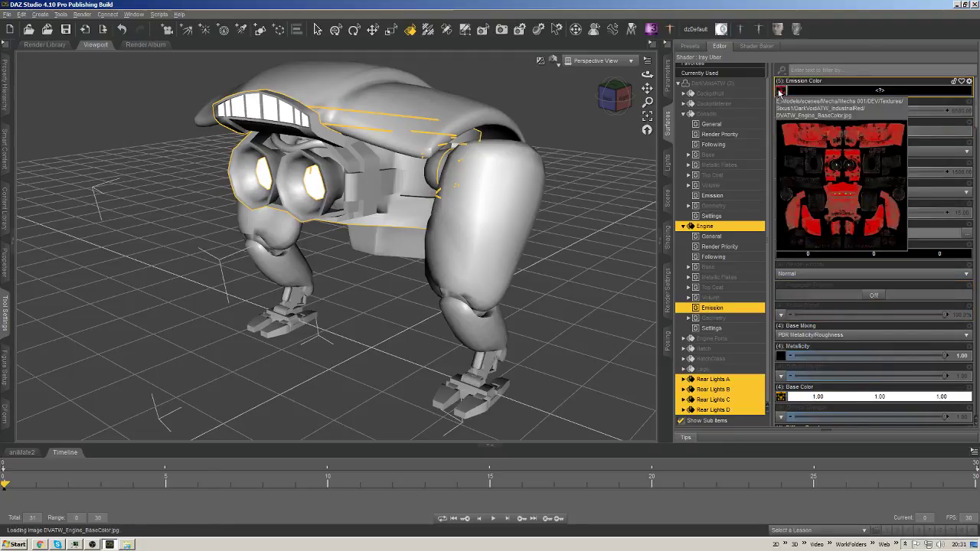
pyautogui.click(795, 38)
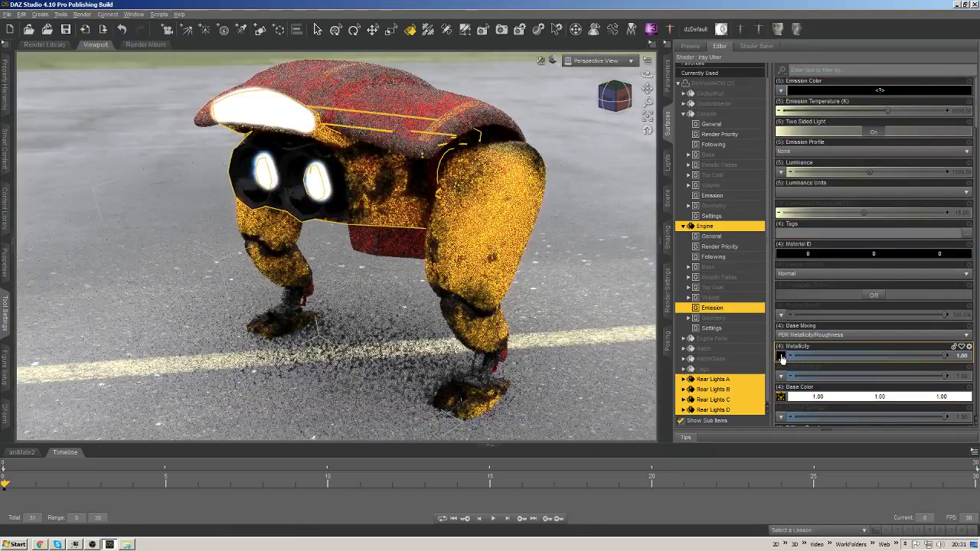
# Replace the Metallicity map of the selected Rear Lights surfaces with DVATW_Engine_Metallic.jpg from the DarkVoidATW_IndustrialRed folder.
pyautogui.click(782, 358)
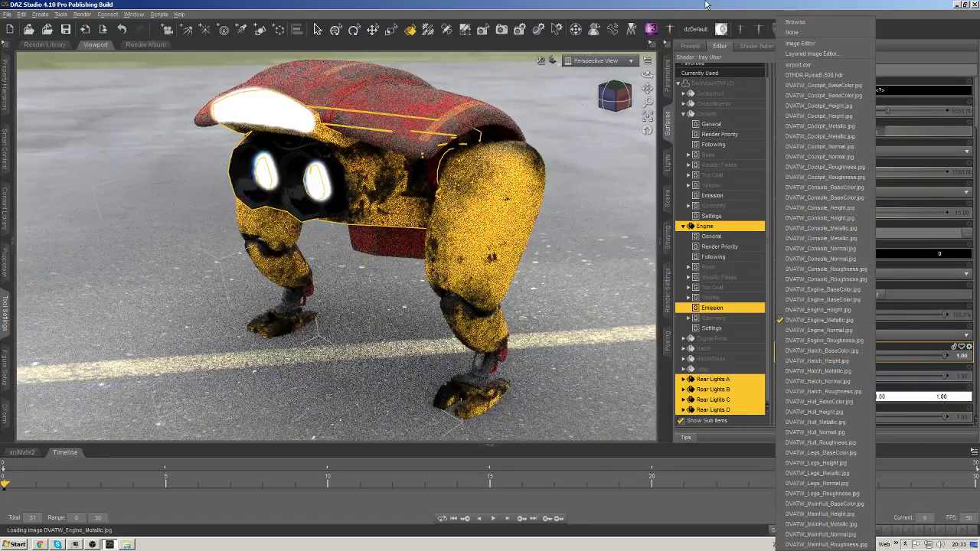
pyautogui.click(705, 5)
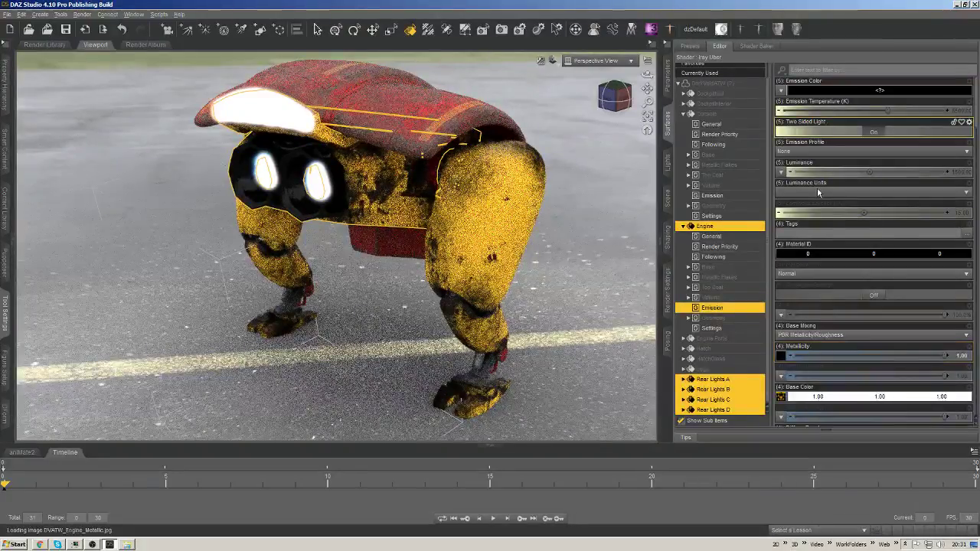
pyautogui.click(782, 356)
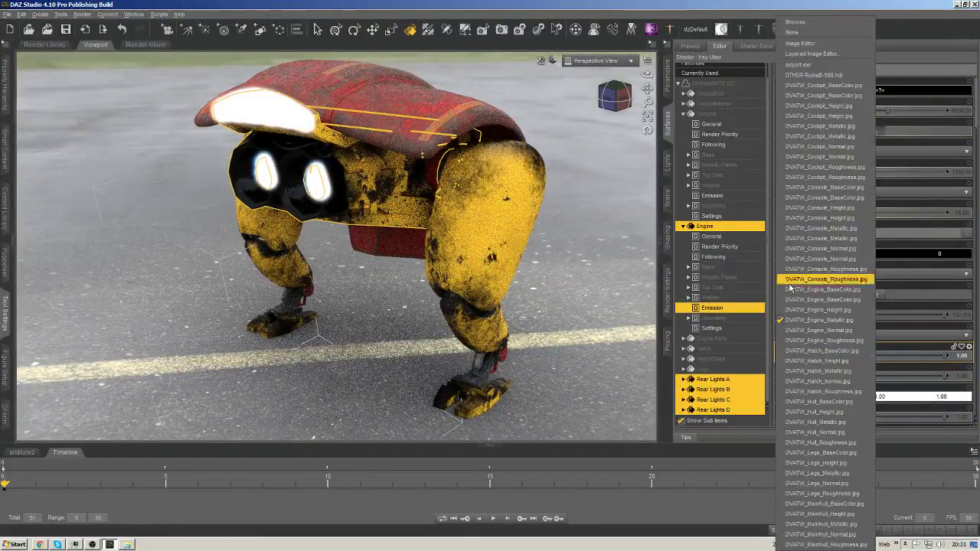
pyautogui.click(807, 5)
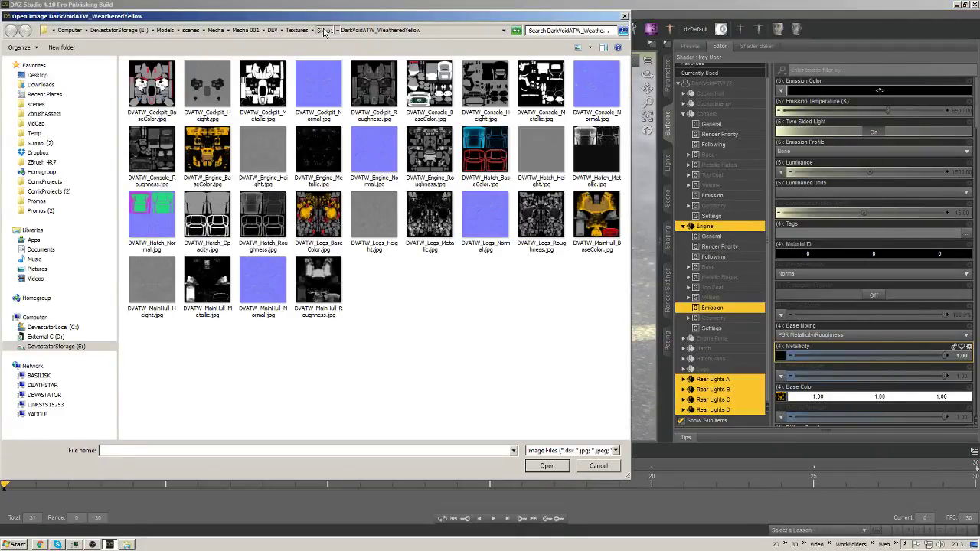
pyautogui.click(324, 31)
pyautogui.doubleClick(168, 70)
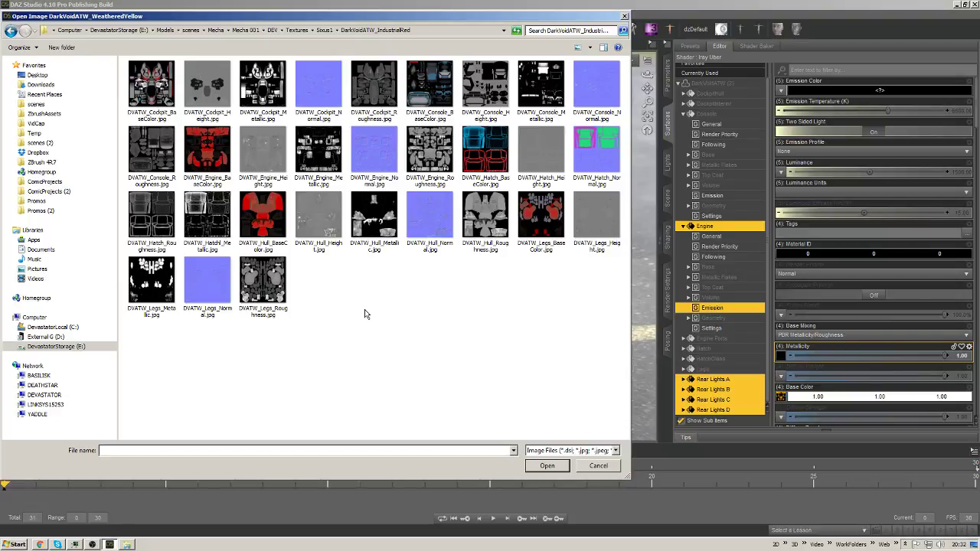
pyautogui.doubleClick(326, 152)
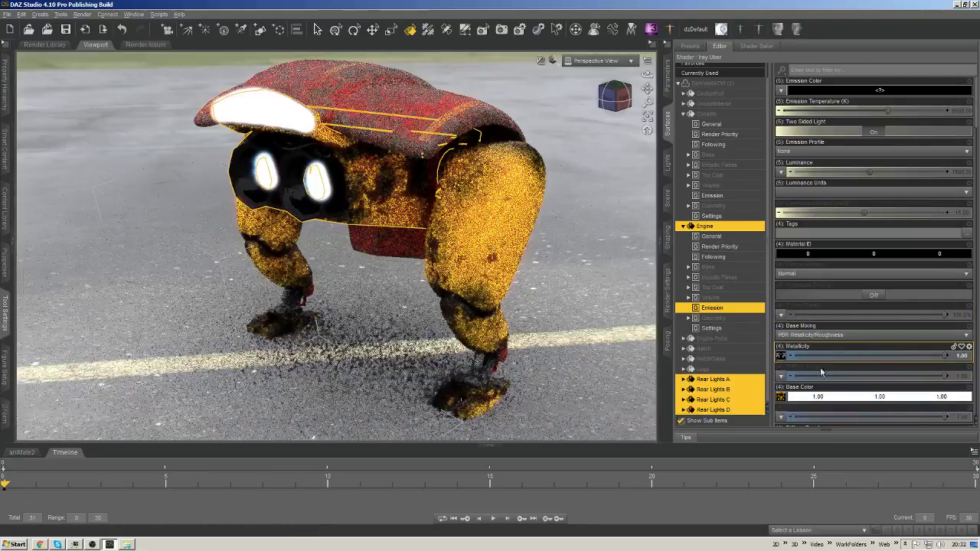
# Replace the Base Color map of the selected Rear Lights surfaces with DVATW_Engine_BaseColor.jpg from the DarkVoidATW_IndustrialRed folder.
pyautogui.click(782, 397)
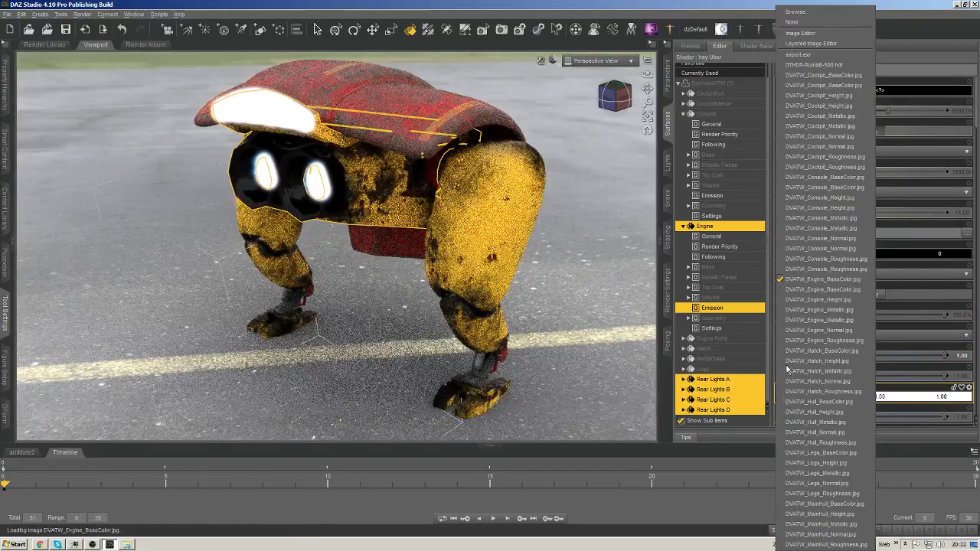
pyautogui.click(815, 19)
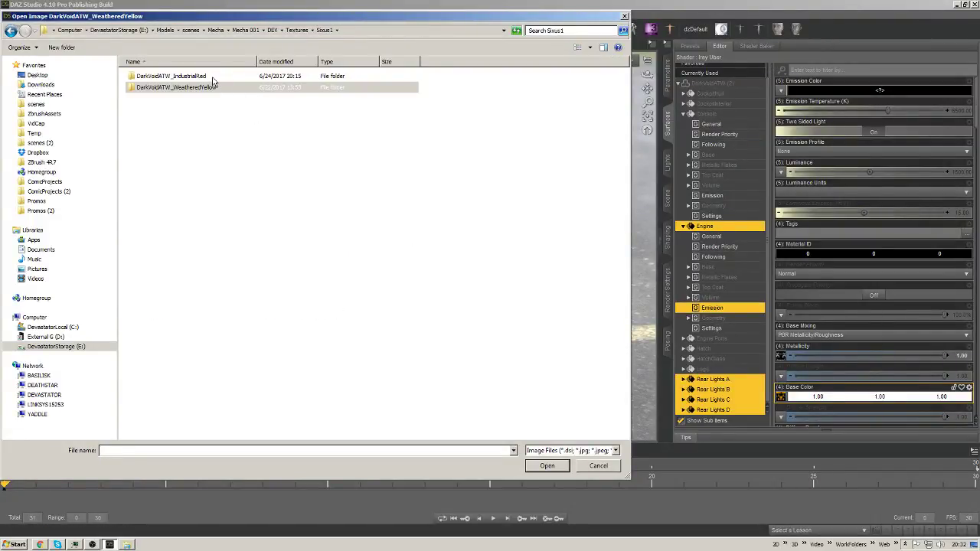
pyautogui.doubleClick(203, 80)
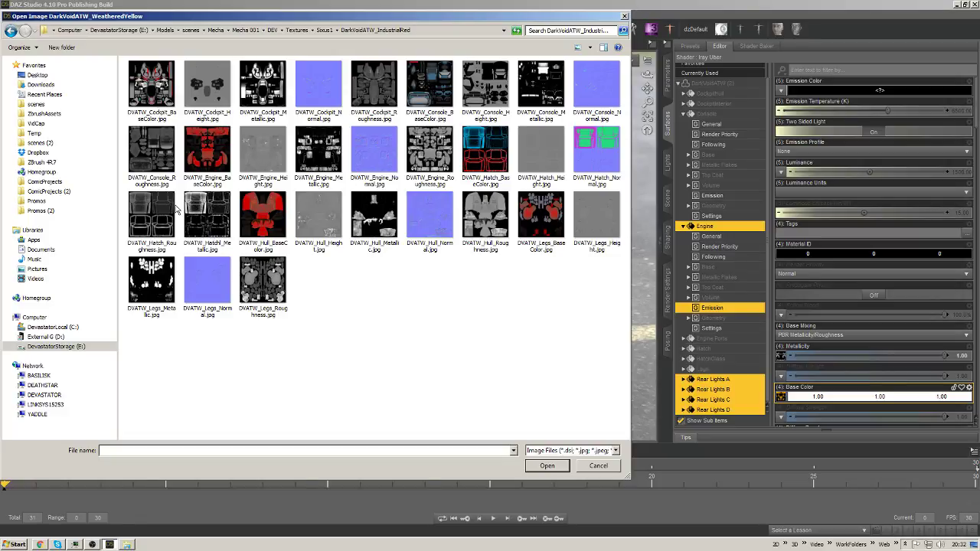
pyautogui.doubleClick(215, 157)
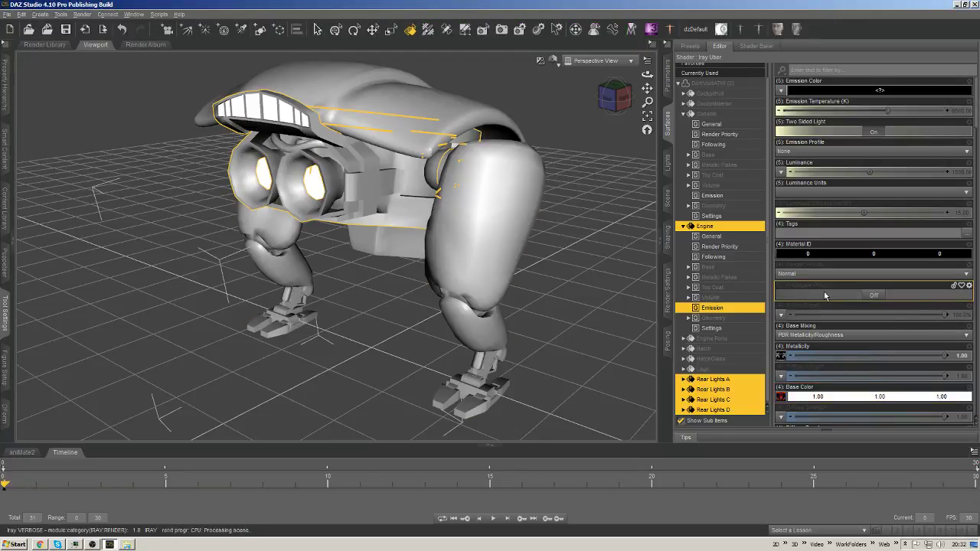
# Compare the Metallicity and Base Color maps of the Rear Lights A and Engine Ports surfaces, ending with Engine Ports selected.
pyautogui.scroll(-9, 825, 295)
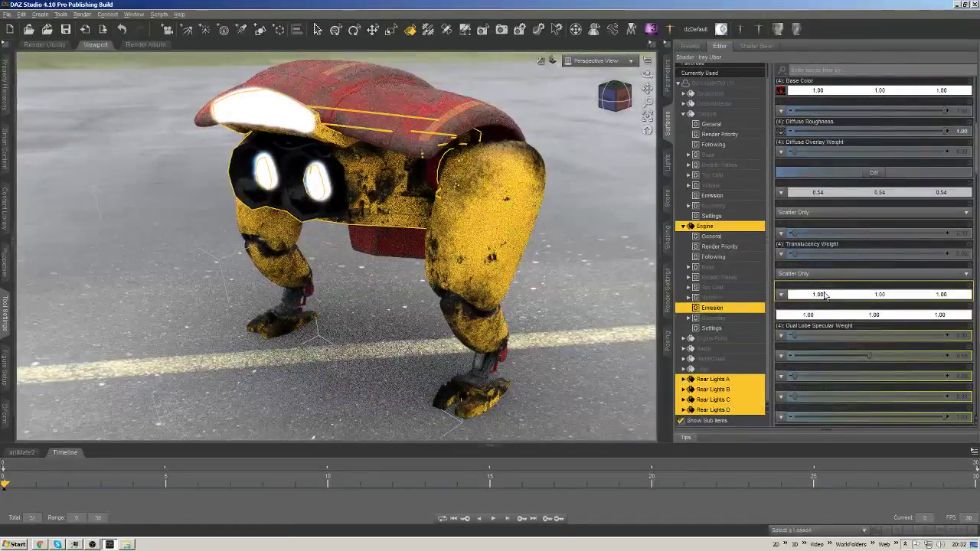
pyautogui.scroll(5, 825, 295)
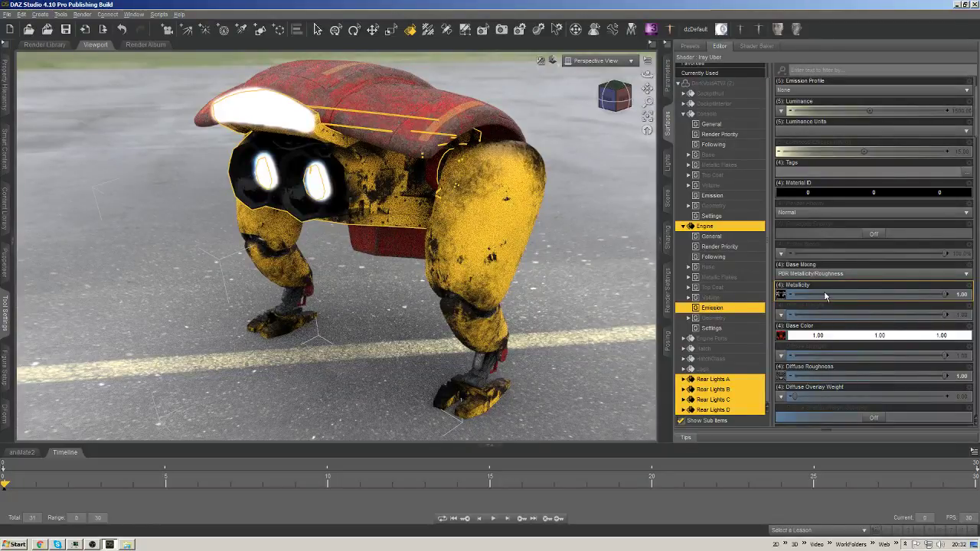
pyautogui.scroll(2, 825, 295)
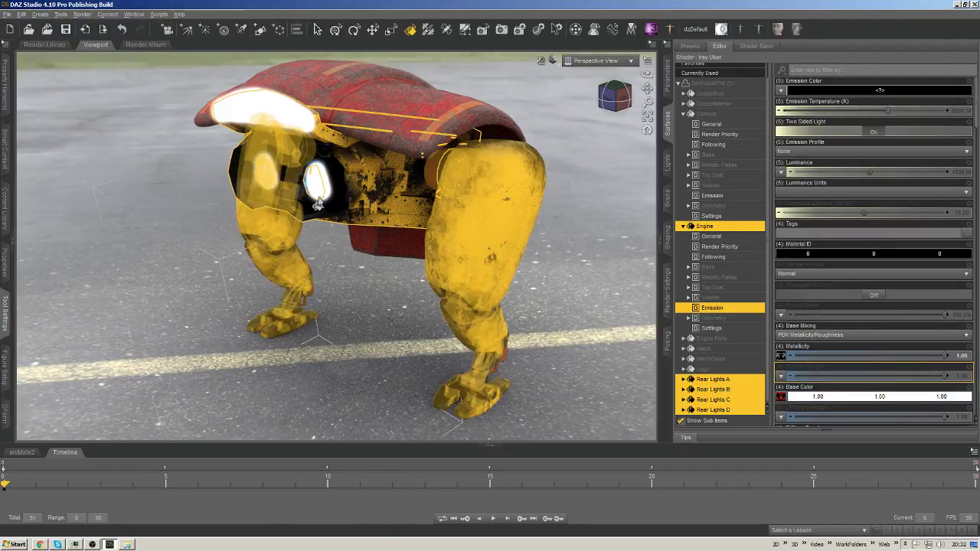
pyautogui.click(374, 196)
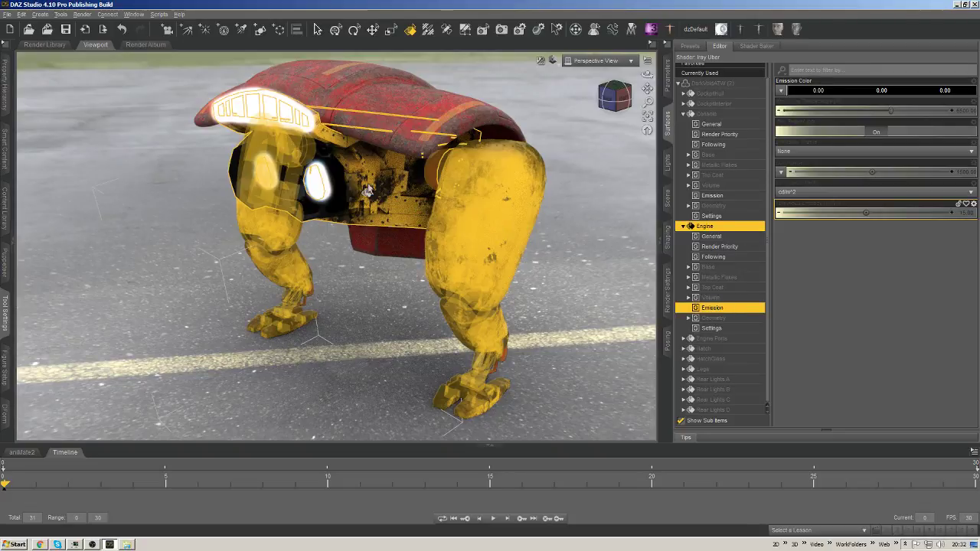
pyautogui.click(713, 380)
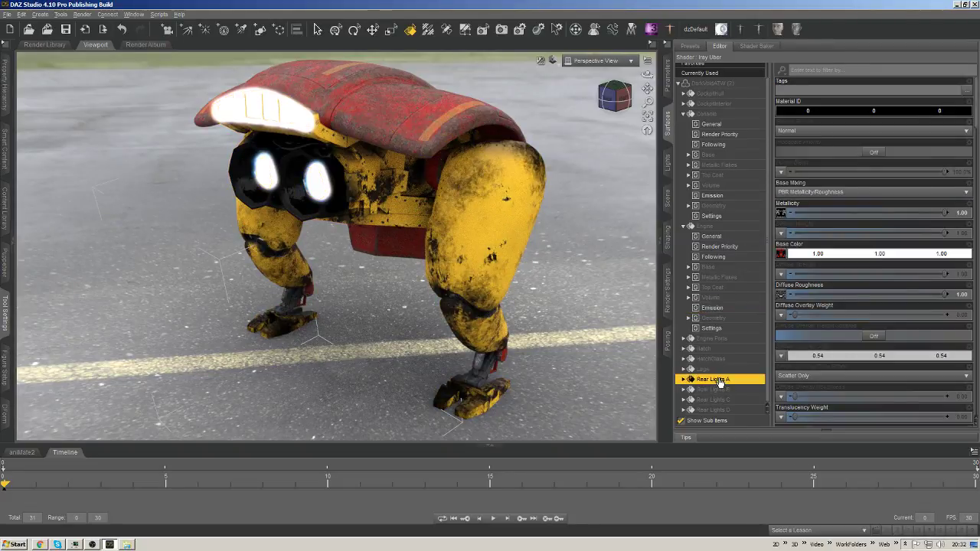
pyautogui.click(719, 340)
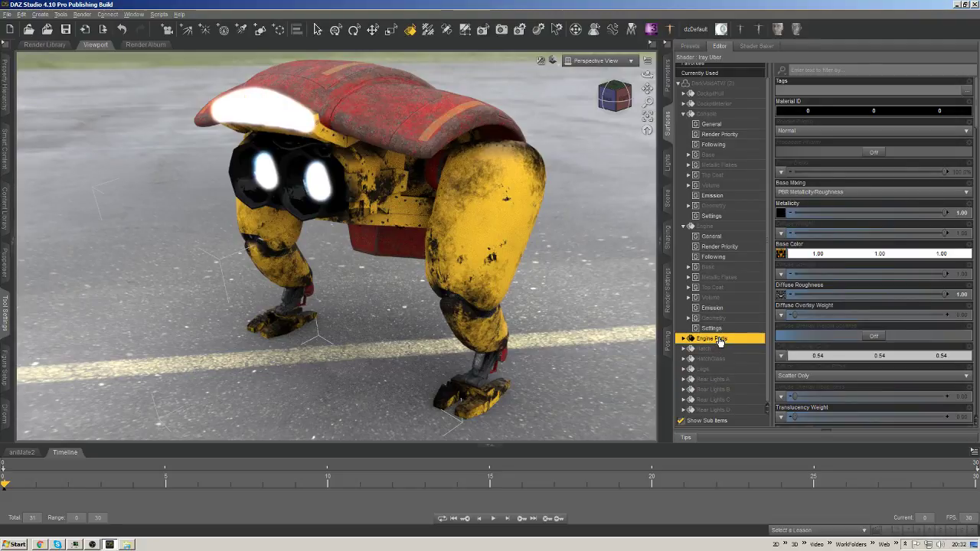
pyautogui.click(782, 254)
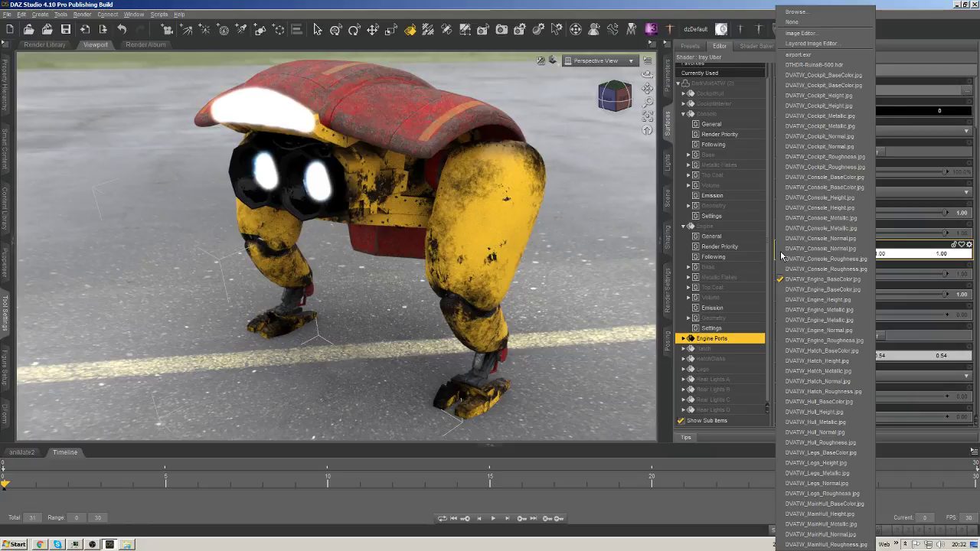
pyautogui.click(722, 387)
pyautogui.click(722, 383)
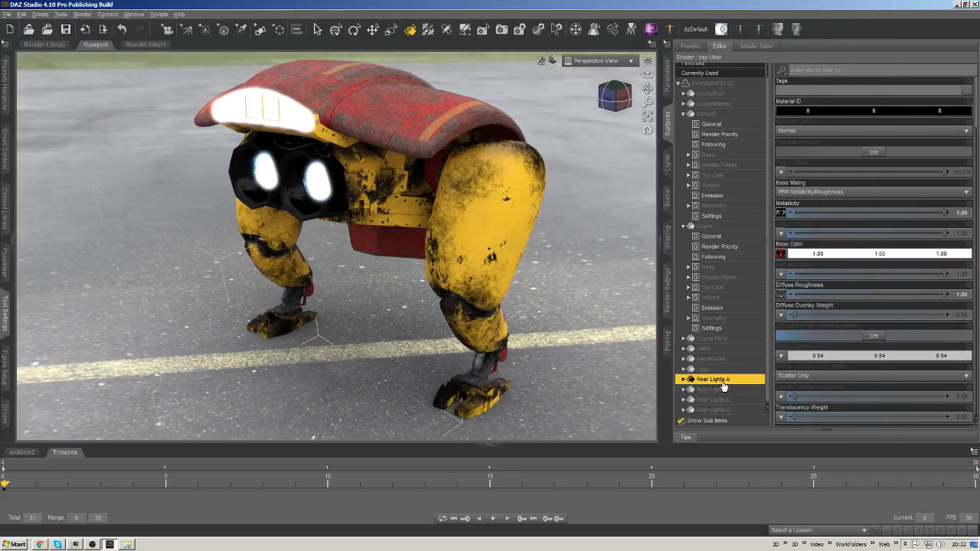
pyautogui.rightClick(722, 386)
pyautogui.click(733, 387)
pyautogui.click(712, 339)
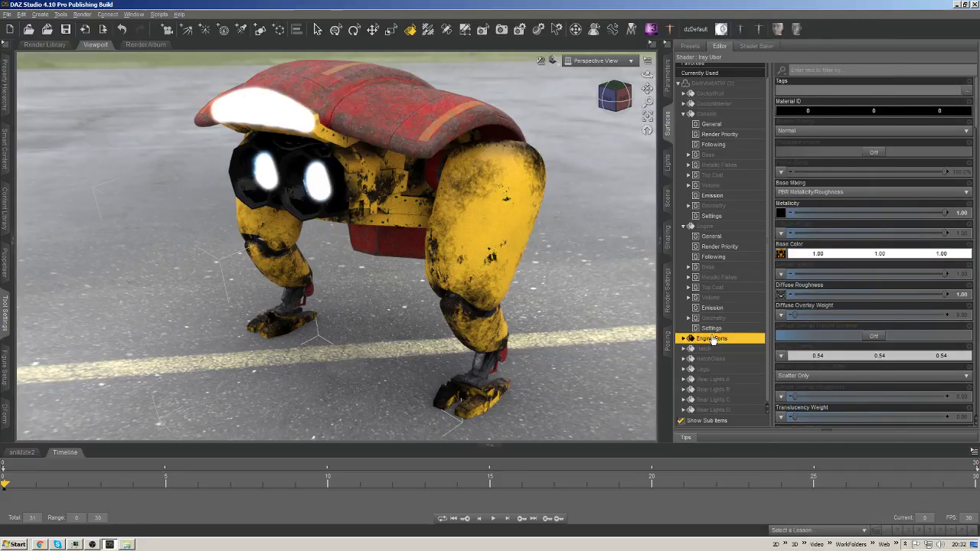
# Paste the copied surface settings onto the Engine Ports and Engine surfaces of the walker.
pyautogui.rightClick(731, 341)
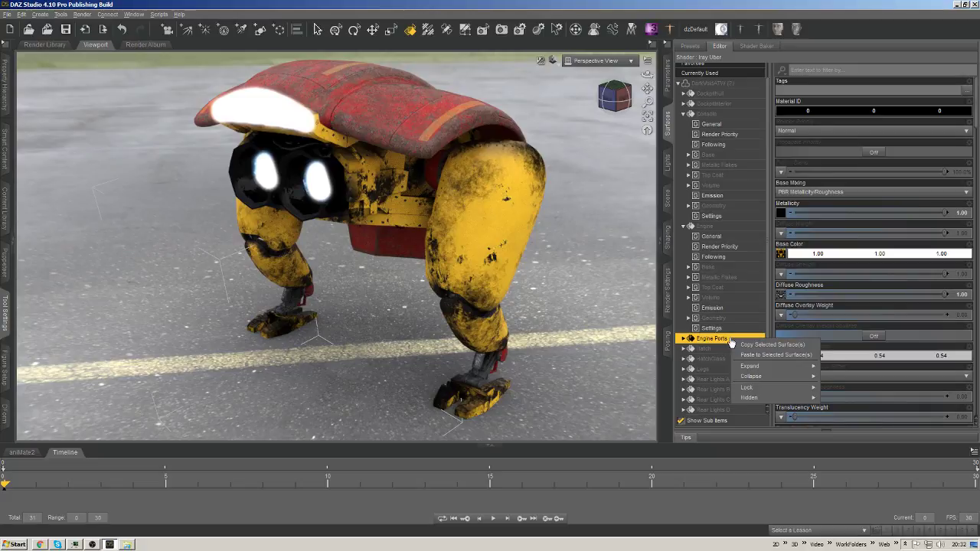
pyautogui.click(754, 356)
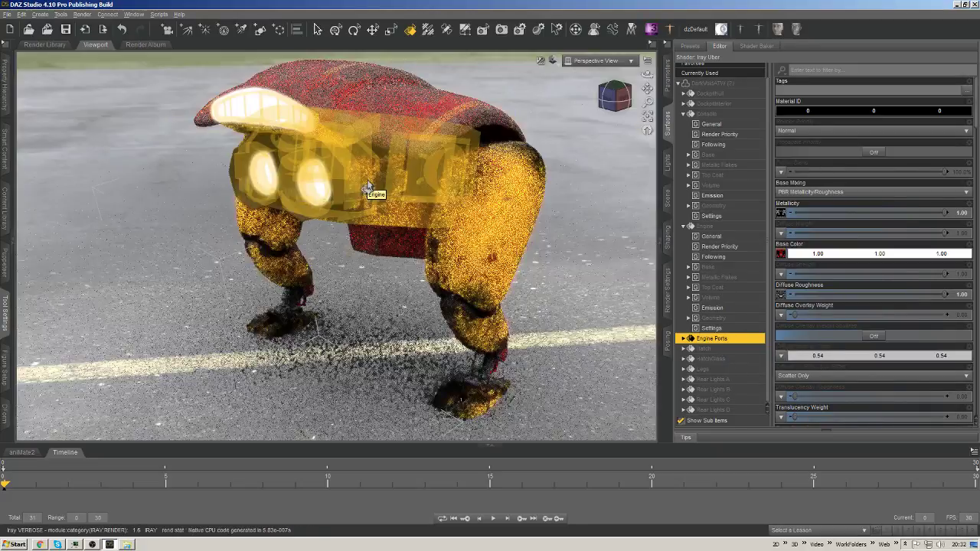
pyautogui.click(368, 188)
pyautogui.rightClick(708, 228)
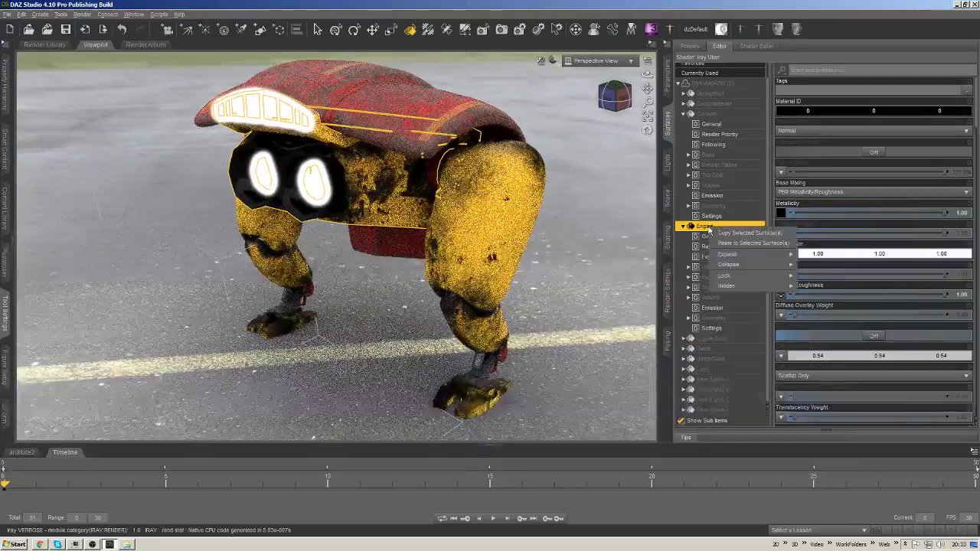
pyautogui.click(754, 243)
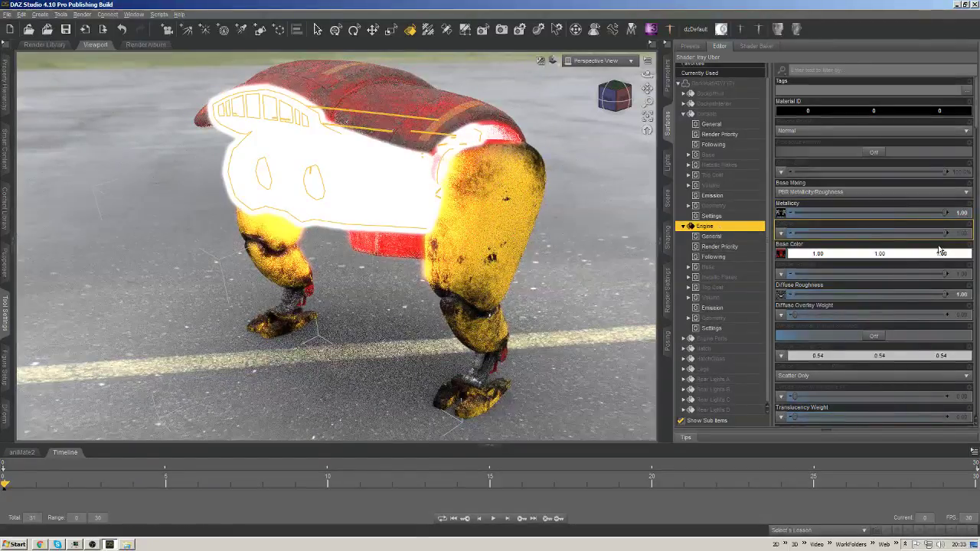
# Set the Engine surface's Emission Color to black.
pyautogui.scroll(-2, 930, 198)
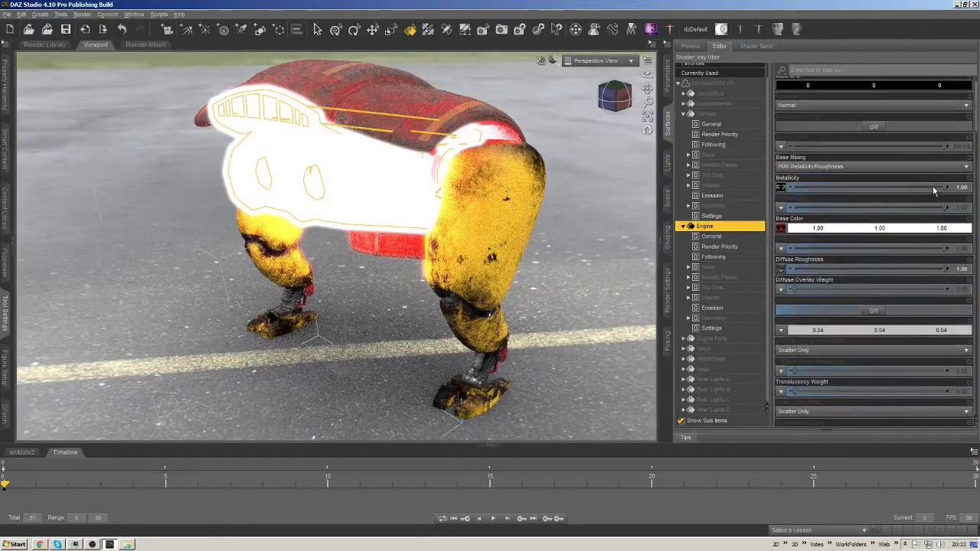
pyautogui.scroll(-10, 930, 192)
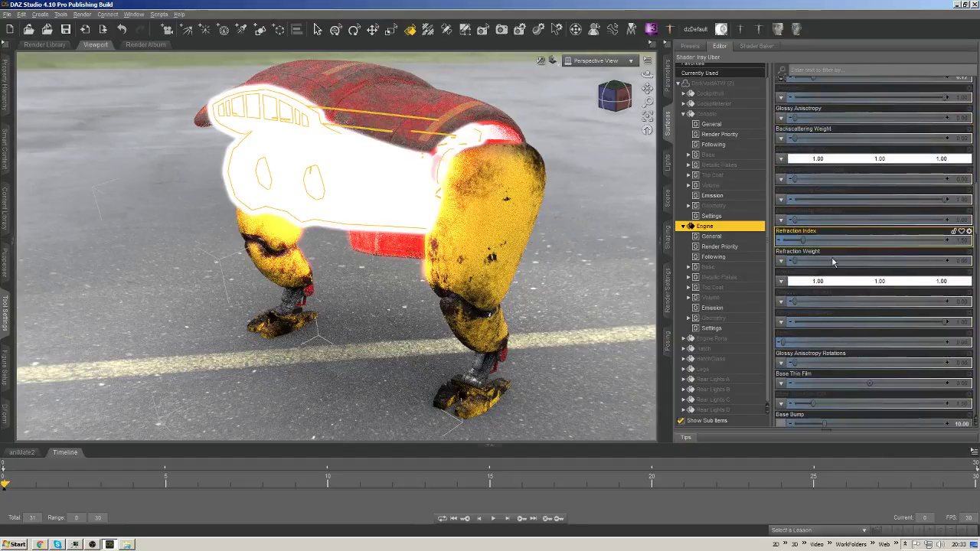
pyautogui.scroll(-10, 829, 324)
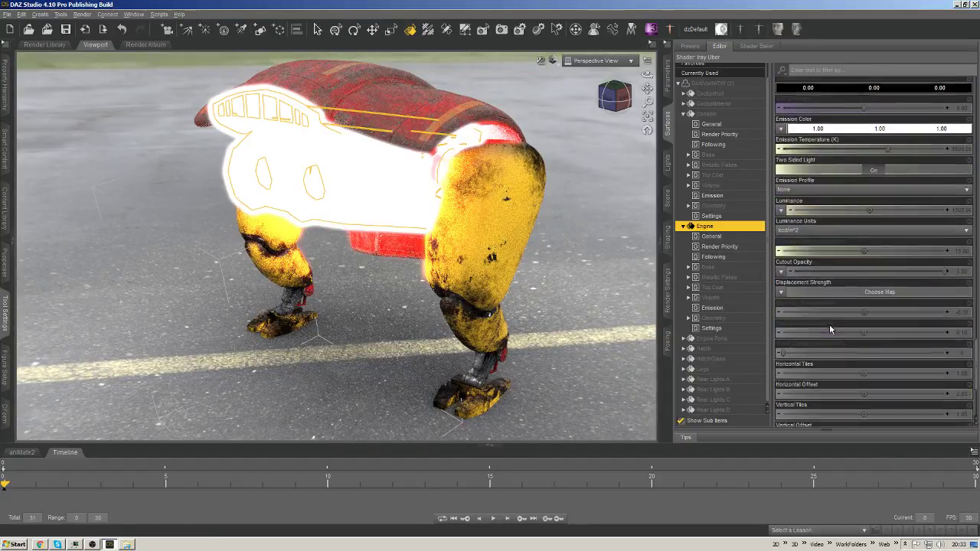
pyautogui.scroll(8, 829, 324)
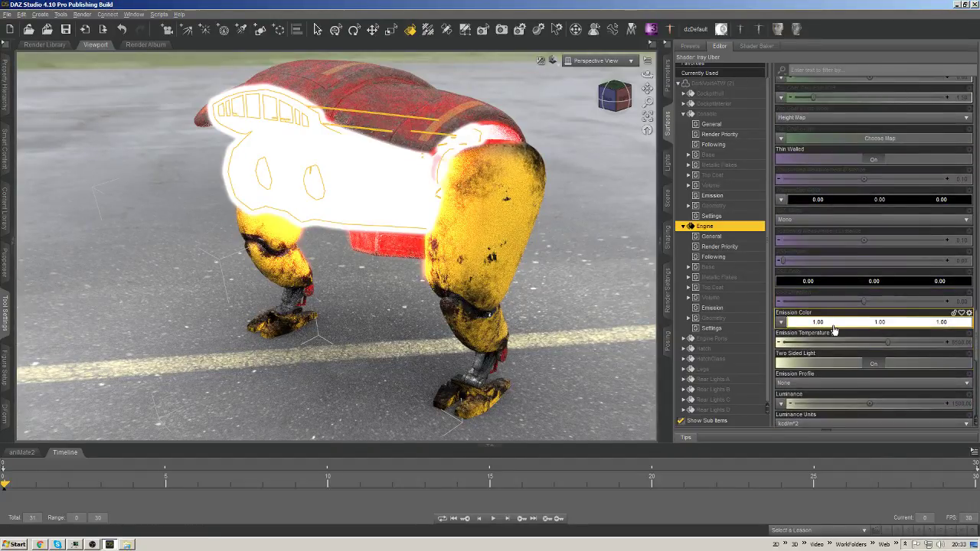
pyautogui.click(834, 325)
pyautogui.moveTo(605, 257); pyautogui.dragTo(610, 337)
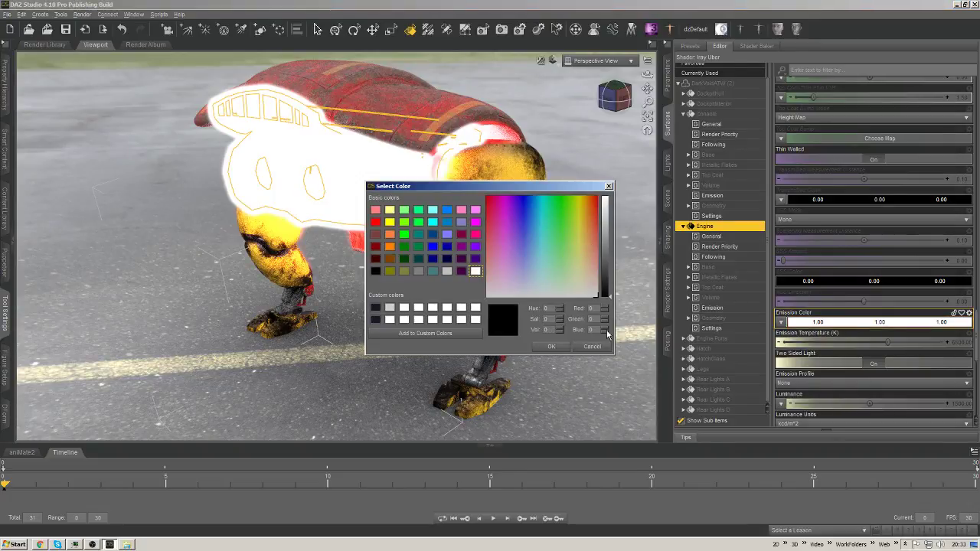
pyautogui.click(552, 346)
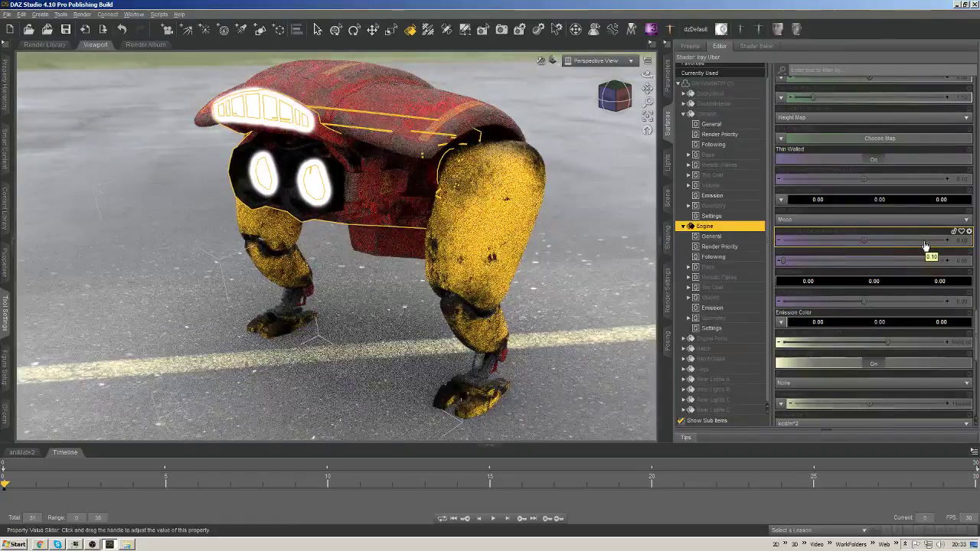
# Inspect the walker from the front and side, selecting its Legs and CockpitHull surfaces to identify them.
pyautogui.scroll(2, 849, 167)
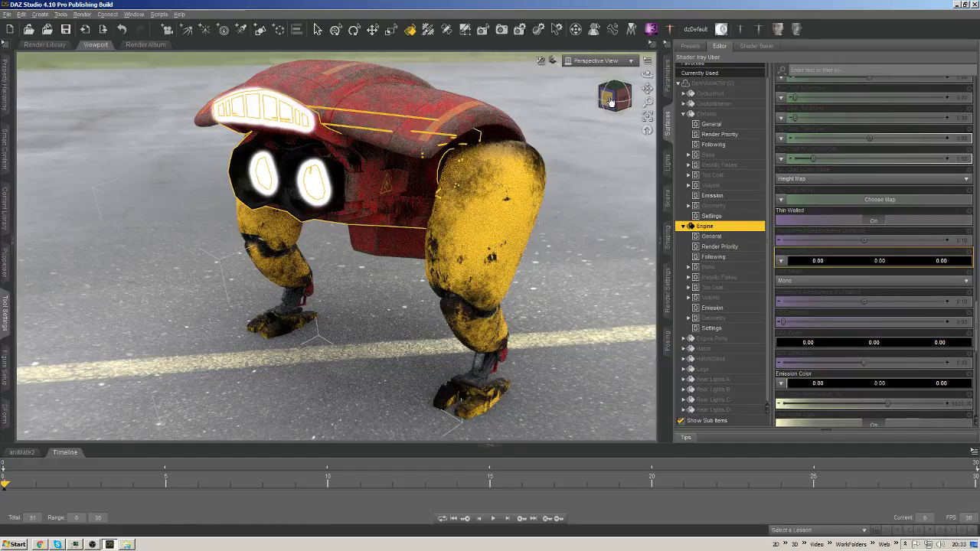
pyautogui.moveTo(609, 98); pyautogui.dragTo(621, 154)
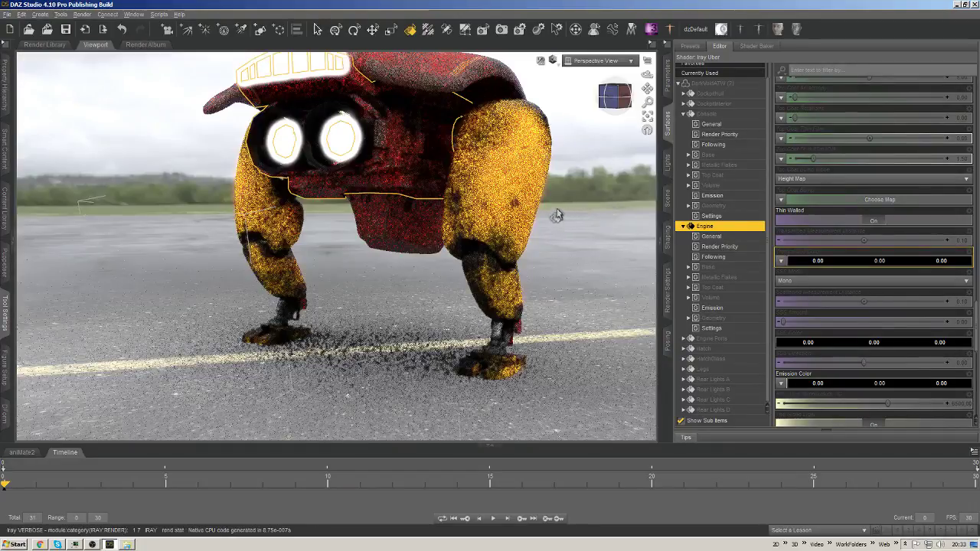
pyautogui.click(529, 193)
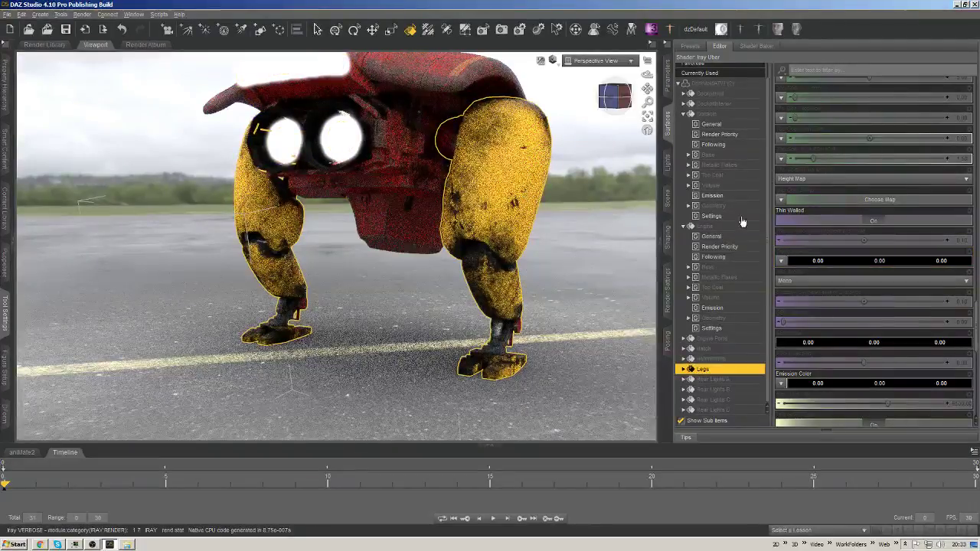
pyautogui.moveTo(606, 98); pyautogui.dragTo(636, 105)
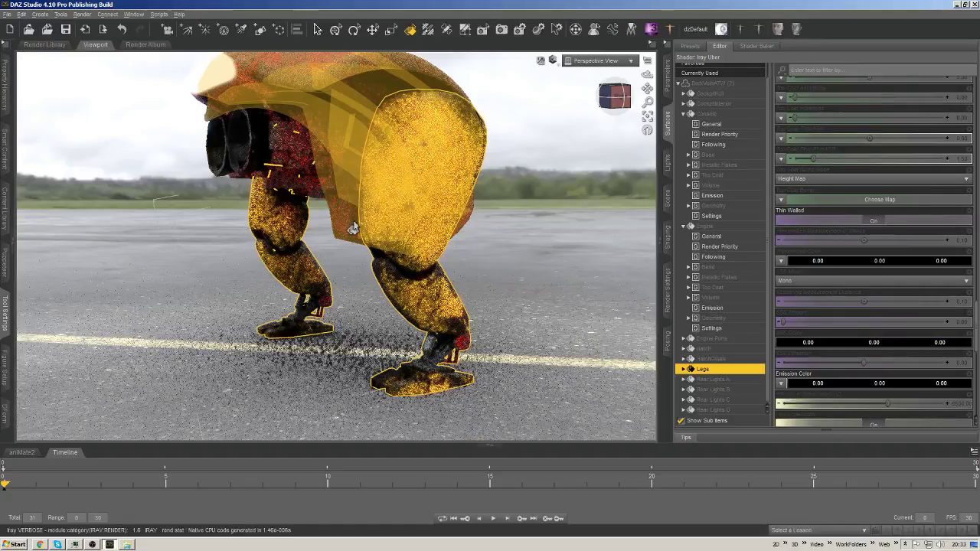
pyautogui.click(352, 228)
pyautogui.rightClick(349, 228)
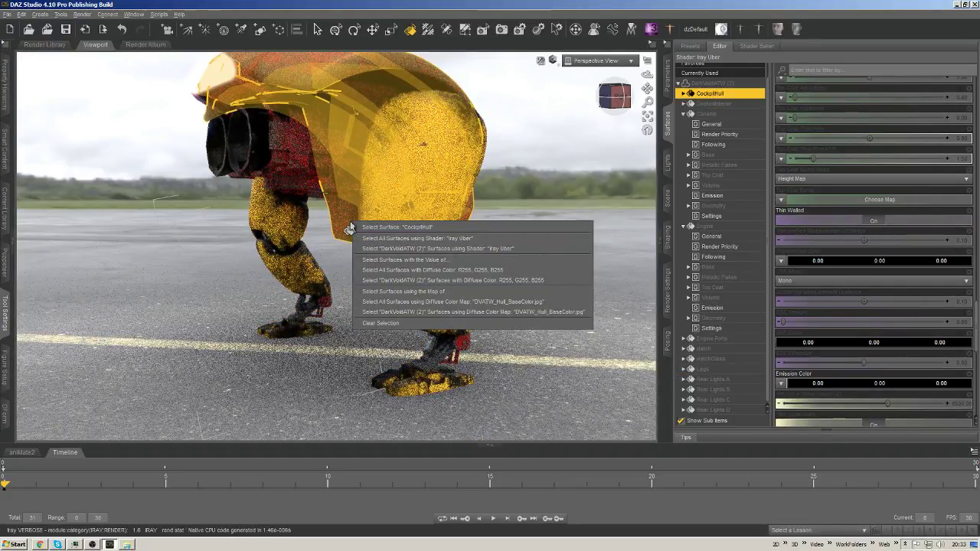
pyautogui.click(358, 229)
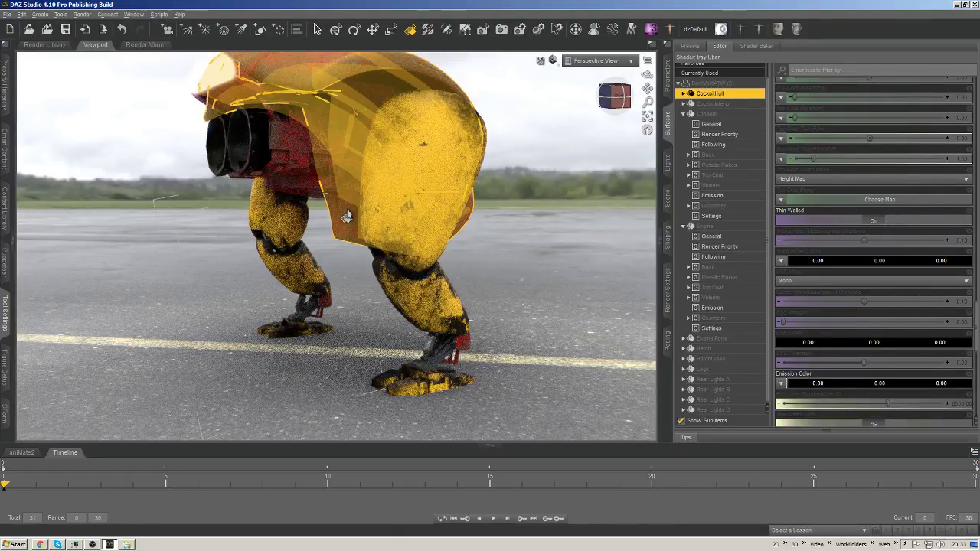
pyautogui.click(948, 152)
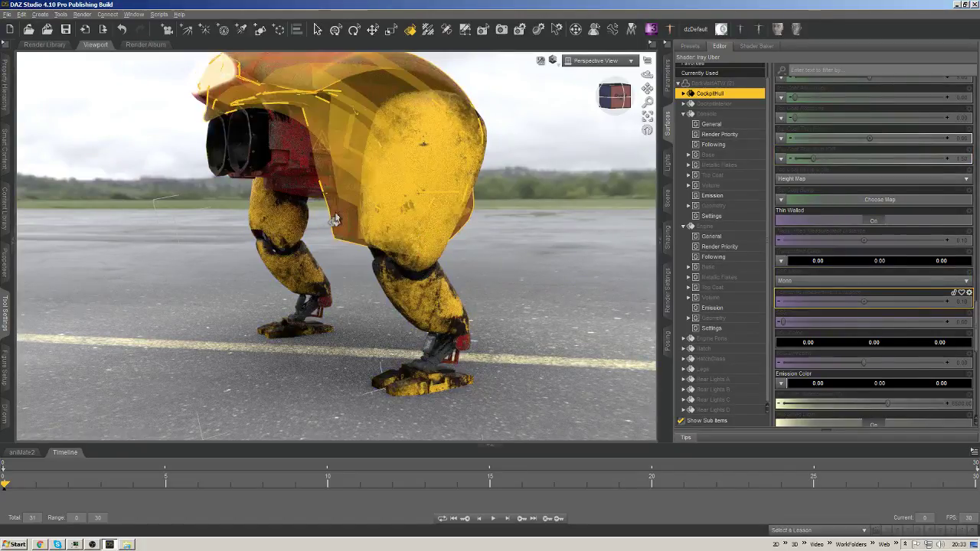
# Select the walker's Engine surface and copy its surface settings.
pyautogui.click(319, 166)
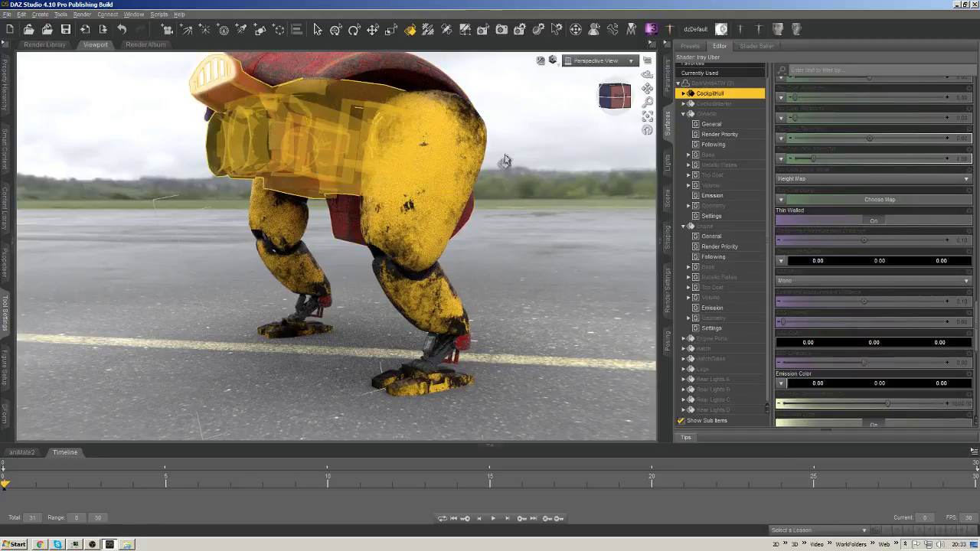
pyautogui.rightClick(735, 230)
pyautogui.click(773, 234)
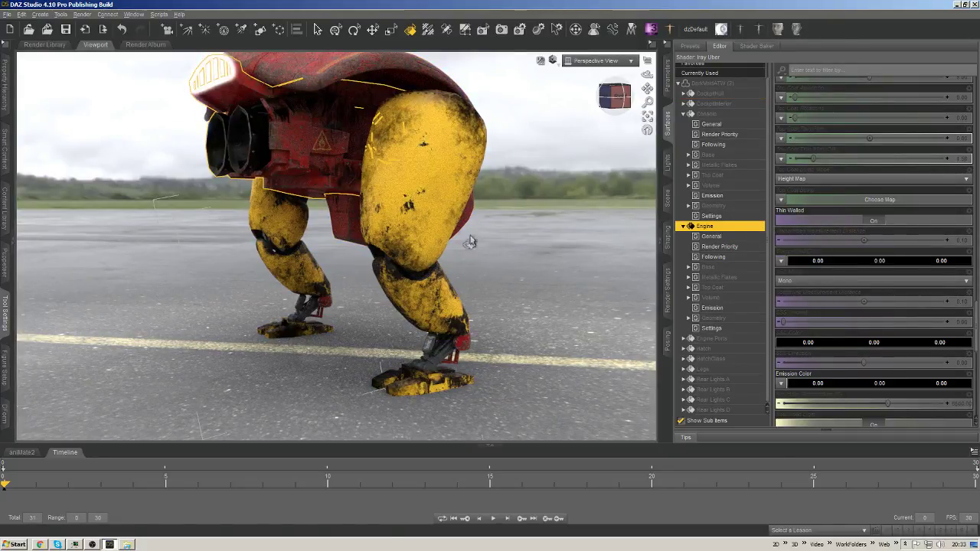
# Find the surfaces using DVATW_Legs_BaseColor.jpg and paste the copied Engine settings onto the Legs surface of DarkVoidATW (2).
pyautogui.click(435, 209)
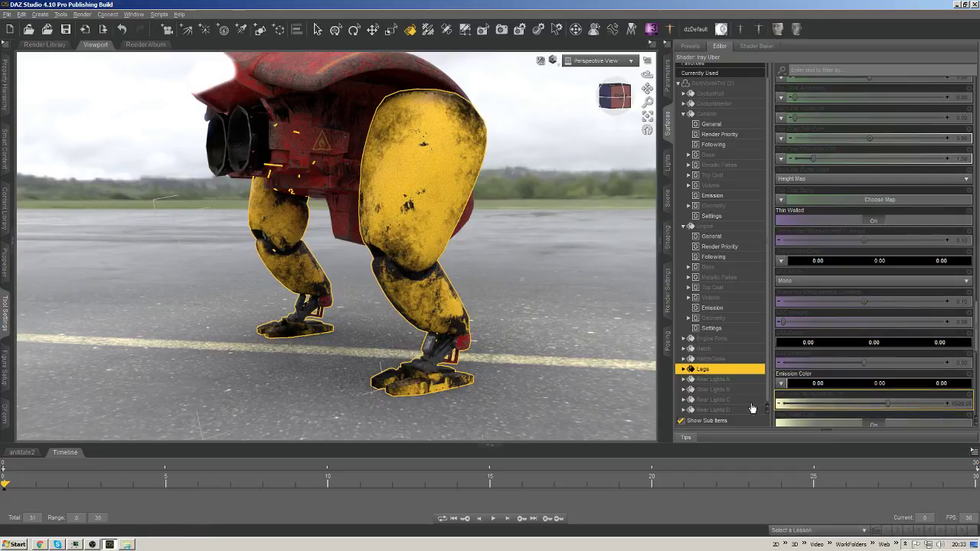
pyautogui.rightClick(429, 316)
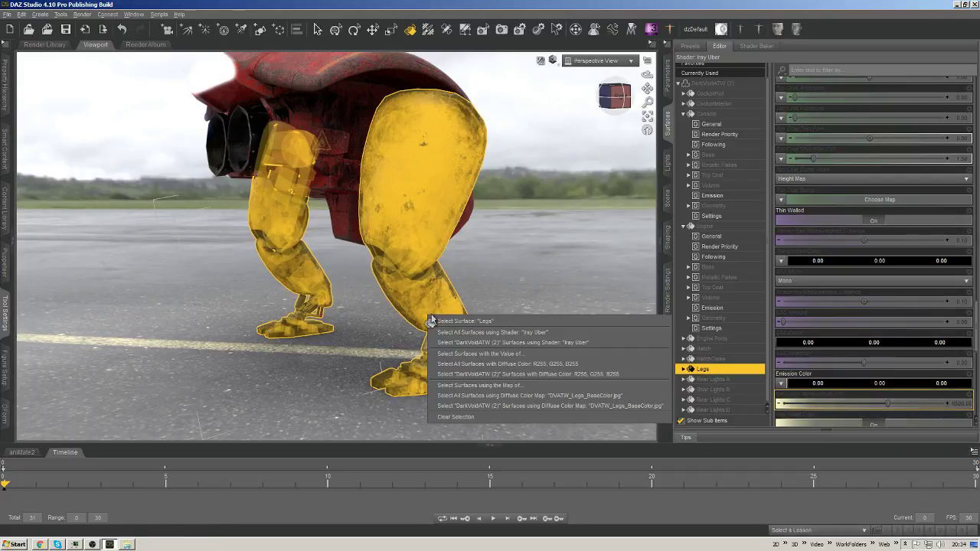
pyautogui.click(474, 396)
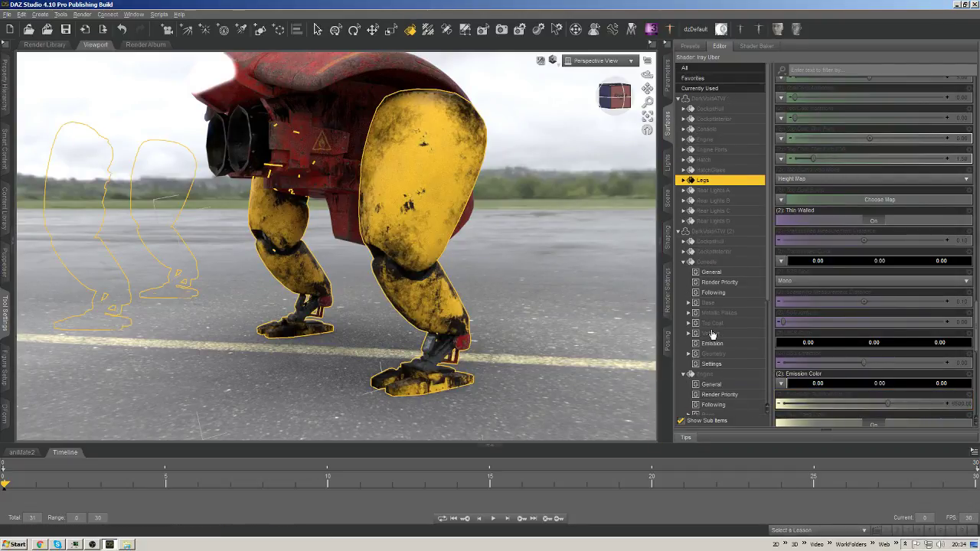
pyautogui.scroll(-5, 712, 335)
pyautogui.scroll(5, 712, 335)
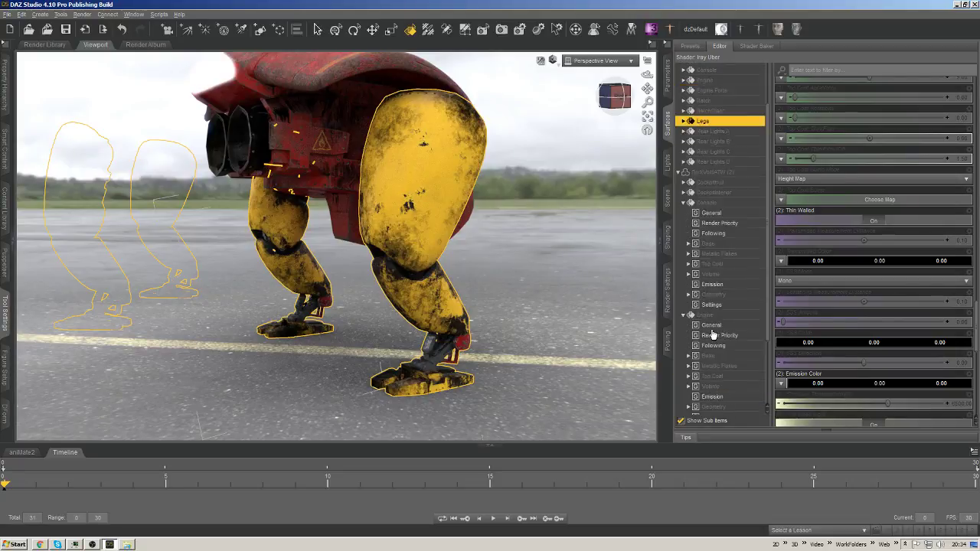
pyautogui.scroll(-5, 713, 334)
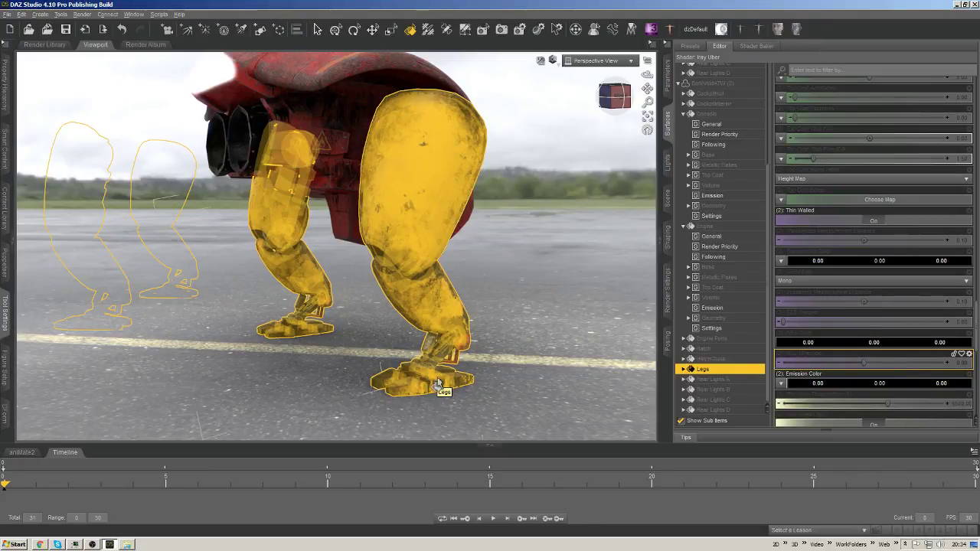
pyautogui.rightClick(725, 372)
pyautogui.click(739, 386)
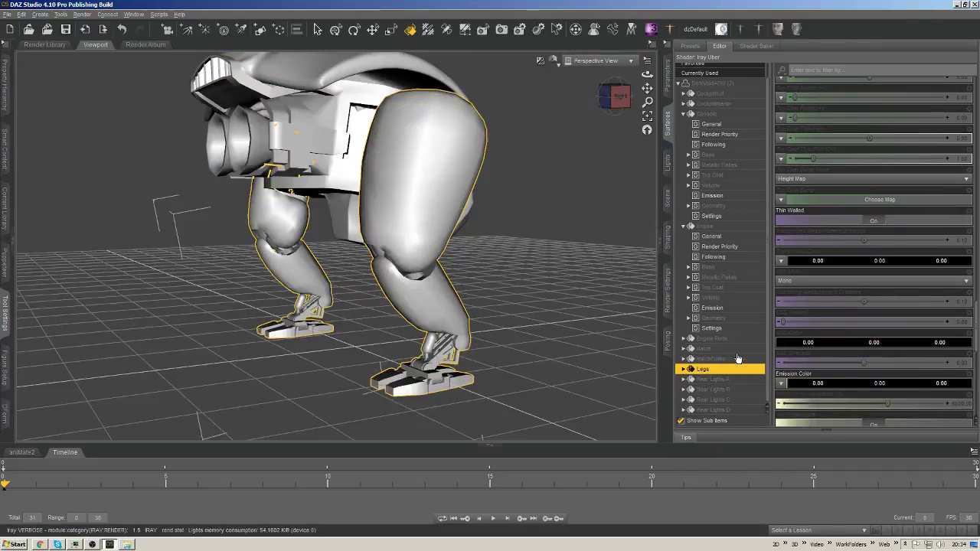
# Load DVATW_Legs_BaseColor.jpg from the DarkVoidATW_IndustrialRed folder as the Legs surface's Metallicity map.
pyautogui.scroll(6, 815, 313)
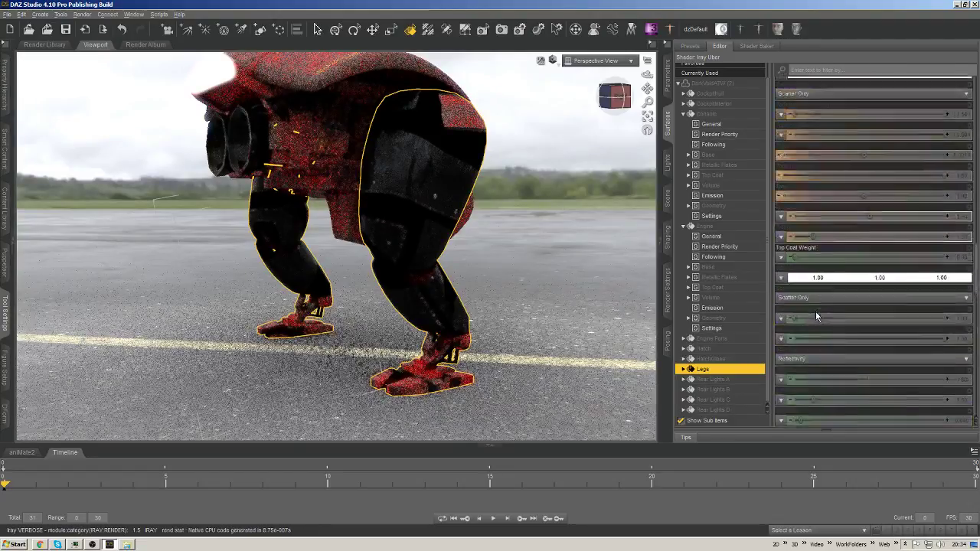
pyautogui.scroll(5, 817, 308)
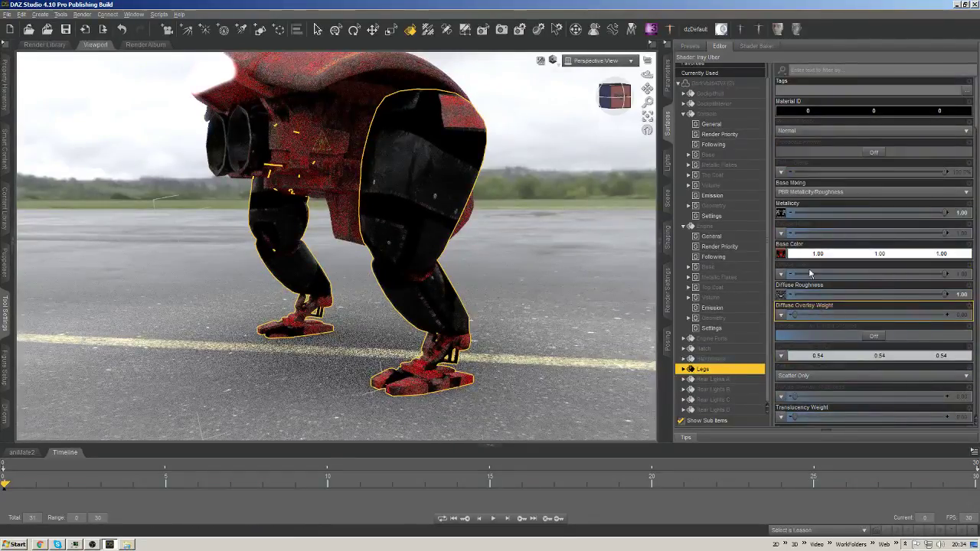
pyautogui.click(784, 215)
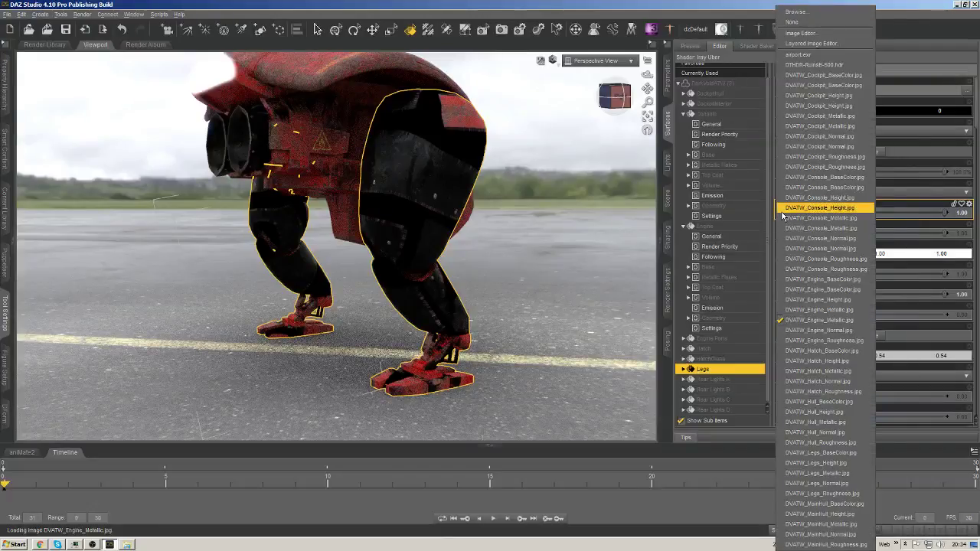
pyautogui.click(805, 14)
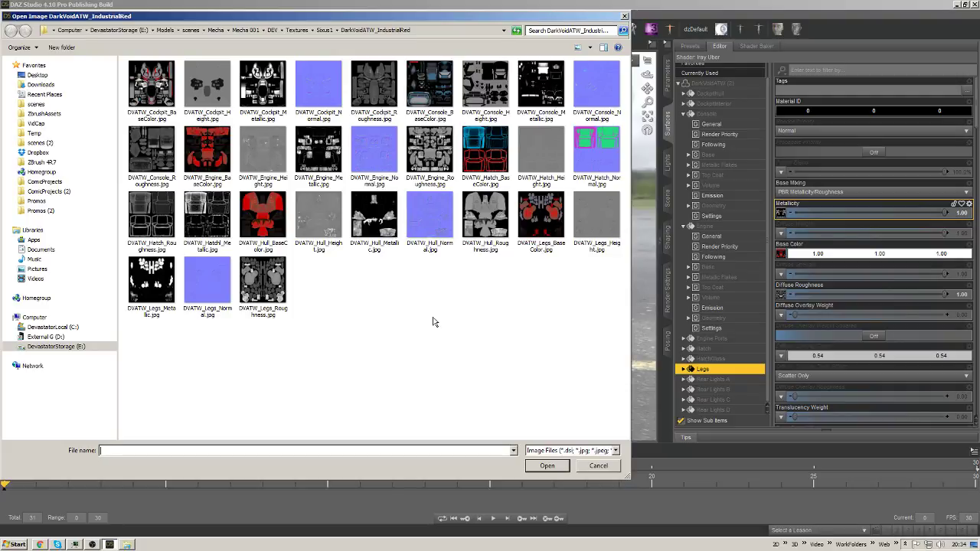
pyautogui.doubleClick(536, 228)
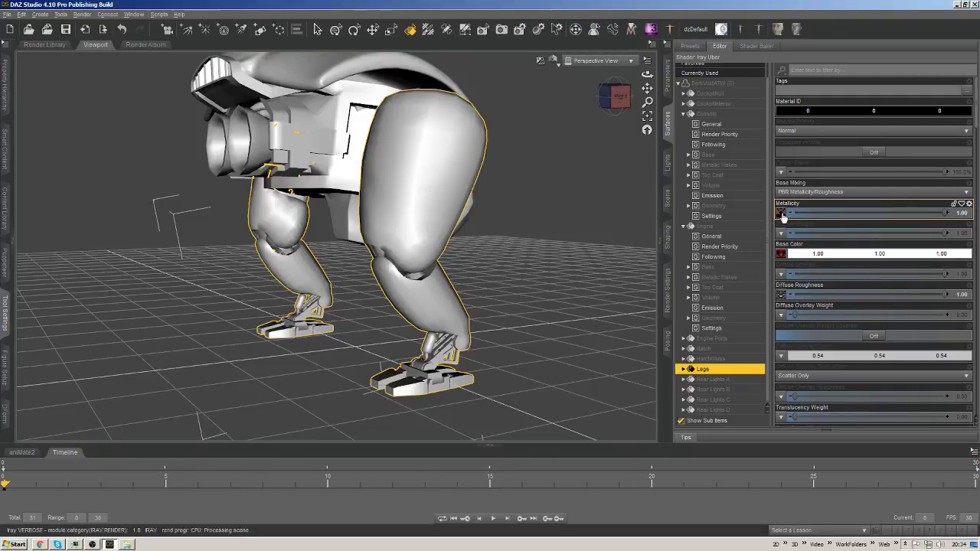
# Replace the Legs surface's Metallicity map with DVATW_Hull_Metallic.jpg from the DarkVoidATW_IndustrialRed folder.
pyautogui.click(782, 213)
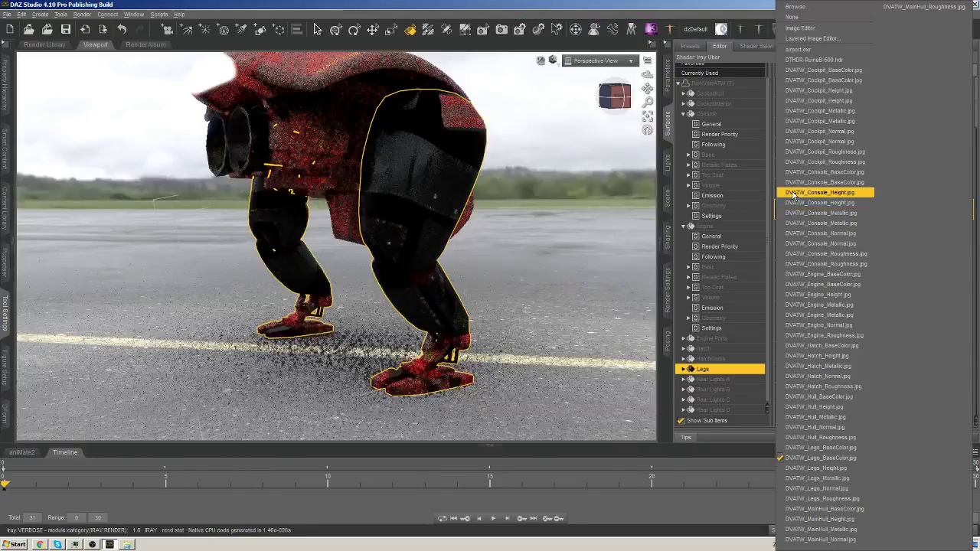
pyautogui.click(797, 29)
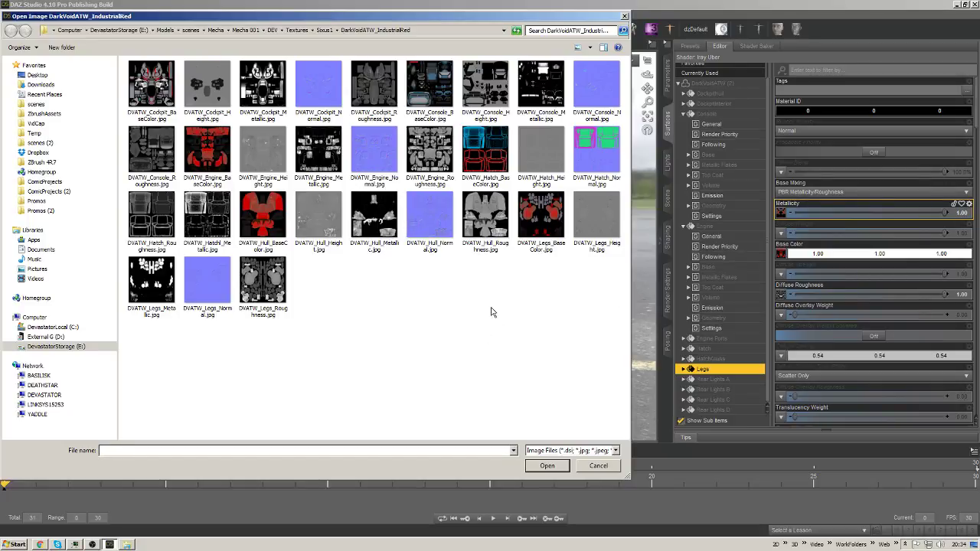
pyautogui.doubleClick(382, 219)
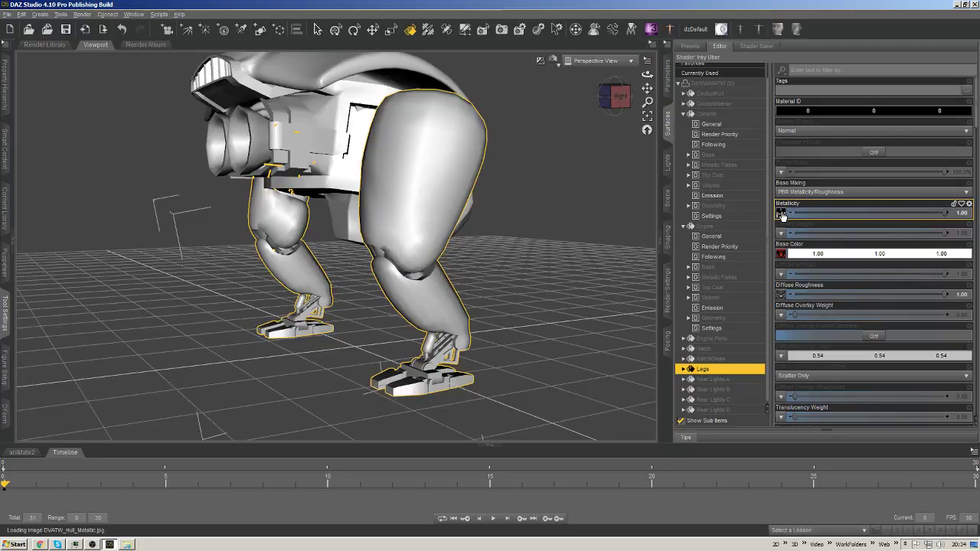
# Replace the Legs surface's Metallicity map with DVATW_Legs_Metallic.jpg from the DarkVoidATW_IndustrialRed folder.
pyautogui.click(781, 214)
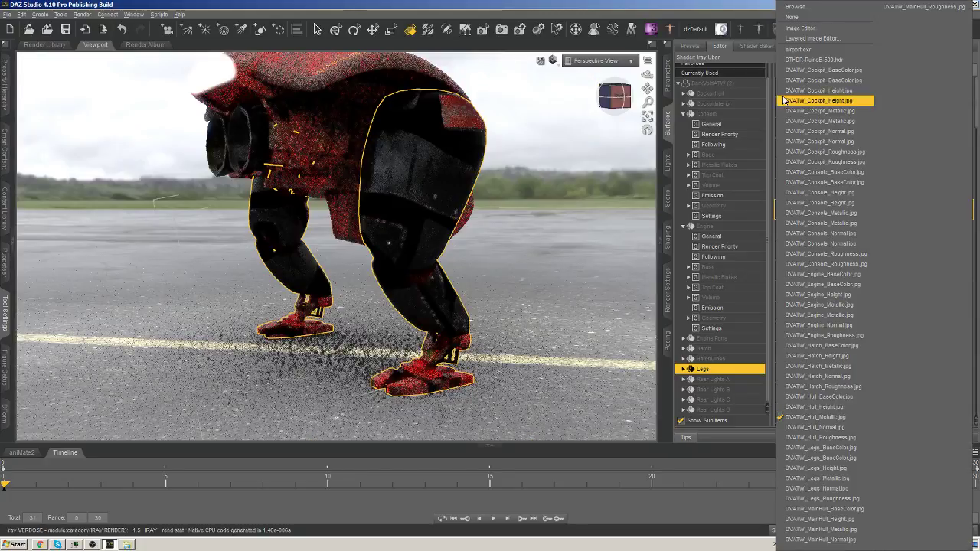
pyautogui.click(796, 7)
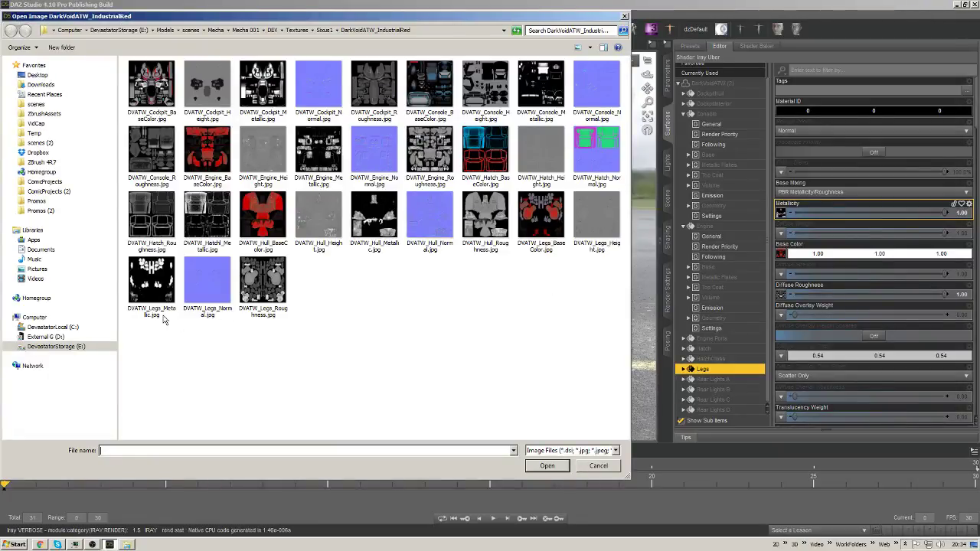
pyautogui.doubleClick(163, 318)
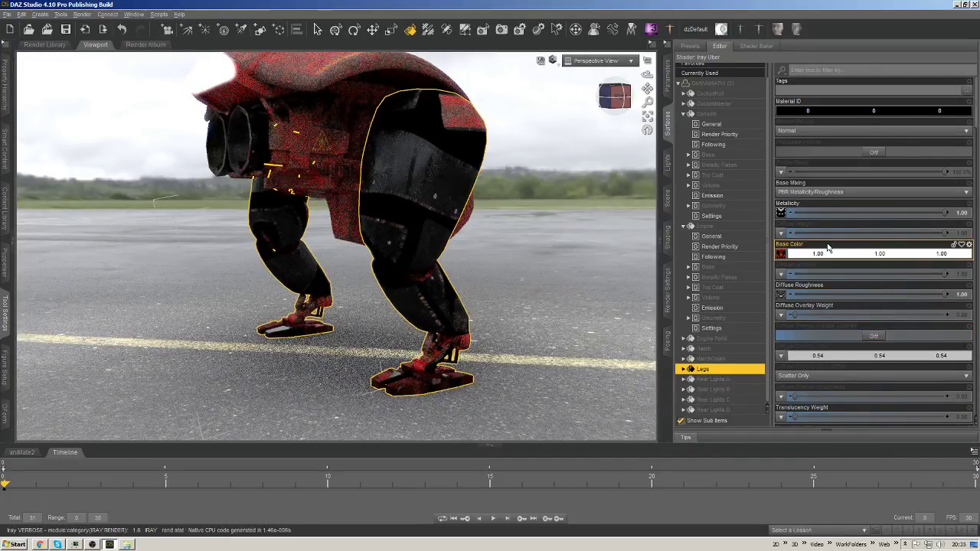
# Load DVATW_Legs_BaseColor.jpg from the DarkVoidATW_IndustrialRed folder as the Legs surface's Base Color map.
pyautogui.click(781, 254)
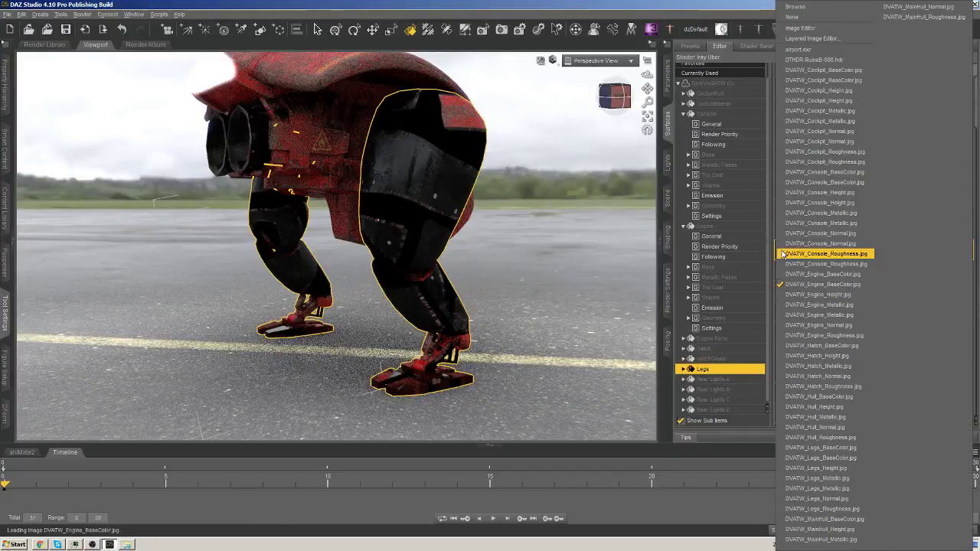
pyautogui.click(825, 11)
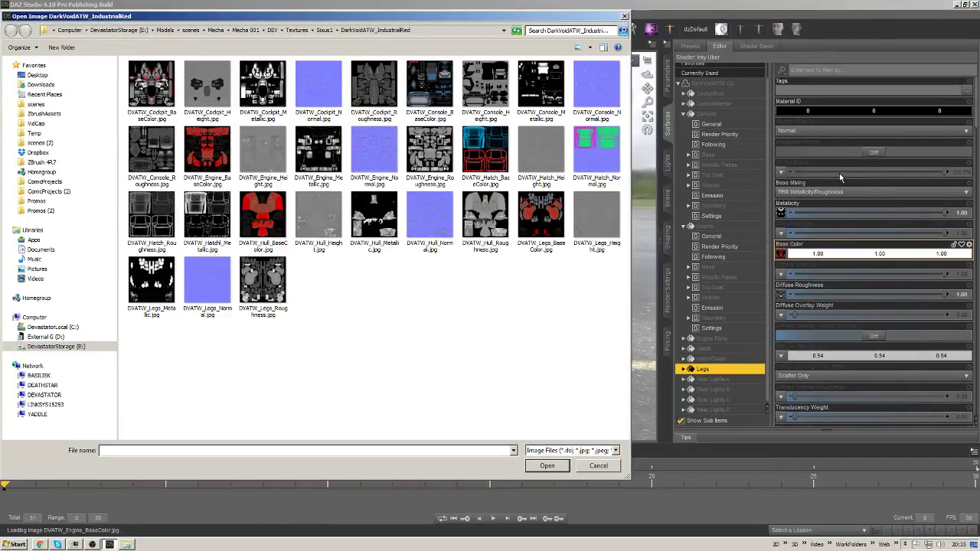
pyautogui.click(536, 205)
pyautogui.click(529, 330)
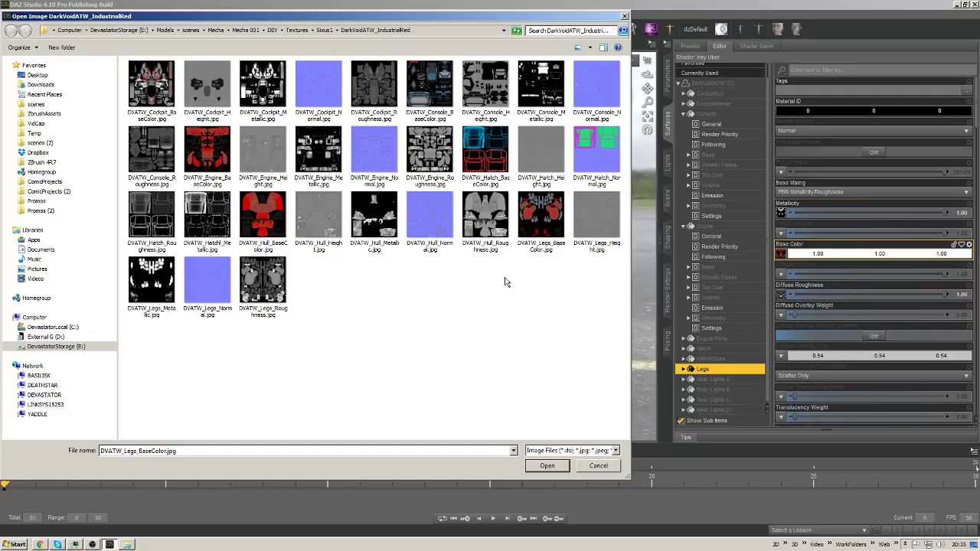
pyautogui.click(541, 244)
pyautogui.doubleClick(538, 218)
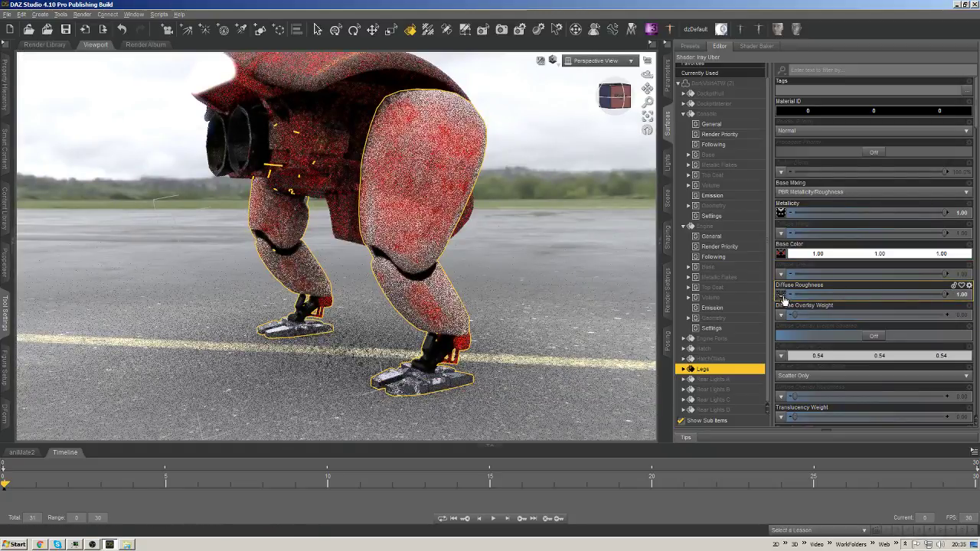
# Load DVATW_Hull_Roughness.jpg from the DarkVoidATW_IndustrialRed folder as the Legs surface's Diffuse Roughness map.
pyautogui.click(781, 299)
pyautogui.click(816, 9)
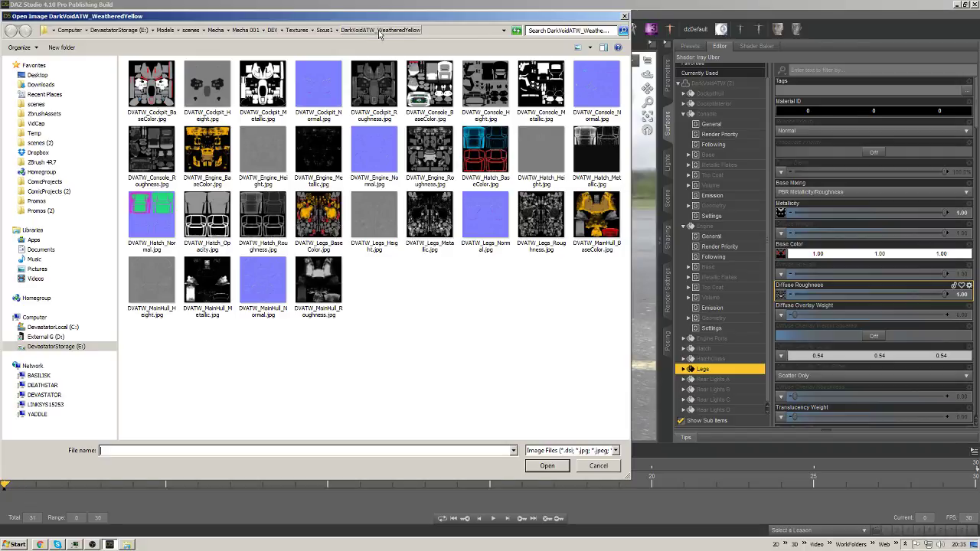
pyautogui.click(320, 30)
pyautogui.doubleClick(184, 76)
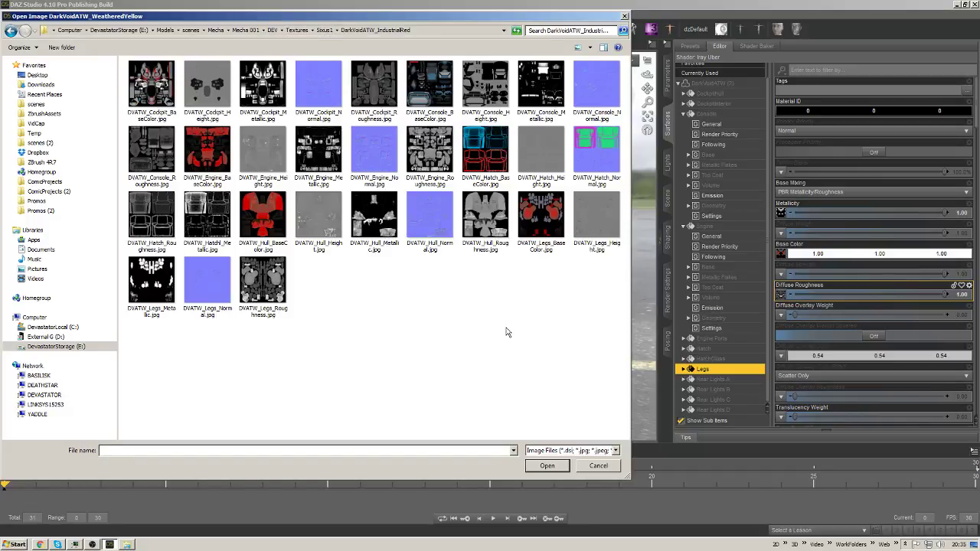
pyautogui.doubleClick(480, 222)
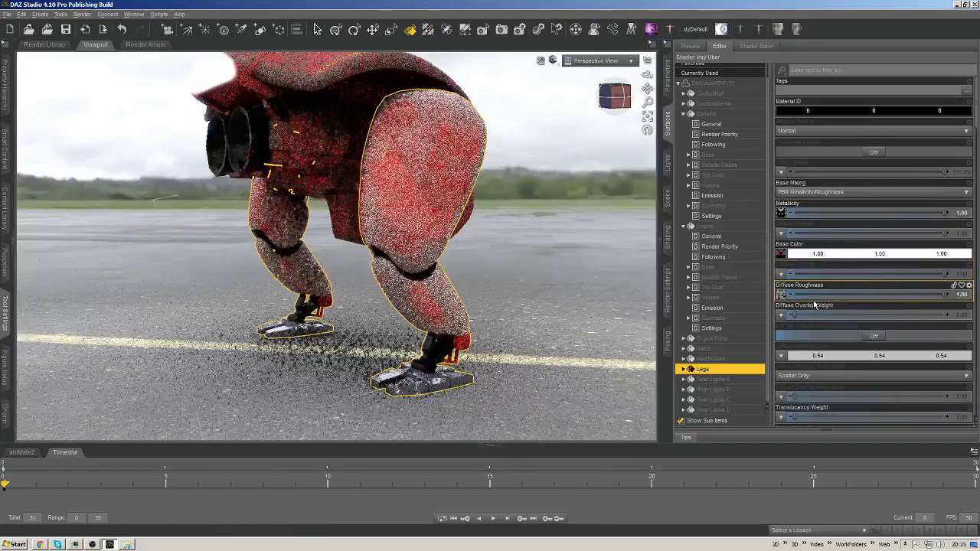
# Replace the Legs surface's Glossy Layered Weight map with DVATW_Legs_Roughness.jpg from the DarkVoidATW_IndustrialRed folder.
pyautogui.scroll(-3, 814, 303)
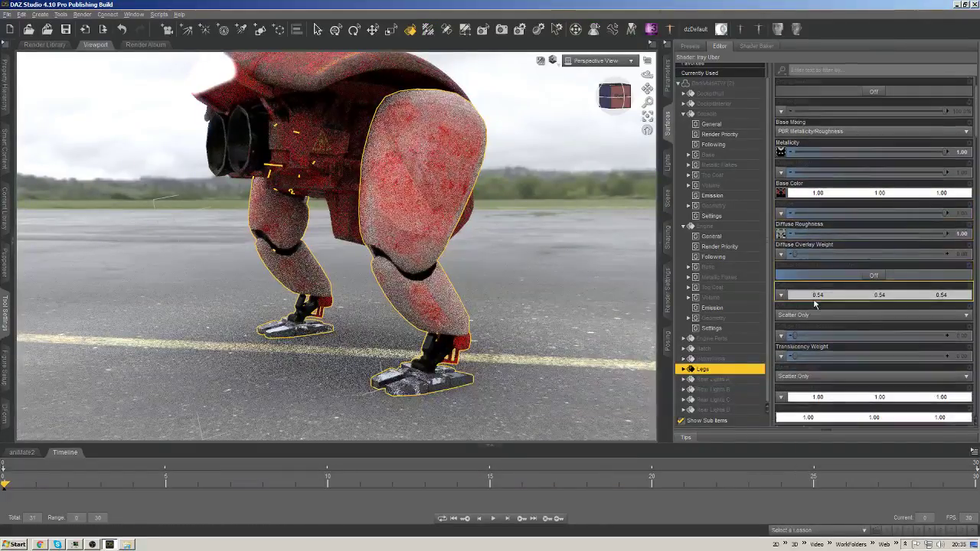
pyautogui.scroll(-12, 814, 305)
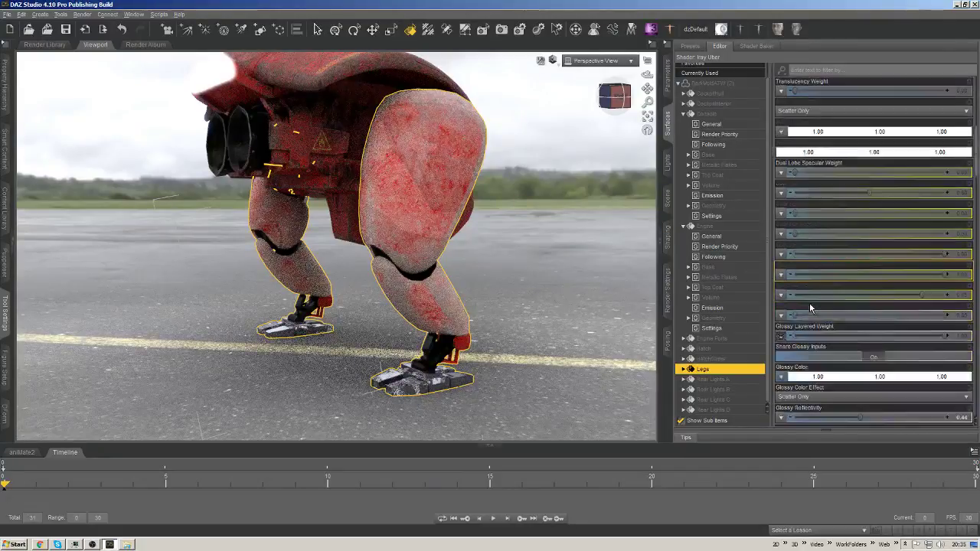
pyautogui.scroll(-2, 810, 303)
pyautogui.moveTo(780, 295)
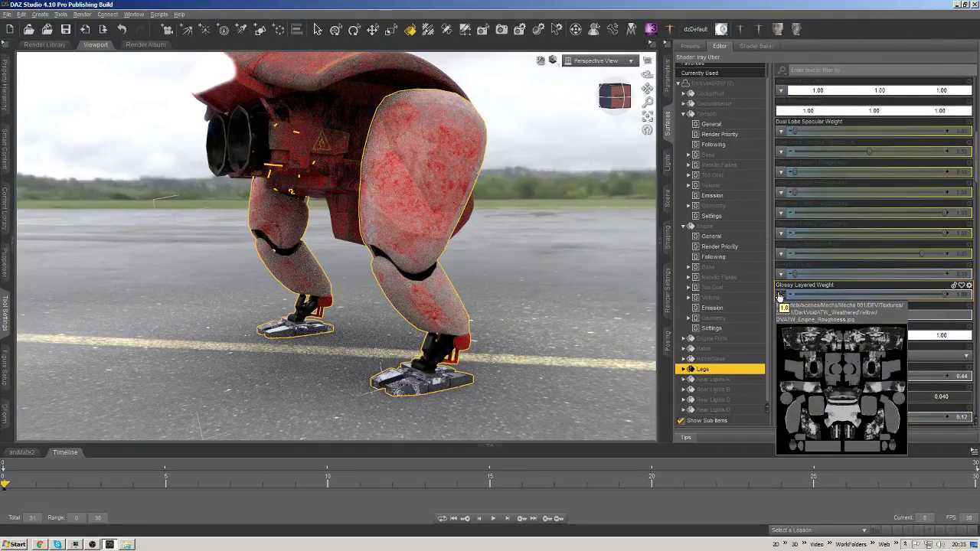
pyautogui.click(779, 295)
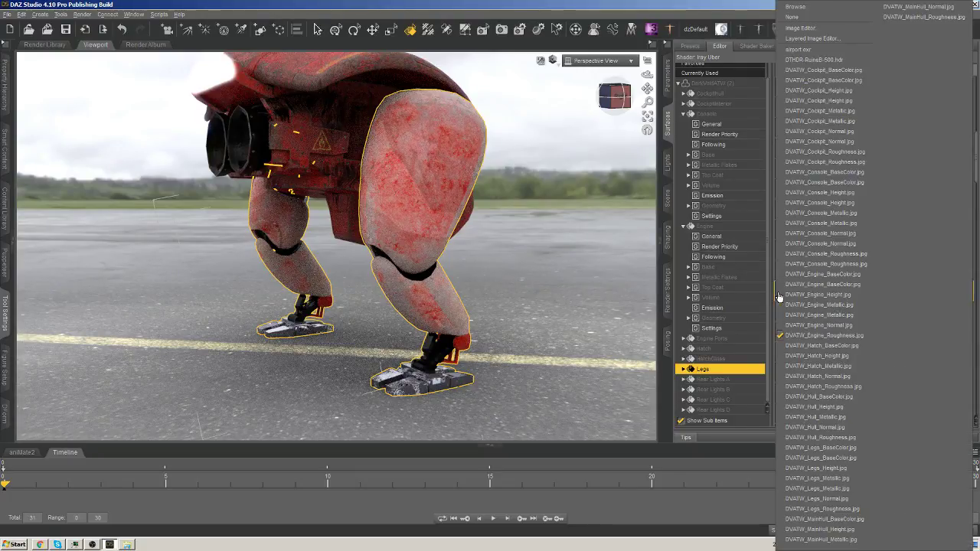
pyautogui.click(797, 6)
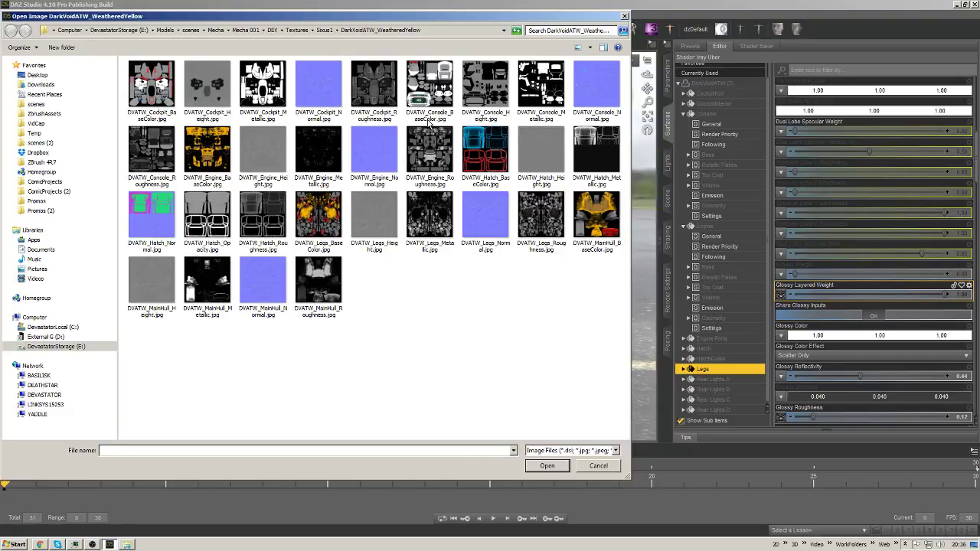
pyautogui.click(325, 31)
pyautogui.doubleClick(173, 77)
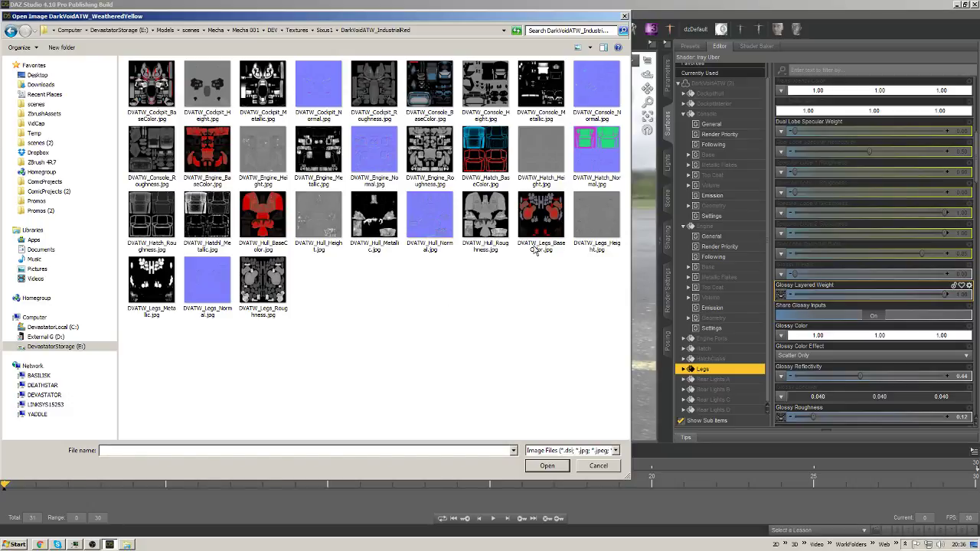
pyautogui.doubleClick(267, 292)
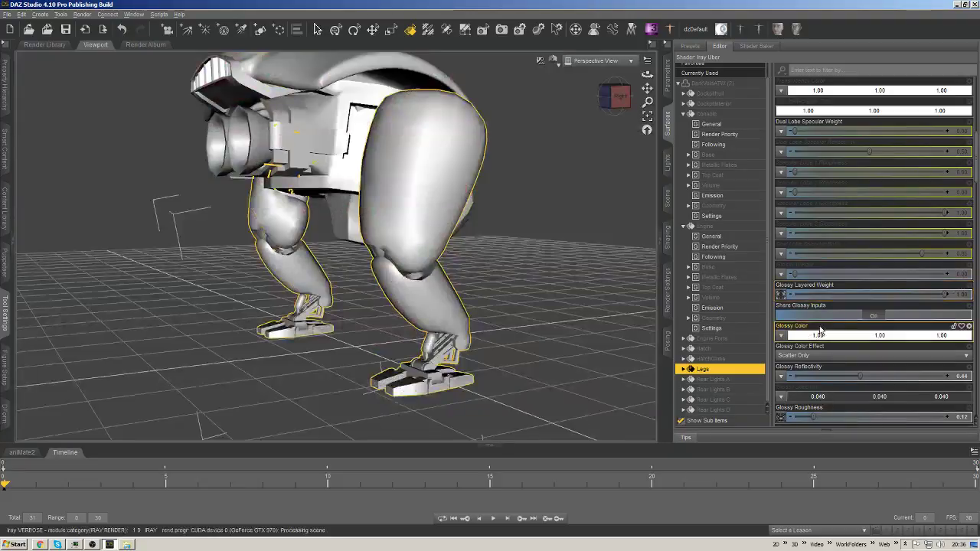
# Load DVATW_Legs_Roughness.jpg from the DarkVoidATW_IndustrialRed folder as the Legs surface's Glossy Roughness map.
pyautogui.scroll(-2, 805, 356)
pyautogui.scroll(-3, 805, 356)
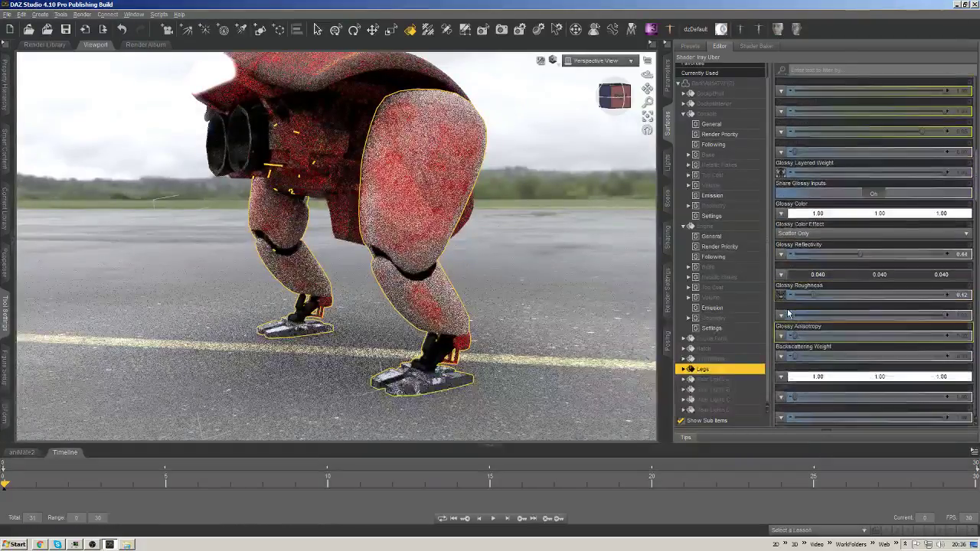
pyautogui.click(782, 298)
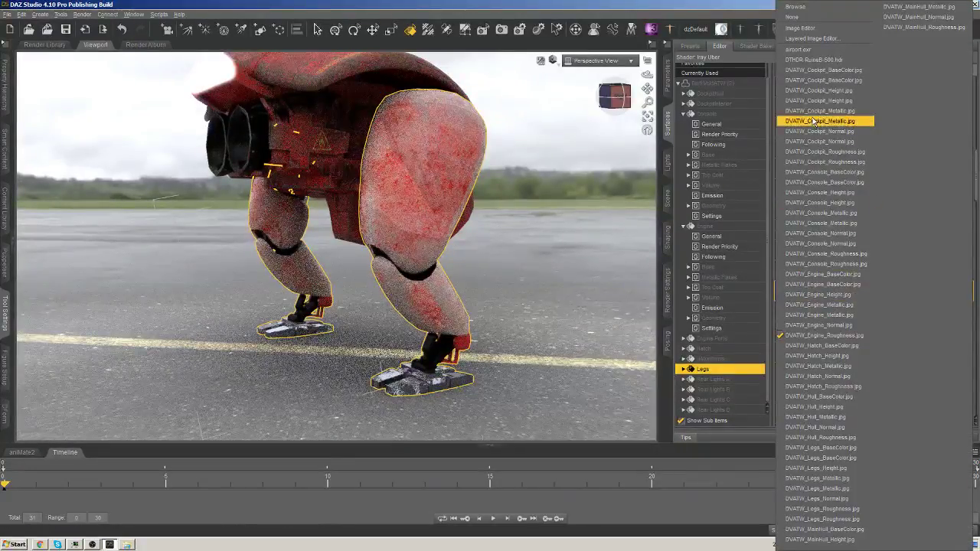
pyautogui.click(795, 6)
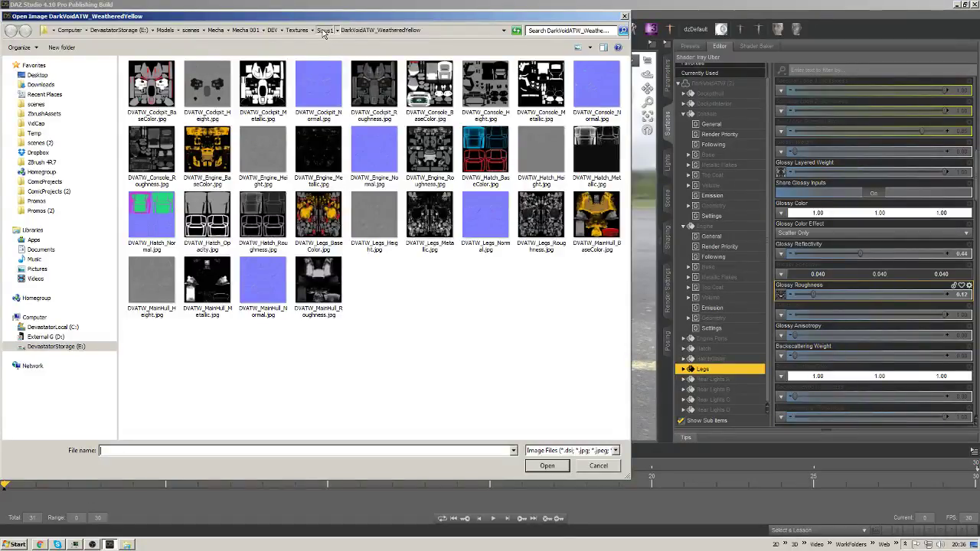
pyautogui.click(323, 30)
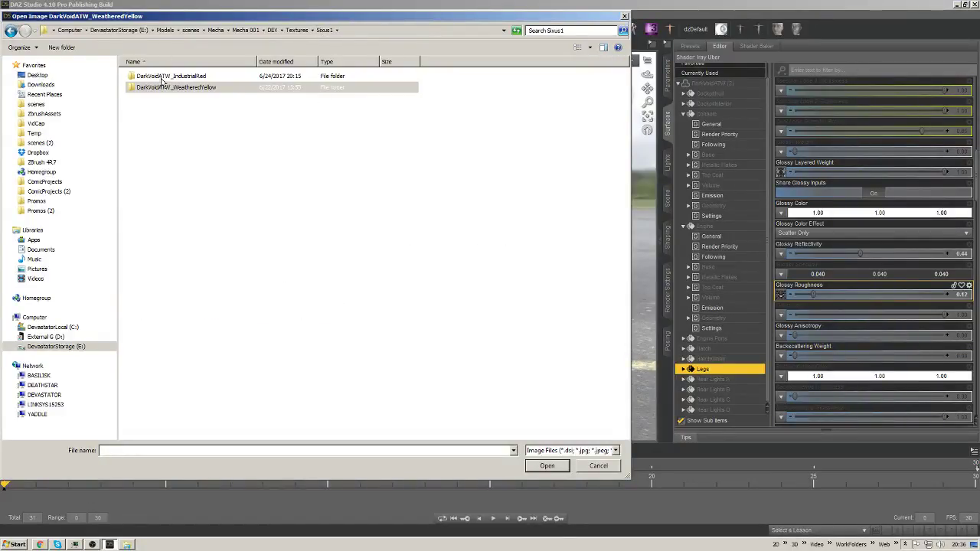
pyautogui.doubleClick(165, 78)
pyautogui.doubleClick(278, 290)
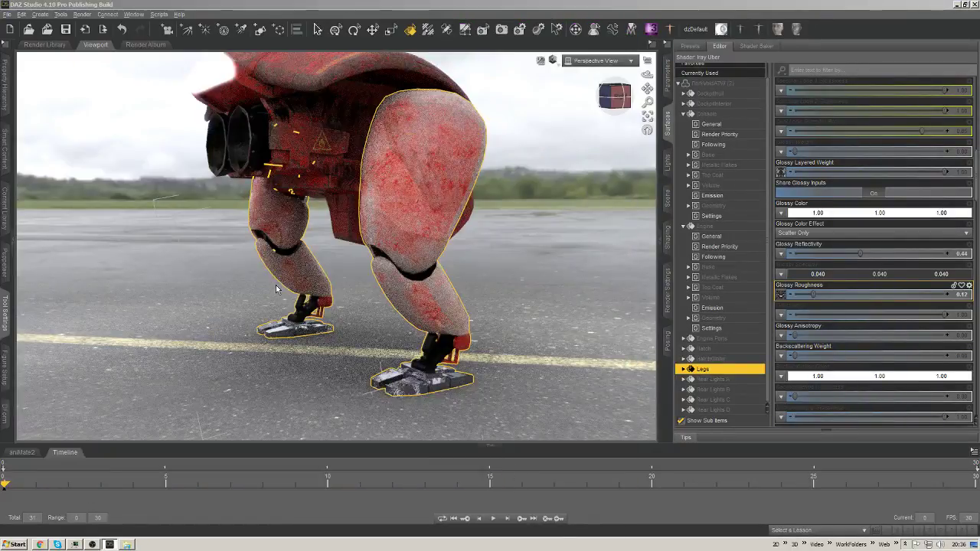
# Replace the Legs surface's Base Bump map with DVATW_Legs_Height.jpg from the DarkVoidATW_IndustrialRed folder.
pyautogui.scroll(-3, 805, 319)
pyautogui.scroll(-6, 805, 319)
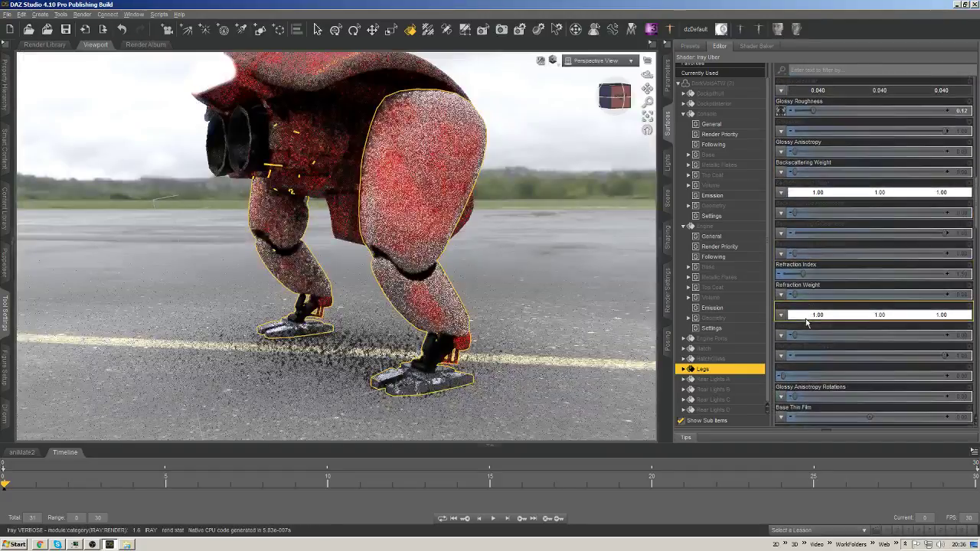
pyautogui.click(782, 274)
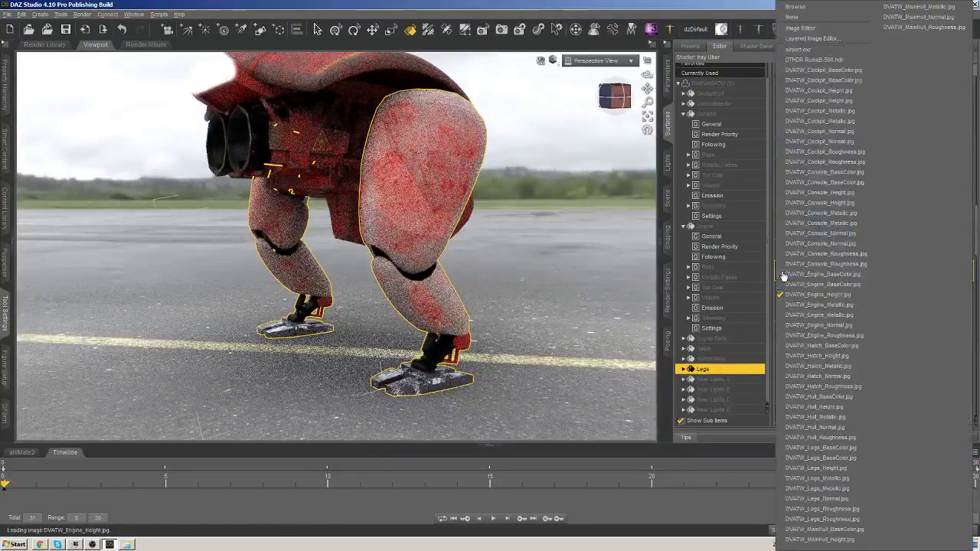
pyautogui.click(805, 11)
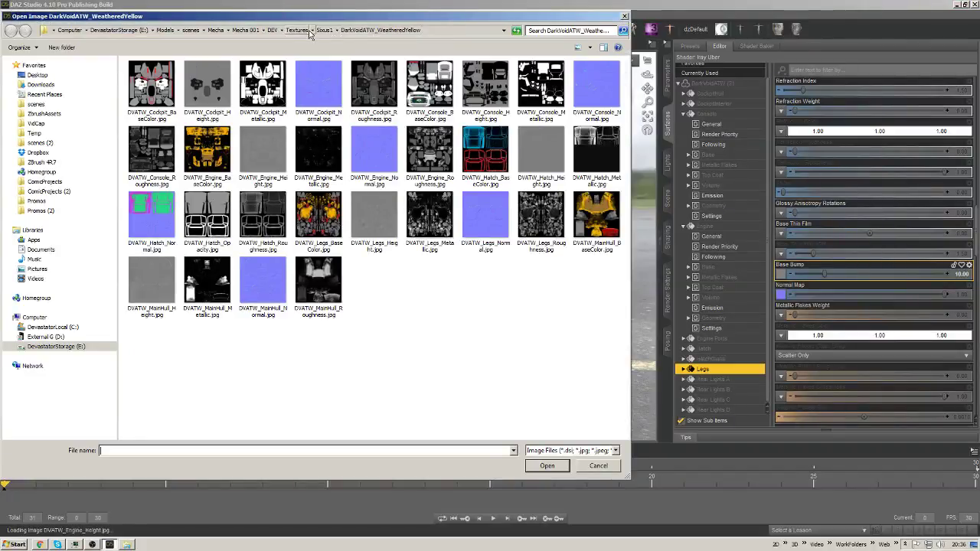
pyautogui.click(324, 30)
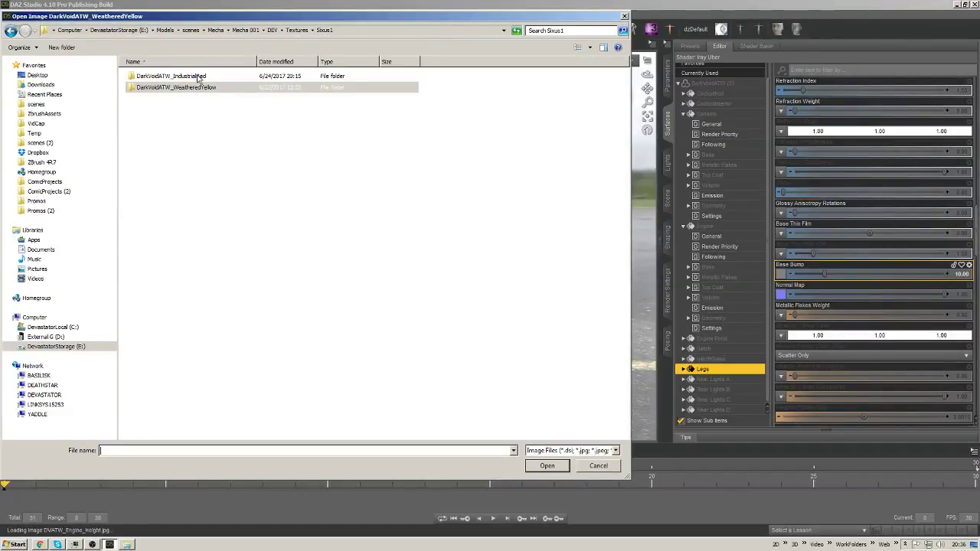
pyautogui.doubleClick(158, 75)
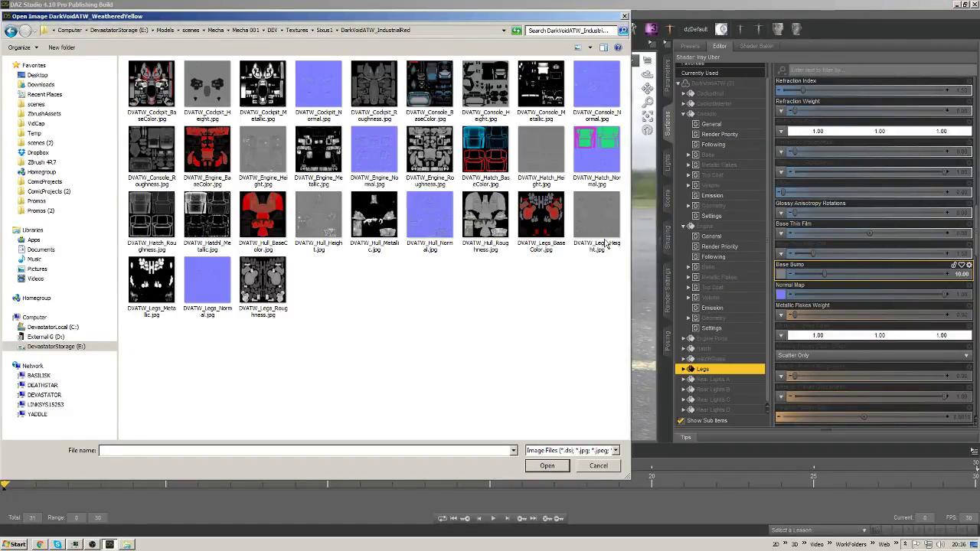
pyautogui.doubleClick(613, 213)
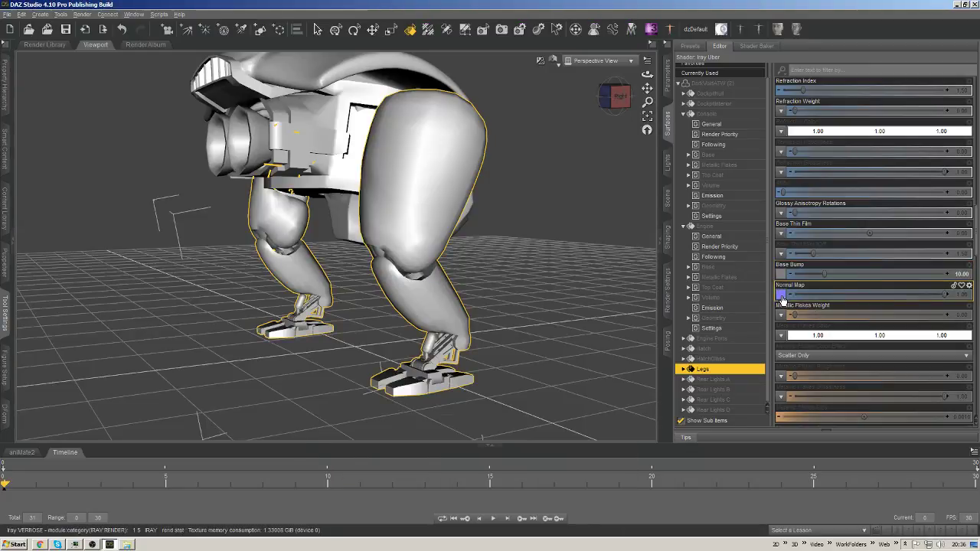
# Replace the Legs surface's Normal Map with DVATW_Legs_Normal.jpg from the DarkVoidATW_IndustrialRed folder.
pyautogui.click(782, 297)
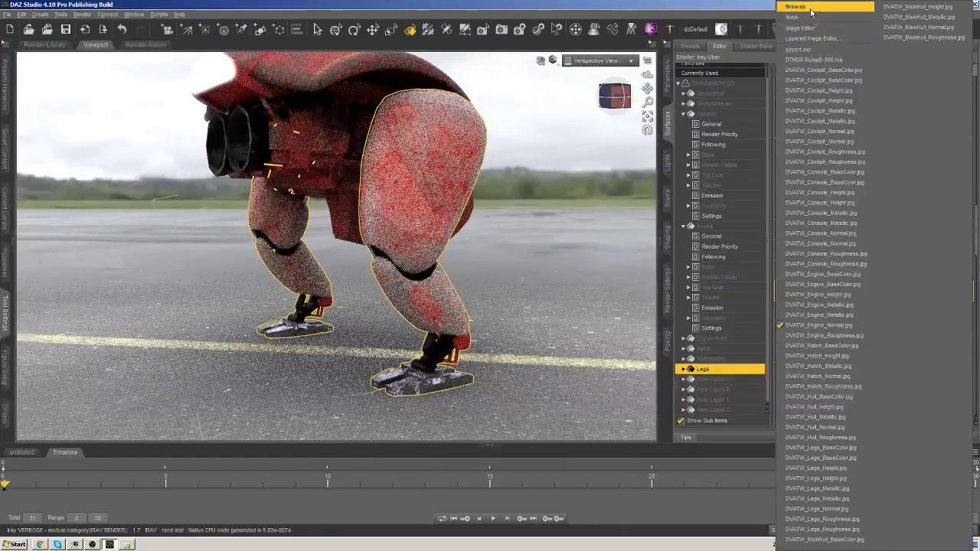
pyautogui.click(796, 7)
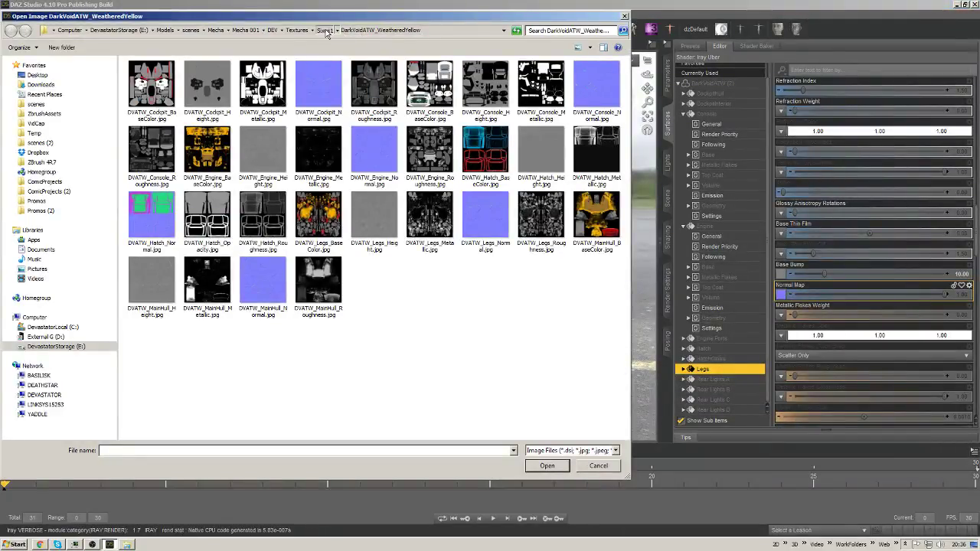
pyautogui.click(325, 31)
pyautogui.doubleClick(277, 76)
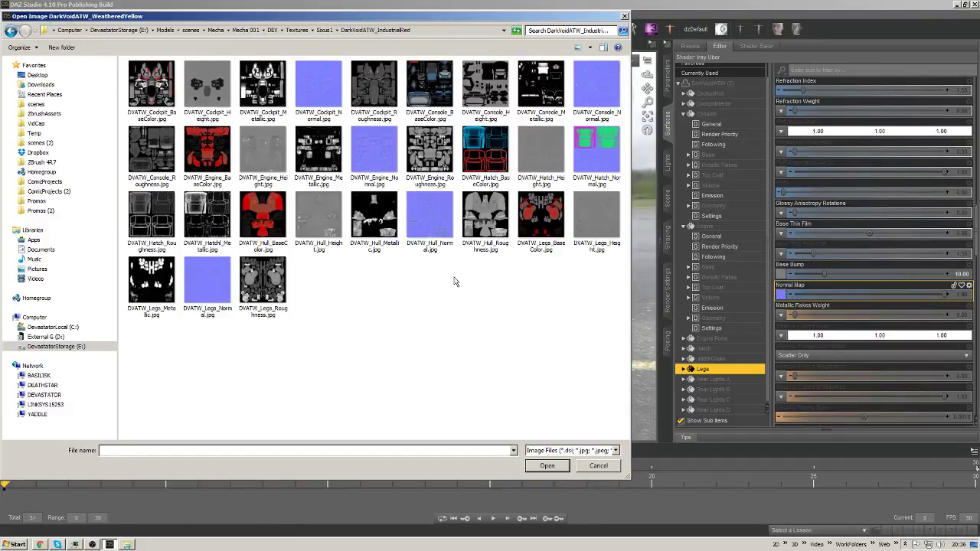
pyautogui.doubleClick(201, 276)
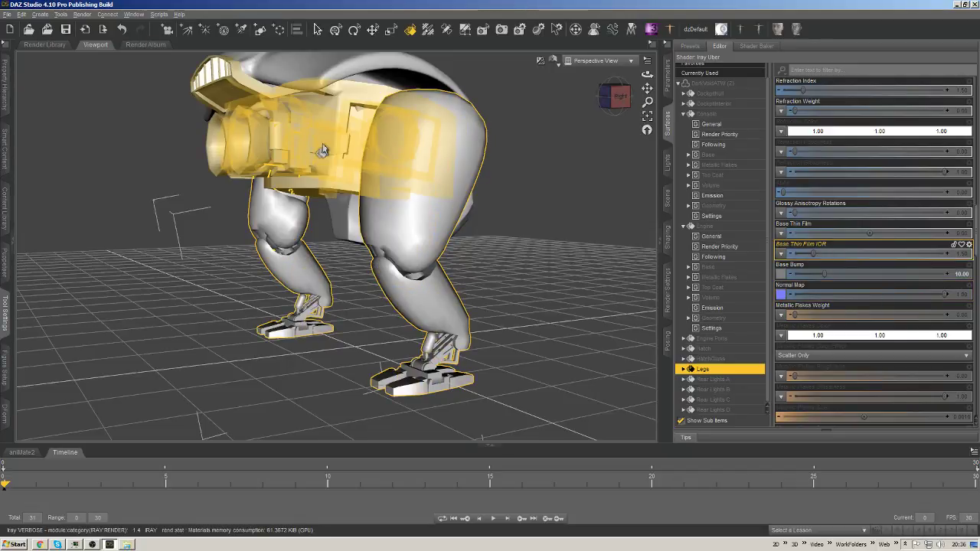
# Select the Engine surface of the DarkVoidATW.
pyautogui.click(705, 226)
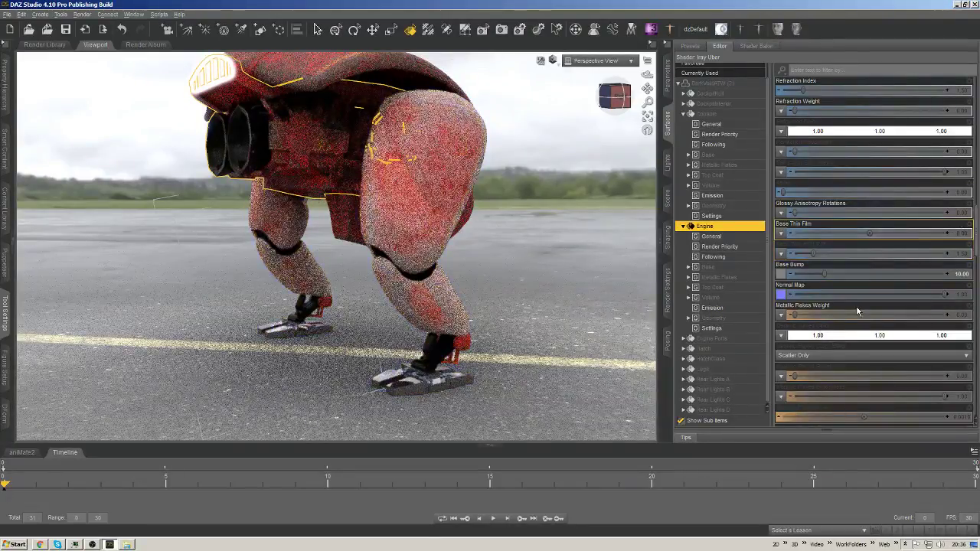
pyautogui.moveTo(781, 276)
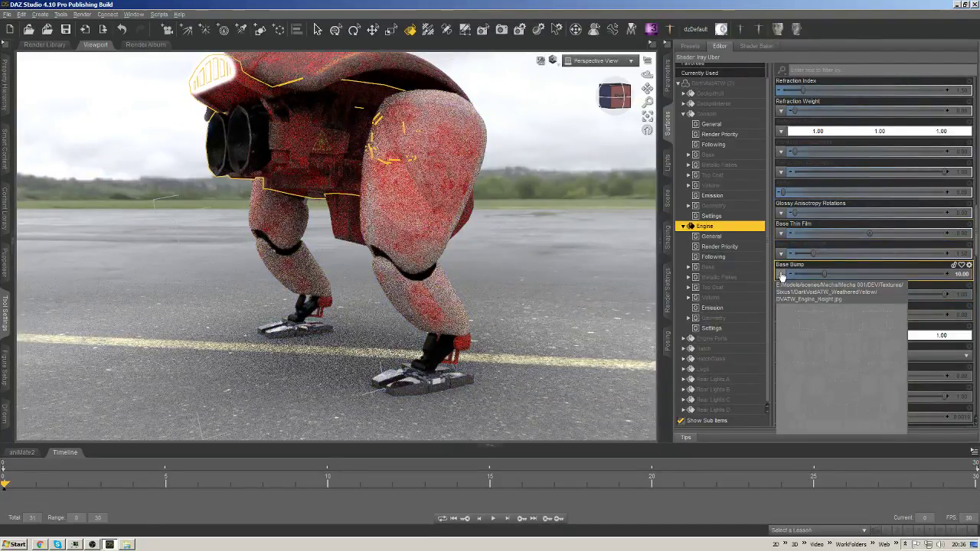
pyautogui.click(781, 275)
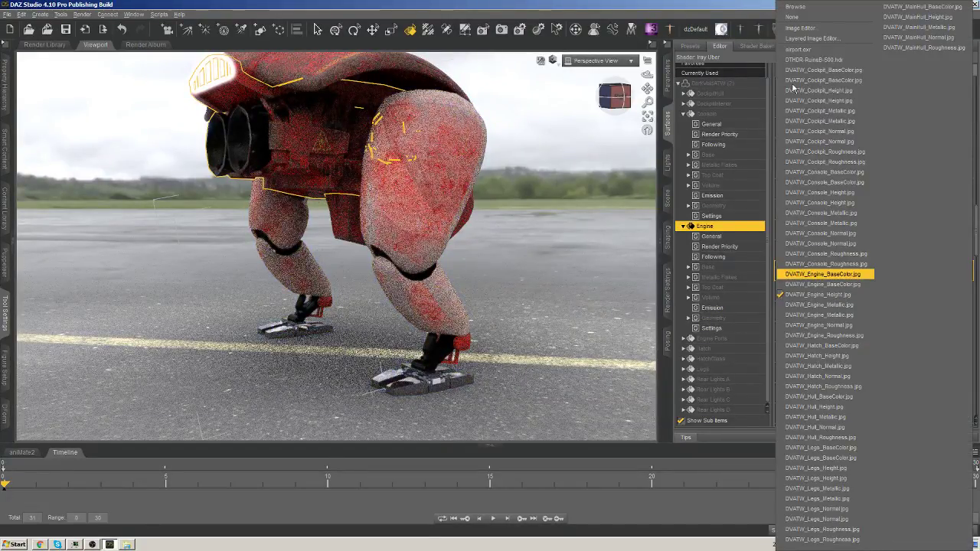
pyautogui.click(792, 17)
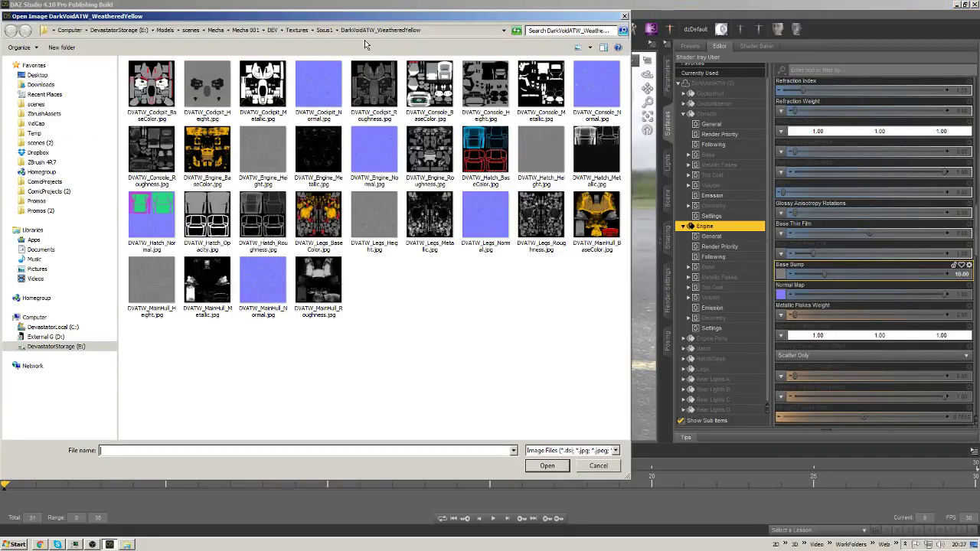
pyautogui.click(624, 16)
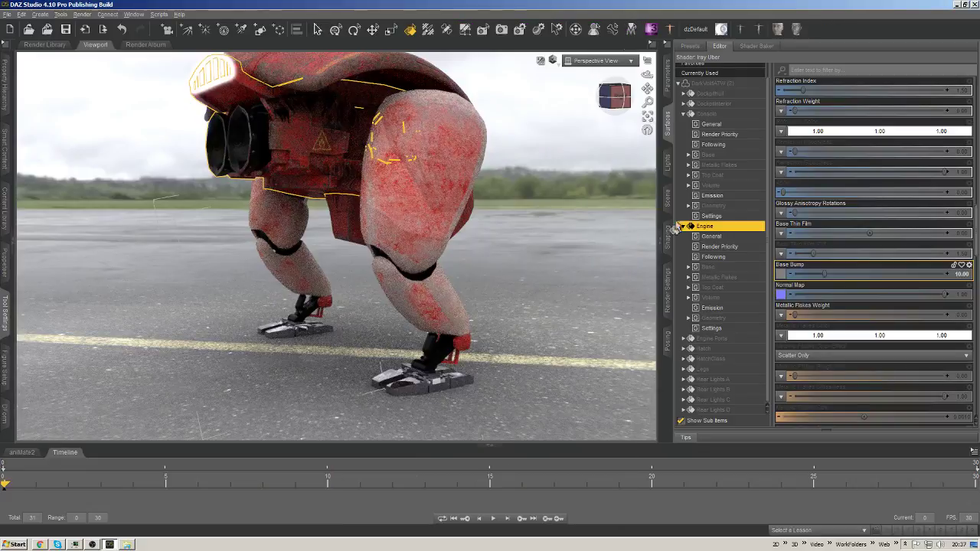
# Add the Engine Ports and Rear Lights A, B, C and D surfaces to the Engine selection.
pyautogui.keyDown('ctrl'); pyautogui.click(712, 338); pyautogui.keyUp('ctrl')
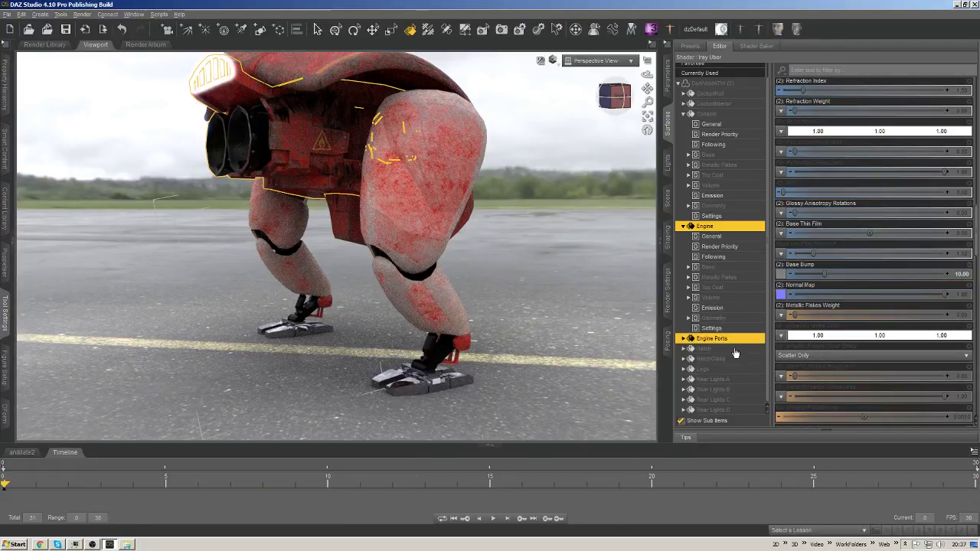
pyautogui.keyDown('ctrl'); pyautogui.click(716, 379); pyautogui.keyUp('ctrl')
pyautogui.keyDown('ctrl'); pyautogui.click(714, 389); pyautogui.keyUp('ctrl')
pyautogui.keyDown('ctrl'); pyautogui.click(713, 400); pyautogui.keyUp('ctrl')
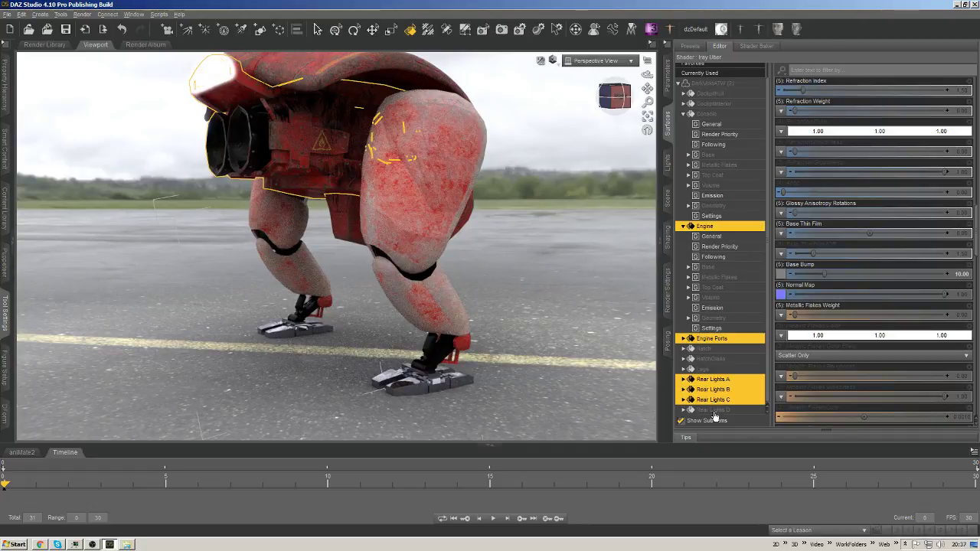
pyautogui.keyDown('ctrl'); pyautogui.click(713, 409); pyautogui.keyUp('ctrl')
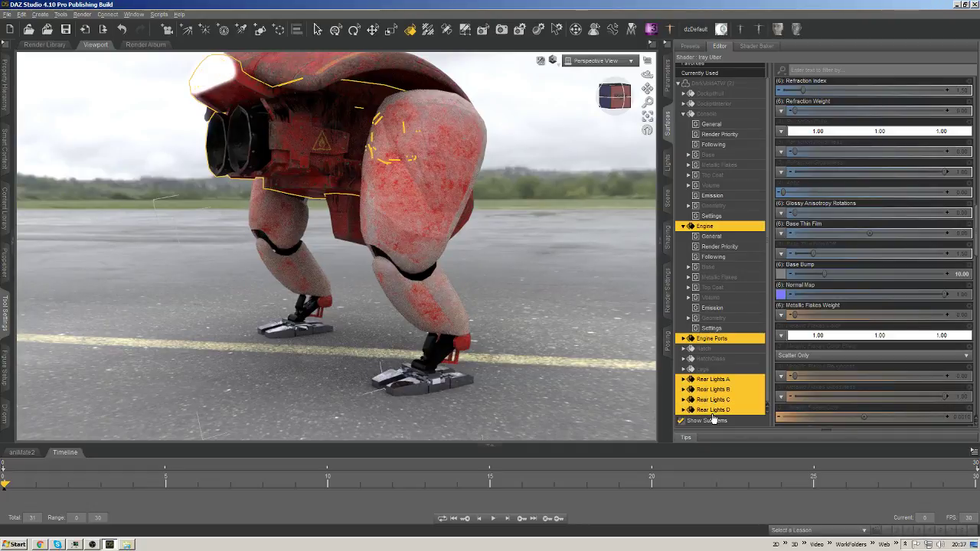
# Replace the selected engine and rear light surfaces' Base Bump map with DVATW_Engine_Height.jpg from the DarkVoidATW_IndustrialRed folder.
pyautogui.click(781, 280)
pyautogui.click(801, 6)
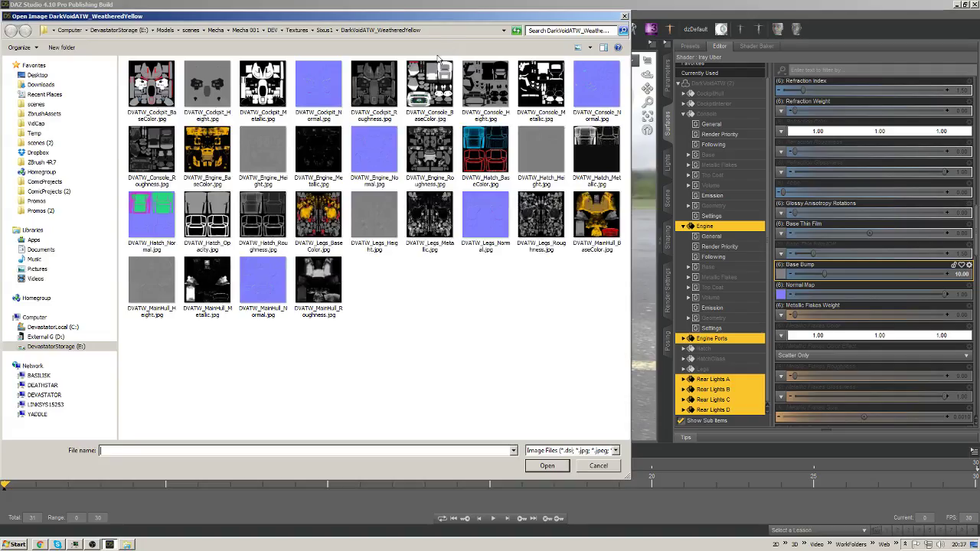
pyautogui.click(322, 31)
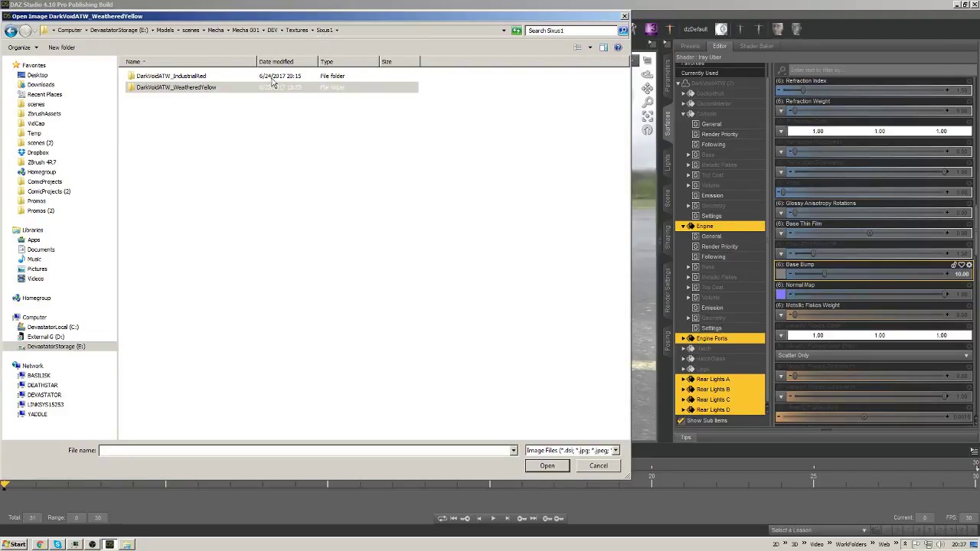
pyautogui.doubleClick(204, 77)
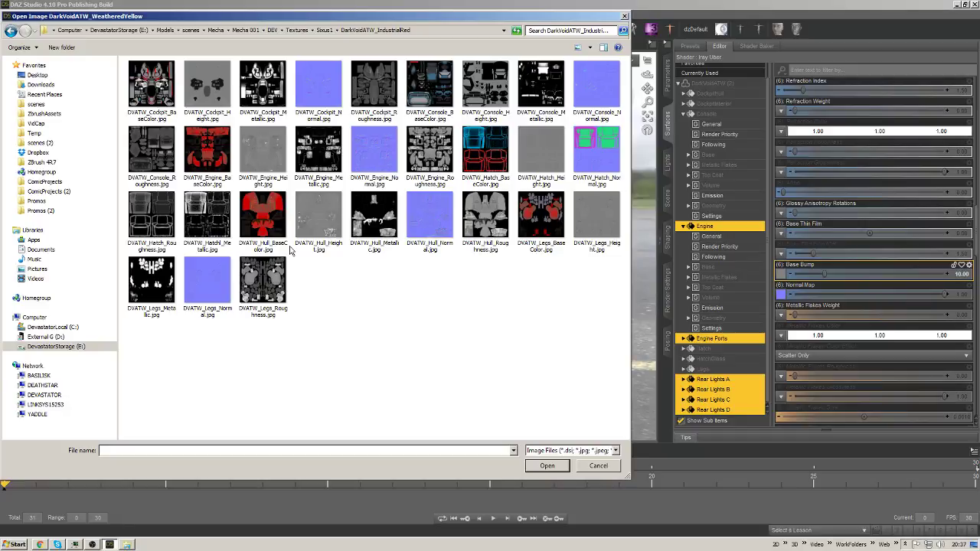
pyautogui.doubleClick(282, 156)
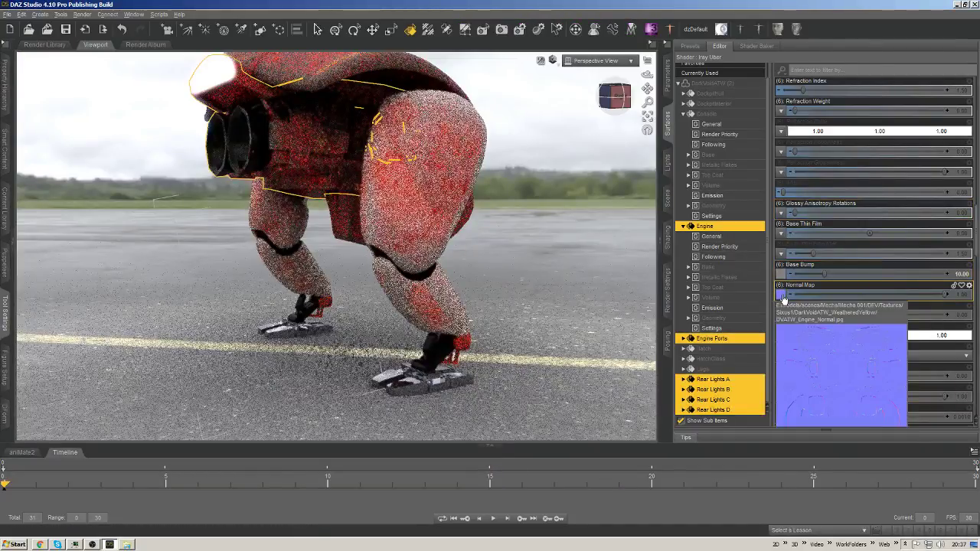
# Replace the selected engine and rear light surfaces' Normal Map with DVATW_Engine_Normal.jpg from the DarkVoidATW_IndustrialRed folder.
pyautogui.click(782, 294)
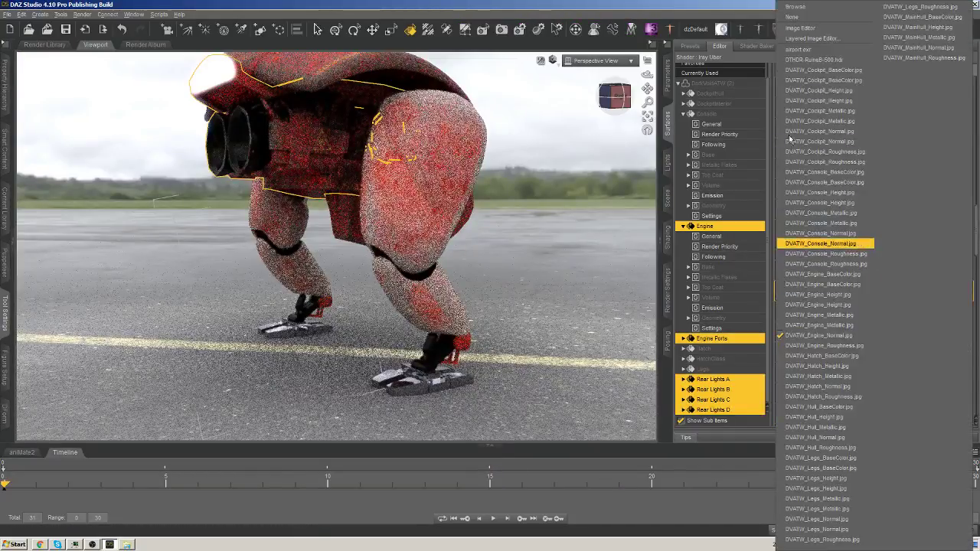
pyautogui.click(794, 8)
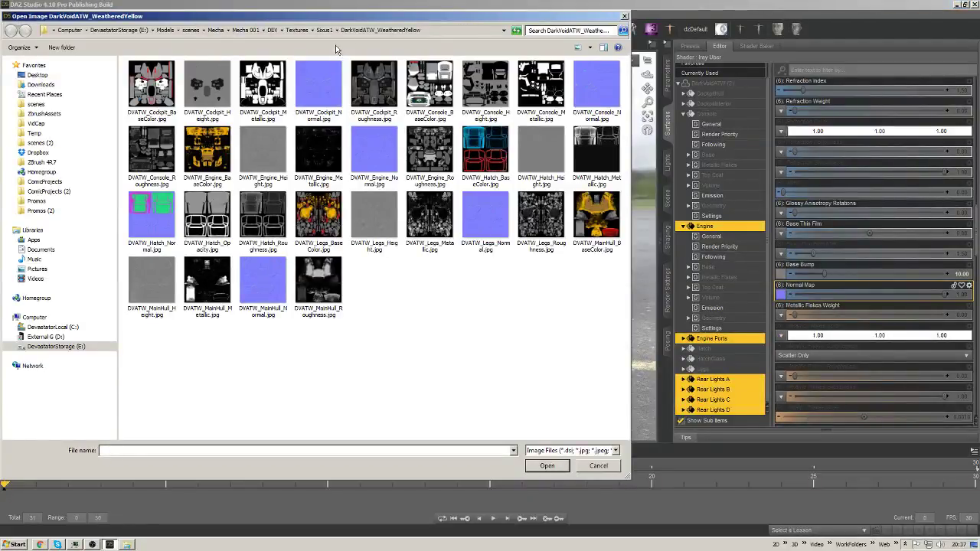
pyautogui.click(324, 30)
pyautogui.doubleClick(197, 80)
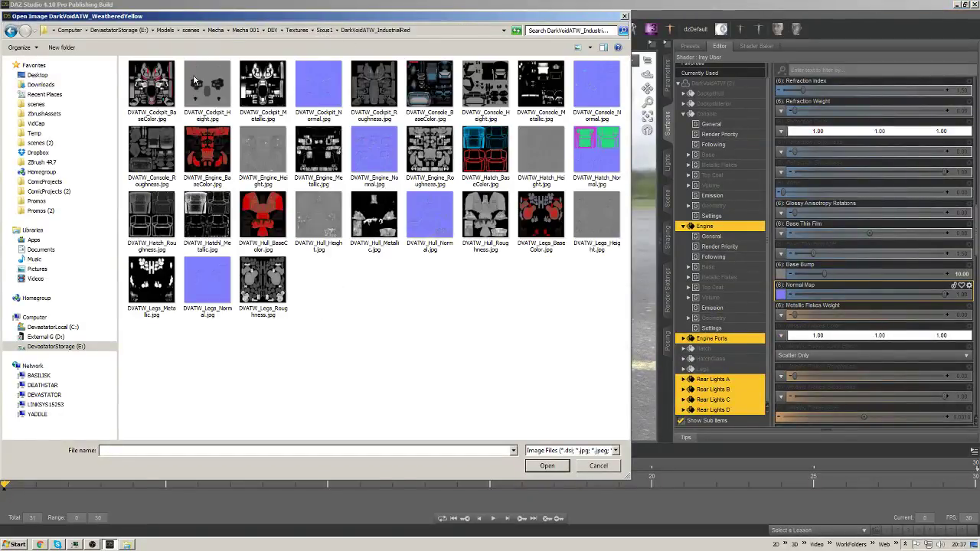
pyautogui.doubleClick(381, 145)
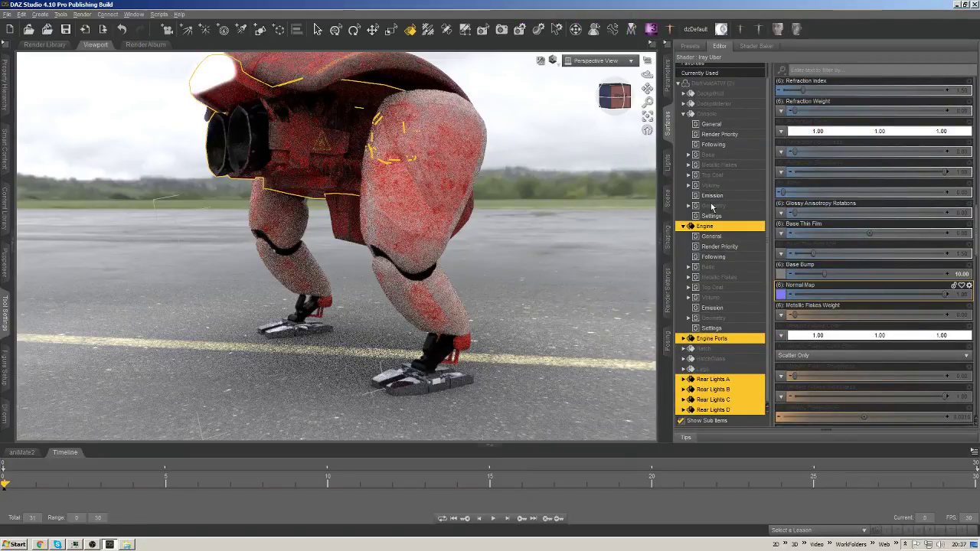
# Load DVATW_Console_Roughness.jpg from the DarkVoidATW_IndustrialRed folder as the selected engine and rear light surfaces' Glossy Roughness map.
pyautogui.scroll(2, 822, 300)
pyautogui.scroll(5, 823, 300)
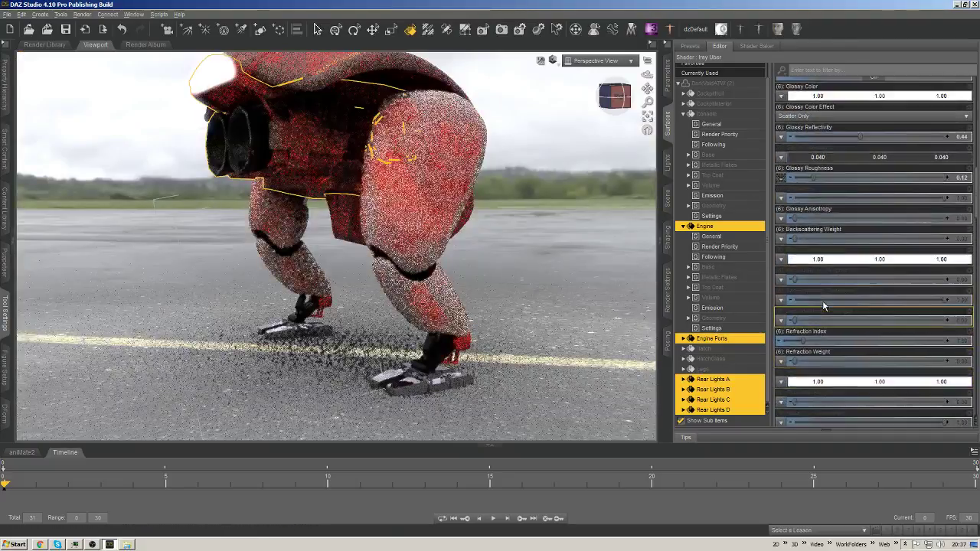
pyautogui.scroll(-4, 824, 306)
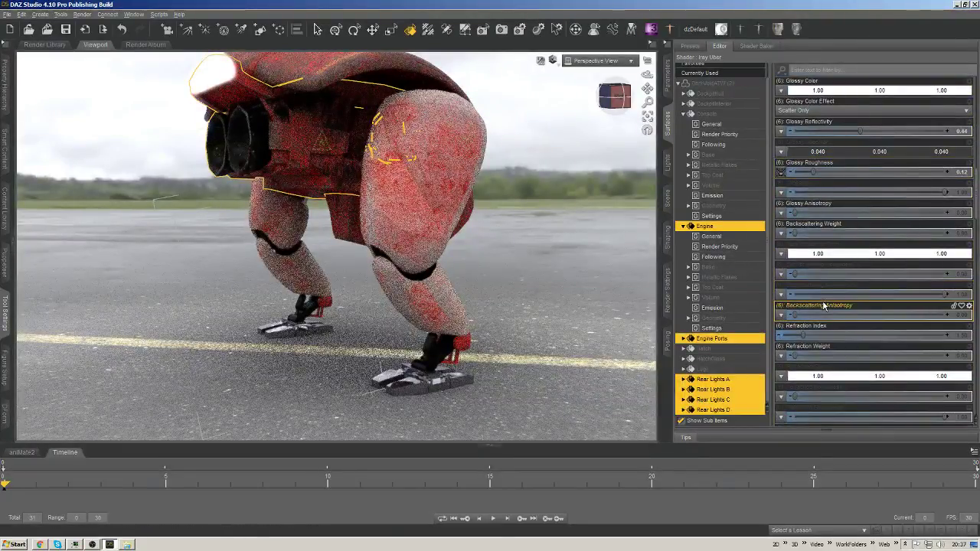
pyautogui.scroll(2, 824, 306)
pyautogui.click(780, 357)
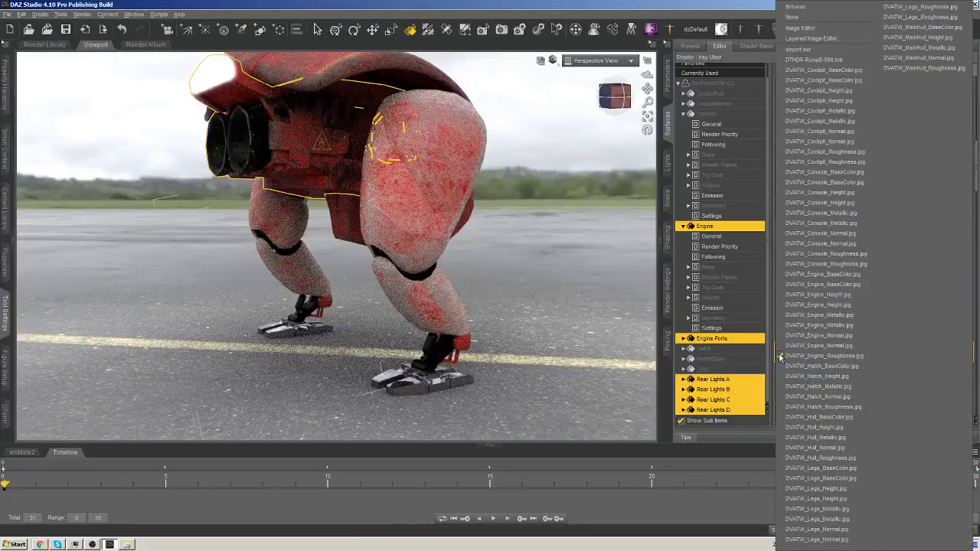
pyautogui.click(792, 17)
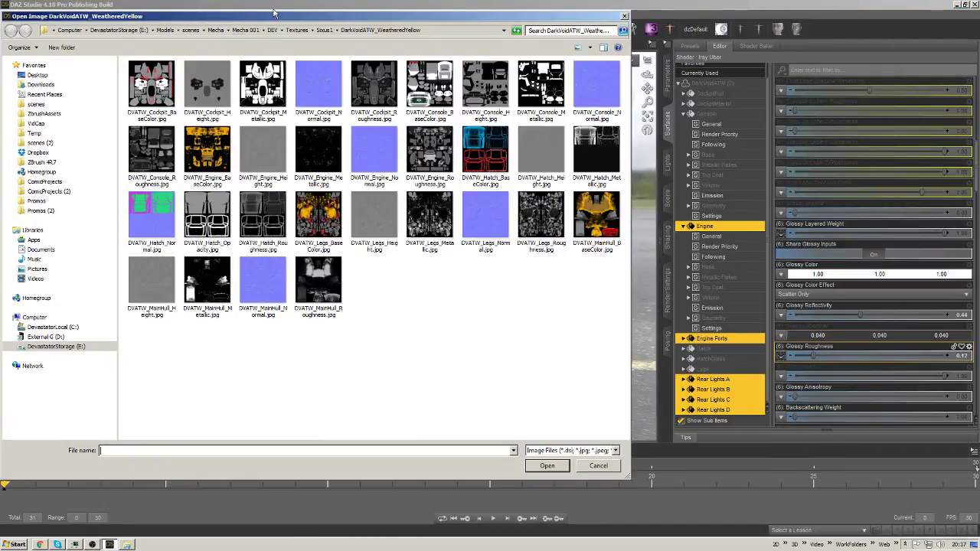
pyautogui.click(323, 29)
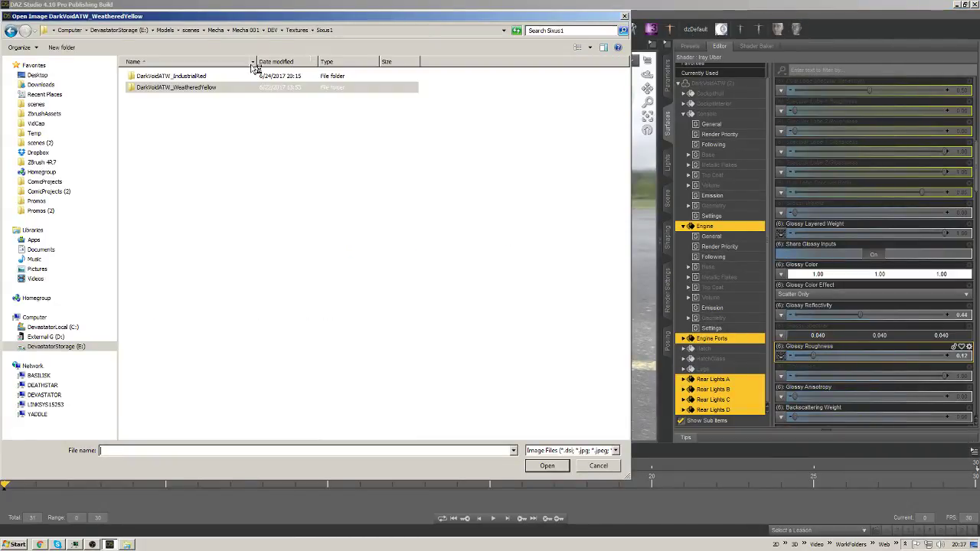
pyautogui.doubleClick(185, 77)
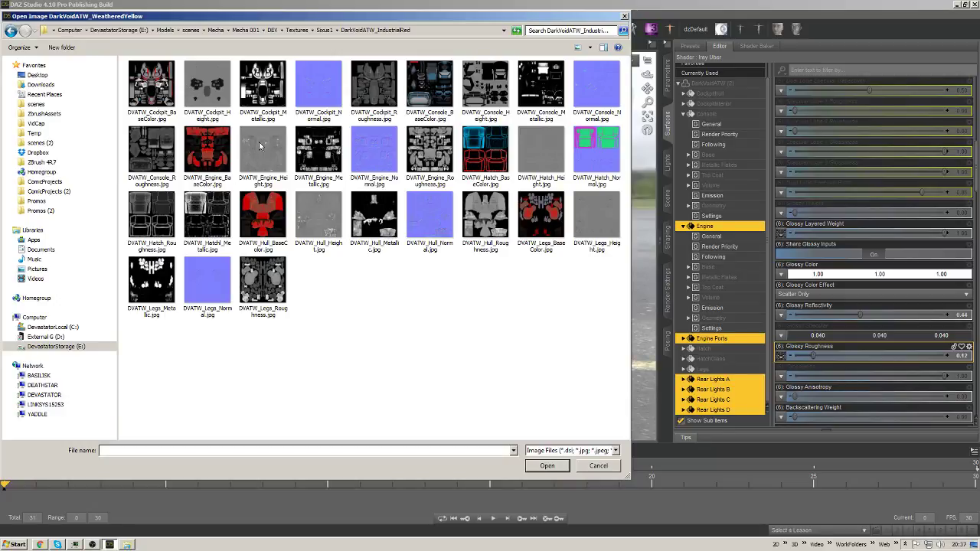
pyautogui.doubleClick(160, 149)
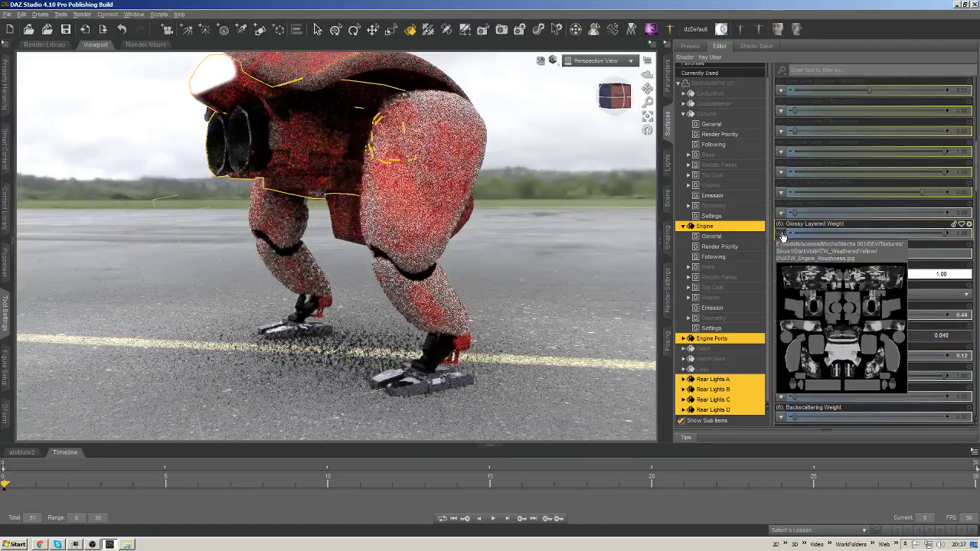
# Replace the selected engine and rear light surfaces' Glossy Layered Weight map with DVATW_Engine_Roughness.jpg from the DarkVoidATW_IndustrialRed folder.
pyautogui.click(782, 228)
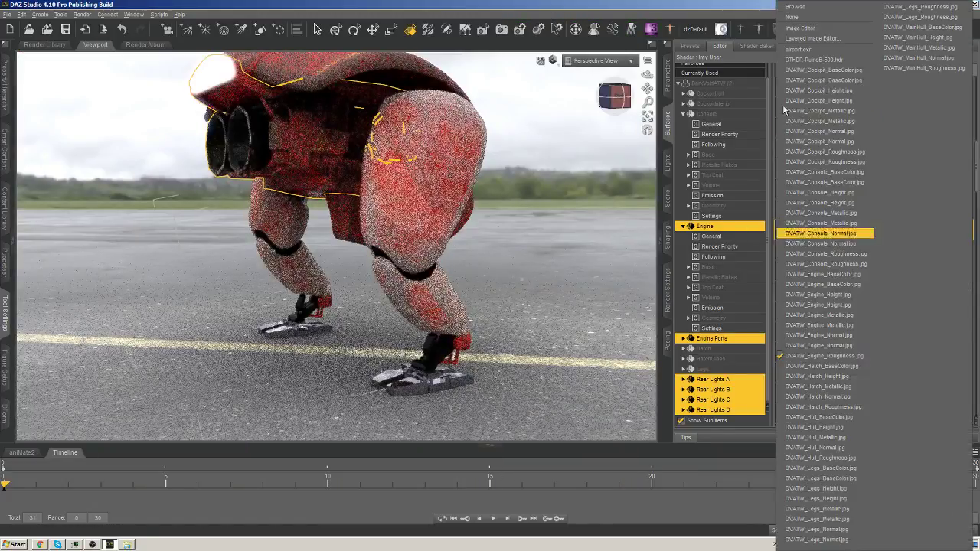
pyautogui.click(795, 7)
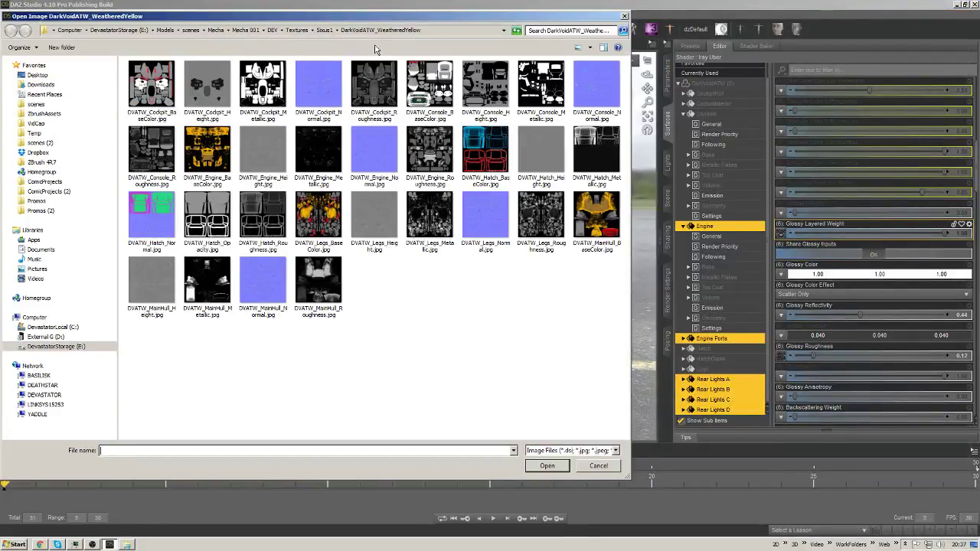
pyautogui.click(325, 31)
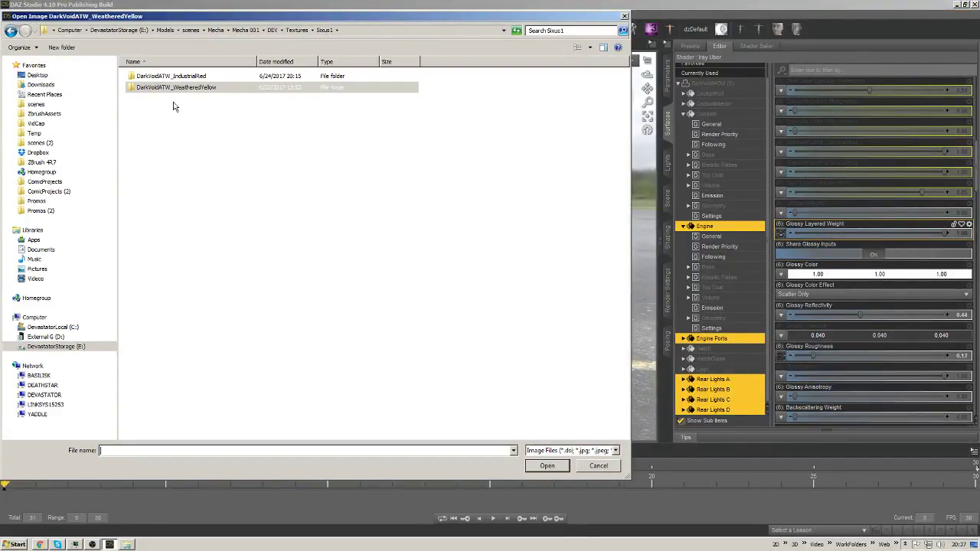
pyautogui.doubleClick(157, 77)
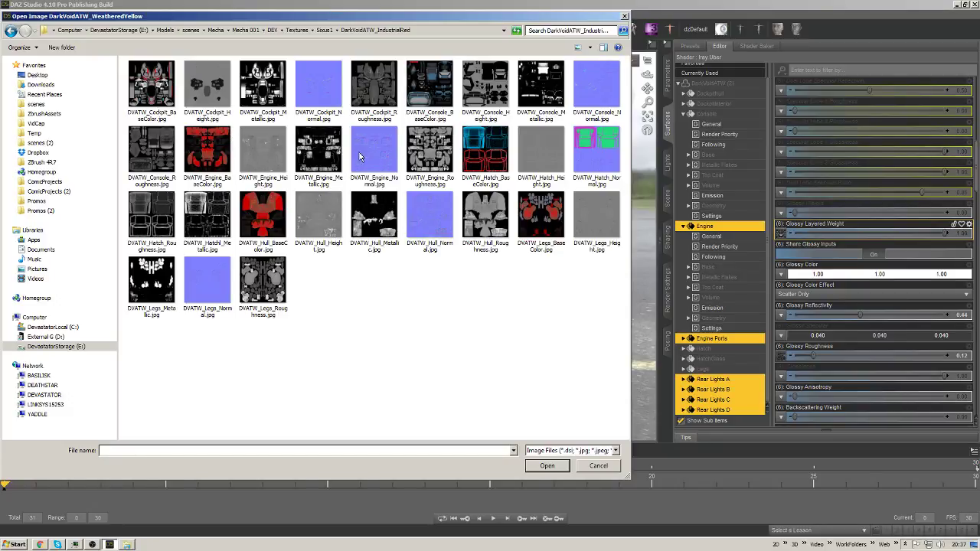
pyautogui.doubleClick(436, 149)
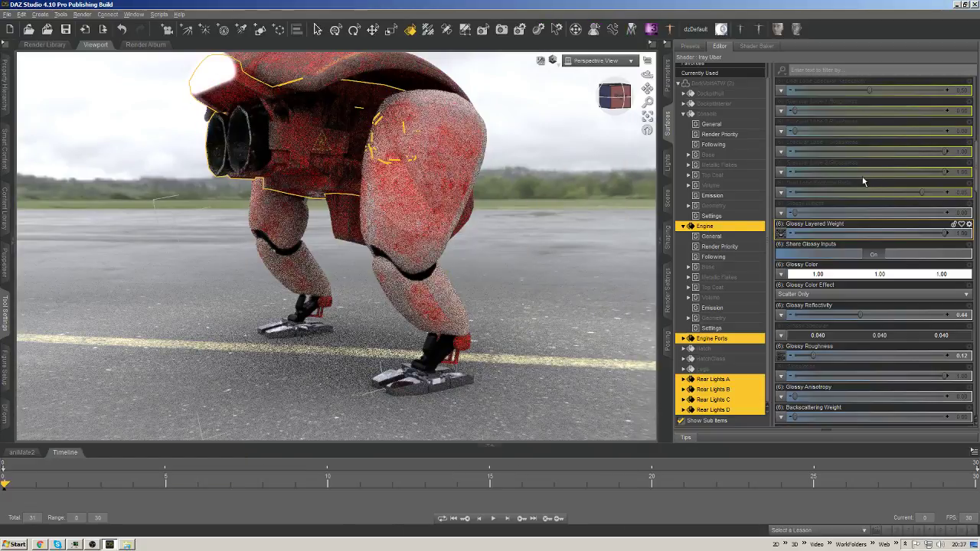
# Replace the selected engine and rear light surfaces' Diffuse Roughness map with DVATW_Engine_Roughness.jpg from the DarkVoidATW_IndustrialRed folder.
pyautogui.scroll(5, 855, 188)
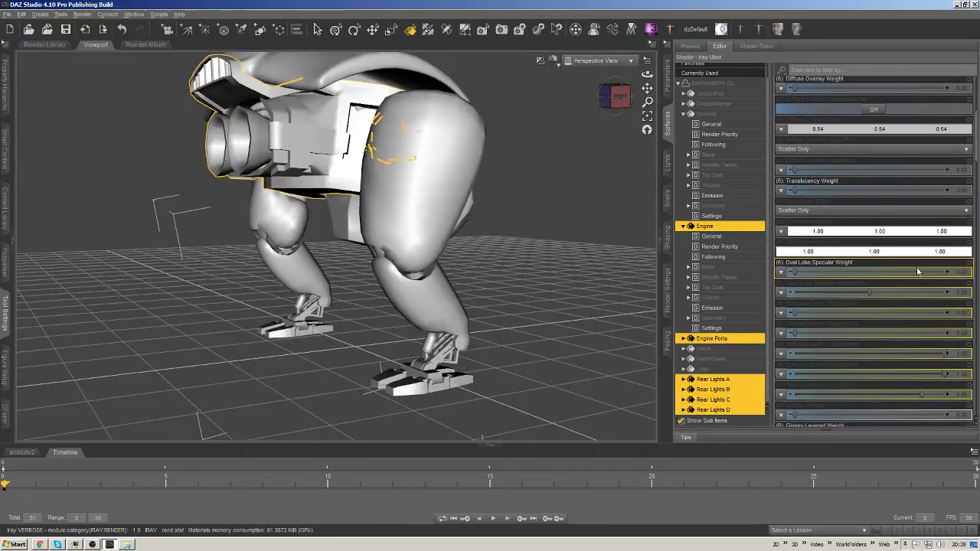
pyautogui.scroll(5, 917, 272)
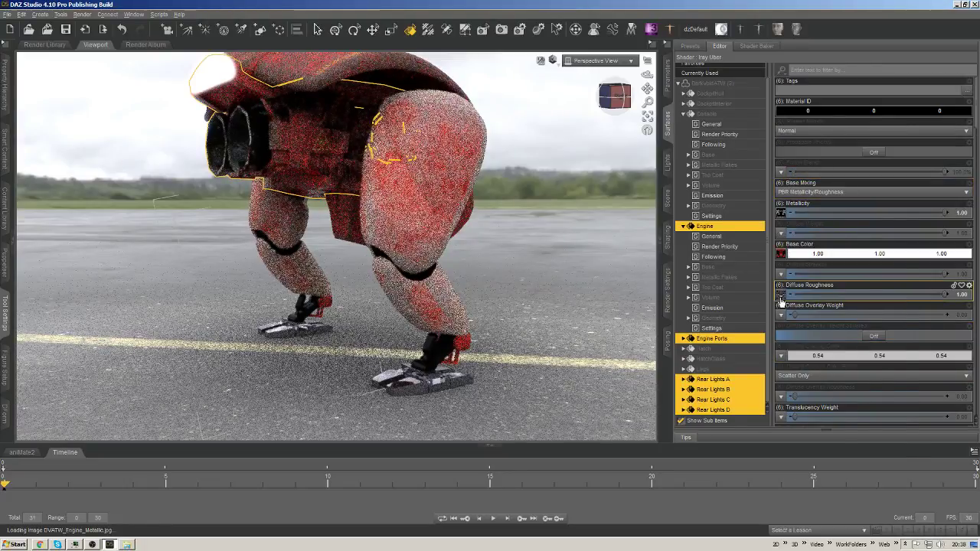
pyautogui.click(780, 296)
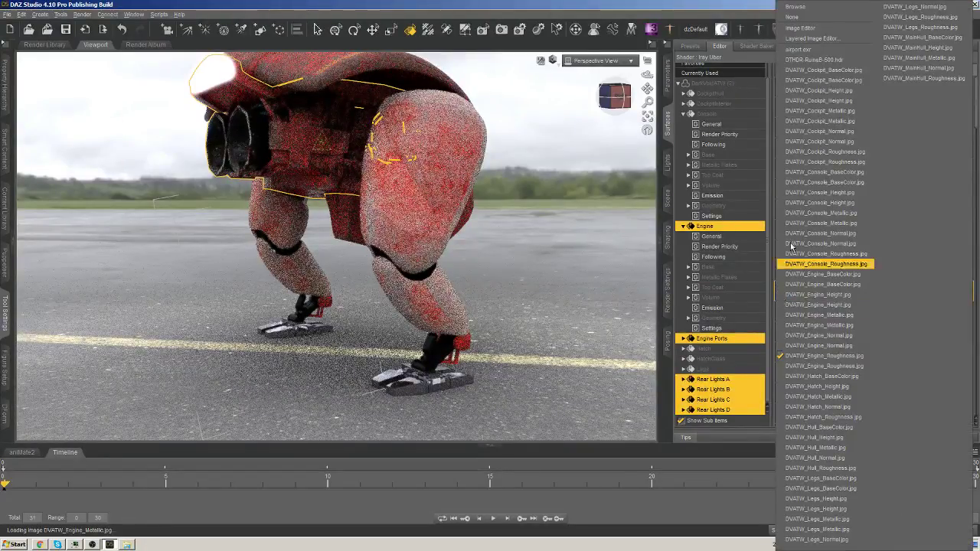
pyautogui.click(825, 17)
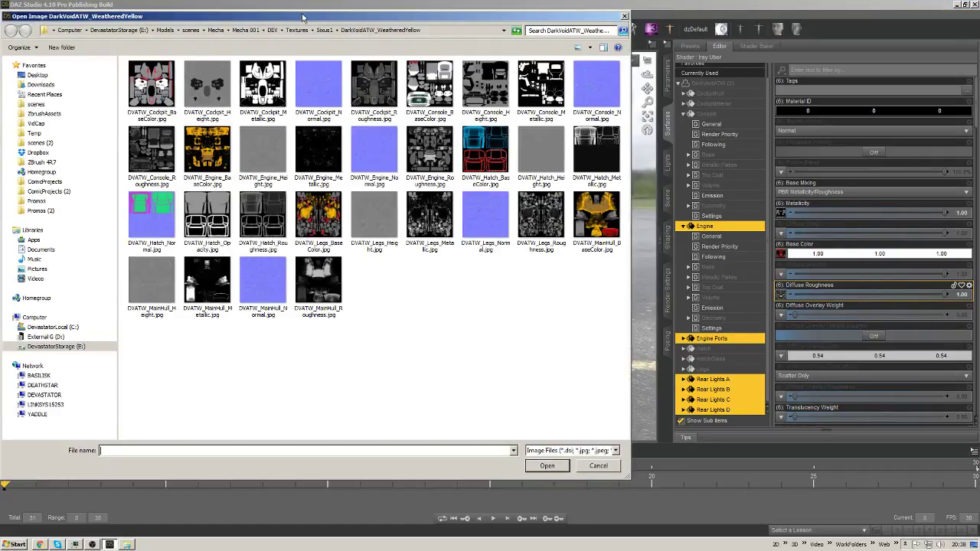
pyautogui.click(325, 30)
pyautogui.doubleClick(186, 78)
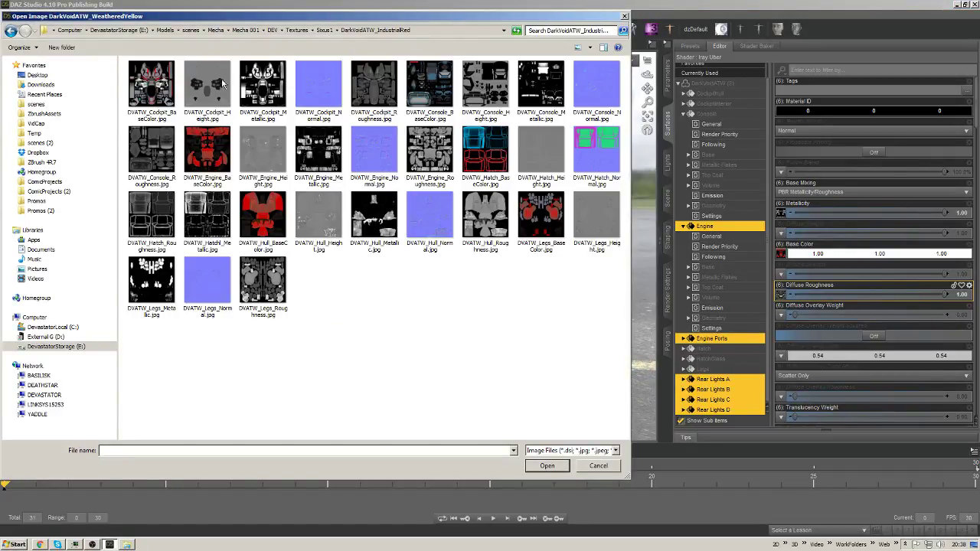
pyautogui.doubleClick(436, 154)
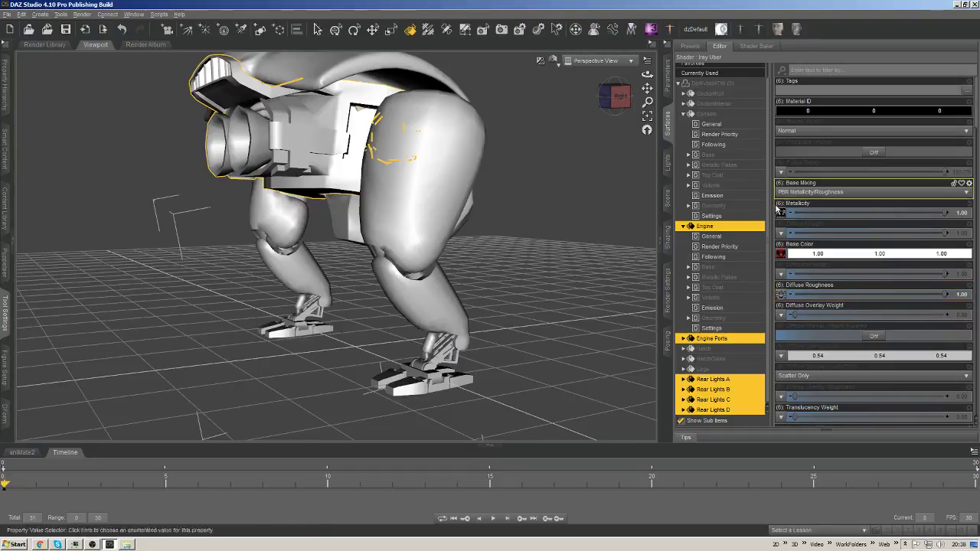
pyautogui.moveTo(782, 218)
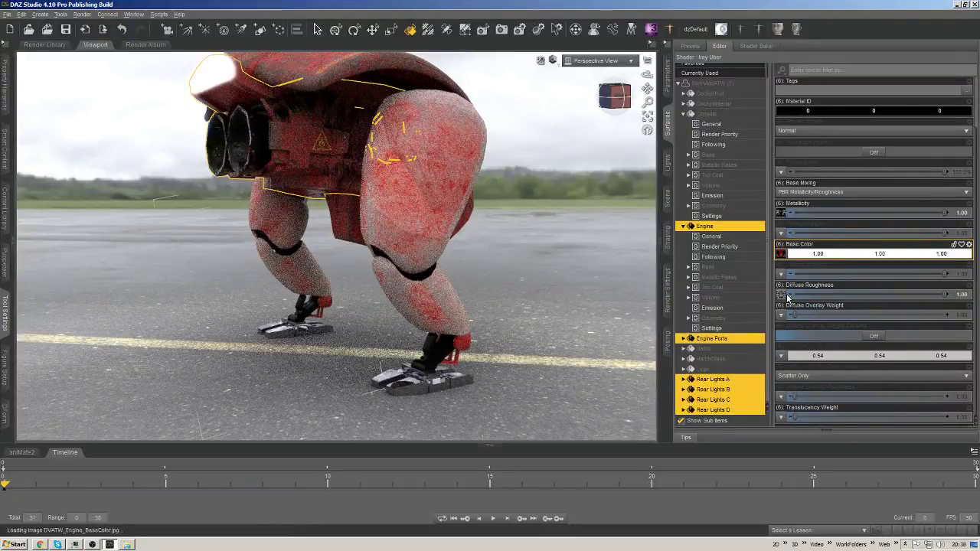
# Check the engine and rear light surfaces' Diffuse Roughness, Glossy Layered Weight, Glossy Roughness and Base Bump maps.
pyautogui.moveTo(781, 300)
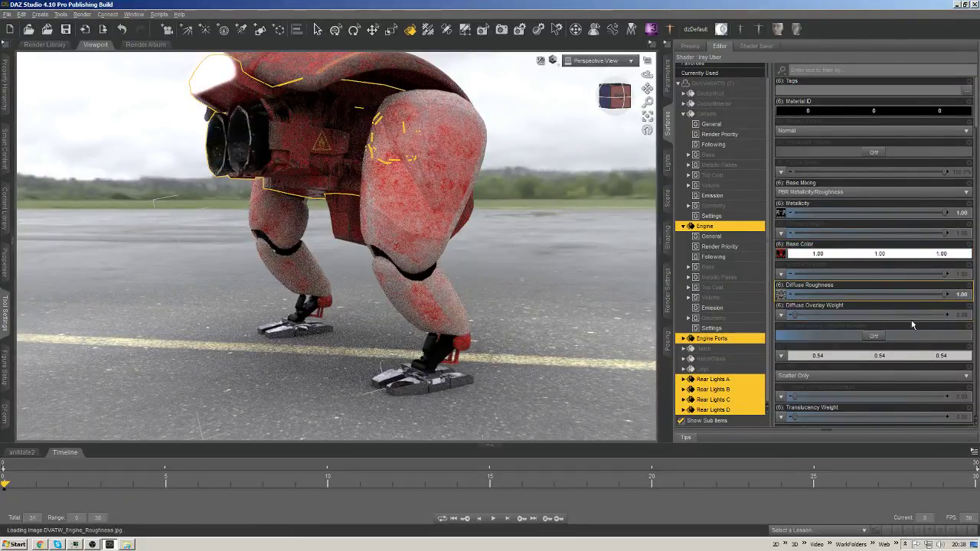
pyautogui.scroll(-5, 907, 327)
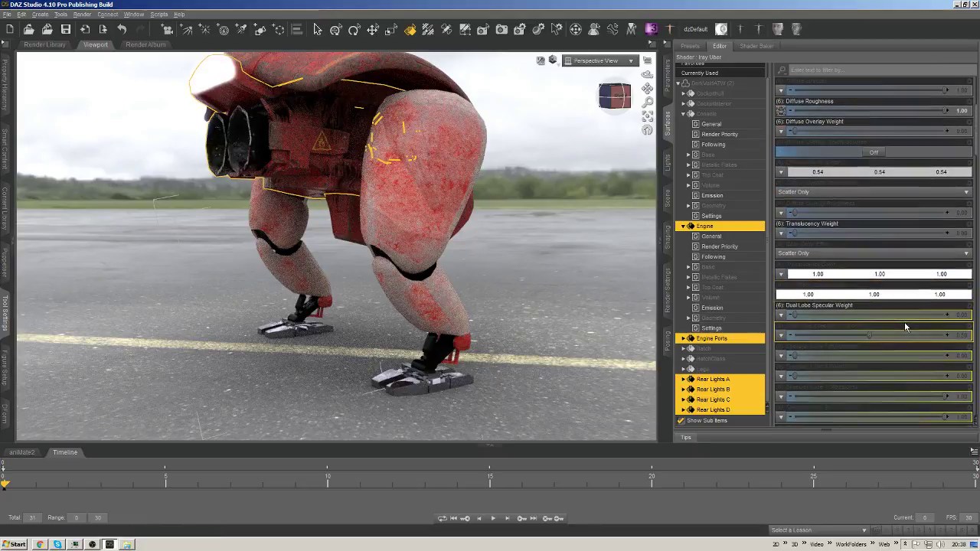
pyautogui.scroll(-5, 877, 278)
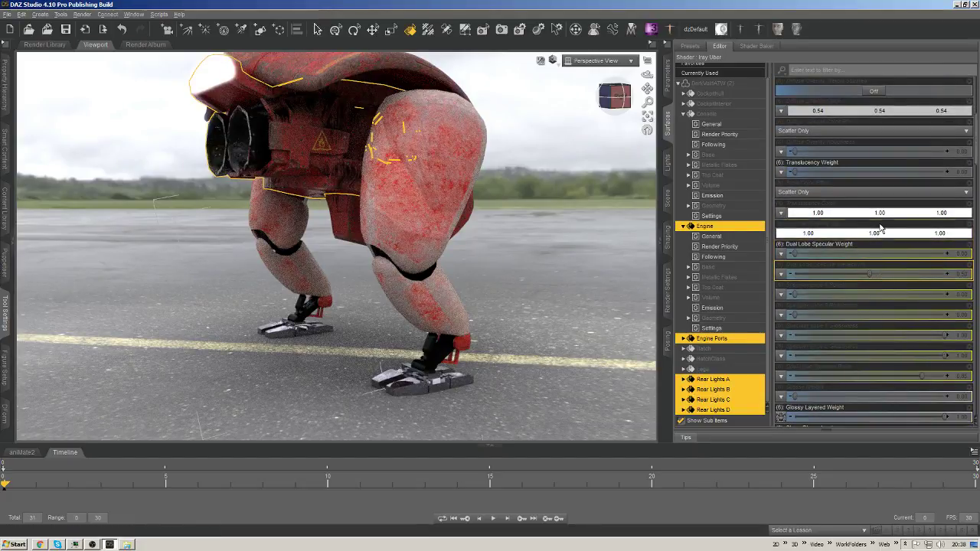
pyautogui.scroll(-7, 880, 227)
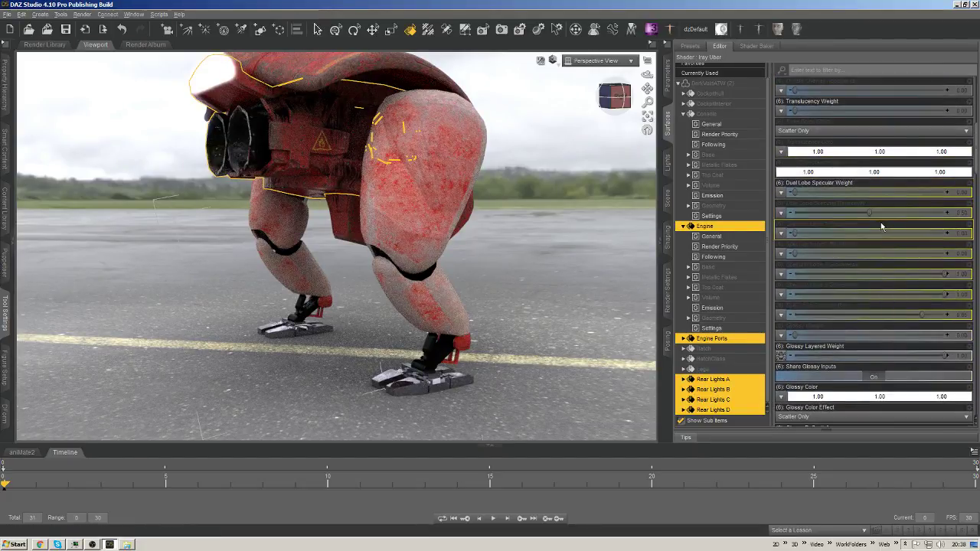
pyautogui.moveTo(783, 237)
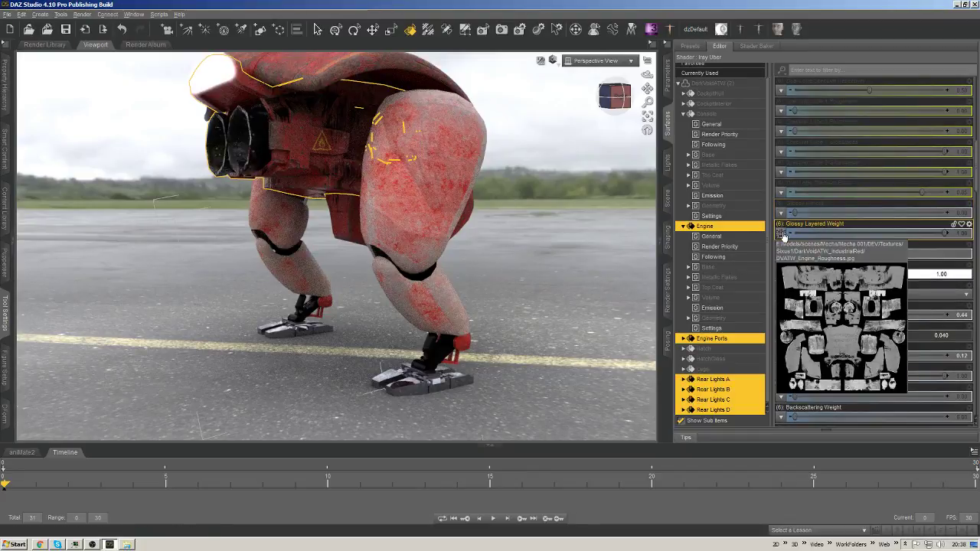
pyautogui.scroll(-5, 782, 236)
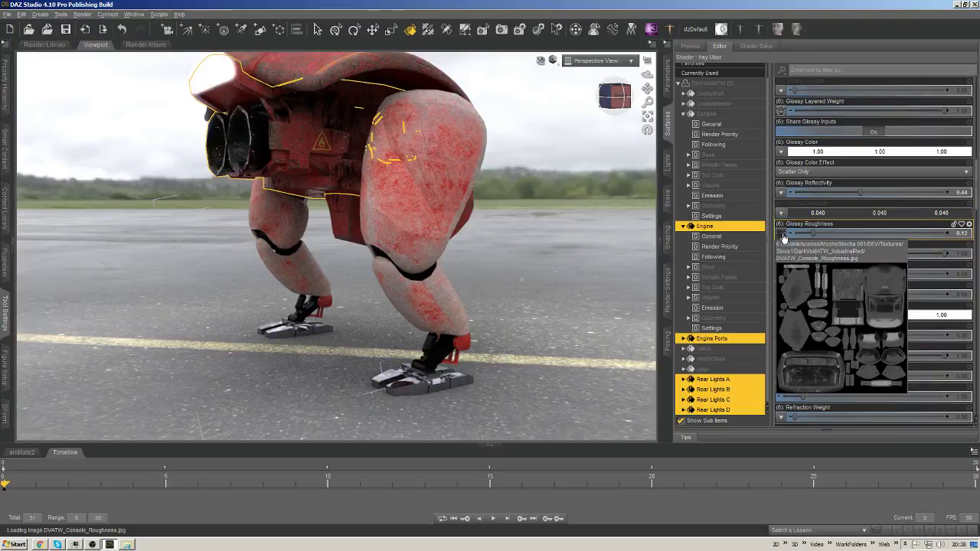
pyautogui.scroll(-10, 782, 238)
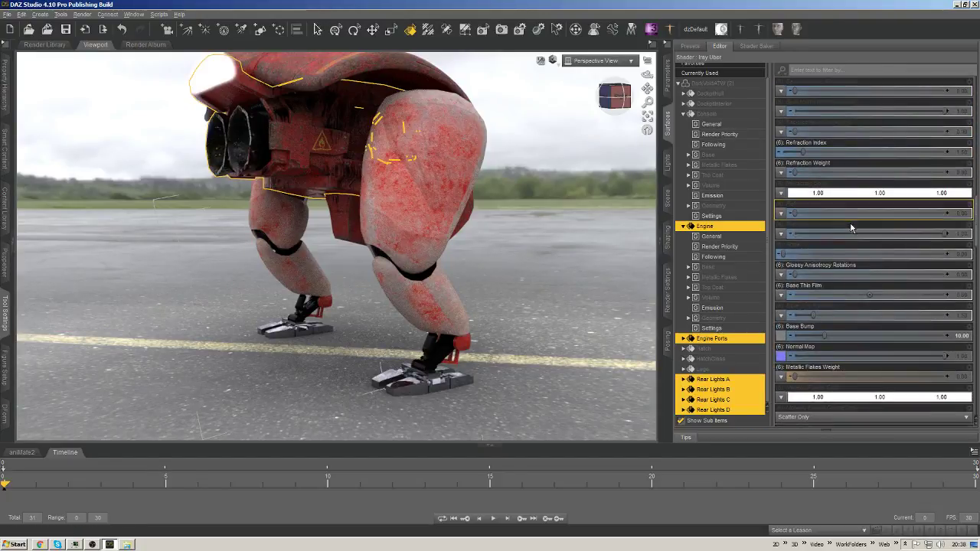
pyautogui.scroll(-5, 850, 227)
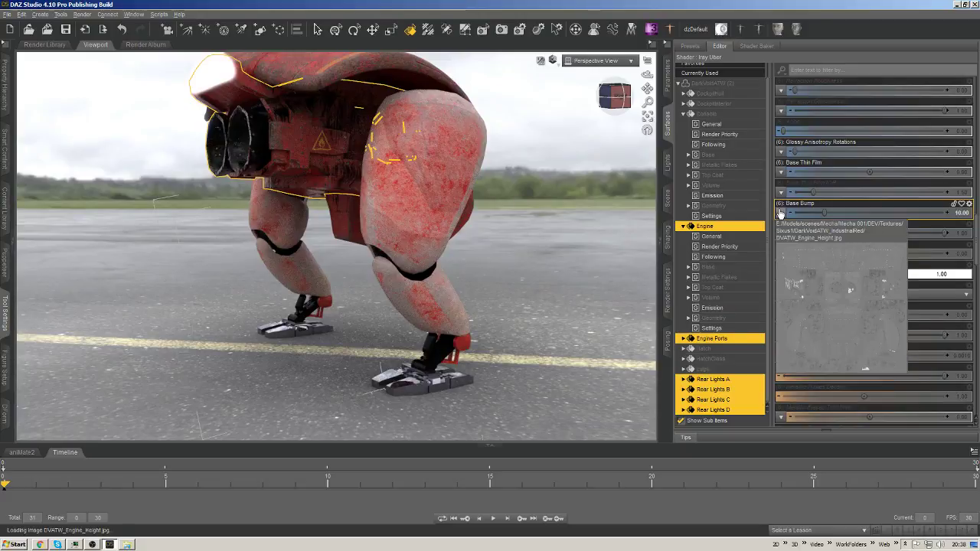
# Select the Legs surface and examine its texture maps from Normal Map back to Diffuse Roughness and Base Color.
pyautogui.click(429, 238)
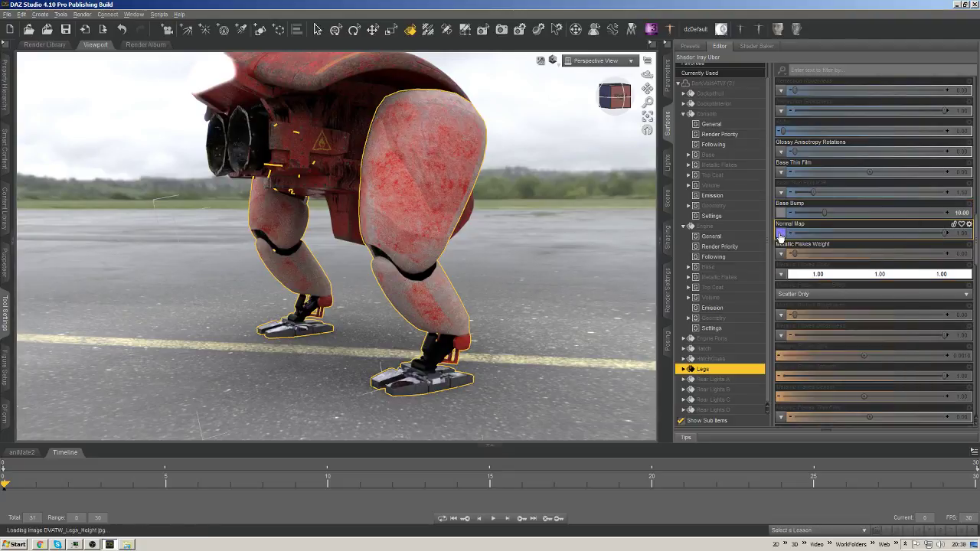
pyautogui.scroll(5, 976, 253)
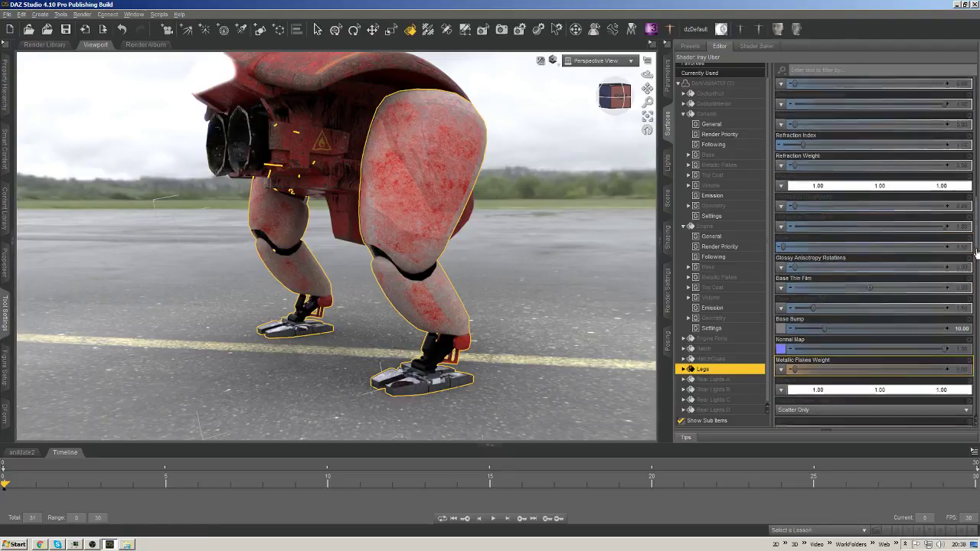
pyautogui.scroll(3, 976, 253)
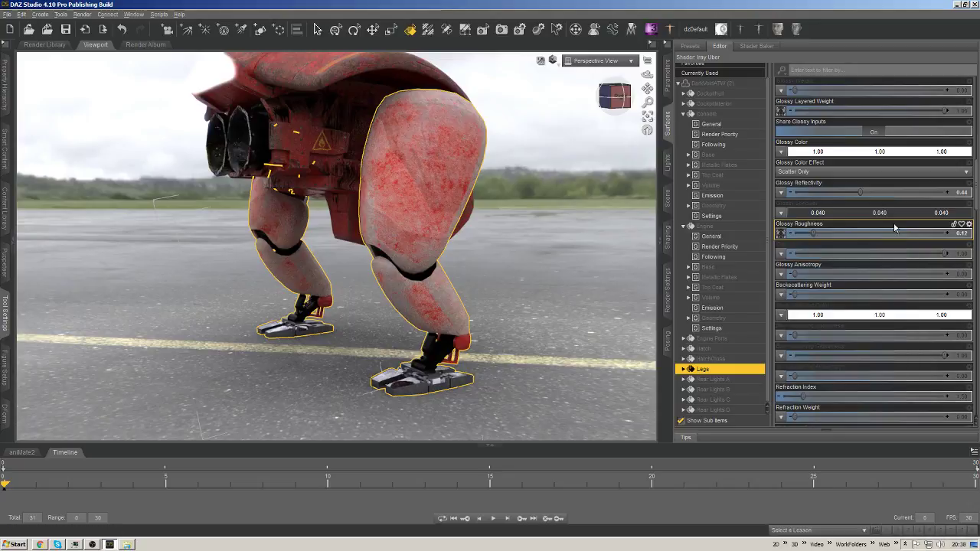
pyautogui.scroll(4, 781, 241)
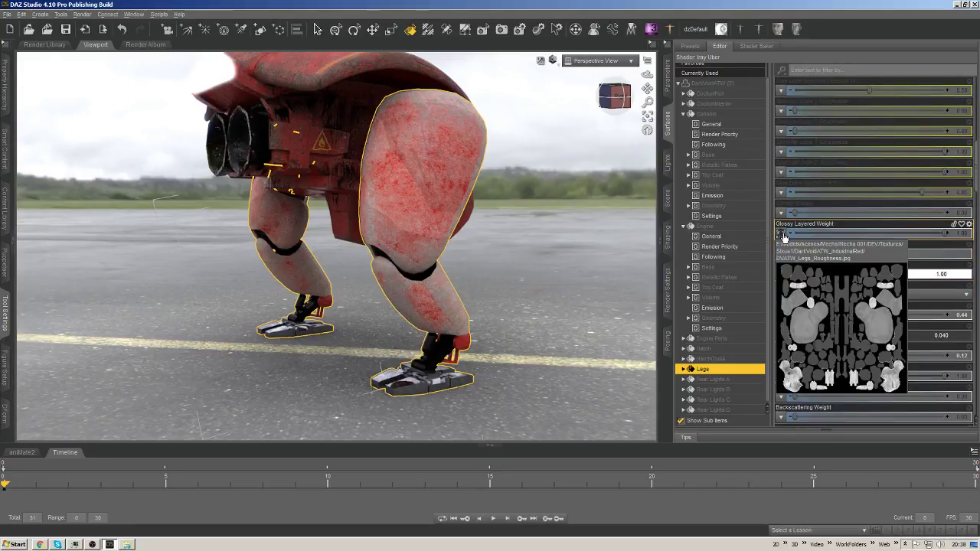
pyautogui.scroll(6, 789, 236)
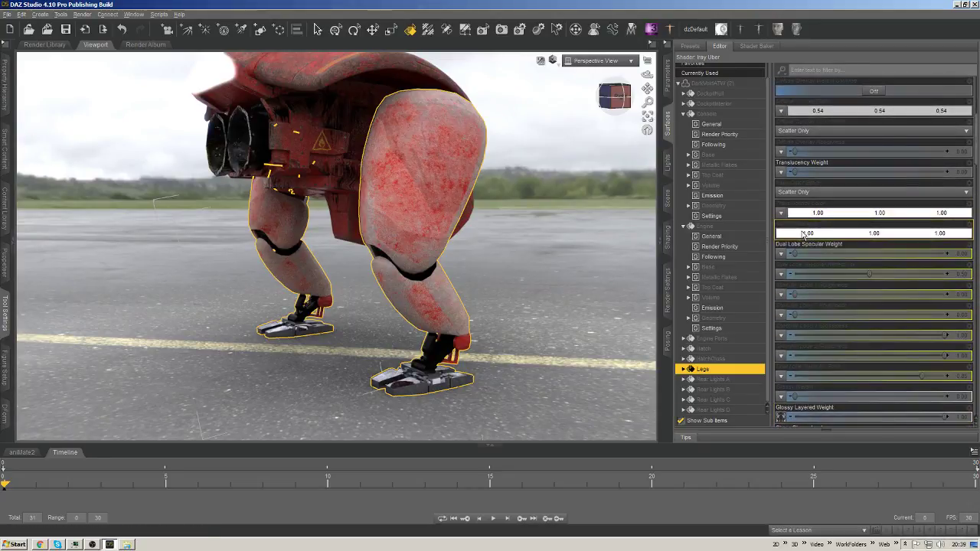
pyautogui.scroll(8, 796, 242)
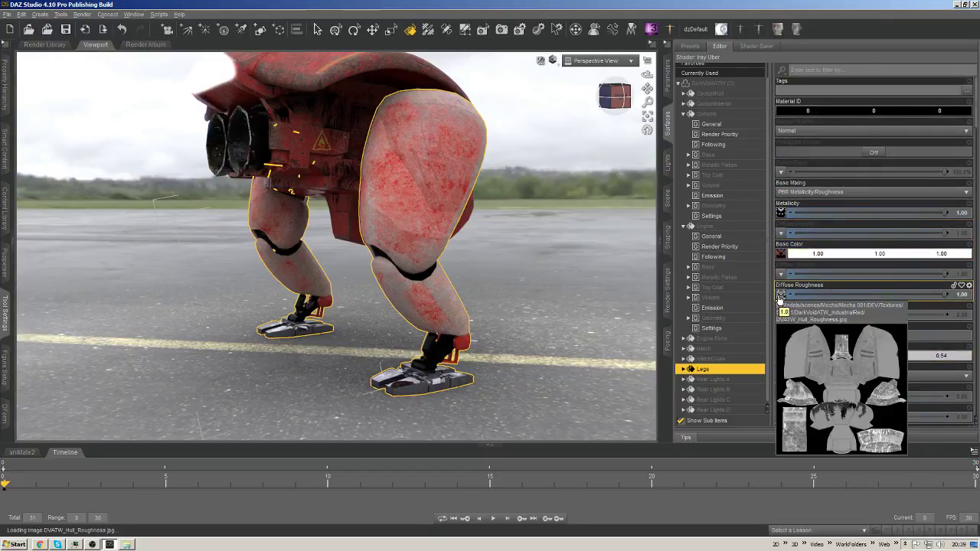
pyautogui.moveTo(782, 256)
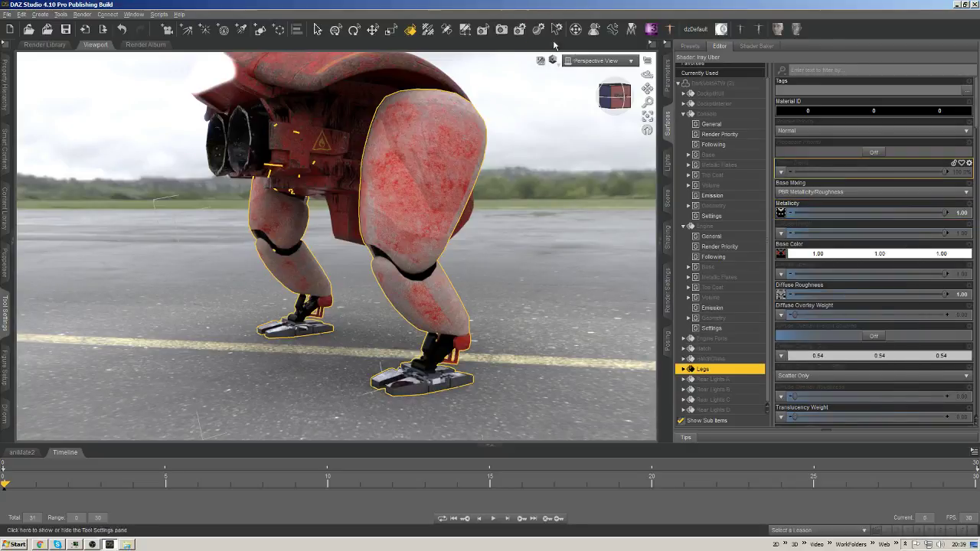
# View the walker closer from its front side and lower the legs' Metallicity to 0.64.
pyautogui.click(617, 96)
pyautogui.moveTo(617, 97); pyautogui.dragTo(549, 301)
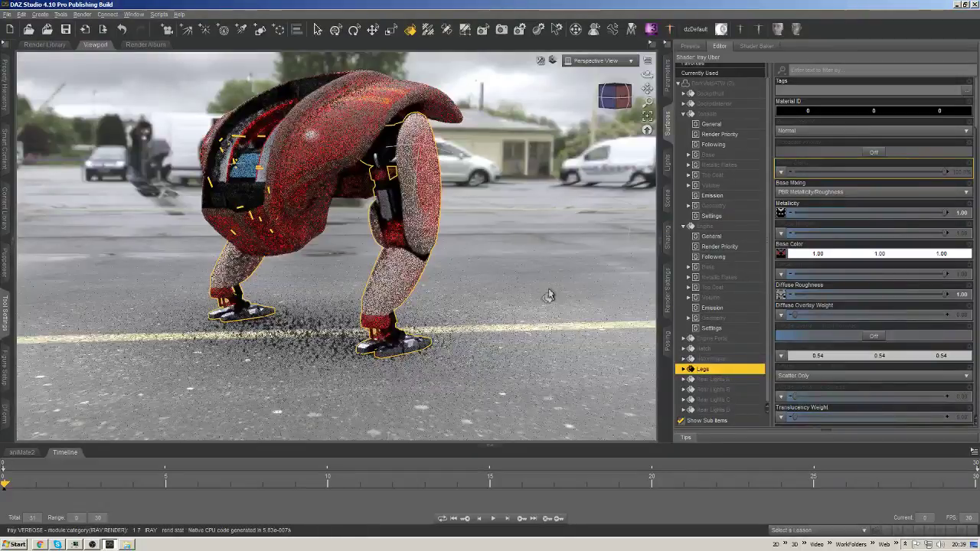
pyautogui.scroll(5, 548, 291)
pyautogui.moveTo(647, 88); pyautogui.dragTo(590, 107)
pyautogui.moveTo(647, 88)
pyautogui.mouseDown()
pyautogui.moveTo(632, 91)
pyautogui.moveTo(647, 87)
pyautogui.mouseUp()
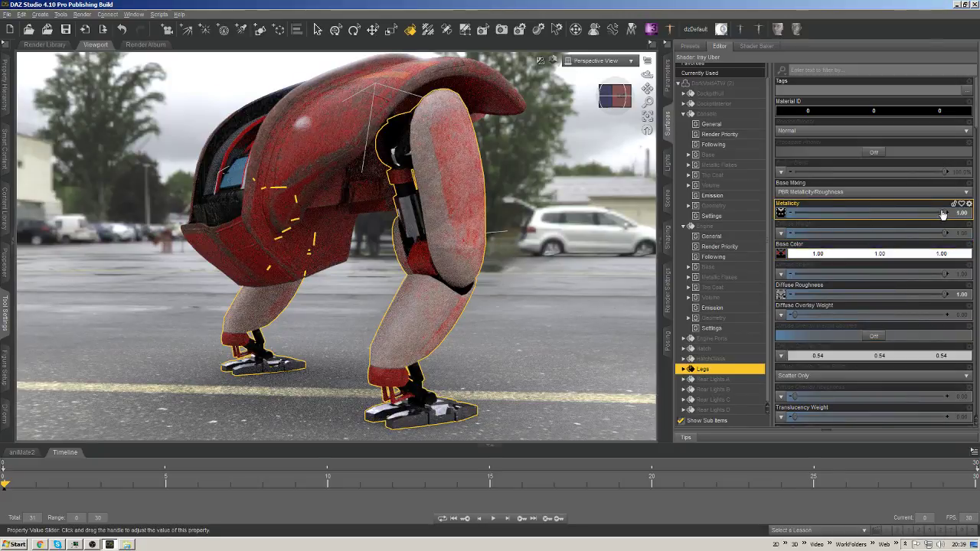
pyautogui.moveTo(931, 213); pyautogui.dragTo(890, 213)
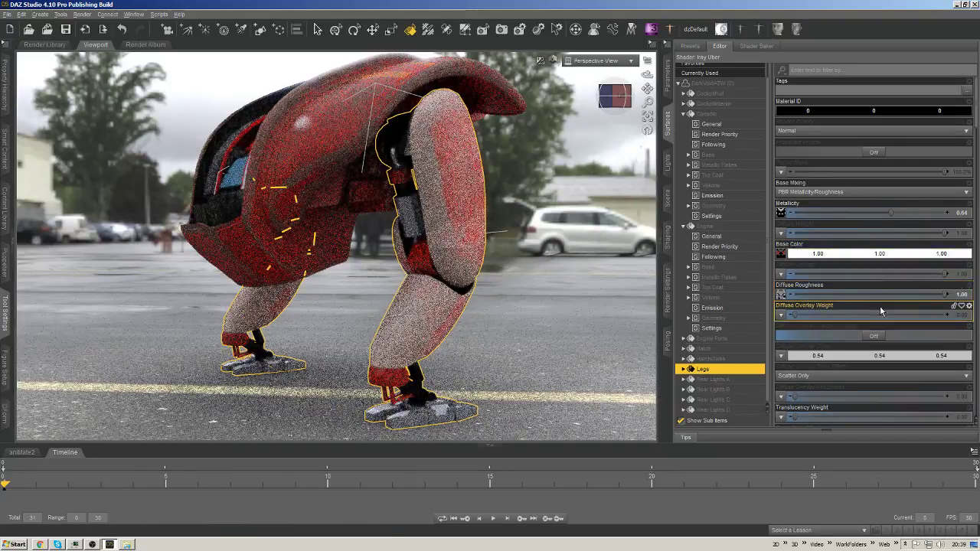
# Darken the legs' Base Color to a neutral grey of 0.46.
pyautogui.click(855, 260)
pyautogui.moveTo(610, 221); pyautogui.dragTo(605, 231)
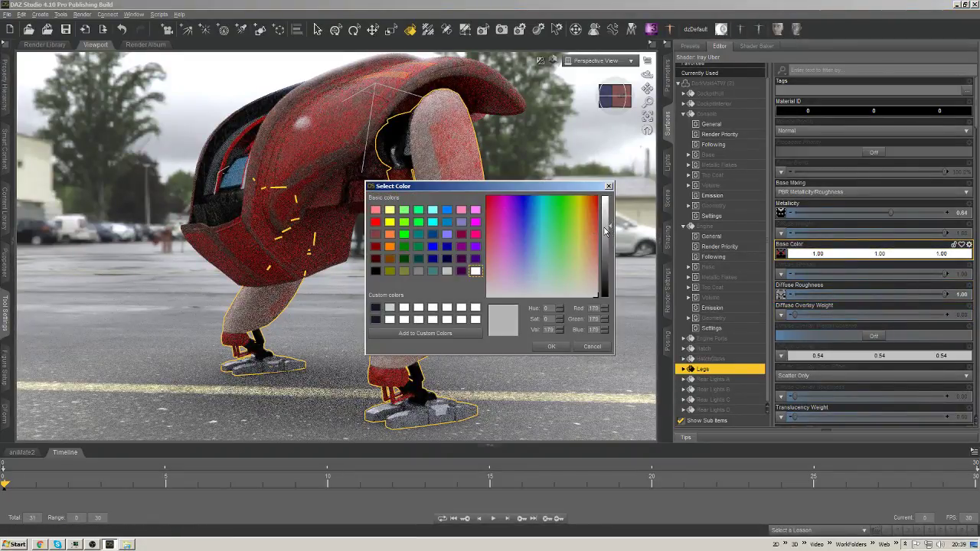
pyautogui.click(552, 349)
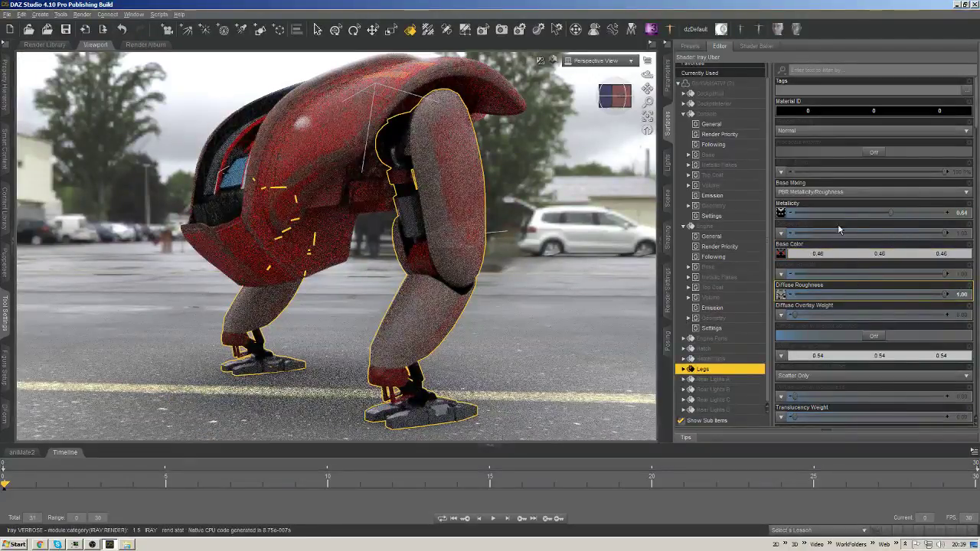
# Return the legs' Metallicity to 1.00 and set their Base Color to a light neutral grey of 0.75.
pyautogui.moveTo(889, 211); pyautogui.dragTo(949, 212)
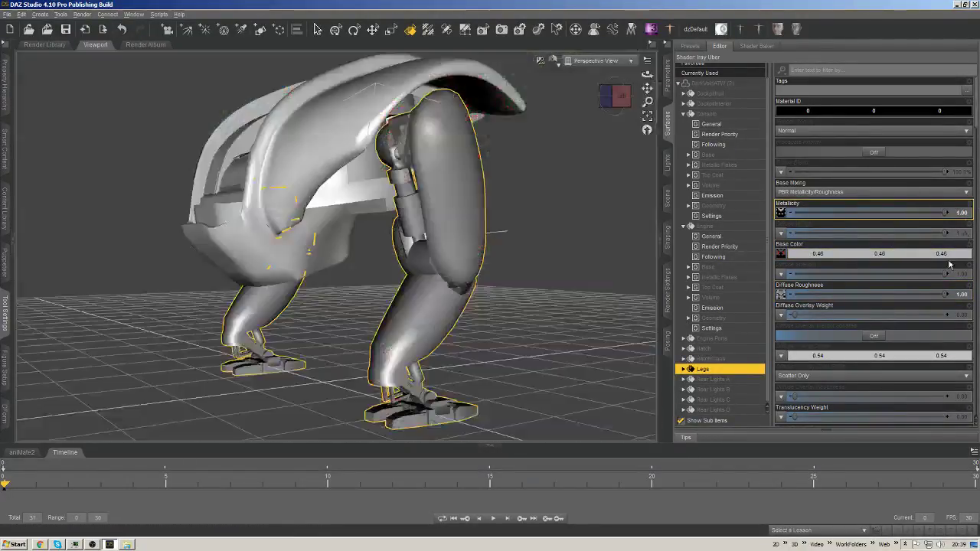
pyautogui.scroll(-5, 941, 337)
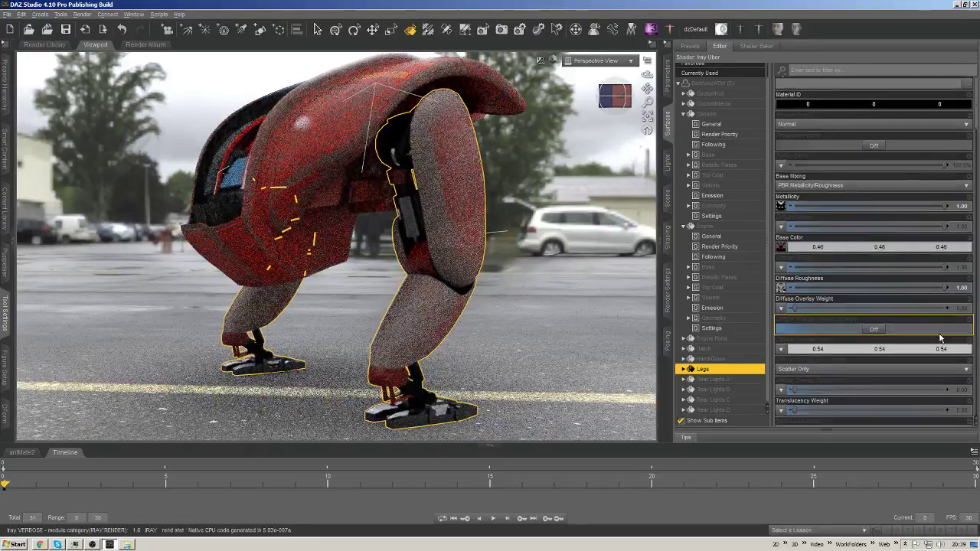
pyautogui.scroll(4, 909, 292)
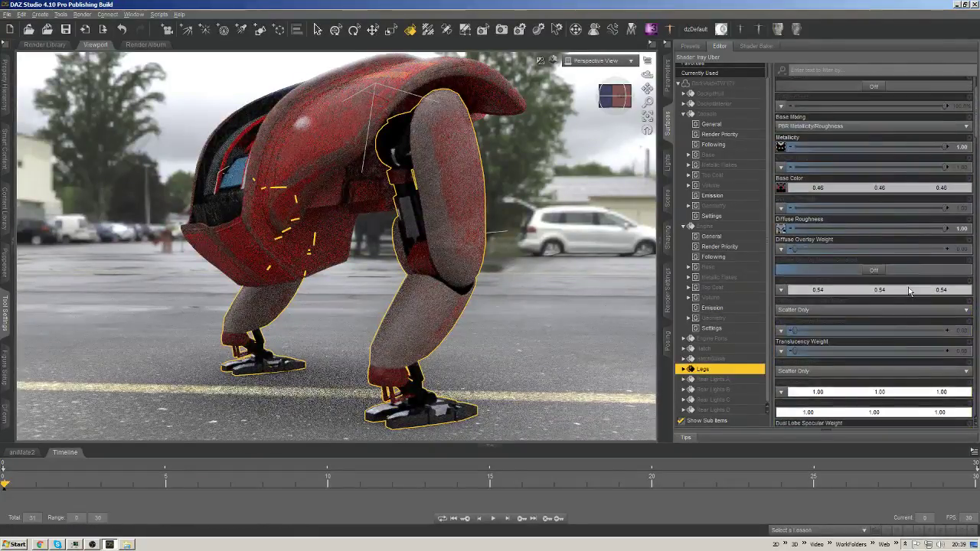
pyautogui.click(781, 192)
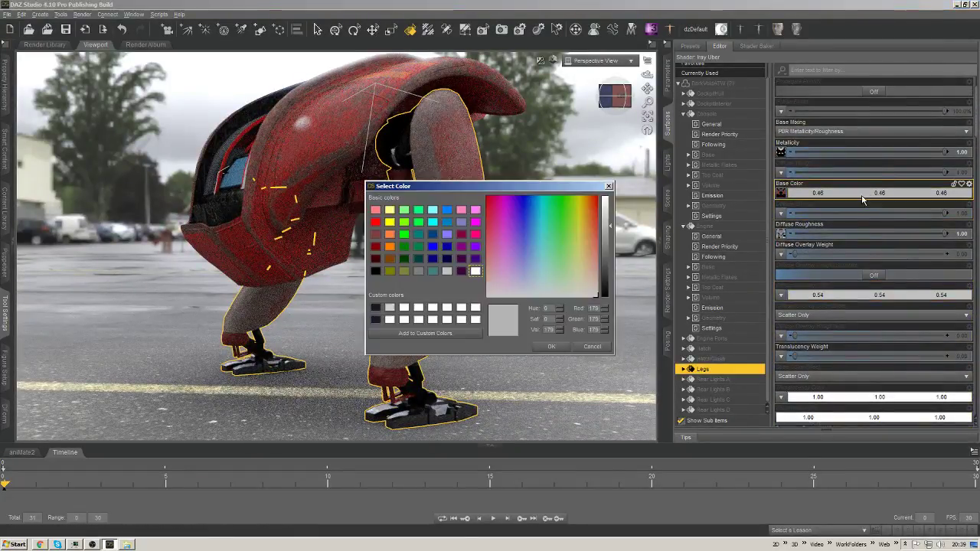
pyautogui.click(605, 210)
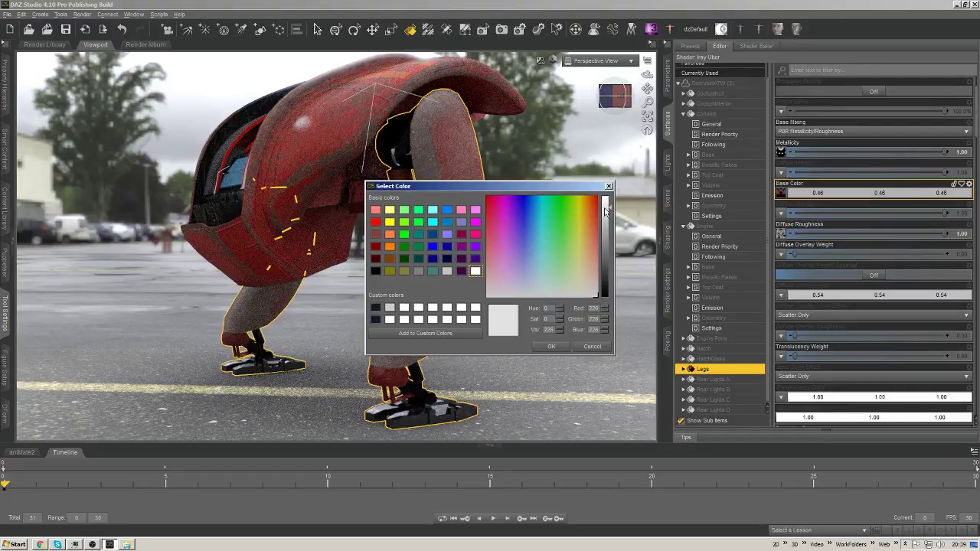
pyautogui.click(551, 348)
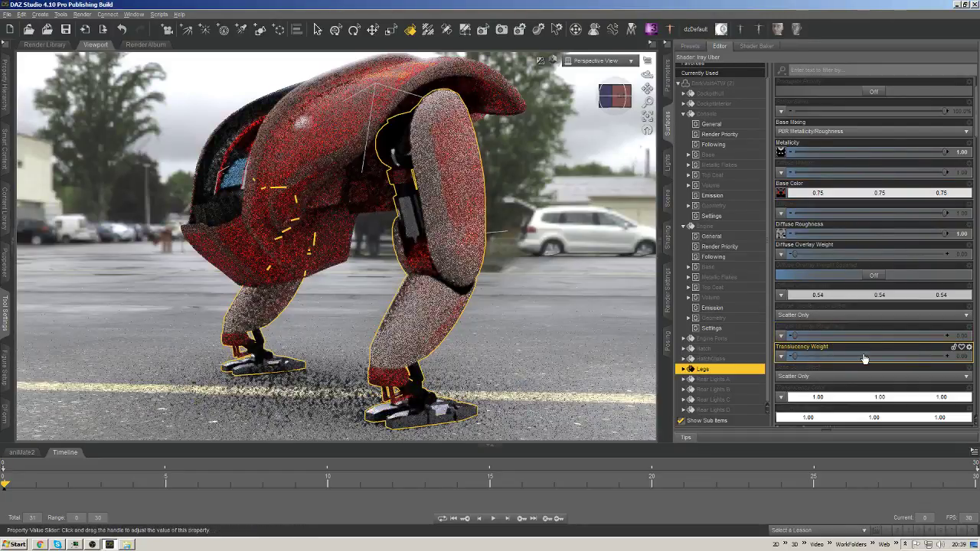
# Try a Glossy Layered Weight of 0.34 on the legs and return it to 1.00.
pyautogui.scroll(-4, 864, 359)
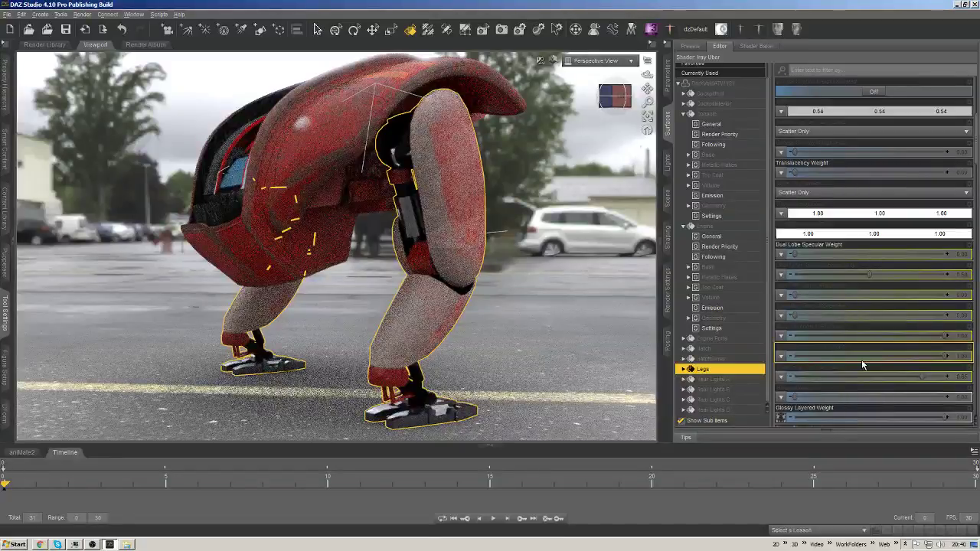
pyautogui.scroll(-2, 863, 365)
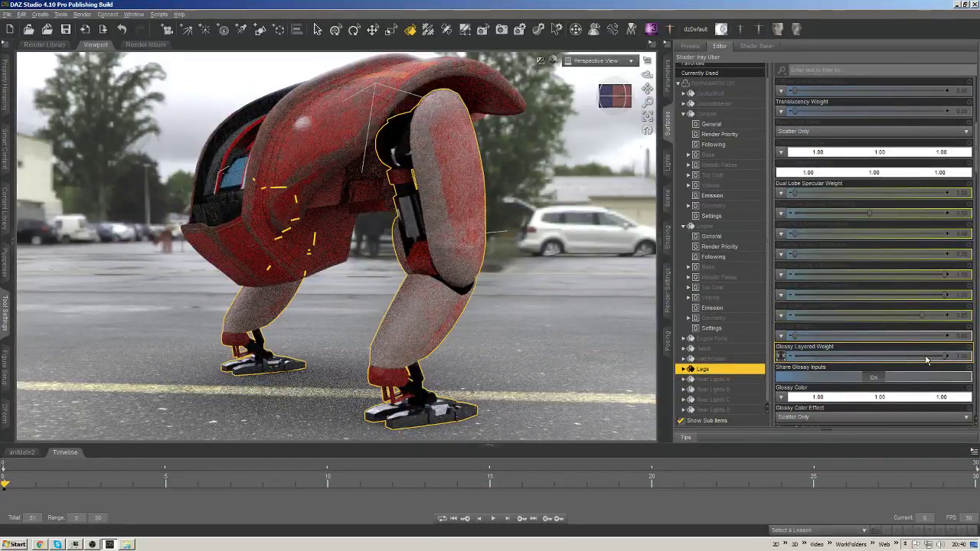
pyautogui.moveTo(926, 359); pyautogui.dragTo(850, 349)
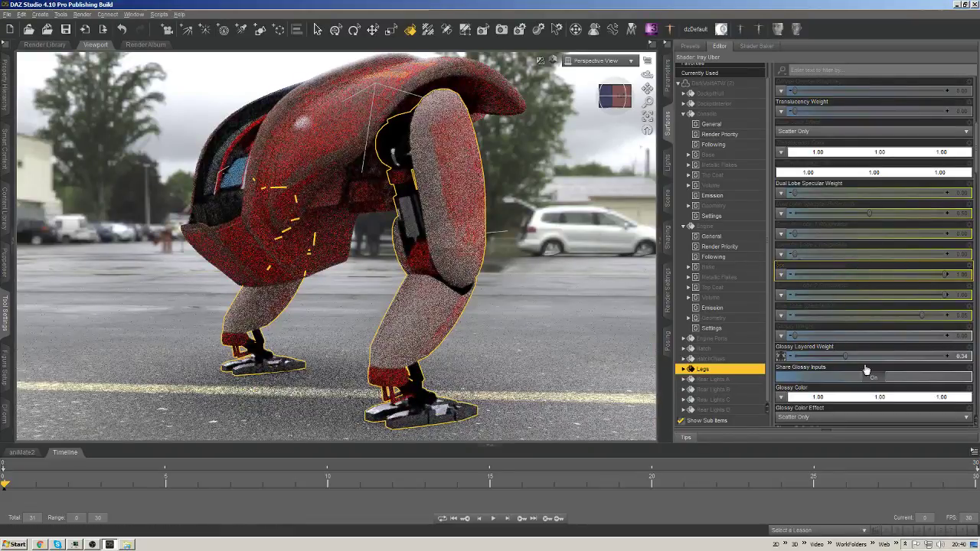
pyautogui.moveTo(904, 353); pyautogui.dragTo(953, 354)
# Darken the legs' Glossy Color to a neutral grey of 0.32.
pyautogui.scroll(-4, 873, 337)
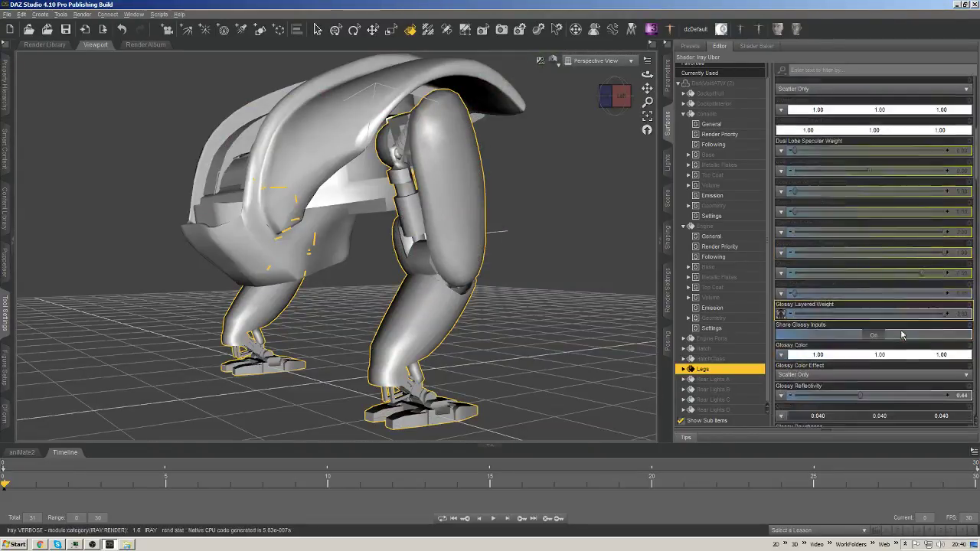
pyautogui.click(840, 296)
pyautogui.click(840, 298)
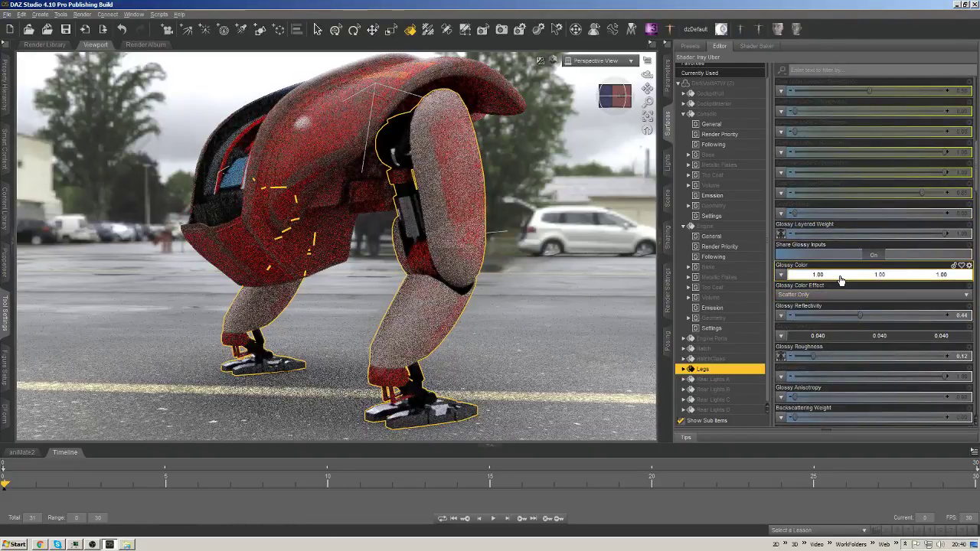
pyautogui.click(842, 274)
pyautogui.moveTo(607, 240); pyautogui.dragTo(606, 239)
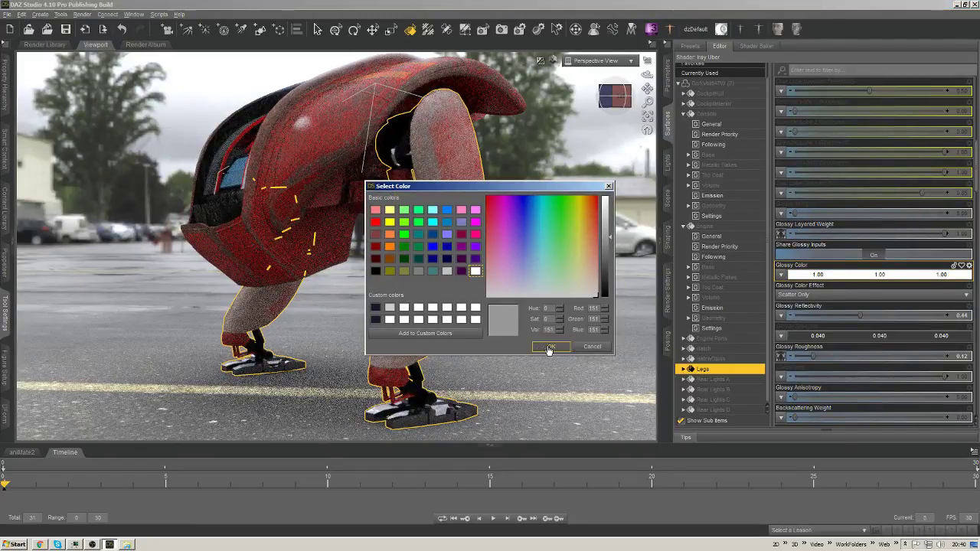
pyautogui.press('Return')
# Lower the legs' Glossy Reflectivity to 0.061 and increase their Glossy Roughness.
pyautogui.moveTo(857, 316); pyautogui.dragTo(801, 315)
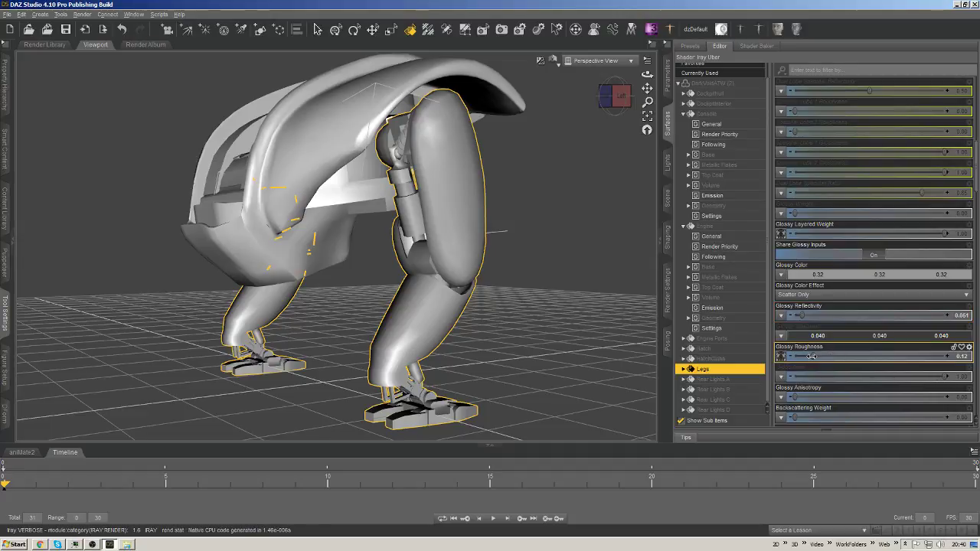
pyautogui.moveTo(861, 355); pyautogui.dragTo(858, 356)
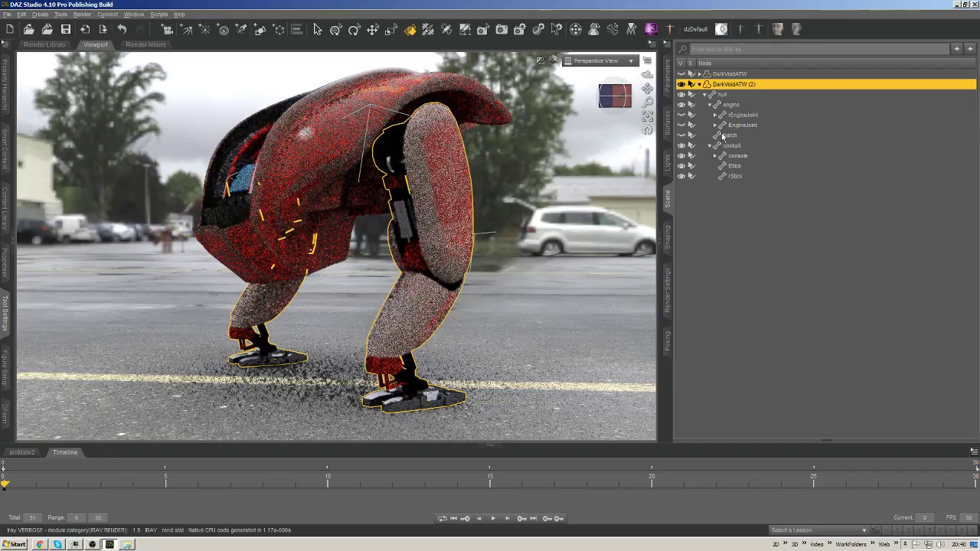
# Make the hidden hatch and engine joints of DarkVoidATW (2) visible again.
pyautogui.click(689, 135)
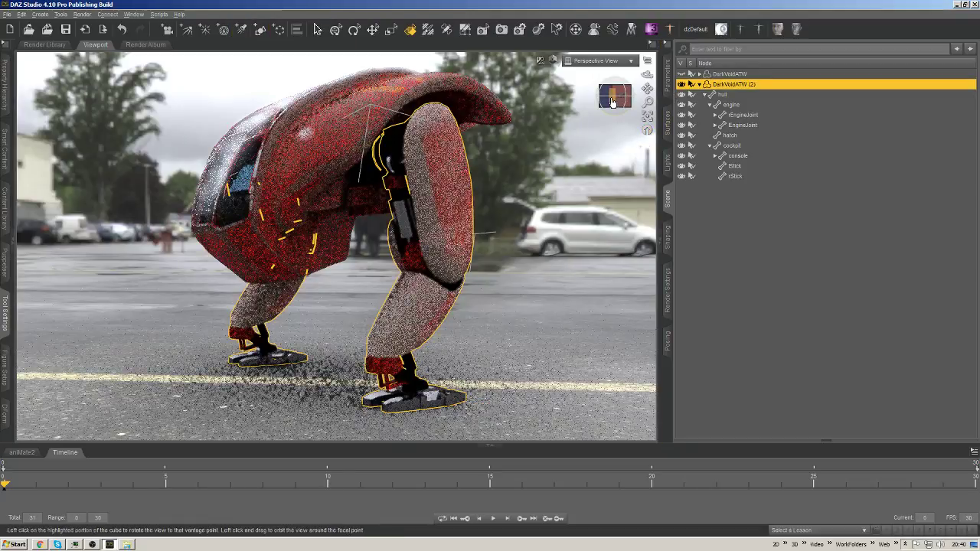
# Examine the retextured walker's hull, cockpit and legs from the front and side.
pyautogui.click(606, 96)
pyautogui.moveTo(614, 95); pyautogui.dragTo(349, 170)
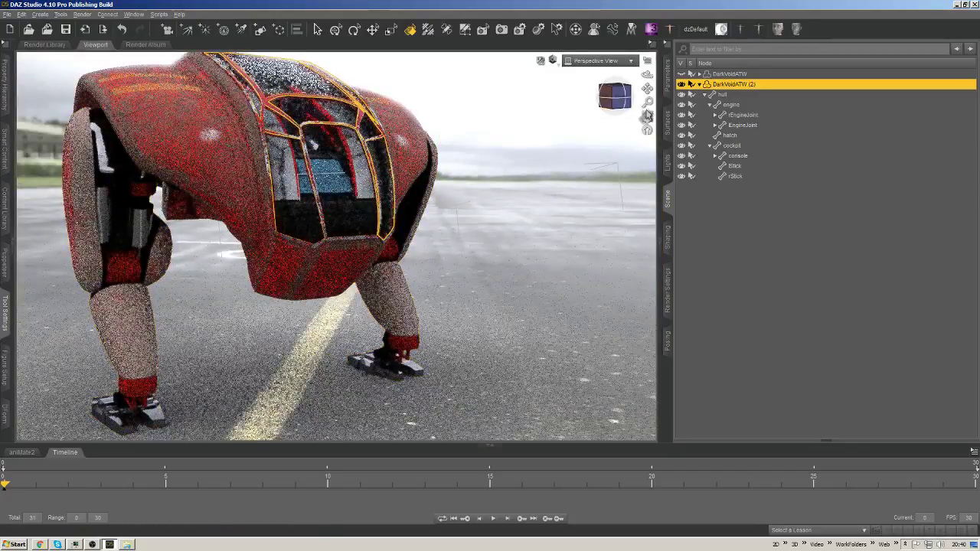
pyautogui.moveTo(647, 89); pyautogui.dragTo(562, 164)
pyautogui.scroll(10, 564, 165)
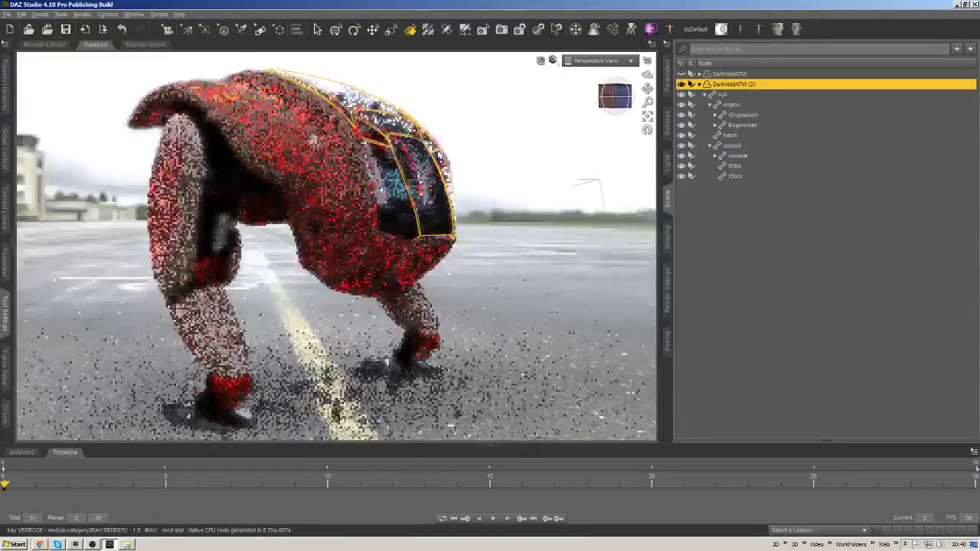
pyautogui.moveTo(616, 95); pyautogui.dragTo(601, 111)
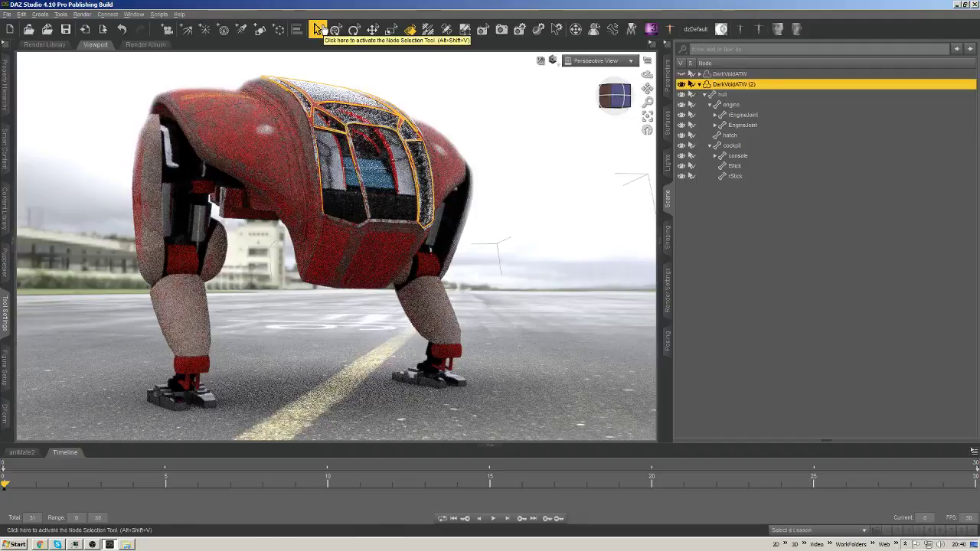
pyautogui.click(318, 30)
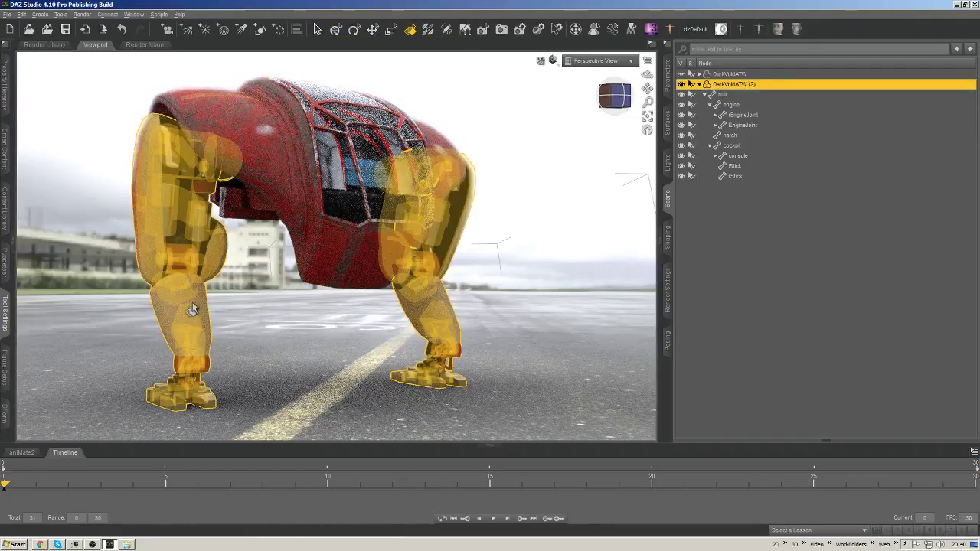
pyautogui.moveTo(617, 100); pyautogui.dragTo(341, 182)
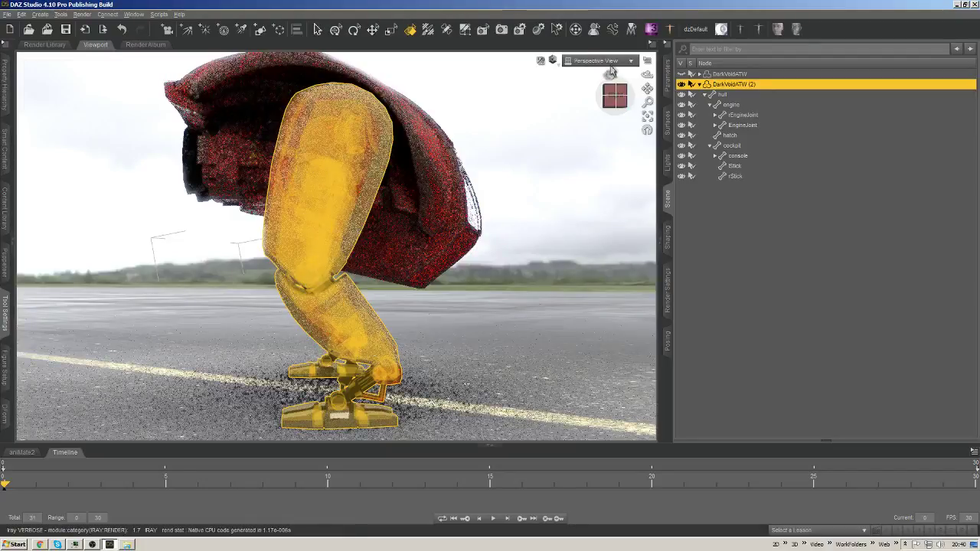
pyautogui.click(615, 96)
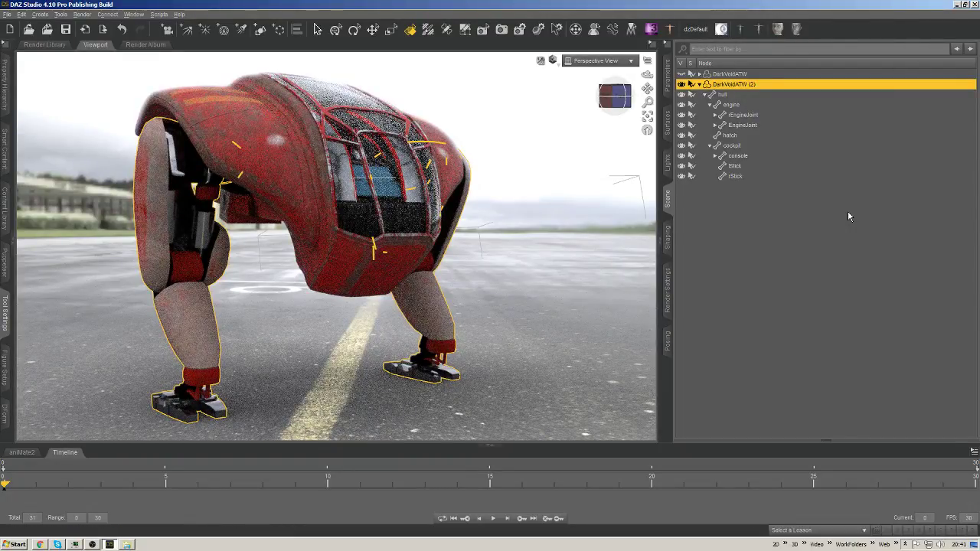
# Copy the CockpitHull surface settings of DarkVoidATW (2) and paste them onto its Legs surface.
pyautogui.click(666, 128)
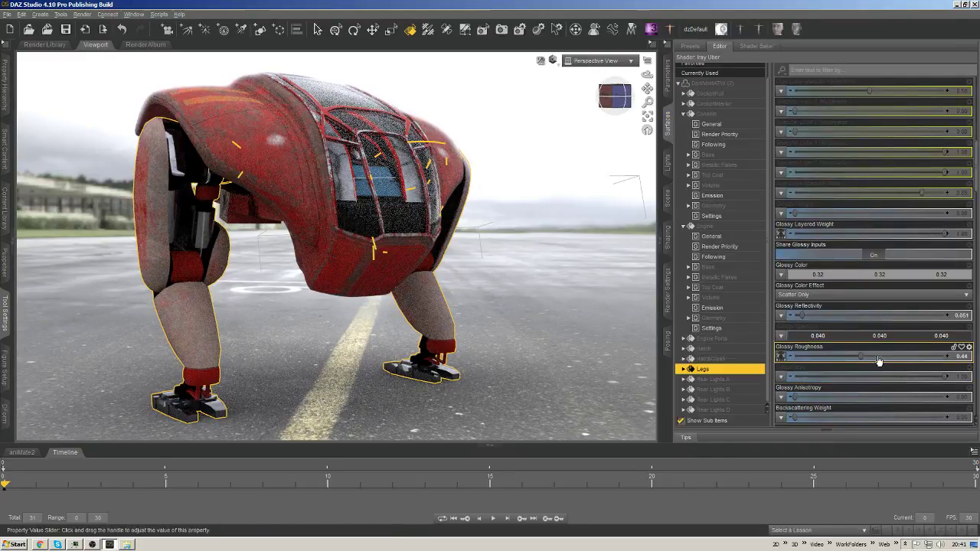
pyautogui.click(387, 145)
pyautogui.rightClick(730, 95)
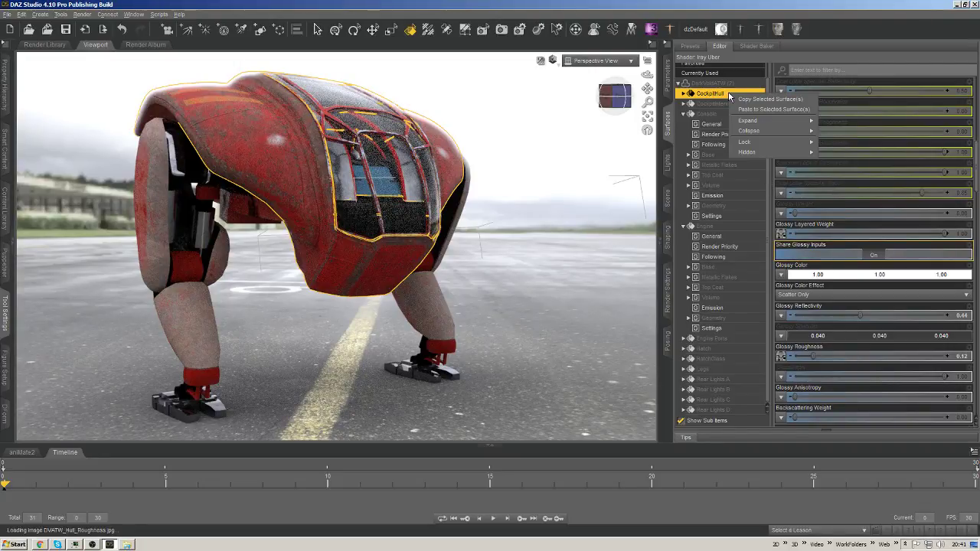
pyautogui.click(744, 101)
pyautogui.rightClick(744, 100)
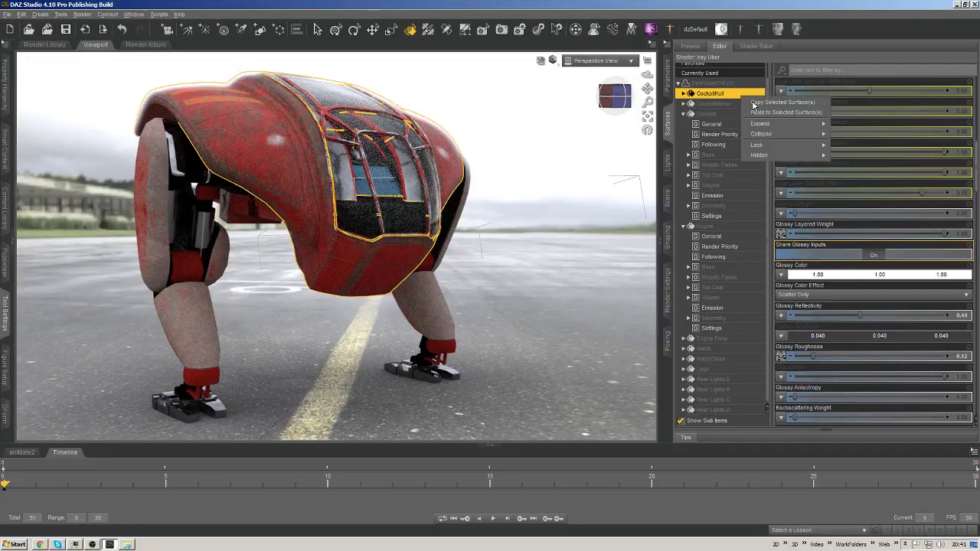
pyautogui.click(754, 102)
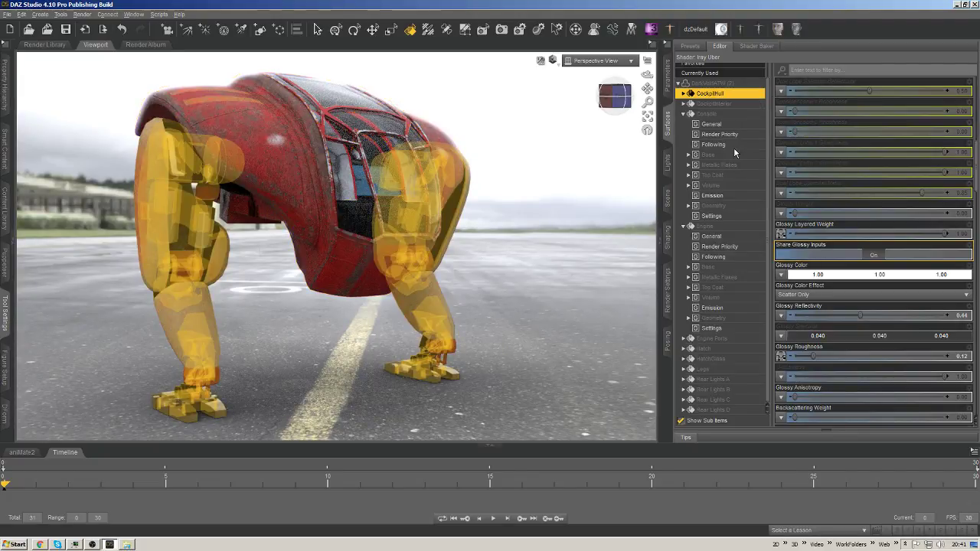
pyautogui.click(716, 369)
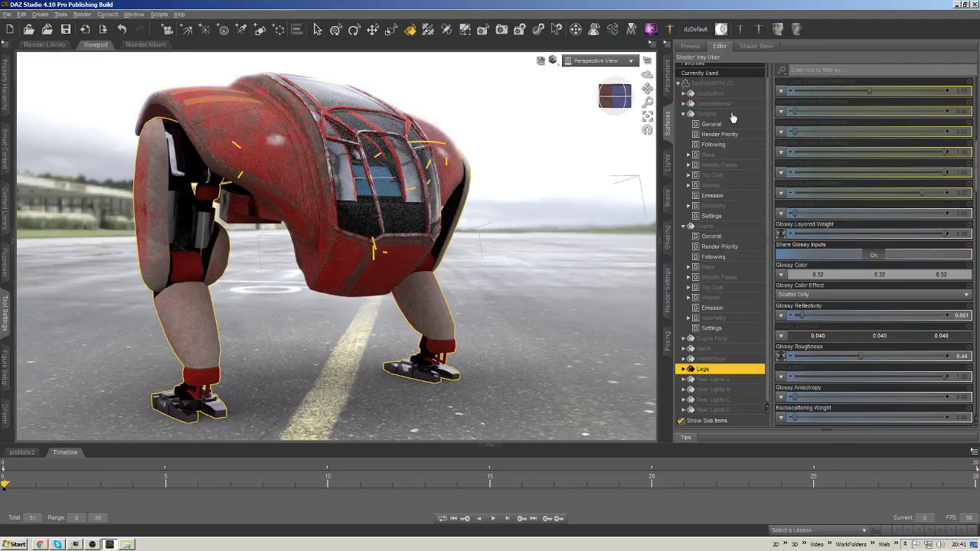
pyautogui.rightClick(730, 372)
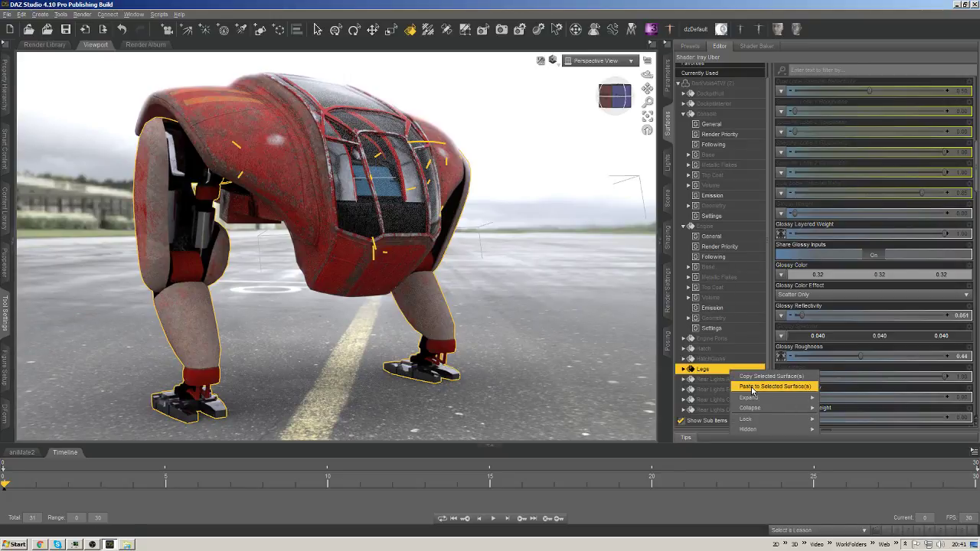
pyautogui.click(762, 386)
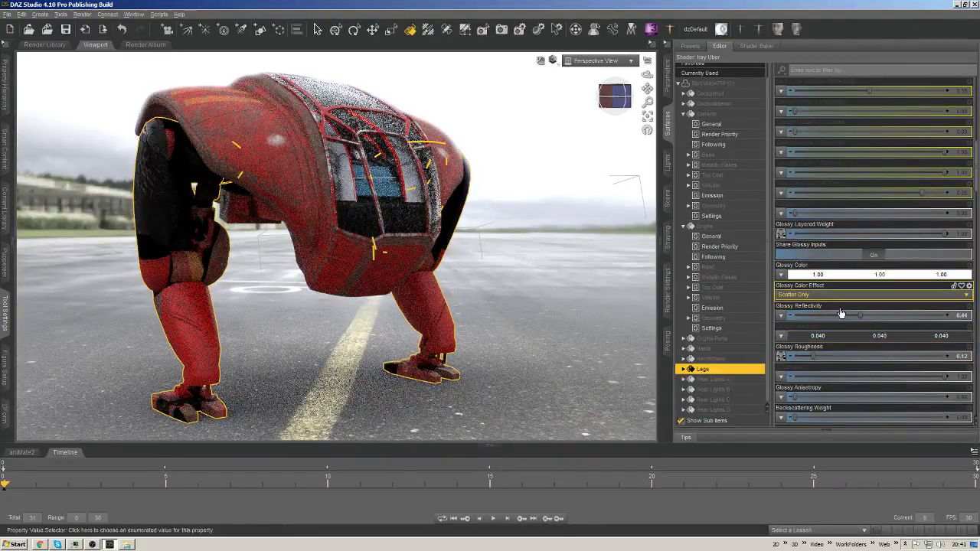
pyautogui.click(40, 545)
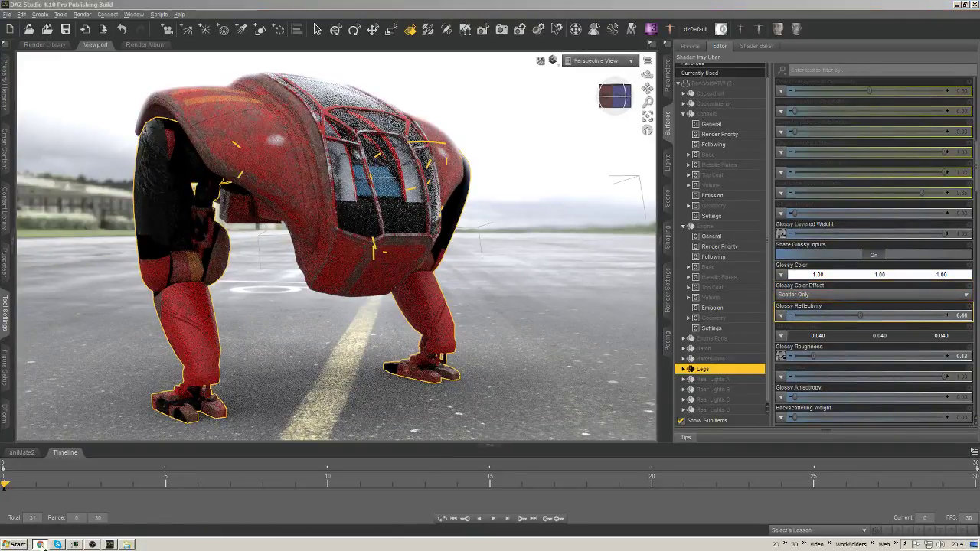
pyautogui.hotkey('alt', 'Tab')
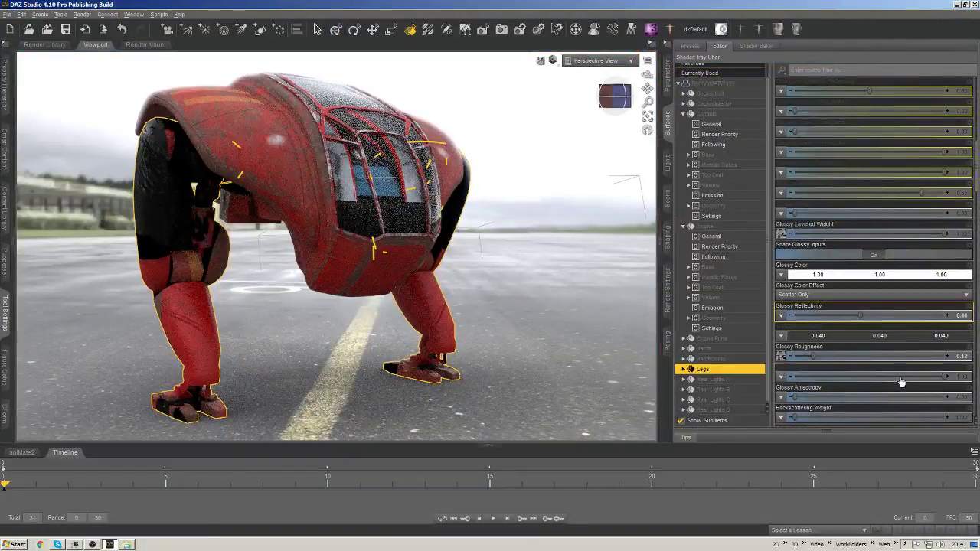
pyautogui.scroll(5, 889, 377)
pyautogui.scroll(5, 889, 376)
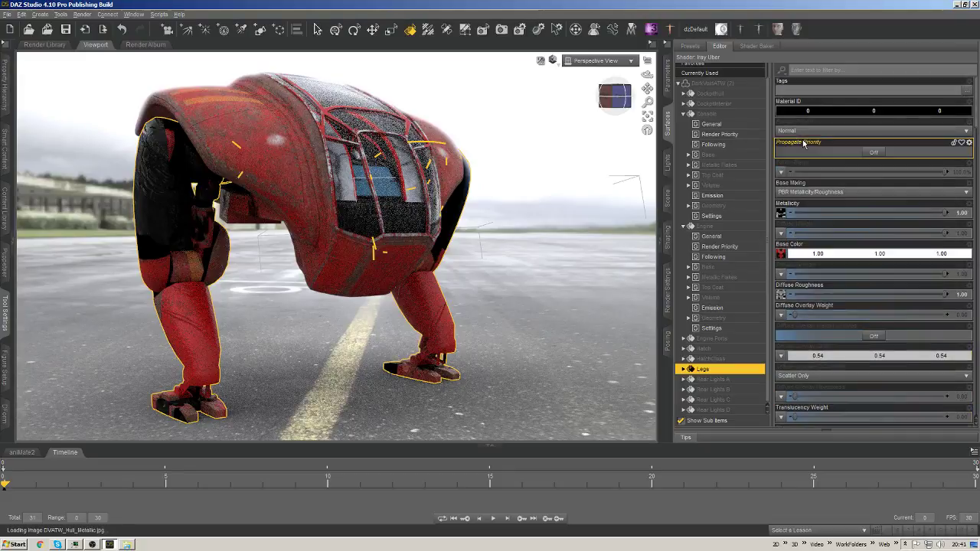
pyautogui.click(781, 213)
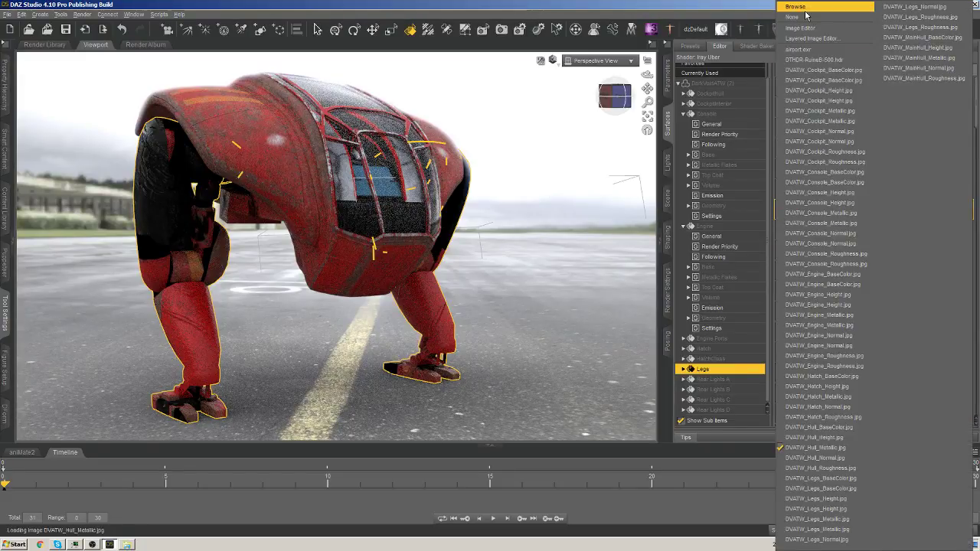
pyautogui.click(804, 9)
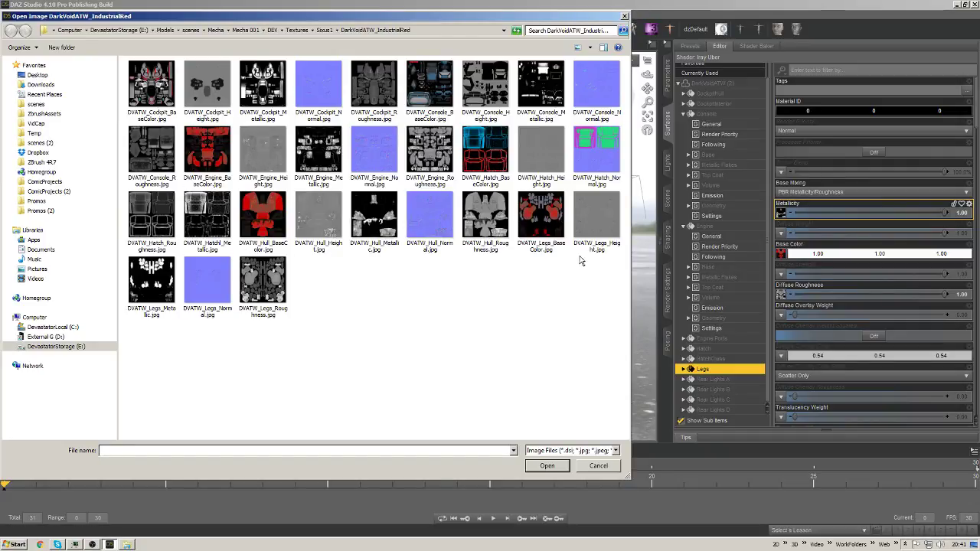
pyautogui.doubleClick(372, 223)
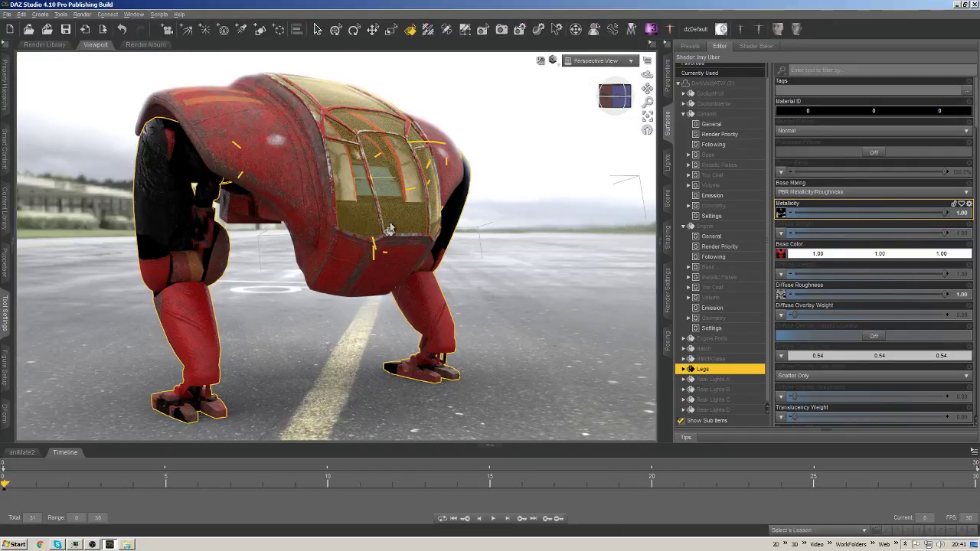
# Assign DVATW_Legs_Metallic.jpg to the legs' Metallicity and DVATW_Legs_BaseColor.jpg to their Base Color, both from the DarkVoidATW_IndustrialRed folder.
pyautogui.click(785, 212)
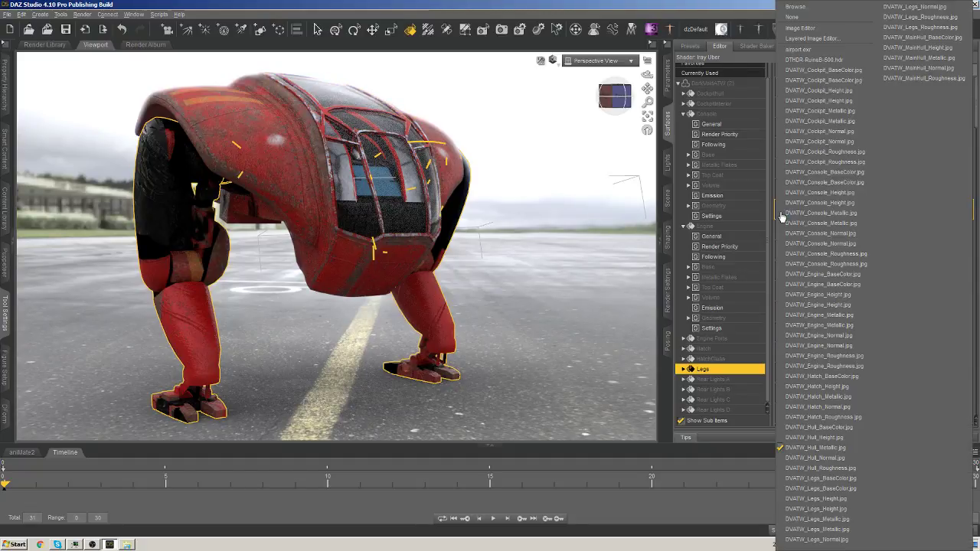
pyautogui.click(801, 13)
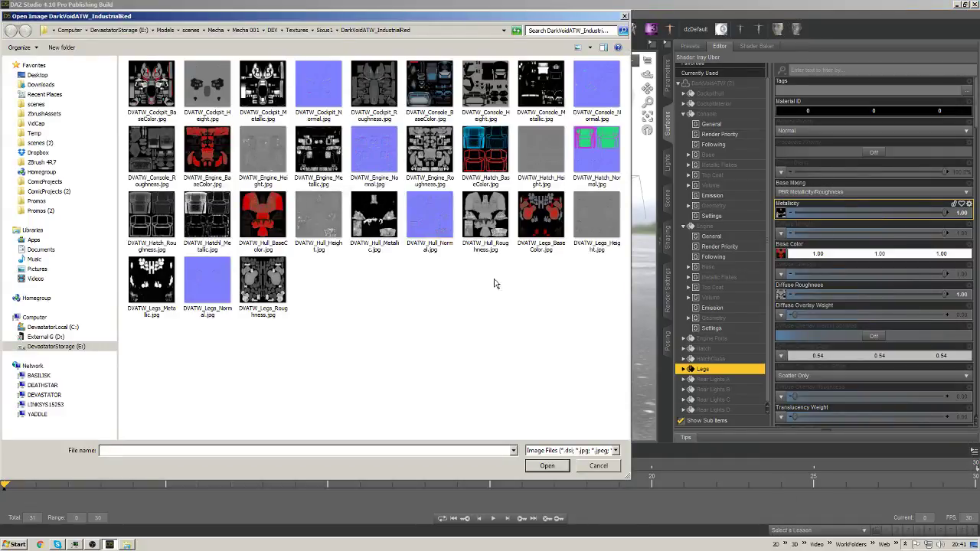
pyautogui.doubleClick(150, 279)
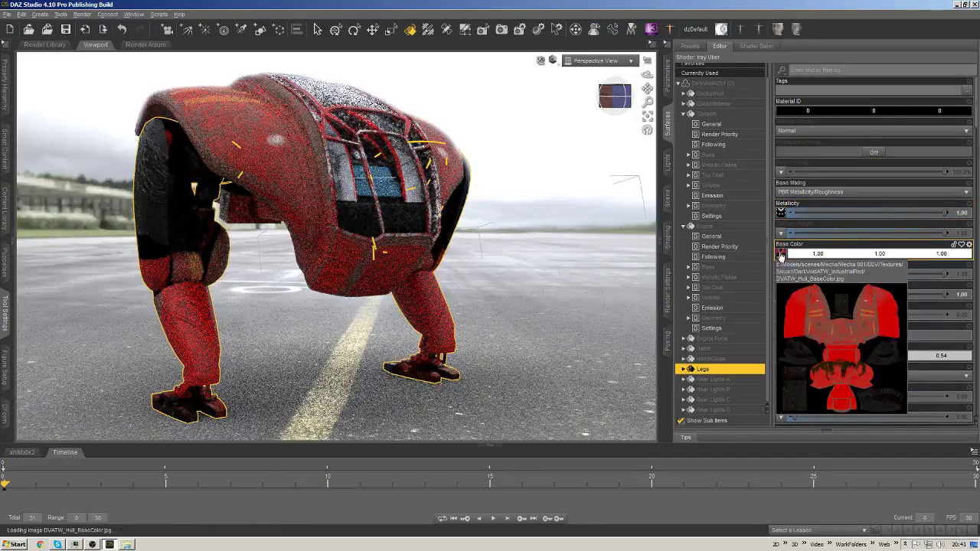
pyautogui.click(781, 255)
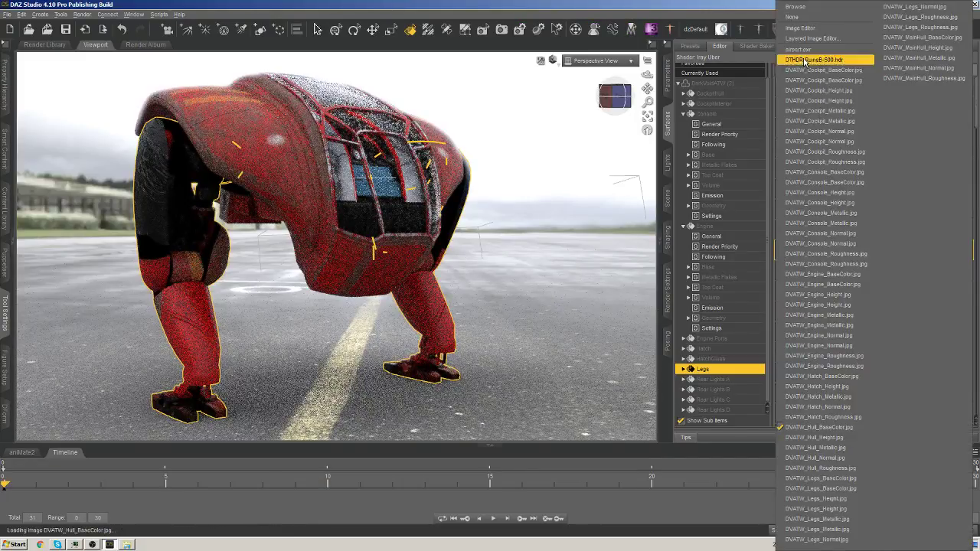
pyautogui.click(755, 61)
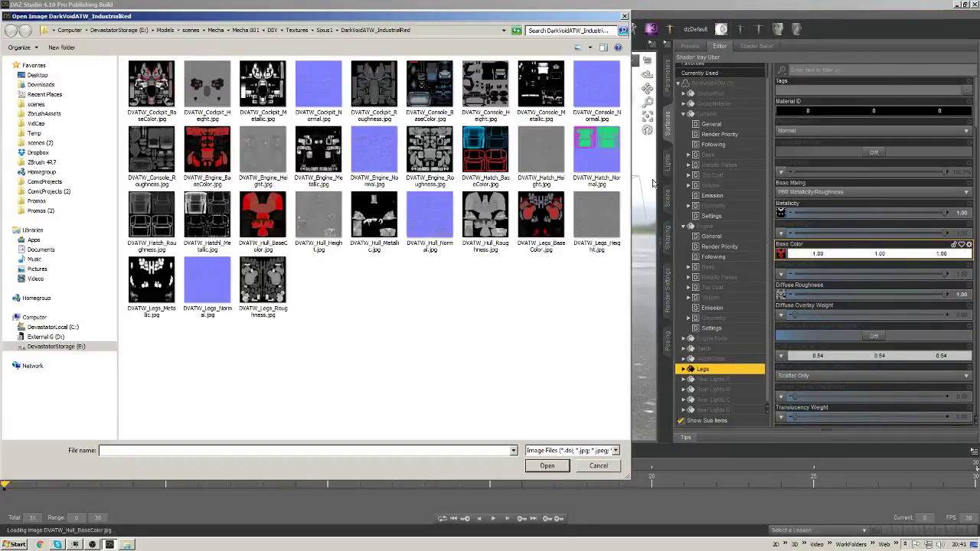
pyautogui.doubleClick(541, 214)
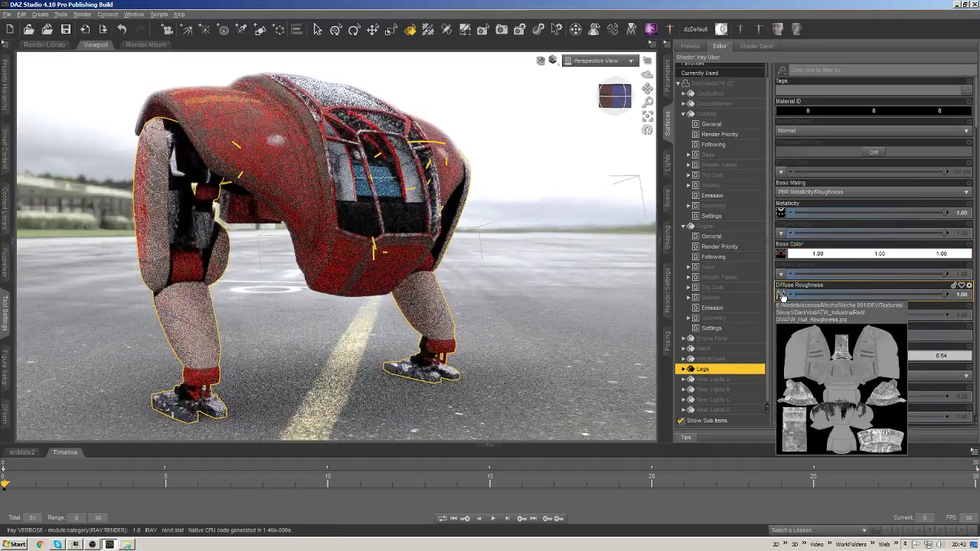
# Assign DVATW_Legs_Roughness.jpg from the DarkVoidATW_IndustrialRed folder to the legs' Diffuse Roughness.
pyautogui.click(782, 296)
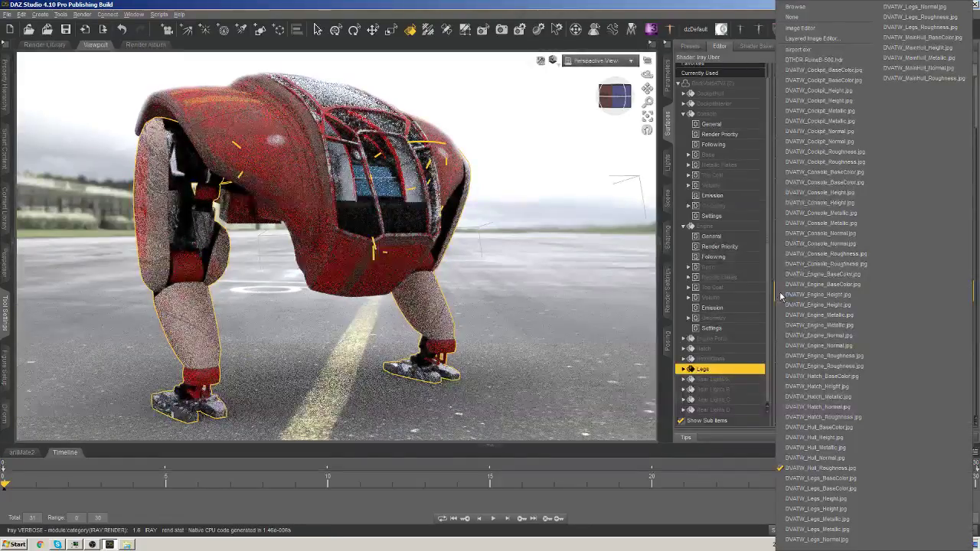
pyautogui.click(753, 42)
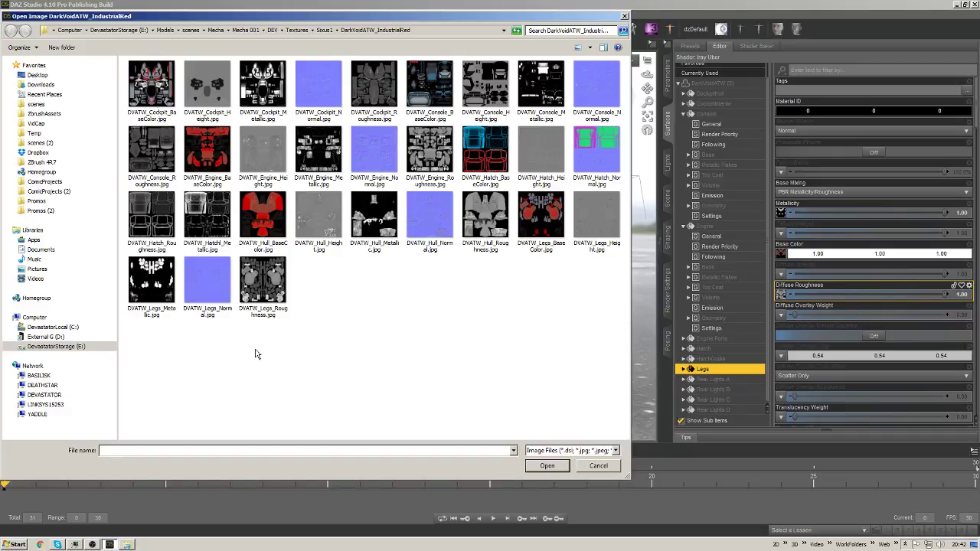
pyautogui.doubleClick(264, 282)
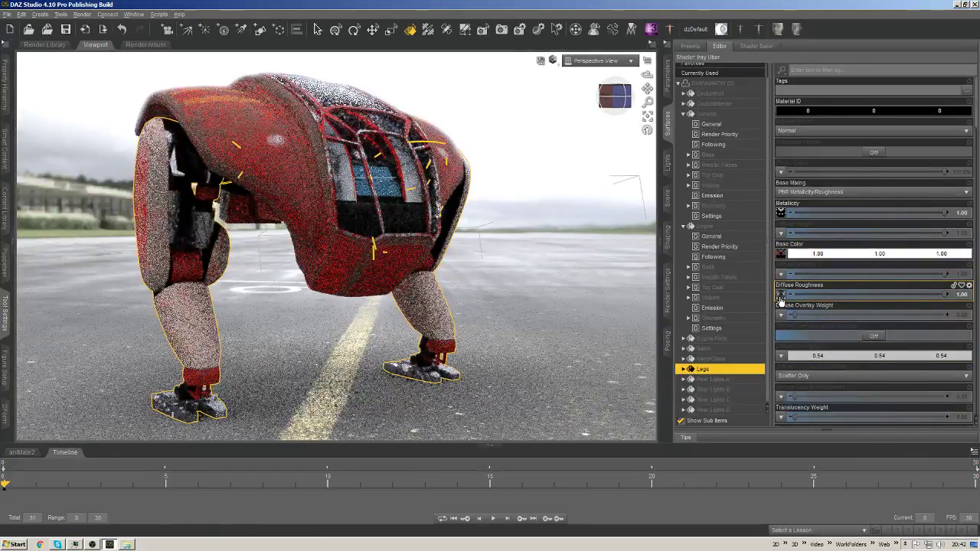
pyautogui.moveTo(781, 300)
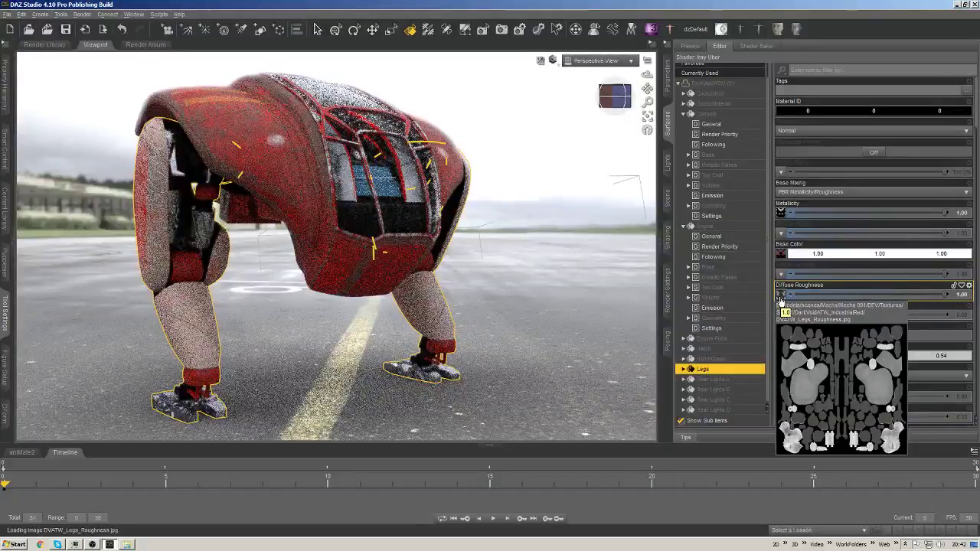
# Try a Diffuse Roughness of 0.17 on the legs, check their Base Color map, and raise the roughness back to its maximum.
pyautogui.moveTo(854, 295); pyautogui.dragTo(822, 294)
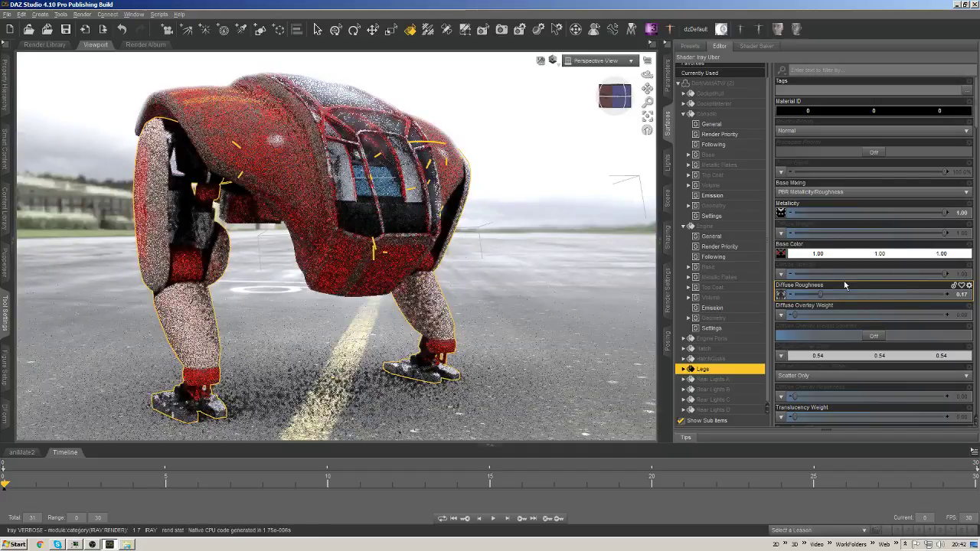
pyautogui.moveTo(820, 298)
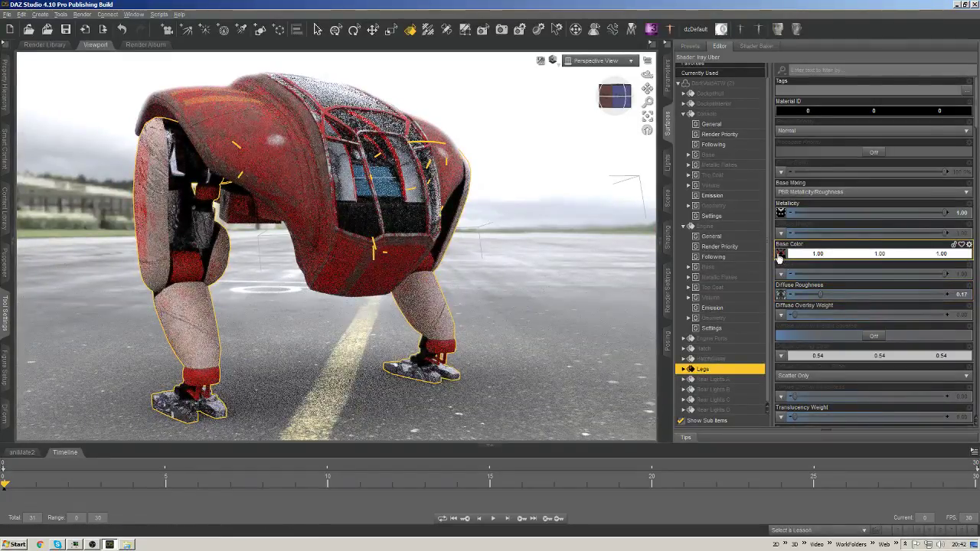
pyautogui.moveTo(780, 255)
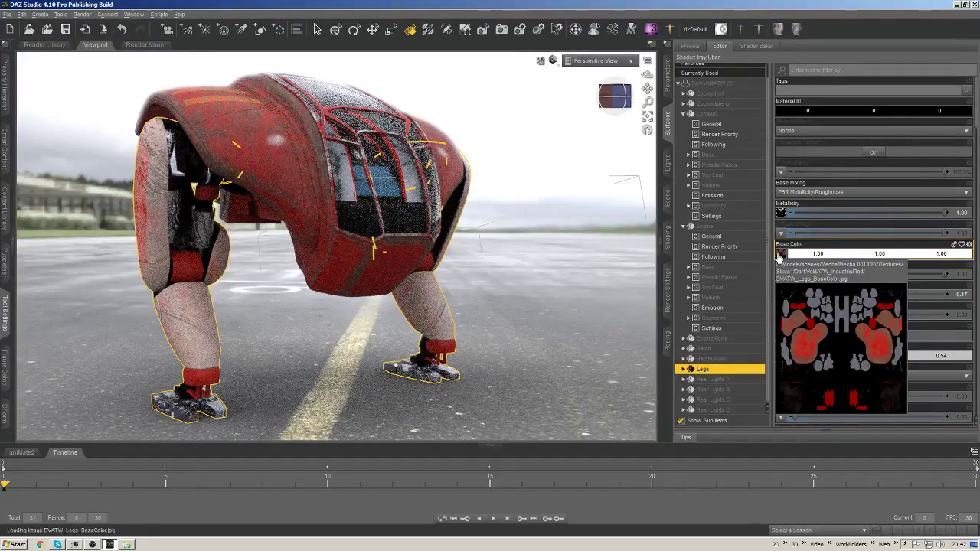
pyautogui.scroll(-6, 881, 255)
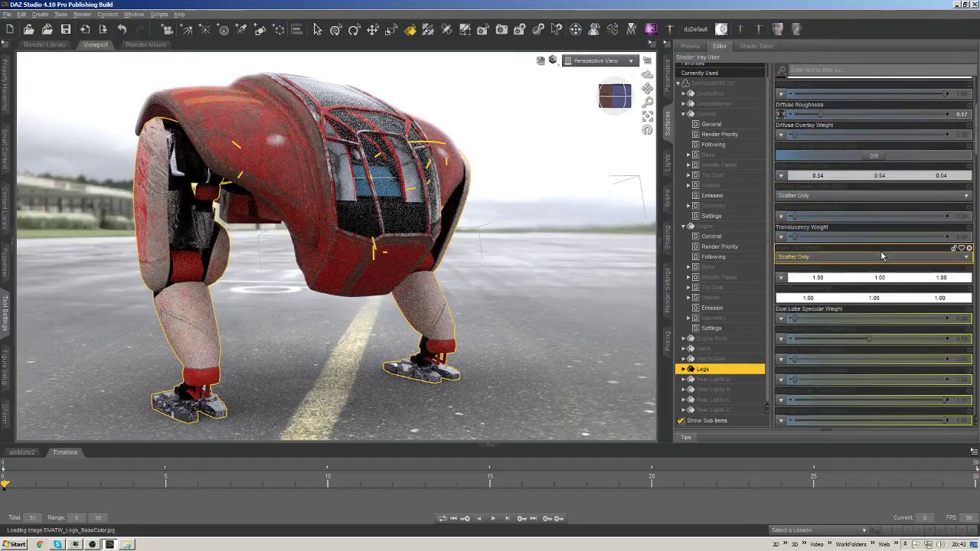
pyautogui.scroll(3, 836, 166)
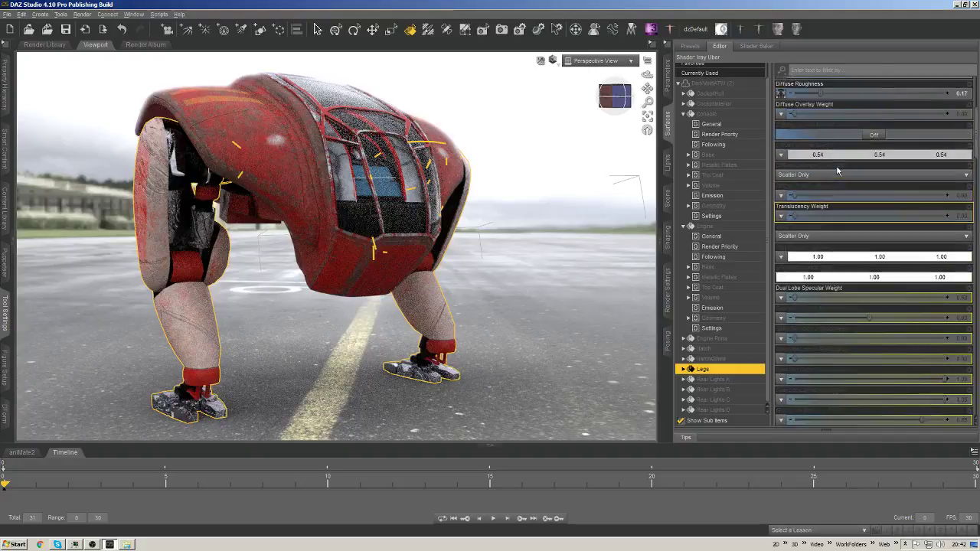
pyautogui.click(835, 171)
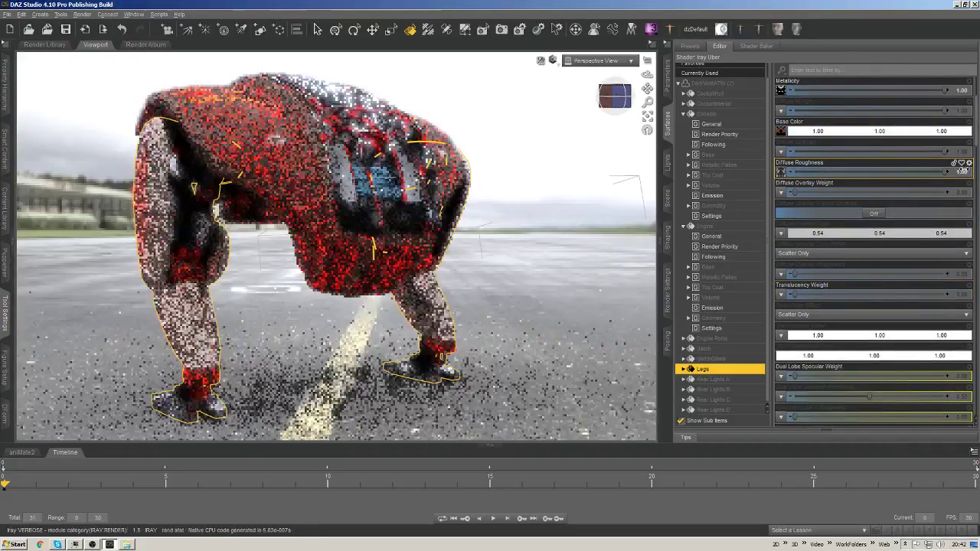
# Assign DVATW_Legs_Roughness.jpg from the DarkVoidATW_IndustrialRed folder to the legs' Glossy Layered Weight.
pyautogui.click(962, 170)
pyautogui.scroll(-4, 878, 241)
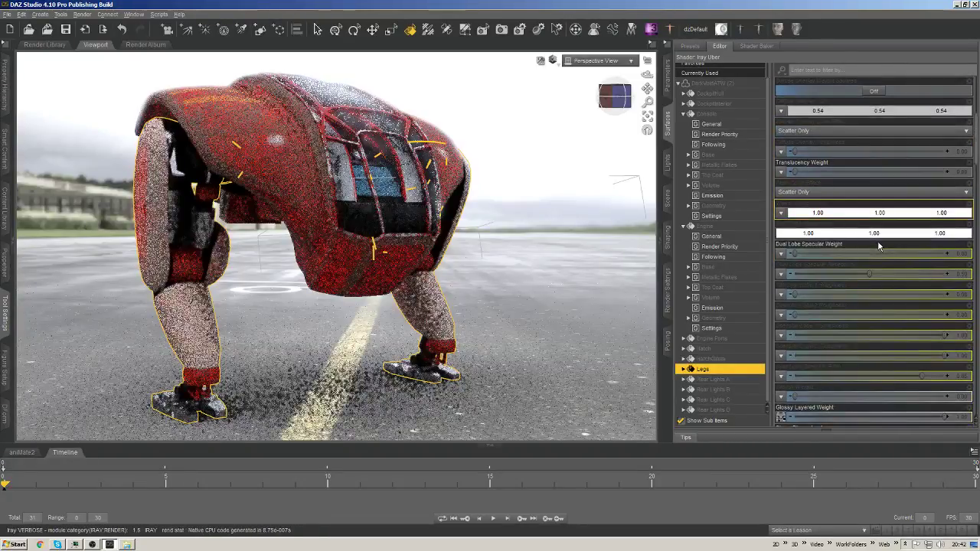
pyautogui.scroll(-5, 869, 260)
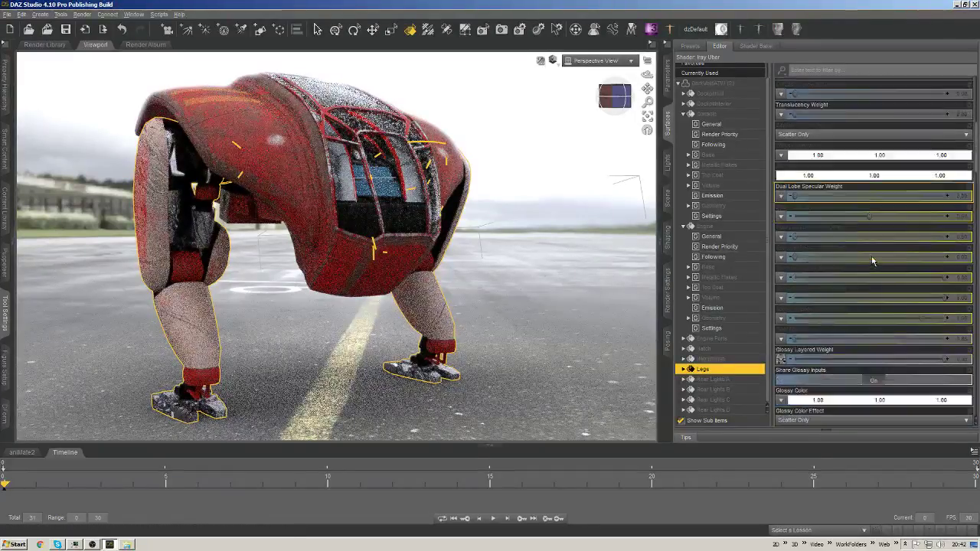
pyautogui.click(781, 295)
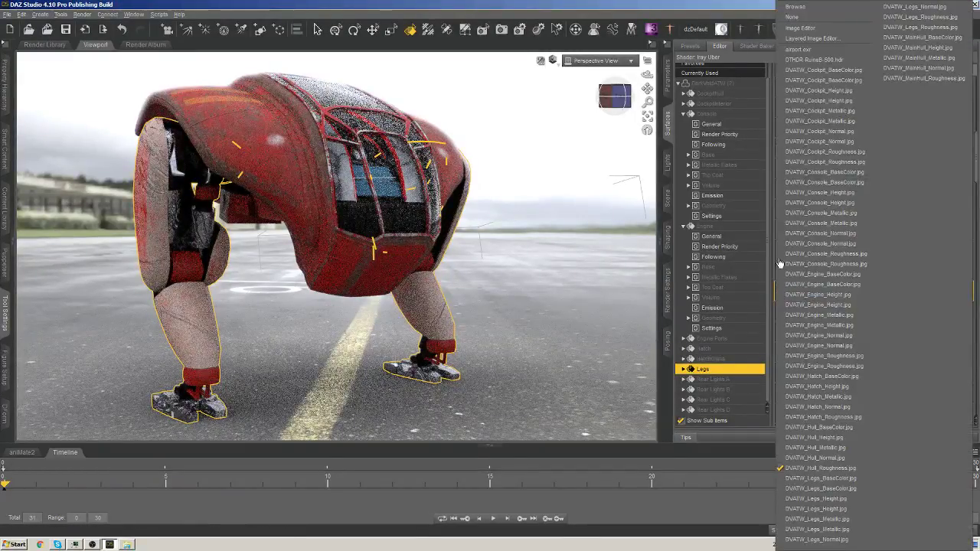
pyautogui.click(813, 7)
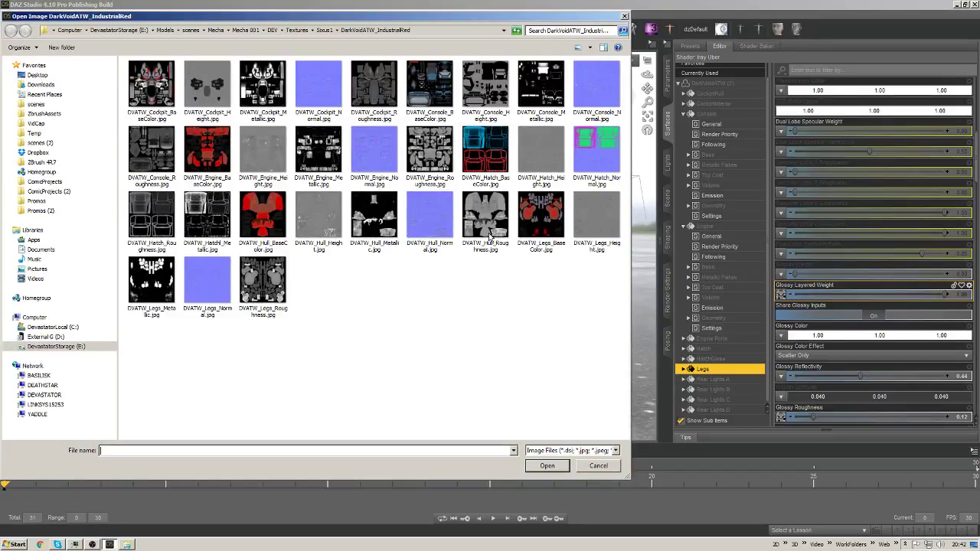
pyautogui.doubleClick(261, 288)
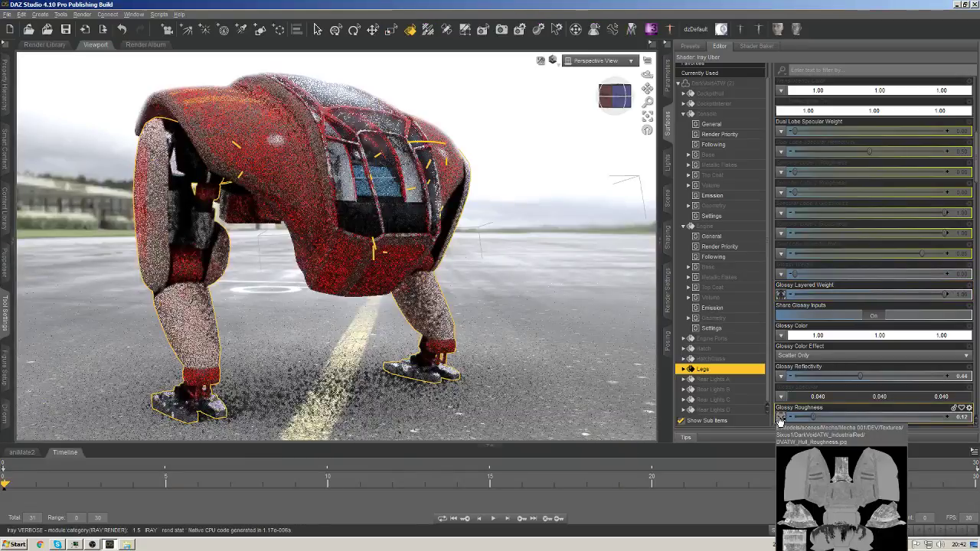
# Replace the hull map in the legs' Glossy Roughness with DVATW_Legs_Roughness.jpg.
pyautogui.click(780, 417)
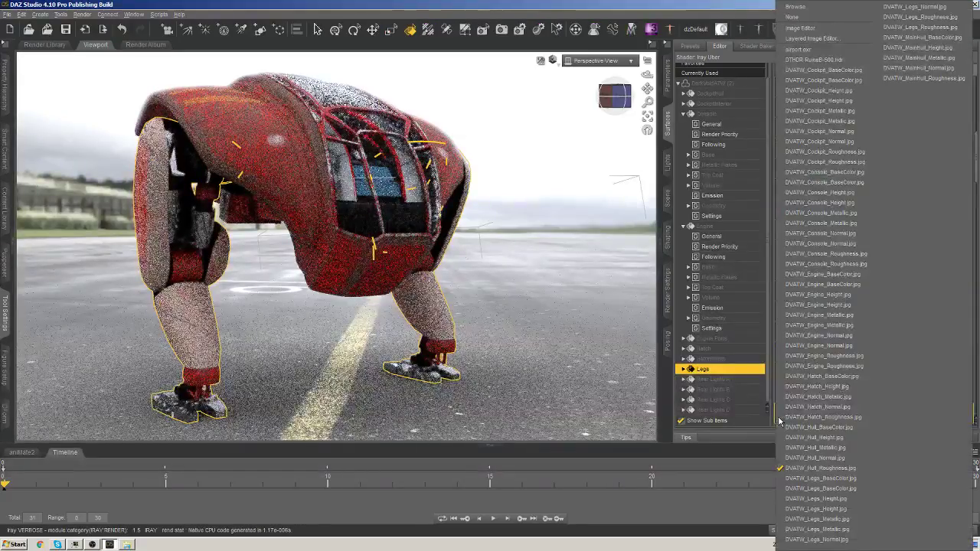
pyautogui.press('Escape')
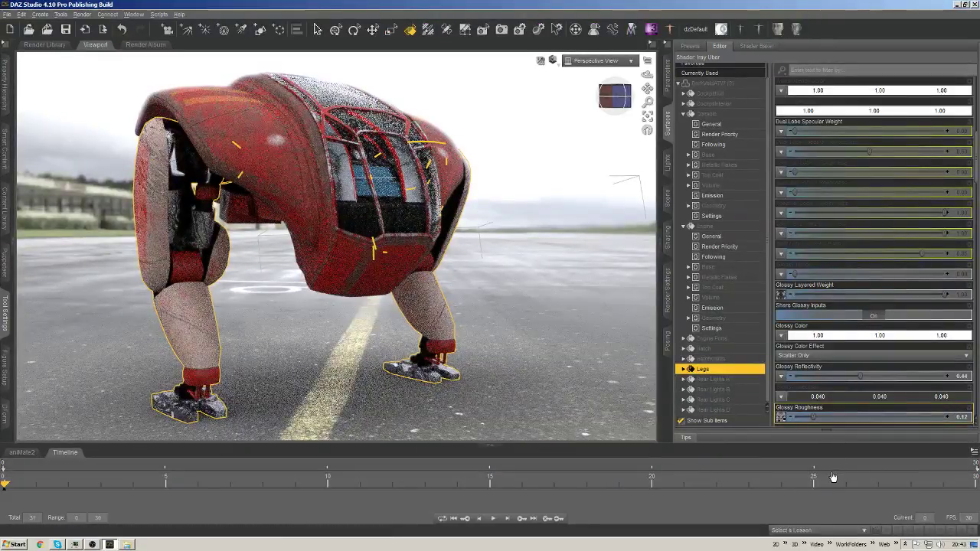
pyautogui.click(783, 407)
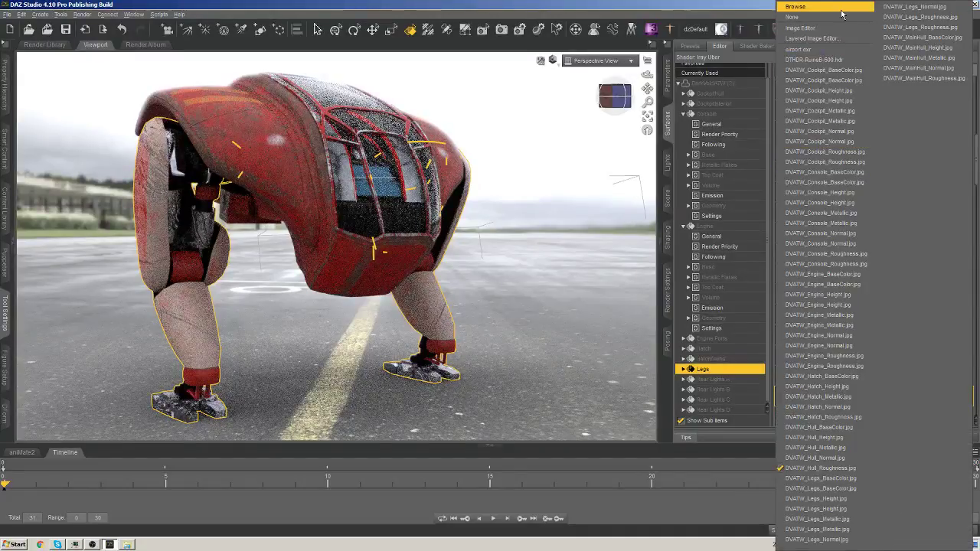
pyautogui.click(797, 7)
pyautogui.doubleClick(261, 278)
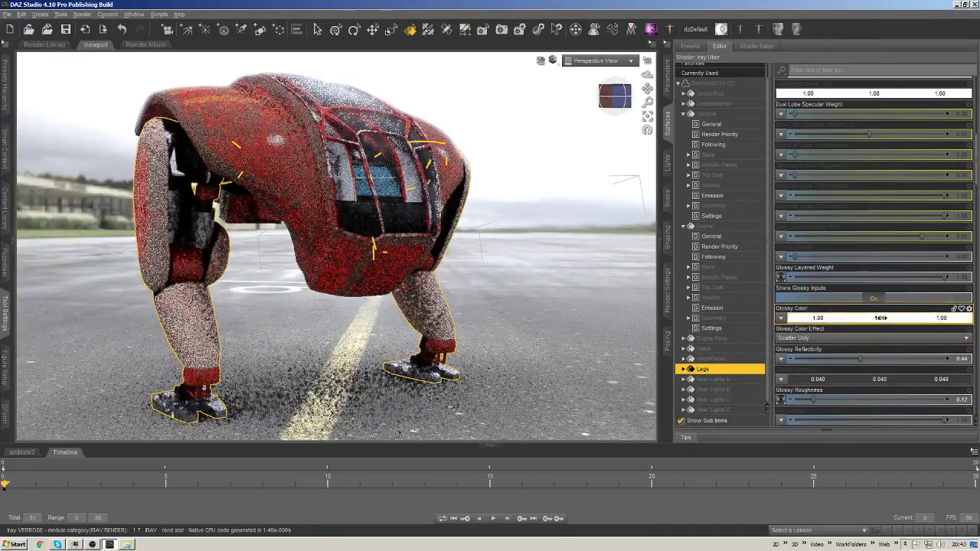
# Replace the legs' Base Bump map with DVATW_Legs_Height.jpg from the DarkVoidATW_IndustrialRed folder.
pyautogui.scroll(-10, 881, 318)
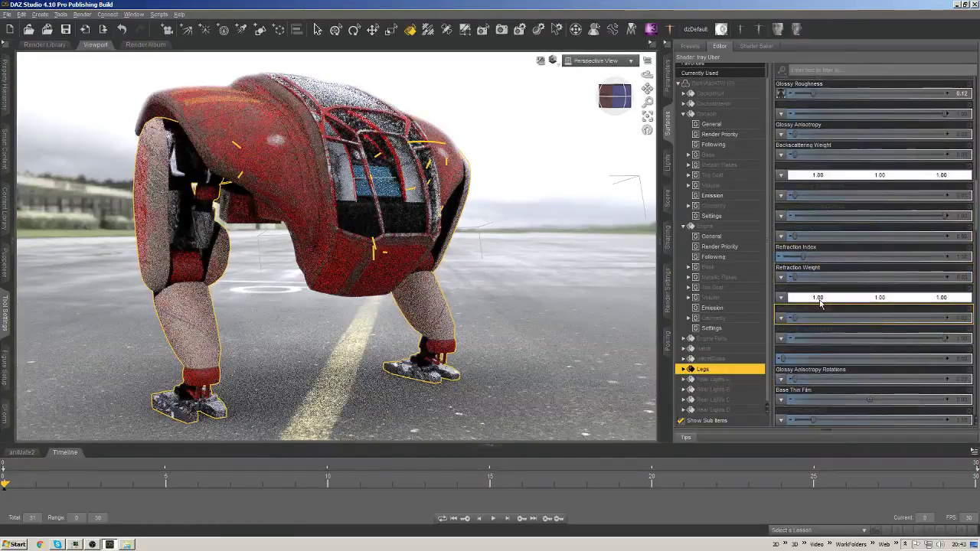
pyautogui.scroll(-3, 820, 302)
pyautogui.scroll(-3, 818, 305)
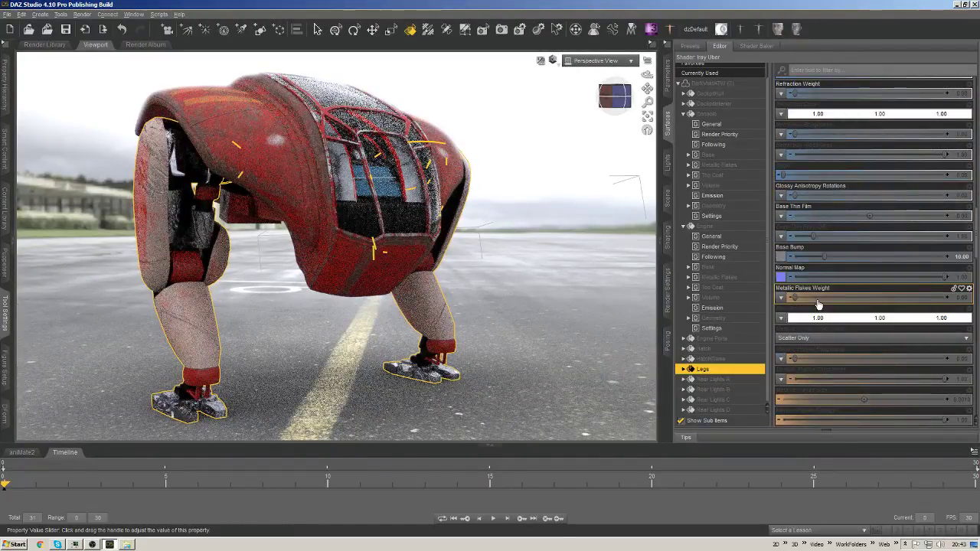
pyautogui.click(781, 258)
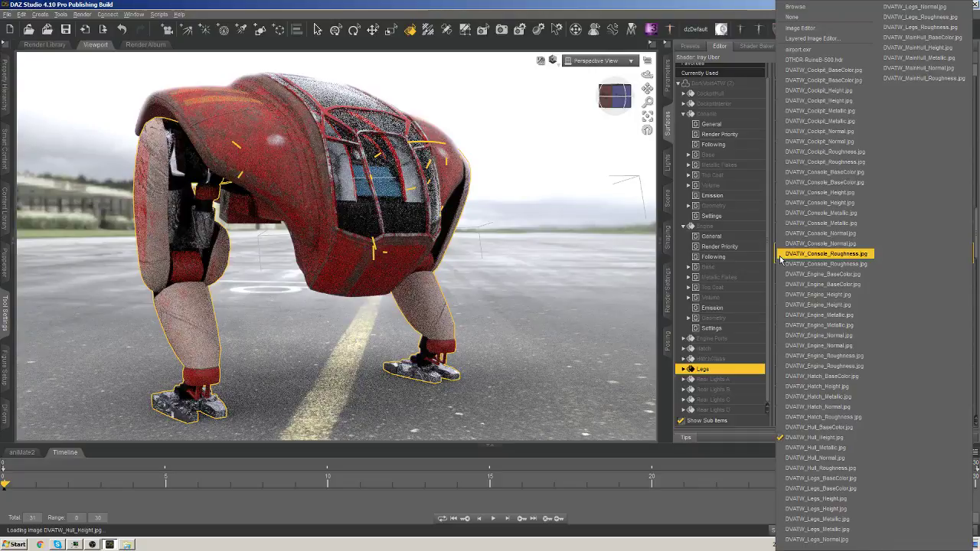
pyautogui.press('Escape')
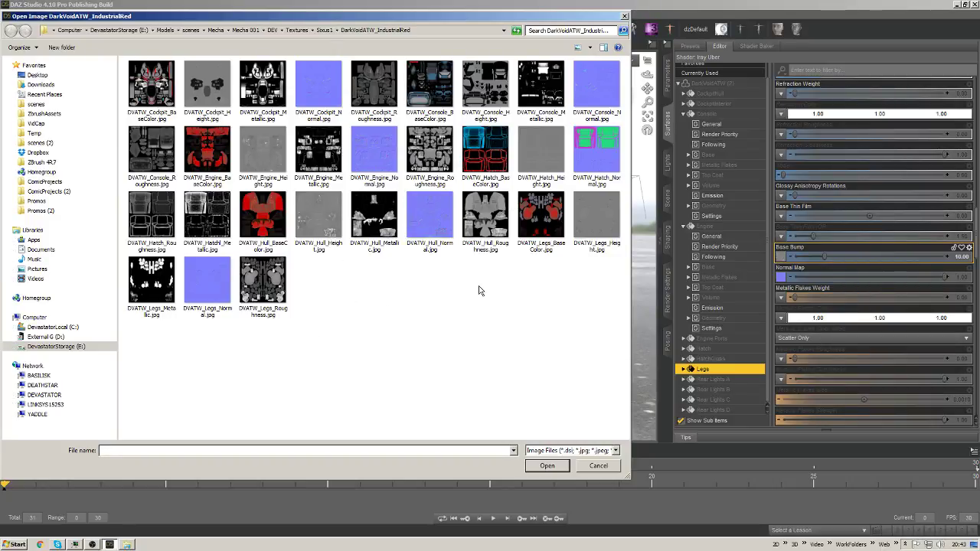
pyautogui.press('Escape')
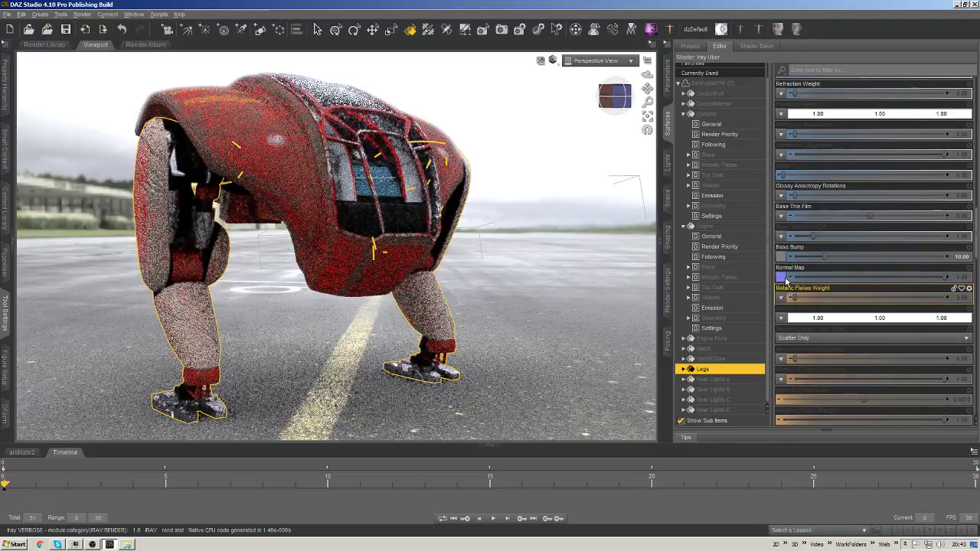
# Assign DVATW_Legs_Normal.jpg to the legs' Normal Map and check the walker from a more frontal angle.
pyautogui.click(781, 280)
pyautogui.click(796, 7)
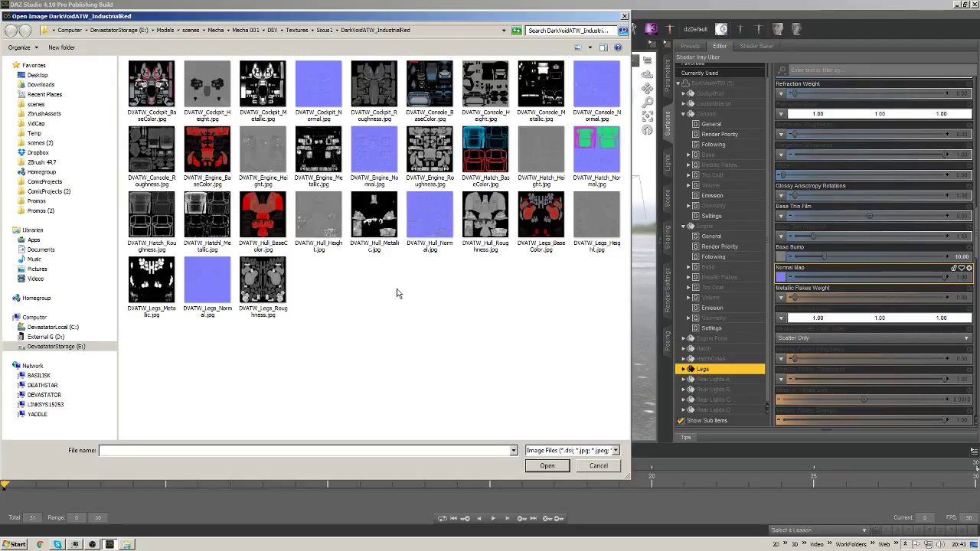
pyautogui.doubleClick(206, 282)
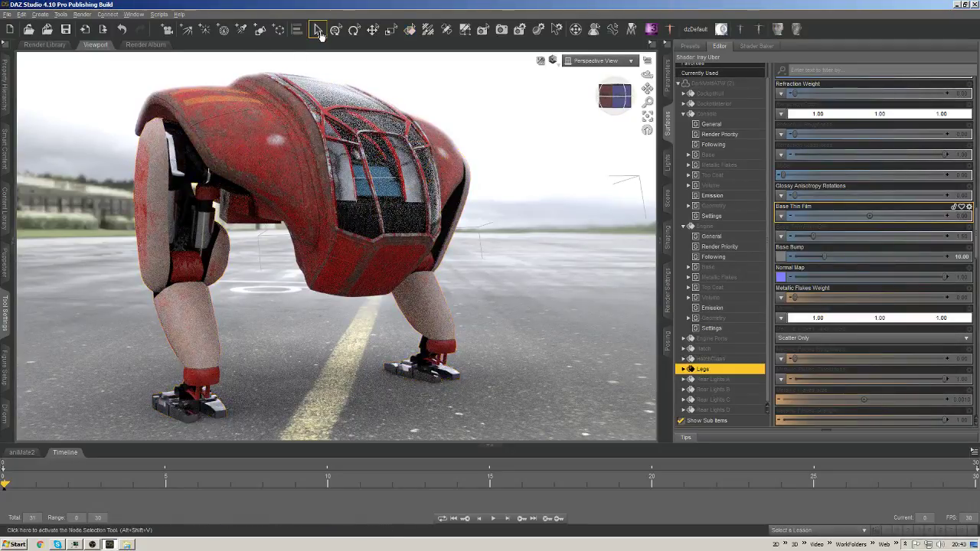
pyautogui.click(608, 95)
pyautogui.moveTo(614, 96); pyautogui.dragTo(628, 98)
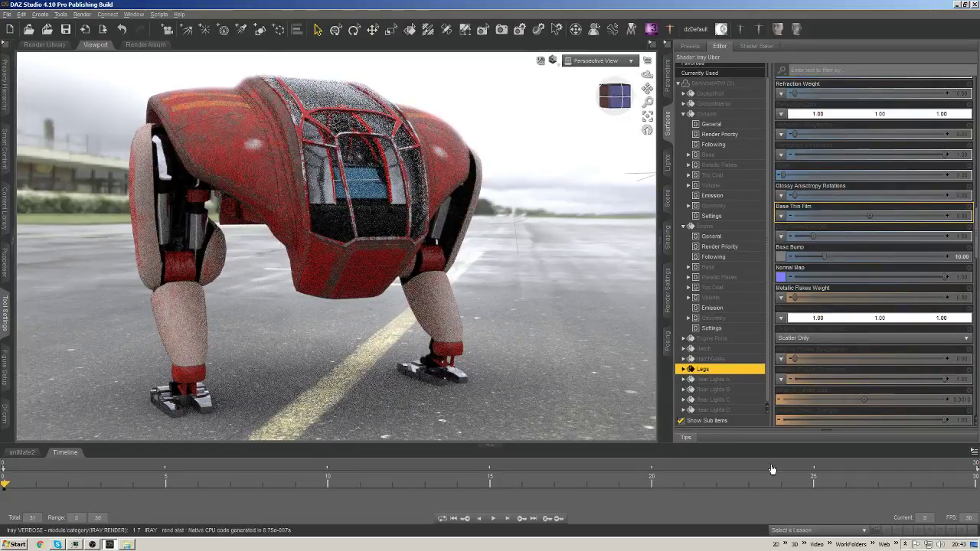
# Launch Substance Painter 2, minimize the open windows and switch to Substance Painter.
pyautogui.click(805, 545)
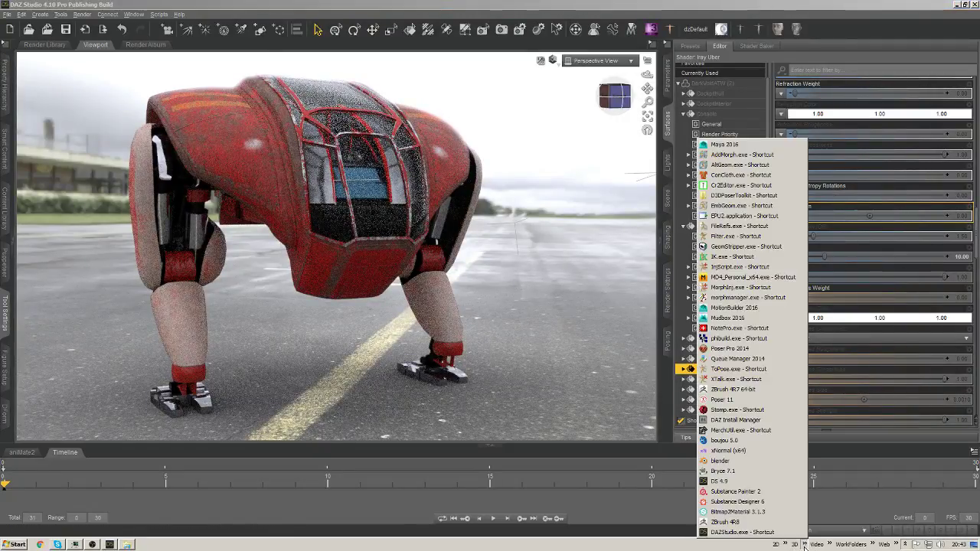
pyautogui.click(794, 493)
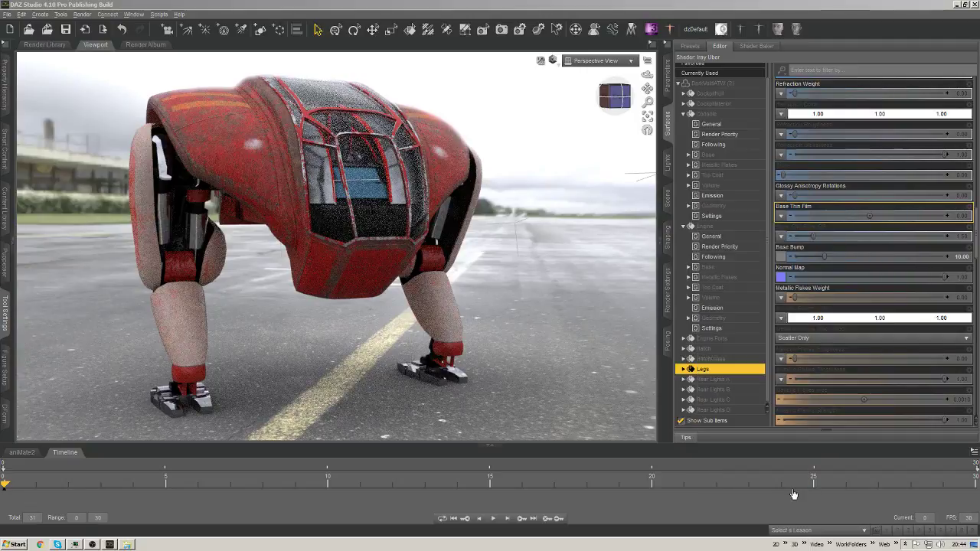
pyautogui.click(960, 5)
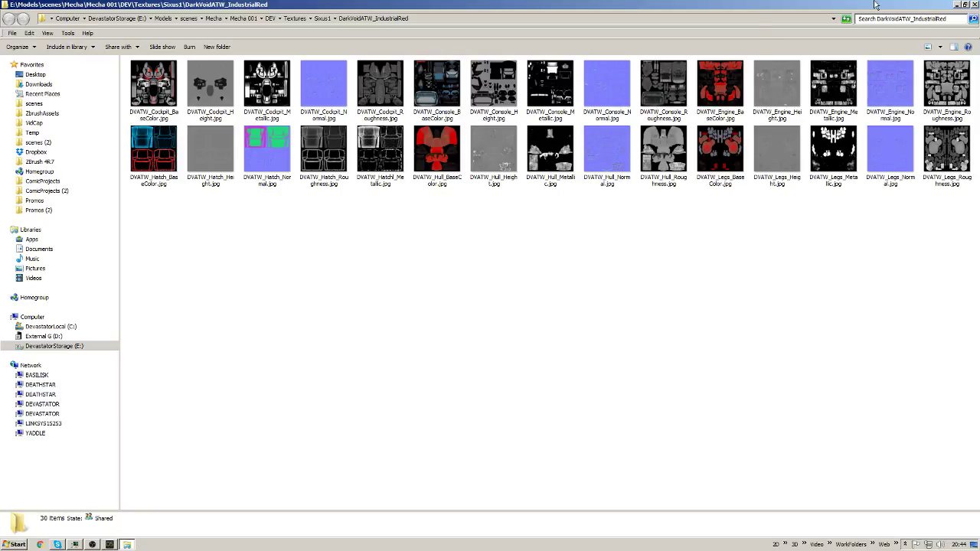
pyautogui.click(959, 5)
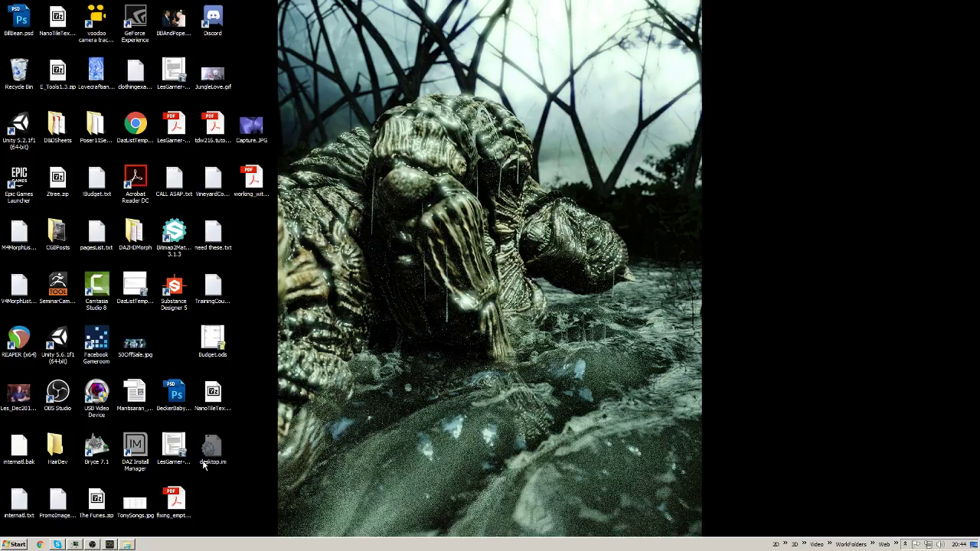
pyautogui.click(109, 544)
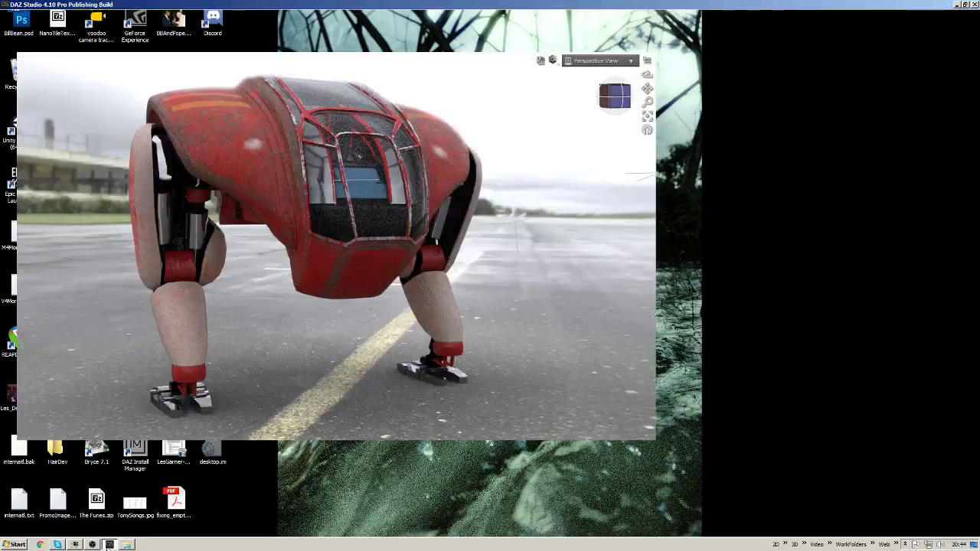
pyautogui.click(959, 5)
pyautogui.click(128, 545)
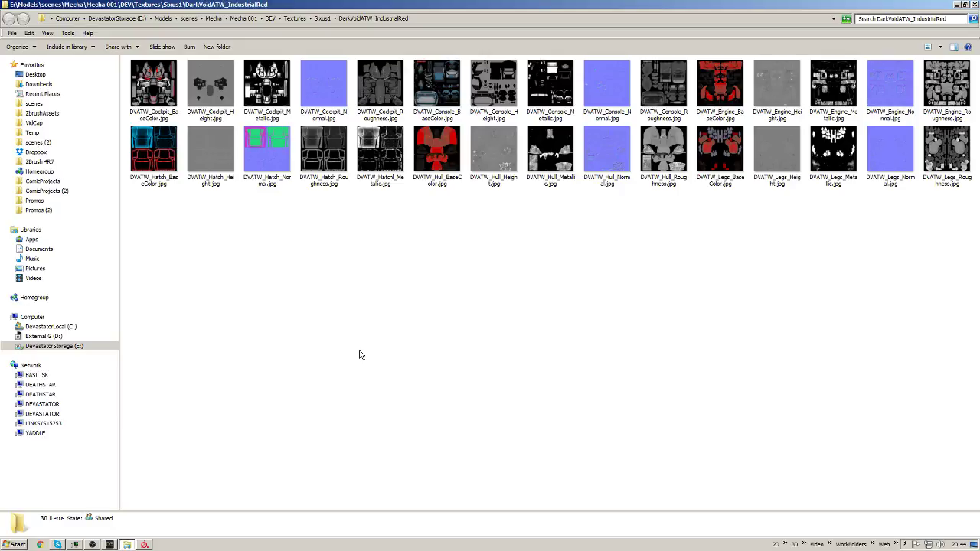
pyautogui.click(144, 544)
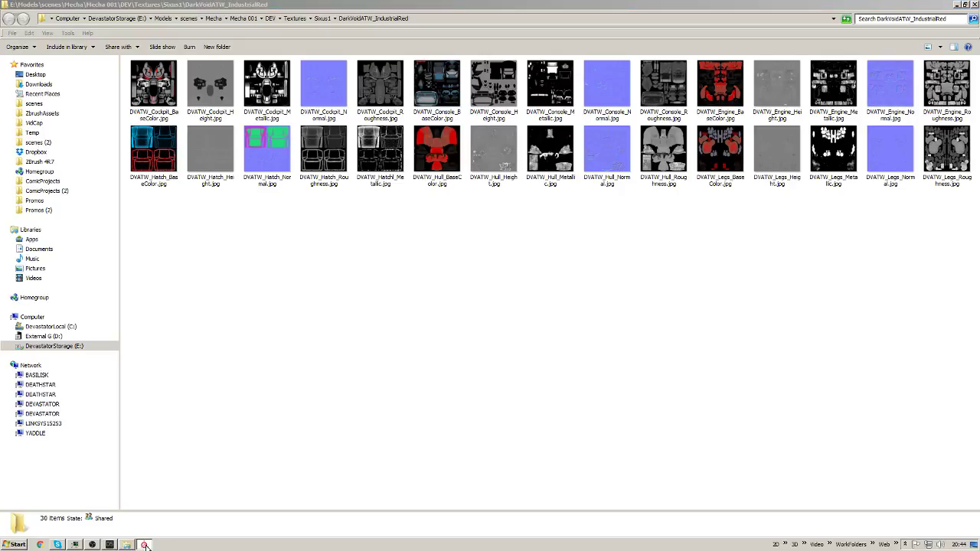
# Open the recently used Mecha001.spp project from the Mecha001_TextureDev folder.
pyautogui.click(8, 16)
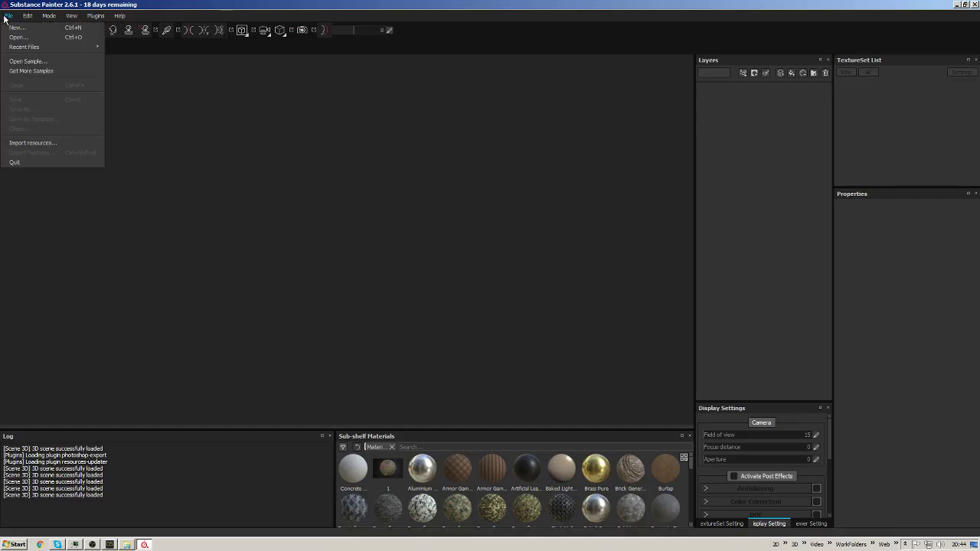
pyautogui.moveTo(52, 47)
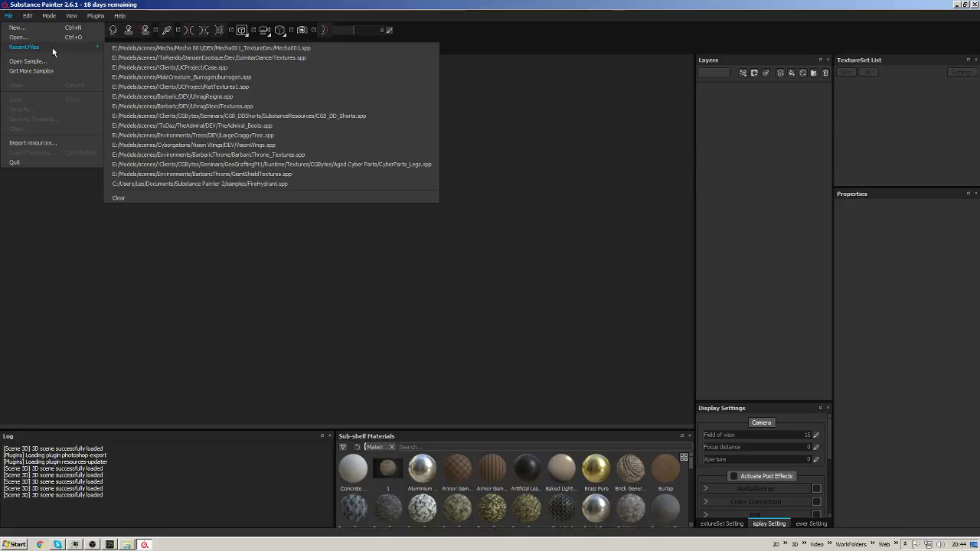
pyautogui.click(184, 48)
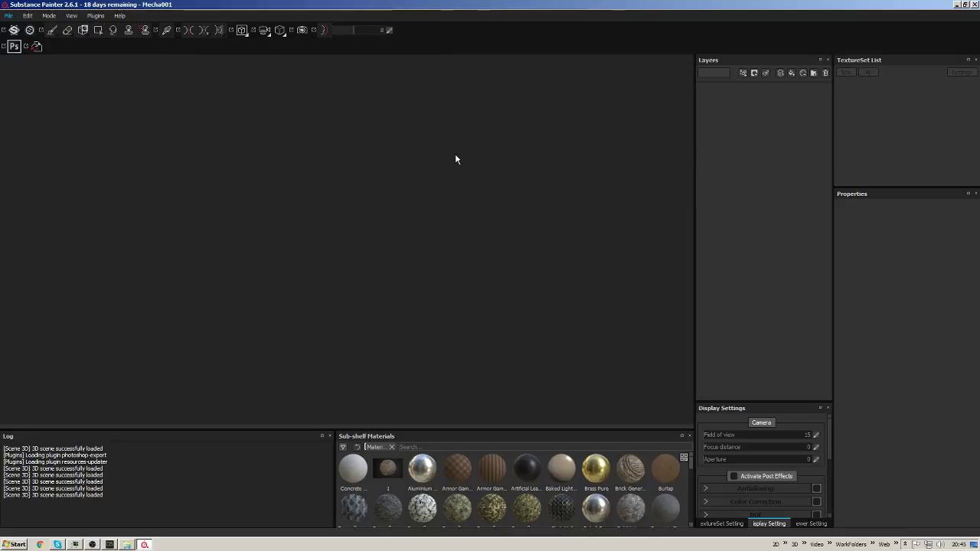
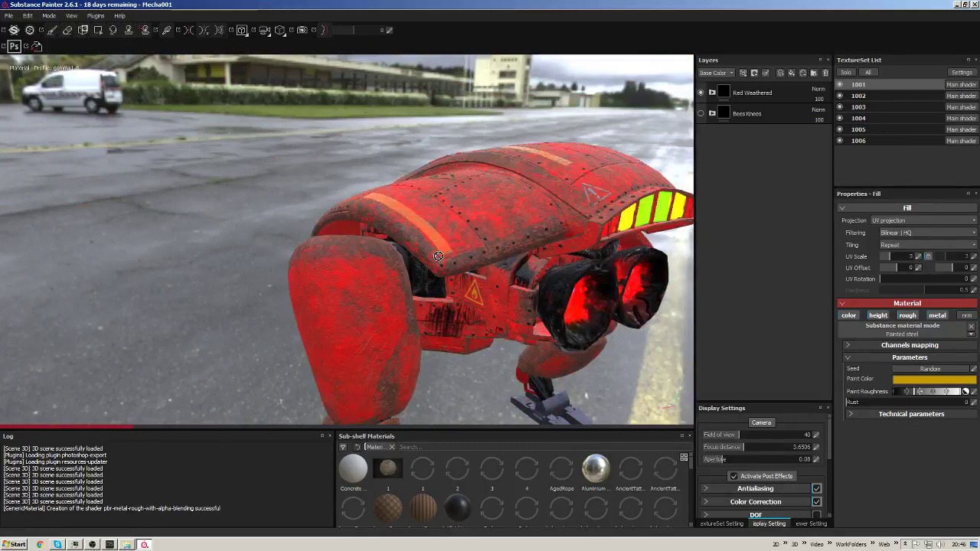
# Examine the walker's painted legs from several angles, soloing texture set 1003 and expanding its Red Weathered layer group.
pyautogui.keyDown('alt'); pyautogui.moveTo(421, 270); pyautogui.dragTo(777, 260); pyautogui.keyUp('alt')
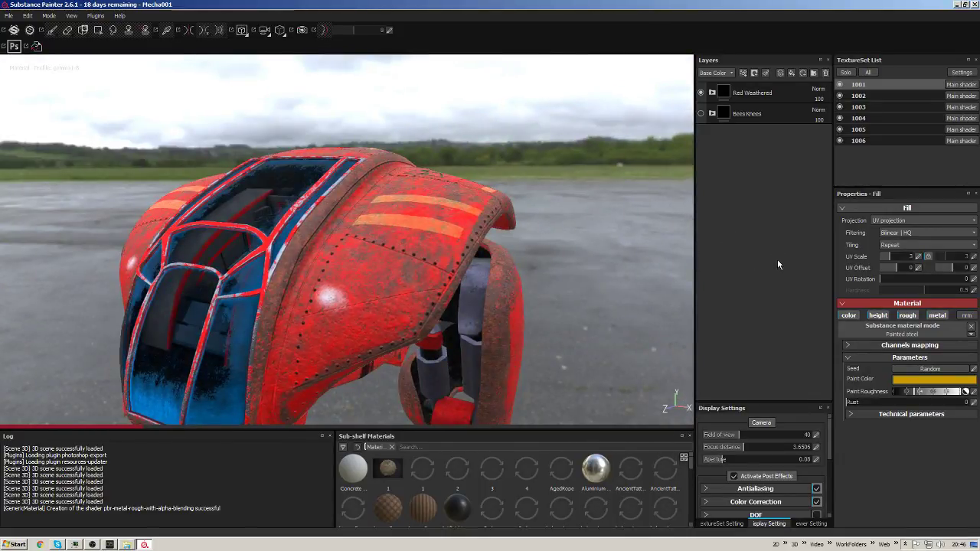
pyautogui.keyDown('alt'); pyautogui.moveTo(496, 338); pyautogui.dragTo(468, 205); pyautogui.keyUp('alt')
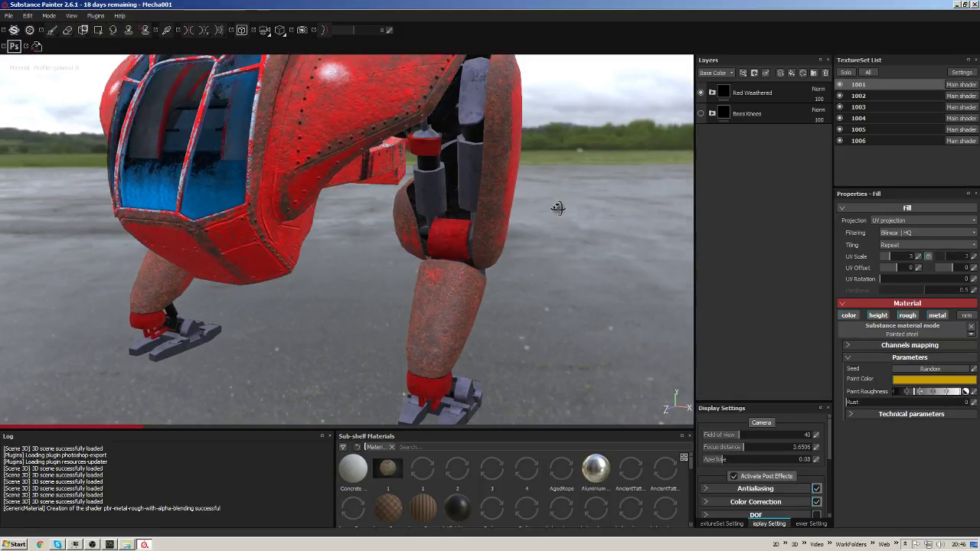
pyautogui.keyDown('alt'); pyautogui.moveTo(557, 208); pyautogui.dragTo(497, 241); pyautogui.keyUp('alt')
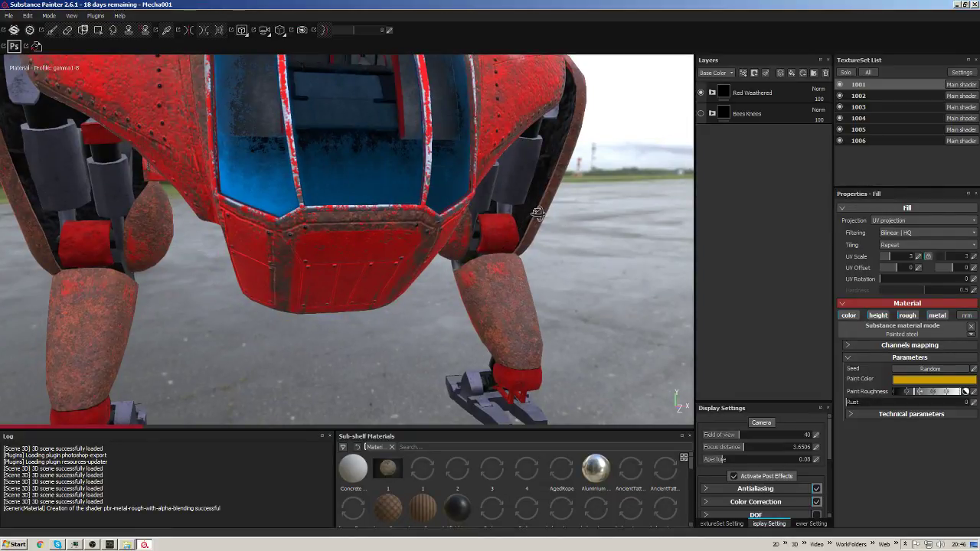
pyautogui.keyDown('alt'); pyautogui.moveTo(537, 212); pyautogui.dragTo(494, 225); pyautogui.keyUp('alt')
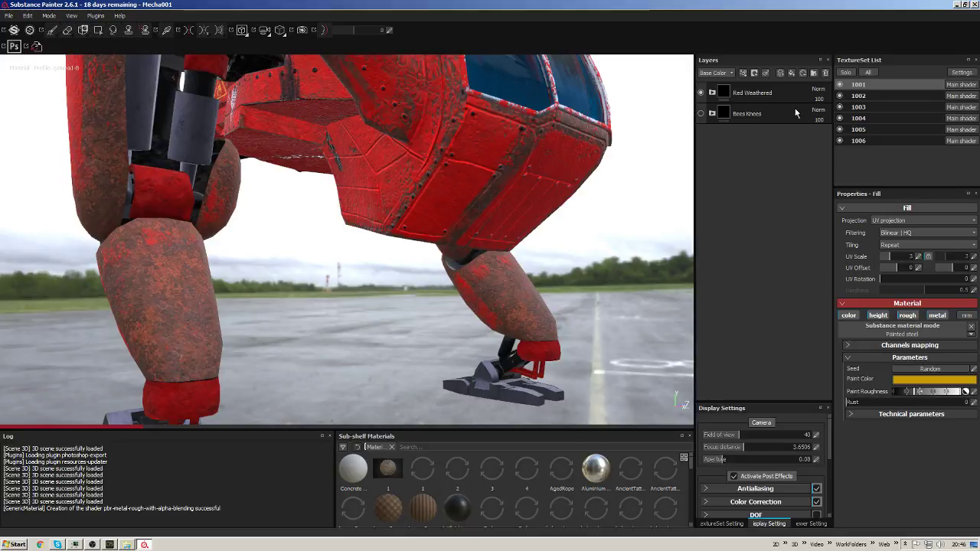
pyautogui.click(840, 72)
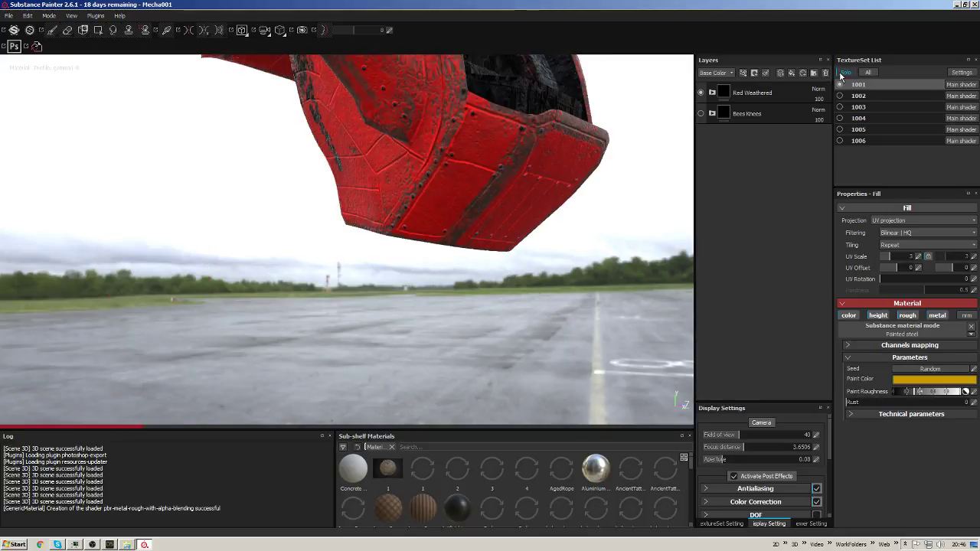
pyautogui.keyDown('alt'); pyautogui.moveTo(549, 181); pyautogui.dragTo(624, 153); pyautogui.keyUp('alt')
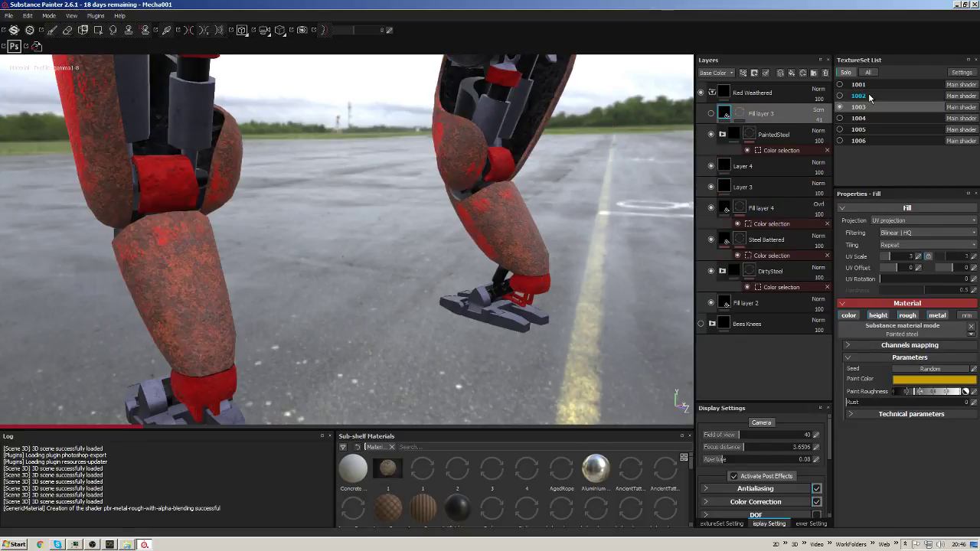
pyautogui.keyDown('alt'); pyautogui.moveTo(547, 212); pyautogui.dragTo(538, 215); pyautogui.keyUp('alt')
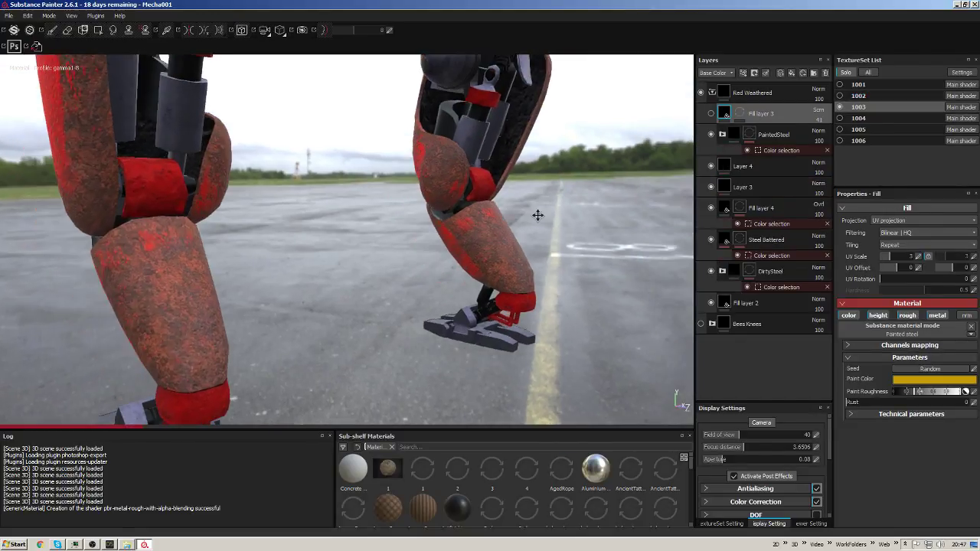
# Hide the PaintedSteel layer, collapse and hide the Red Weathered group, and show the Bees Knees group on the legs.
pyautogui.keyDown('alt'); pyautogui.moveTo(544, 163); pyautogui.dragTo(575, 148); pyautogui.keyUp('alt')
pyautogui.keyDown('alt'); pyautogui.moveTo(551, 227); pyautogui.dragTo(514, 214); pyautogui.keyUp('alt')
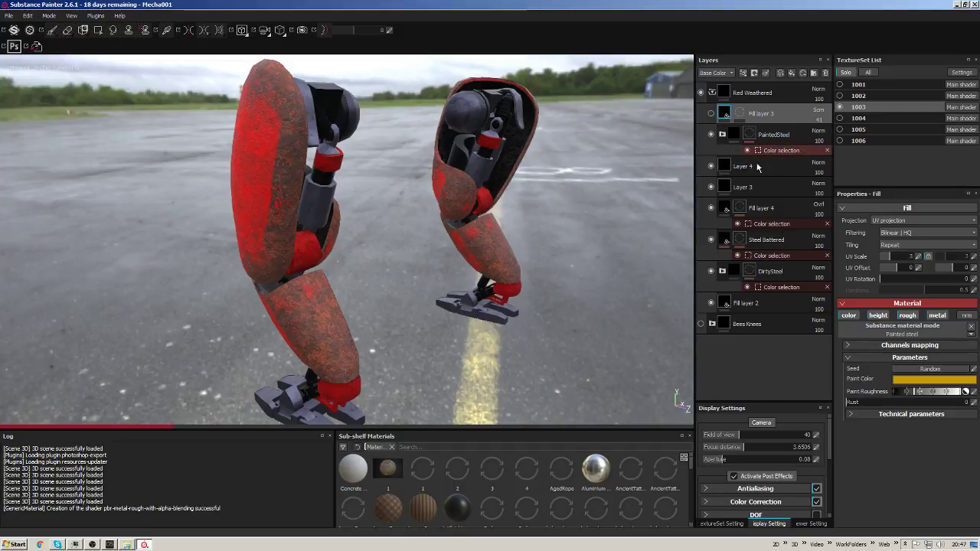
pyautogui.click(777, 151)
pyautogui.press('1')
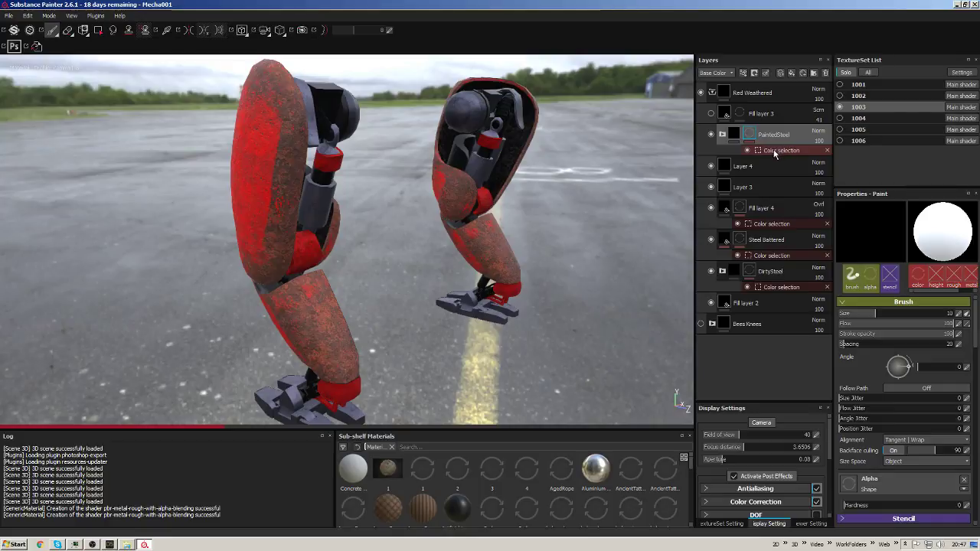
pyautogui.click(711, 134)
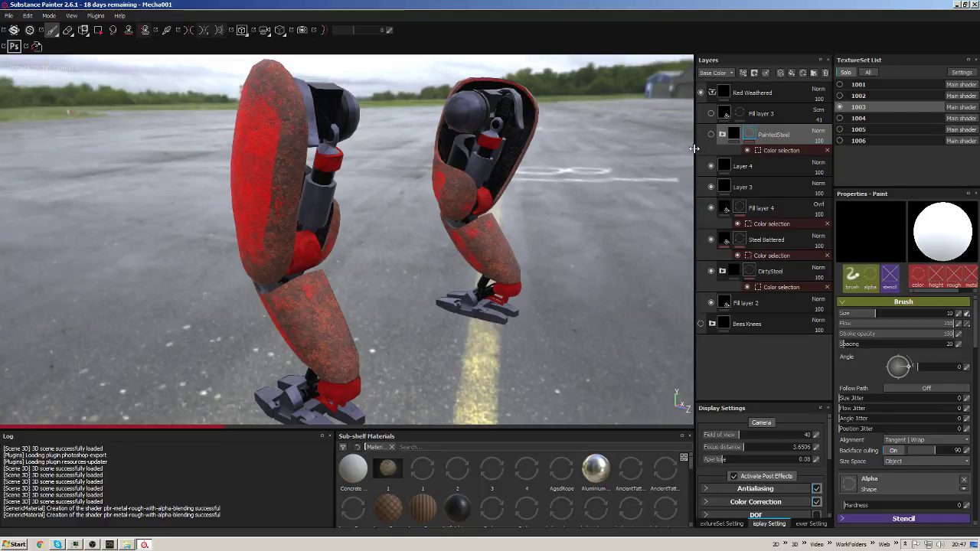
pyautogui.click(706, 93)
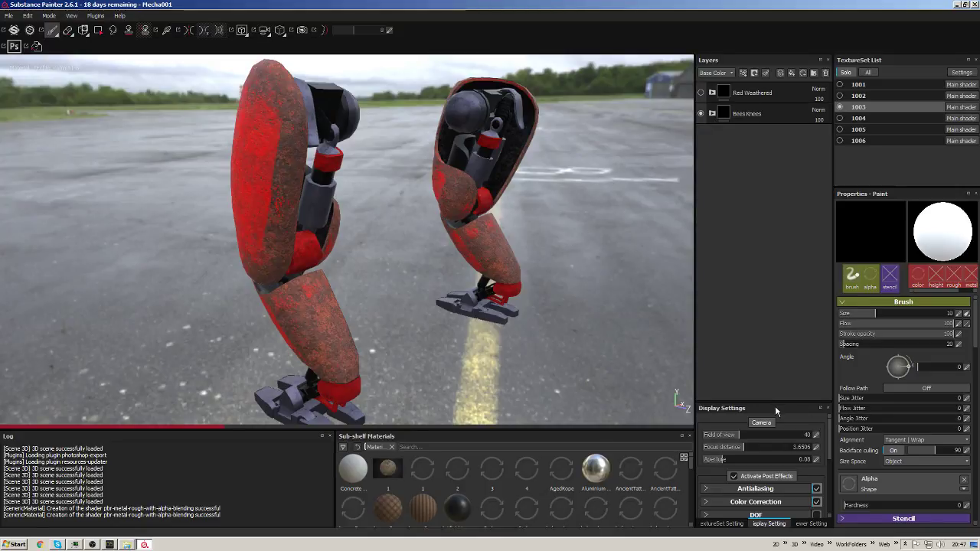
pyautogui.moveTo(776, 406); pyautogui.dragTo(776, 325)
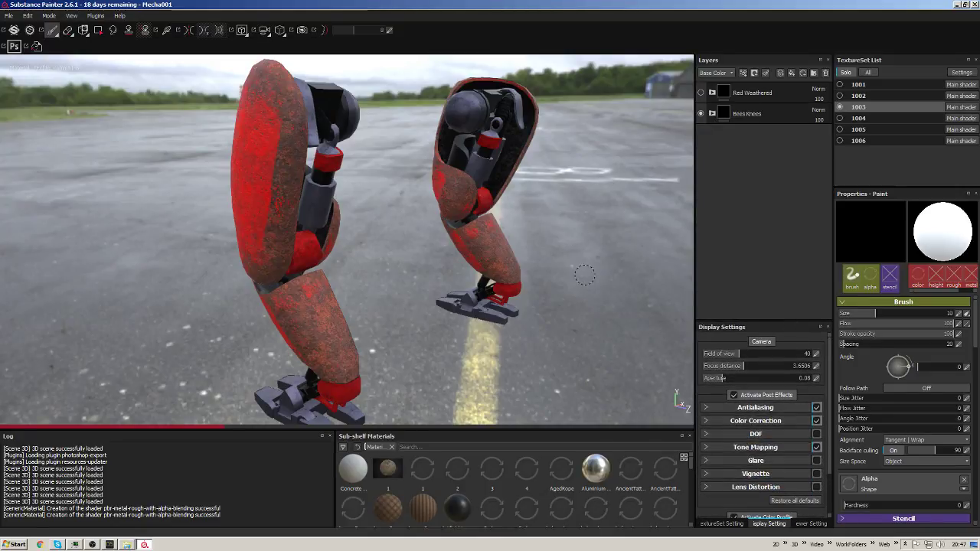
pyautogui.moveTo(560, 235)
pyautogui.keyDown('alt'); pyautogui.mouseDown()
pyautogui.moveTo(521, 219)
pyautogui.moveTo(484, 244)
pyautogui.moveTo(499, 247)
pyautogui.moveTo(458, 258)
pyautogui.mouseUp(); pyautogui.keyUp('alt')
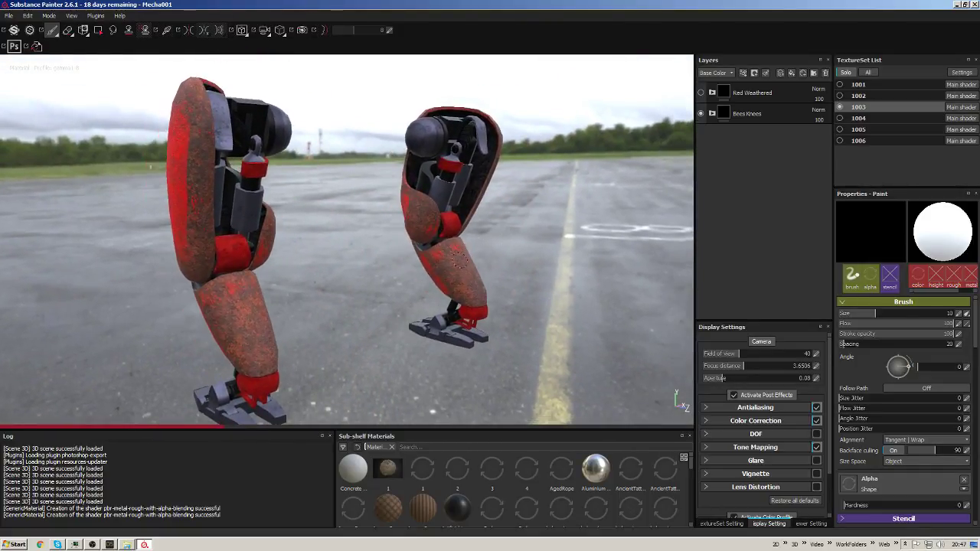
# Switch to DAZ Studio, choose the Texture Shaded draw style, glance at the DarkVoidATW_IndustrialRed texture folder and return to Substance Painter.
pyautogui.click(110, 545)
pyautogui.click(553, 62)
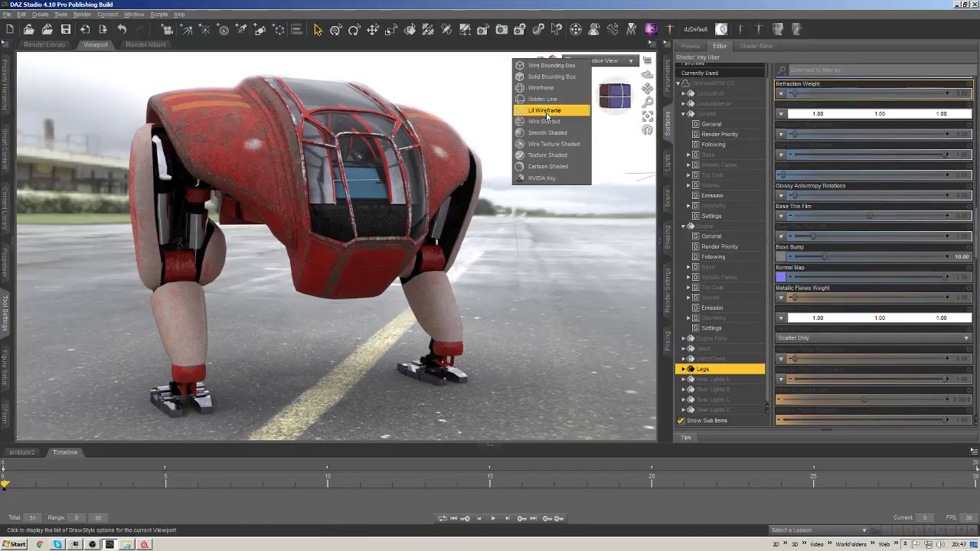
pyautogui.click(548, 156)
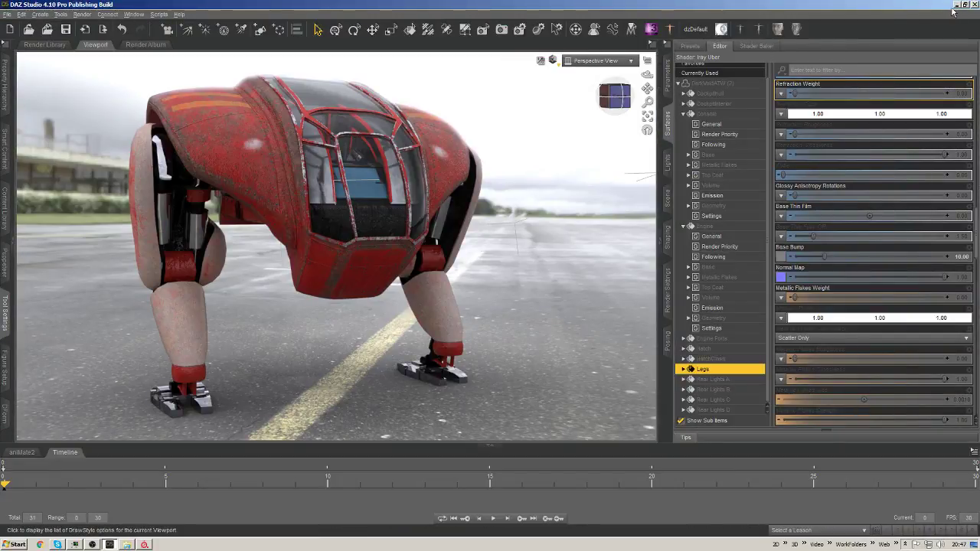
pyautogui.click(144, 544)
pyautogui.click(126, 545)
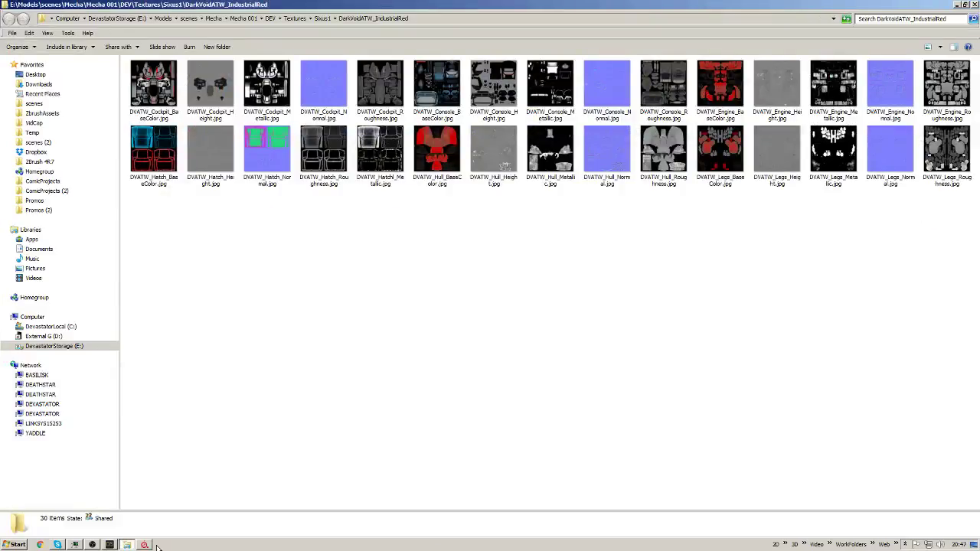
pyautogui.click(144, 545)
# Select and expand the Red Weathered group, show the TextureSet Settings and enlarge the layer stack area.
pyautogui.moveTo(477, 224)
pyautogui.keyDown('alt'); pyautogui.mouseDown()
pyautogui.moveTo(448, 223)
pyautogui.moveTo(476, 220)
pyautogui.moveTo(471, 242)
pyautogui.mouseUp(); pyautogui.keyUp('alt')
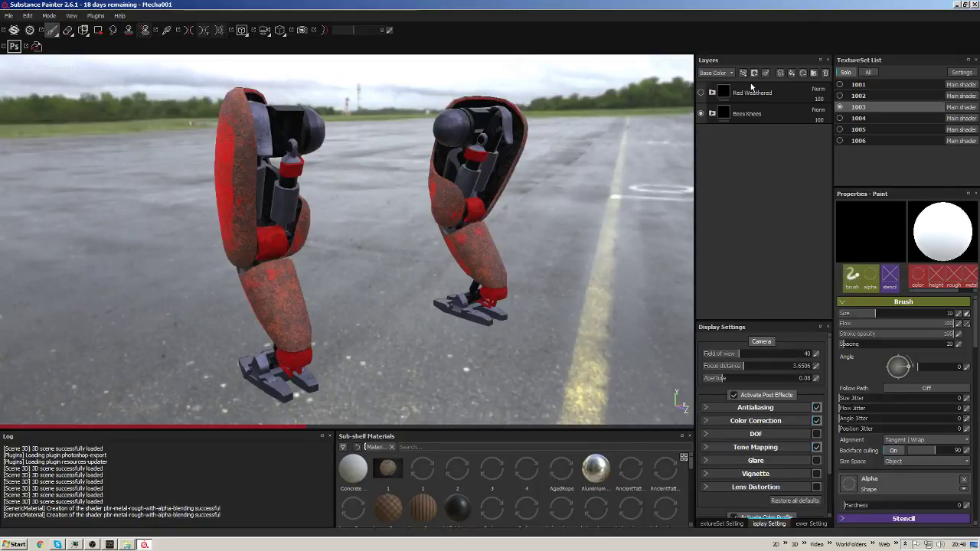
pyautogui.click(772, 82)
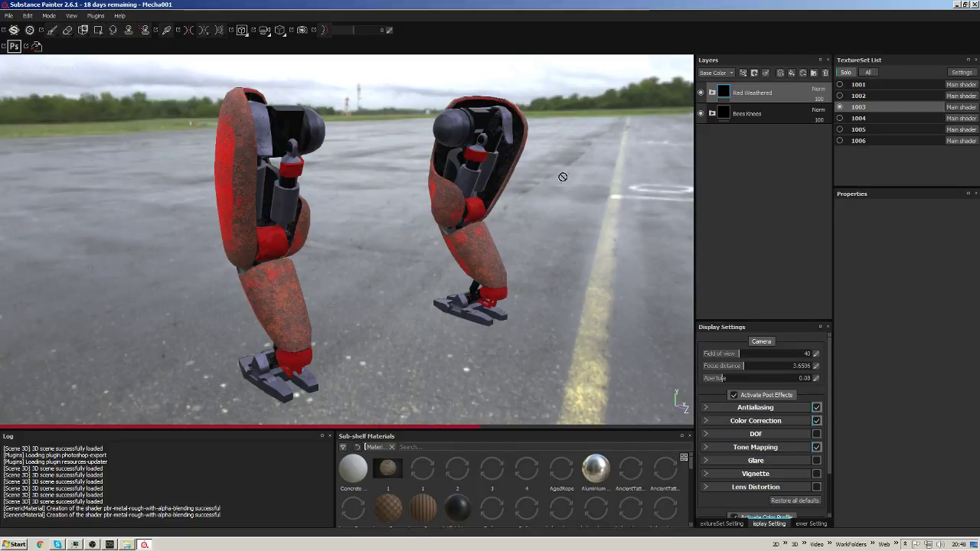
pyautogui.keyDown('alt'); pyautogui.moveTo(562, 175); pyautogui.dragTo(511, 215); pyautogui.keyUp('alt')
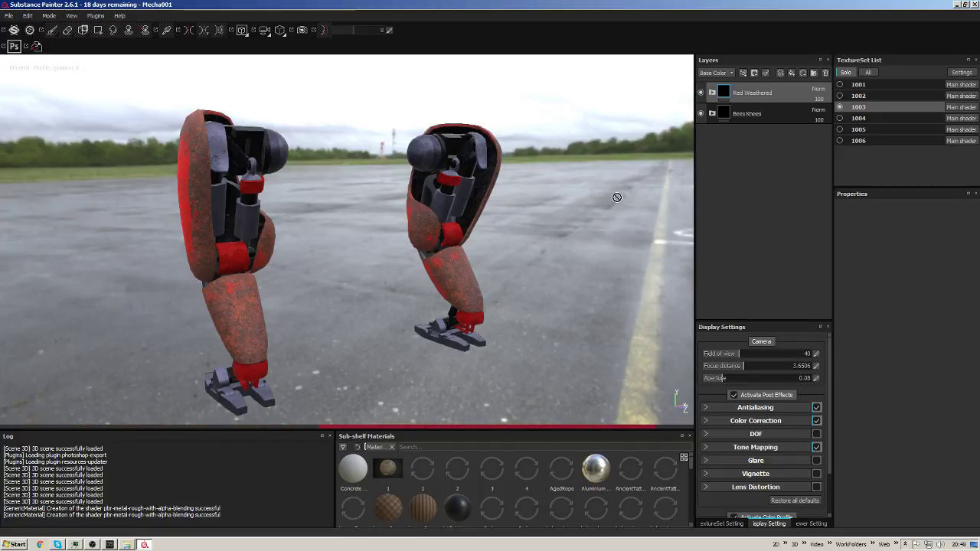
pyautogui.click(721, 523)
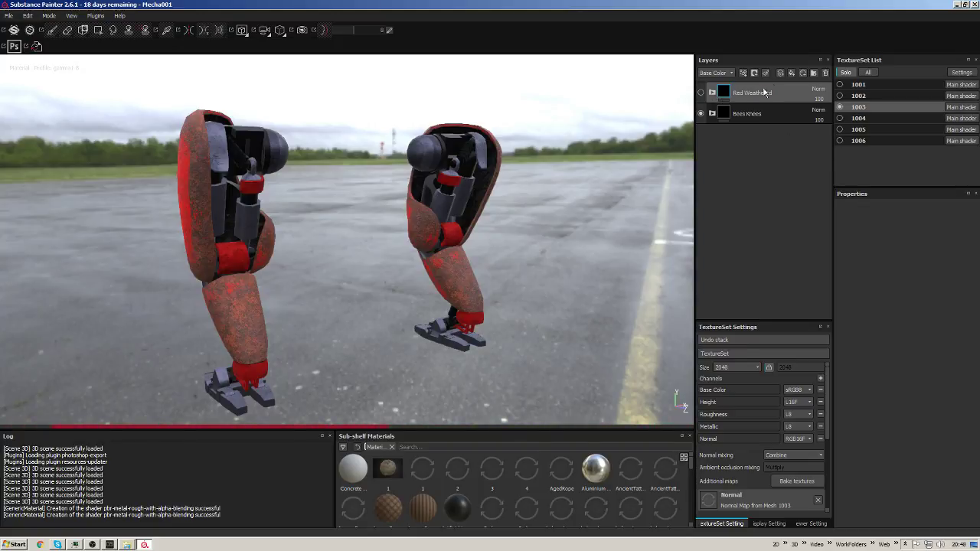
pyautogui.click(713, 92)
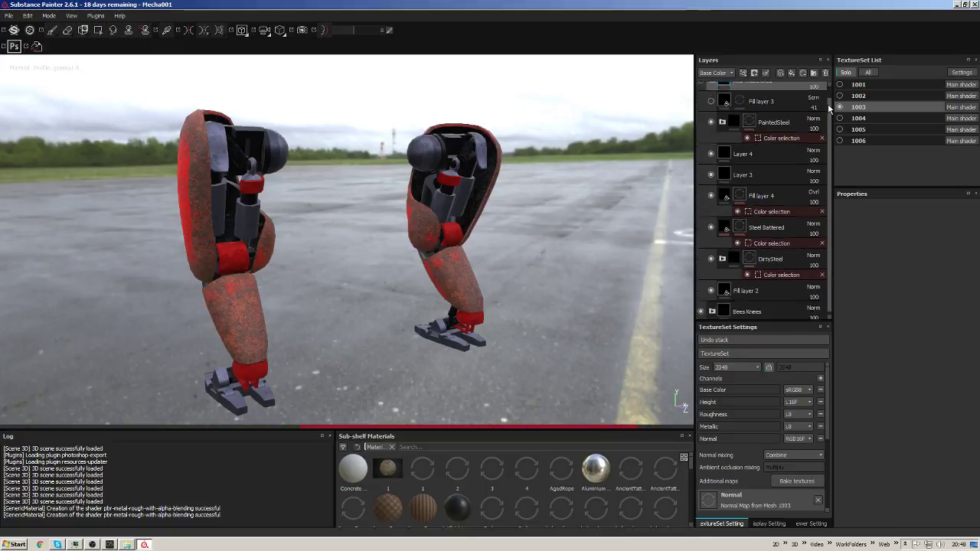
pyautogui.moveTo(781, 331); pyautogui.dragTo(780, 384)
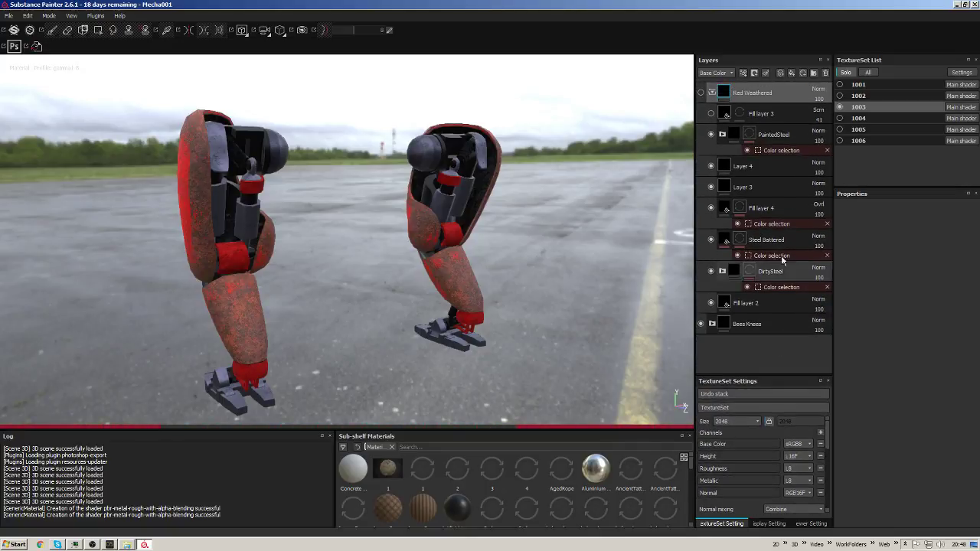
# Make the Red Weathered group and its Fill layer 3 visible, with Fill layer 3 selected.
pyautogui.click(712, 113)
pyautogui.click(758, 113)
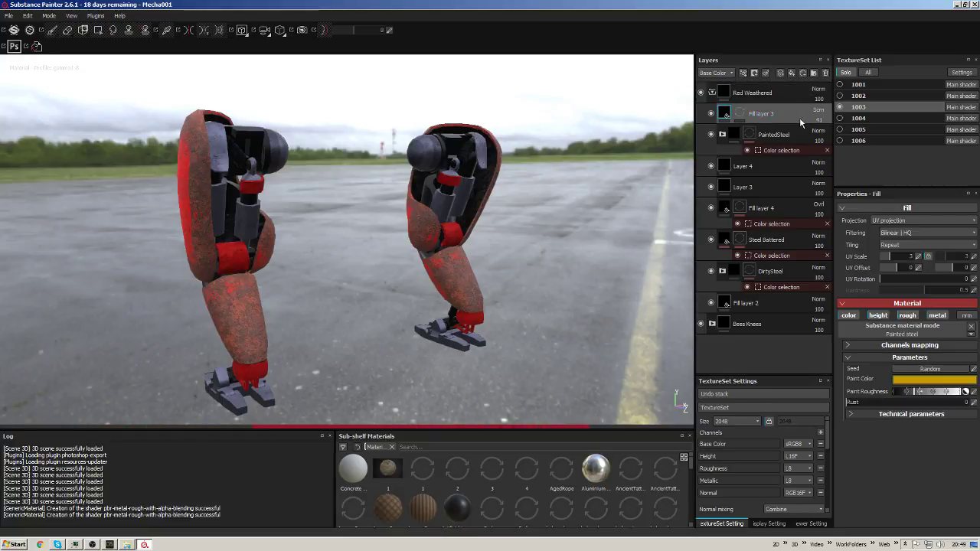
pyautogui.doubleClick(795, 117)
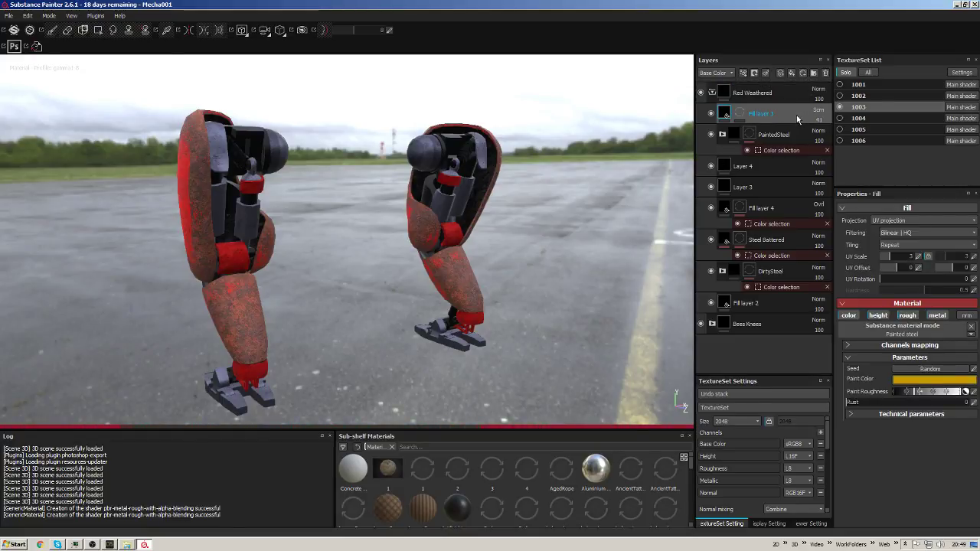
pyautogui.press('Return')
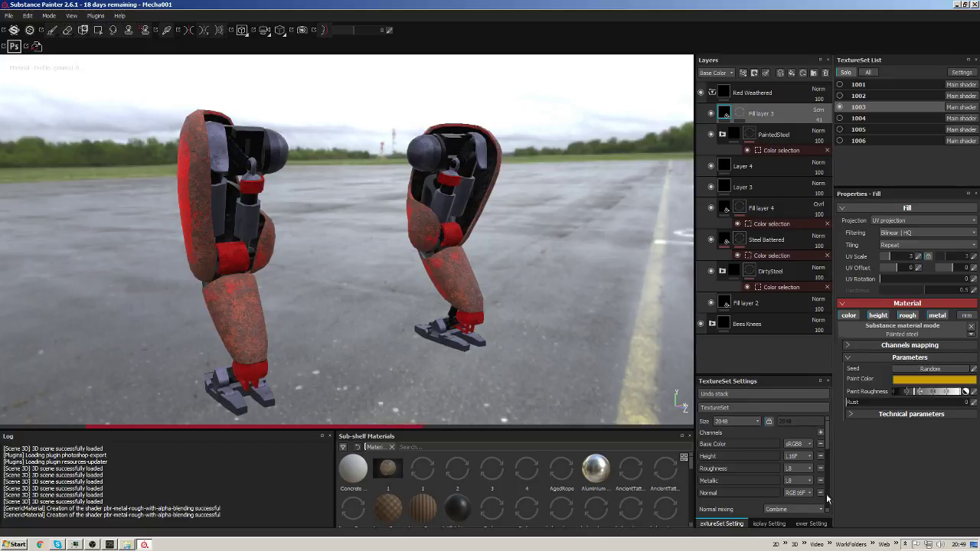
# Review the viewer and display settings, toggle the post effects off and on, and disable Color Correction.
pyautogui.click(812, 524)
pyautogui.scroll(-5, 800, 430)
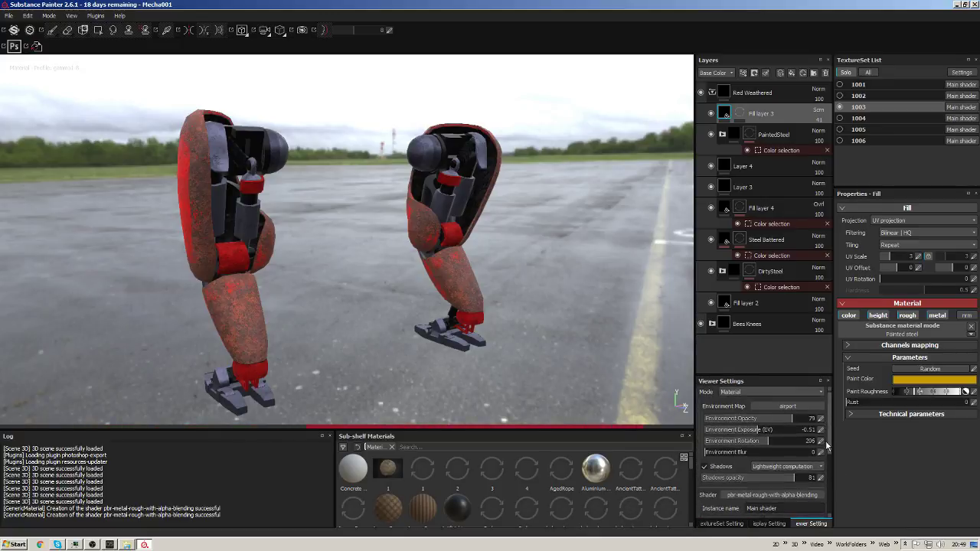
pyautogui.click(770, 523)
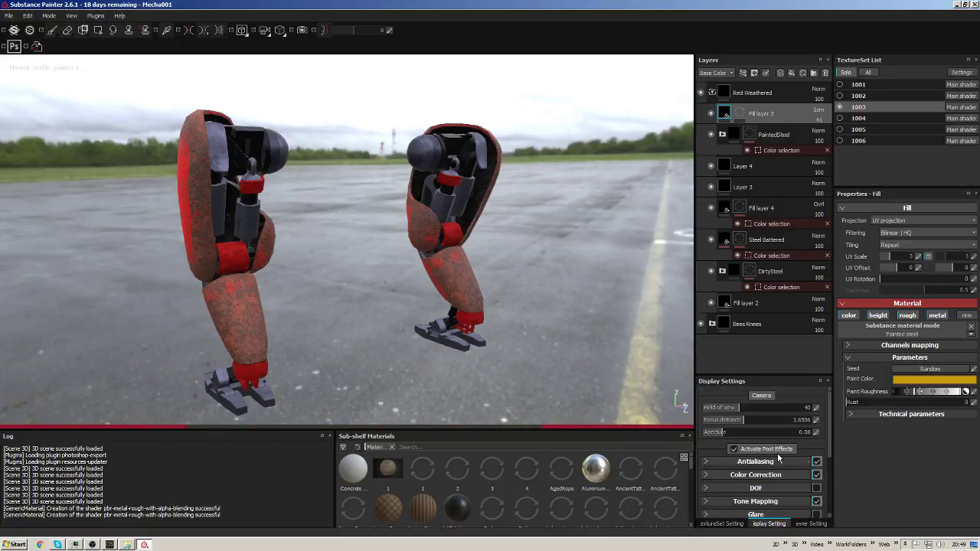
pyautogui.click(734, 450)
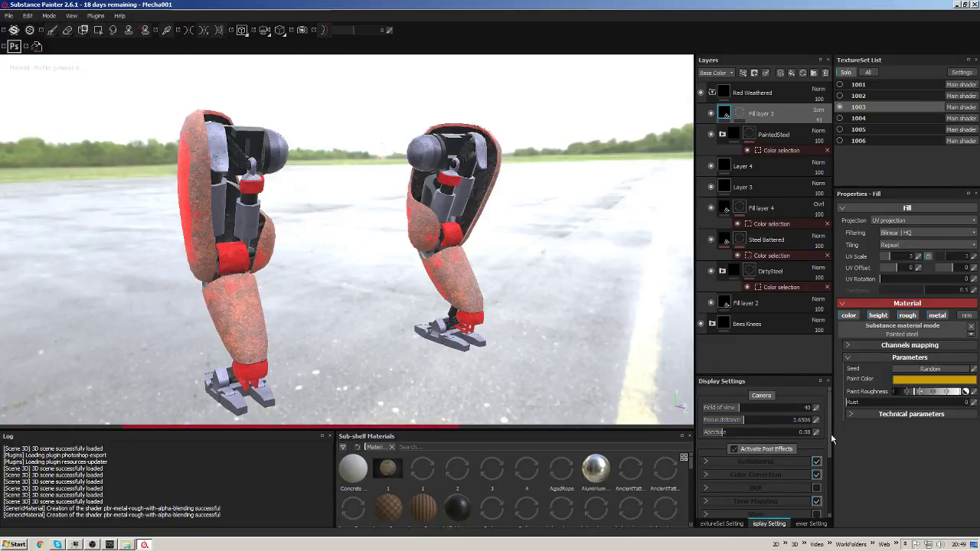
pyautogui.scroll(-2, 828, 451)
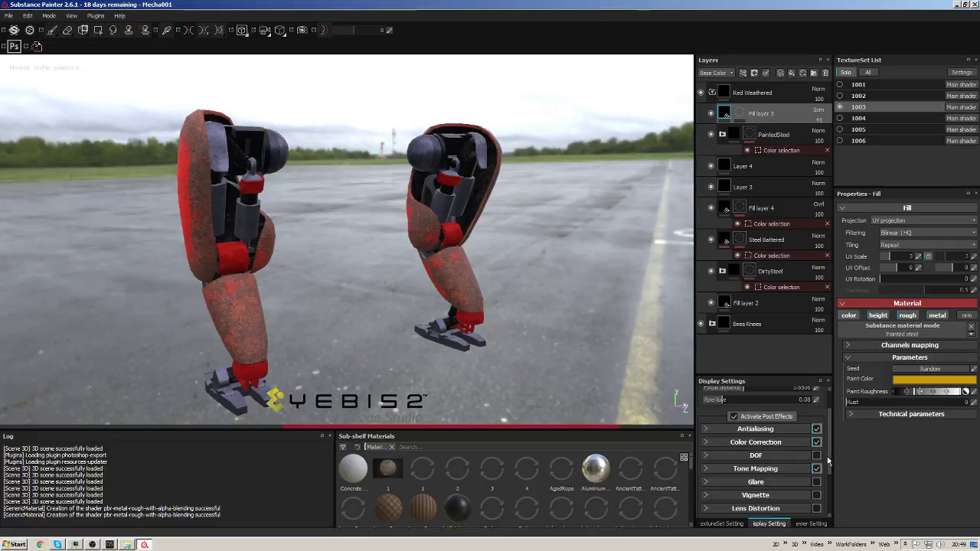
pyautogui.click(816, 442)
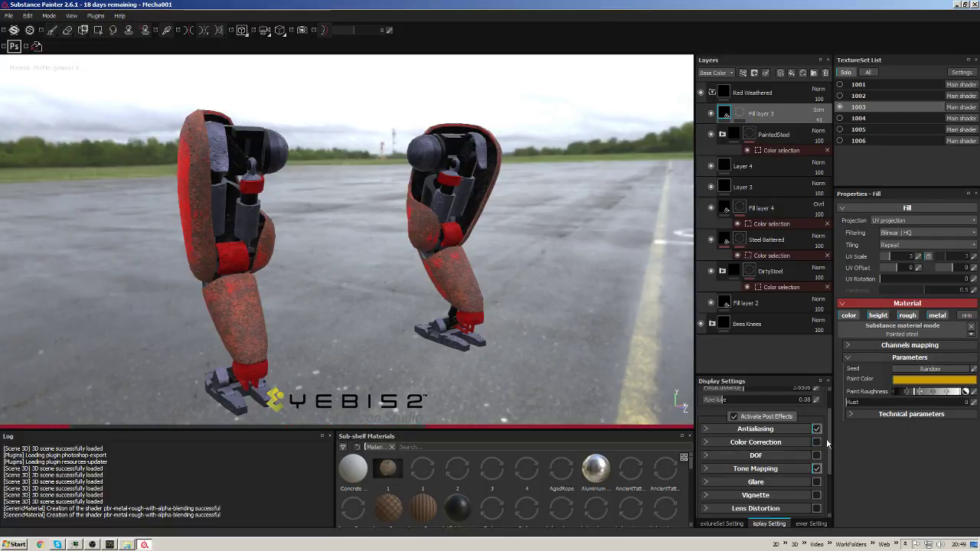
pyautogui.scroll(-3, 830, 451)
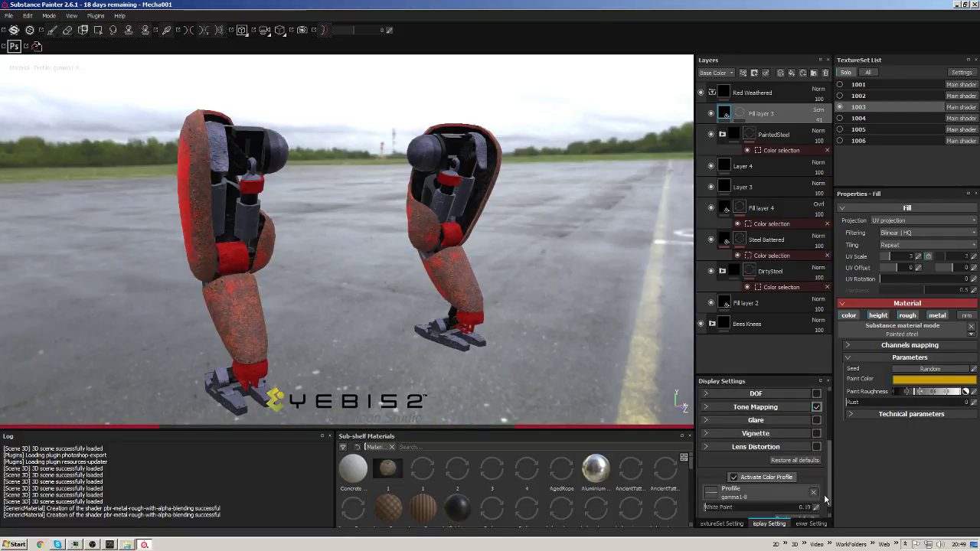
pyautogui.scroll(5, 825, 498)
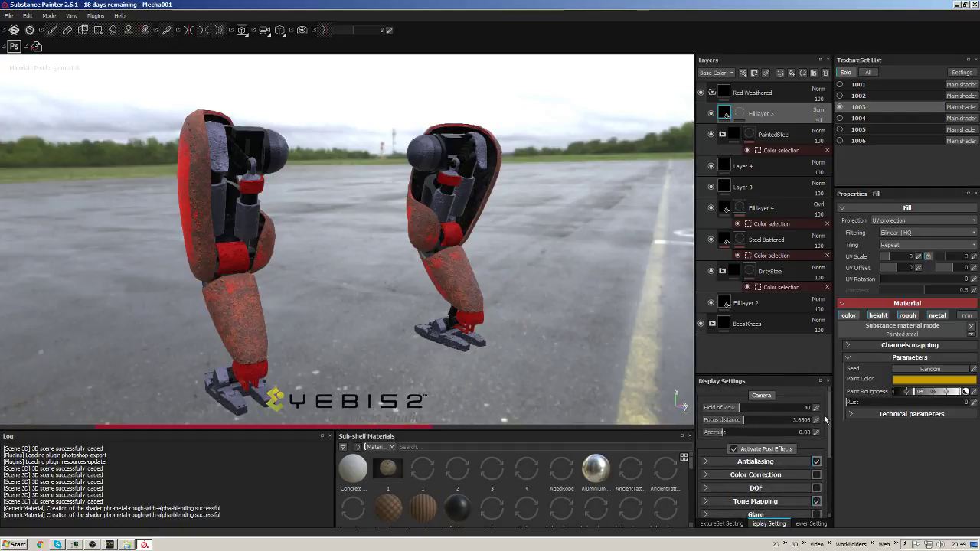
pyautogui.scroll(-2, 824, 433)
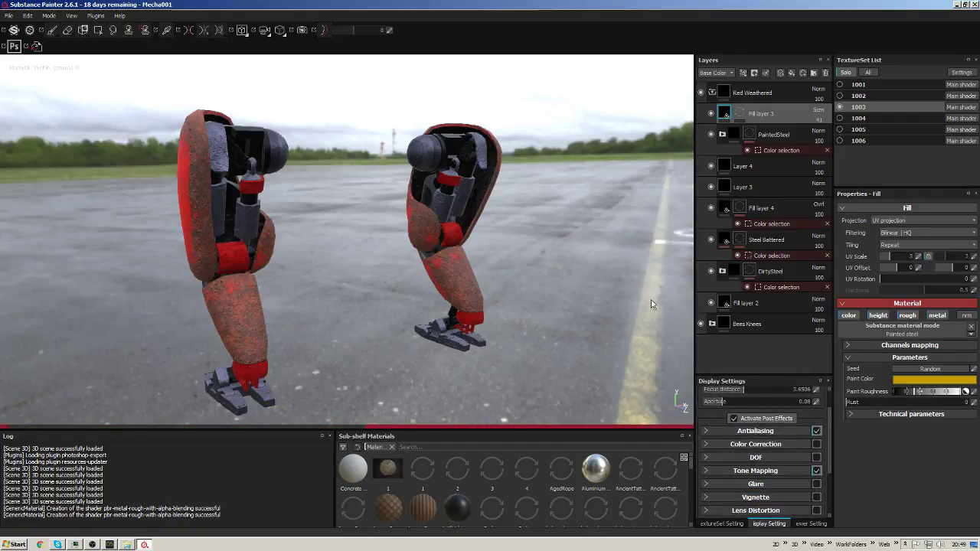
# Erase the yellow patch on the knee from Fill layer 3's mask, using symmetry and an eraser enlarged to about size 27.
pyautogui.keyDown('alt'); pyautogui.moveTo(499, 267); pyautogui.dragTo(540, 226); pyautogui.keyUp('alt')
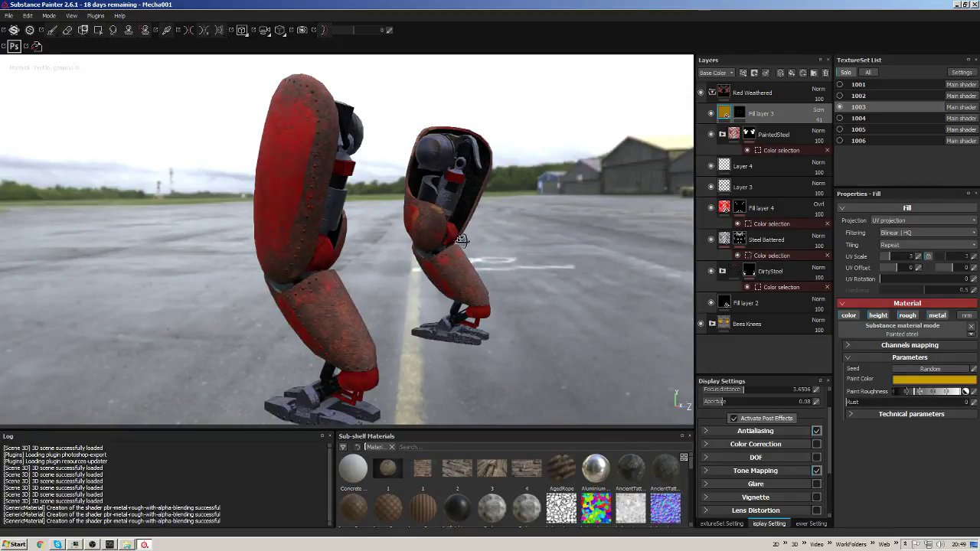
pyautogui.keyDown('alt'); pyautogui.moveTo(479, 243); pyautogui.dragTo(551, 239); pyautogui.keyUp('alt')
pyautogui.click(740, 115)
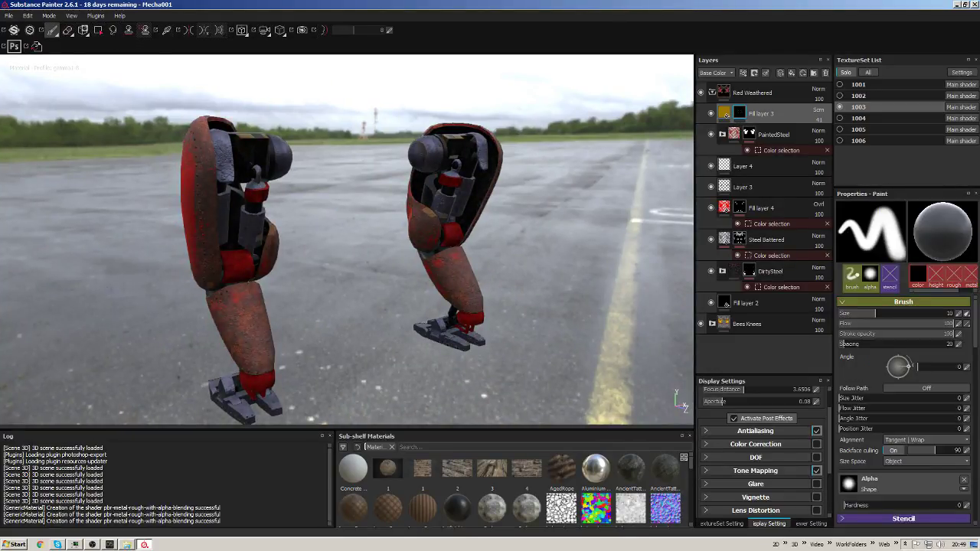
pyautogui.click(68, 30)
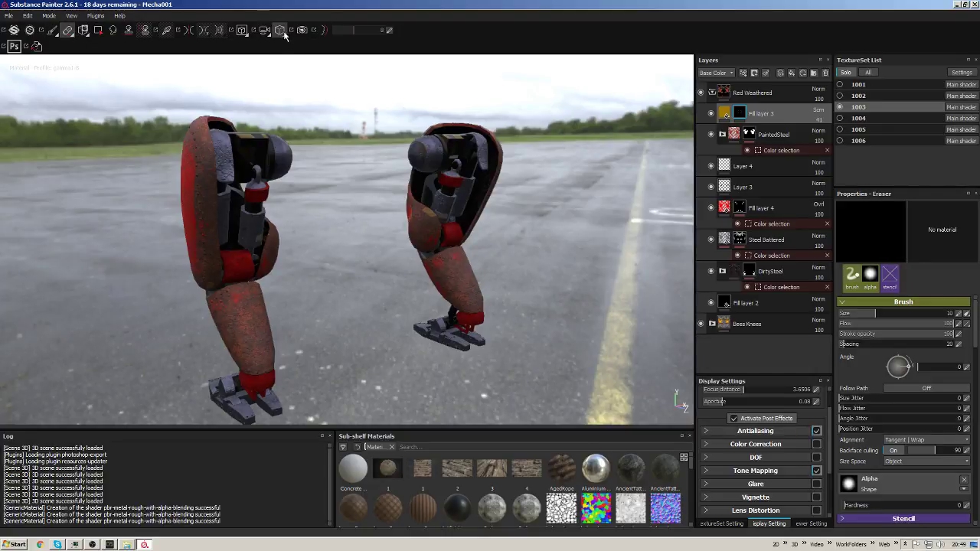
pyautogui.click(189, 30)
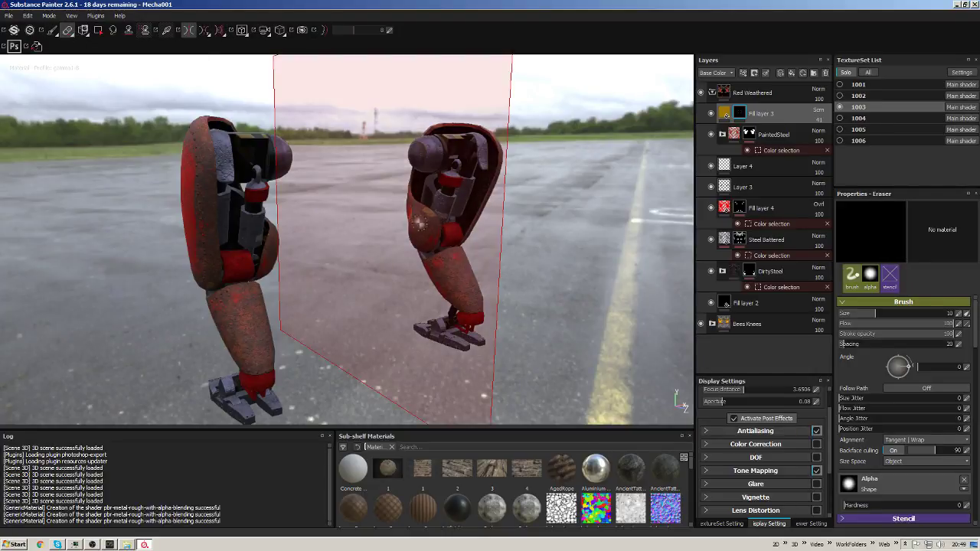
pyautogui.keyDown('ctrl'); pyautogui.moveTo(427, 222); pyautogui.dragTo(426, 222, button='right'); pyautogui.keyUp('ctrl')
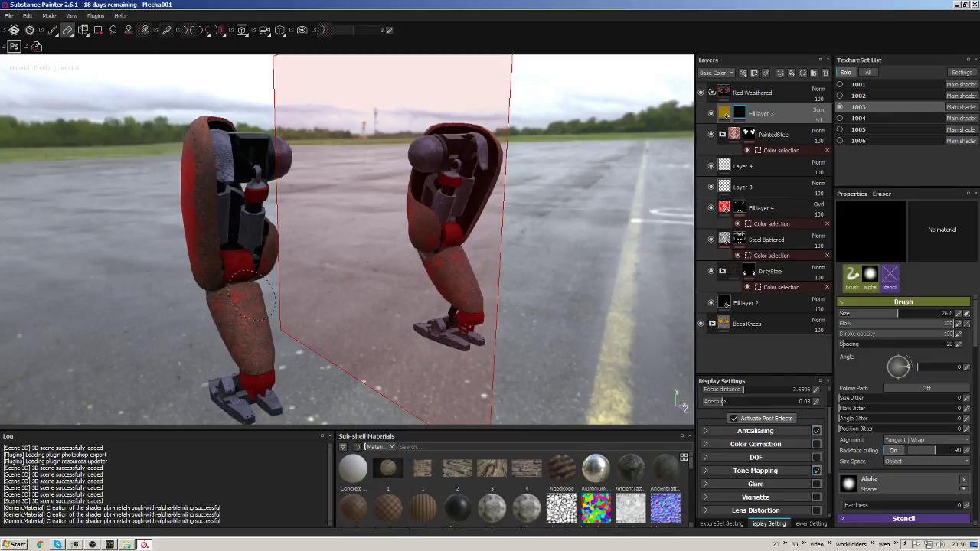
# Activate the Projection tool on Fill layer 3's mask and dock the Log and Sub-shelf Materials together, showing the materials.
pyautogui.keyDown('alt'); pyautogui.moveTo(317, 219); pyautogui.dragTo(199, 123); pyautogui.keyUp('alt')
pyautogui.click(82, 30)
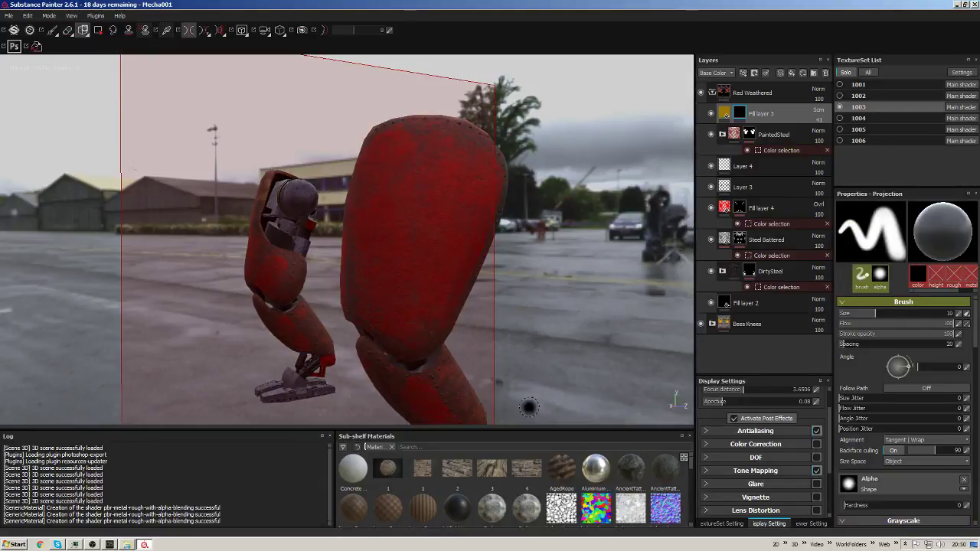
pyautogui.moveTo(365, 438); pyautogui.dragTo(141, 452)
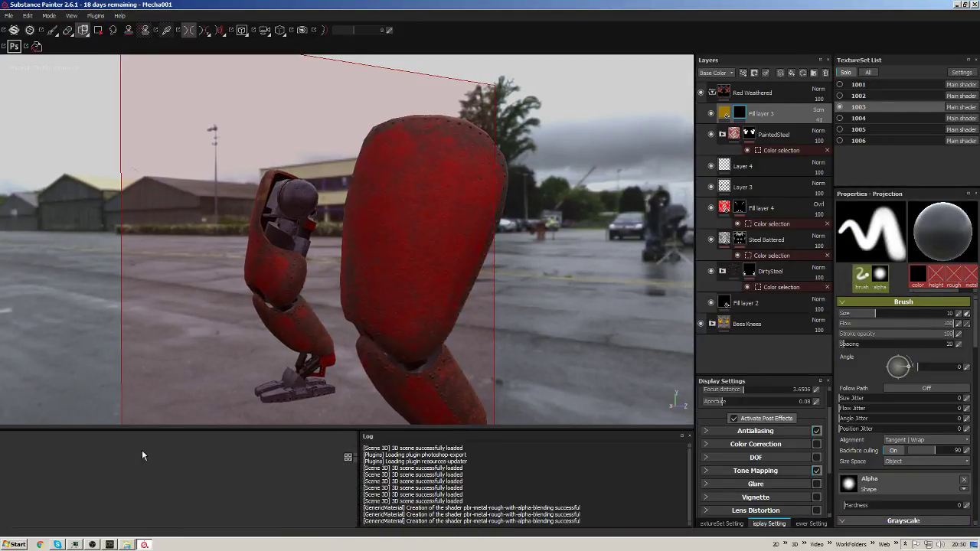
pyautogui.moveTo(382, 438); pyautogui.dragTo(125, 456)
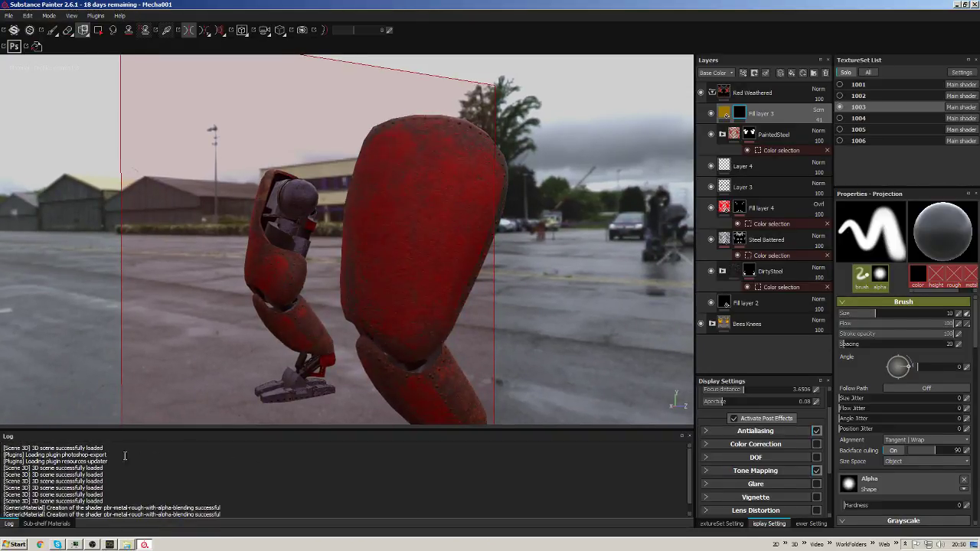
pyautogui.click(34, 525)
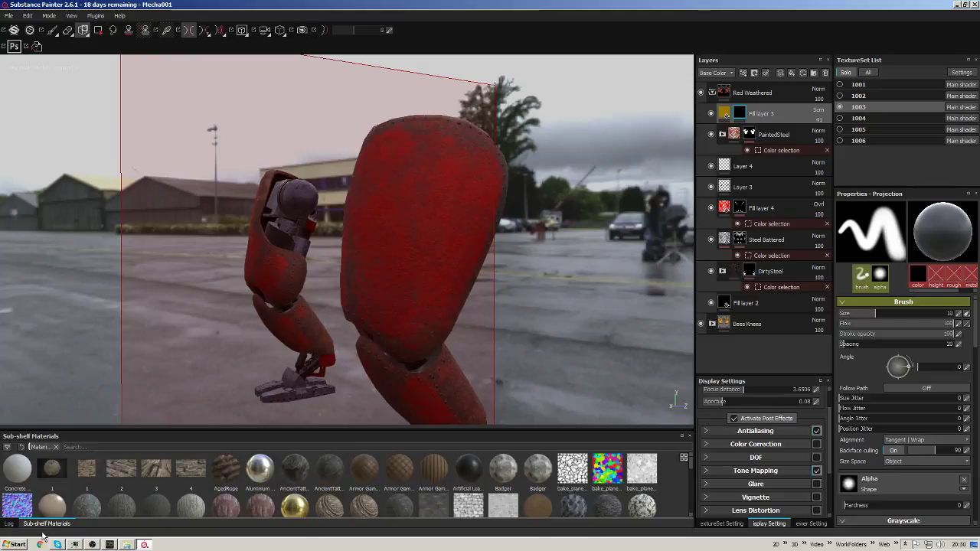
# Show the shelf's filter tree, enlarge the Sub-shelf Materials area and remove the Materials filter.
pyautogui.click(8, 457)
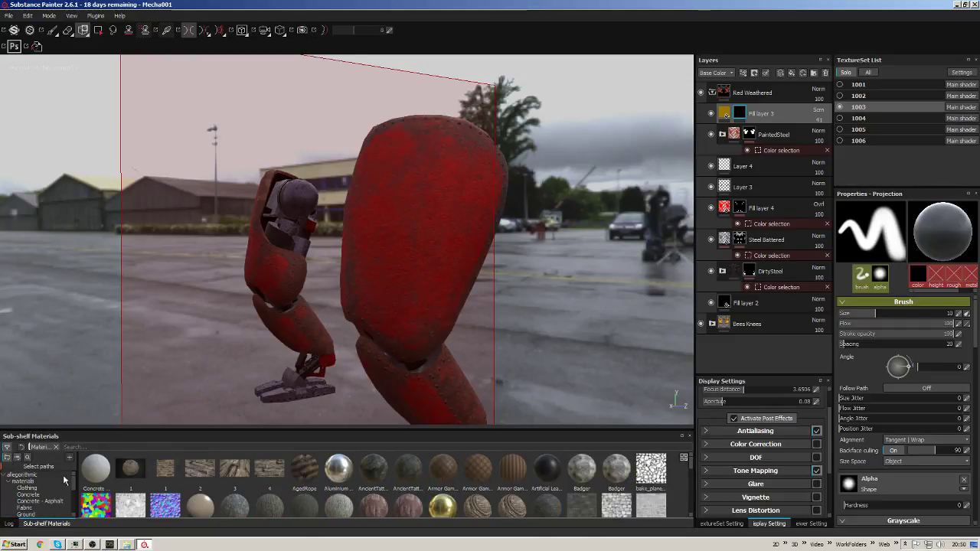
pyautogui.moveTo(45, 425); pyautogui.dragTo(45, 424)
pyautogui.moveTo(45, 383); pyautogui.dragTo(49, 339)
pyautogui.click(55, 388)
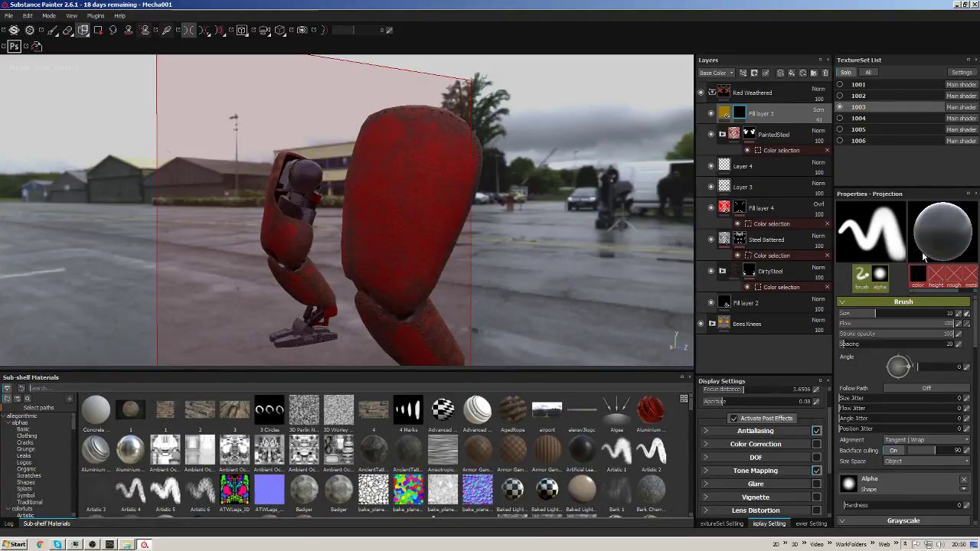
# Set the stencil opacity to 52 in the viewer settings and turn off Hide stencil when painting.
pyautogui.keyDown('alt'); pyautogui.moveTo(681, 233); pyautogui.dragTo(536, 260); pyautogui.keyUp('alt')
pyautogui.click(814, 524)
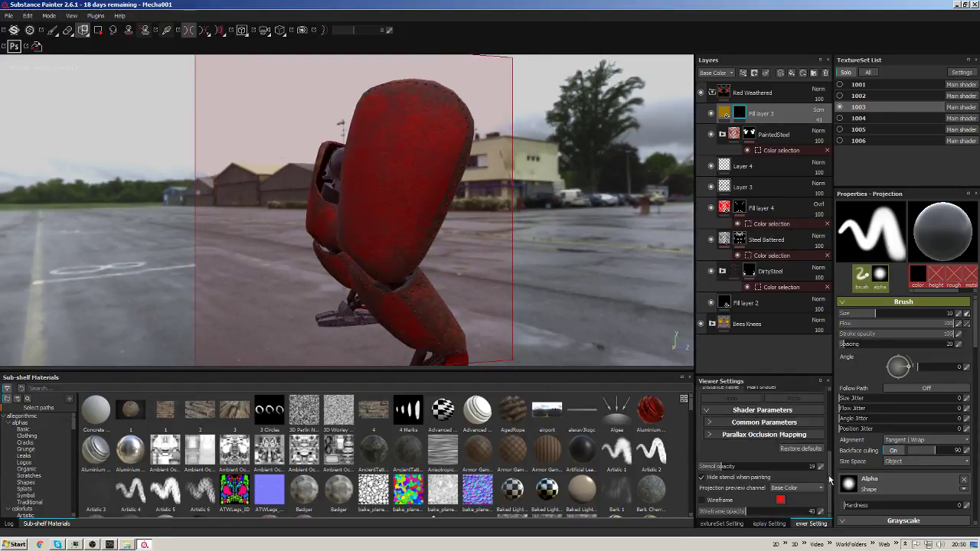
pyautogui.moveTo(737, 469)
pyautogui.mouseDown()
pyautogui.moveTo(829, 473)
pyautogui.moveTo(753, 473)
pyautogui.mouseUp()
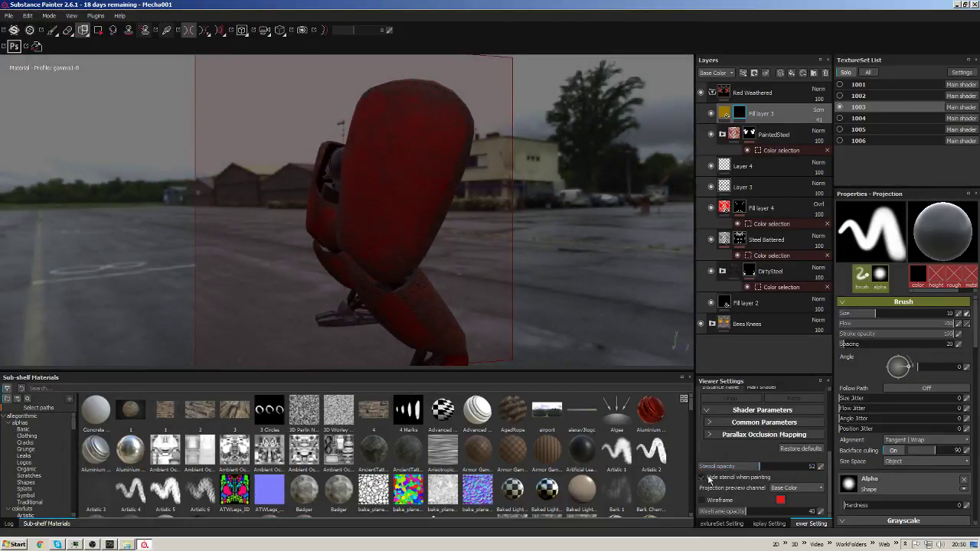
pyautogui.keyDown('alt'); pyautogui.moveTo(527, 269); pyautogui.dragTo(451, 284); pyautogui.keyUp('alt')
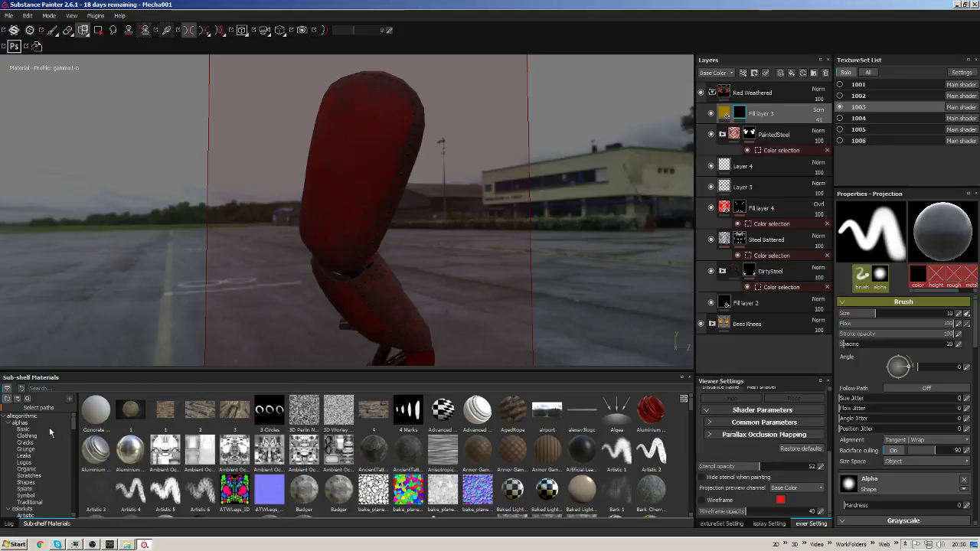
# Examine the shelf's alpha categories, including Symbol, Splats, Logos, Leaks, Clothing and Basic, for a usable emblem, ending on Symbol.
pyautogui.click(13, 429)
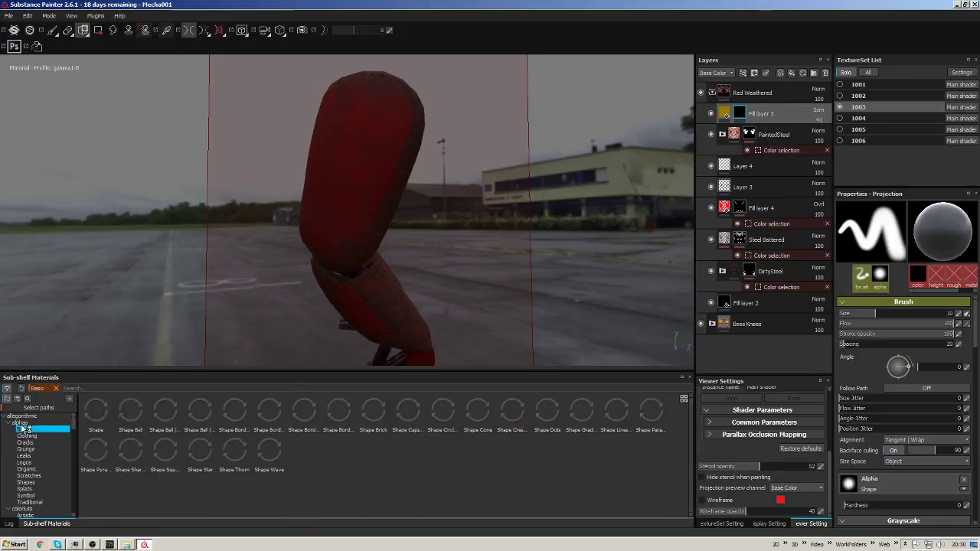
pyautogui.click(27, 495)
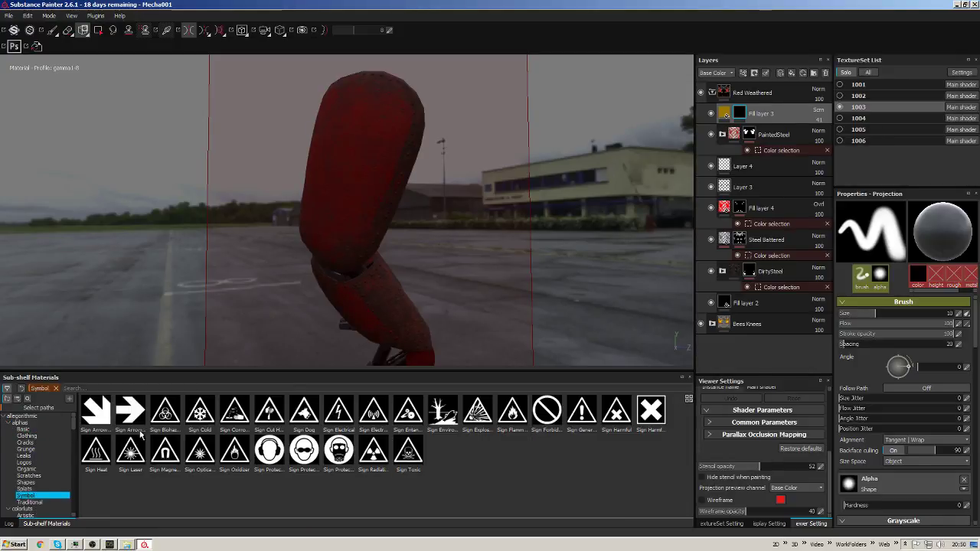
pyautogui.click(39, 502)
pyautogui.click(36, 489)
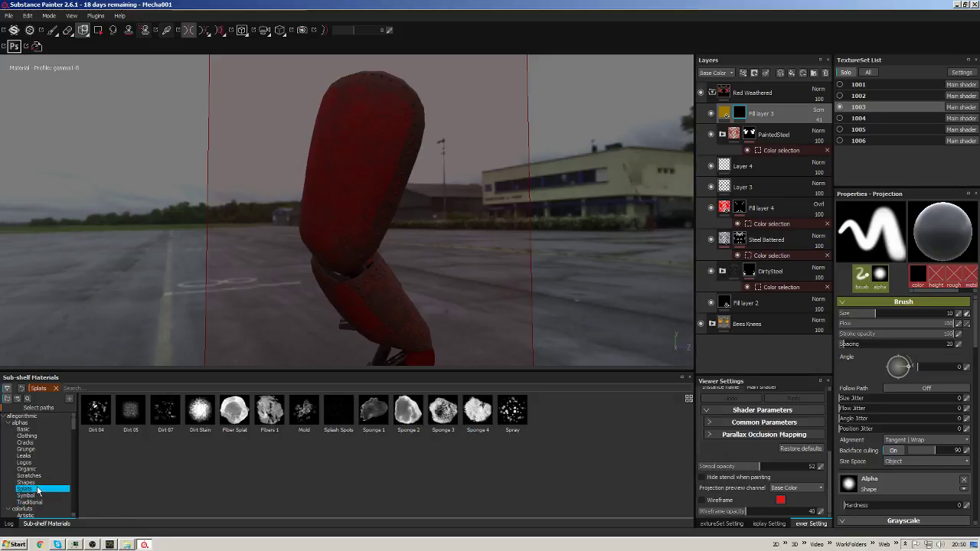
pyautogui.click(38, 483)
pyautogui.click(43, 476)
pyautogui.click(40, 469)
pyautogui.click(39, 462)
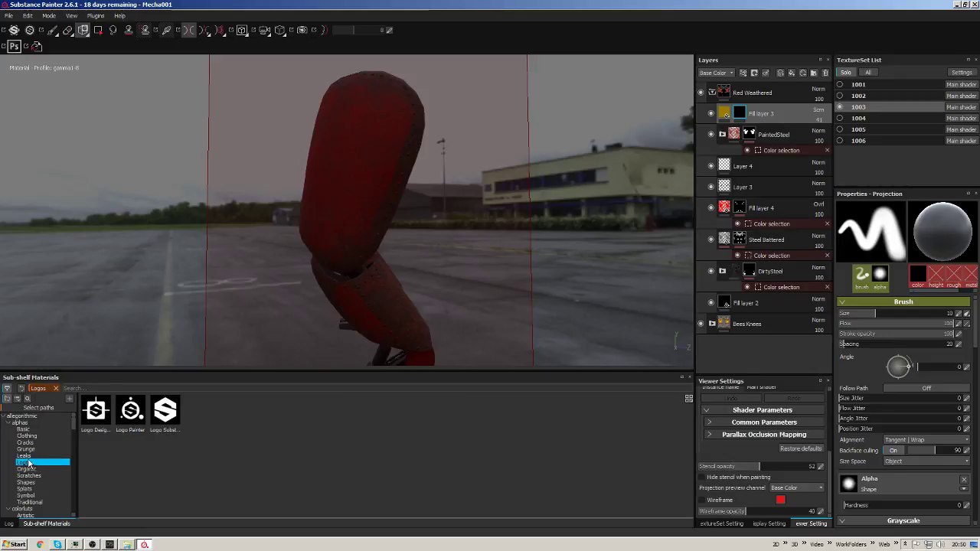
pyautogui.keyDown('ctrl'); pyautogui.click(32, 457); pyautogui.keyUp('ctrl')
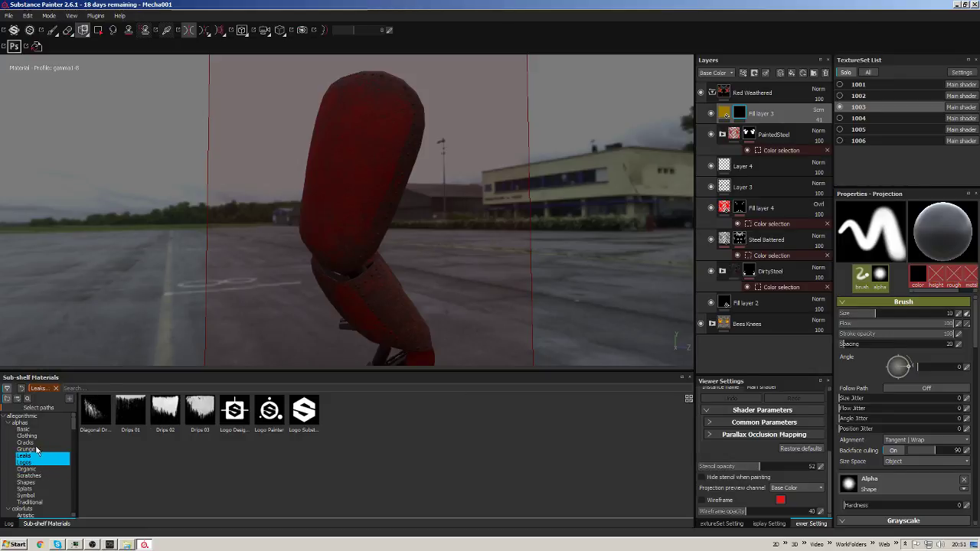
pyautogui.click(35, 450)
pyautogui.click(34, 443)
pyautogui.click(33, 435)
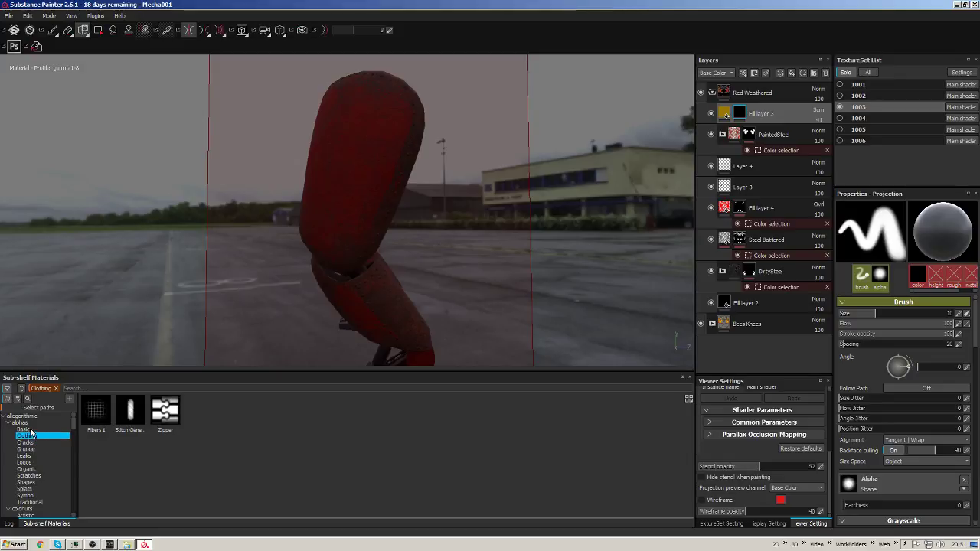
pyautogui.click(27, 428)
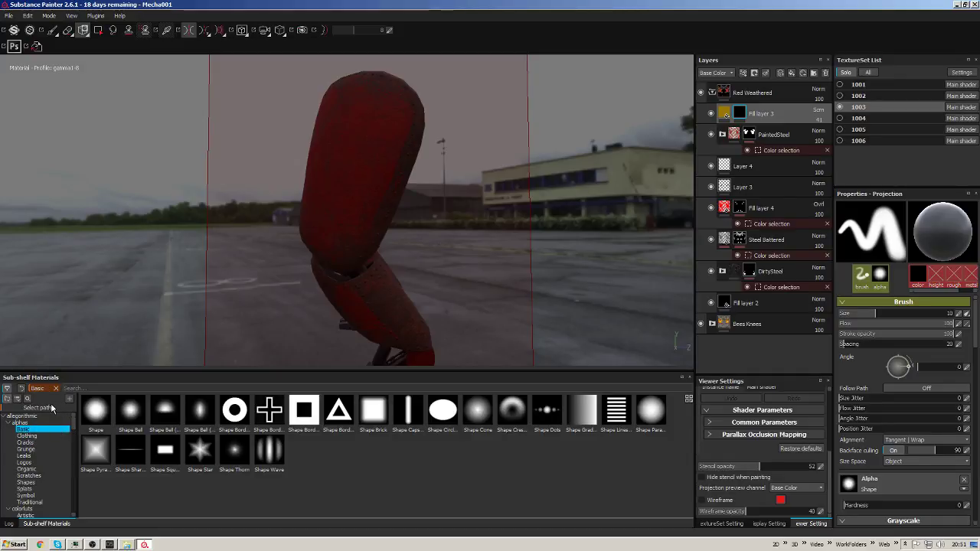
pyautogui.click(29, 496)
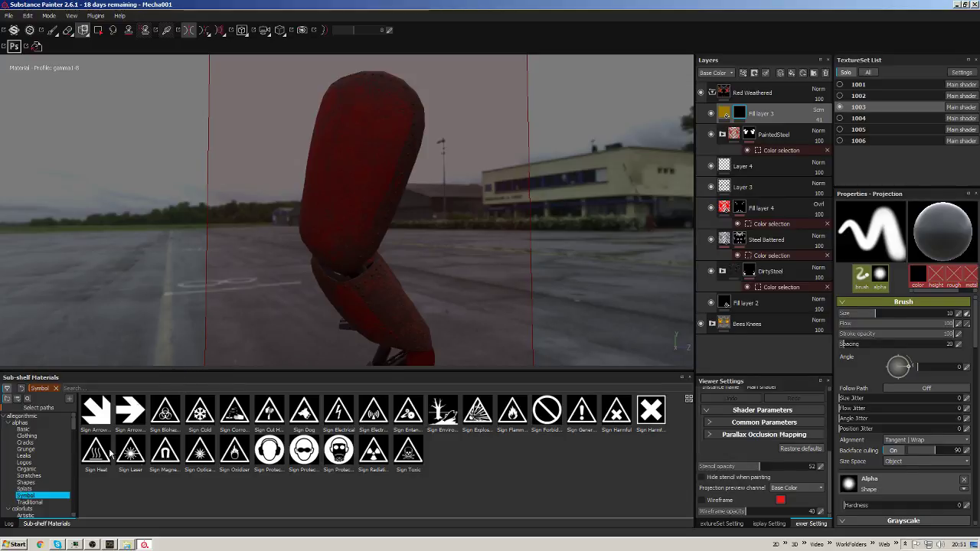
# Switch to Adobe Photoshop CS5, create a new 2048 × 2048 pixel document and fill its background with black.
pyautogui.click(785, 546)
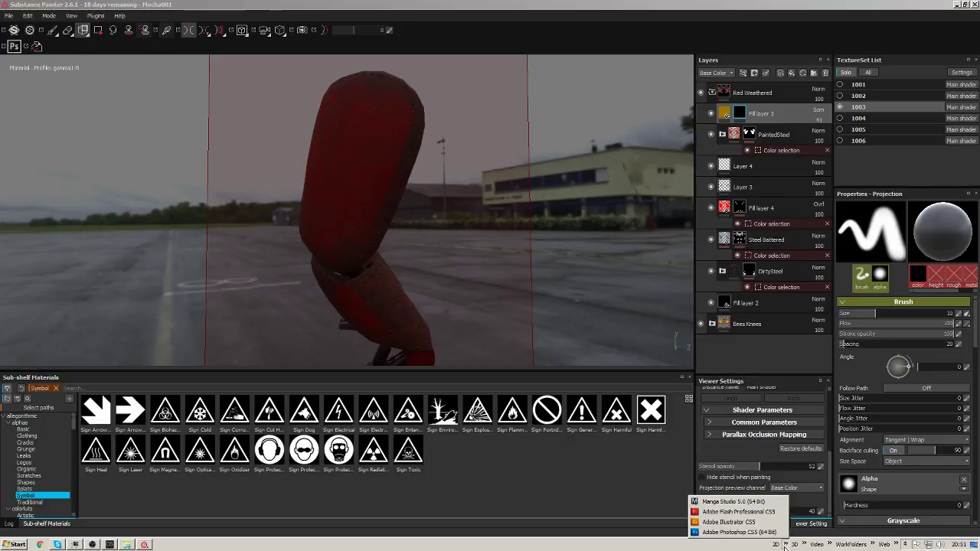
pyautogui.click(733, 533)
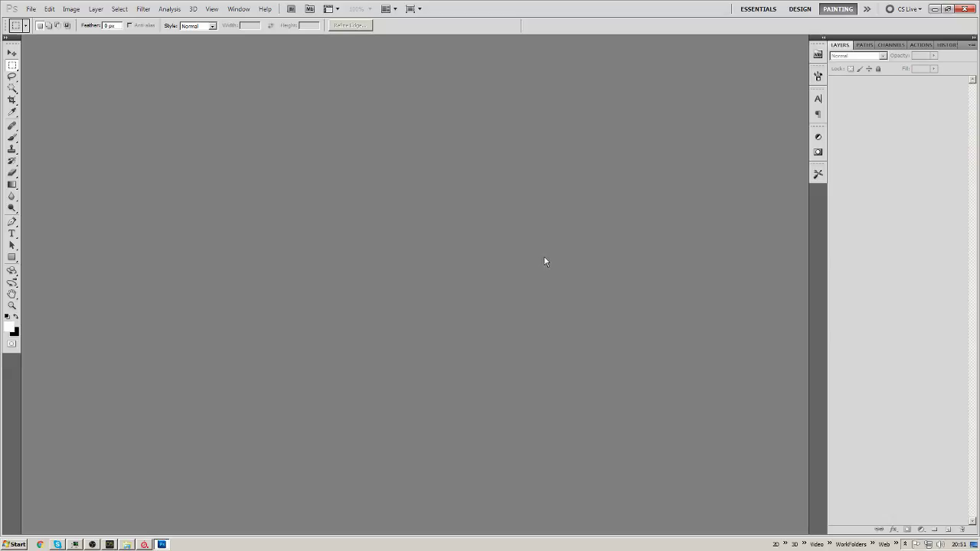
pyautogui.hotkey('ctrl', 'n')
pyautogui.press('Tab')
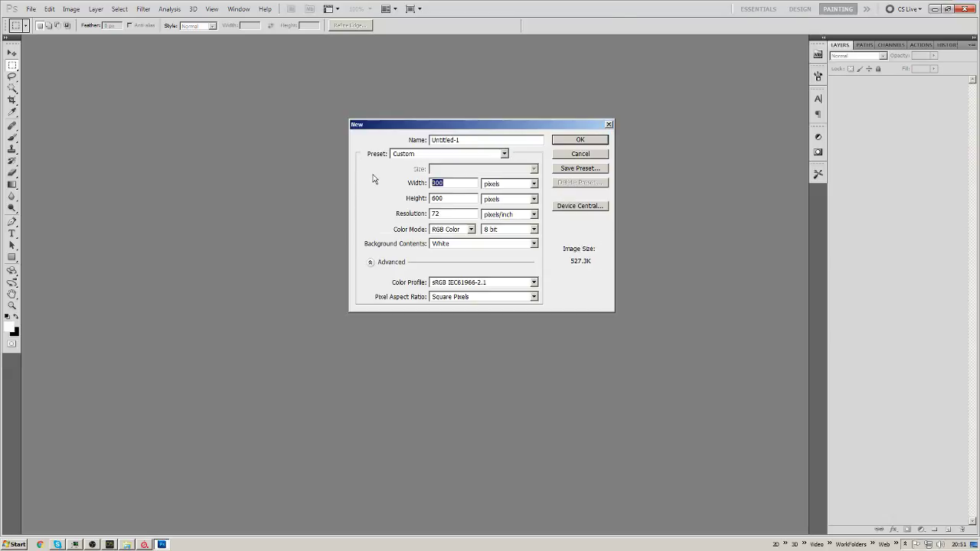
pyautogui.write('1024')
pyautogui.press('Tab')
pyautogui.write('10242048')
pyautogui.press('Tab')
pyautogui.press('Tab')
pyautogui.write('2048')
pyautogui.press('Return')
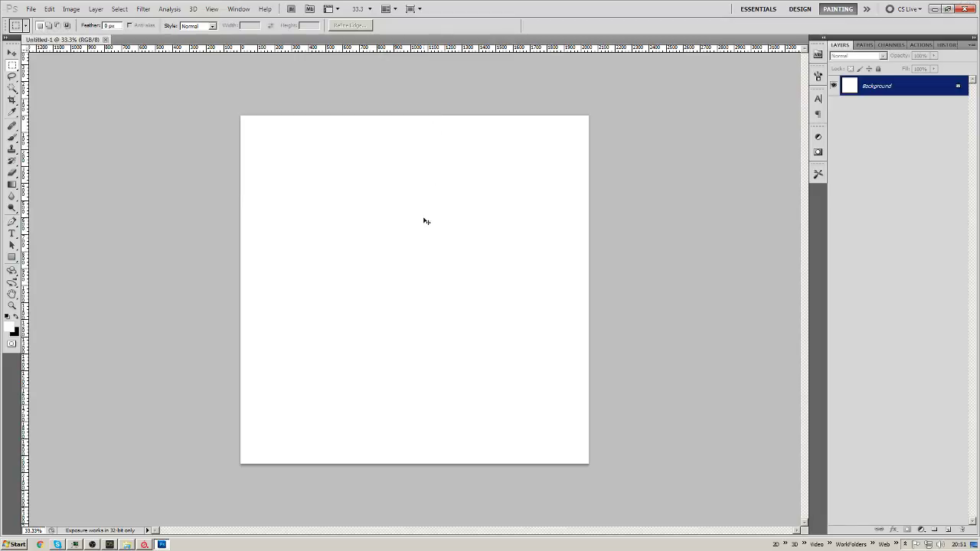
pyautogui.hotkey('ctrl', 'BackSpace')
pyautogui.press('b')
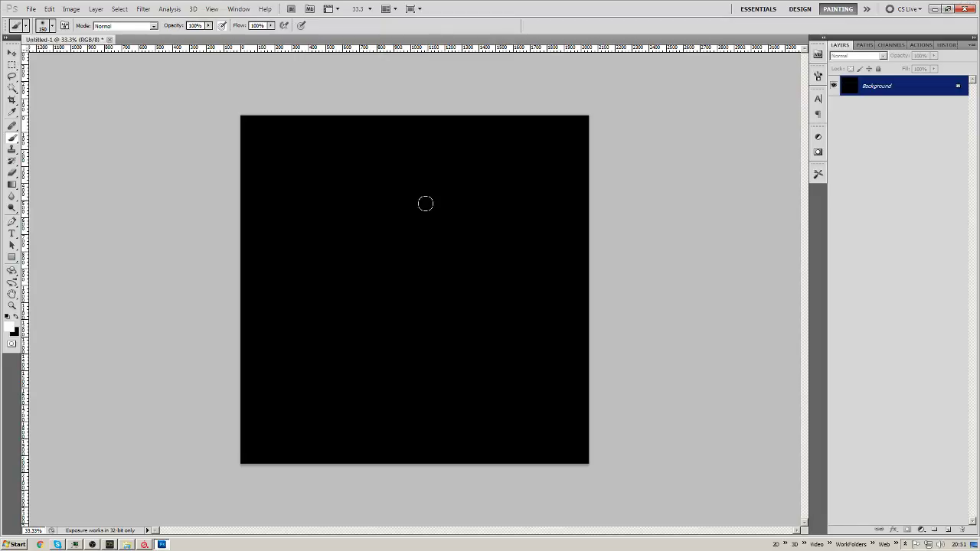
# Activate the Custom Shape tool, append the Symbols set to its shapes and enlarge the shape picker.
pyautogui.click(11, 257)
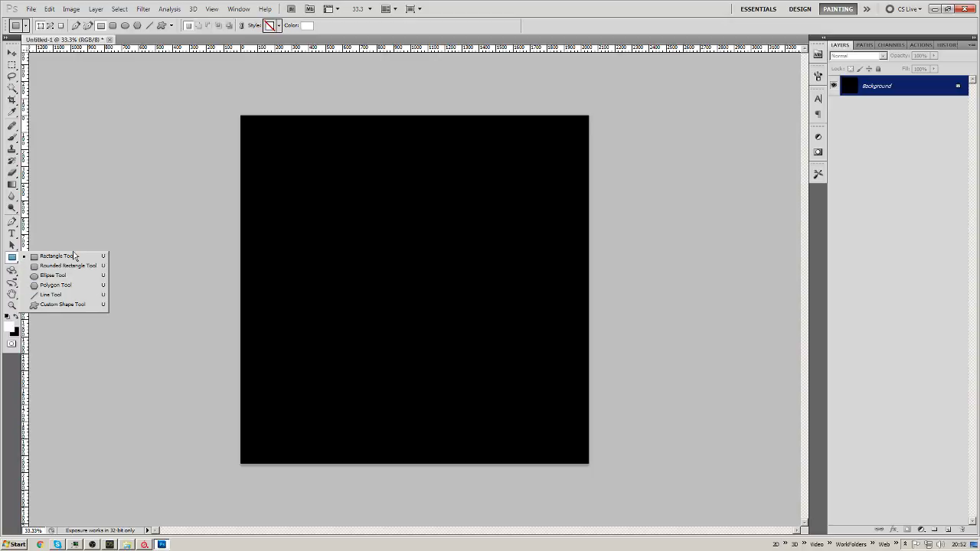
pyautogui.click(65, 305)
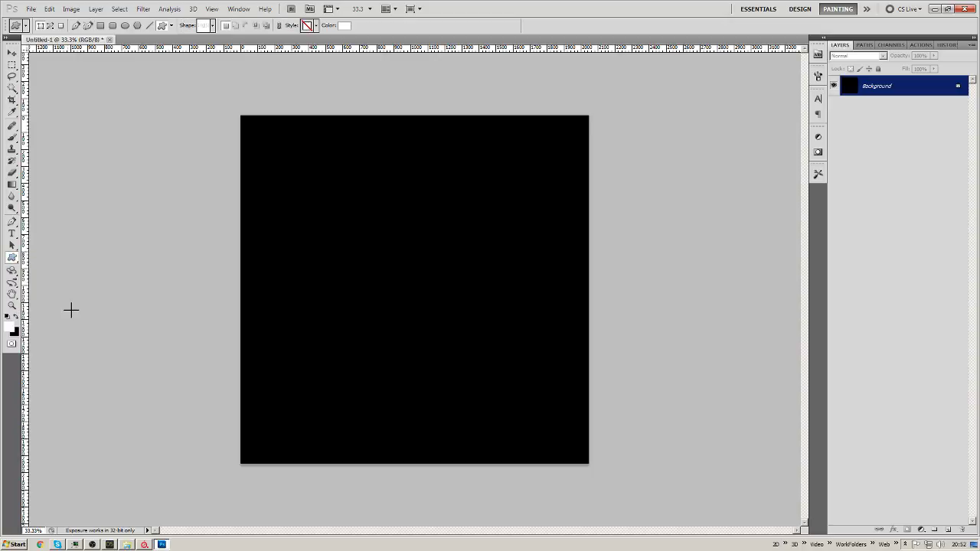
pyautogui.click(212, 25)
pyautogui.moveTo(253, 67); pyautogui.dragTo(252, 97)
pyautogui.click(263, 44)
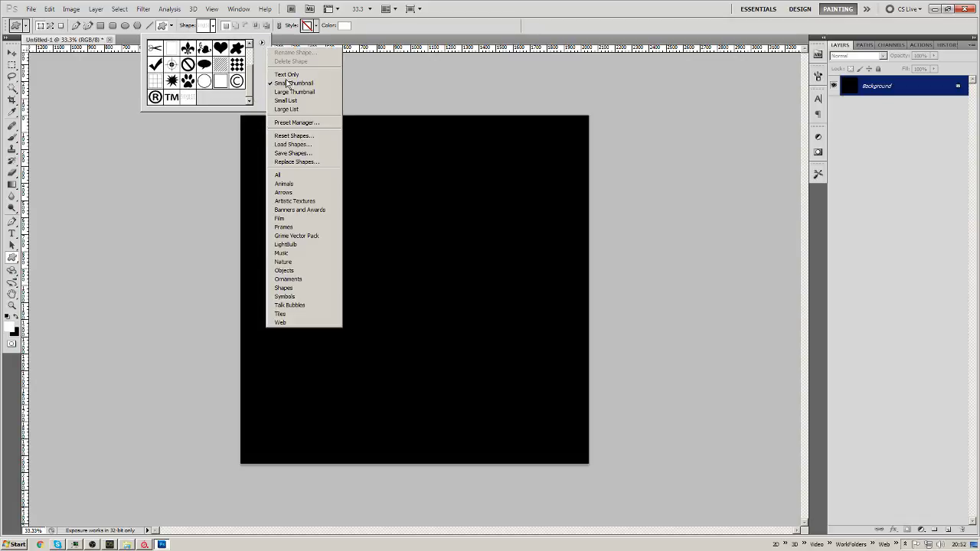
pyautogui.click(298, 297)
pyautogui.click(537, 205)
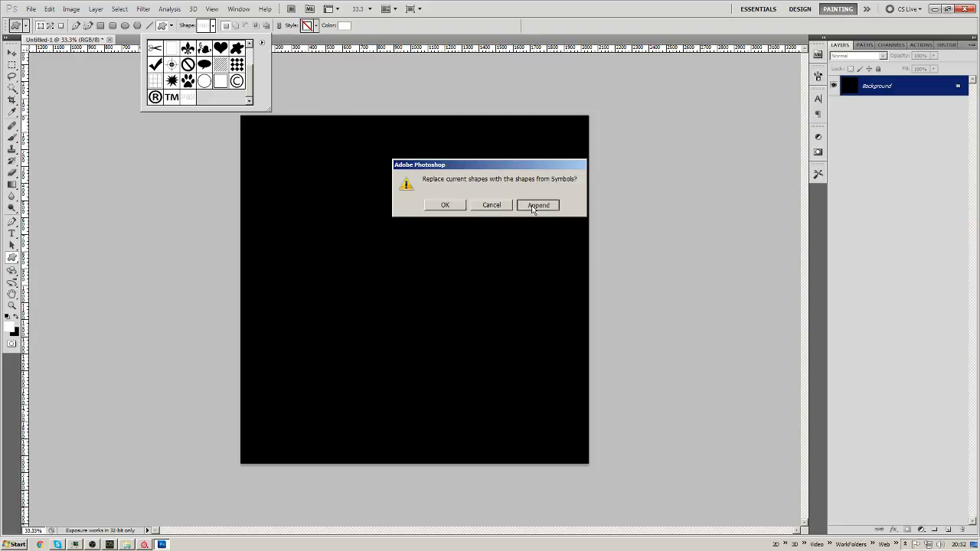
pyautogui.moveTo(271, 109); pyautogui.dragTo(301, 313)
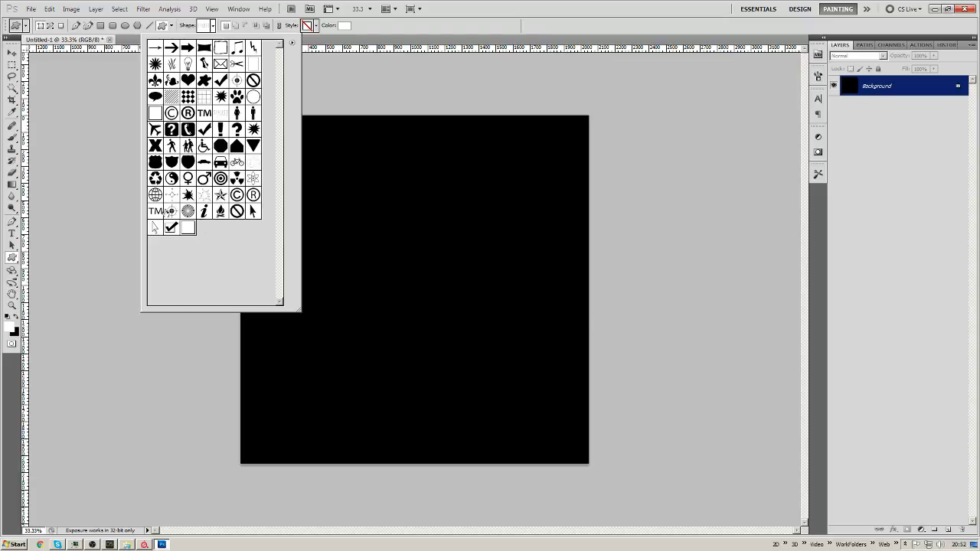
# Draw a white faceted five-pointed star about 1500 px wide and move it to the centre of the canvas.
pyautogui.click(220, 195)
pyautogui.moveTo(393, 261); pyautogui.dragTo(445, 309)
pyautogui.moveTo(451, 354); pyautogui.dragTo(724, 497)
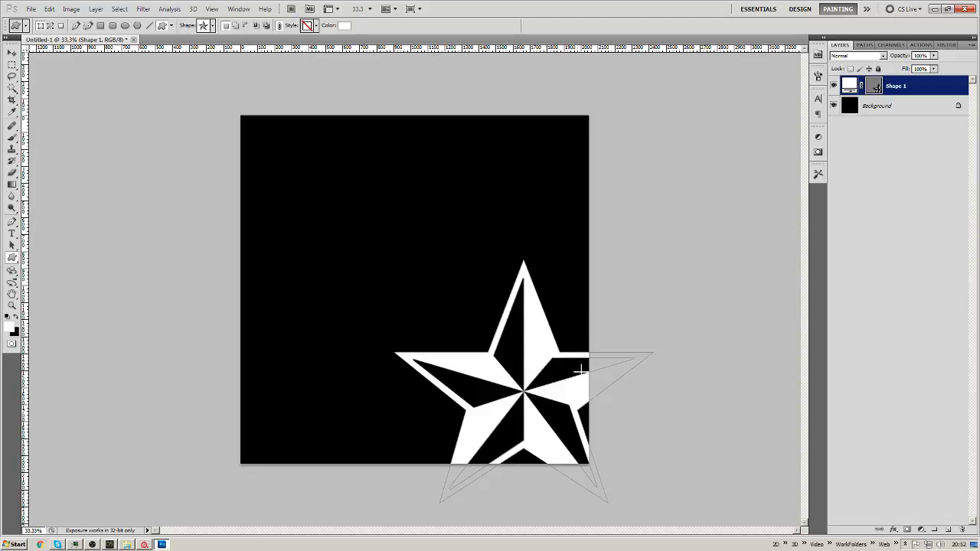
pyautogui.press('v')
pyautogui.moveTo(582, 370); pyautogui.dragTo(457, 269)
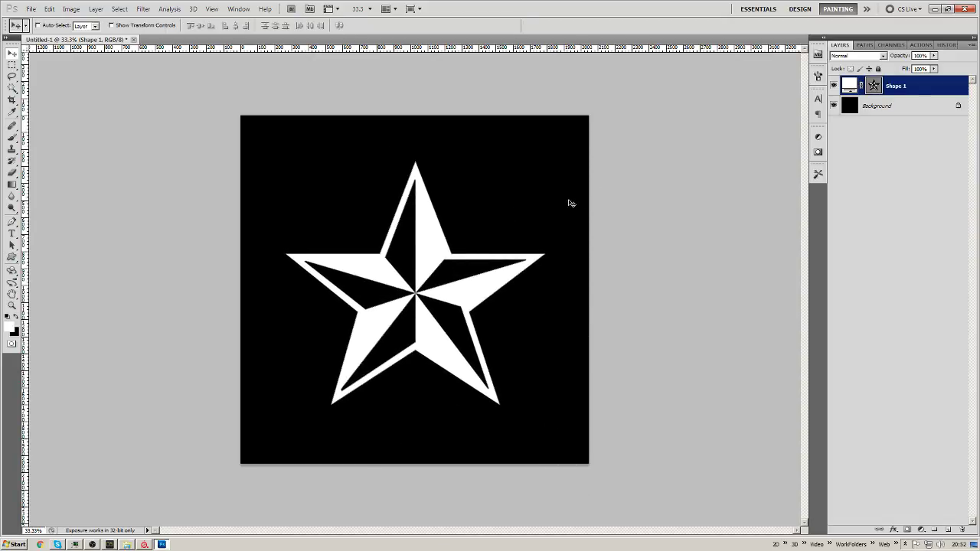
# Start saving the star document and browse to the Program Files folder on DevastatorStorage (E:).
pyautogui.hotkey('ctrl', 's')
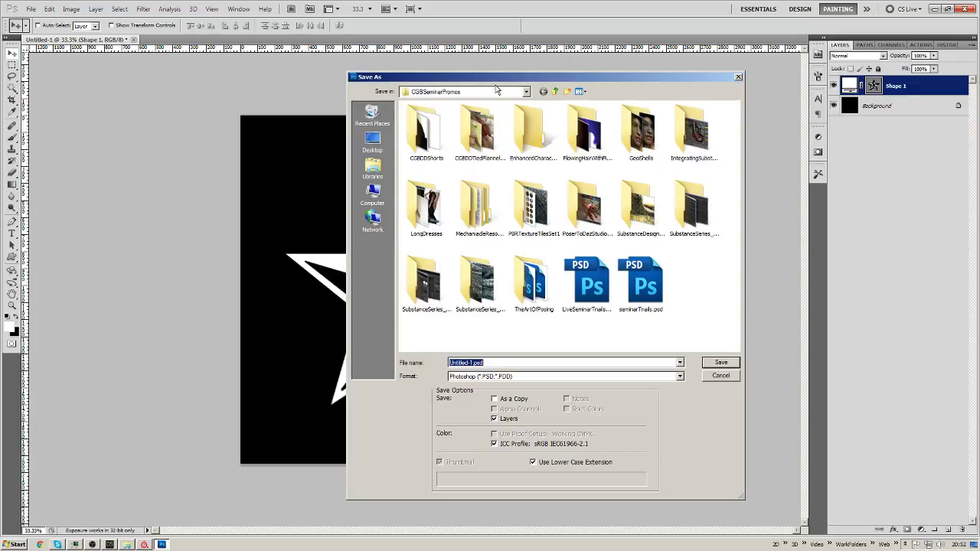
pyautogui.click(526, 91)
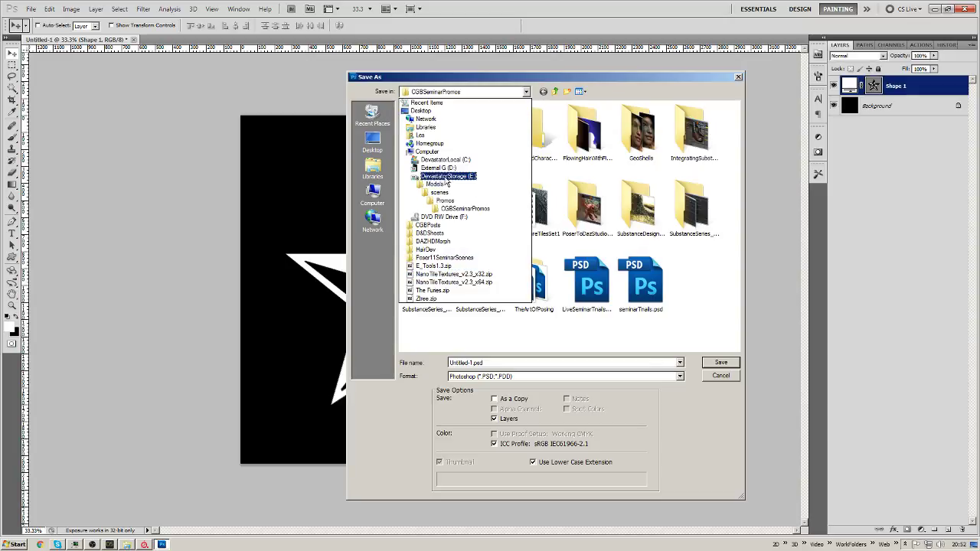
pyautogui.click(464, 178)
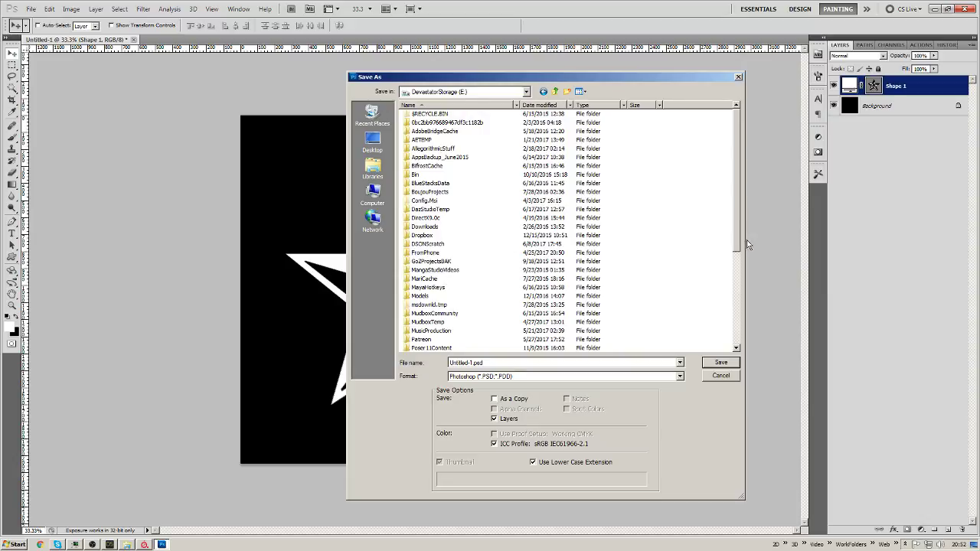
pyautogui.moveTo(738, 241); pyautogui.dragTo(734, 320)
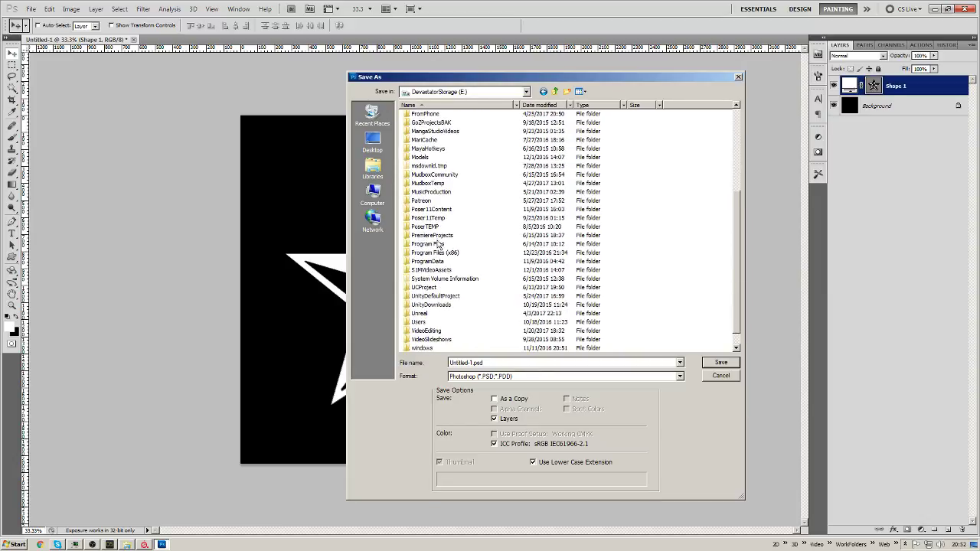
pyautogui.click(442, 244)
pyautogui.press('Return')
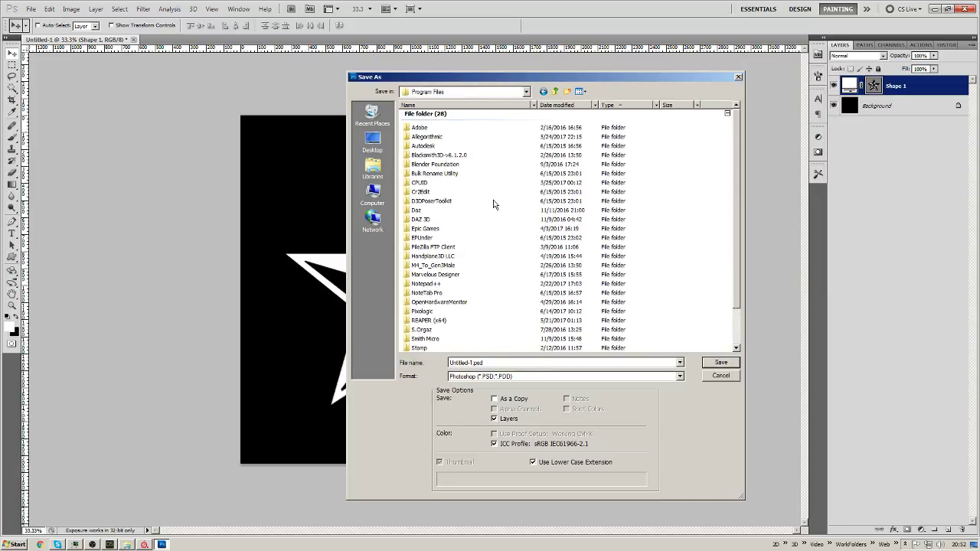
# Browse through the Allegorithmic folder into Substance Painter 2 and open its alphas folder as the save location.
pyautogui.scroll(-2, 645, 299)
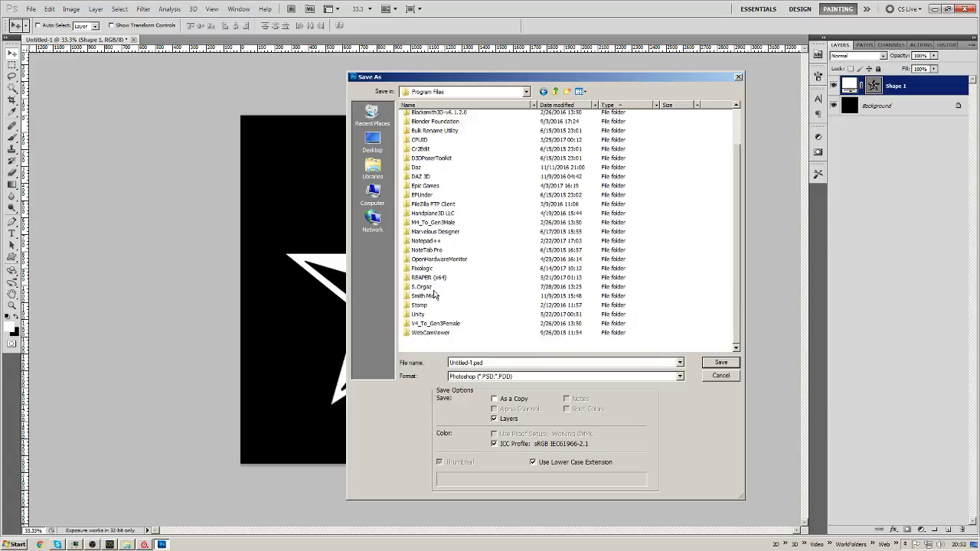
pyautogui.scroll(2, 434, 295)
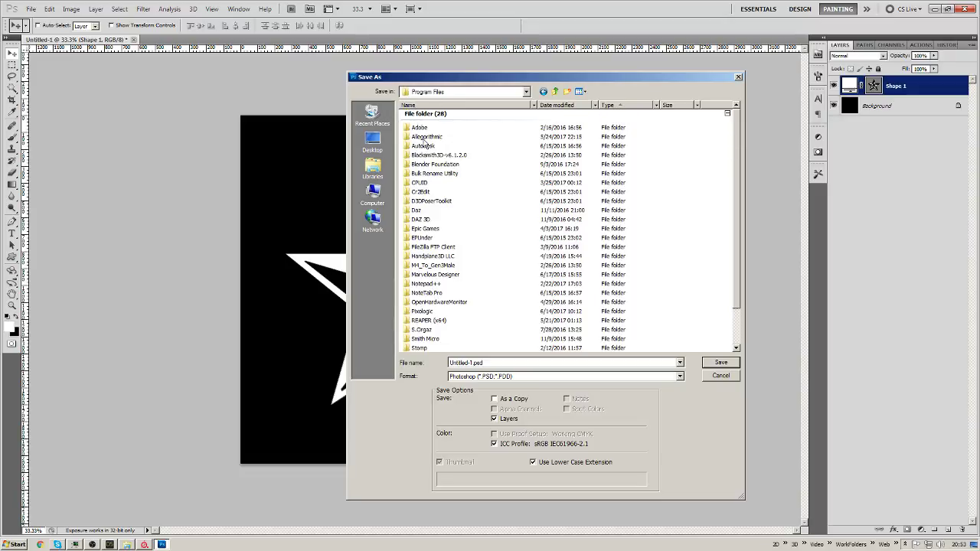
pyautogui.doubleClick(433, 138)
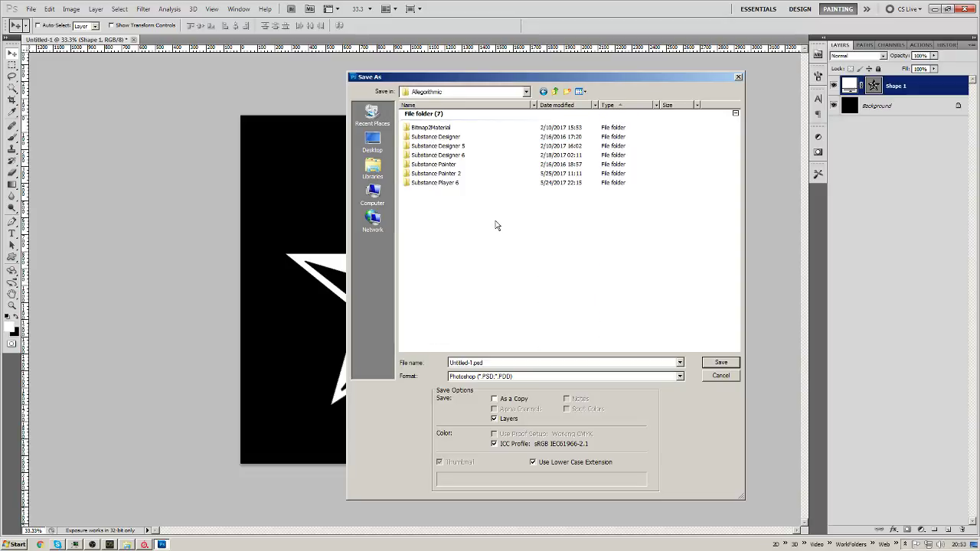
pyautogui.doubleClick(457, 157)
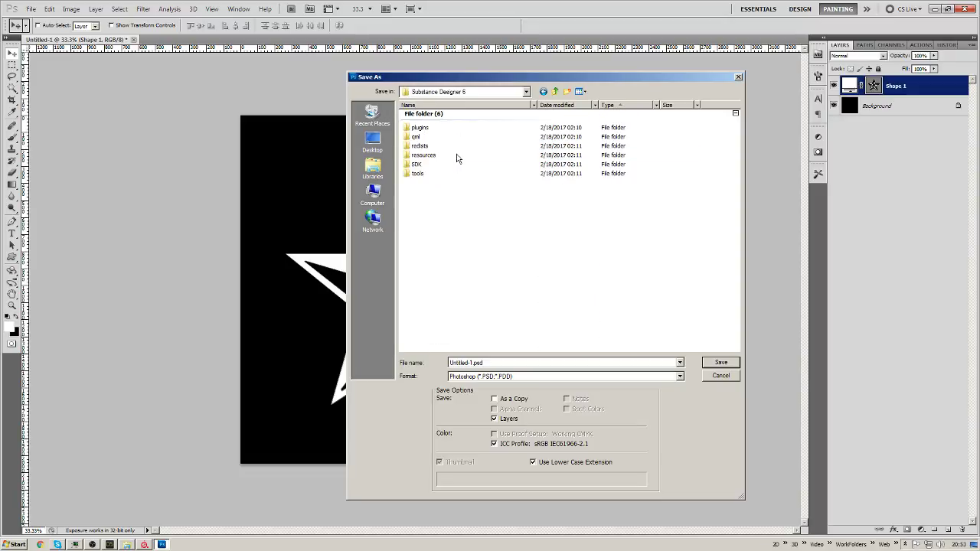
pyautogui.click(543, 92)
pyautogui.doubleClick(437, 182)
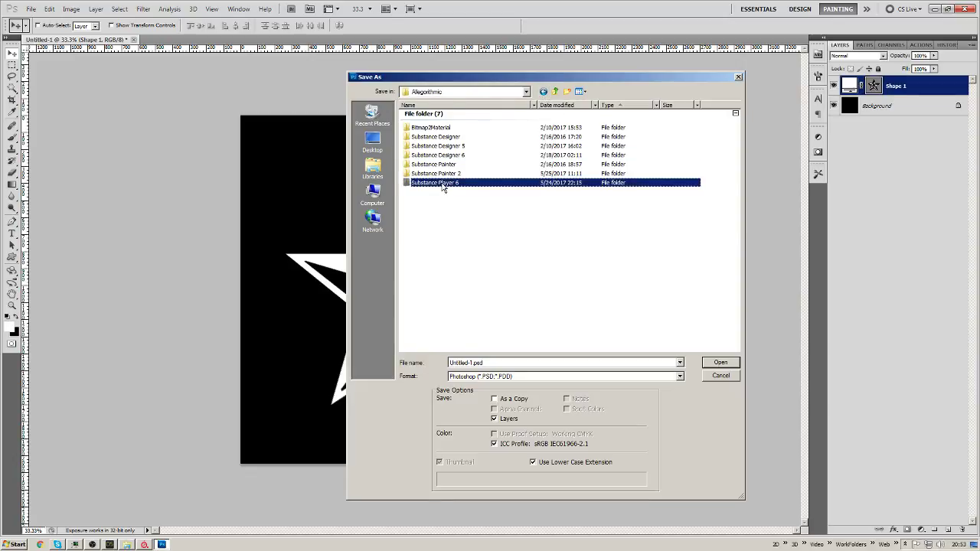
pyautogui.click(543, 92)
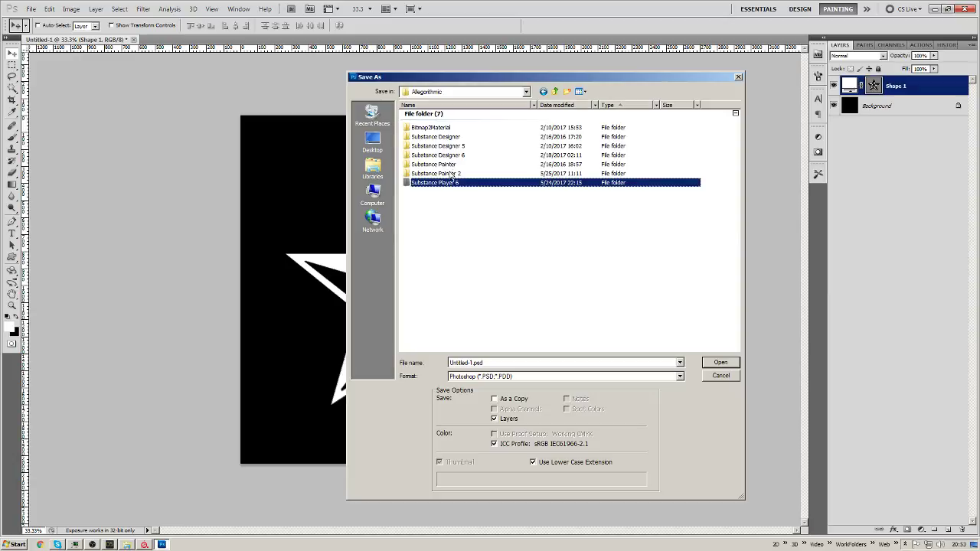
pyautogui.click(451, 174)
pyautogui.doubleClick(452, 174)
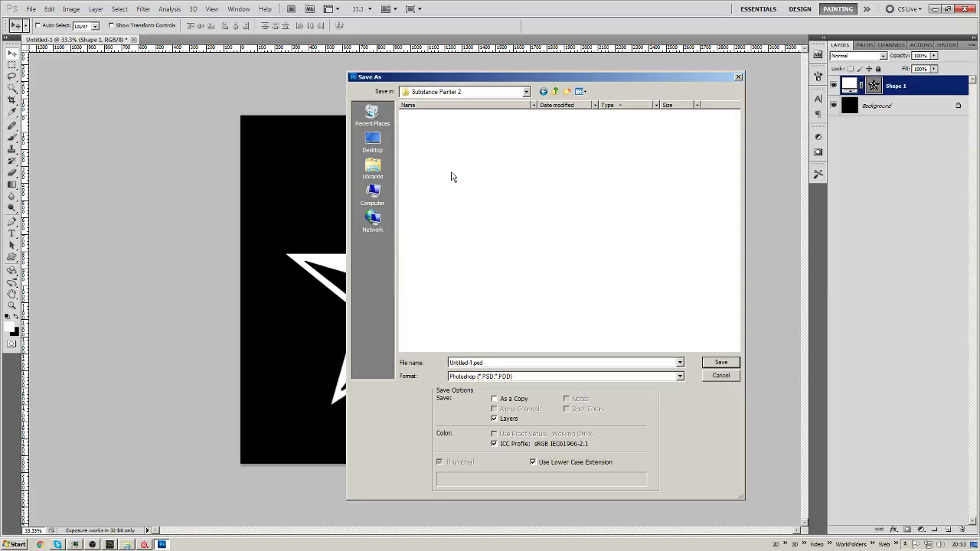
pyautogui.doubleClick(419, 127)
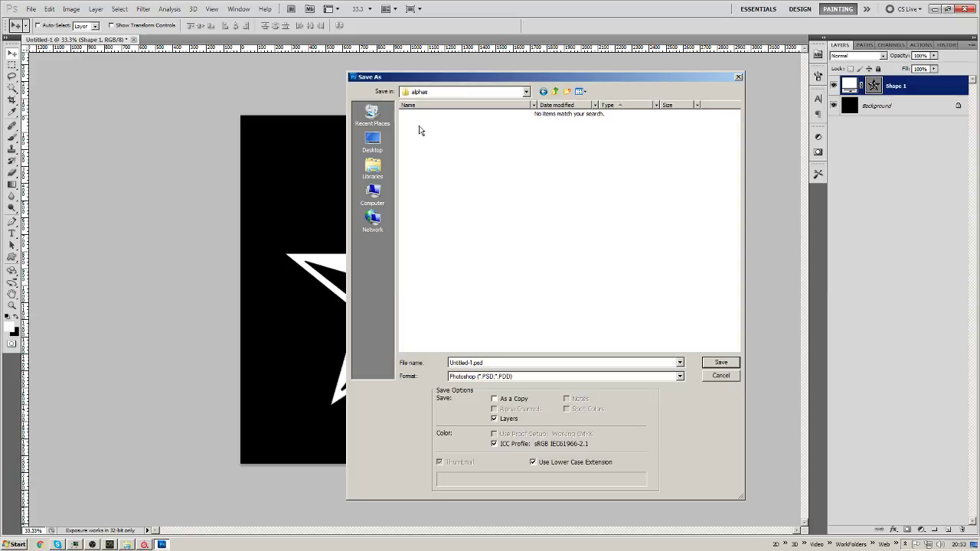
# Save the star image in the alphas folder as a JPEG named EmbossedStar at maximum quality, 12.
pyautogui.click(519, 362)
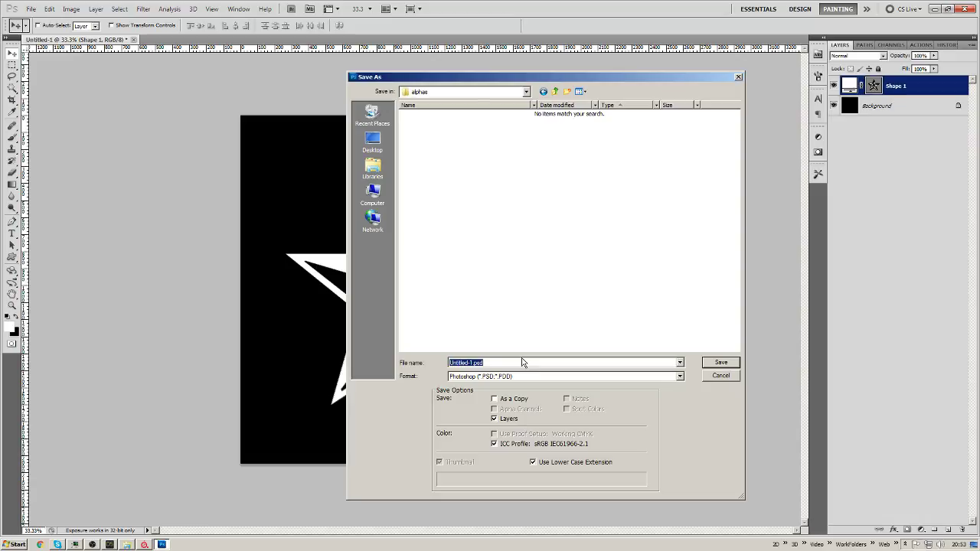
pyautogui.press('Tab')
pyautogui.press('j')
pyautogui.hotkey('shift', 'Tab')
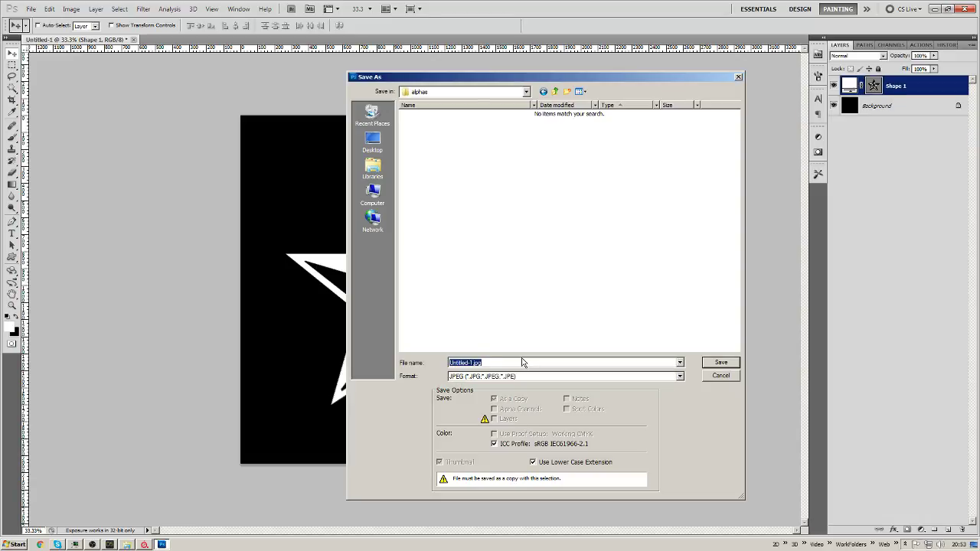
pyautogui.write('EmbossedStar')
pyautogui.press('Return')
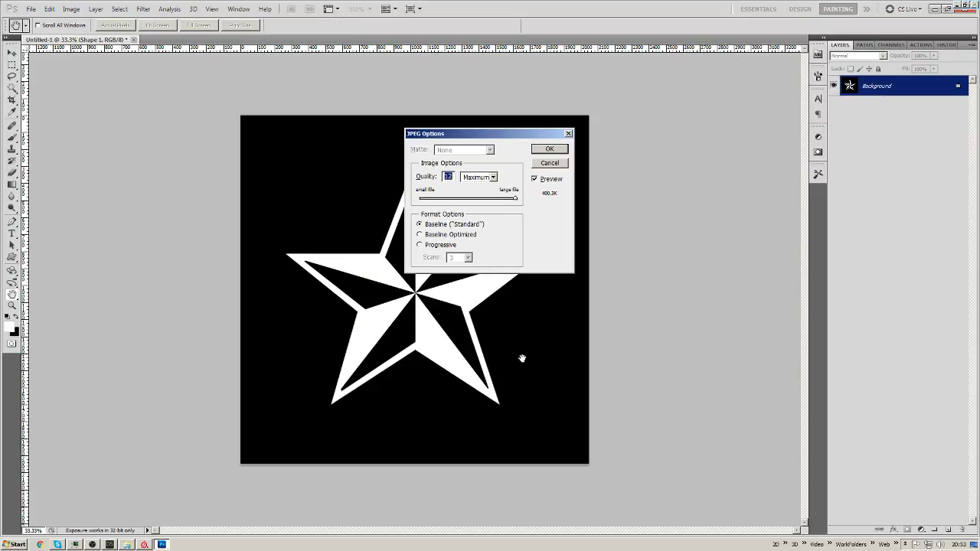
pyautogui.press('Return')
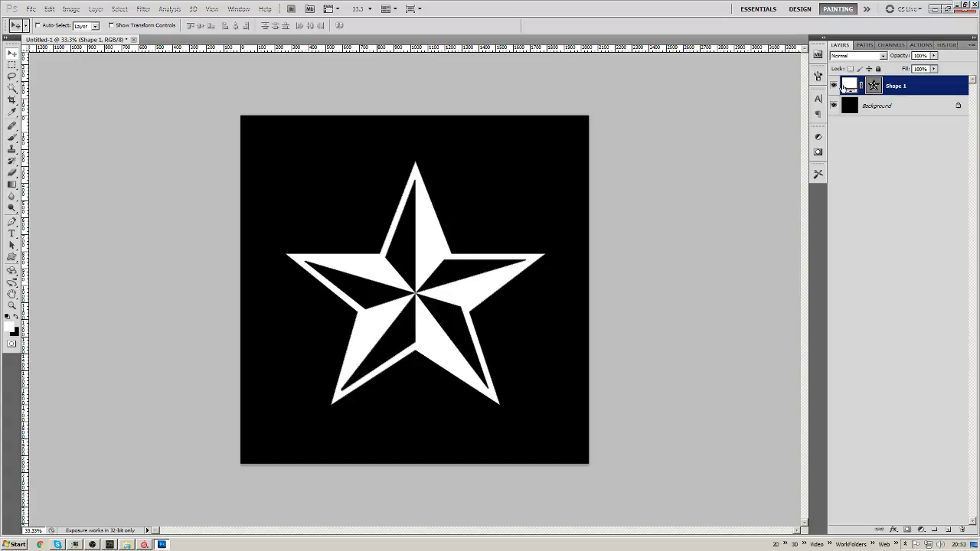
# Delete the star shape layer and draw a white horizontal rectangle about 1100 × 140 px in the upper part of the canvas.
pyautogui.rightClick(928, 88)
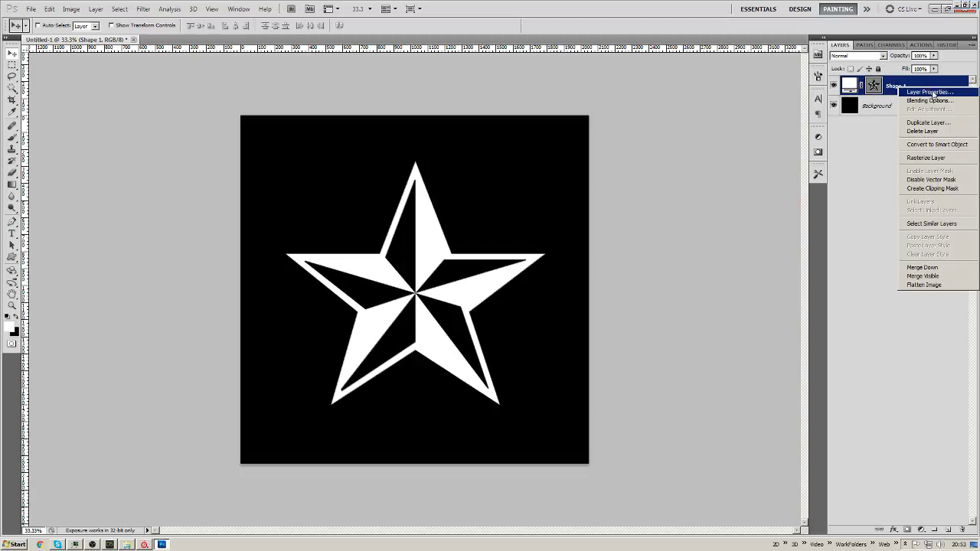
pyautogui.click(946, 131)
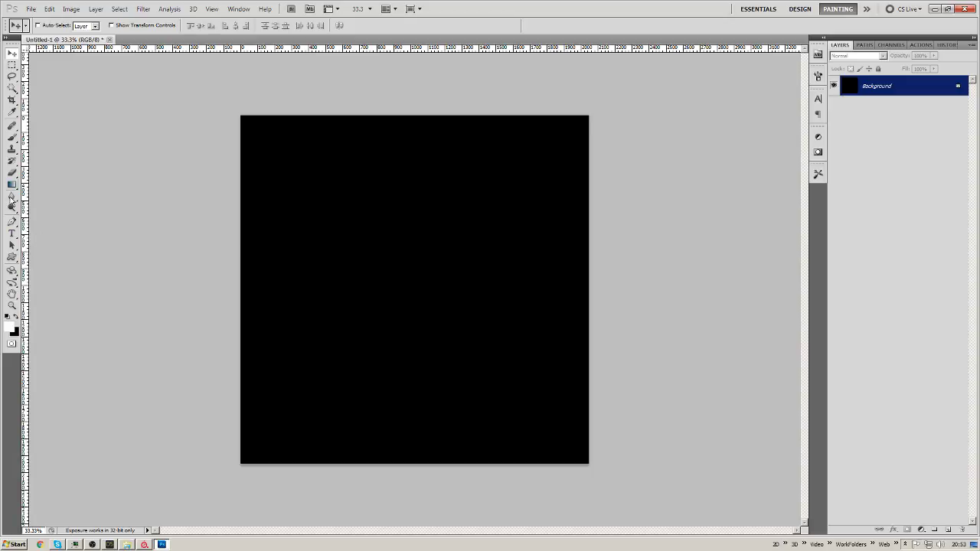
pyautogui.click(12, 259)
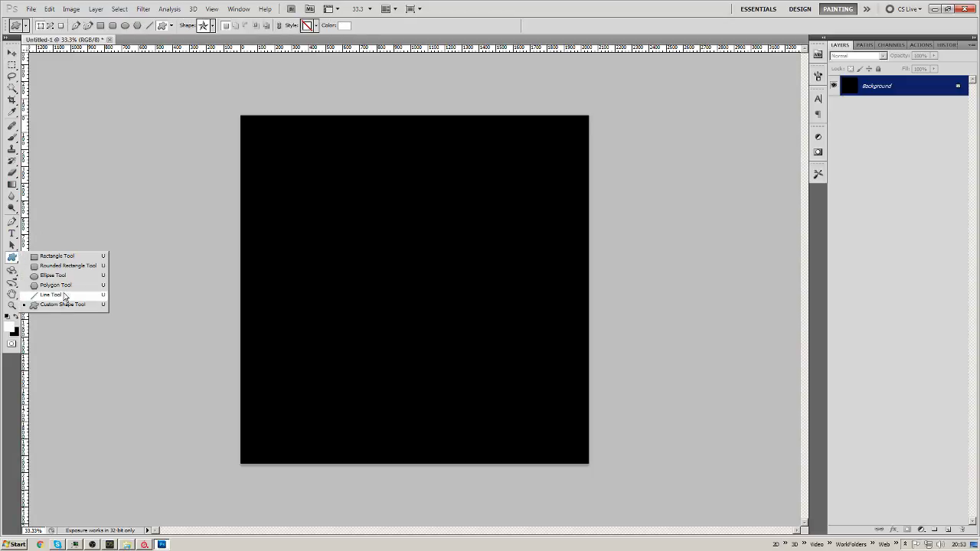
pyautogui.click(84, 257)
pyautogui.moveTo(276, 204); pyautogui.dragTo(462, 228)
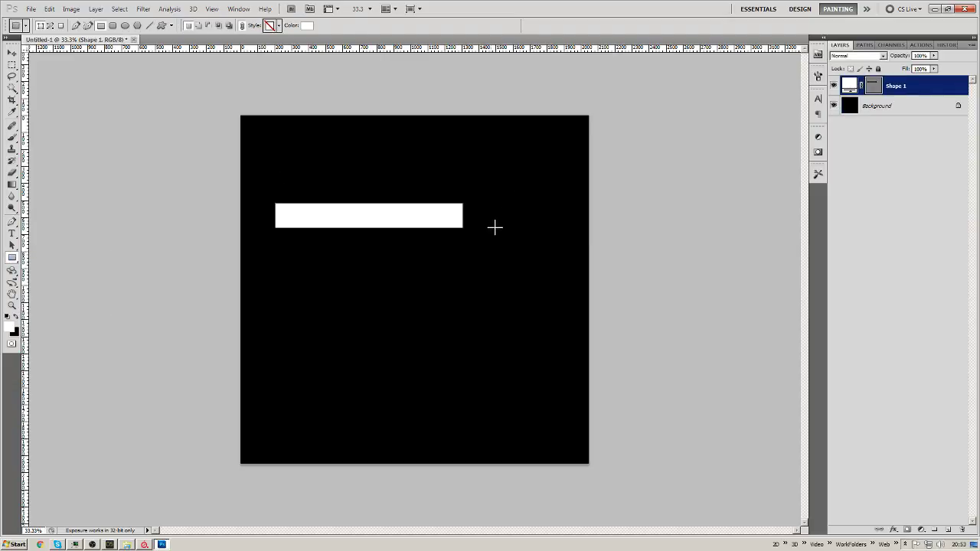
# Shift the rectangle's right-hand anchor points to the canvas's horizontal centre and about 430 px up, forming a slanted bar.
pyautogui.press('p')
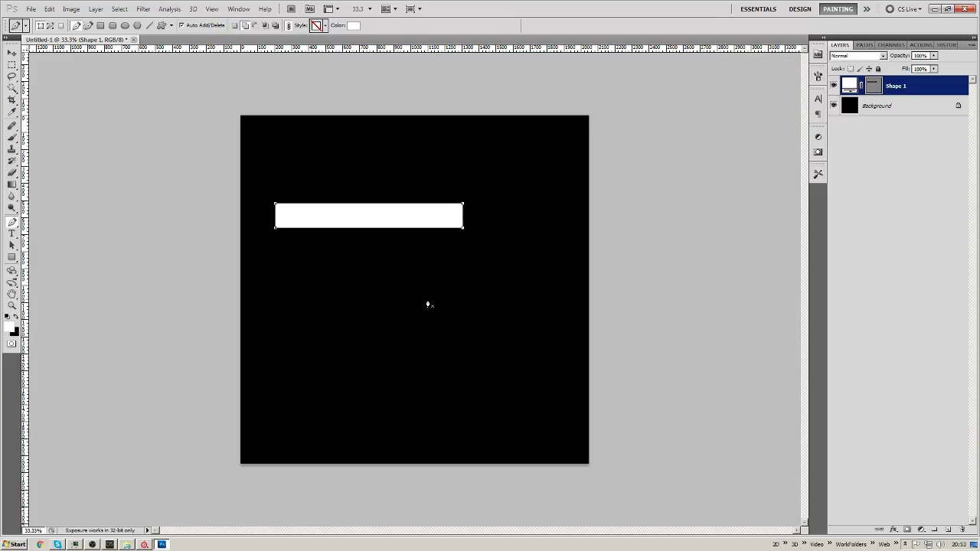
pyautogui.hotkey('shift', 'Left')
pyautogui.hotkey('shift', 'Left')
pyautogui.hotkey('shift', 'Left')
pyautogui.hotkey('shift', 'Left')
pyautogui.hotkey('shift', 'Left')
pyautogui.hotkey('shift', 'Left')
pyautogui.hotkey('shift', 'Left')
pyautogui.hotkey('shift', 'Left')
pyautogui.hotkey('shift', 'Left')
pyautogui.hotkey('shift', 'Left')
pyautogui.hotkey('shift', 'Left')
pyautogui.hotkey('shift', 'Left')
pyautogui.hotkey('shift', 'Left')
pyautogui.hotkey('shift', 'Left')
pyautogui.hotkey('shift', 'Left')
pyautogui.hotkey('shift', 'Left')
pyautogui.hotkey('shift', 'Left')
pyautogui.hotkey('shift', 'Left')
pyautogui.hotkey('shift', 'Left')
pyautogui.hotkey('shift', 'Left')
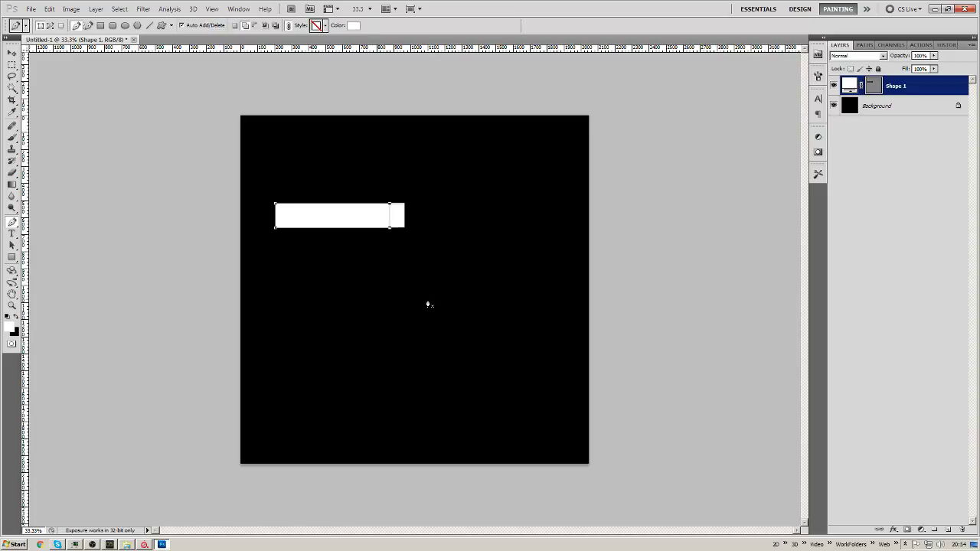
pyautogui.hotkey('shift', 'Up')
pyautogui.hotkey('shift', 'Up')
pyautogui.hotkey('shift', 'Up')
pyautogui.hotkey('shift', 'Up')
pyautogui.hotkey('shift', 'Up')
pyautogui.hotkey('shift', 'Up')
pyautogui.hotkey('shift', 'Up')
pyautogui.hotkey('shift', 'Up')
pyautogui.hotkey('shift', 'Up')
pyautogui.hotkey('shift', 'Up')
pyautogui.hotkey('shift', 'Up')
pyautogui.hotkey('shift', 'Up')
pyautogui.hotkey('shift', 'Up')
pyautogui.hotkey('shift', 'Up')
pyautogui.hotkey('shift', 'Up')
pyautogui.hotkey('shift', 'Up')
pyautogui.hotkey('shift', 'Up')
pyautogui.hotkey('shift', 'Up')
pyautogui.hotkey('shift', 'Up')
pyautogui.hotkey('shift', 'Up')
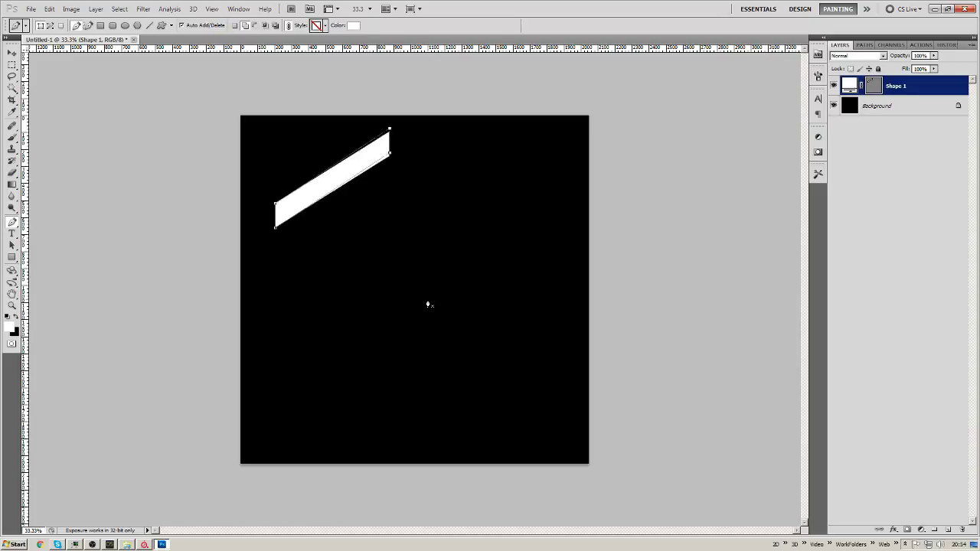
pyautogui.hotkey('shift', 'Right')
pyautogui.hotkey('shift', 'Right')
pyautogui.hotkey('shift', 'Right')
pyautogui.hotkey('shift', 'Right')
pyautogui.hotkey('shift', 'Right')
pyautogui.hotkey('shift', 'Right')
pyautogui.hotkey('shift', 'Right')
pyautogui.hotkey('shift', 'Right')
pyautogui.hotkey('shift', 'Right')
pyautogui.hotkey('shift', 'Right')
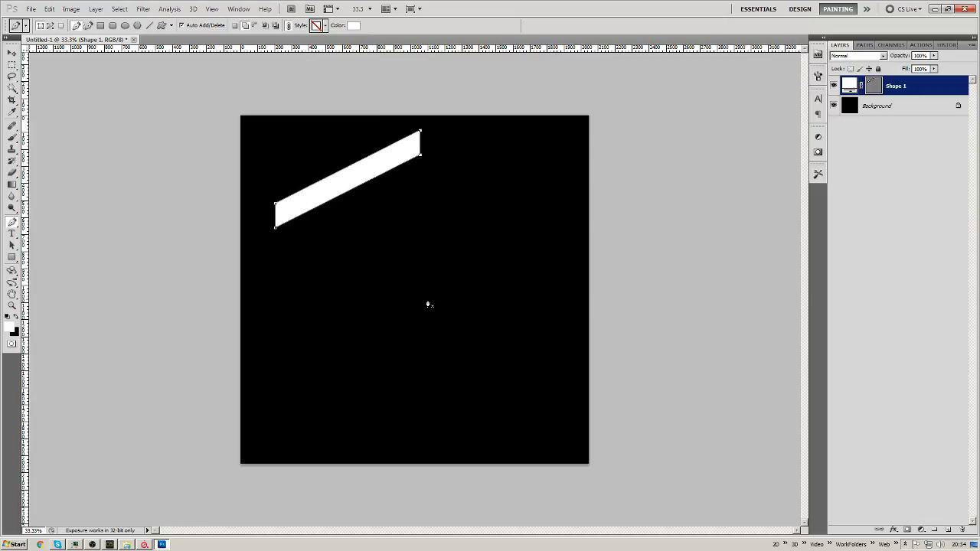
pyautogui.hotkey('shift', 'Left')
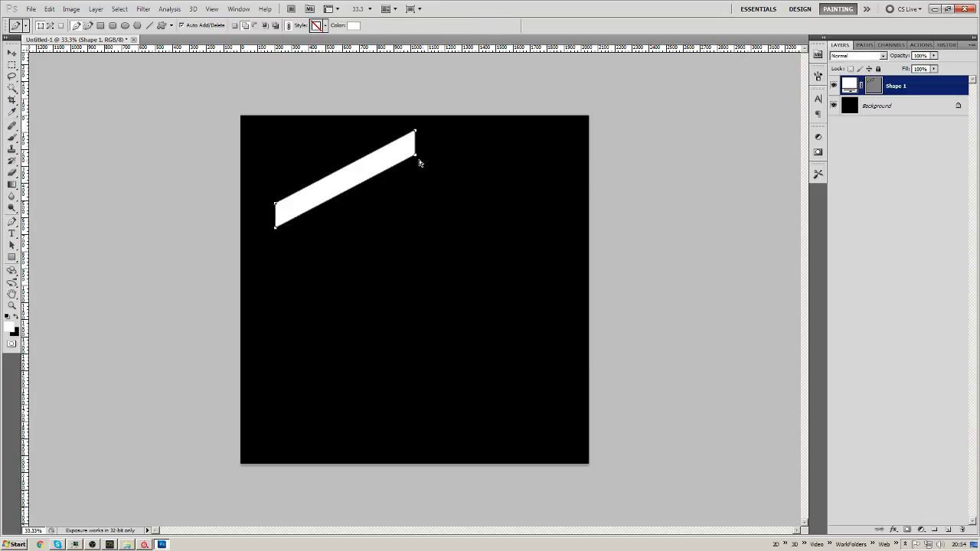
# Create a horizontally flipped copy of the slanted bar and move it right until both bars meet as a chevron at the canvas centre.
pyautogui.hotkey('ctrl', 't')
pyautogui.rightClick(391, 151)
pyautogui.click(414, 266)
pyautogui.press('Return')
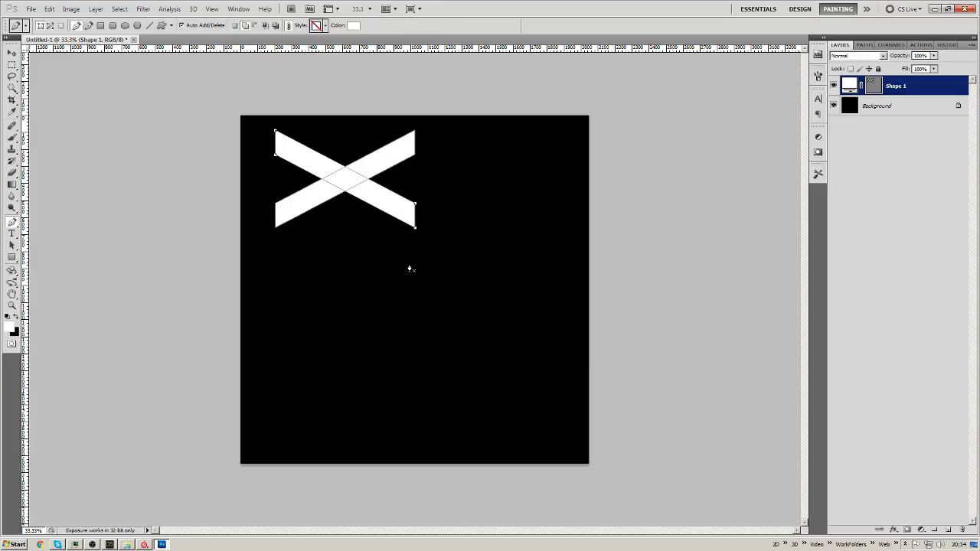
pyautogui.hotkey('shift', 'Right')
pyautogui.hotkey('shift', 'Right')
pyautogui.hotkey('shift', 'Right')
pyautogui.hotkey('shift', 'Right')
pyautogui.hotkey('shift', 'Right')
pyautogui.hotkey('shift', 'Right')
pyautogui.hotkey('shift', 'Right')
pyautogui.hotkey('shift', 'Right')
pyautogui.hotkey('shift', 'Right')
pyautogui.hotkey('shift', 'Right')
pyautogui.hotkey('shift', 'Right')
pyautogui.hotkey('shift', 'Right')
pyautogui.hotkey('shift', 'Right')
pyautogui.hotkey('shift', 'Right')
pyautogui.hotkey('shift', 'Right')
pyautogui.hotkey('shift', 'Right')
pyautogui.hotkey('shift', 'Right')
pyautogui.hotkey('shift', 'Right')
pyautogui.hotkey('shift', 'Right')
pyautogui.hotkey('shift', 'Right')
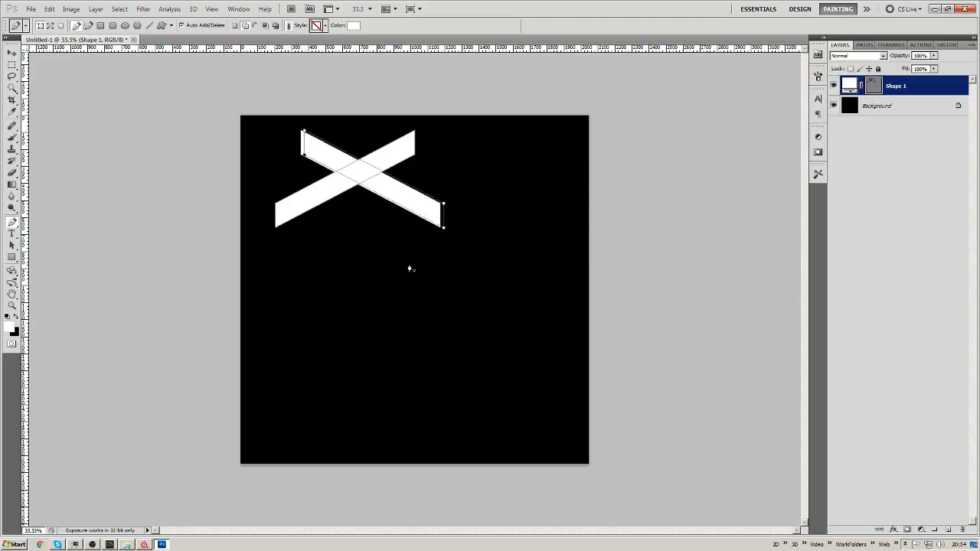
pyautogui.hotkey('shift', 'Right')
pyautogui.hotkey('shift', 'Right')
pyautogui.hotkey('shift', 'Right')
pyautogui.hotkey('shift', 'Right')
pyautogui.hotkey('shift', 'Right')
pyautogui.hotkey('shift', 'Right')
pyautogui.hotkey('shift', 'Right')
pyautogui.hotkey('shift', 'Right')
pyautogui.hotkey('shift', 'Right')
pyautogui.hotkey('shift', 'Right')
pyautogui.hotkey('shift', 'Right')
pyautogui.hotkey('shift', 'Right')
pyautogui.hotkey('shift', 'Right')
pyautogui.hotkey('shift', 'Right')
pyautogui.hotkey('shift', 'Right')
pyautogui.hotkey('shift', 'Right')
pyautogui.hotkey('shift', 'Right')
pyautogui.hotkey('shift', 'Right')
pyautogui.hotkey('shift', 'Right')
pyautogui.hotkey('shift', 'Right')
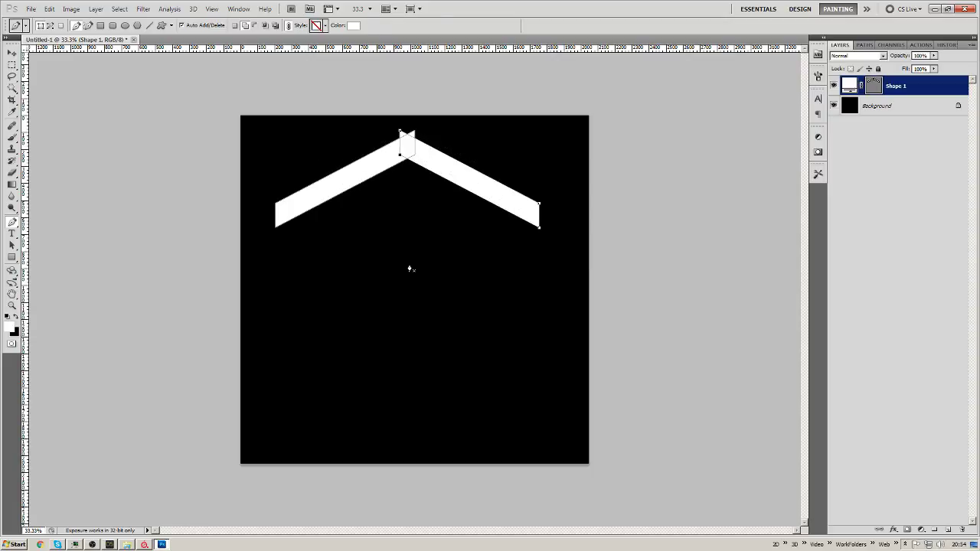
pyautogui.hotkey('shift', 'Right')
pyautogui.hotkey('shift', 'Right')
pyautogui.hotkey('shift', 'Right')
pyautogui.hotkey('shift', 'Right')
pyautogui.hotkey('shift', 'Right')
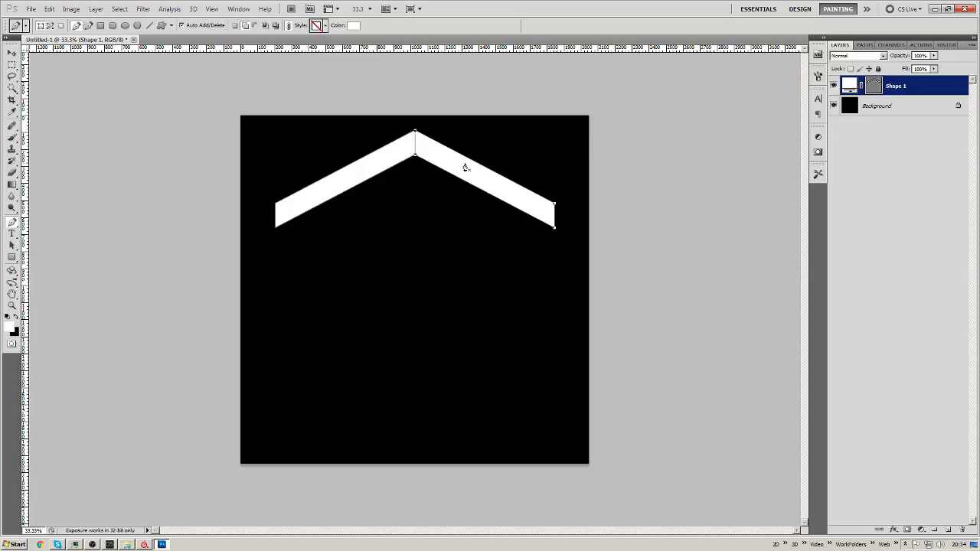
# Duplicate the chevron layer downward into a stack of four evenly spaced chevrons and move the whole stack toward the canvas centre.
pyautogui.click(899, 105)
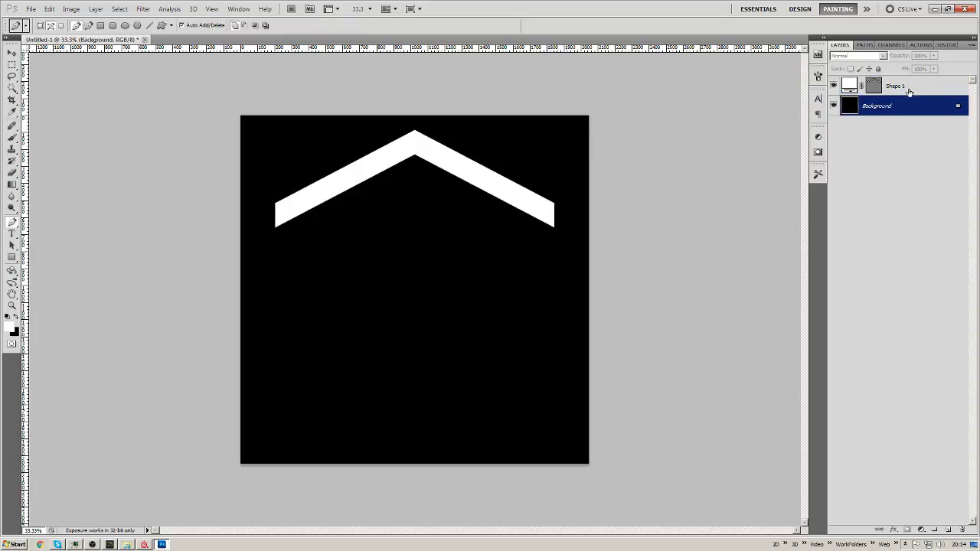
pyautogui.click(910, 88)
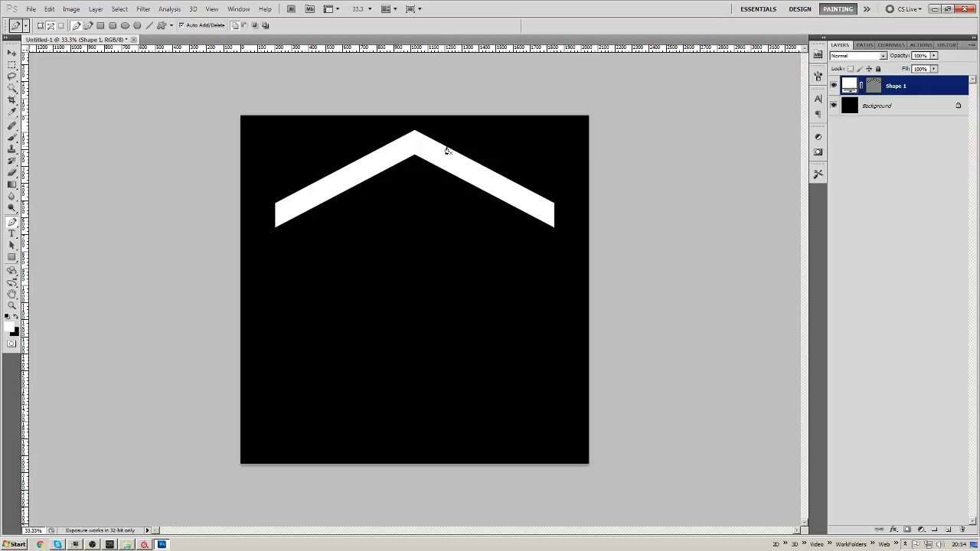
pyautogui.press('v')
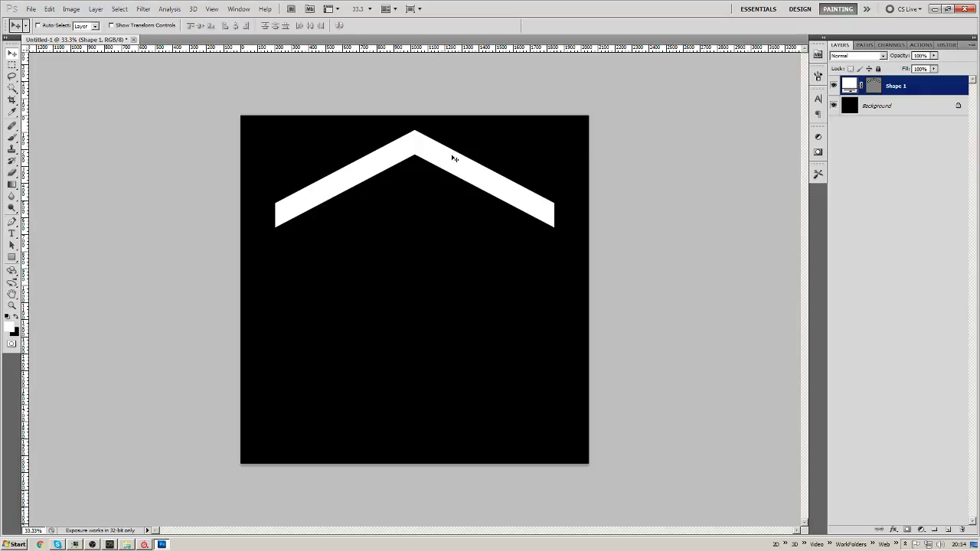
pyautogui.moveTo(454, 159); pyautogui.dragTo(442, 261)
pyautogui.keyDown('shift'); pyautogui.click(913, 154); pyautogui.keyUp('shift')
pyautogui.moveTo(465, 222); pyautogui.dragTo(472, 268)
# Save the stacked chevrons as a JPEG named Chevron at quality 12, and delete the four chevron shape layers.
pyautogui.hotkey('ctrl', 's')
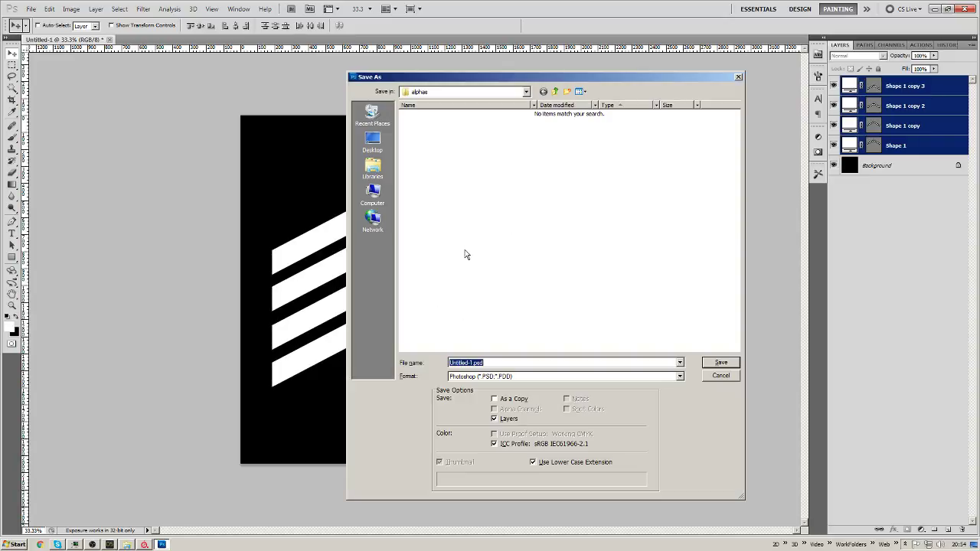
pyautogui.write('Chevron')
pyautogui.press('Tab')
pyautogui.press('j')
pyautogui.press('Return')
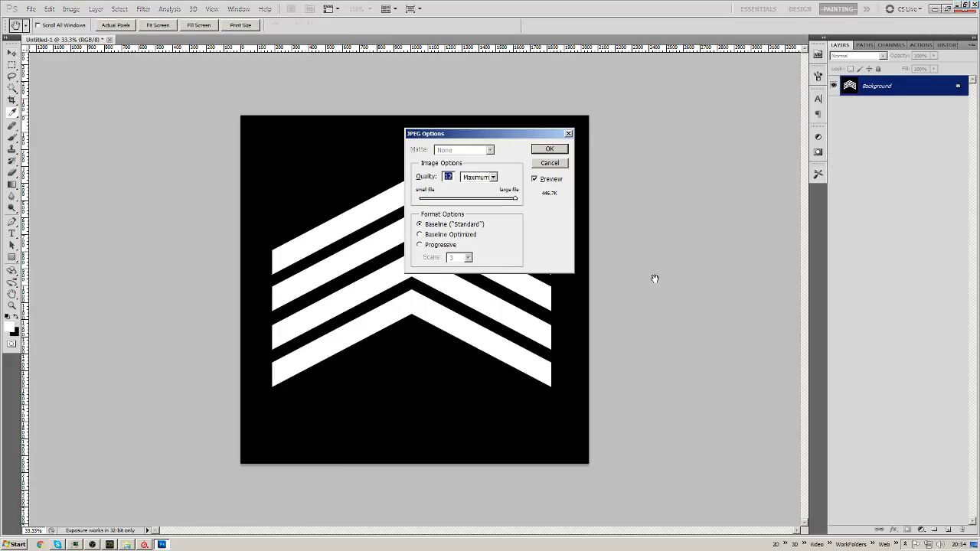
pyautogui.press('Return')
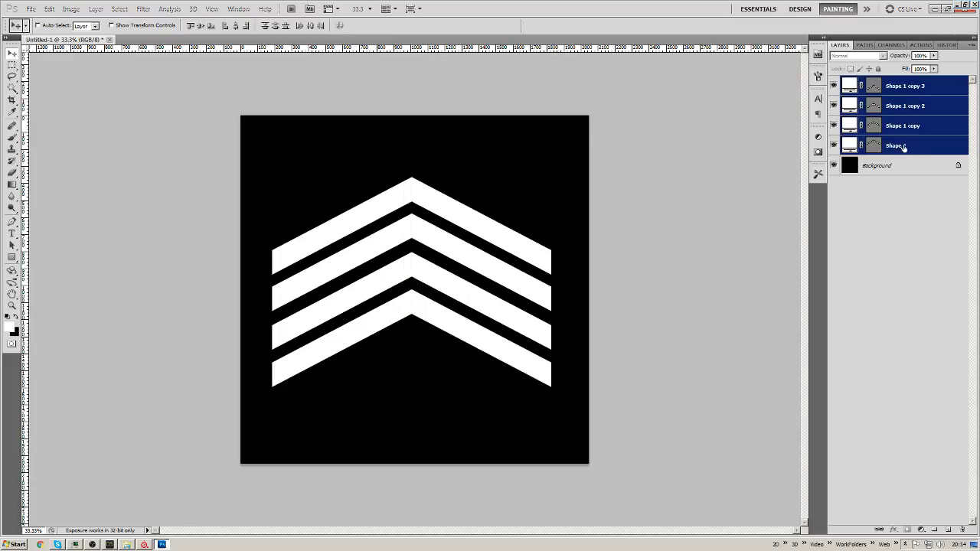
pyautogui.press('Delete')
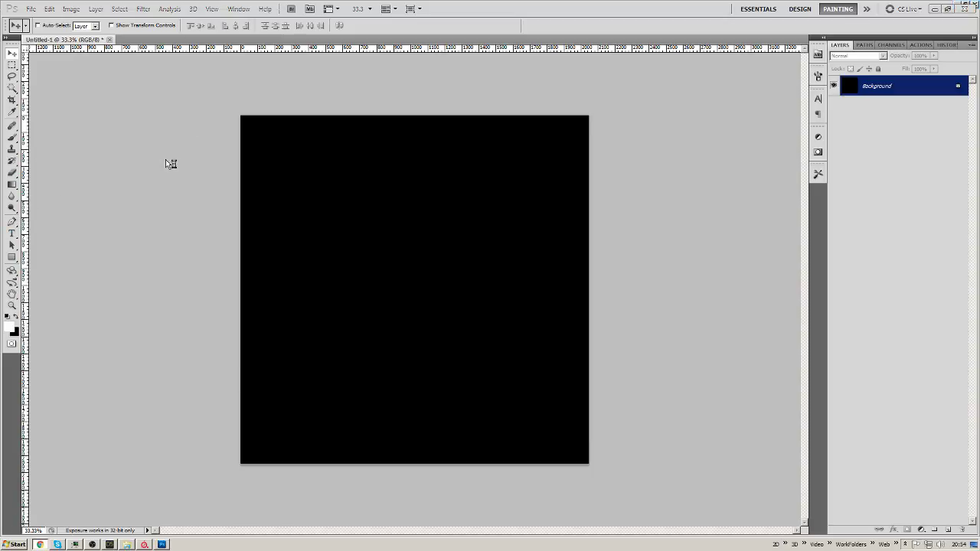
# Switch to Chrome, open google.com and search for "tribal skull".
pyautogui.hotkey('alt', 'Tab')
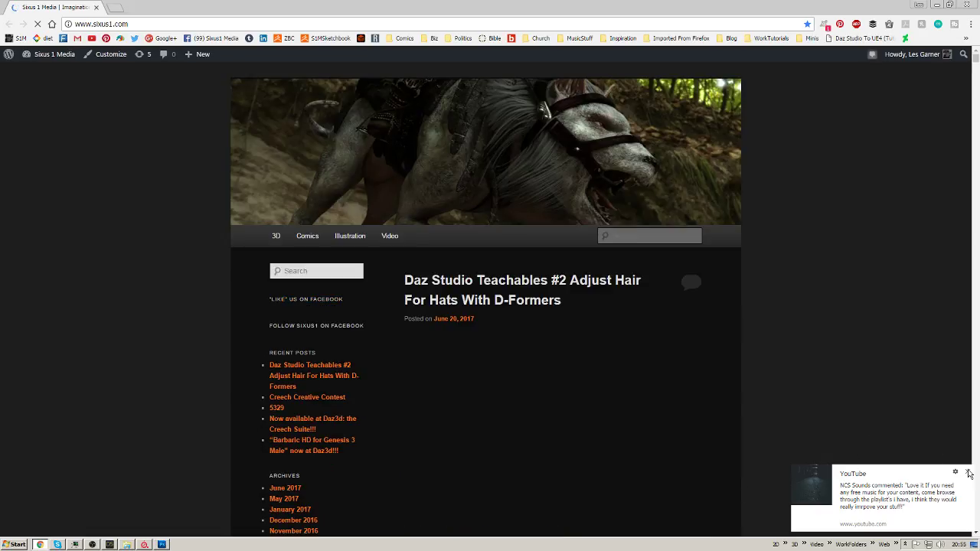
pyautogui.click(968, 474)
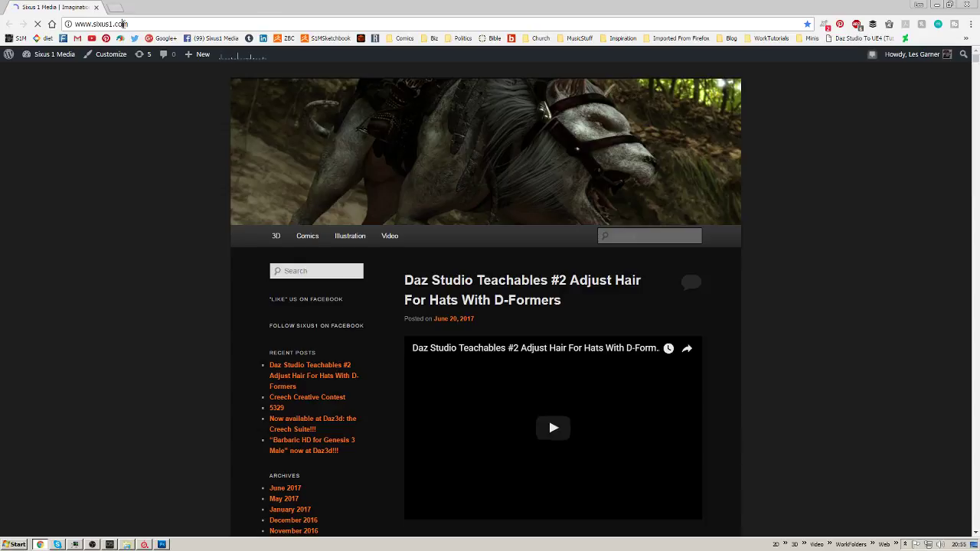
pyautogui.click(124, 24)
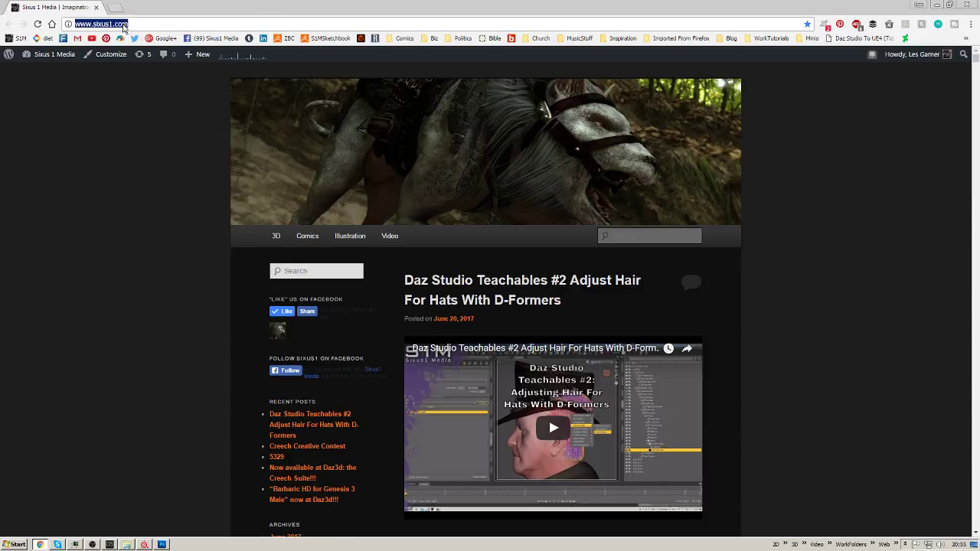
pyautogui.write('google.com')
pyautogui.press('Return')
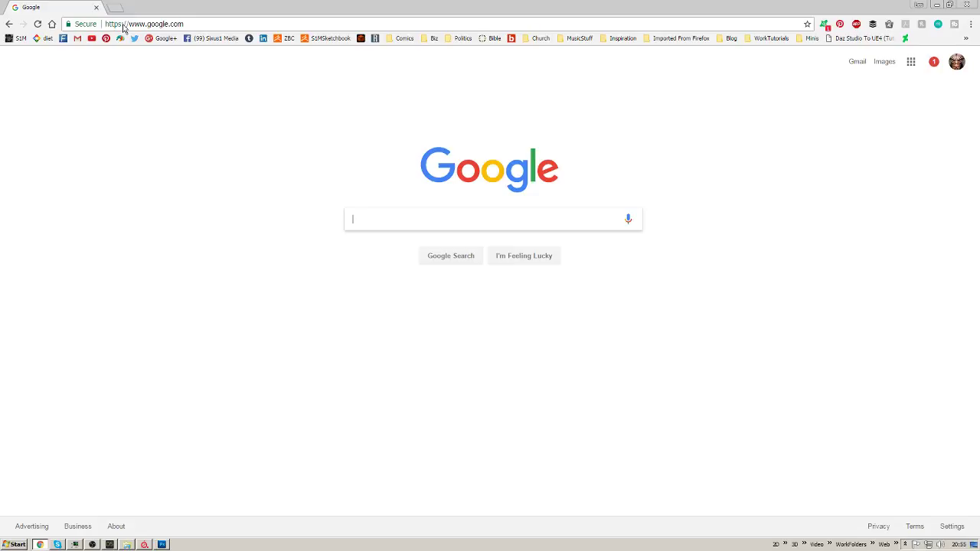
pyautogui.write('tribal skull')
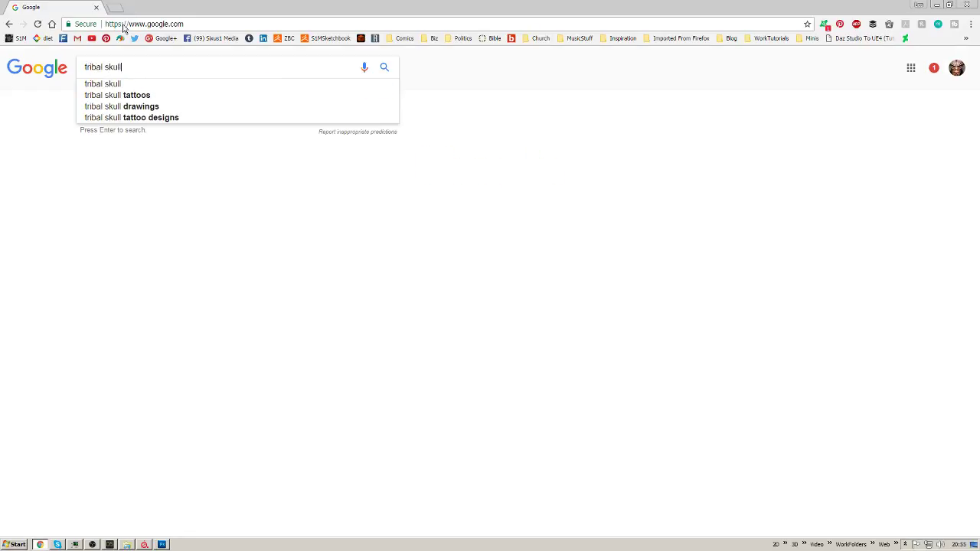
pyautogui.press('Return')
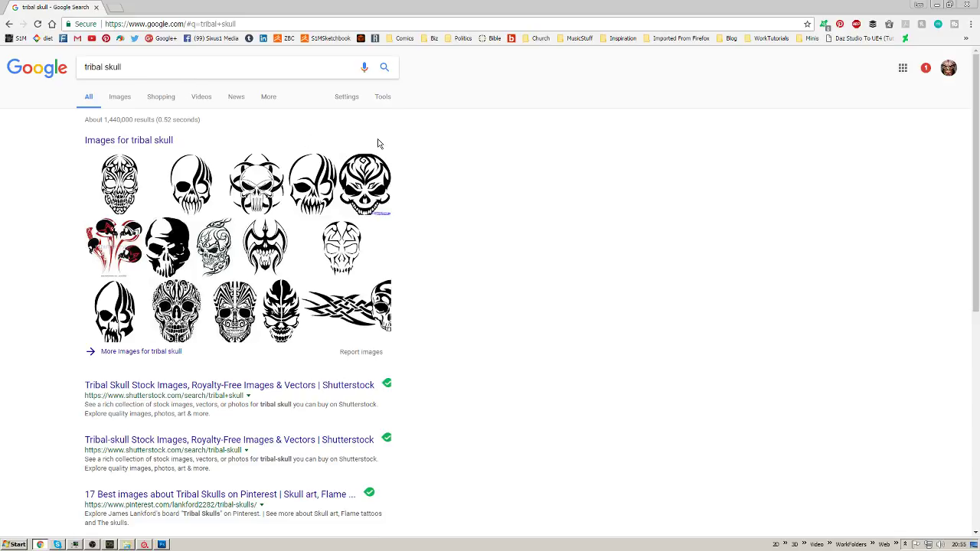
pyautogui.click(382, 97)
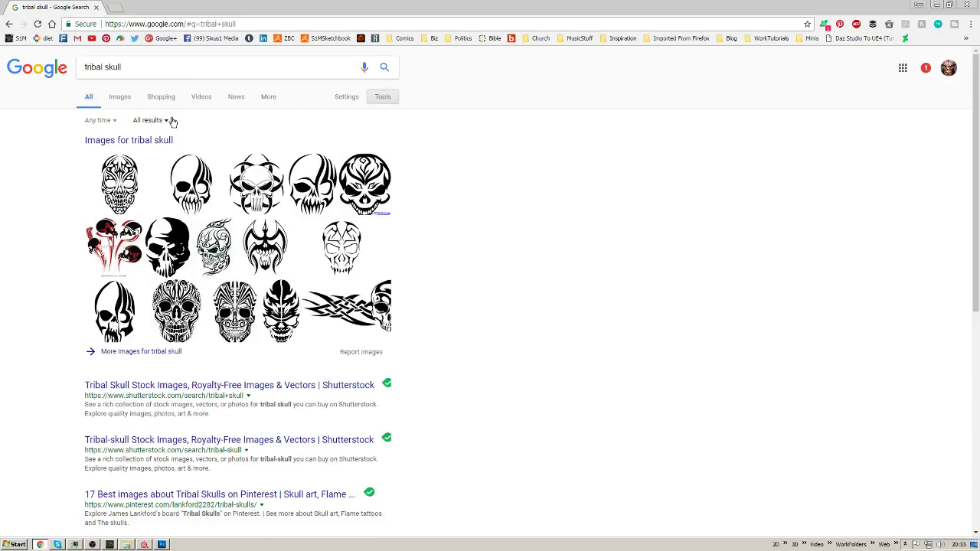
pyautogui.click(347, 98)
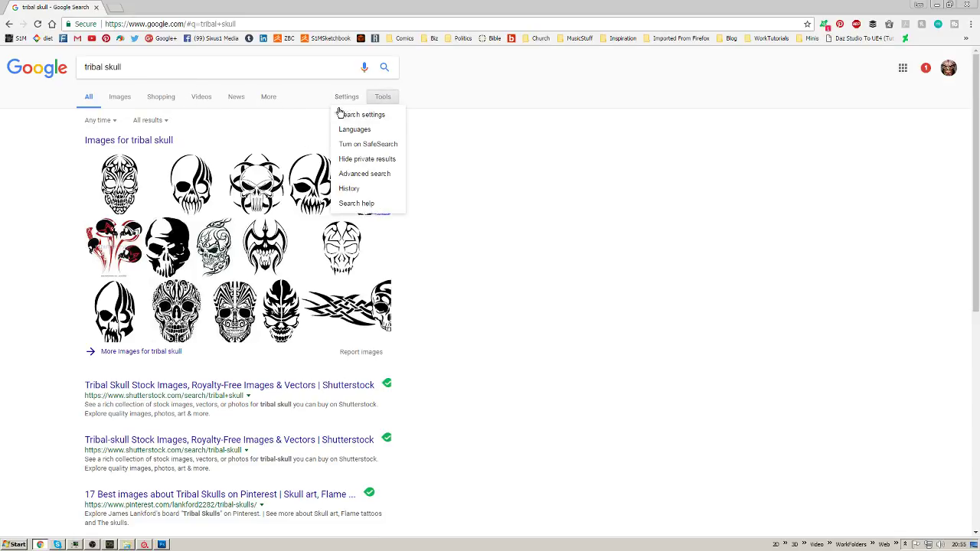
pyautogui.click(254, 94)
pyautogui.click(268, 100)
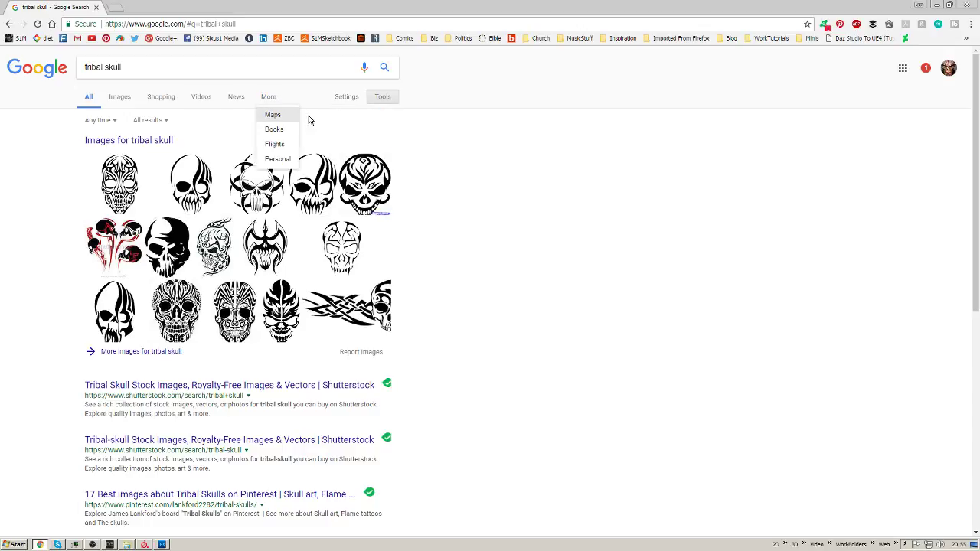
pyautogui.click(276, 99)
pyautogui.click(261, 97)
pyautogui.click(272, 95)
pyautogui.click(390, 100)
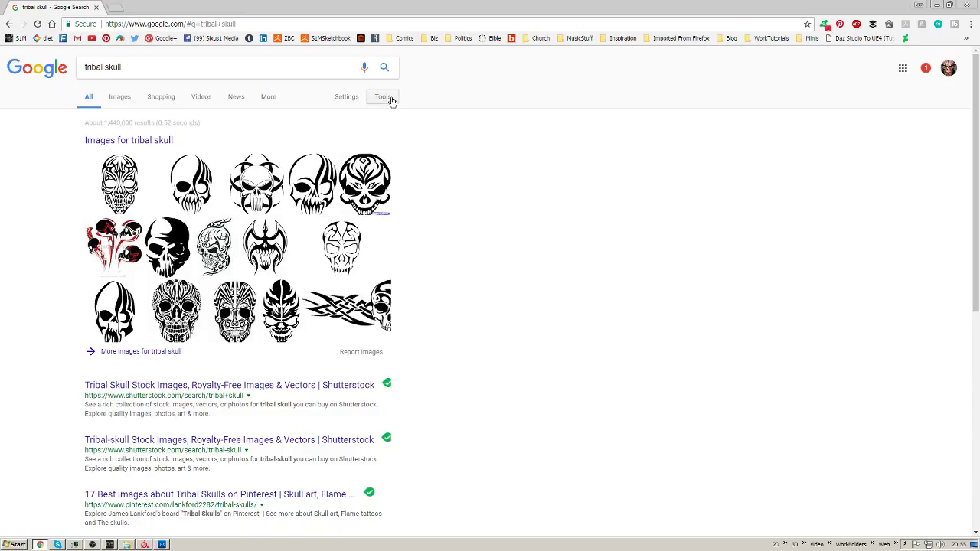
pyautogui.click(269, 98)
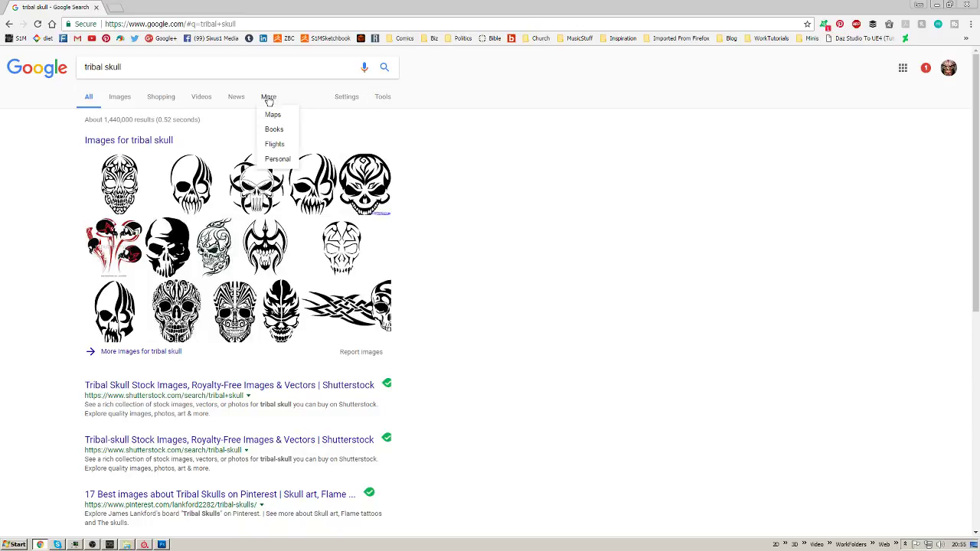
pyautogui.click(375, 98)
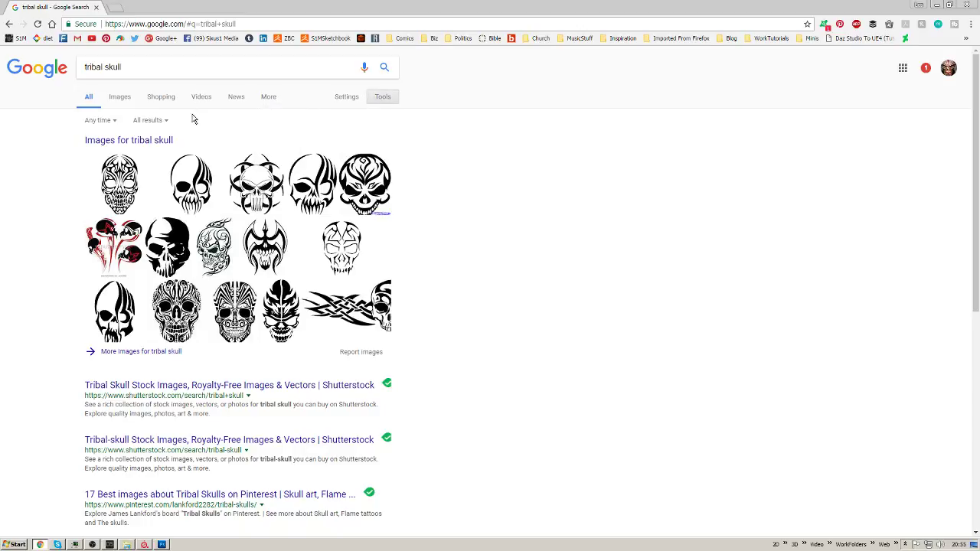
pyautogui.click(164, 121)
pyautogui.click(107, 121)
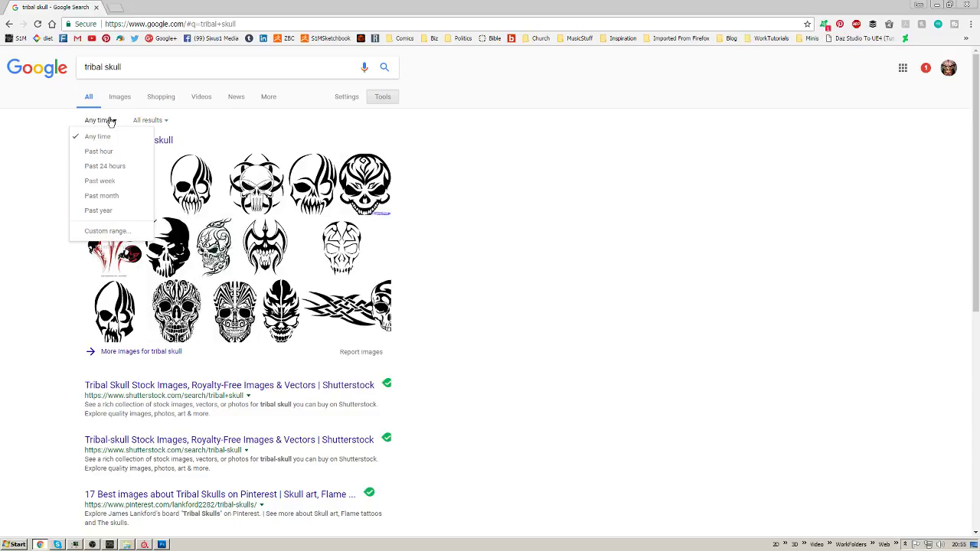
# Show the image results for the tribal skull search and filter them by usage rights to Labeled for reuse.
pyautogui.click(120, 98)
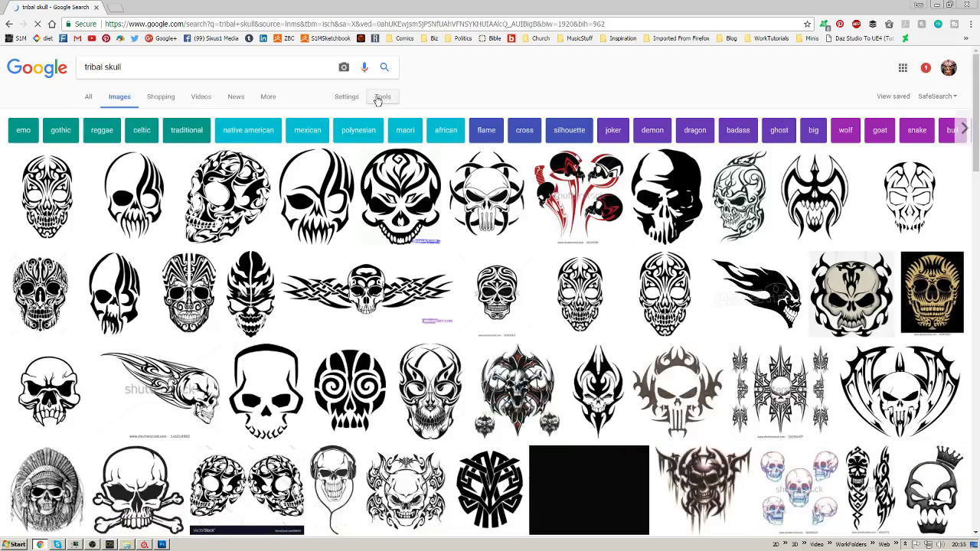
pyautogui.click(349, 97)
pyautogui.click(350, 97)
pyautogui.click(383, 98)
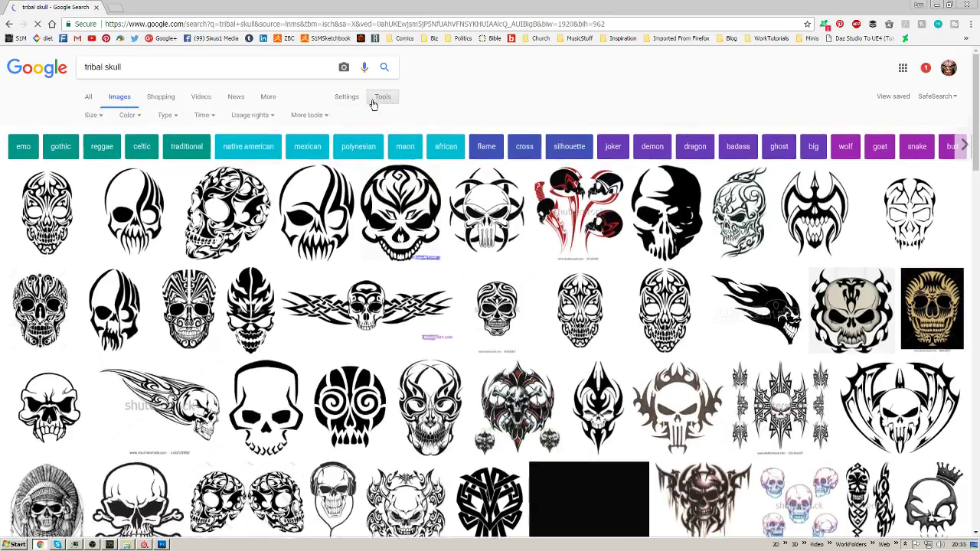
pyautogui.click(260, 116)
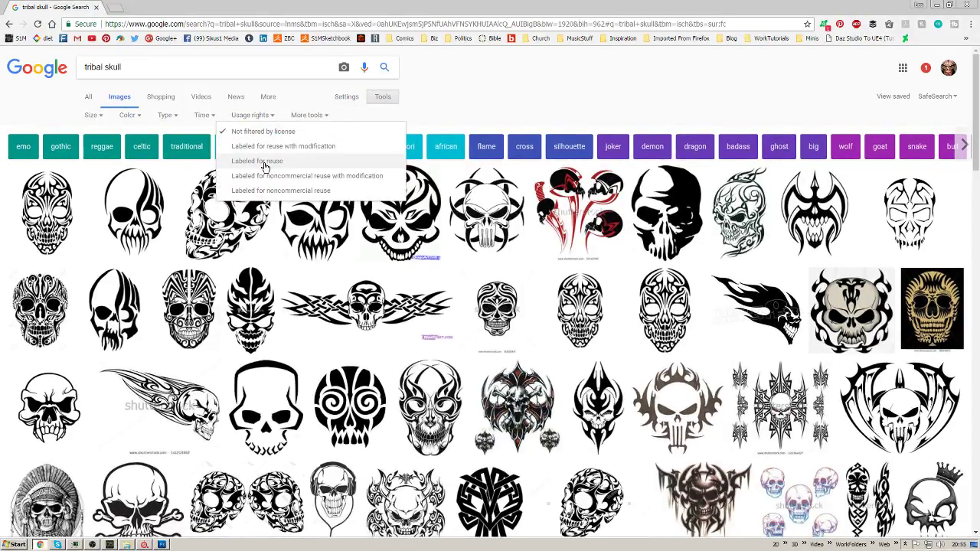
pyautogui.click(260, 161)
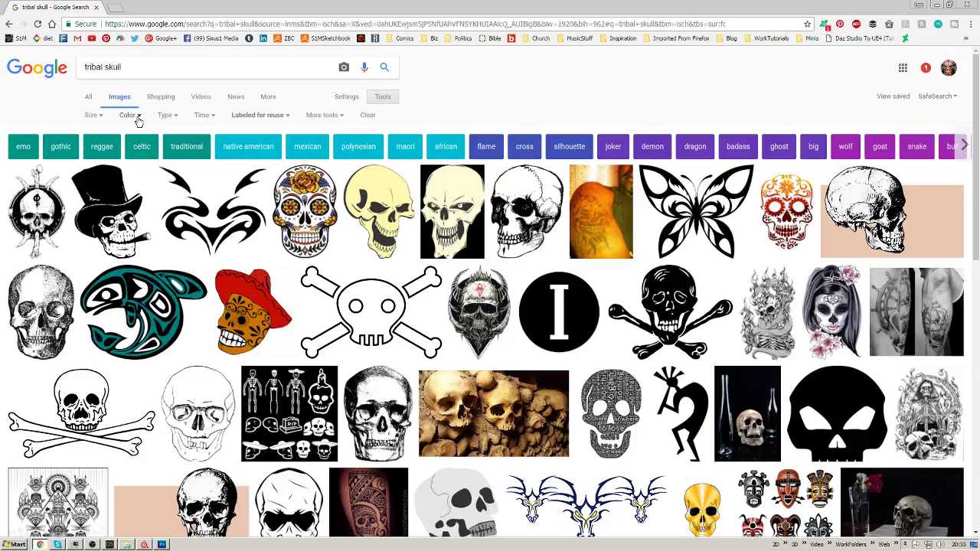
# Limit the image results to sizes larger than 1024×768.
pyautogui.click(93, 116)
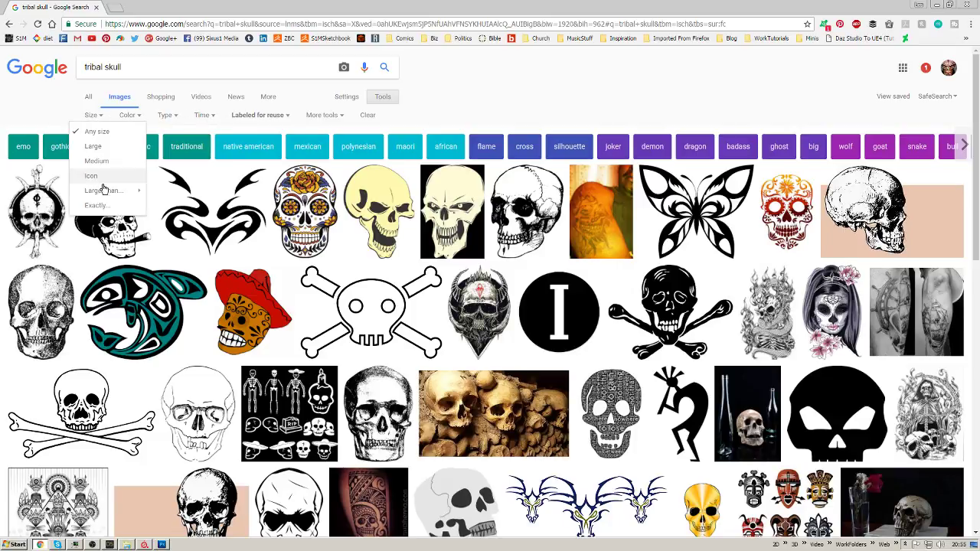
pyautogui.moveTo(113, 191)
pyautogui.click(185, 197)
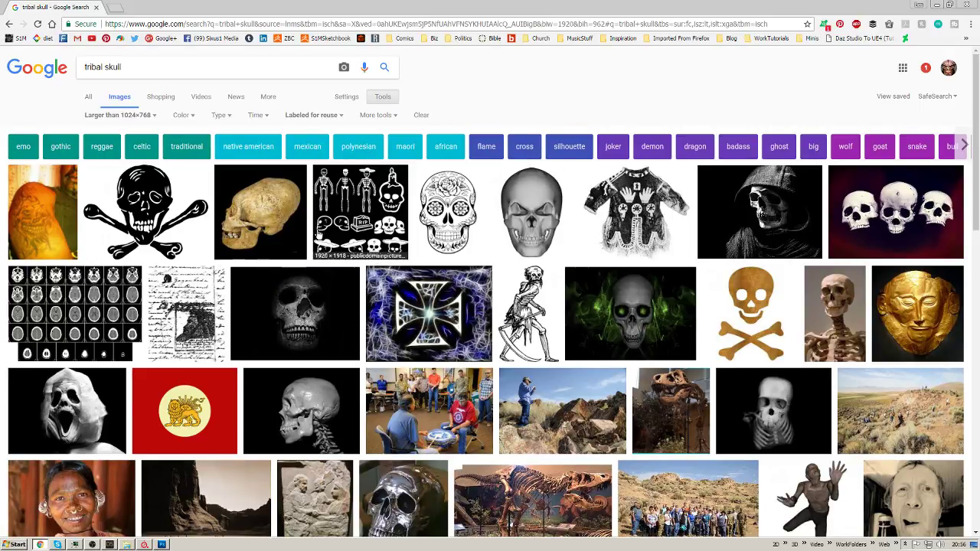
# Set the image size filter to Medium and browse the results for a suitable skull design.
pyautogui.click(150, 116)
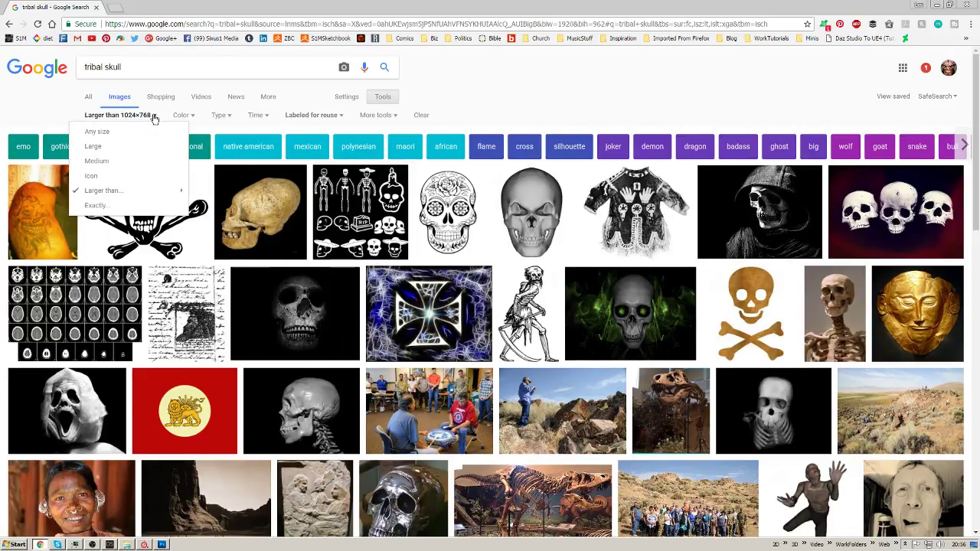
pyautogui.click(134, 162)
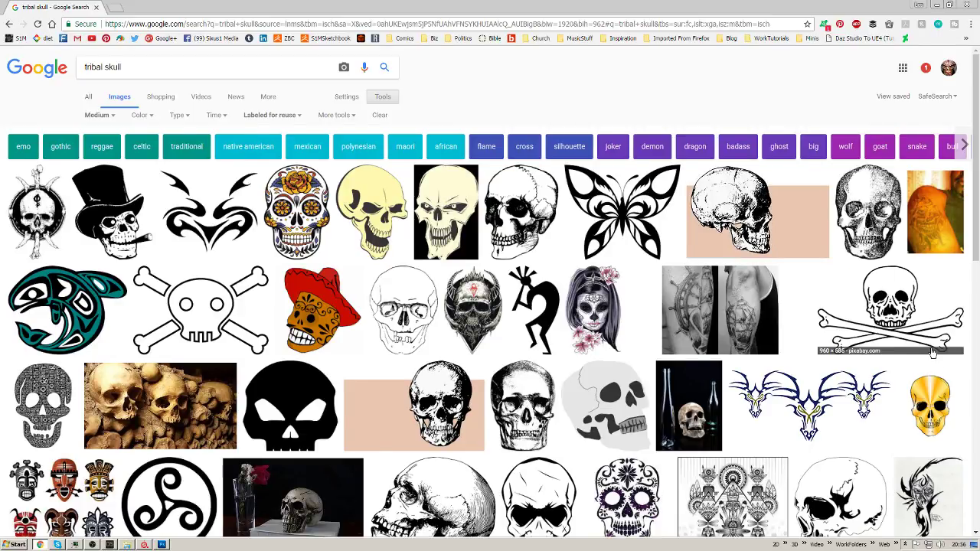
pyautogui.scroll(-1, 933, 363)
pyautogui.scroll(-1, 711, 327)
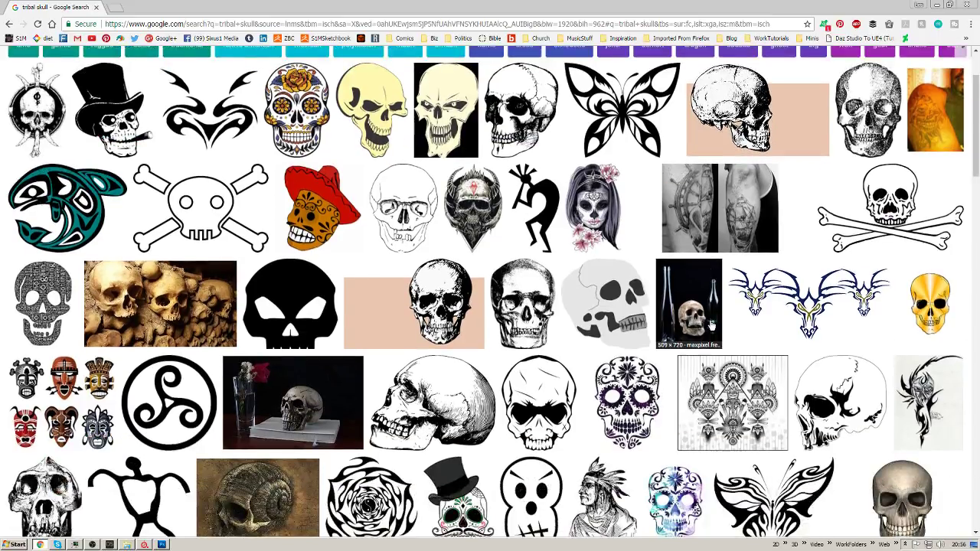
pyautogui.scroll(-6, 711, 327)
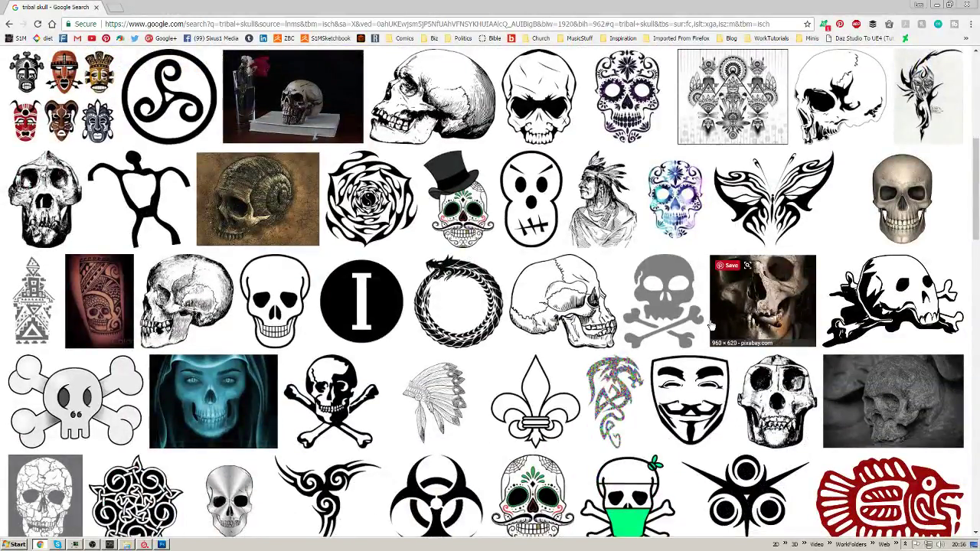
# Open the first result of the tribal skull image search, the skull with crossed bones and ring, in its own browser tab.
pyautogui.scroll(1, 711, 327)
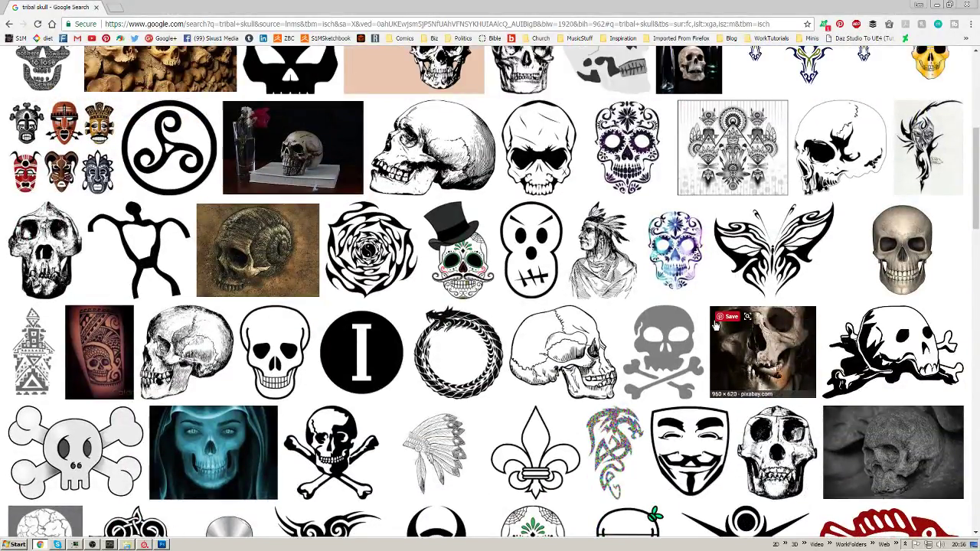
pyautogui.scroll(1, 715, 325)
pyautogui.scroll(6, 700, 330)
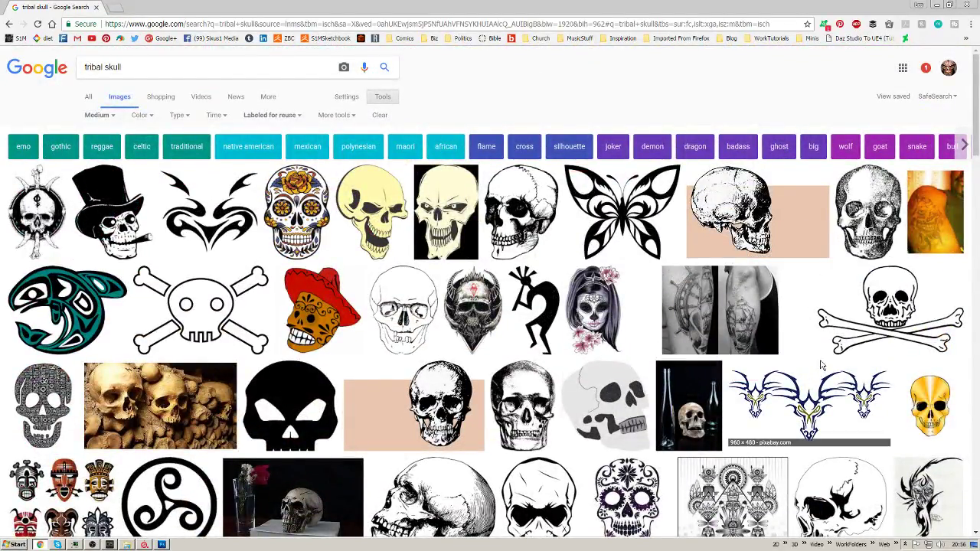
pyautogui.rightClick(26, 207)
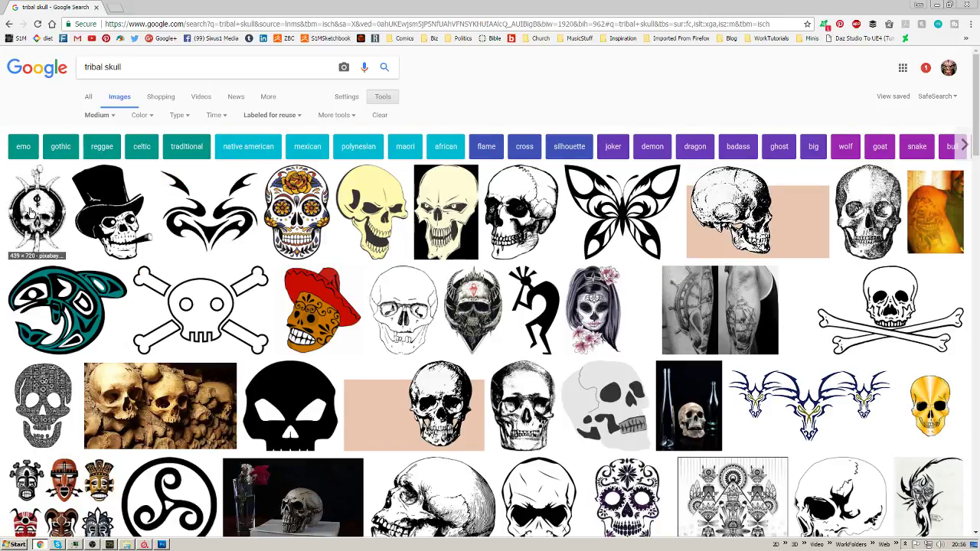
pyautogui.click(58, 217)
pyautogui.click(157, 8)
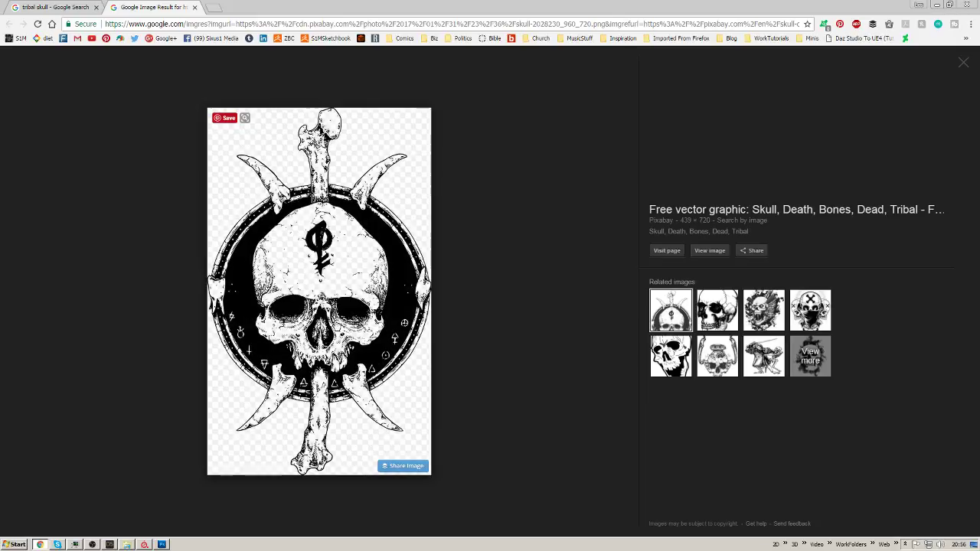
# Try to copy the skull preview image into the black Photoshop document, and delete the pasted layer.
pyautogui.rightClick(356, 272)
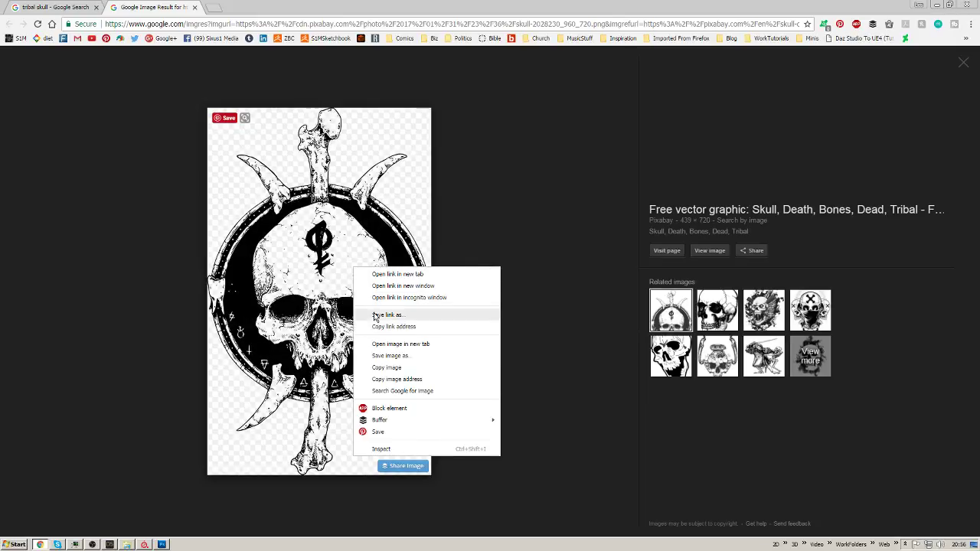
pyautogui.click(388, 368)
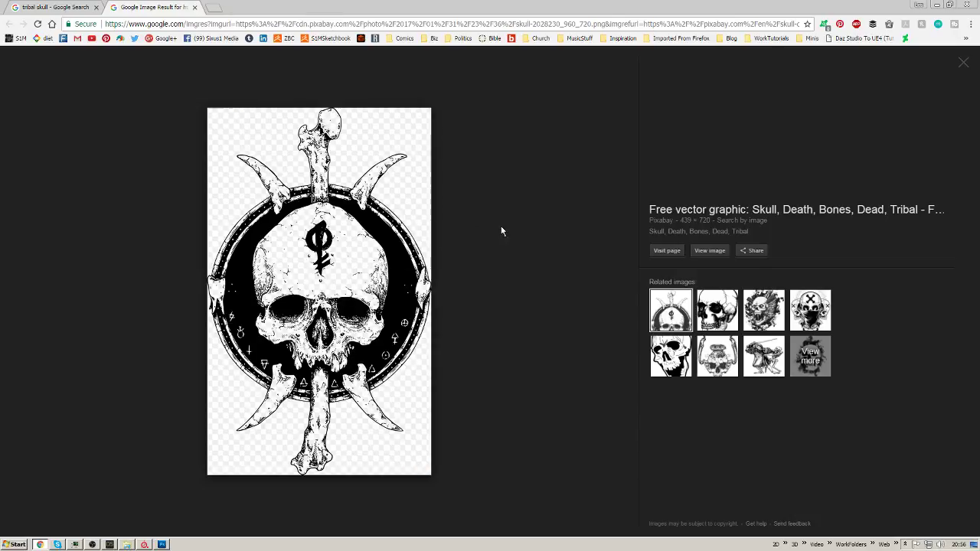
pyautogui.hotkey('alt', 'Tab')
pyautogui.hotkey('ctrl', 'v')
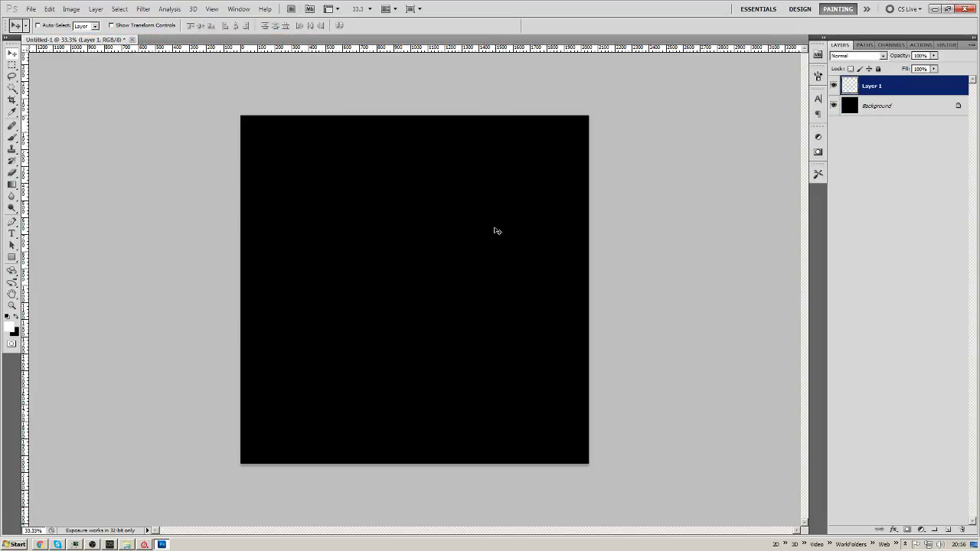
pyautogui.rightClick(892, 87)
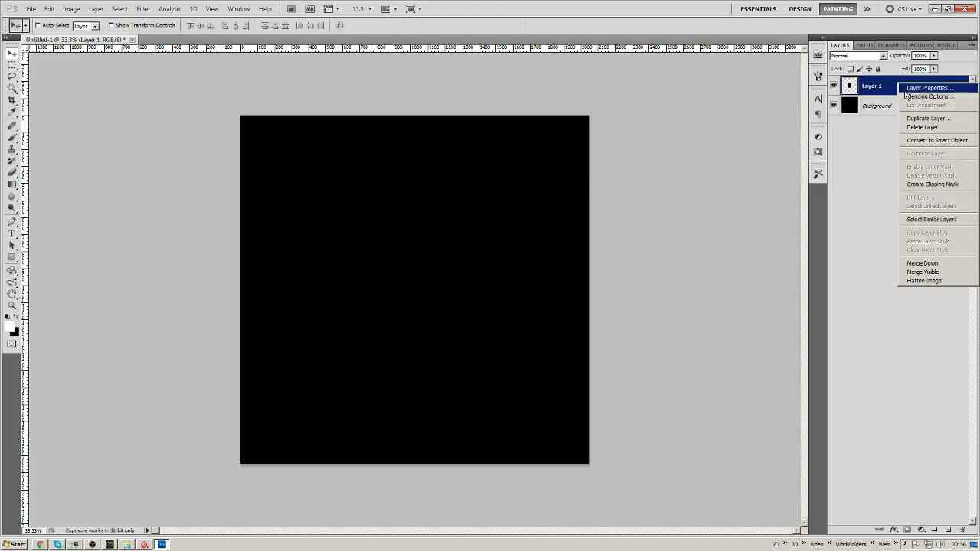
pyautogui.click(919, 127)
# Try to copy the skull image from its Pixabay page into the Photoshop document, and undo the paste.
pyautogui.hotkey('alt', 'Tab')
pyautogui.click(386, 276)
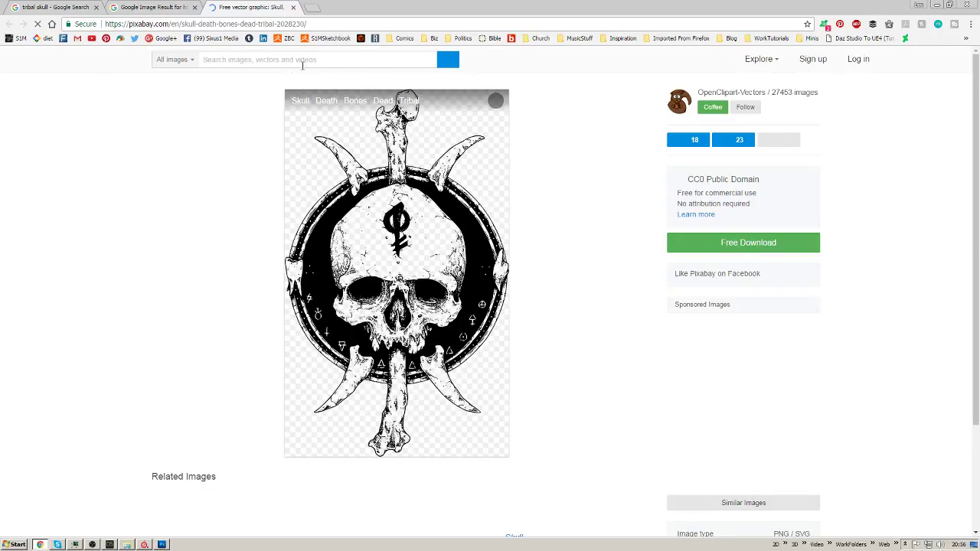
pyautogui.rightClick(431, 207)
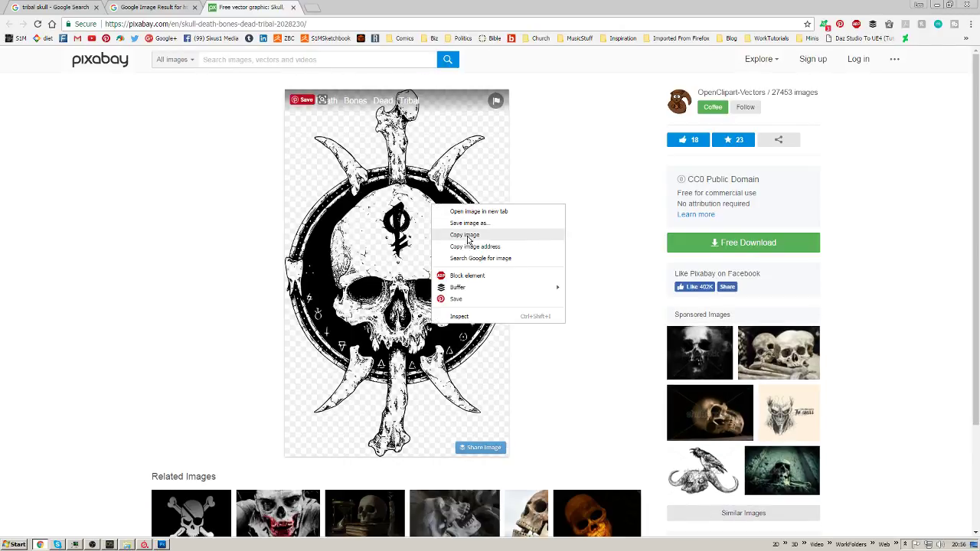
pyautogui.click(468, 236)
pyautogui.click(292, 7)
pyautogui.hotkey('alt', 'Tab')
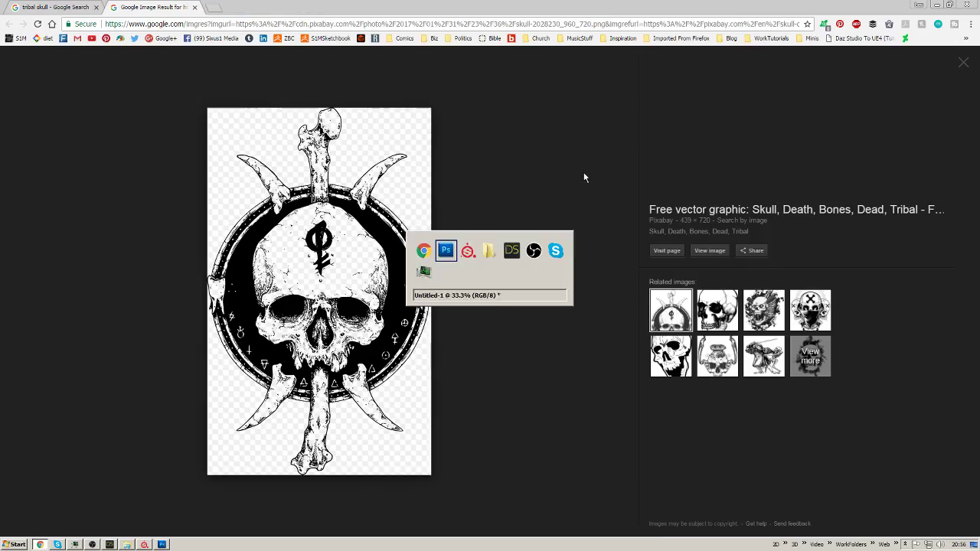
pyautogui.hotkey('ctrl', 'v')
pyautogui.hotkey('ctrl', 'z')
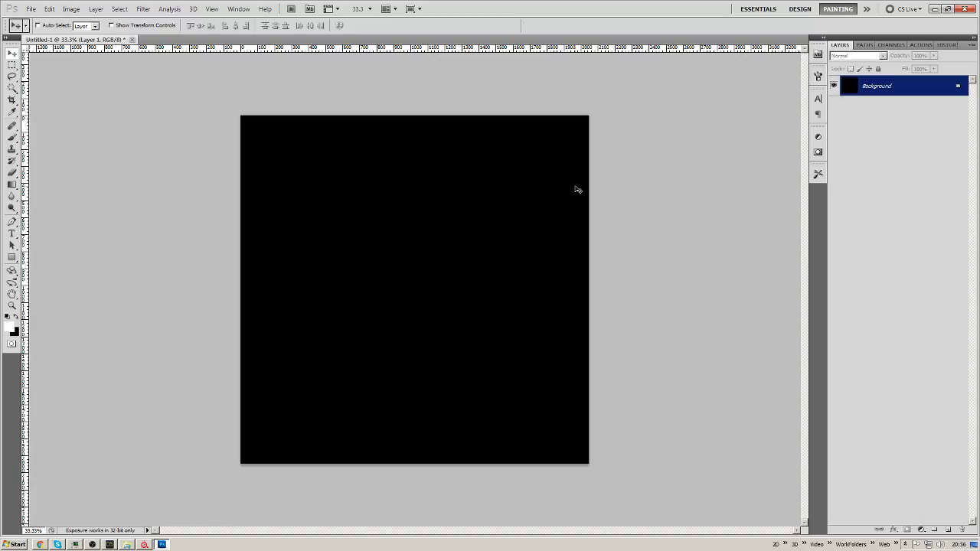
# Return to the browser and try to download the skull from its Pixabay page as a 1171×1920 PNG.
pyautogui.hotkey('alt', 'Tab')
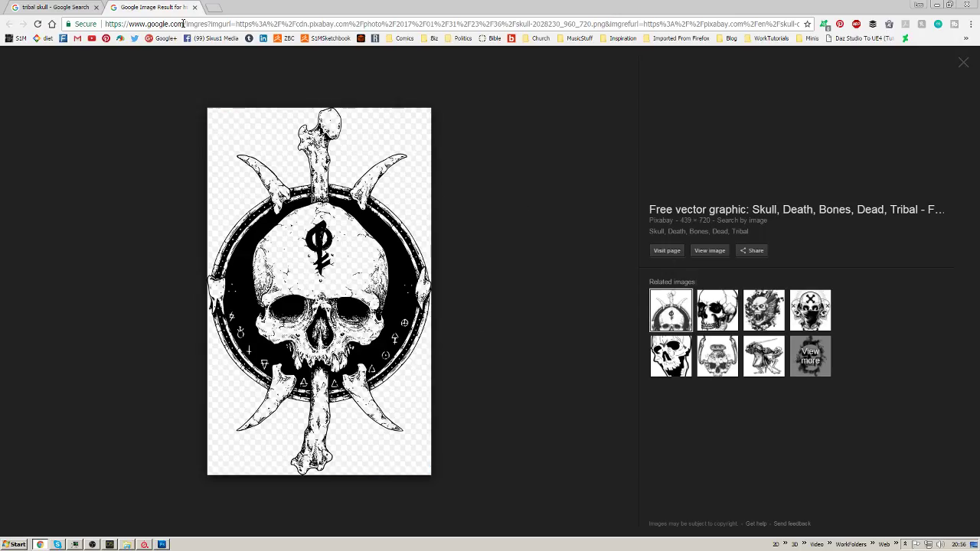
pyautogui.click(379, 261)
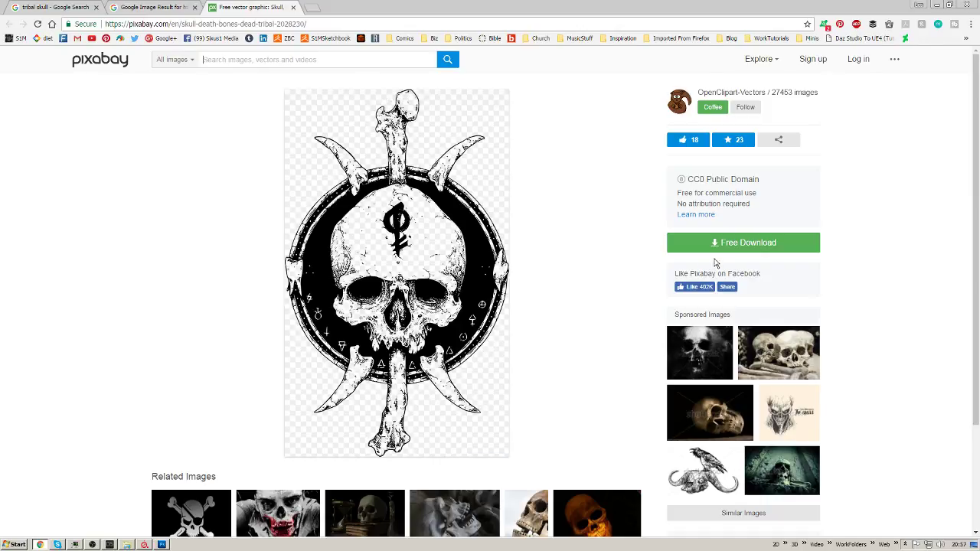
pyautogui.click(734, 244)
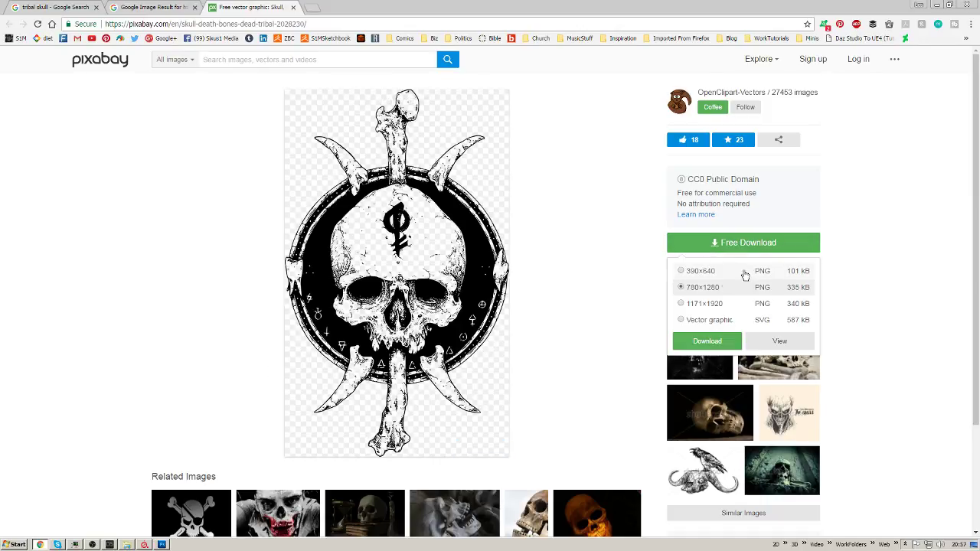
pyautogui.click(683, 304)
pyautogui.click(708, 341)
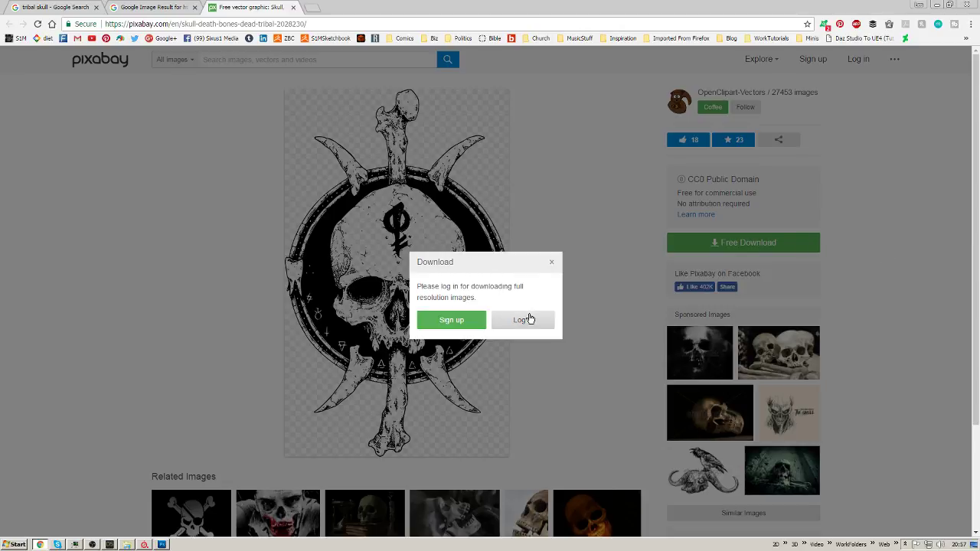
pyautogui.click(550, 264)
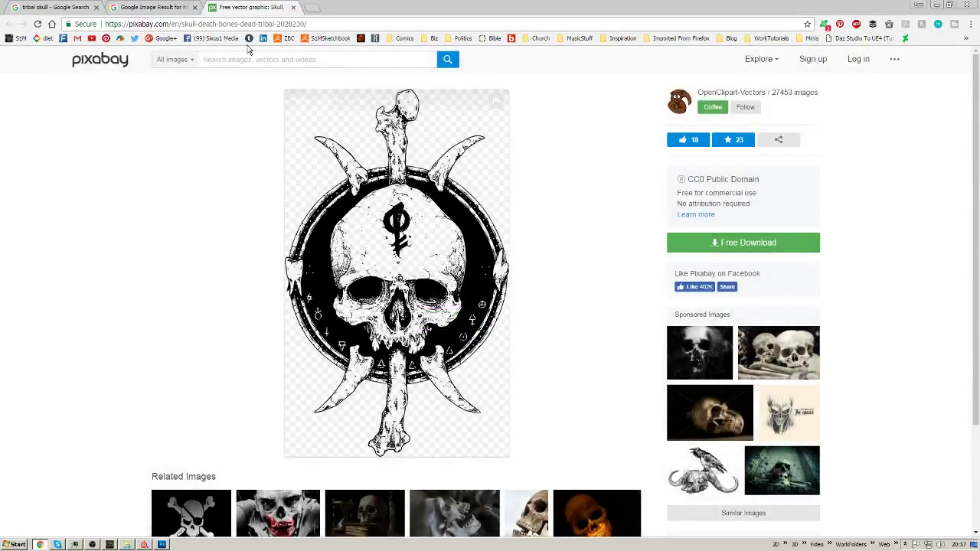
pyautogui.click(293, 7)
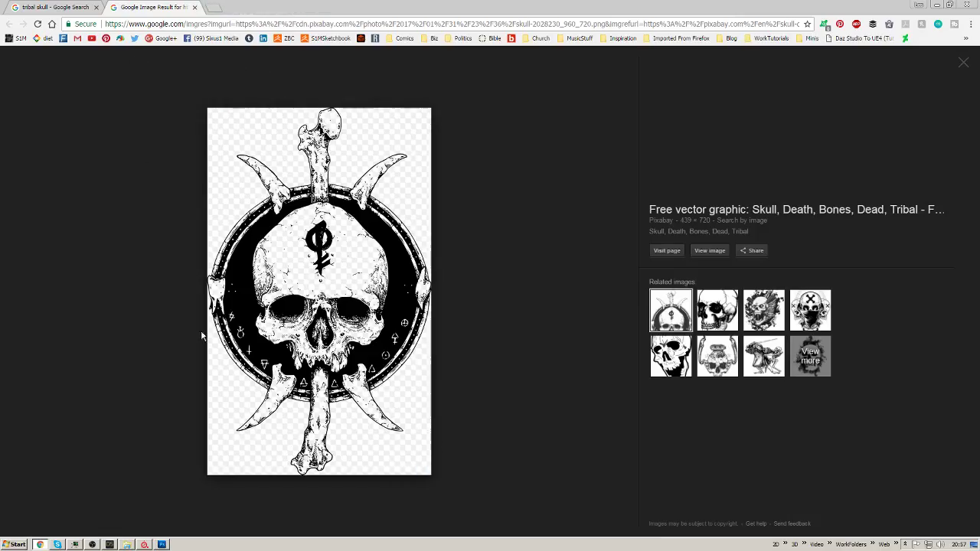
# Capture the skull graphic from the browser preview with the Snipping Tool and close the snip window.
pyautogui.press('super')
pyautogui.click(46, 227)
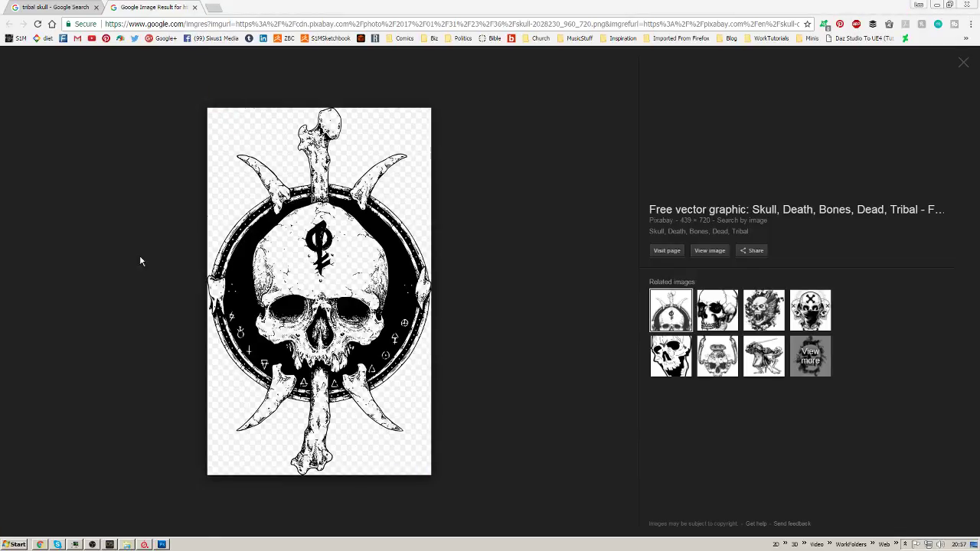
pyautogui.moveTo(202, 118); pyautogui.dragTo(433, 472)
pyautogui.rightClick(314, 290)
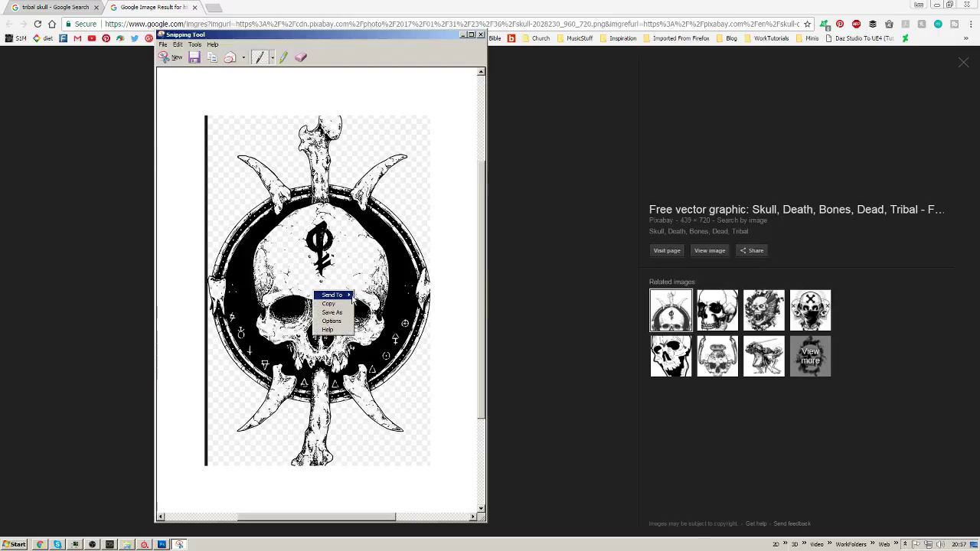
pyautogui.click(353, 296)
pyautogui.click(480, 34)
# Switch to Photoshop, paste the skull snip as a new layer and scale it proportionally to nearly the full canvas height.
pyautogui.hotkey('alt', 'Tab')
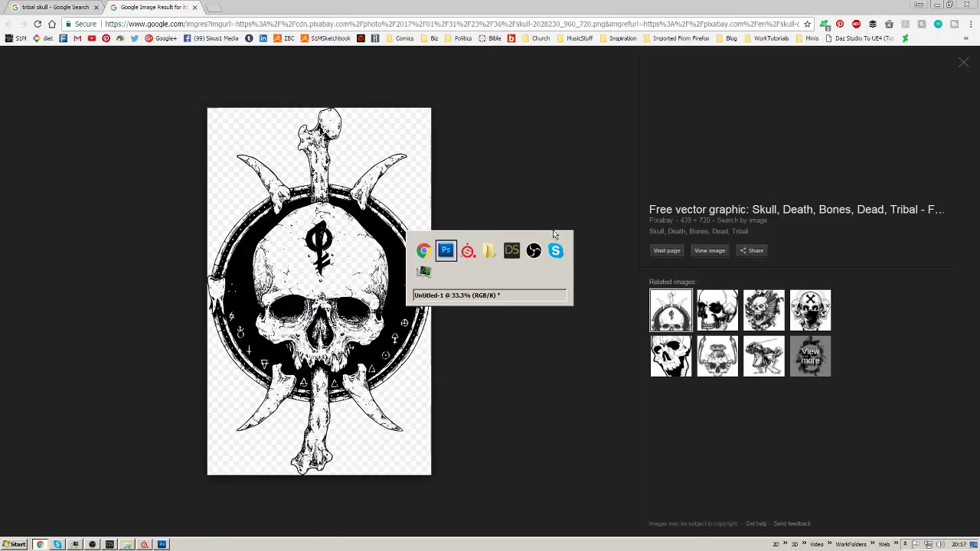
pyautogui.hotkey('alt', 'Tab')
pyautogui.hotkey('alt', 'shift', 'Tab')
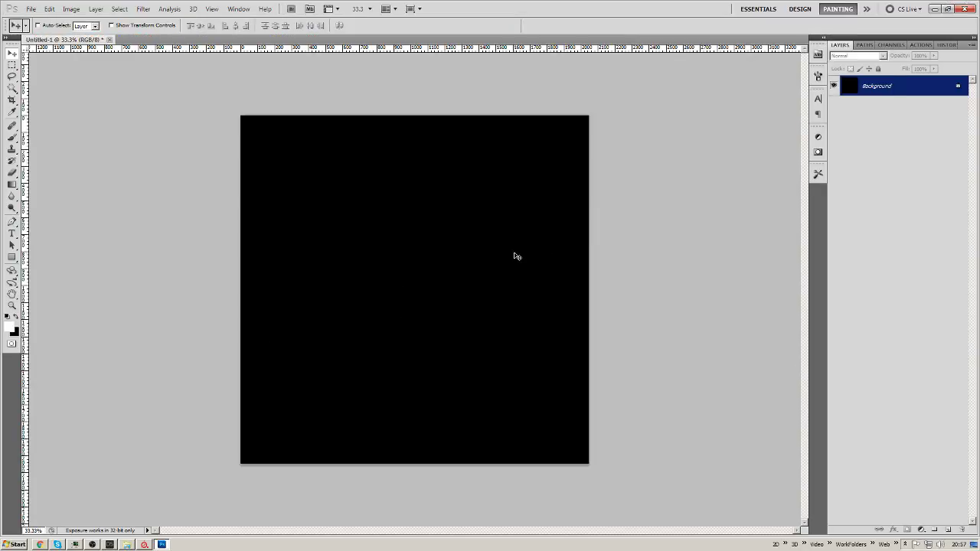
pyautogui.hotkey('ctrl', 'v')
pyautogui.hotkey('ctrl', 't')
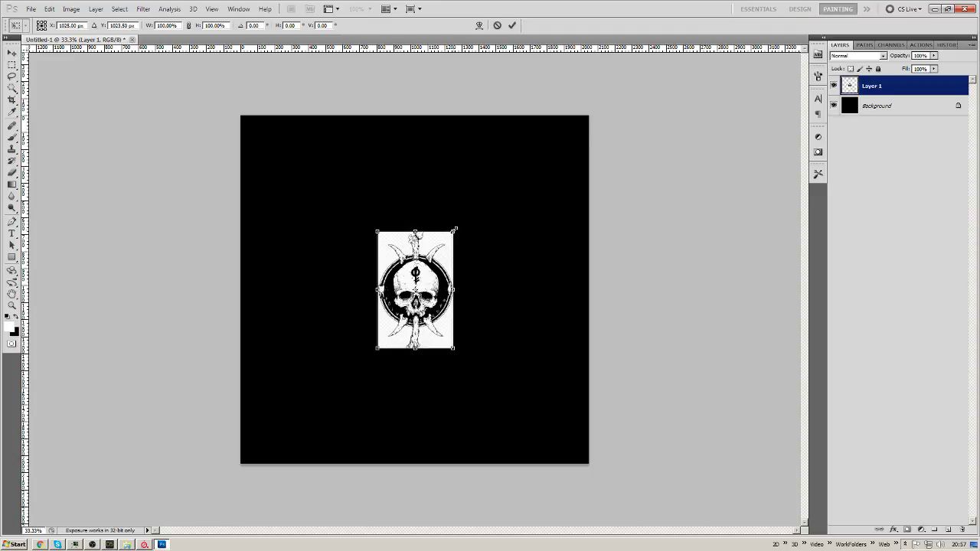
pyautogui.keyDown('shift'); pyautogui.moveTo(455, 230); pyautogui.dragTo(542, 95); pyautogui.keyUp('shift')
pyautogui.keyDown('shift'); pyautogui.moveTo(376, 348); pyautogui.dragTo(311, 452); pyautogui.keyUp('shift')
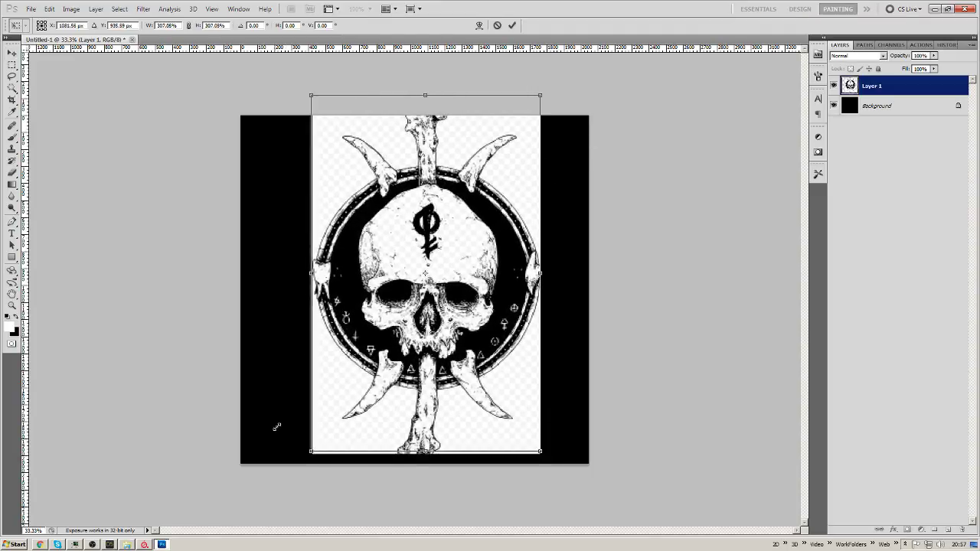
pyautogui.keyDown('shift'); pyautogui.moveTo(540, 96); pyautogui.dragTo(521, 120); pyautogui.keyUp('shift')
pyautogui.press('Return')
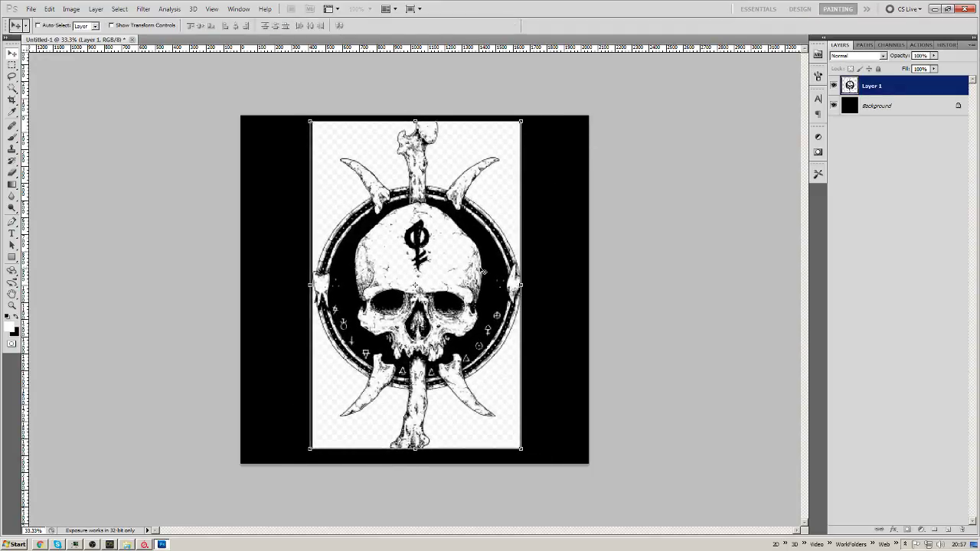
# Apply Levels to the skull layer with the black input at 75 and the white input at 210.
pyautogui.hotkey('ctrl', 'l')
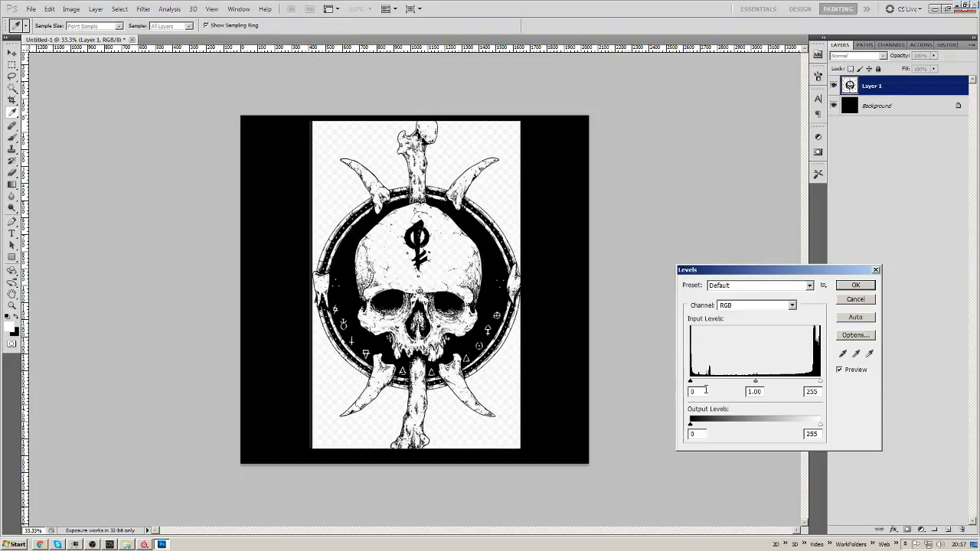
pyautogui.moveTo(691, 382); pyautogui.dragTo(729, 383)
pyautogui.moveTo(820, 381); pyautogui.dragTo(798, 382)
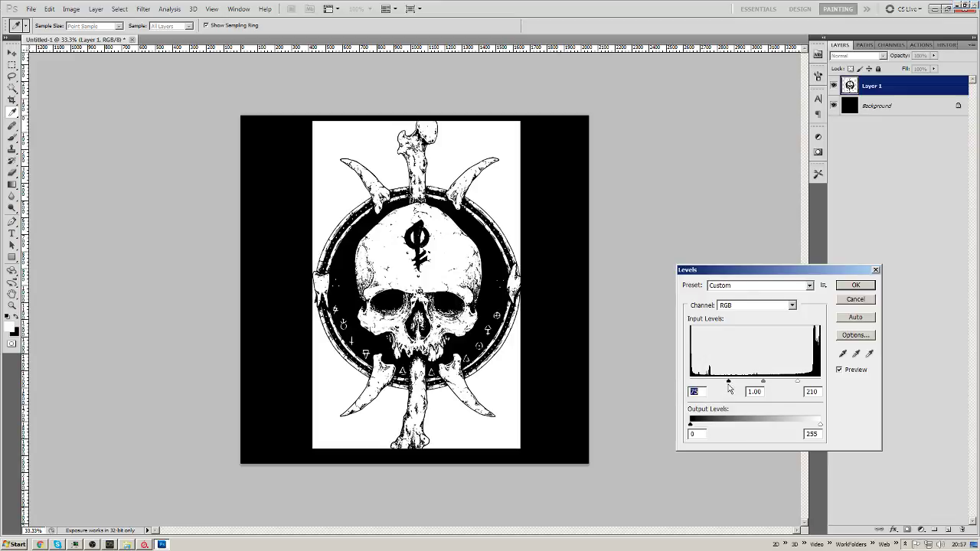
pyautogui.press('Return')
pyautogui.press('v')
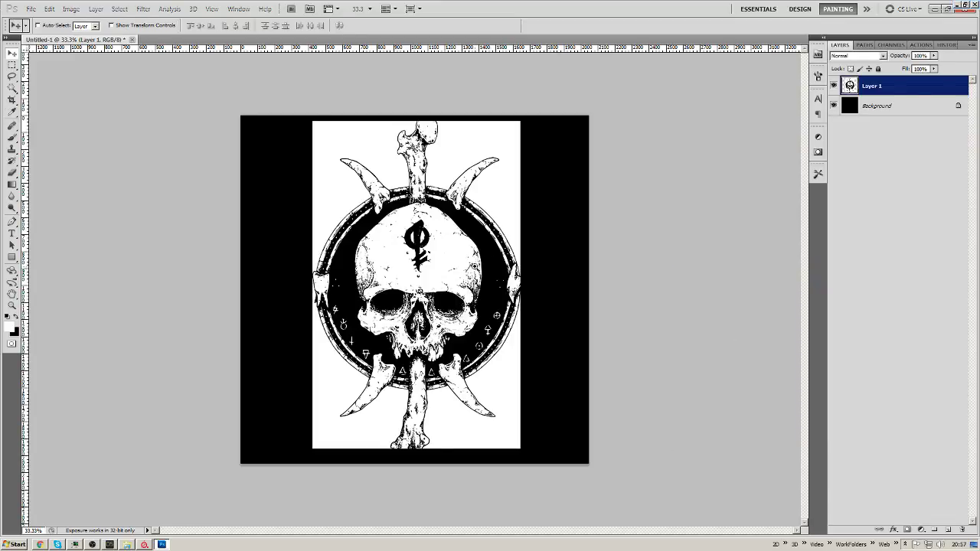
# Lasso the bones and ring directly beneath the skull's teeth, following the tooth line, and delete them from the layer.
pyautogui.keyDown('alt'); pyautogui.scroll(5, 551, 229); pyautogui.keyUp('alt')
pyautogui.keyDown('alt'); pyautogui.scroll(-2, 551, 229); pyautogui.keyUp('alt')
pyautogui.press('r')
pyautogui.moveTo(552, 233); pyautogui.dragTo(538, 205)
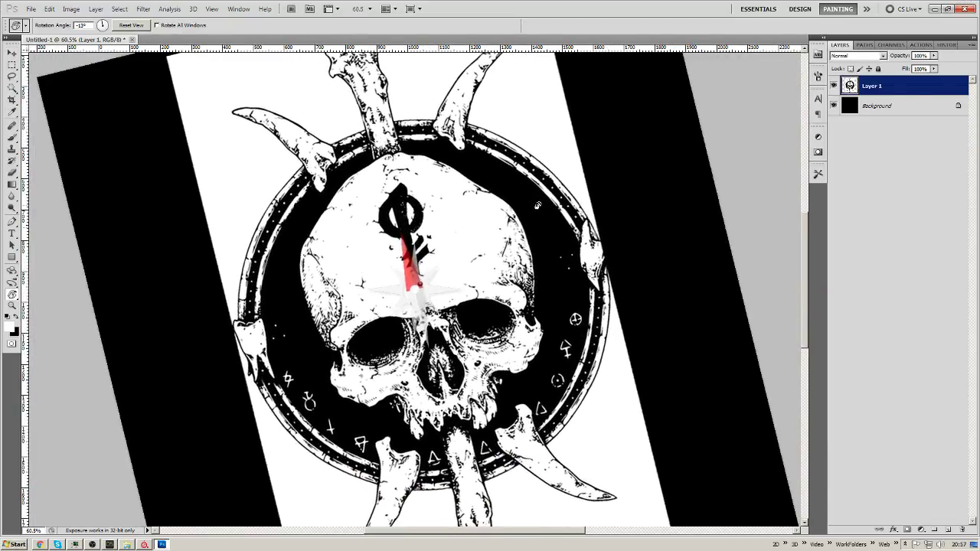
pyautogui.press('v')
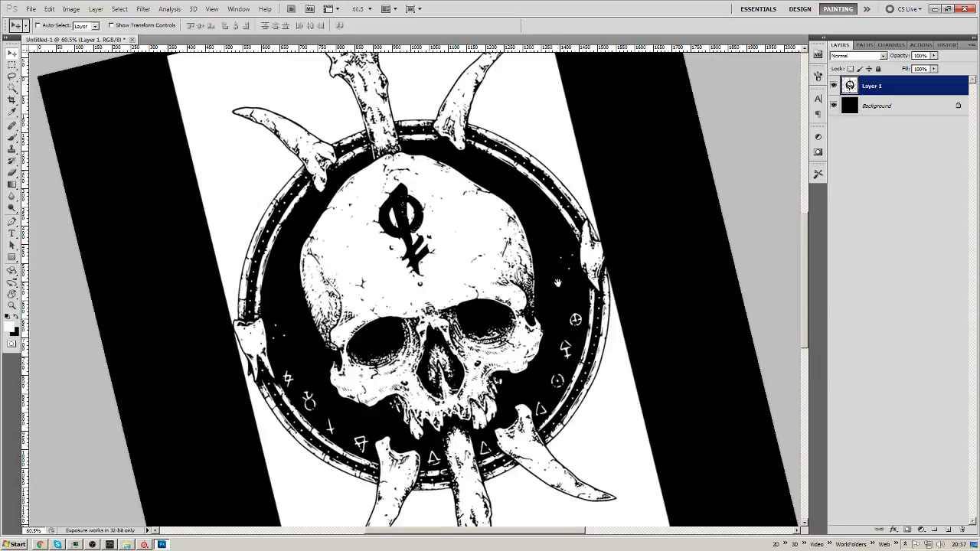
pyautogui.moveTo(559, 284); pyautogui.dragTo(543, 225)
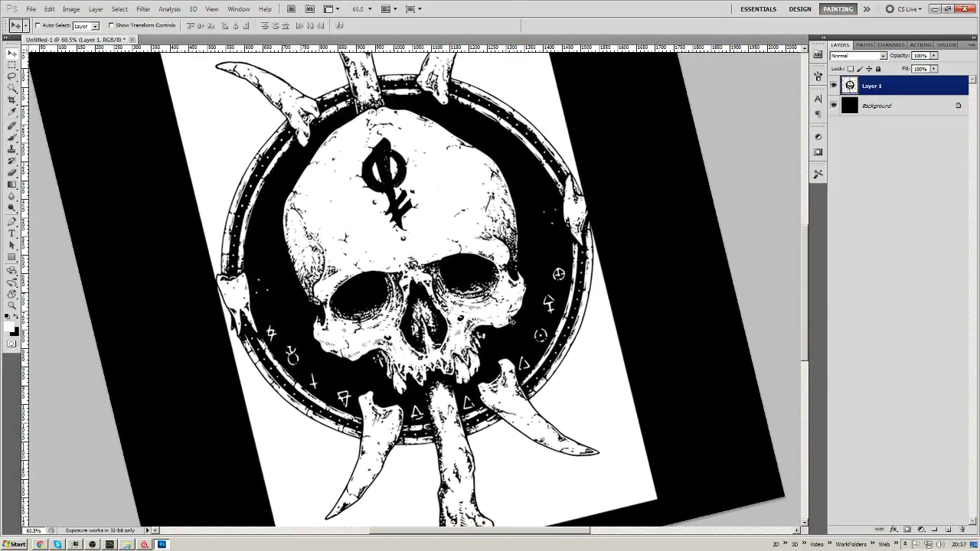
pyautogui.press('l')
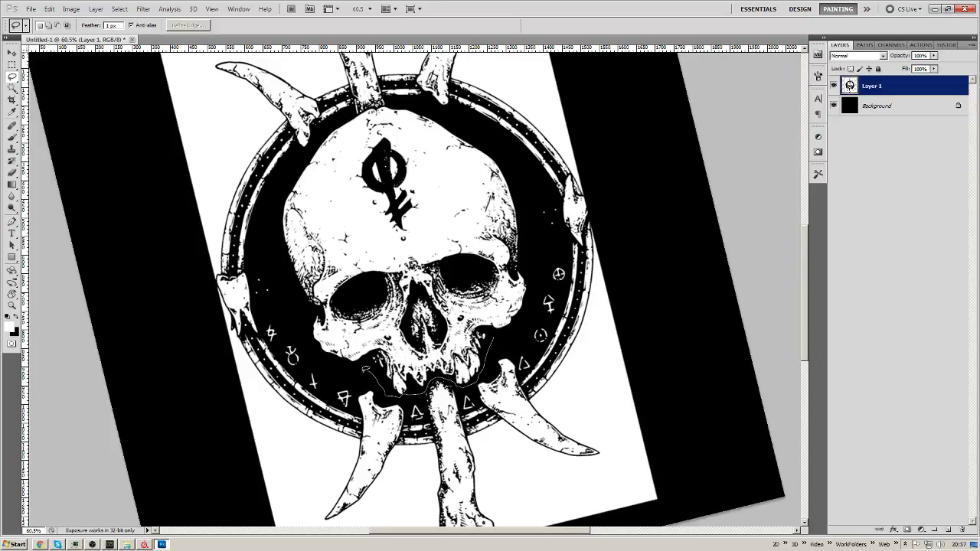
pyautogui.moveTo(366, 369)
pyautogui.mouseDown()
pyautogui.moveTo(310, 513)
pyautogui.moveTo(693, 345)
pyautogui.moveTo(689, 325)
pyautogui.moveTo(658, 301)
pyautogui.mouseUp()
pyautogui.press('Delete')
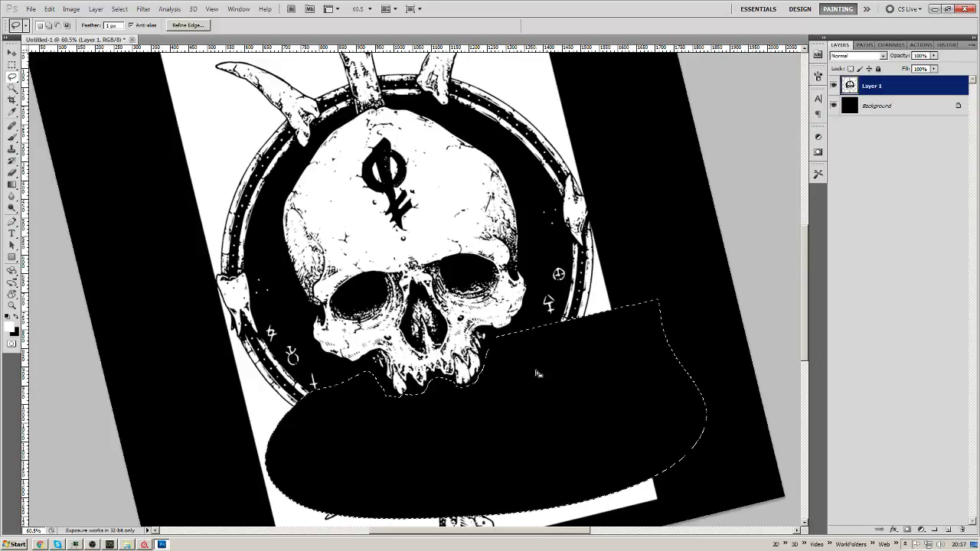
# Lasso and delete the leftover artwork below the skull and the ring and horn along the cranium's upper right side.
pyautogui.moveTo(537, 373); pyautogui.dragTo(540, 422)
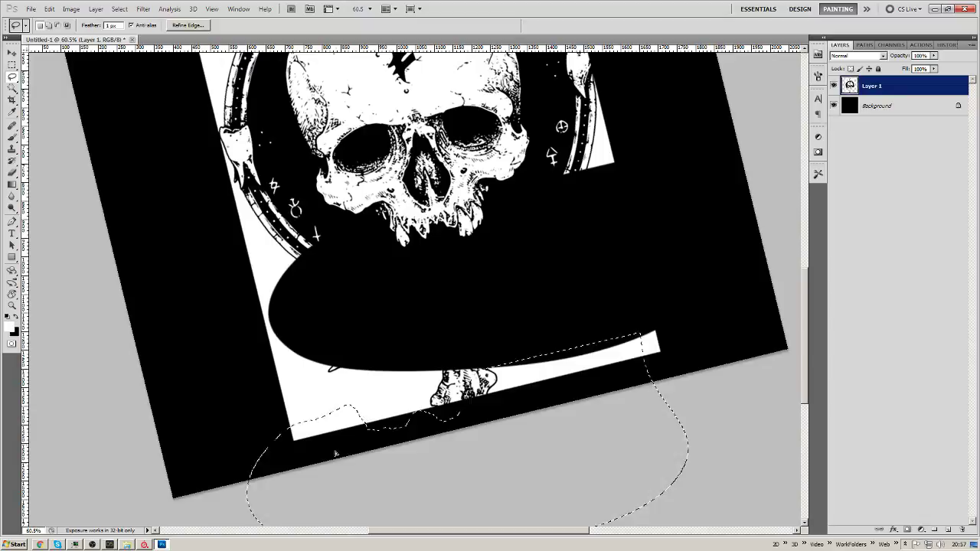
pyautogui.click(370, 375)
pyautogui.moveTo(341, 224)
pyautogui.mouseDown()
pyautogui.moveTo(230, 443)
pyautogui.moveTo(674, 247)
pyautogui.moveTo(410, 239)
pyautogui.moveTo(389, 281)
pyautogui.moveTo(485, 258)
pyautogui.moveTo(482, 494)
pyautogui.mouseUp()
pyautogui.press('Delete')
pyautogui.moveTo(382, 114)
pyautogui.mouseDown()
pyautogui.moveTo(651, 379)
pyautogui.moveTo(476, 209)
pyautogui.moveTo(411, 177)
pyautogui.mouseUp()
pyautogui.press('Delete')
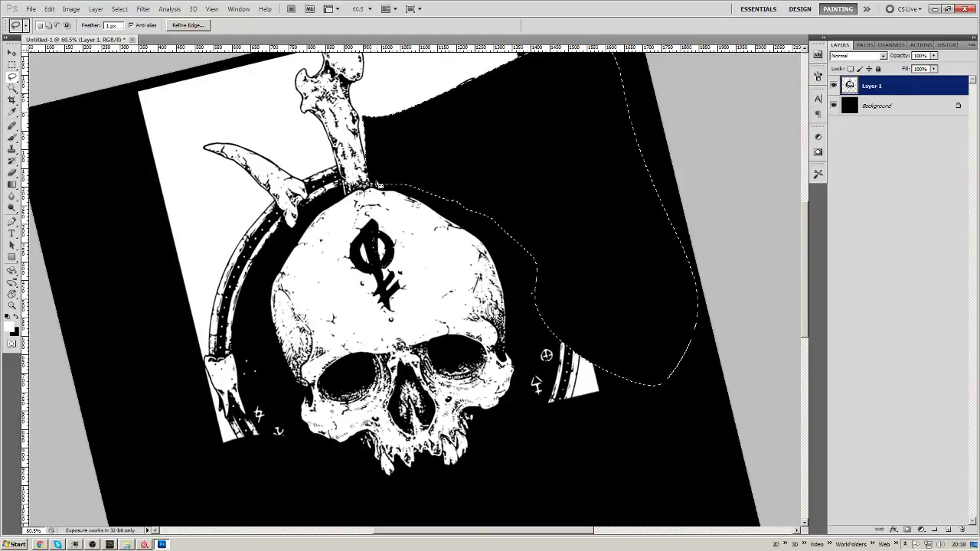
# Lasso and delete the long bone, horn and ring section above the cranium and along its upper left side.
pyautogui.hotkey('ctrl', 'd')
pyautogui.moveTo(294, 239)
pyautogui.mouseDown()
pyautogui.moveTo(518, 72)
pyautogui.moveTo(518, 188)
pyautogui.mouseUp()
pyautogui.press('Delete')
pyautogui.hotkey('ctrl', 'd')
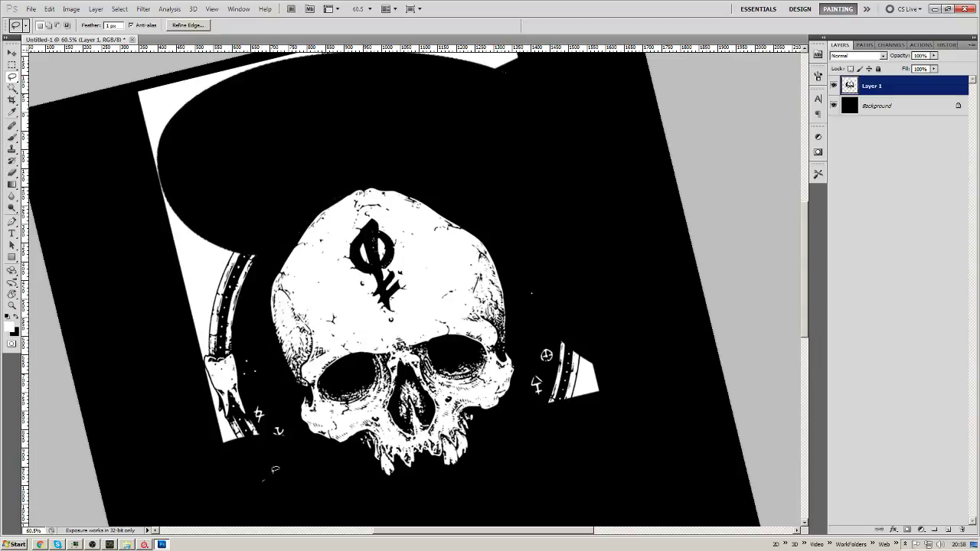
# Lasso and delete the remaining ring pieces, white patches and small symbols on both sides of the skull.
pyautogui.moveTo(264, 481)
pyautogui.mouseDown()
pyautogui.moveTo(264, 328)
pyautogui.moveTo(192, 134)
pyautogui.moveTo(157, 468)
pyautogui.mouseUp()
pyautogui.press('Delete')
pyautogui.hotkey('ctrl', 'd')
pyautogui.moveTo(544, 205)
pyautogui.mouseDown()
pyautogui.moveTo(522, 327)
pyautogui.moveTo(659, 276)
pyautogui.moveTo(575, 175)
pyautogui.mouseUp()
pyautogui.press('Delete')
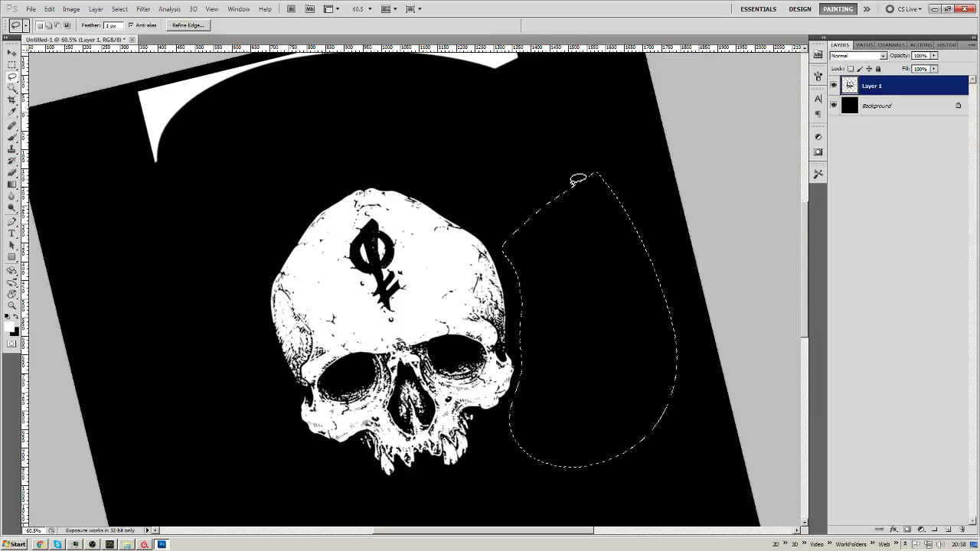
pyautogui.hotkey('ctrl', 'd')
# Lasso and delete the white leftover strip along the canvas's upper edge, restore the upright canvas view and deselect.
pyautogui.moveTo(126, 102); pyautogui.dragTo(223, 288)
pyautogui.moveTo(227, 365)
pyautogui.mouseDown()
pyautogui.moveTo(657, 310)
pyautogui.moveTo(121, 368)
pyautogui.mouseUp()
pyautogui.press('Delete')
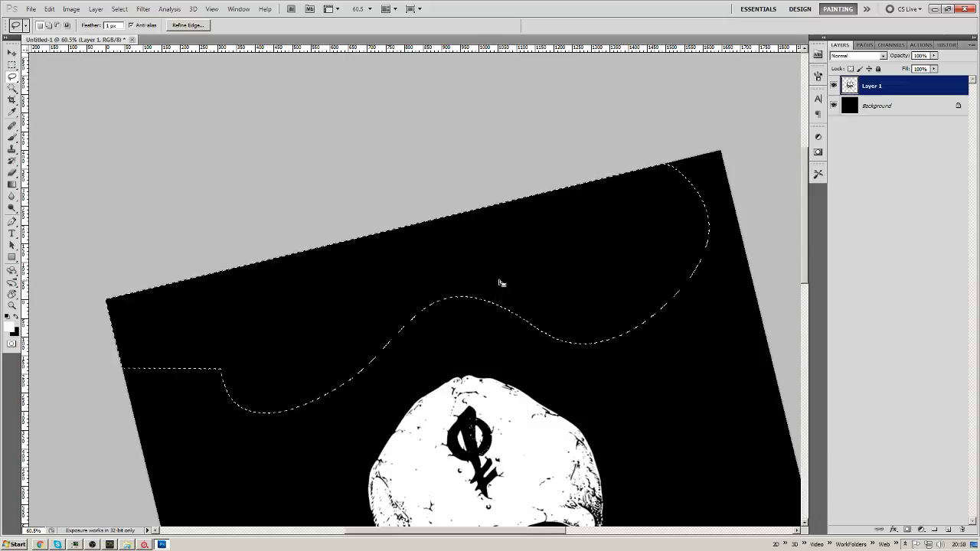
pyautogui.press('r')
pyautogui.moveTo(503, 282)
pyautogui.mouseDown()
pyautogui.moveTo(531, 278)
pyautogui.moveTo(471, 324)
pyautogui.moveTo(426, 278)
pyautogui.moveTo(464, 300)
pyautogui.moveTo(486, 367)
pyautogui.mouseUp()
pyautogui.press('h')
pyautogui.hotkey('ctrl', 'd')
# Paint over the black symbol and leftover marks on the forehead in white, using a brush with 100% hardness for the remains.
pyautogui.keyDown('alt'); pyautogui.scroll(2, 431, 363); pyautogui.keyUp('alt')
pyautogui.keyDown('alt'); pyautogui.scroll(2, 448, 255); pyautogui.keyUp('alt')
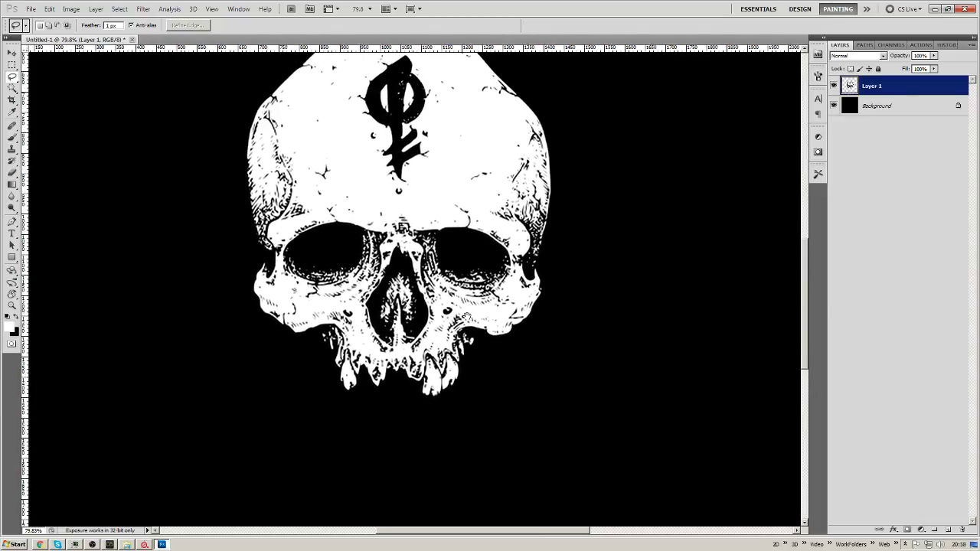
pyautogui.keyDown('alt'); pyautogui.scroll(-2, 529, 288); pyautogui.keyUp('alt')
pyautogui.moveTo(520, 289); pyautogui.dragTo(522, 303)
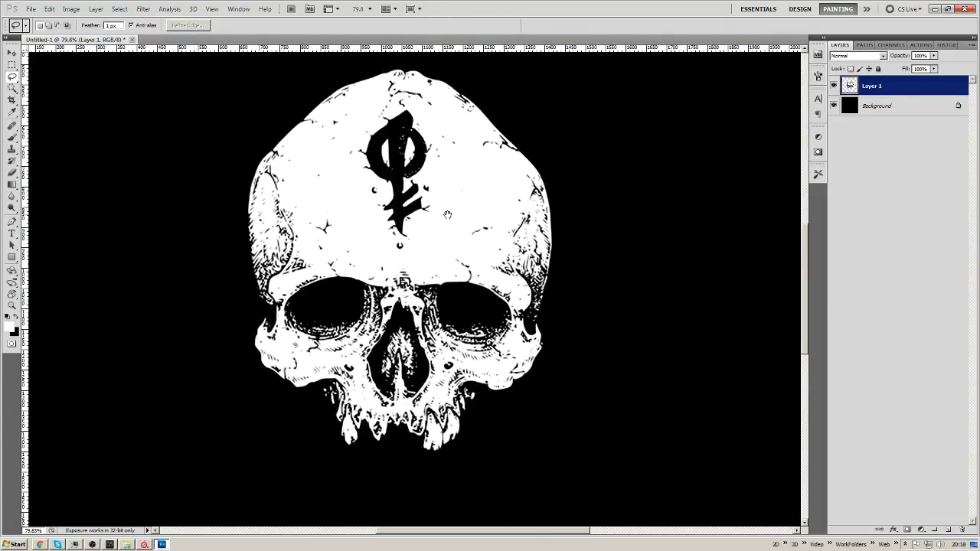
pyautogui.press('b')
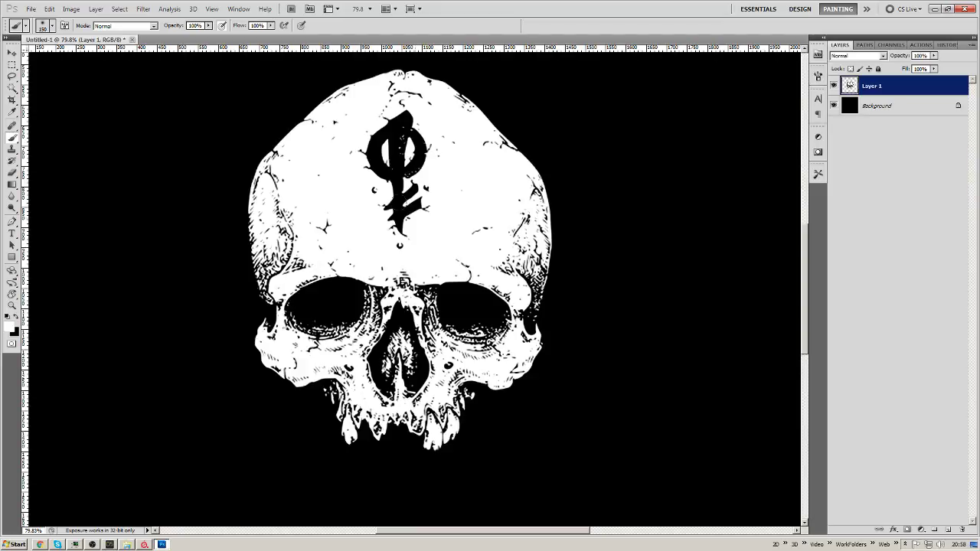
pyautogui.moveTo(414, 211)
pyautogui.mouseDown()
pyautogui.moveTo(377, 190)
pyautogui.moveTo(398, 156)
pyautogui.moveTo(396, 141)
pyautogui.moveTo(371, 145)
pyautogui.moveTo(397, 120)
pyautogui.mouseUp()
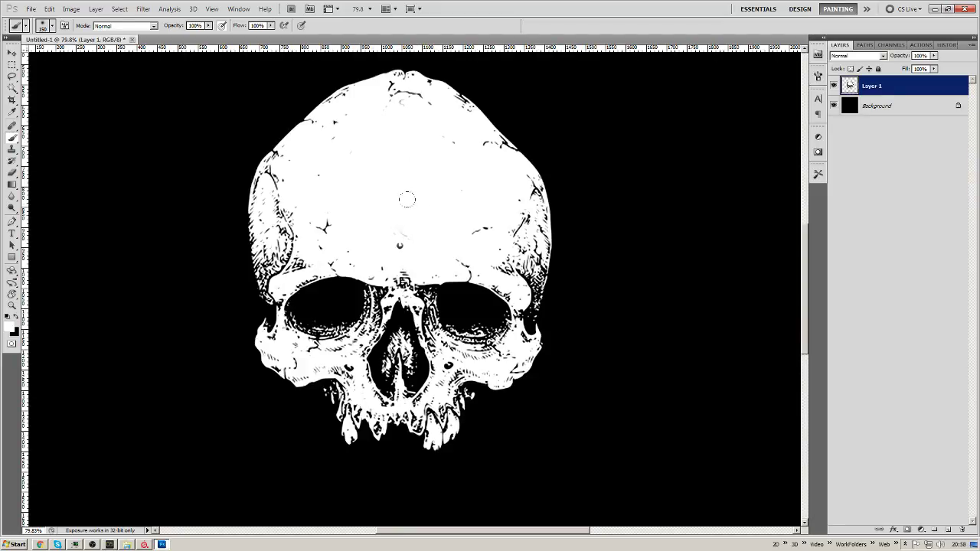
pyautogui.rightClick(438, 196)
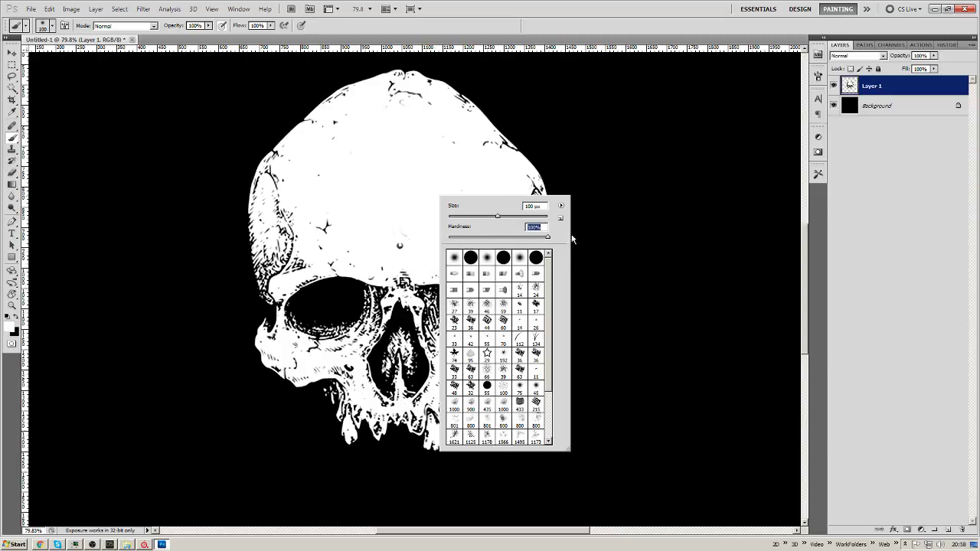
pyautogui.press('Return')
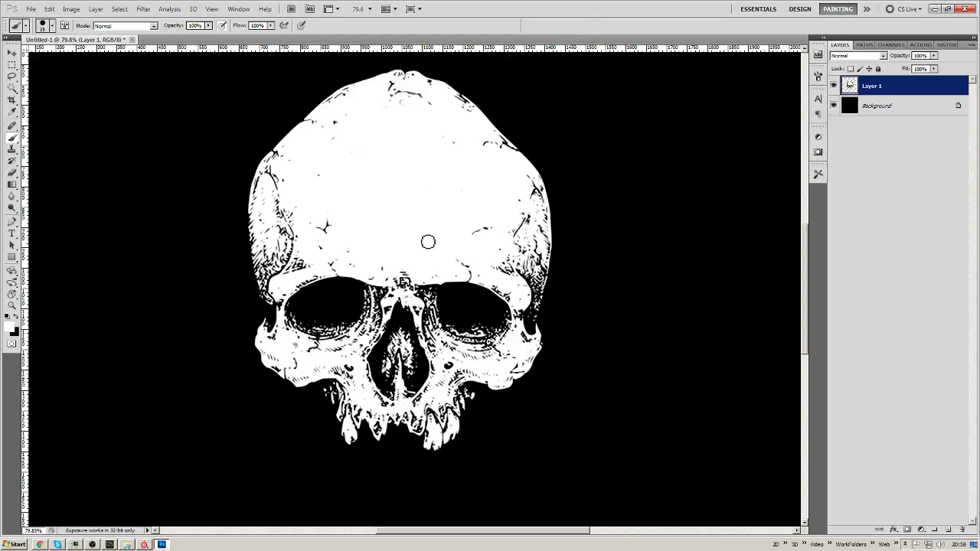
# Draw a thin jagged black crack from the upper forehead down to the nose bridge, with side branches to the left and right.
pyautogui.press('x')
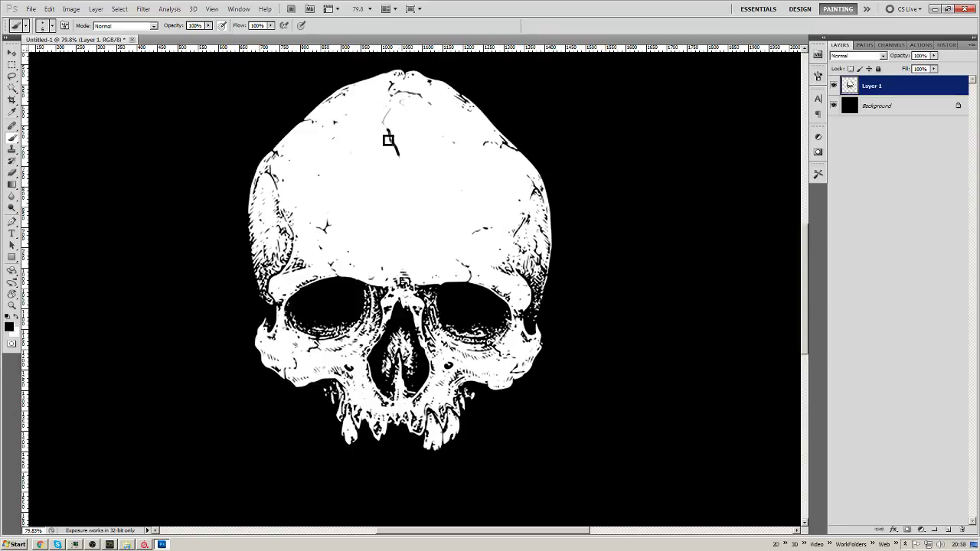
pyautogui.moveTo(381, 120)
pyautogui.mouseDown()
pyautogui.moveTo(419, 225)
pyautogui.moveTo(398, 242)
pyautogui.moveTo(411, 286)
pyautogui.mouseUp()
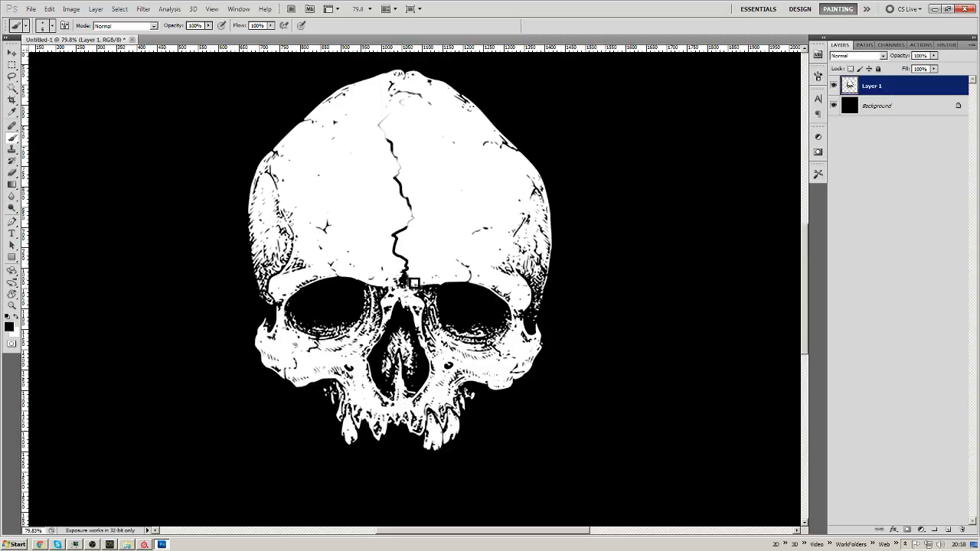
pyautogui.moveTo(413, 219)
pyautogui.mouseDown()
pyautogui.moveTo(491, 188)
pyautogui.moveTo(449, 191)
pyautogui.moveTo(361, 156)
pyautogui.moveTo(372, 162)
pyautogui.moveTo(297, 160)
pyautogui.mouseUp()
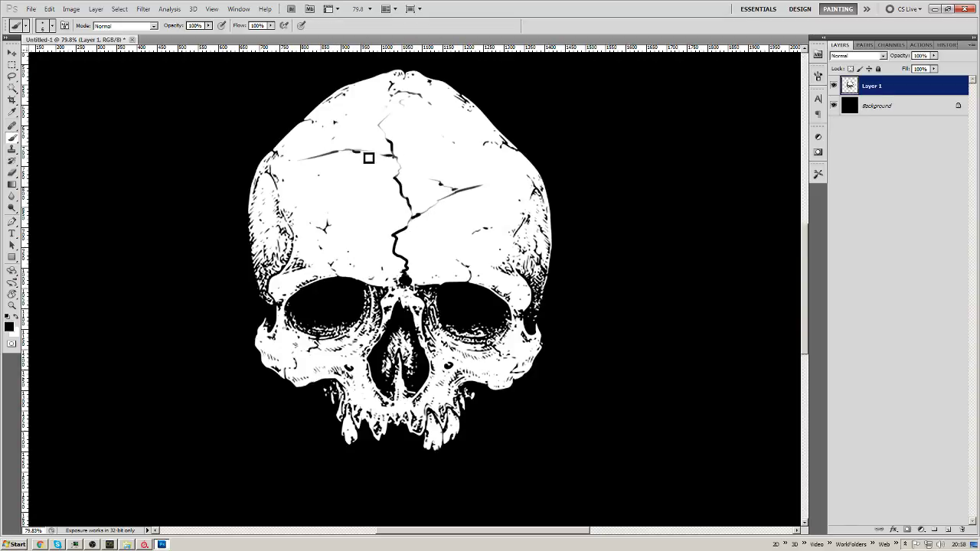
# Apply Levels to the skull layer with the black input at 253.
pyautogui.hotkey('ctrl', 'l')
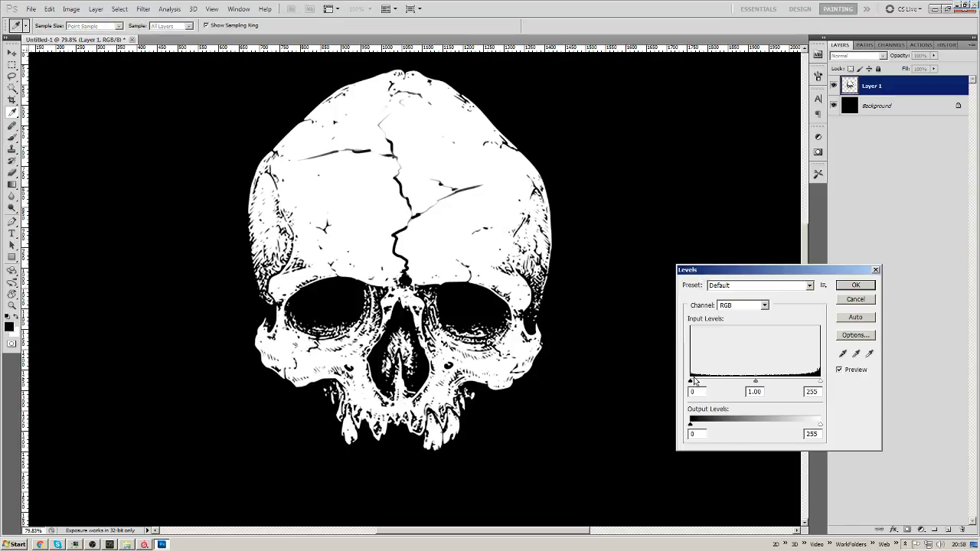
pyautogui.moveTo(692, 381); pyautogui.dragTo(822, 383)
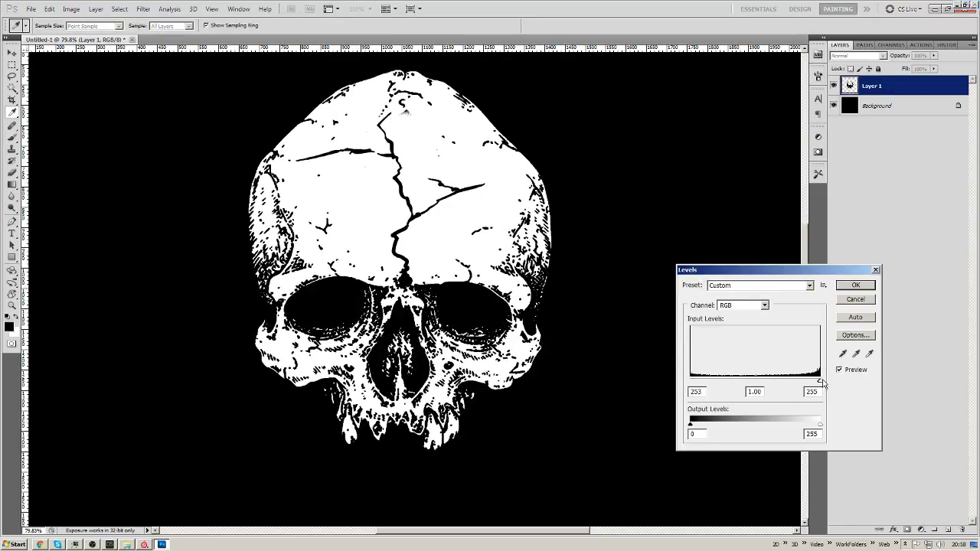
pyautogui.click(856, 285)
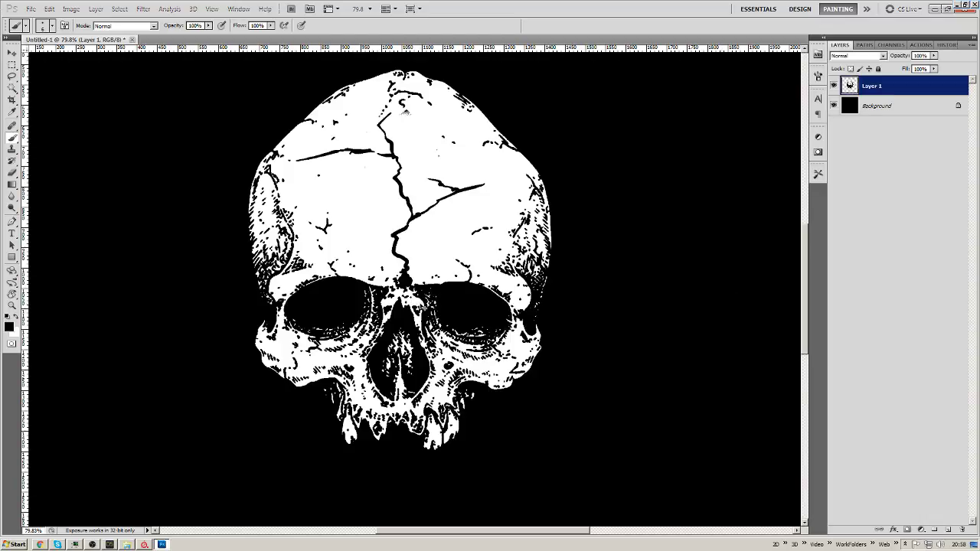
# Scale the skull layer up proportionally until it nearly fills the canvas height.
pyautogui.hotkey('ctrl', '-')
pyautogui.hotkey('ctrl', '-')
pyautogui.hotkey('ctrl', '-')
pyautogui.hotkey('ctrl', '-')
pyautogui.hotkey('ctrl', 't')
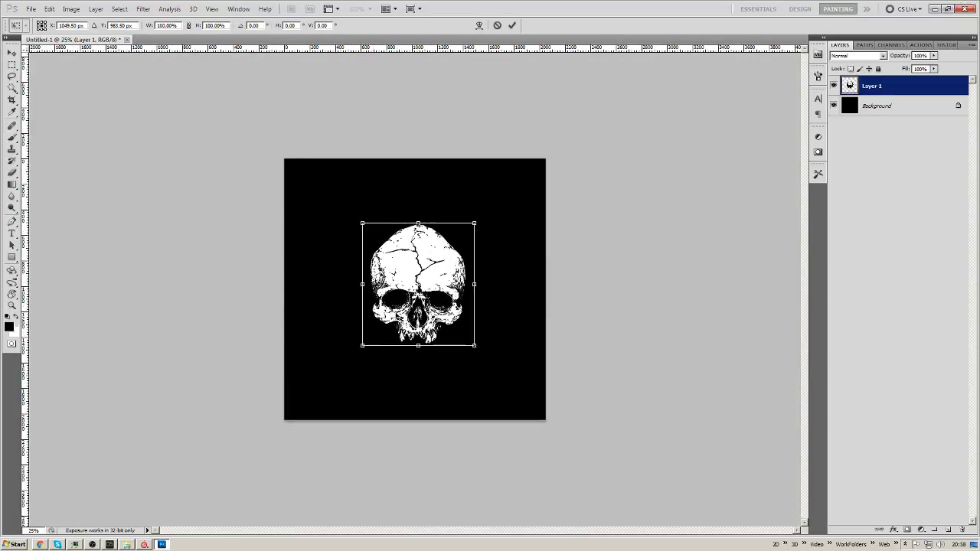
pyautogui.keyDown('shift'); pyautogui.moveTo(367, 342); pyautogui.dragTo(301, 412); pyautogui.keyUp('shift')
pyautogui.keyDown('shift'); pyautogui.moveTo(476, 224); pyautogui.dragTo(533, 183); pyautogui.keyUp('shift')
pyautogui.press('Return')
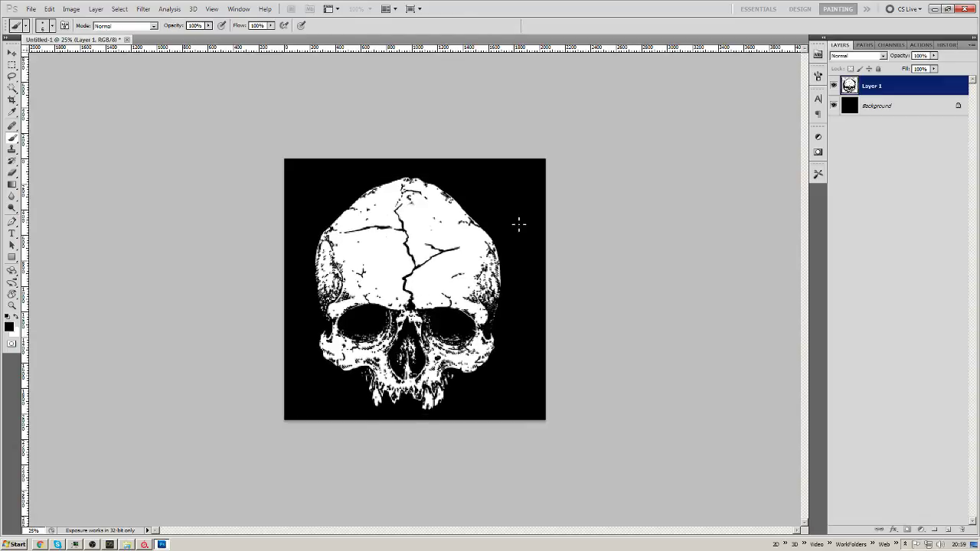
# Switch the painting colour to white, undo the trial stroke beside the jaw and choose the 55 px hard round brush tip.
pyautogui.keyDown('ctrl'); pyautogui.click(407, 379); pyautogui.keyUp('ctrl')
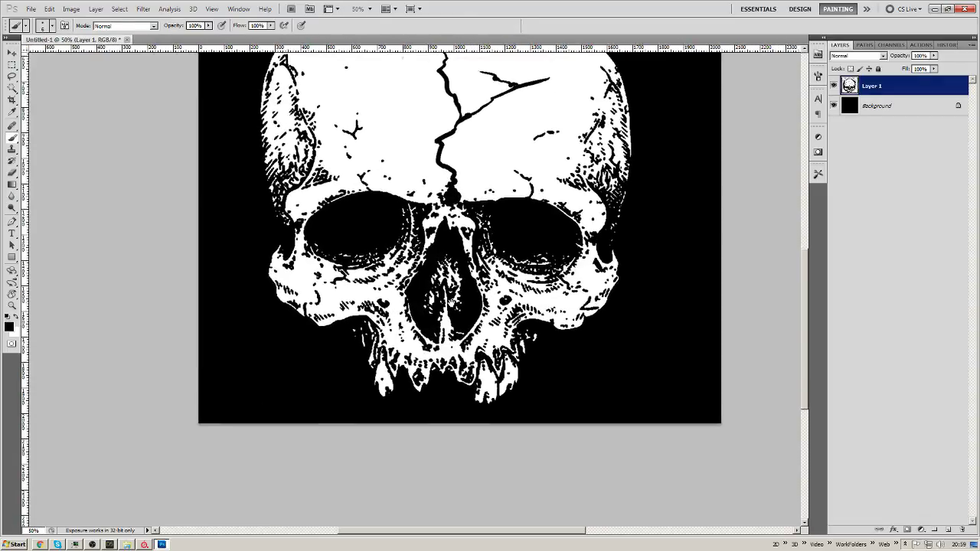
pyautogui.keyDown('ctrl'); pyautogui.click(449, 348); pyautogui.keyUp('ctrl')
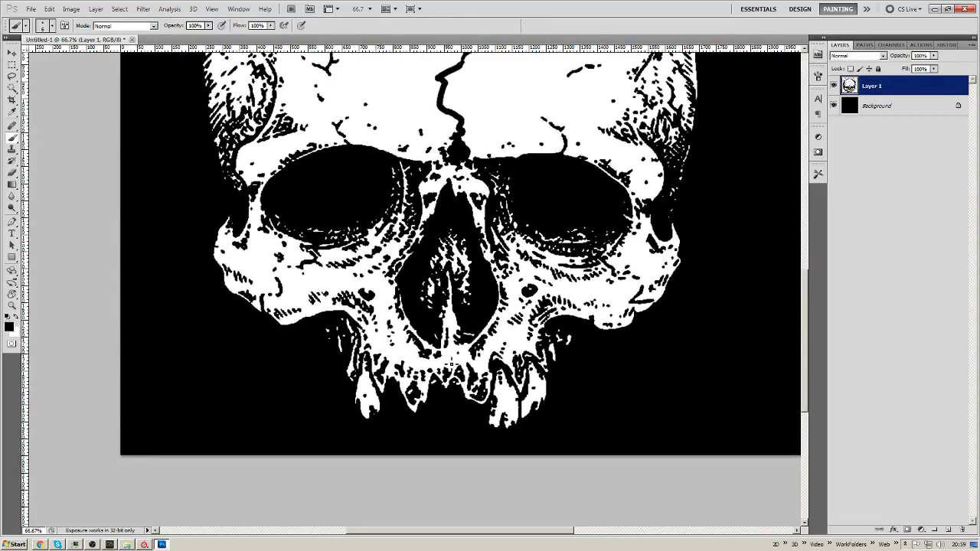
pyautogui.press('x')
pyautogui.moveTo(384, 408); pyautogui.dragTo(380, 406)
pyautogui.moveTo(268, 355)
pyautogui.mouseDown()
pyautogui.moveTo(284, 375)
pyautogui.moveTo(282, 402)
pyautogui.mouseUp()
pyautogui.hotkey('ctrl', 'z')
pyautogui.rightClick(580, 203)
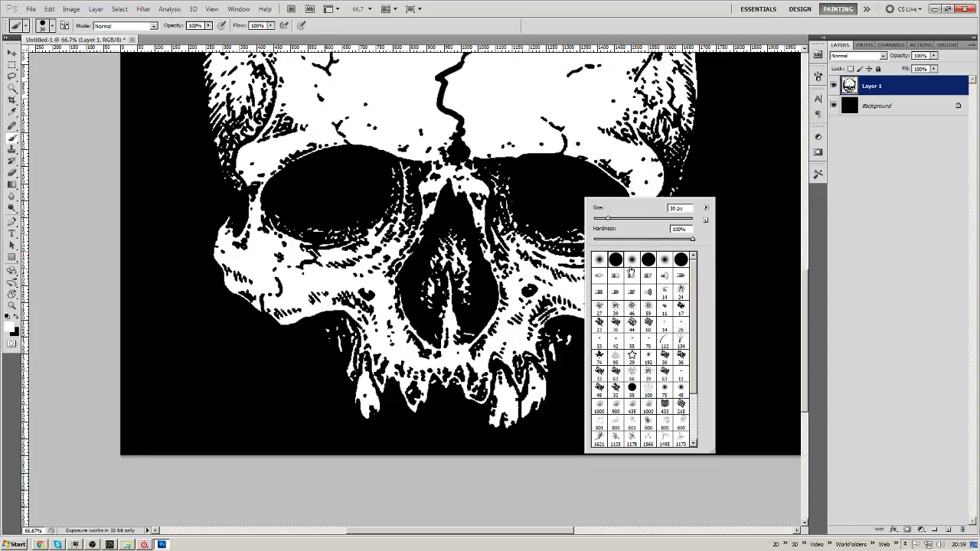
pyautogui.click(632, 387)
pyautogui.press('Return')
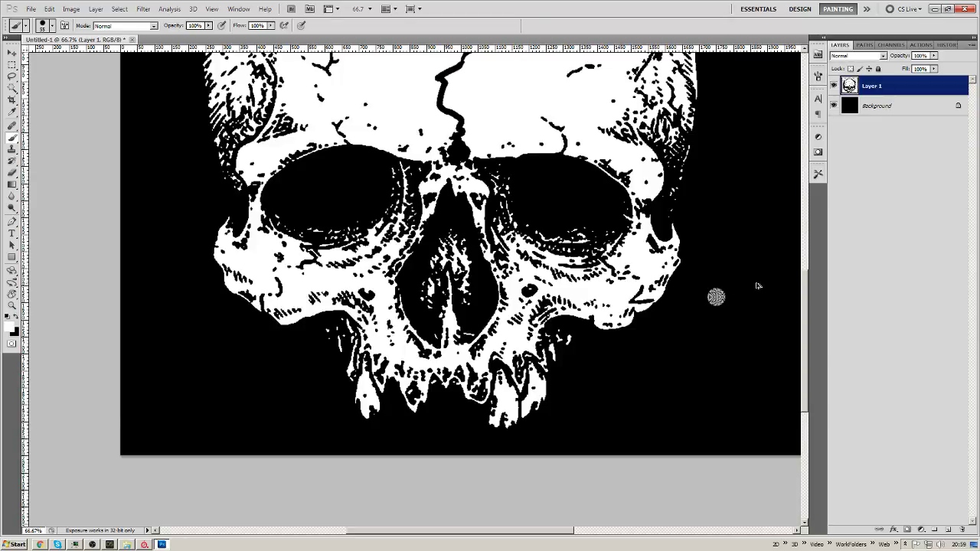
# Try white test strokes on the black area beside the right cheekbone and undo them.
pyautogui.rightClick(717, 277)
pyautogui.click(744, 242)
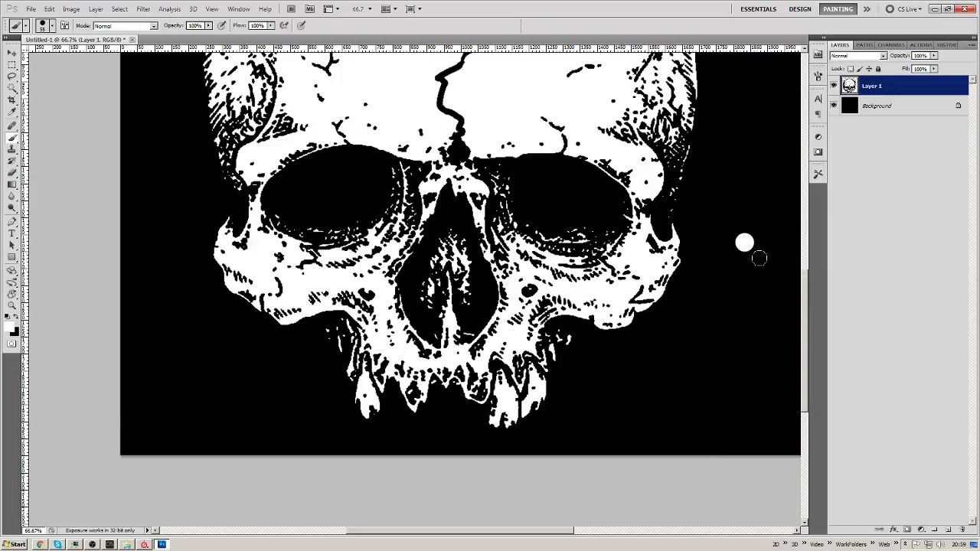
pyautogui.moveTo(746, 245)
pyautogui.mouseDown()
pyautogui.moveTo(732, 284)
pyautogui.moveTo(740, 313)
pyautogui.moveTo(733, 290)
pyautogui.mouseUp()
pyautogui.hotkey('ctrl', 'z')
pyautogui.hotkey('ctrl', 'z')
pyautogui.hotkey('ctrl', 'alt', 'z')
pyautogui.moveTo(722, 204)
pyautogui.mouseDown()
pyautogui.moveTo(723, 252)
pyautogui.moveTo(647, 360)
pyautogui.mouseUp()
pyautogui.hotkey('ctrl', 'z')
# Paint white teeth into the gaps of the upper tooth row with a 40 px brush, lengthening the short ones.
pyautogui.moveTo(374, 396)
pyautogui.mouseDown()
pyautogui.moveTo(379, 408)
pyautogui.moveTo(395, 397)
pyautogui.moveTo(391, 379)
pyautogui.mouseUp()
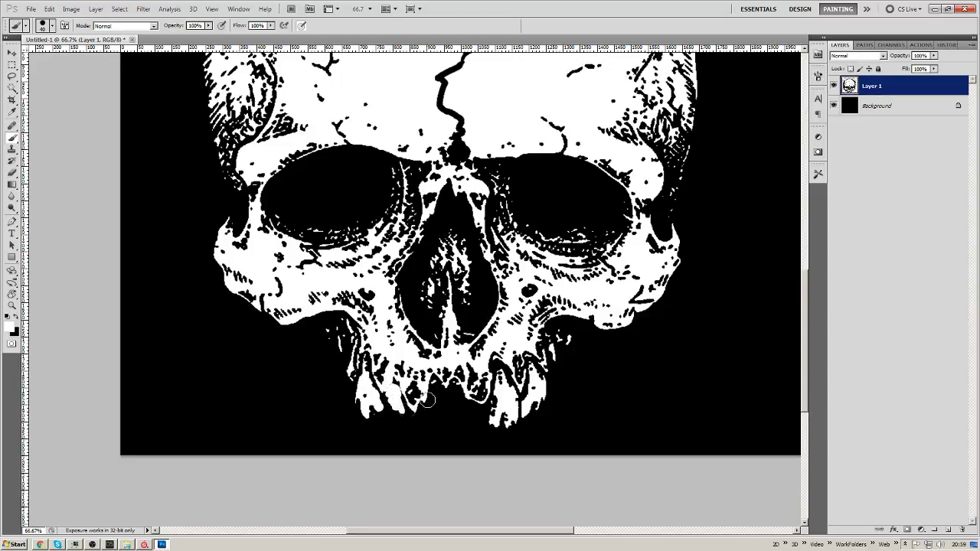
pyautogui.press('x')
pyautogui.press('x')
pyautogui.moveTo(435, 396)
pyautogui.mouseDown()
pyautogui.moveTo(458, 404)
pyautogui.moveTo(446, 366)
pyautogui.mouseUp()
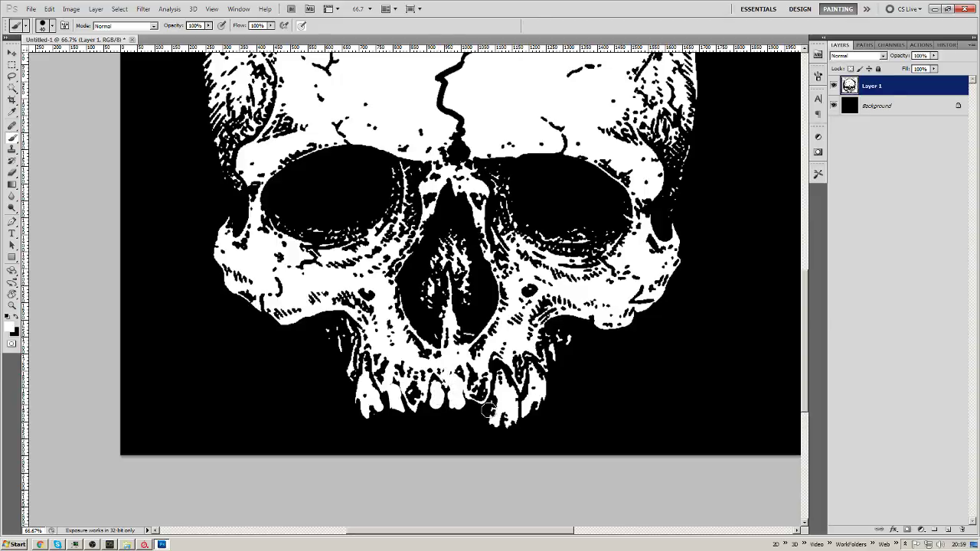
pyautogui.moveTo(472, 408)
pyautogui.mouseDown()
pyautogui.moveTo(479, 395)
pyautogui.moveTo(496, 396)
pyautogui.moveTo(474, 411)
pyautogui.mouseUp()
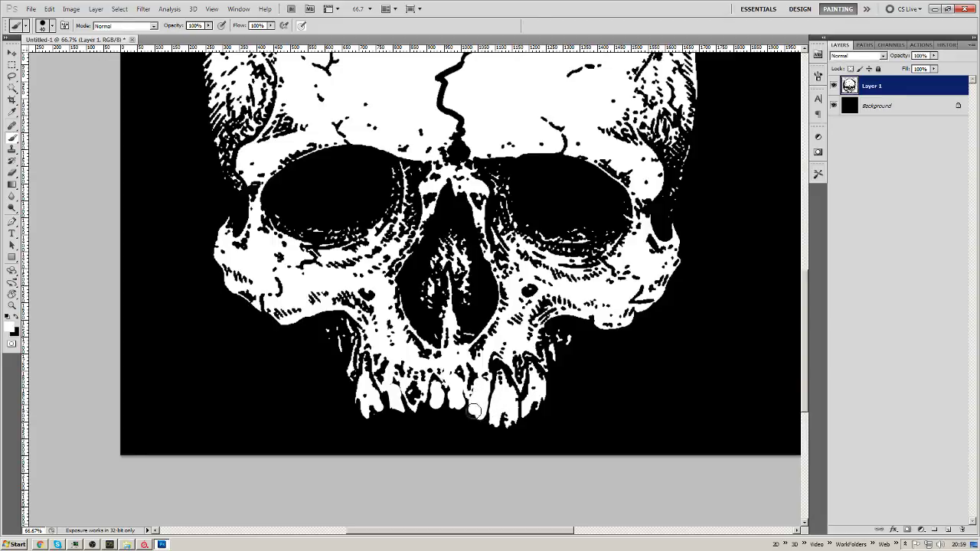
pyautogui.moveTo(391, 399)
pyautogui.mouseDown()
pyautogui.moveTo(350, 375)
pyautogui.moveTo(354, 349)
pyautogui.mouseUp()
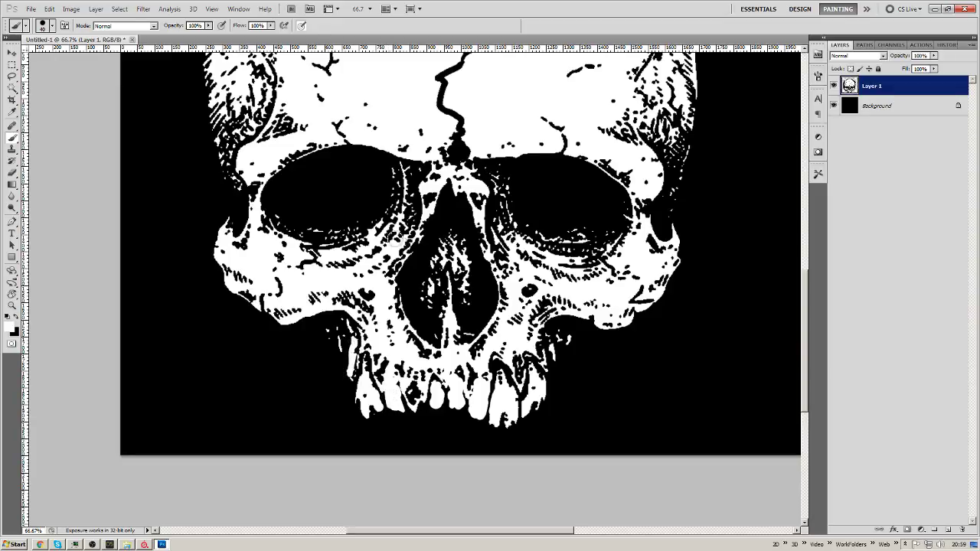
# Redraw the creases beneath both eye sockets with curved black strokes, cleaning up the hatching under the left socket in white.
pyautogui.moveTo(394, 256)
pyautogui.mouseDown()
pyautogui.moveTo(387, 279)
pyautogui.moveTo(372, 267)
pyautogui.moveTo(350, 285)
pyautogui.moveTo(377, 258)
pyautogui.moveTo(391, 272)
pyautogui.moveTo(352, 303)
pyautogui.mouseUp()
pyautogui.press('x')
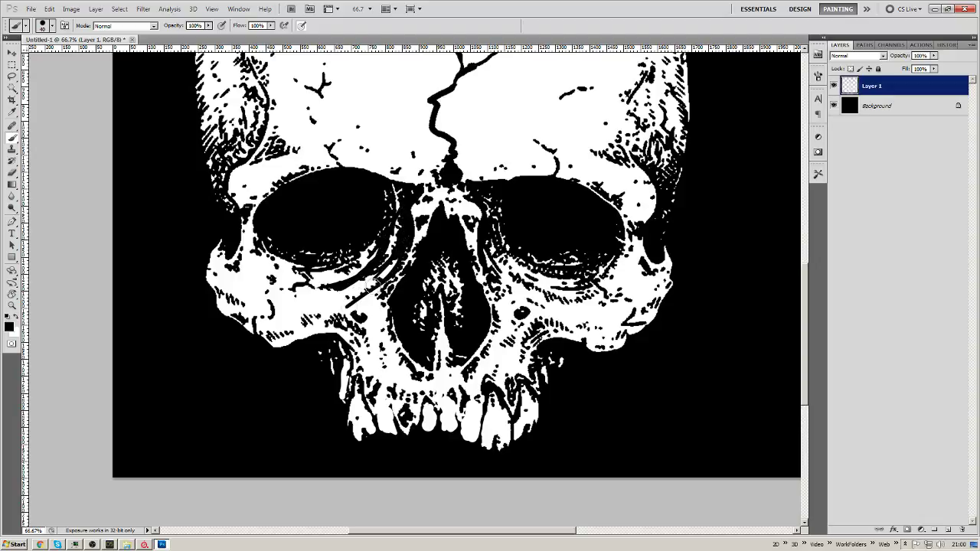
pyautogui.press('x')
pyautogui.moveTo(385, 256); pyautogui.dragTo(354, 297)
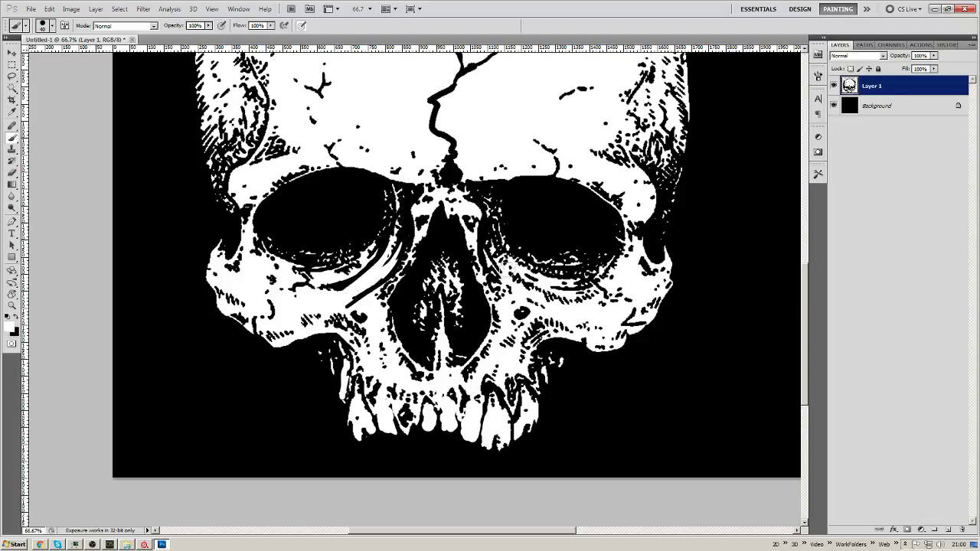
pyautogui.press('x')
pyautogui.moveTo(506, 263)
pyautogui.mouseDown()
pyautogui.moveTo(536, 291)
pyautogui.moveTo(566, 299)
pyautogui.moveTo(613, 277)
pyautogui.mouseUp()
# Draw additional thin black cracks across both sides of the forehead and above the brows.
pyautogui.hotkey('ctrl', '-')
pyautogui.hotkey('ctrl', '-')
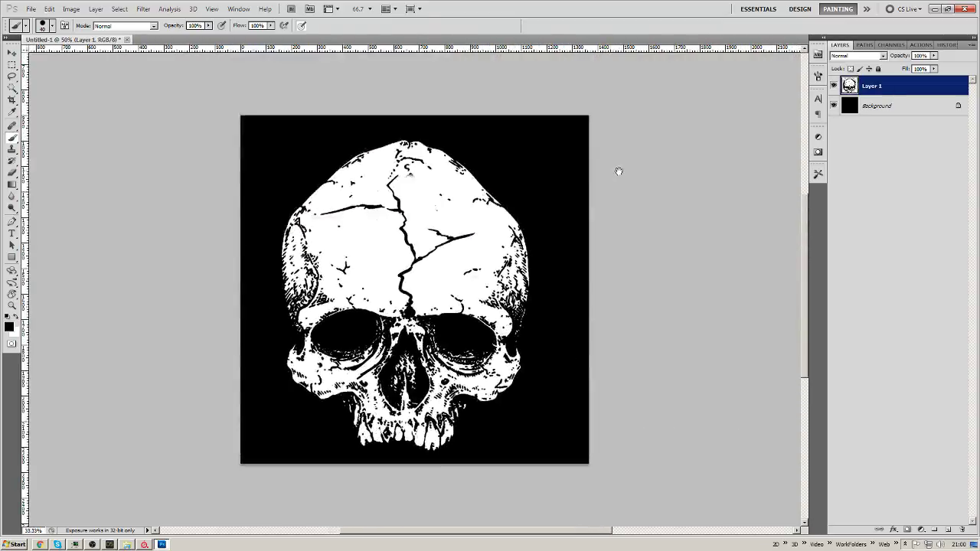
pyautogui.moveTo(327, 240); pyautogui.dragTo(351, 230)
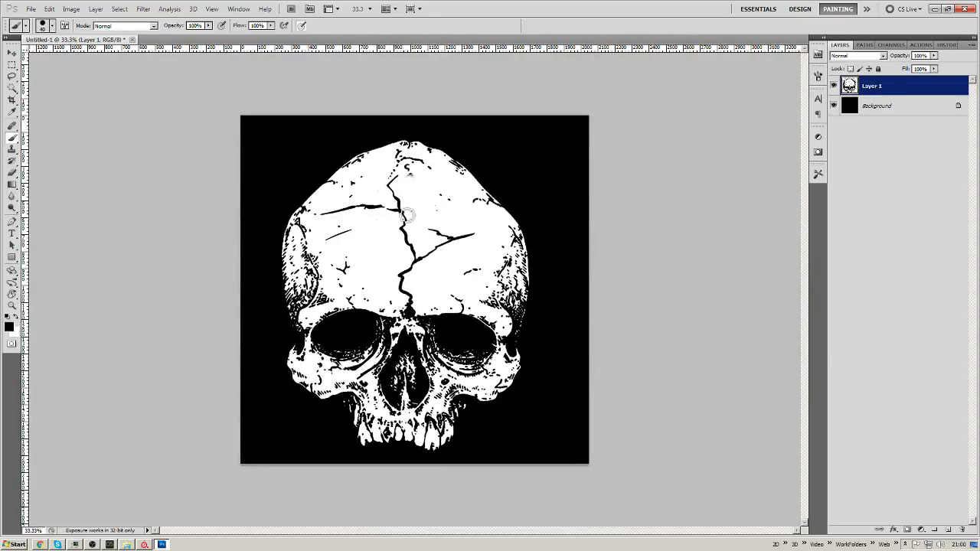
pyautogui.moveTo(404, 211)
pyautogui.mouseDown()
pyautogui.moveTo(451, 206)
pyautogui.moveTo(513, 222)
pyautogui.mouseUp()
pyautogui.moveTo(471, 216); pyautogui.dragTo(440, 175)
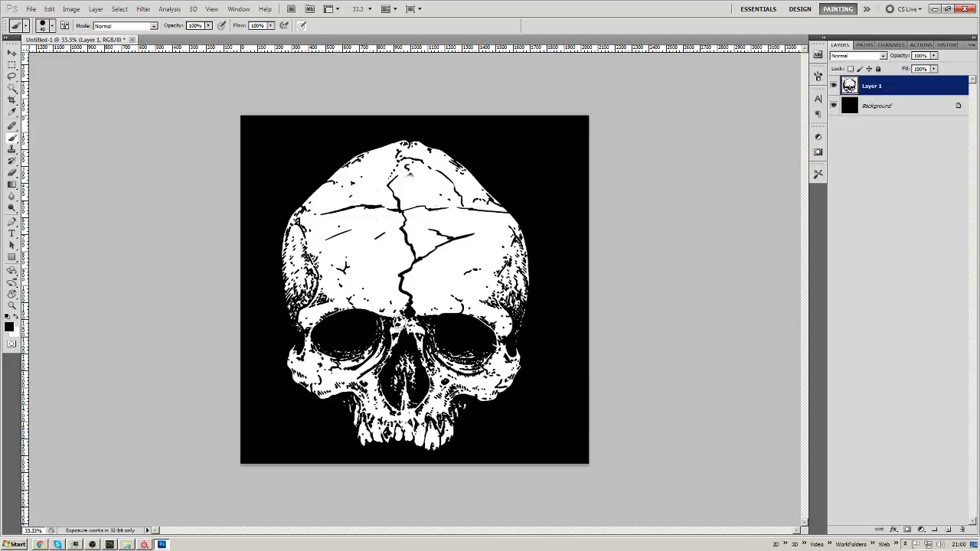
pyautogui.moveTo(390, 298)
pyautogui.mouseDown()
pyautogui.moveTo(424, 320)
pyautogui.moveTo(416, 317)
pyautogui.moveTo(424, 300)
pyautogui.moveTo(468, 287)
pyautogui.mouseUp()
# Save a copy of the skull in the alphas folder as JPEG DrawnSkull at maximum quality 12, and remove the skull layer.
pyautogui.hotkey('ctrl', 's')
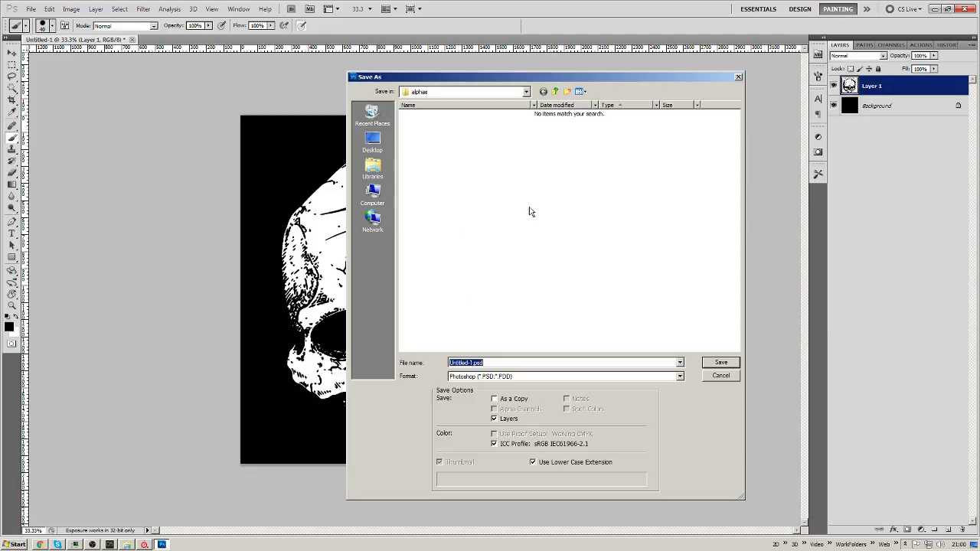
pyautogui.press('Tab')
pyautogui.press('j')
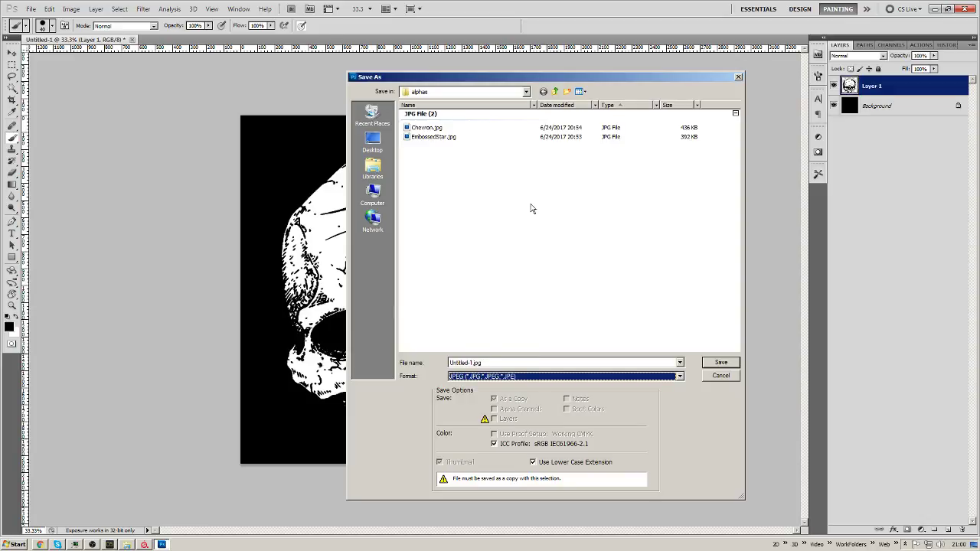
pyautogui.hotkey('shift', 'Tab')
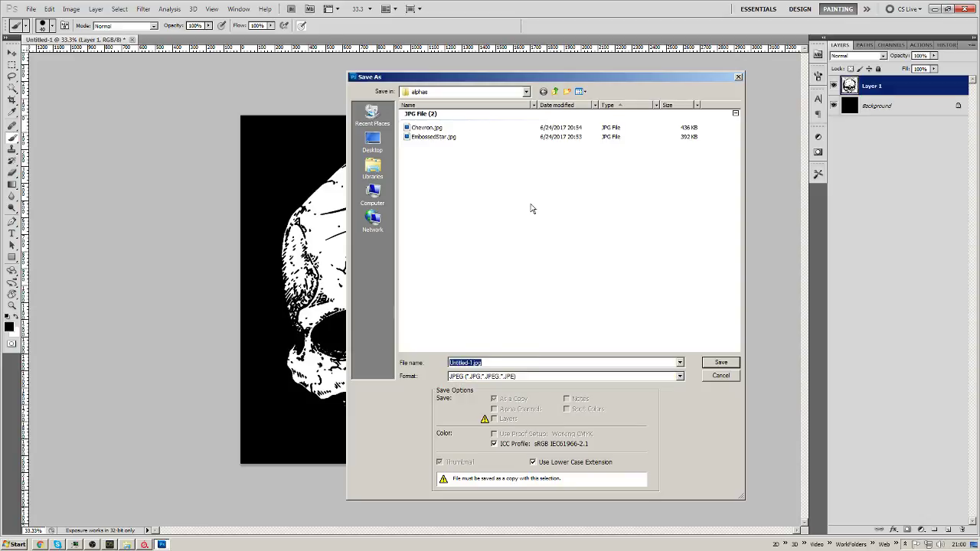
pyautogui.write('DrawnSkull')
pyautogui.press('Return')
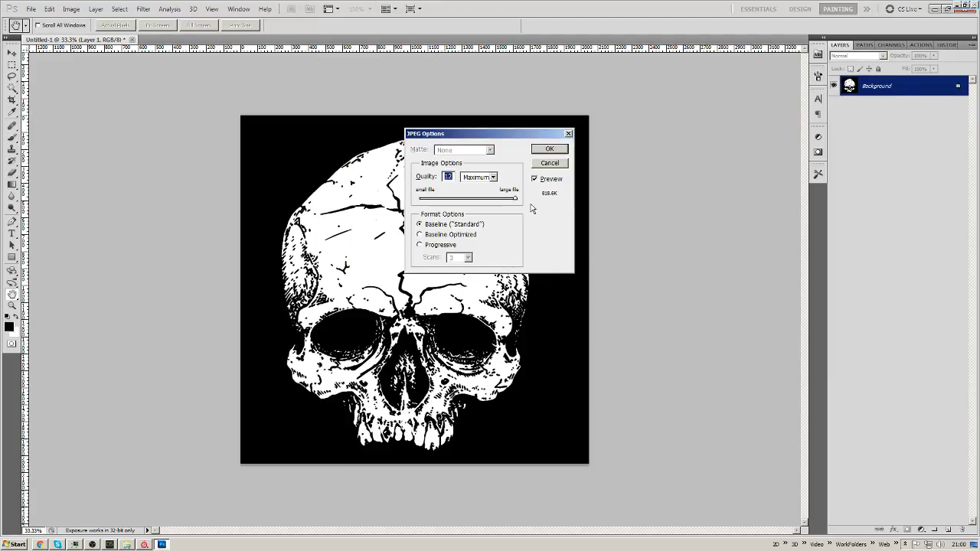
pyautogui.press('Return')
pyautogui.hotkey('ctrl', 'alt', 'z')
pyautogui.hotkey('ctrl', 'alt', 'z')
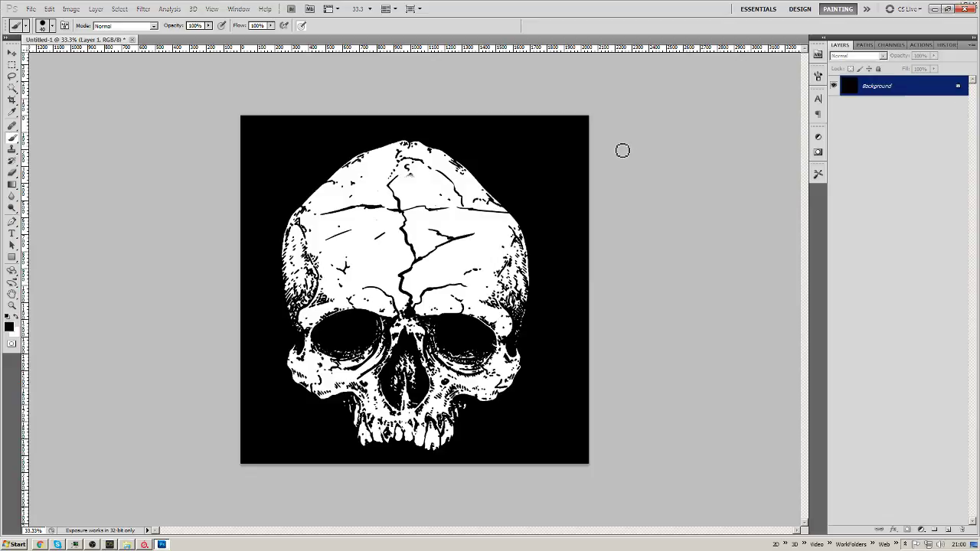
# Switch to Chrome, close the tribal skull image page and search Google Images for "military symbols".
pyautogui.hotkey('alt', 'Tab')
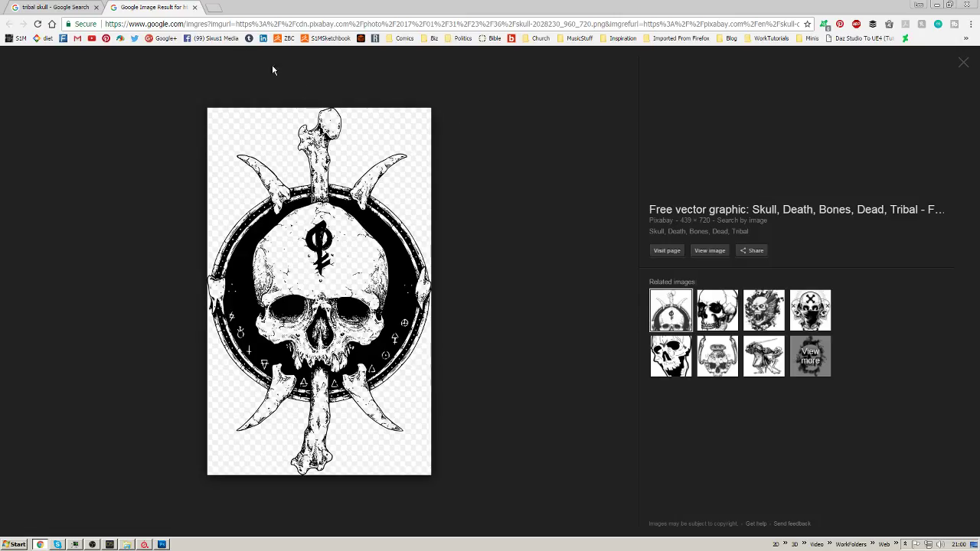
pyautogui.click(194, 7)
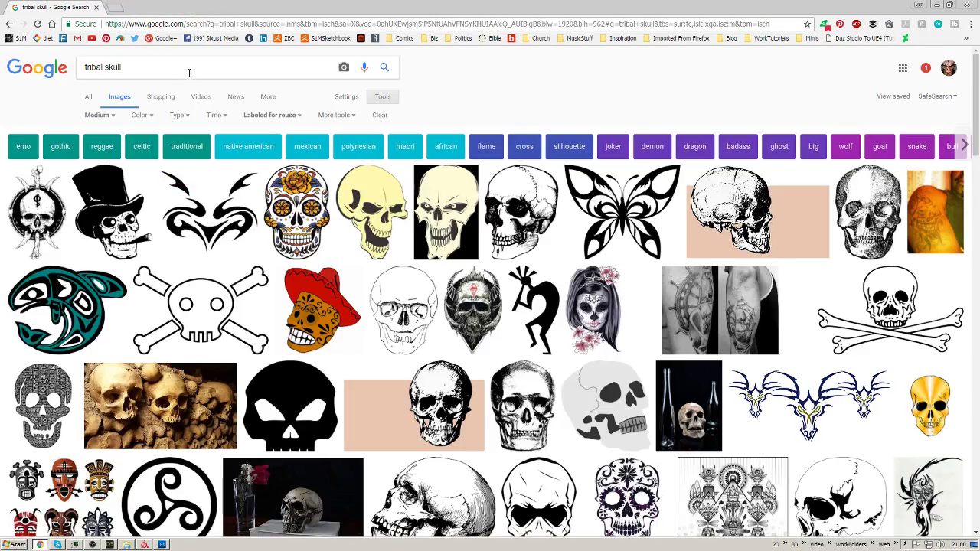
pyautogui.moveTo(188, 72); pyautogui.dragTo(3, 75)
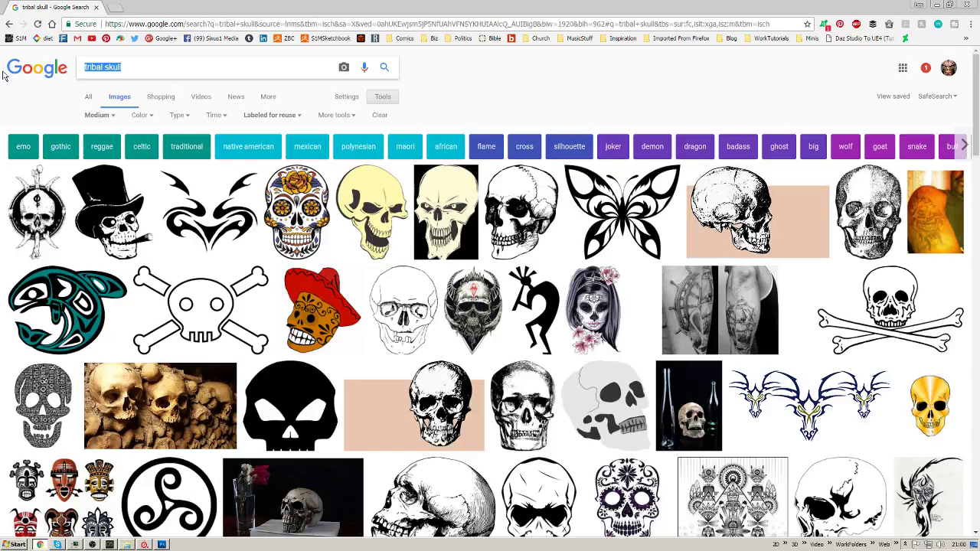
pyautogui.write('military sym')
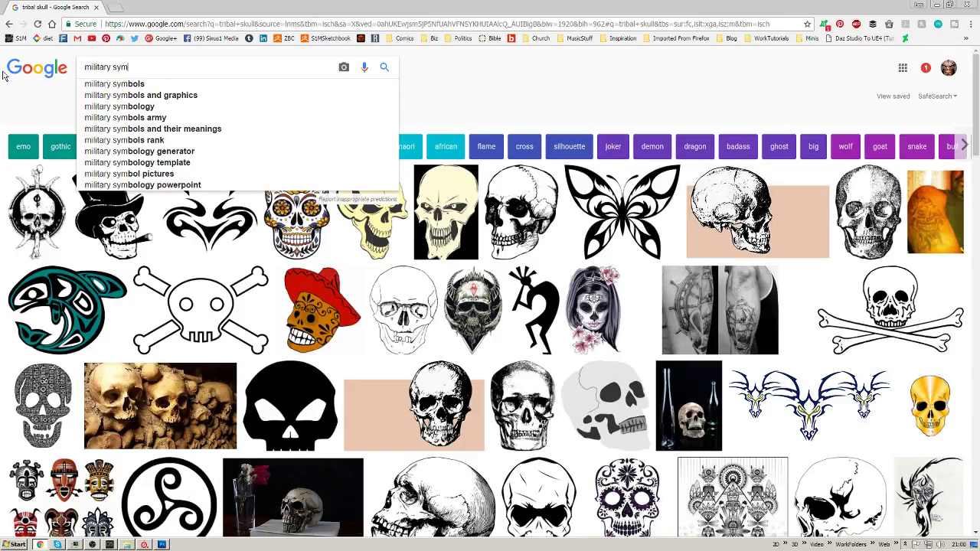
pyautogui.write('bols')
pyautogui.press('Return')
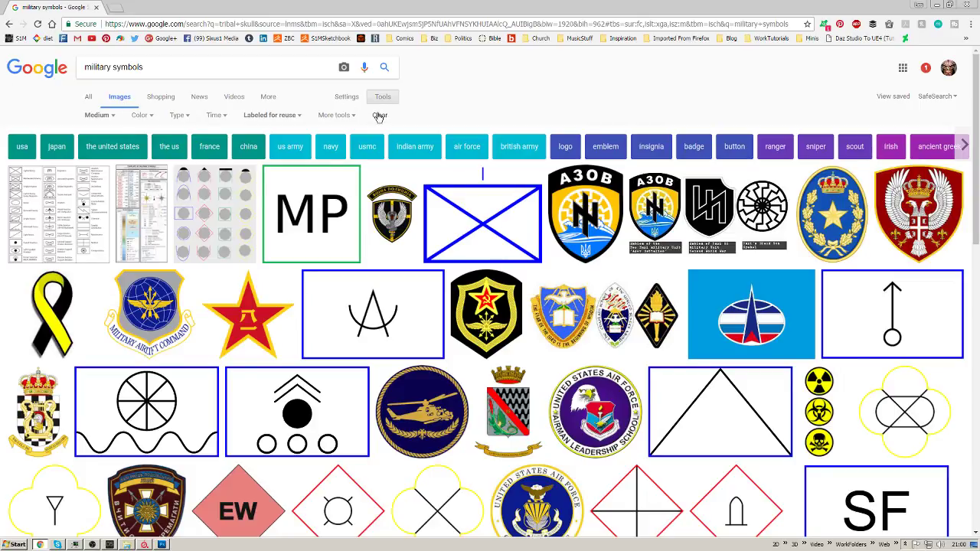
# Remove the size filter from the image results and restrict their type to line drawings.
pyautogui.click(108, 115)
pyautogui.click(102, 133)
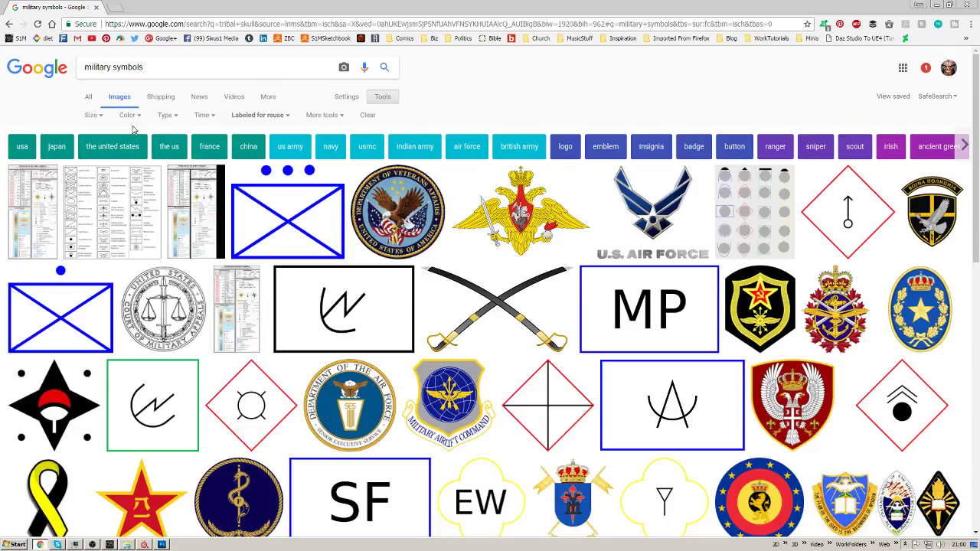
pyautogui.click(175, 116)
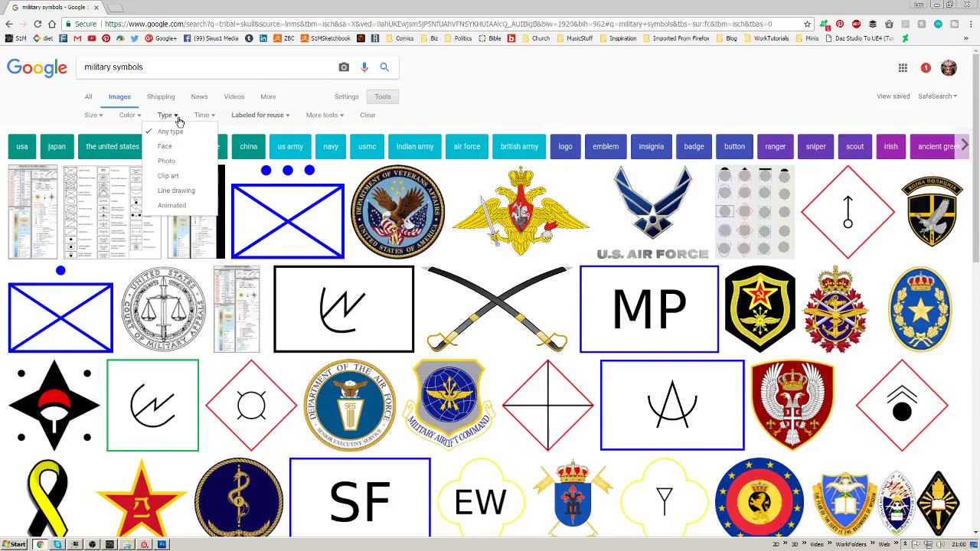
pyautogui.click(175, 191)
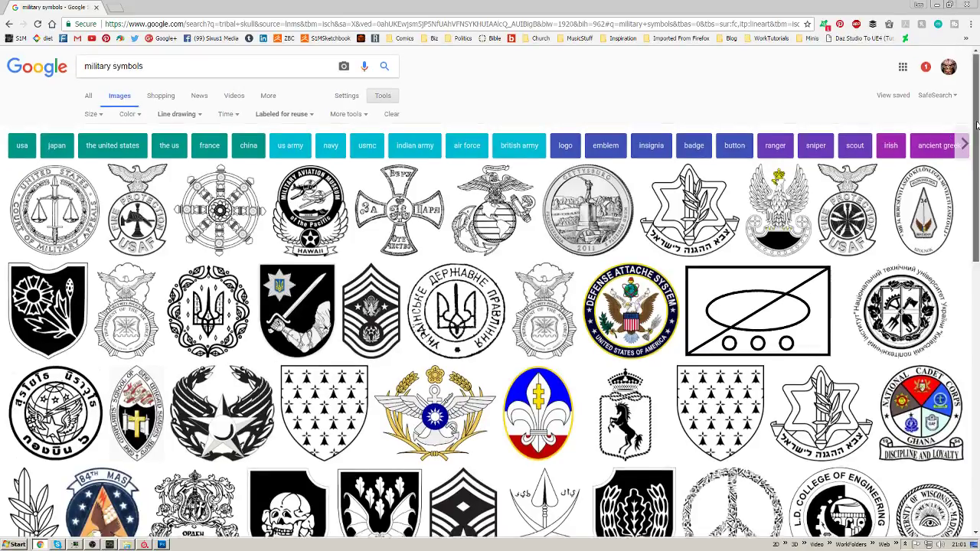
# Open the chevron insignia with diamond and star, the bat-winged shield and the skull shield in separate new tabs.
pyautogui.scroll(-2, 961, 171)
pyautogui.scroll(2, 957, 164)
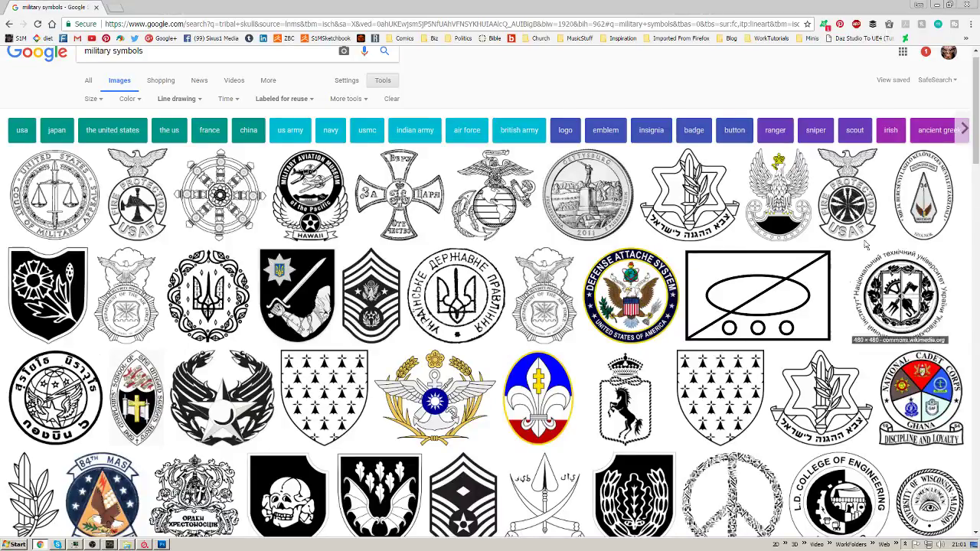
pyautogui.moveTo(976, 138); pyautogui.dragTo(964, 179)
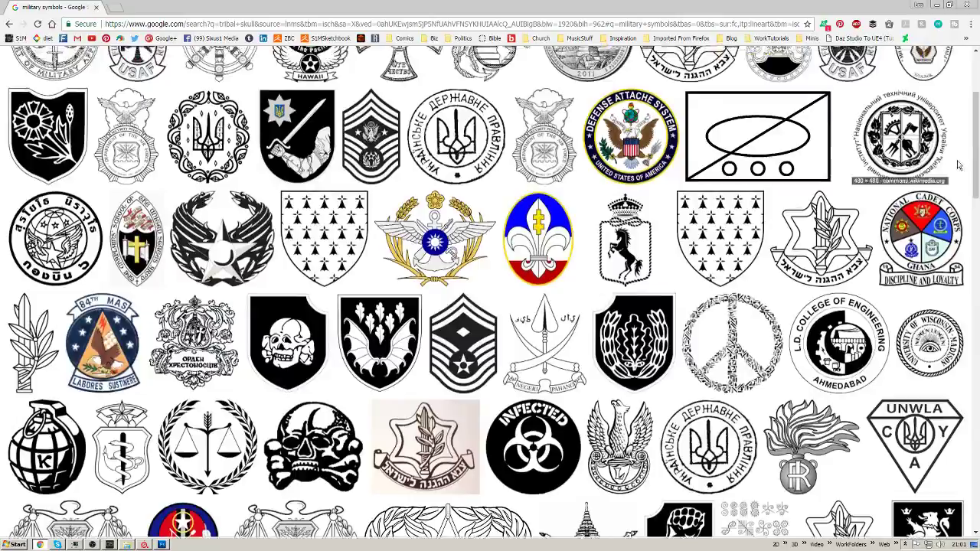
pyautogui.rightClick(461, 337)
pyautogui.click(490, 341)
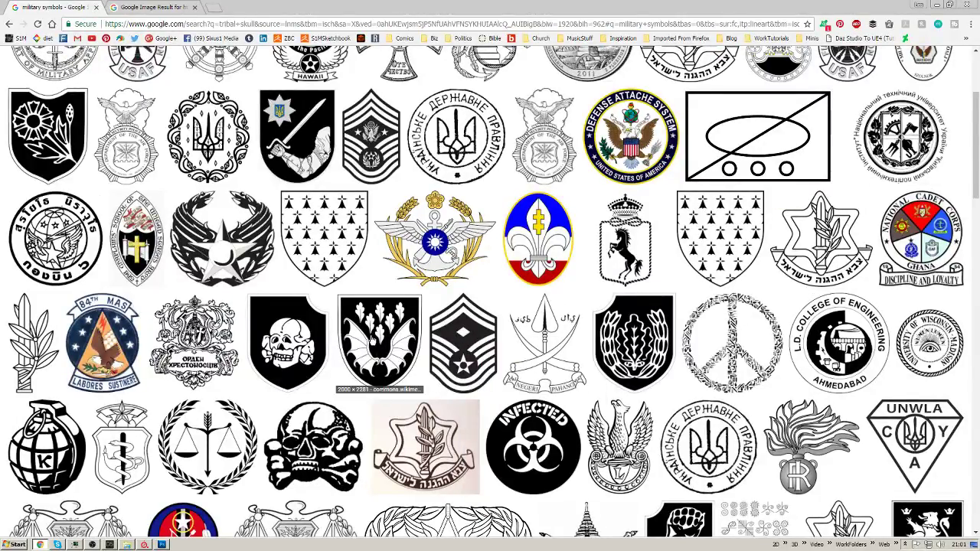
pyautogui.rightClick(373, 328)
pyautogui.click(402, 337)
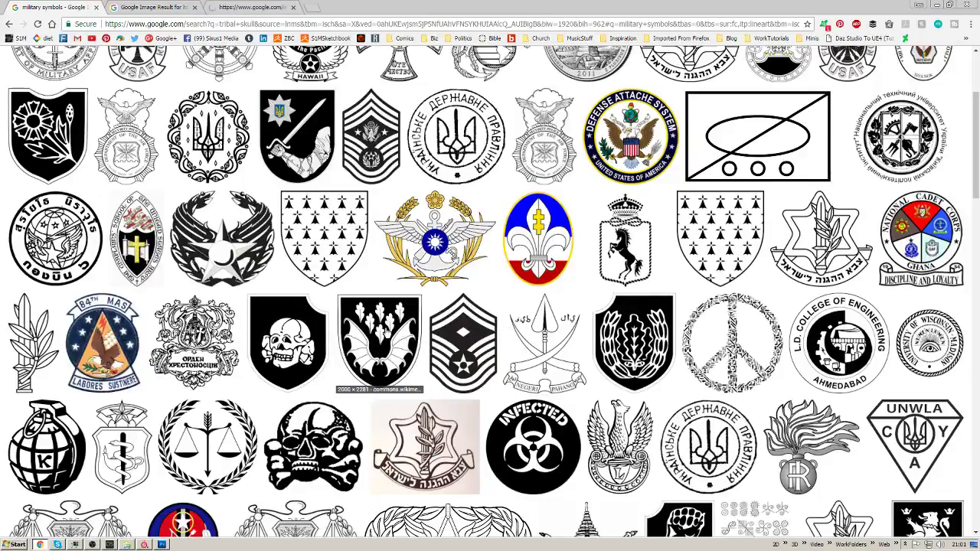
pyautogui.rightClick(287, 331)
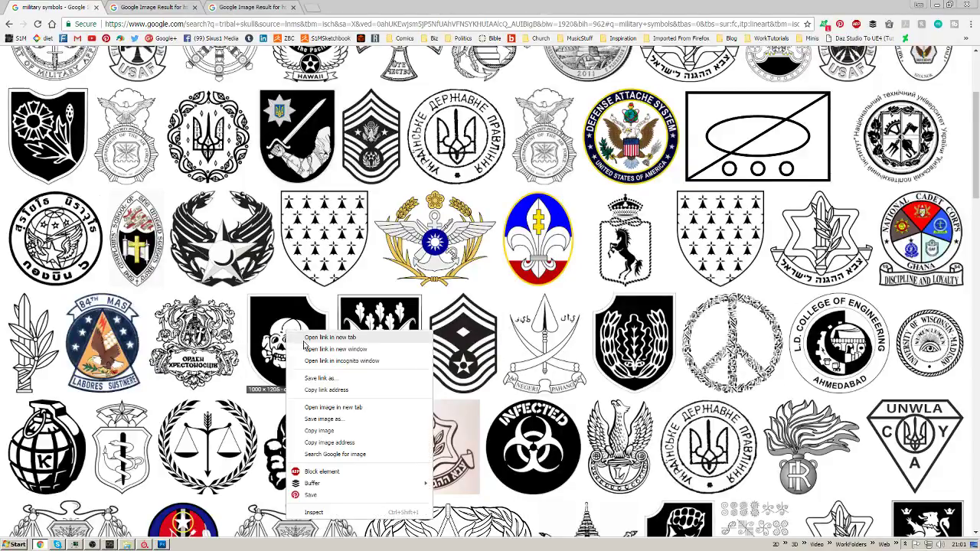
pyautogui.click(308, 338)
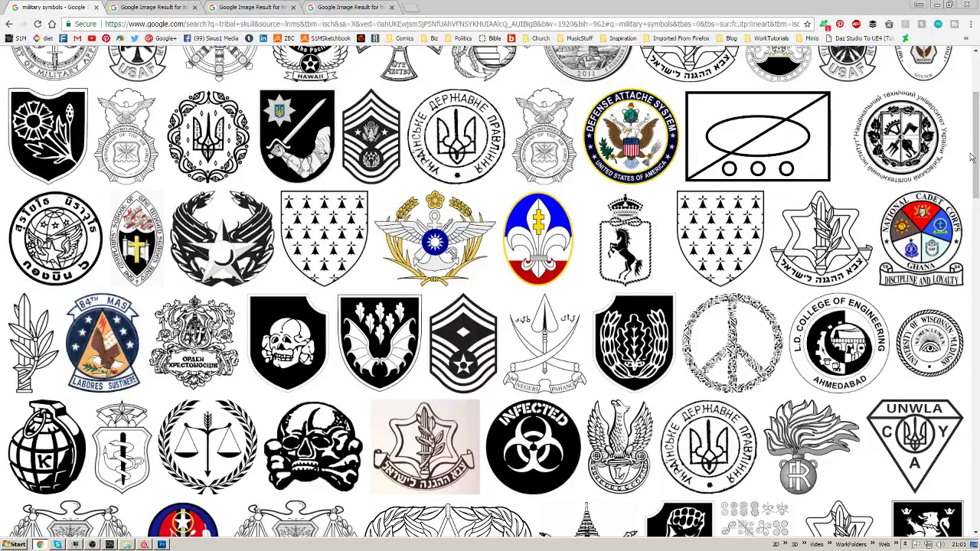
# Open the rampant lion shield and the wreathed badge with wings and gear in separate new tabs.
pyautogui.scroll(3, 971, 158)
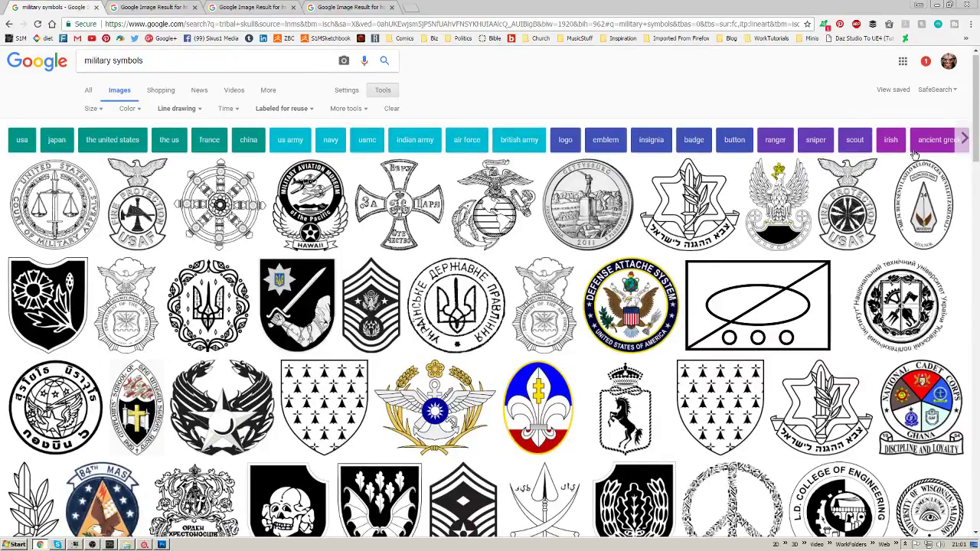
pyautogui.scroll(-5, 942, 151)
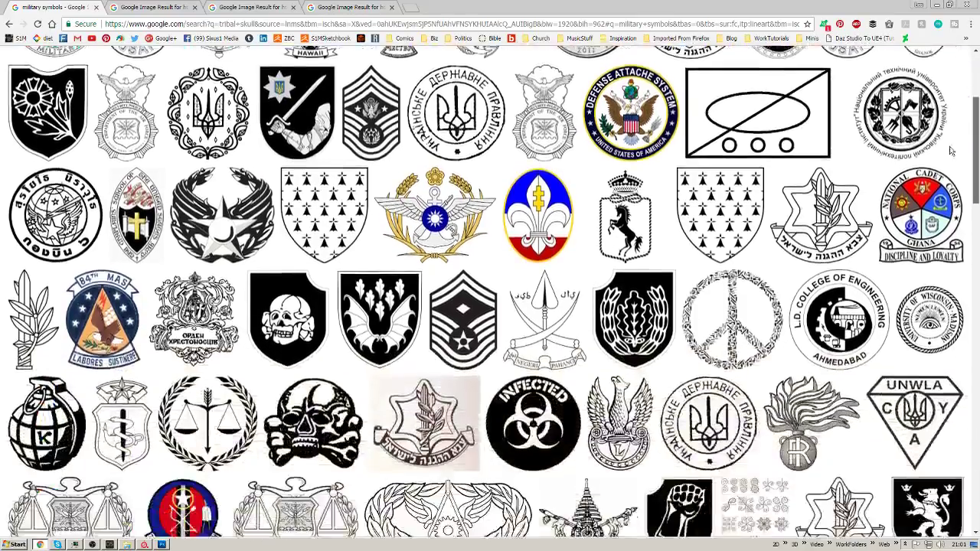
pyautogui.scroll(-2, 943, 202)
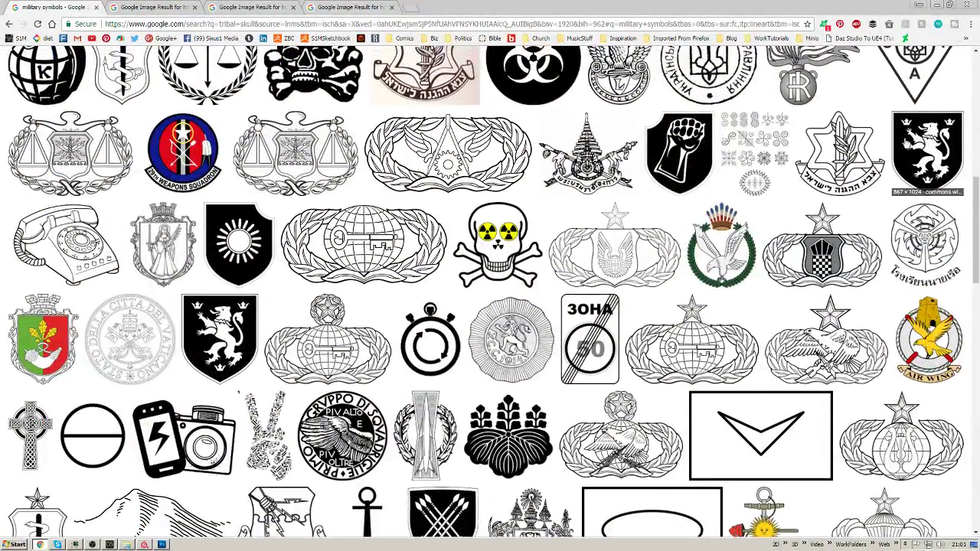
pyautogui.rightClick(928, 139)
pyautogui.click(919, 146)
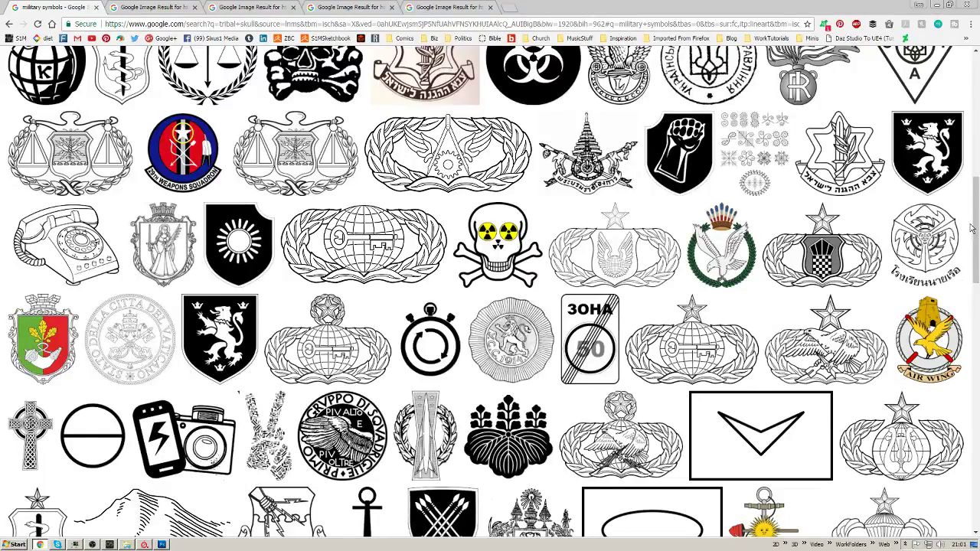
pyautogui.moveTo(971, 229); pyautogui.dragTo(971, 234)
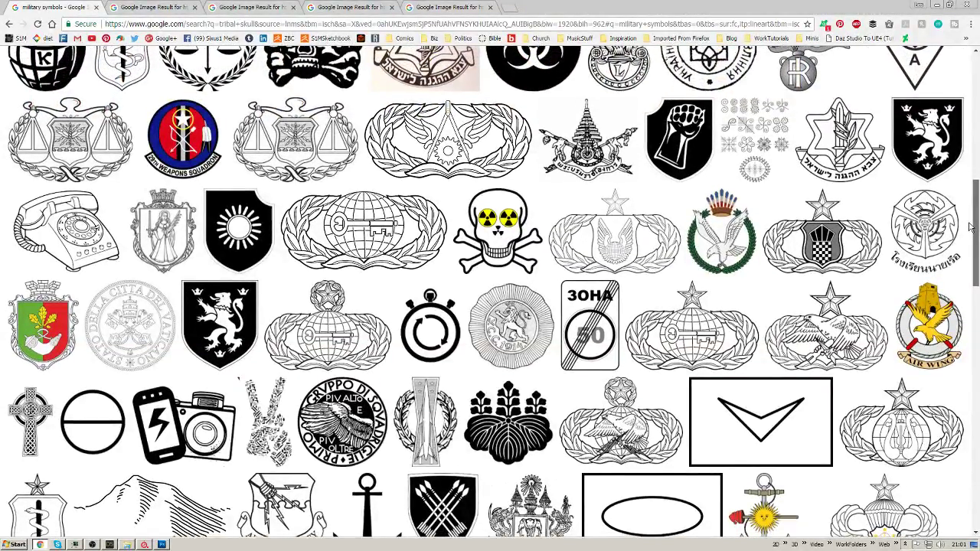
pyautogui.scroll(1, 967, 238)
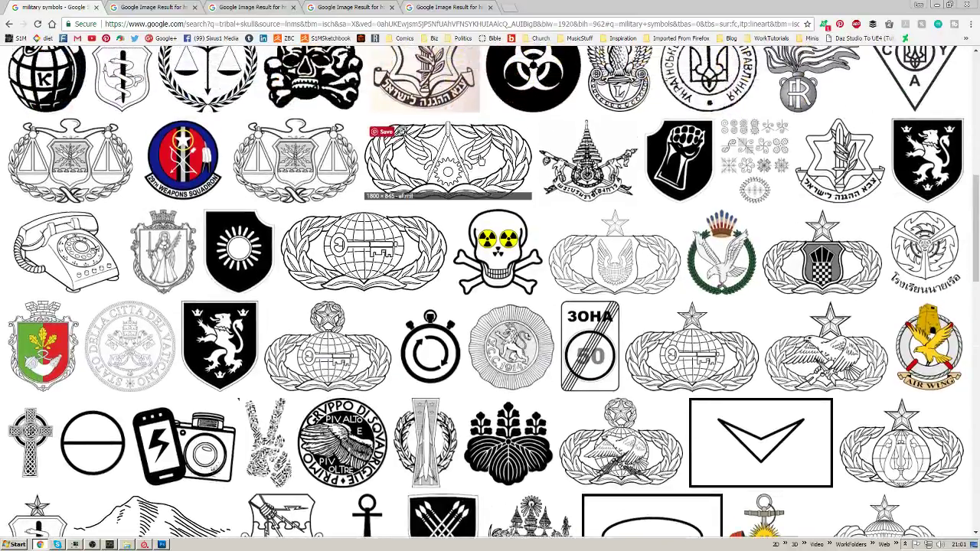
pyautogui.rightClick(458, 125)
pyautogui.click(502, 138)
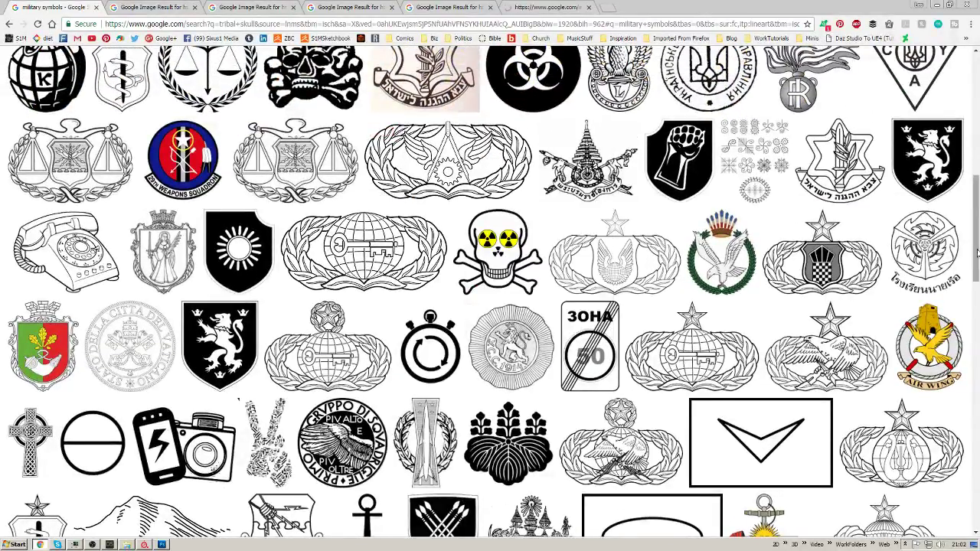
# Look through the remaining line-drawing results for further symbols suitable as alphas.
pyautogui.scroll(-4, 957, 307)
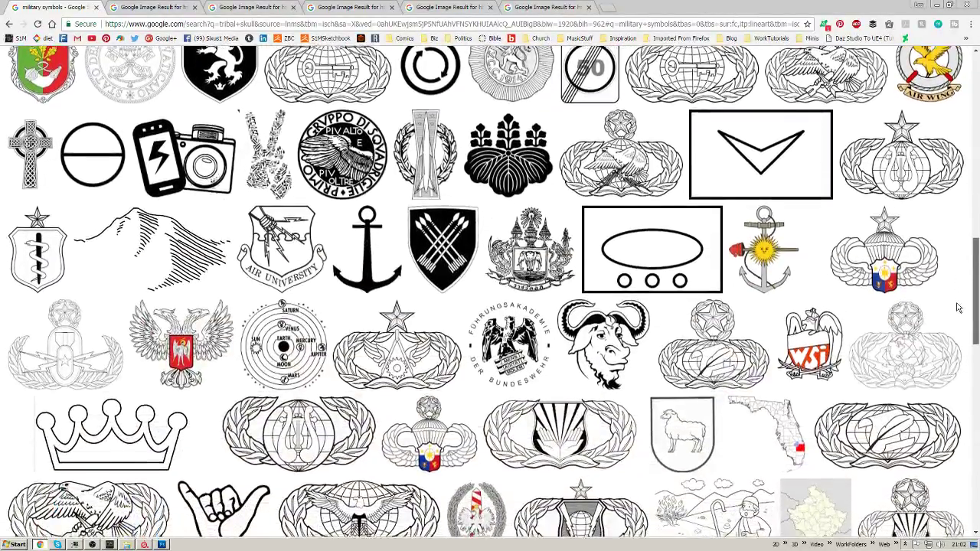
pyautogui.scroll(-5, 957, 308)
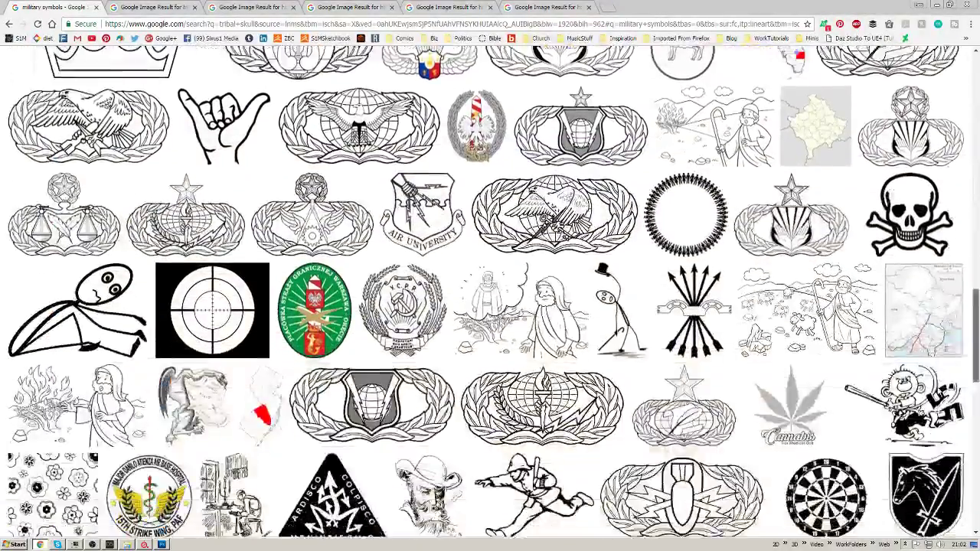
pyautogui.scroll(-3, 957, 308)
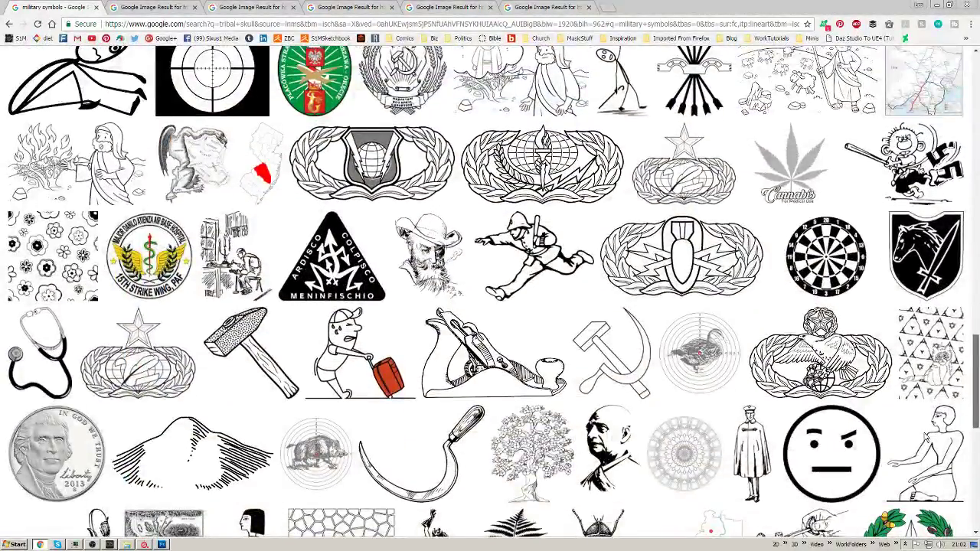
pyautogui.scroll(-4, 957, 308)
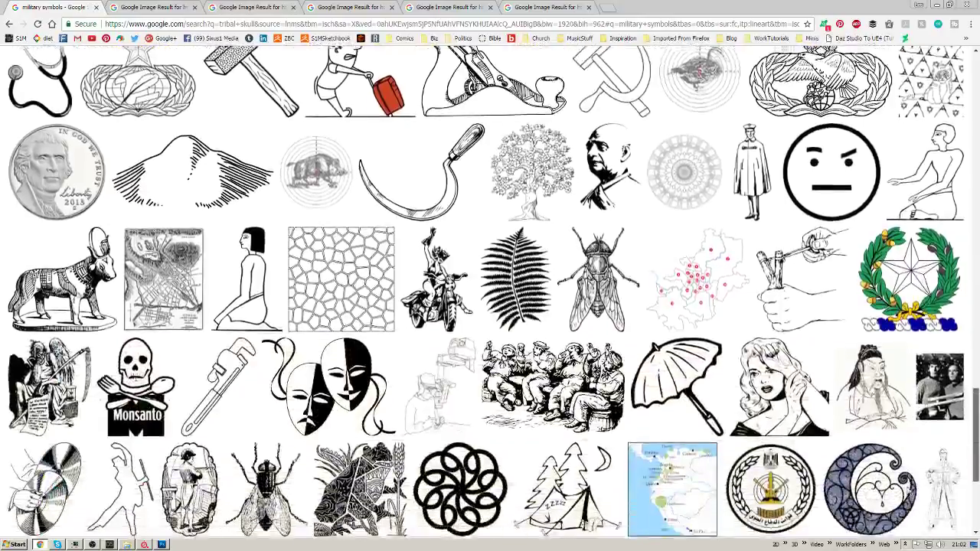
pyautogui.scroll(-3, 906, 528)
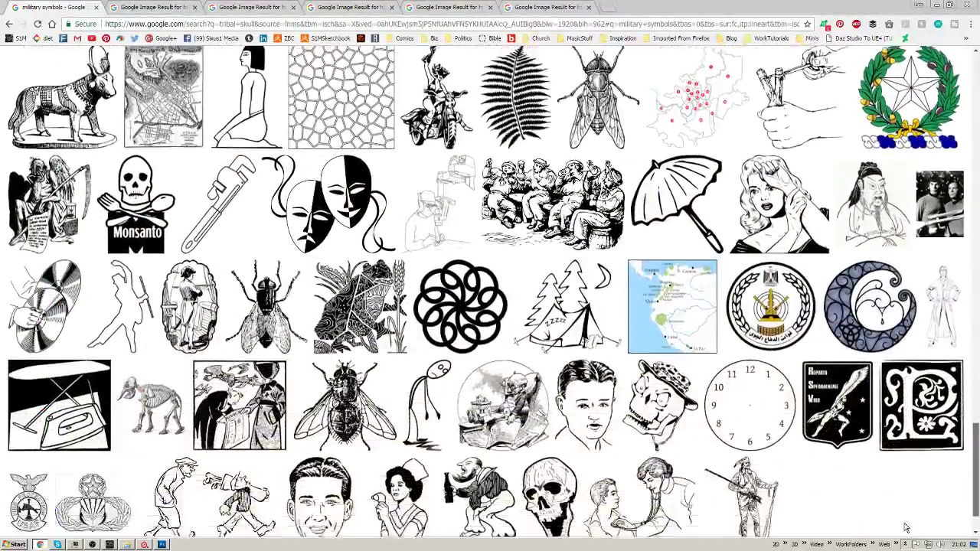
pyautogui.scroll(-2, 906, 528)
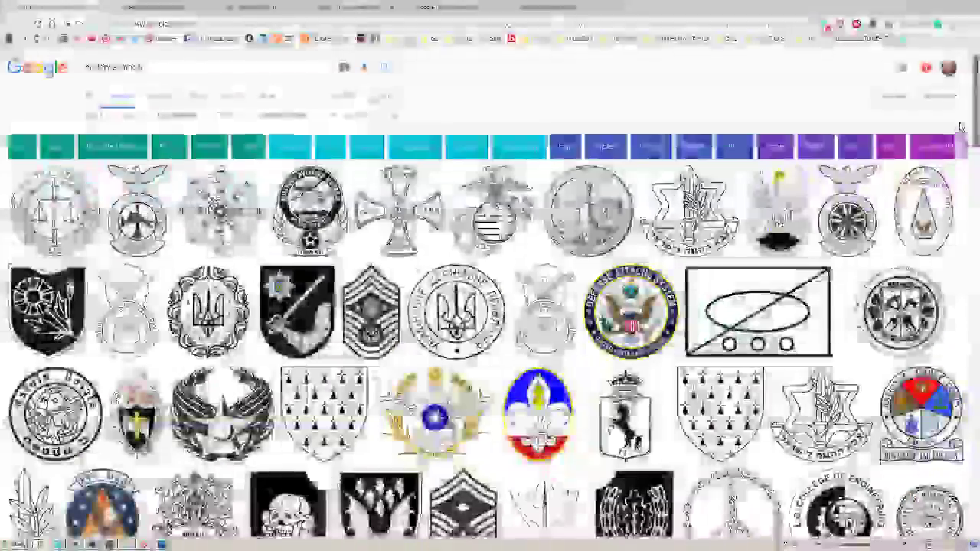
# Copy the chevron insignia image from its opened result page and switch to Photoshop.
pyautogui.click(157, 7)
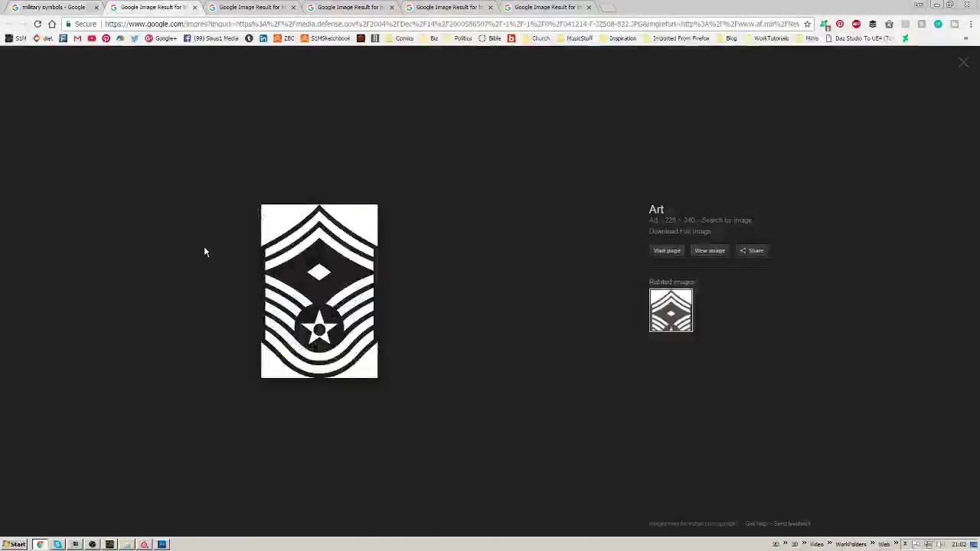
pyautogui.rightClick(337, 278)
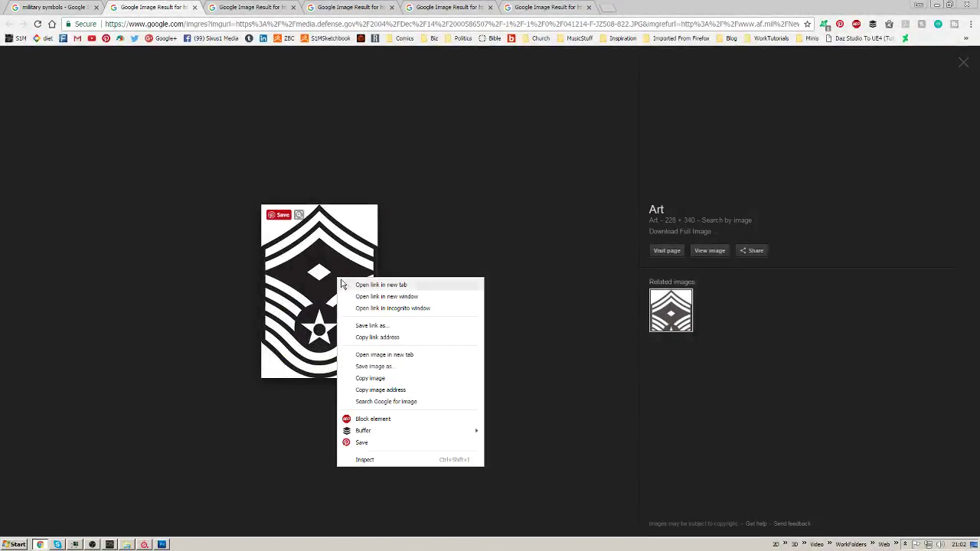
pyautogui.click(383, 379)
pyautogui.hotkey('alt', 'Tab')
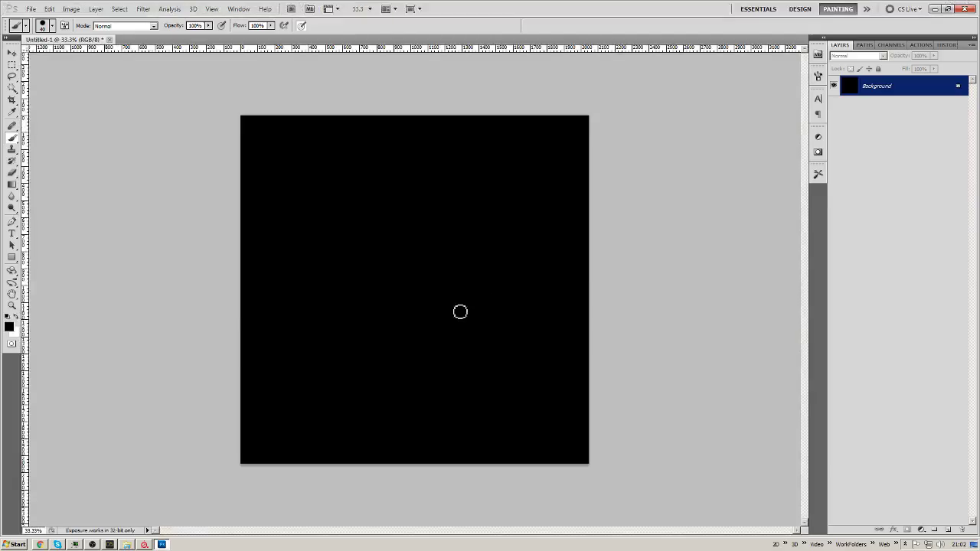
# Paste the chevron insignia into the black document, scale it proportionally to nearly the canvas height, and centre it.
pyautogui.hotkey('ctrl', 'v')
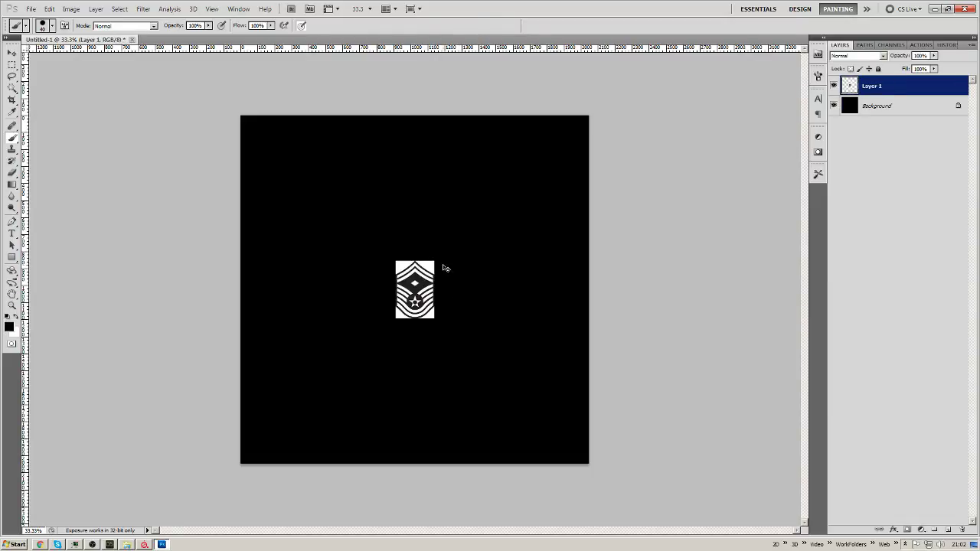
pyautogui.hotkey('ctrl', 't')
pyautogui.keyDown('shift'); pyautogui.moveTo(434, 261); pyautogui.dragTo(531, 115); pyautogui.keyUp('shift')
pyautogui.moveTo(395, 319)
pyautogui.keyDown('shift'); pyautogui.mouseDown()
pyautogui.moveTo(296, 422)
pyautogui.moveTo(295, 441)
pyautogui.mouseUp(); pyautogui.keyUp('shift')
pyautogui.press('Return')
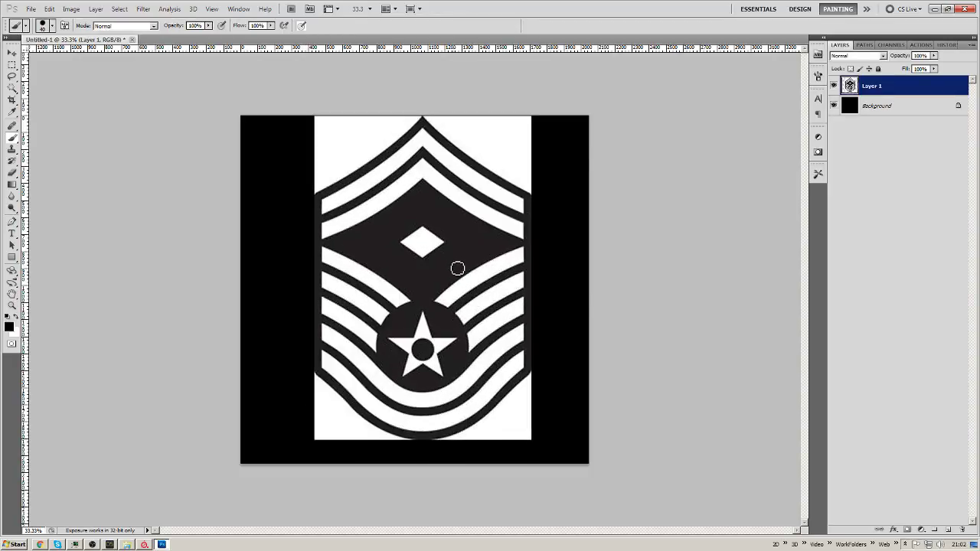
pyautogui.press('v')
pyautogui.hotkey('shift', 'Down')
pyautogui.press('Right')
pyautogui.press('Right')
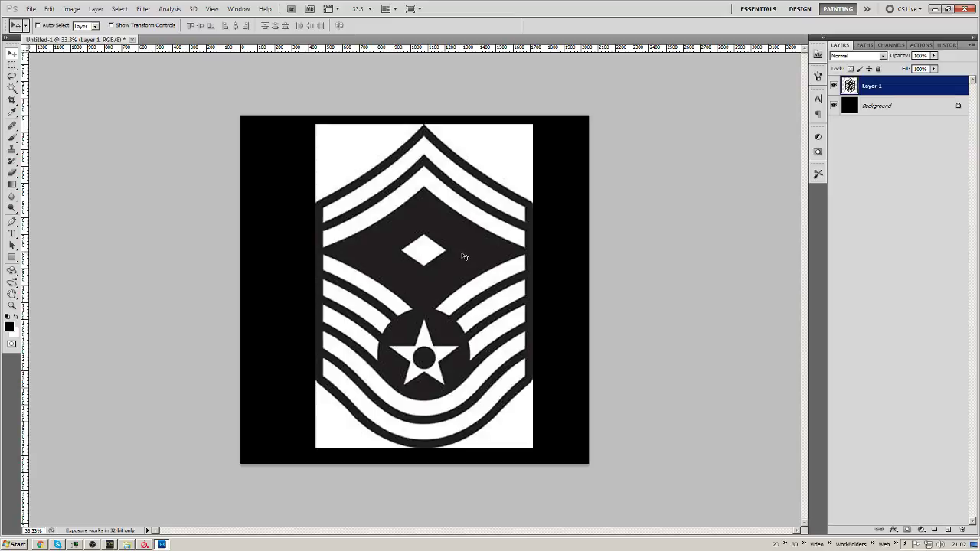
# Push the insignia layer to pure black and pure white with Levels, raising the black input point and lowering the white one.
pyautogui.hotkey('ctrl', 'l')
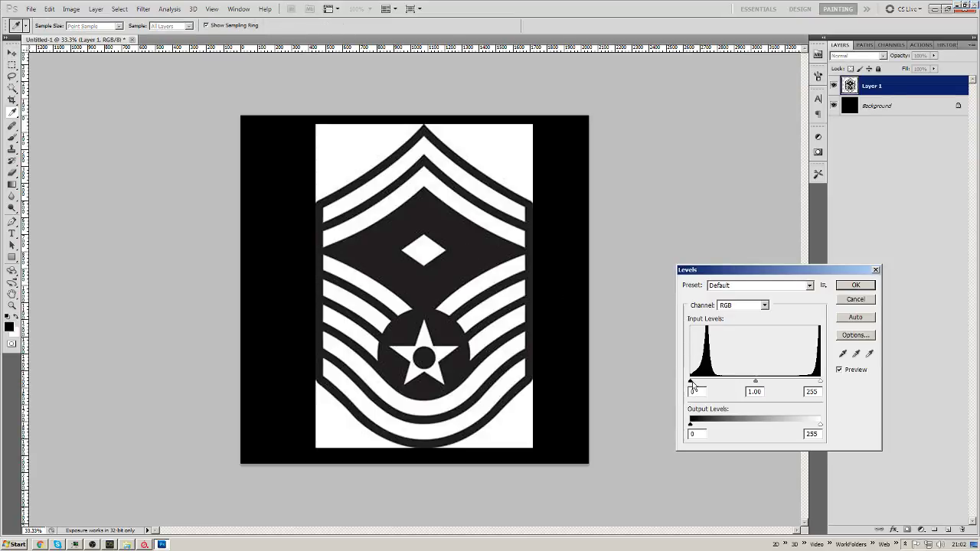
pyautogui.moveTo(691, 382); pyautogui.dragTo(741, 384)
pyautogui.press('Return')
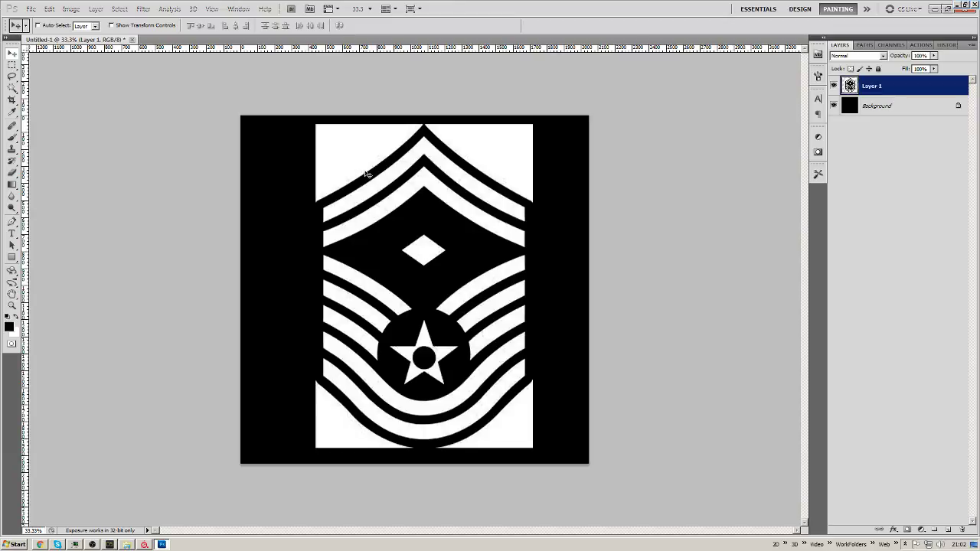
pyautogui.press('w')
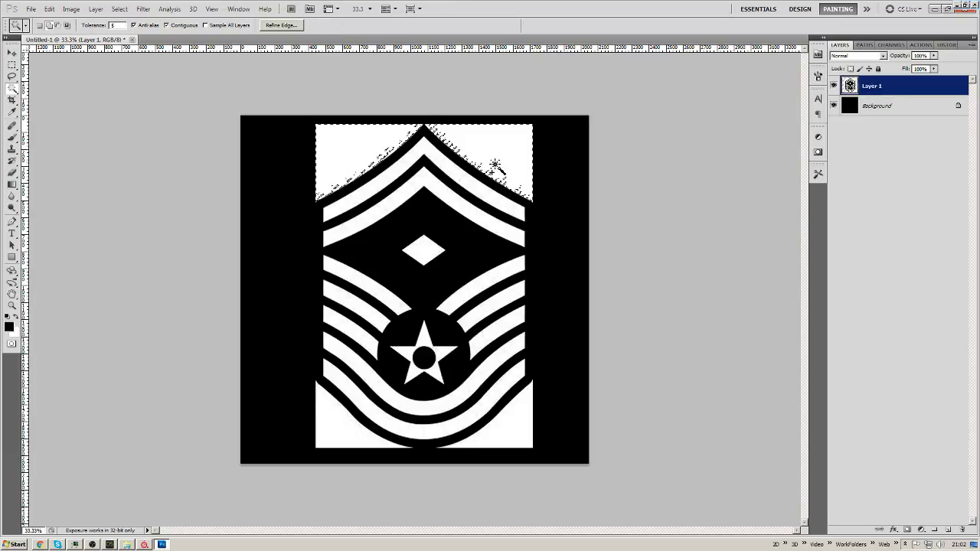
pyautogui.hotkey('ctrl', 'l')
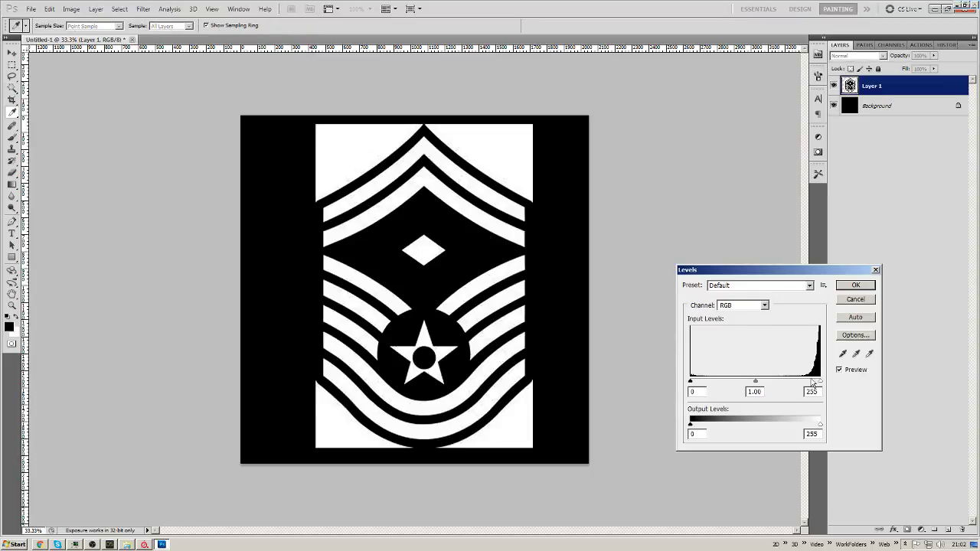
pyautogui.moveTo(821, 385); pyautogui.dragTo(747, 382)
pyautogui.press('Return')
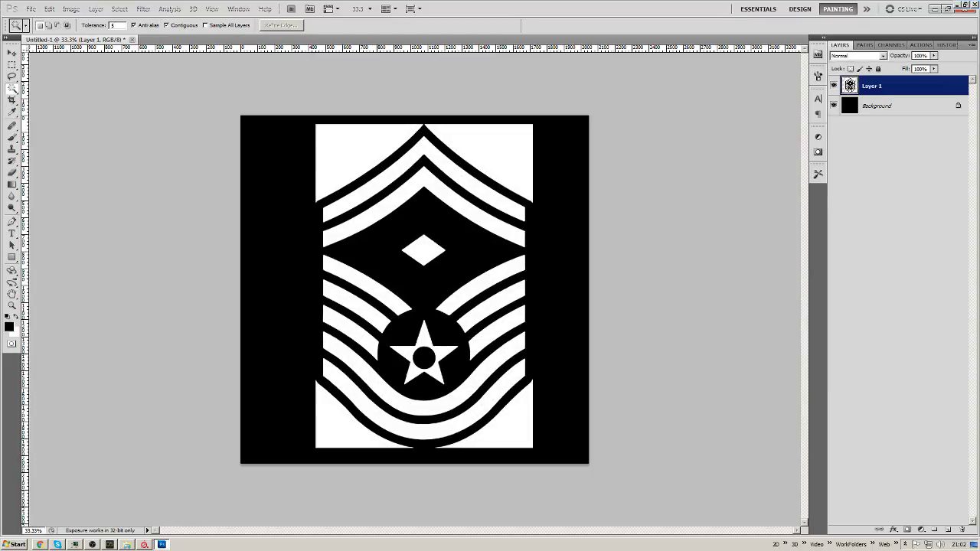
# Select the four white corner areas outside the chevron outline with the Magic Wand, delete them, and deselect.
pyautogui.click(493, 159)
pyautogui.keyDown('shift'); pyautogui.click(372, 142); pyautogui.keyUp('shift')
pyautogui.keyDown('shift'); pyautogui.click(498, 439); pyautogui.keyUp('shift')
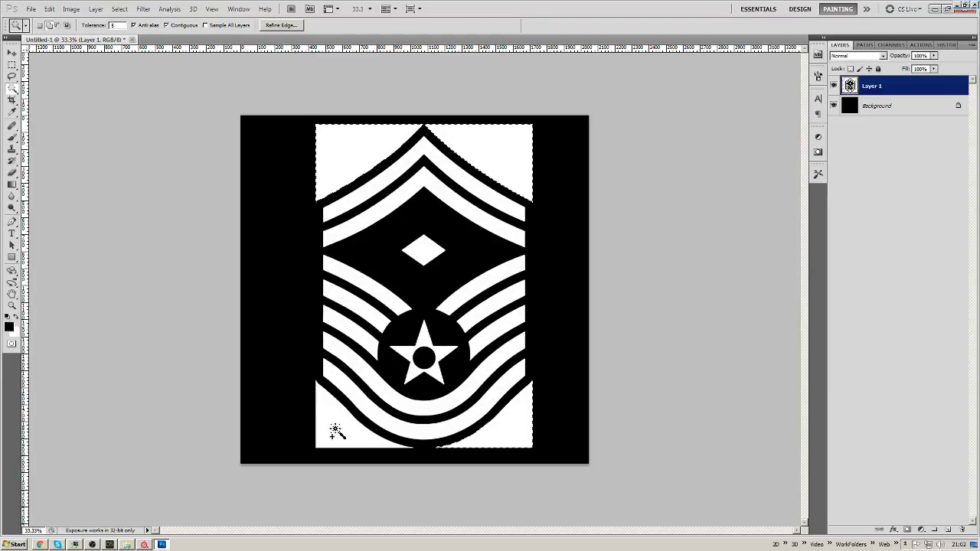
pyautogui.keyDown('shift'); pyautogui.click(343, 411); pyautogui.keyUp('shift')
pyautogui.press('Delete')
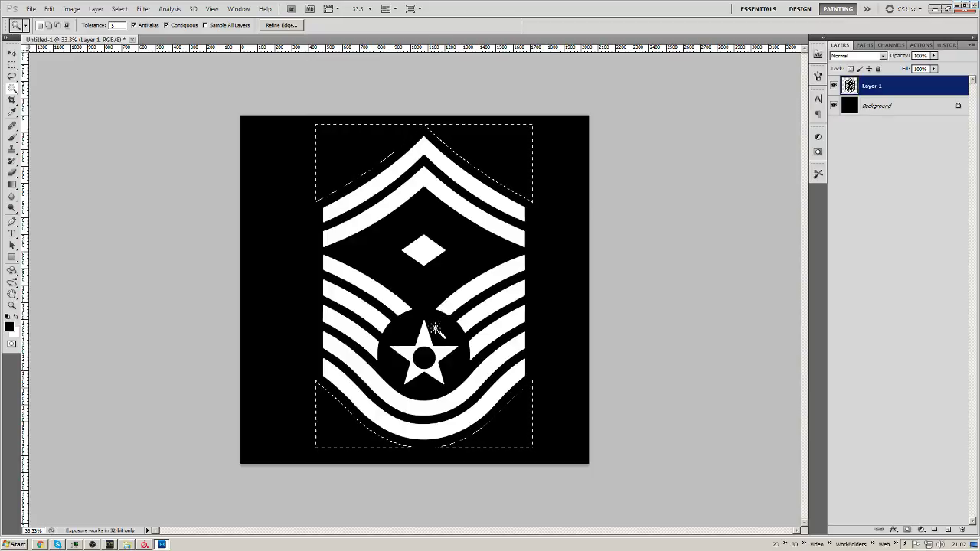
pyautogui.hotkey('ctrl', 'd')
# Add a 4 px black stroke positioned Inside to the insignia layer, and shift the layer slightly to the left.
pyautogui.doubleClick(939, 92)
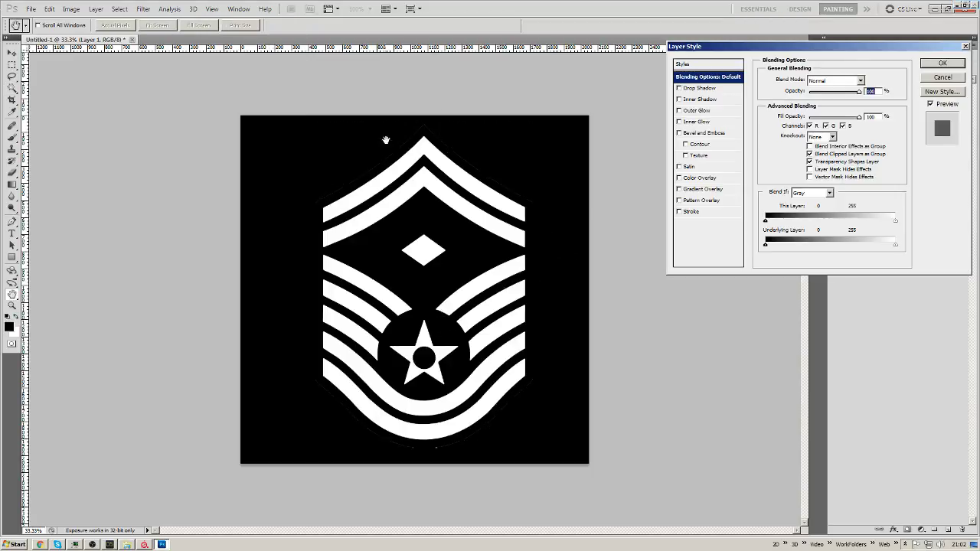
pyautogui.click(693, 211)
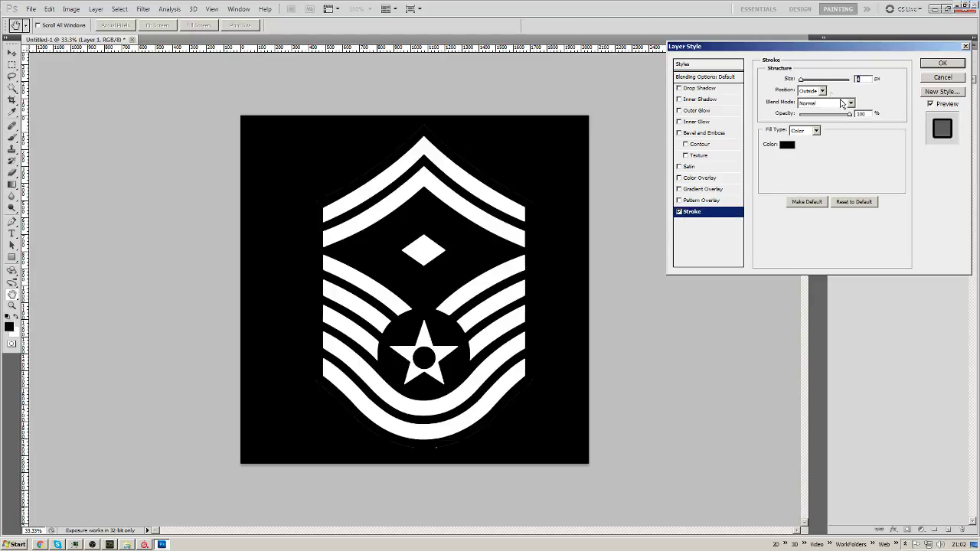
pyautogui.click(814, 90)
pyautogui.click(816, 107)
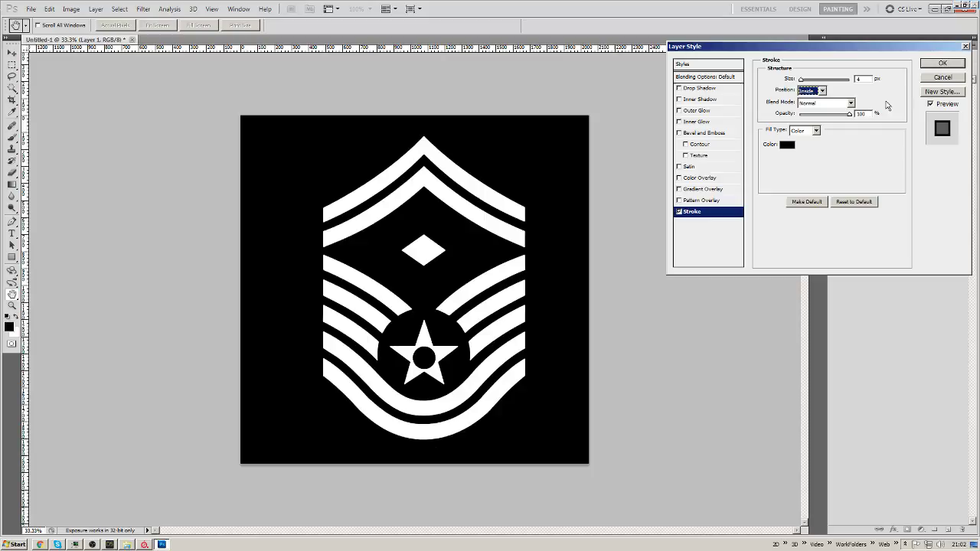
pyautogui.click(937, 65)
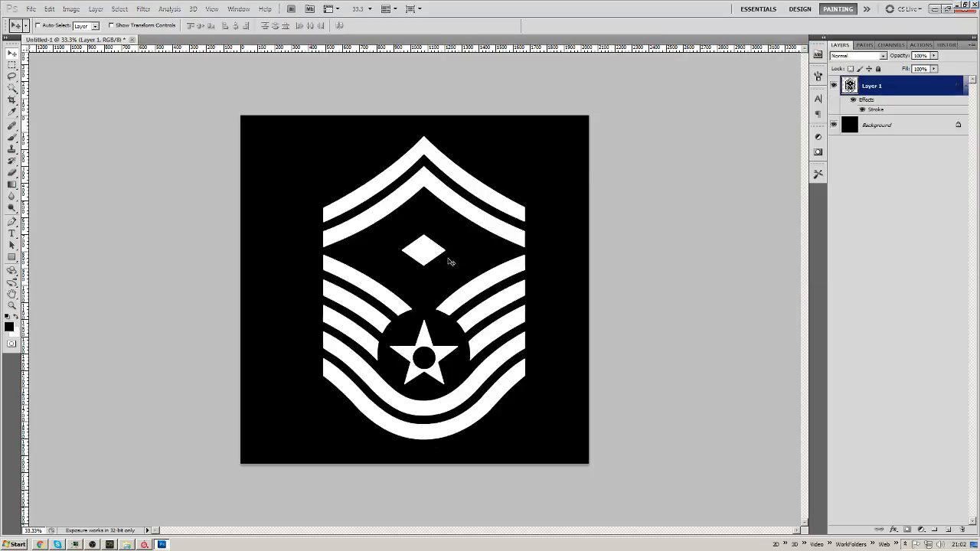
pyautogui.moveTo(450, 262); pyautogui.dragTo(446, 262)
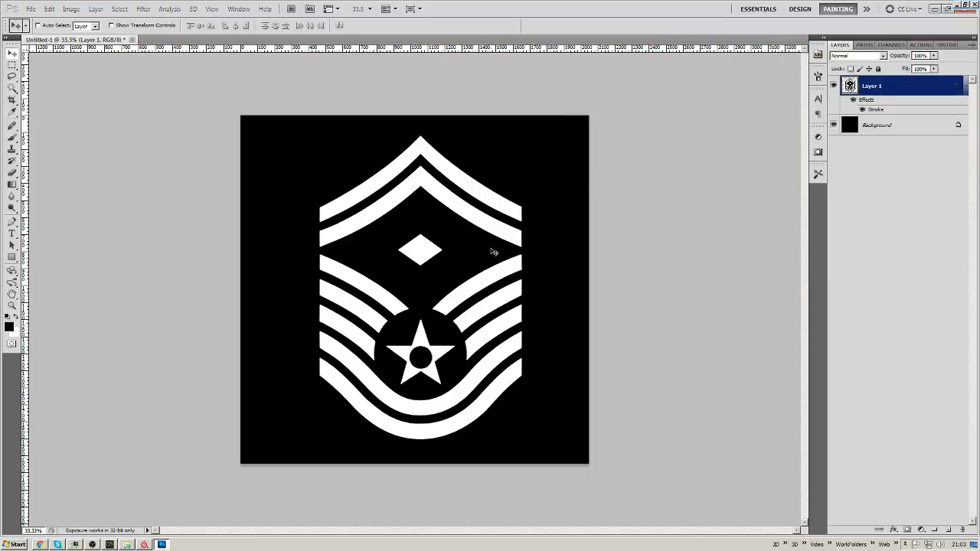
# Save the insignia as militarySymbol1 in JPEG format at quality 12 in the alphas folder, and delete its layer.
pyautogui.hotkey('ctrl', 's')
pyautogui.press('Tab')
pyautogui.press('j')
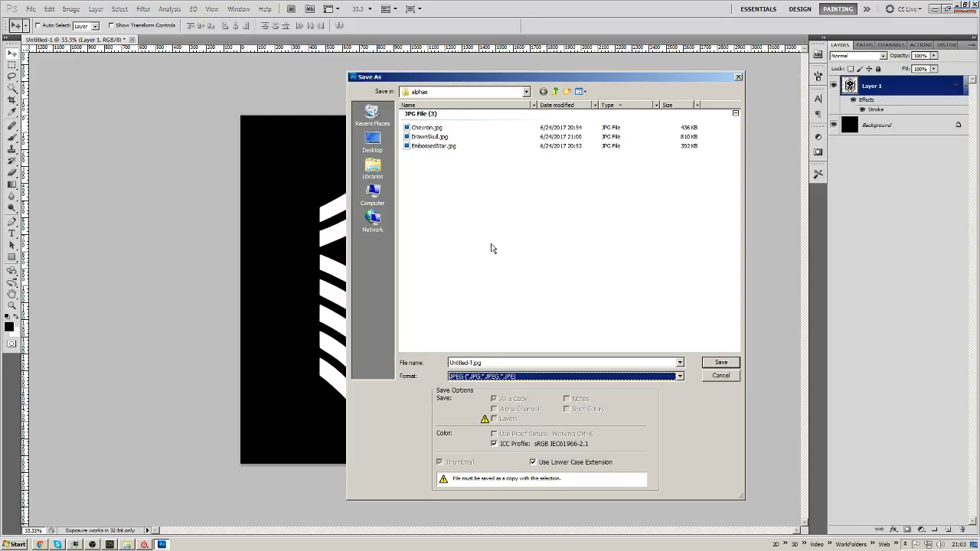
pyautogui.hotkey('shift', 'Tab')
pyautogui.write('mil')
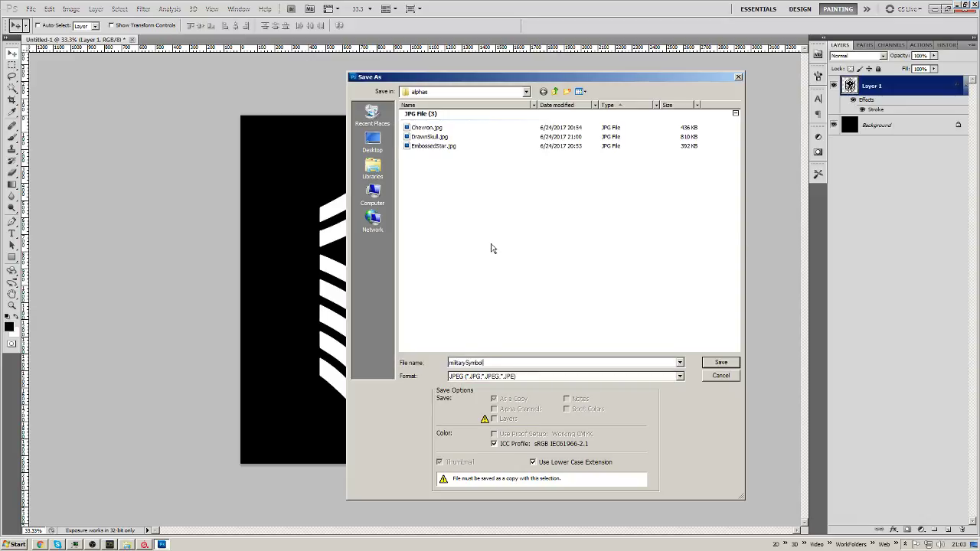
pyautogui.press('Return')
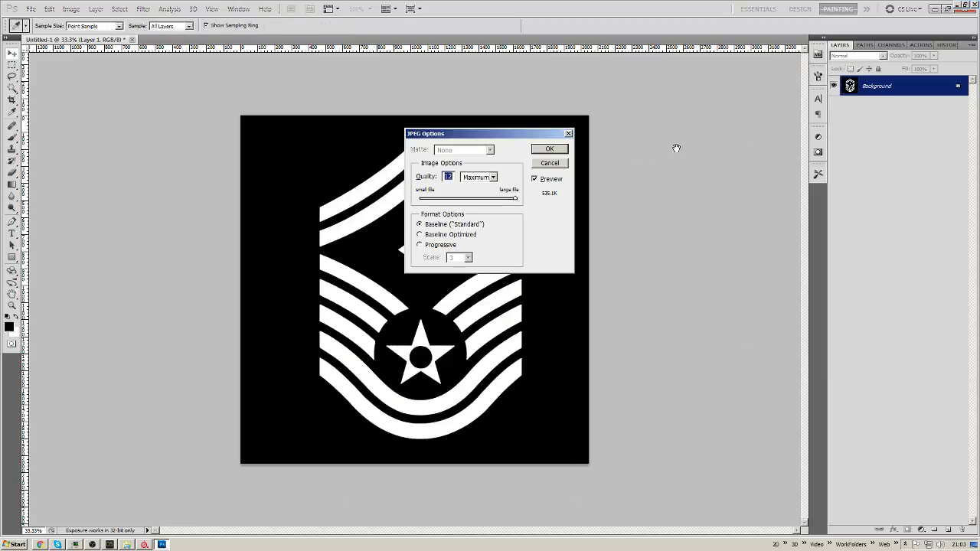
pyautogui.press('Return')
pyautogui.press('Delete')
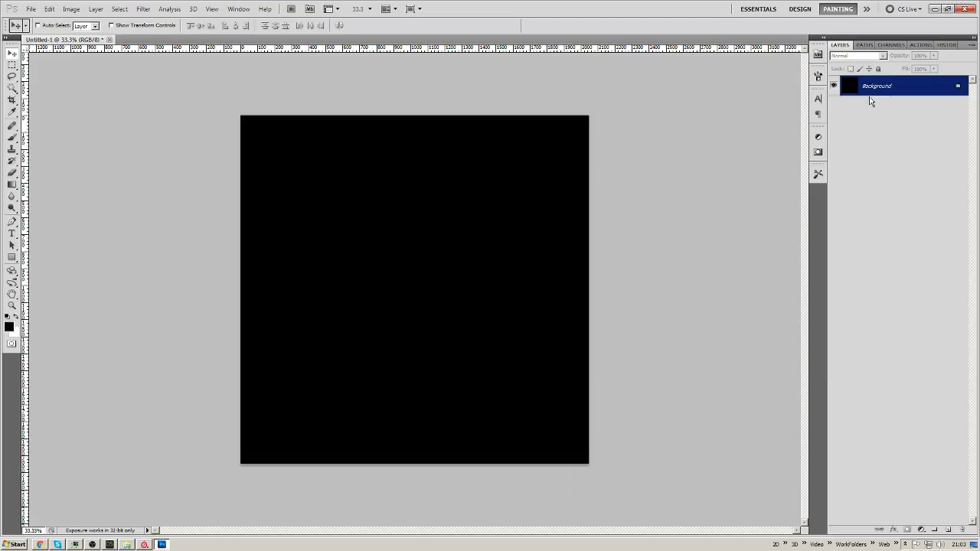
# Switch to the browser, close the chevron insignia's tab, and copy the bat-winged shield image from its result page.
pyautogui.hotkey('alt', 'Tab')
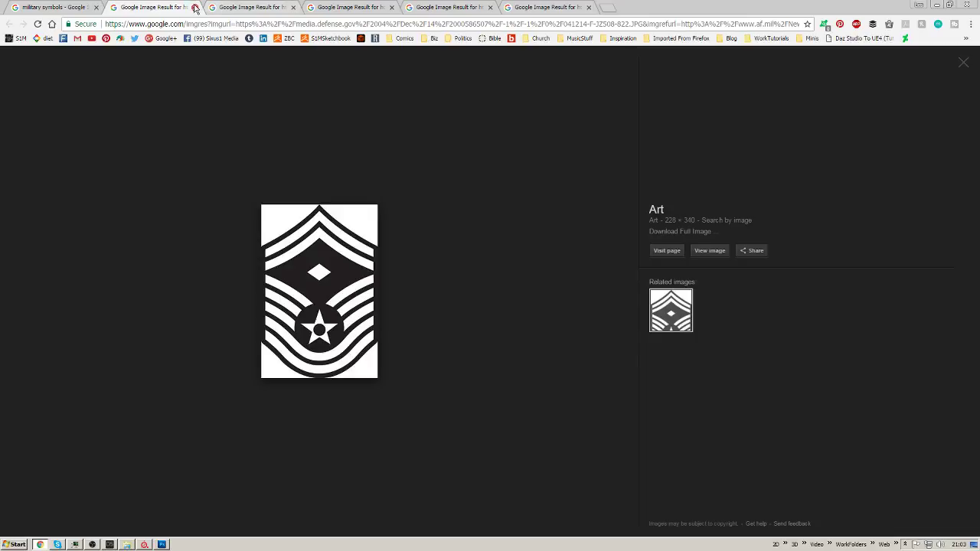
pyautogui.click(195, 7)
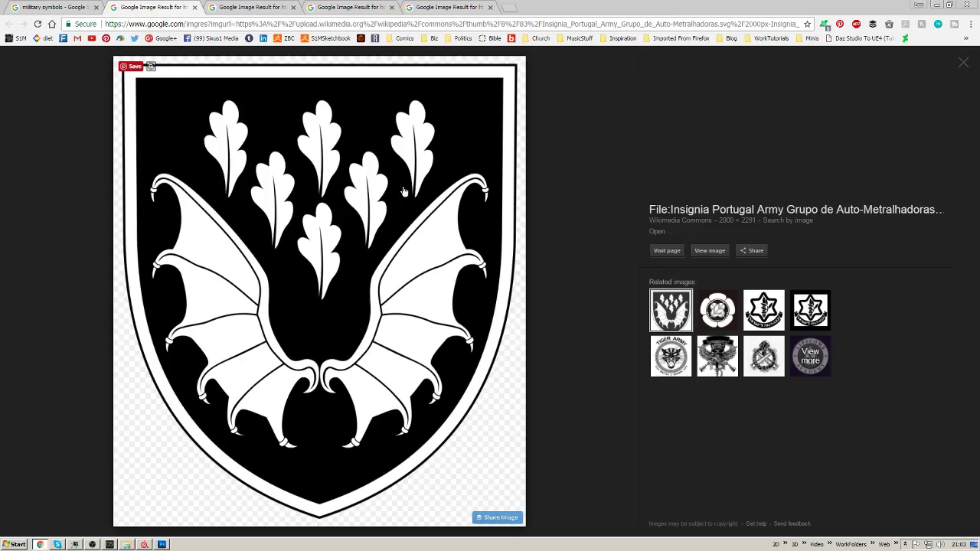
pyautogui.rightClick(389, 187)
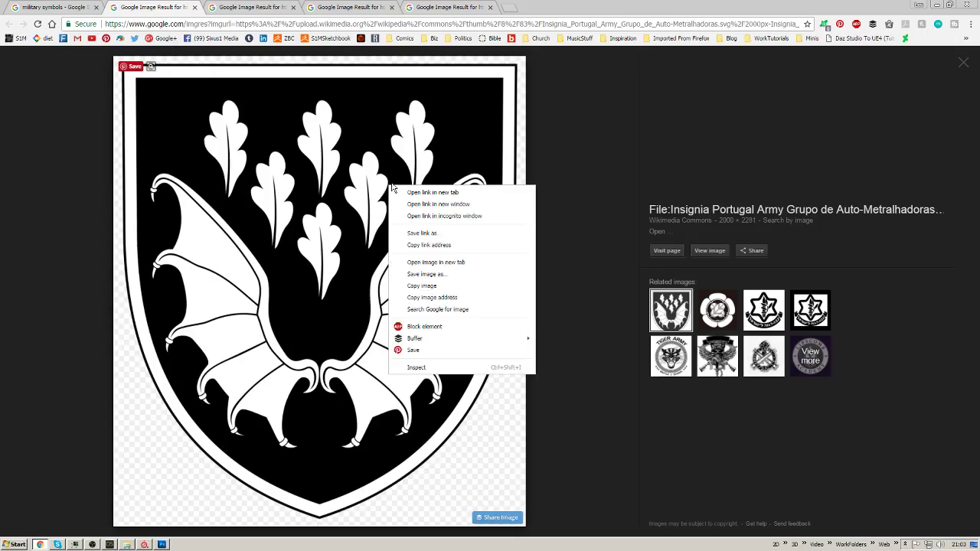
pyautogui.click(428, 288)
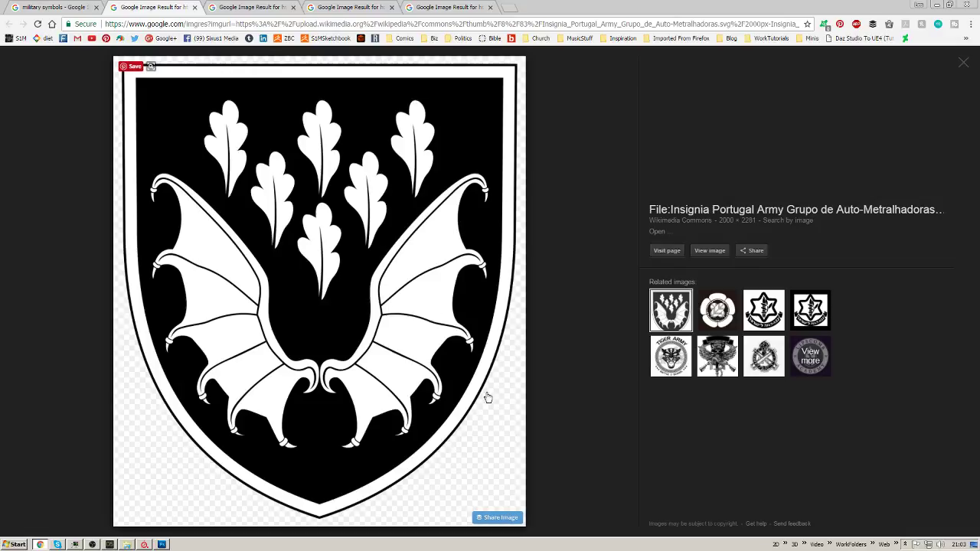
# Paste the bat-winged shield into the Photoshop document, and scale it to about 87% width and 86% height, centred on the canvas.
pyautogui.hotkey('alt', 'Tab')
pyautogui.hotkey('ctrl', 'v')
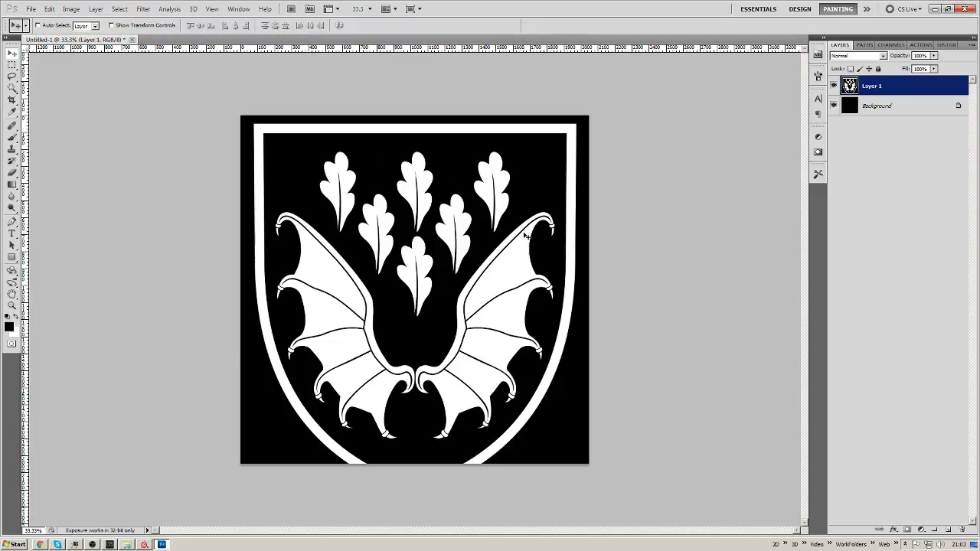
pyautogui.hotkey('ctrl', 't')
pyautogui.keyDown('shift'); pyautogui.moveTo(585, 116); pyautogui.dragTo(525, 184); pyautogui.keyUp('shift')
pyautogui.moveTo(460, 259); pyautogui.dragTo(490, 208)
pyautogui.moveTo(386, 320); pyautogui.dragTo(384, 319)
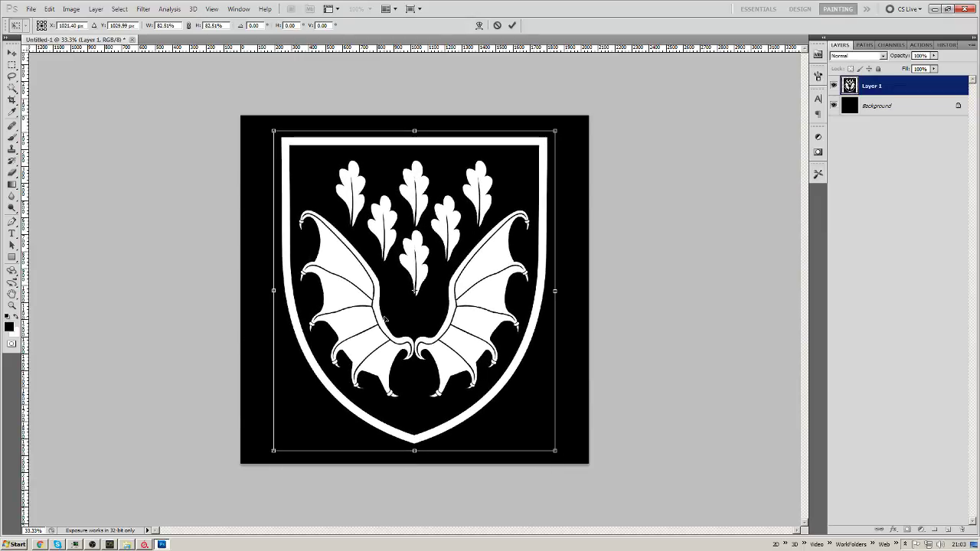
pyautogui.keyDown('shift'); pyautogui.moveTo(271, 452); pyautogui.dragTo(265, 461); pyautogui.keyUp('shift')
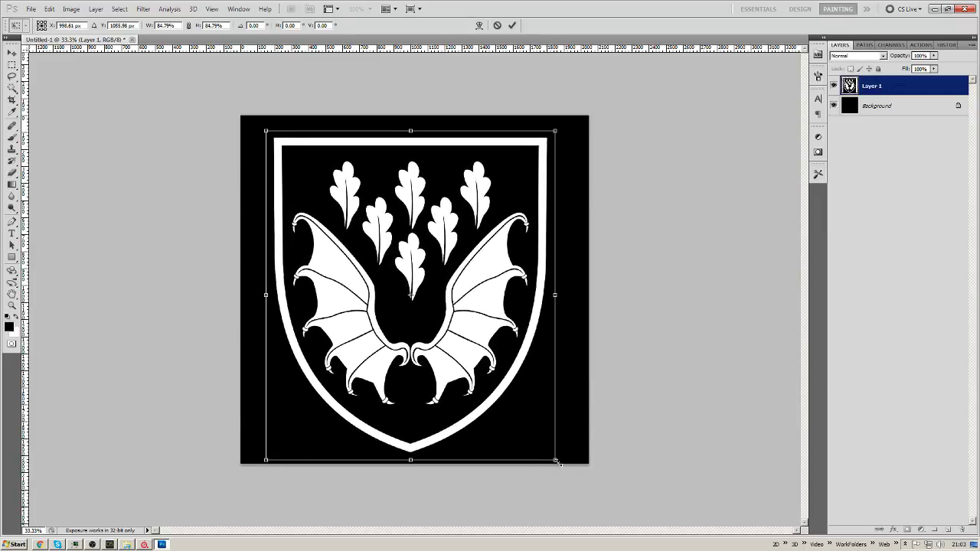
pyautogui.moveTo(556, 462); pyautogui.dragTo(563, 467)
pyautogui.moveTo(490, 360); pyautogui.dragTo(495, 360)
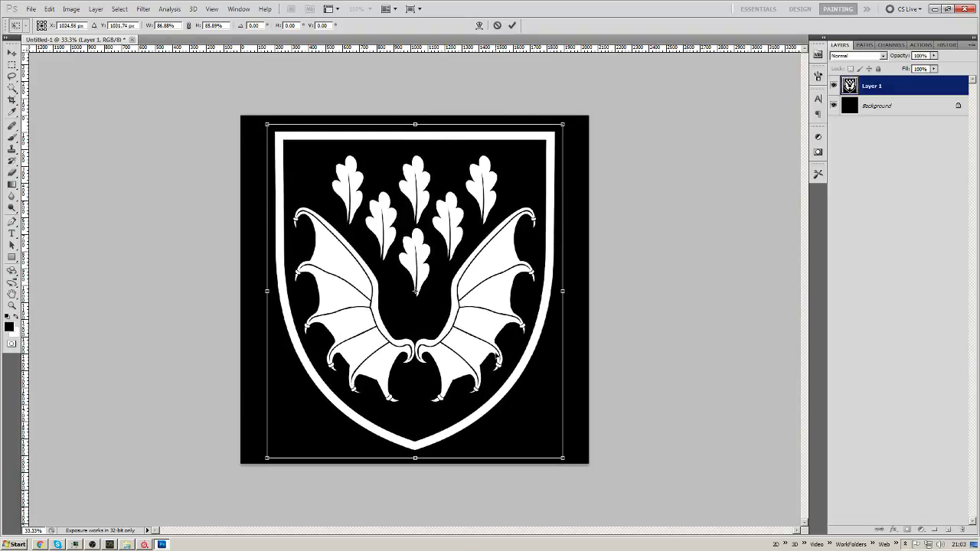
pyautogui.press('Return')
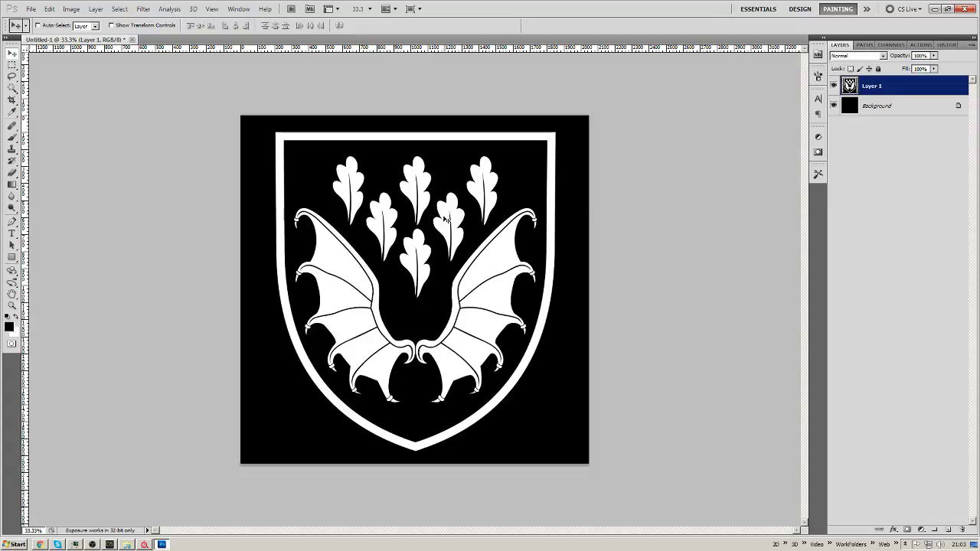
# Save the bat-winged shield as demonWingsCoatOfArms in JPEG format in the alphas folder.
pyautogui.hotkey('ctrl', 's')
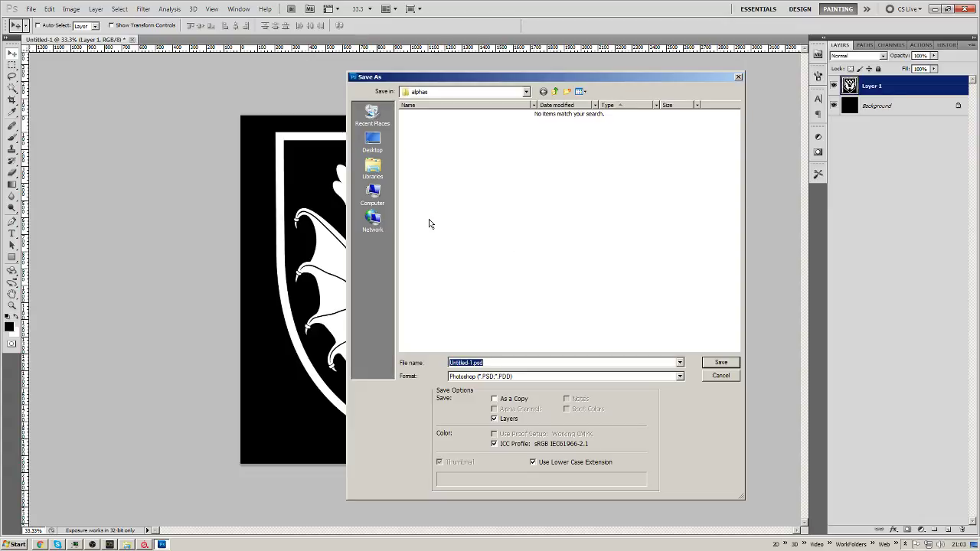
pyautogui.write('demonWingsCoatOfArms')
pyautogui.press('Tab')
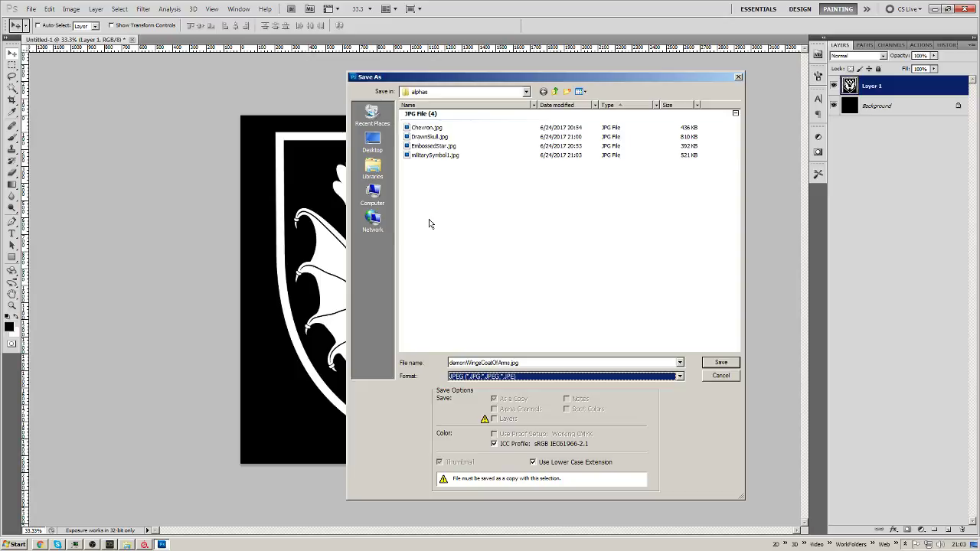
pyautogui.press('Return')
pyautogui.press('Return')
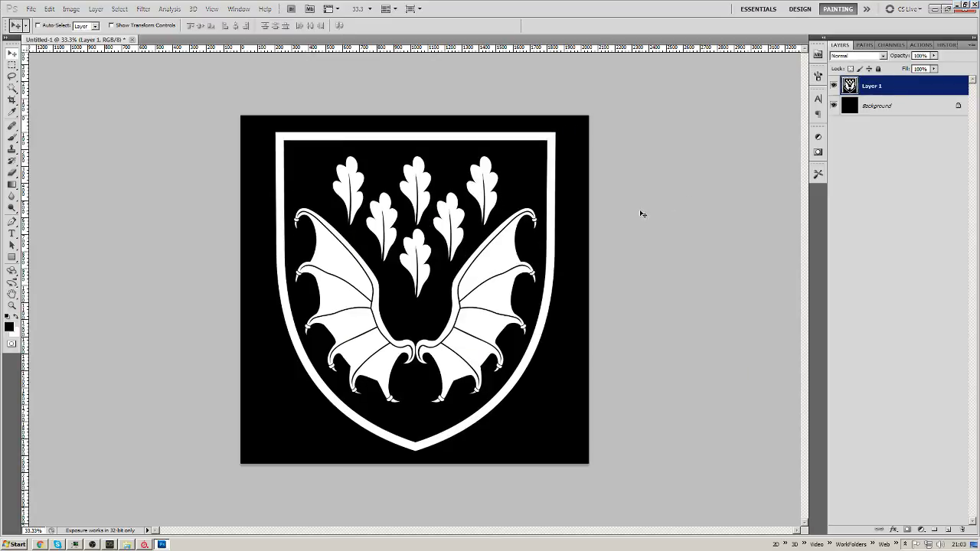
# Switch to the browser and close the tabs of the bat-winged shield, the skull shield and the rampant lion shield.
pyautogui.hotkey('ctrl', 'z')
pyautogui.hotkey('alt', 'Tab')
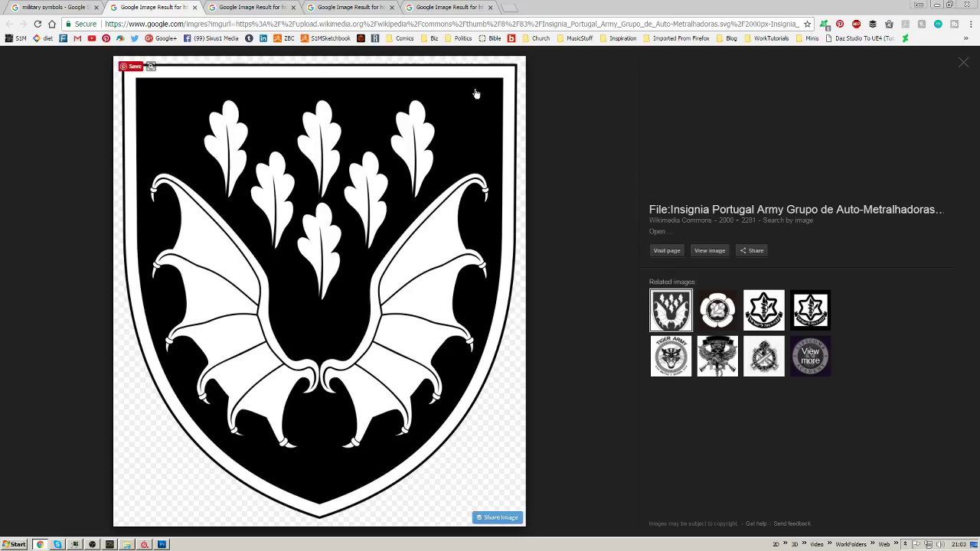
pyautogui.click(195, 8)
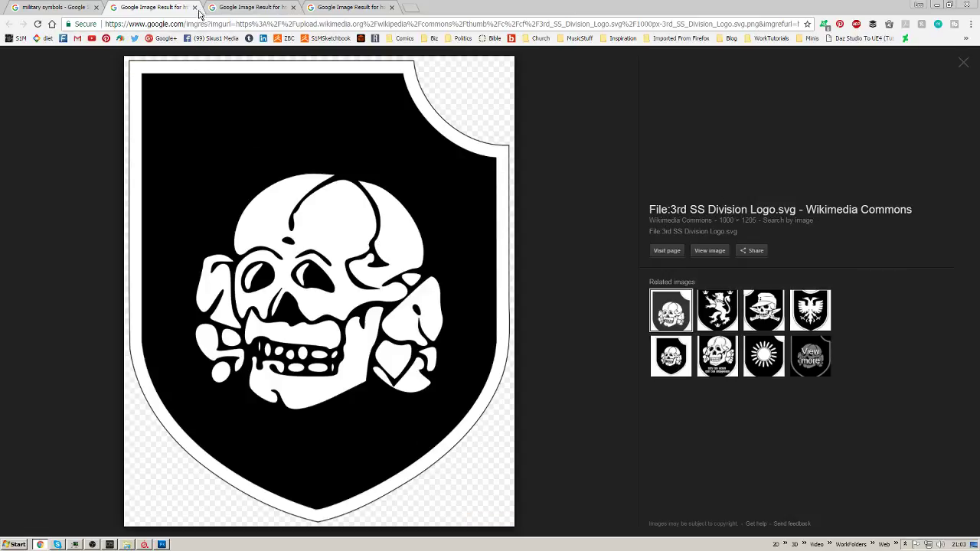
pyautogui.click(194, 8)
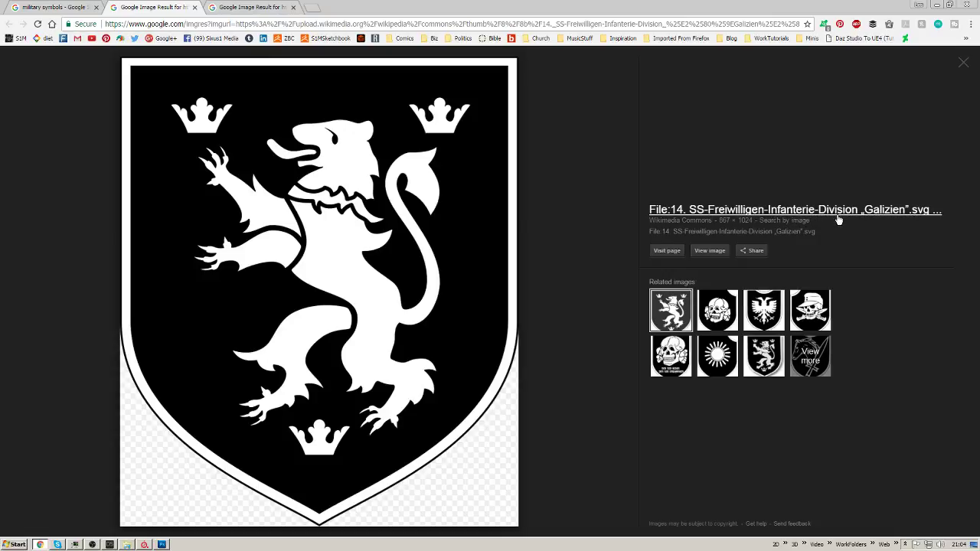
pyautogui.click(195, 6)
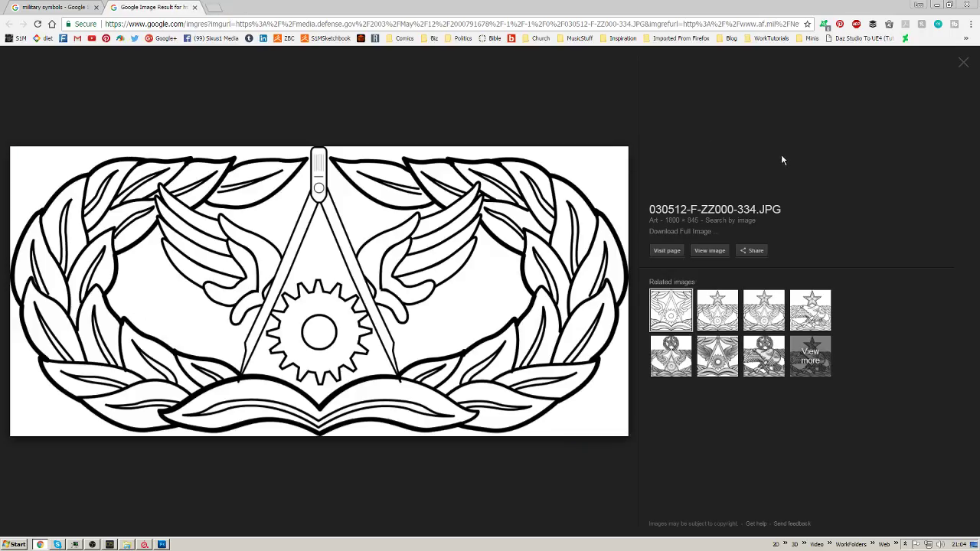
# Copy the winged compass and laurel wreath emblem from its result page, switch to Photoshop, and paste it into the document.
pyautogui.rightClick(429, 242)
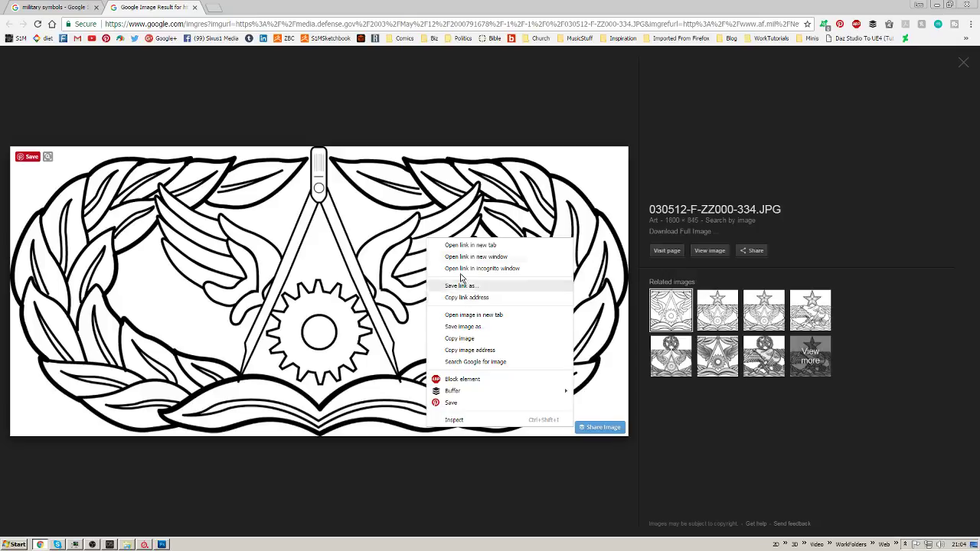
pyautogui.click(500, 109)
pyautogui.rightClick(329, 267)
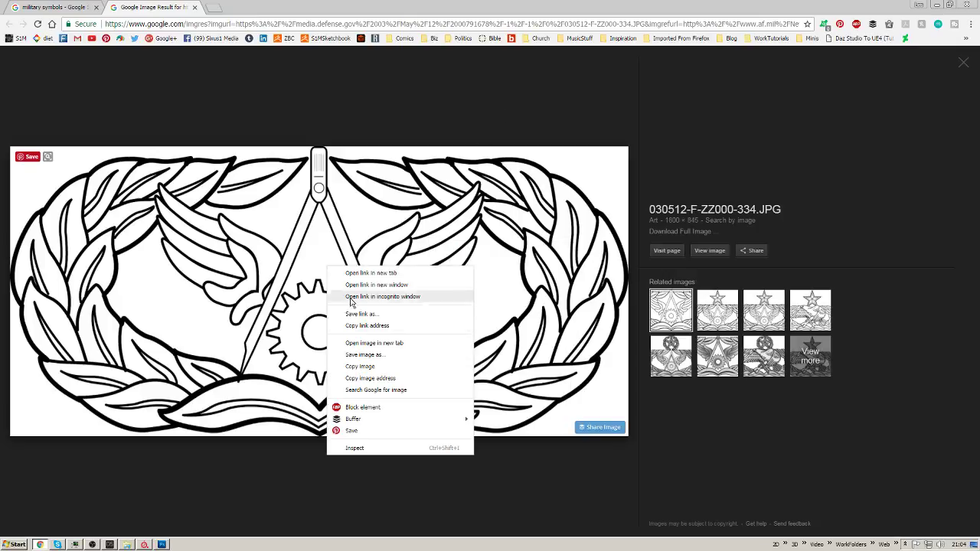
pyautogui.click(362, 368)
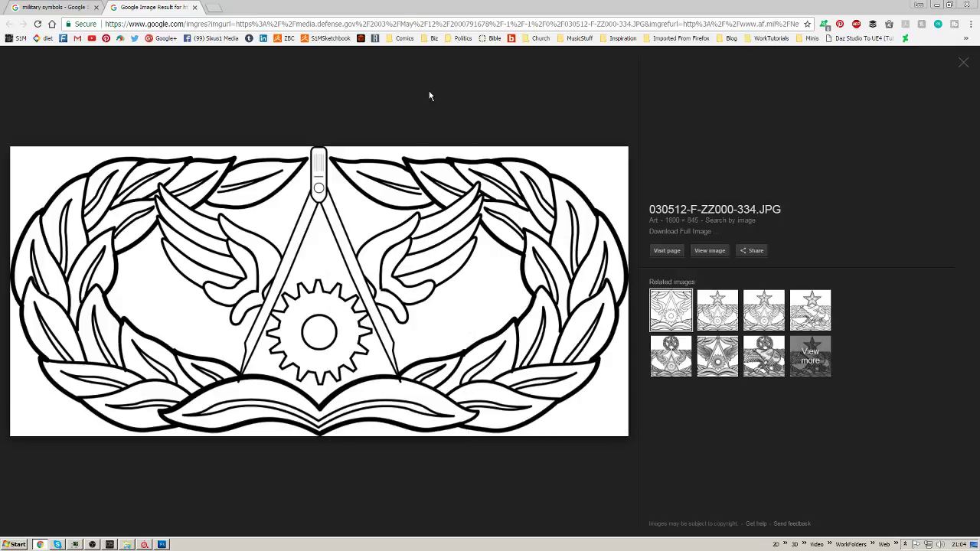
pyautogui.hotkey('alt', 'Tab')
pyautogui.hotkey('ctrl', 'v')
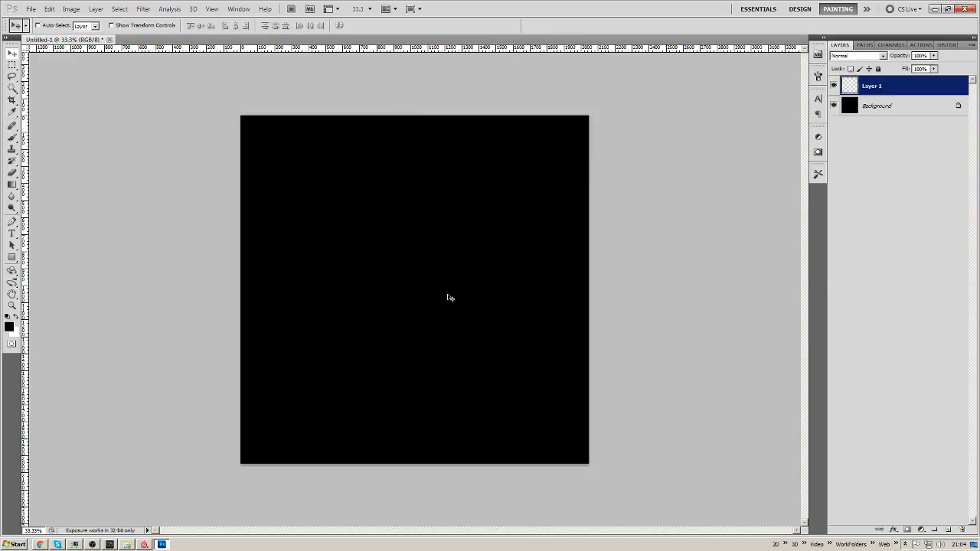
# Select the white areas around and inside the wreath emblem with the Magic Wand, delete them from the layer, and deselect.
pyautogui.press('w')
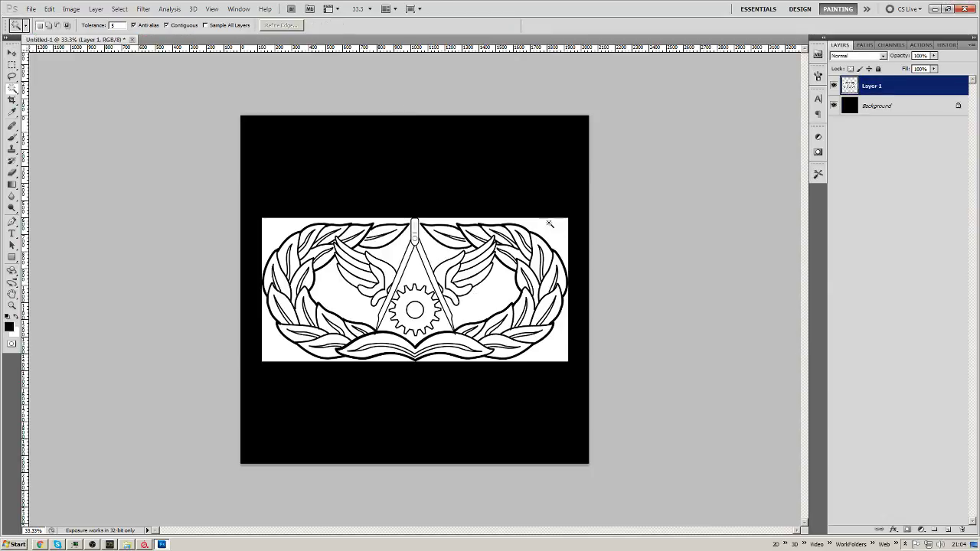
pyautogui.click(274, 244)
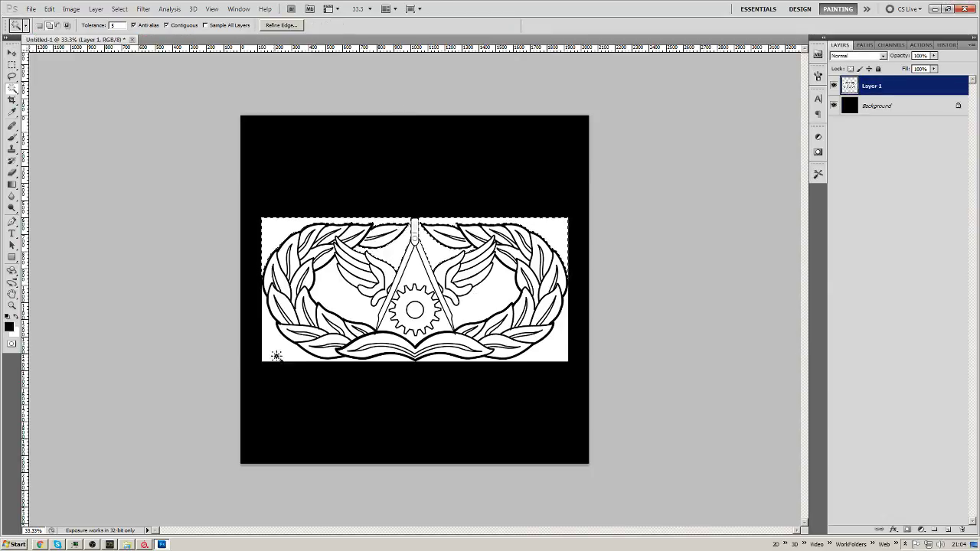
pyautogui.keyDown('shift'); pyautogui.click(346, 284); pyautogui.keyUp('shift')
pyautogui.keyDown('shift'); pyautogui.click(420, 283); pyautogui.keyUp('shift')
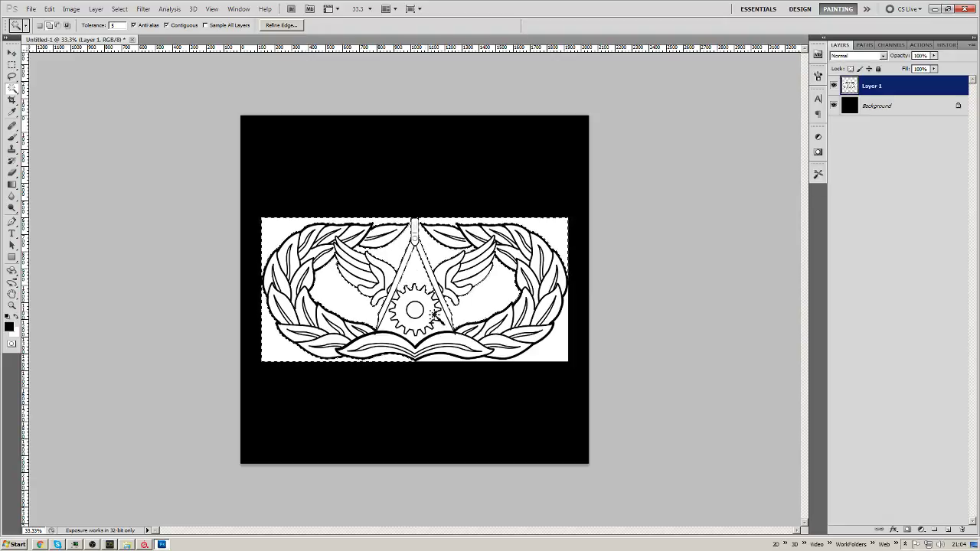
pyautogui.keyDown('shift'); pyautogui.click(457, 329); pyautogui.keyUp('shift')
pyautogui.keyDown('alt'); pyautogui.scroll(5, 460, 314); pyautogui.keyUp('alt')
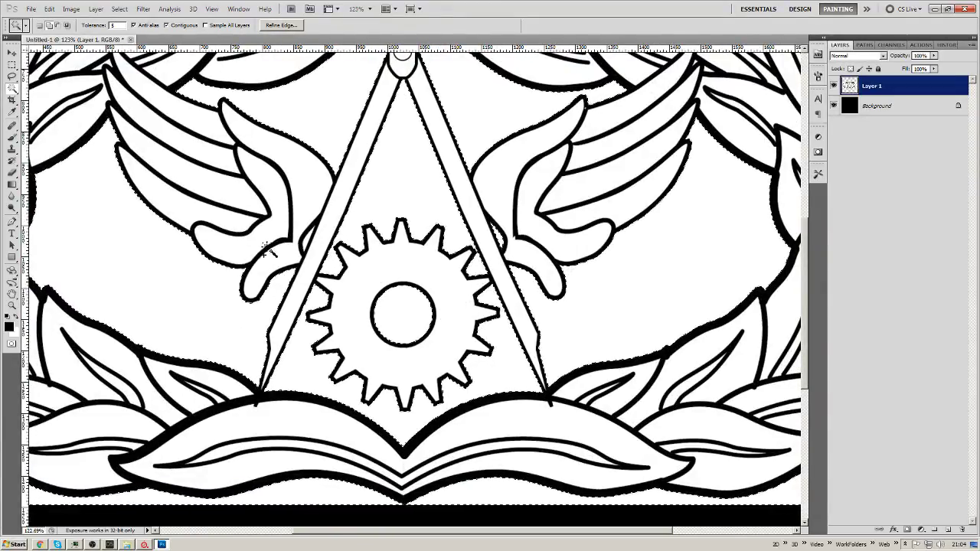
pyautogui.hotkey('ctrl', '0')
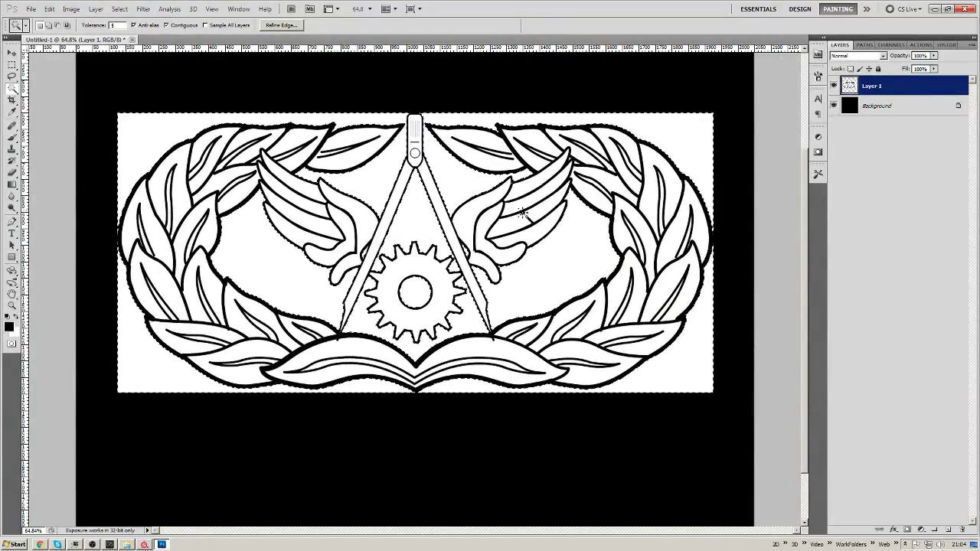
pyautogui.press('Delete')
pyautogui.hotkey('ctrl', 'd')
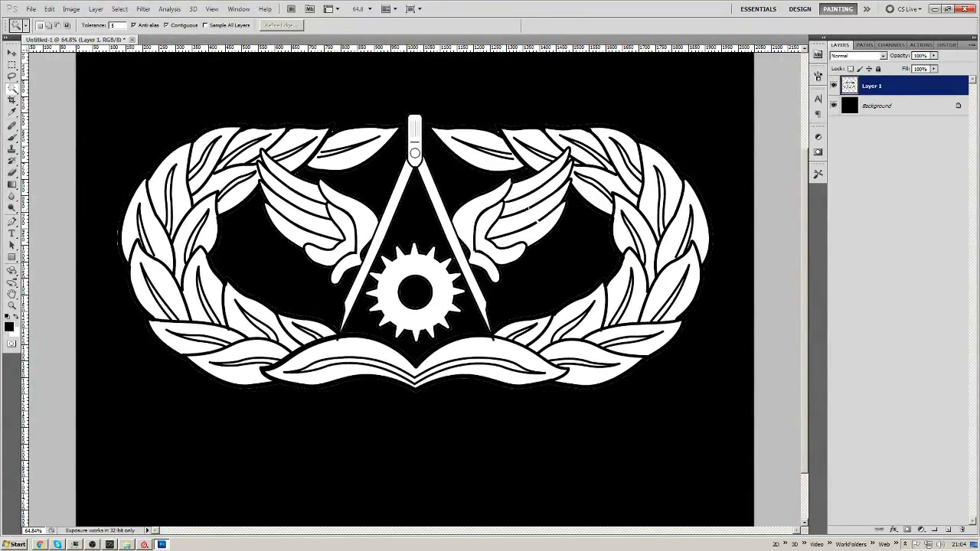
# Add a 4 px black Stroke effect to the emblem's layer, changing the stroke position, to hide the leftover edge lines.
pyautogui.doubleClick(917, 92)
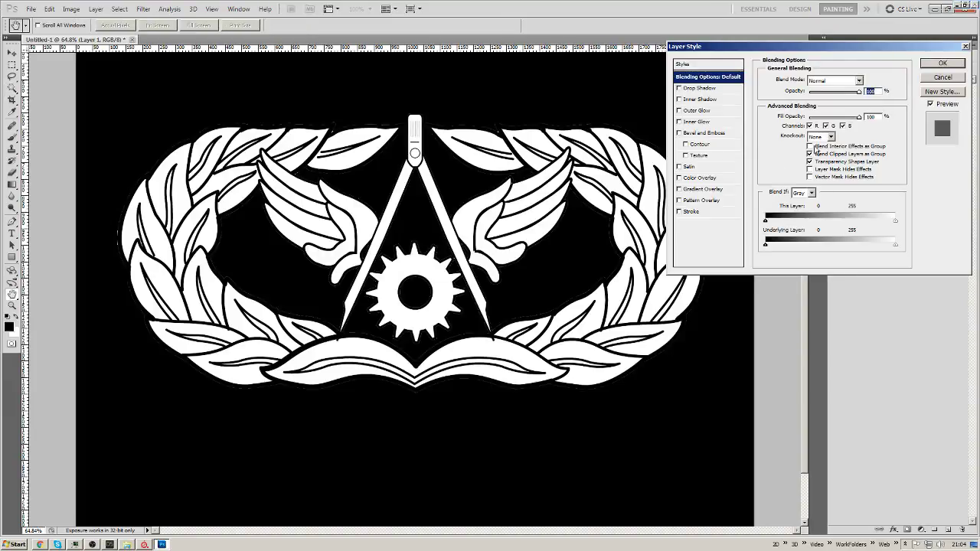
pyautogui.click(685, 212)
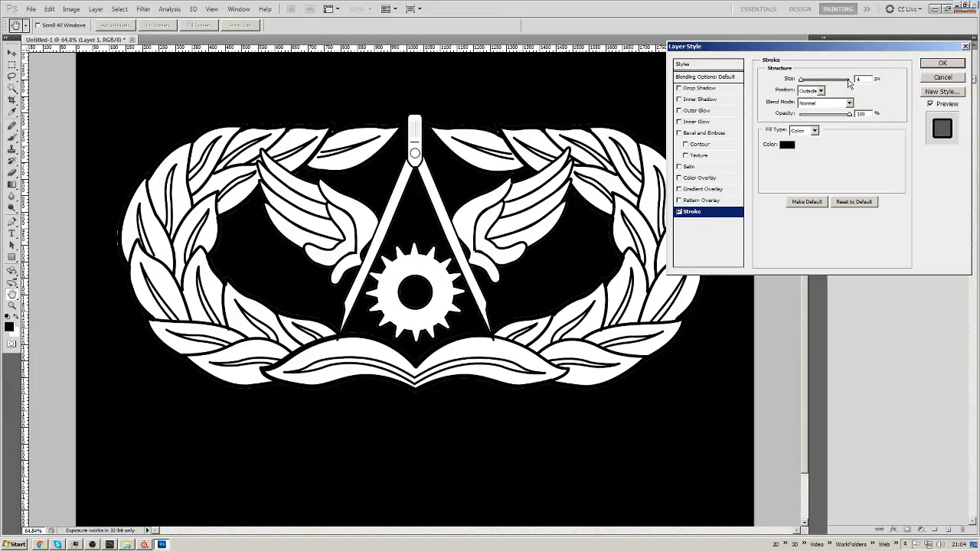
pyautogui.click(821, 90)
pyautogui.click(810, 107)
pyautogui.click(942, 64)
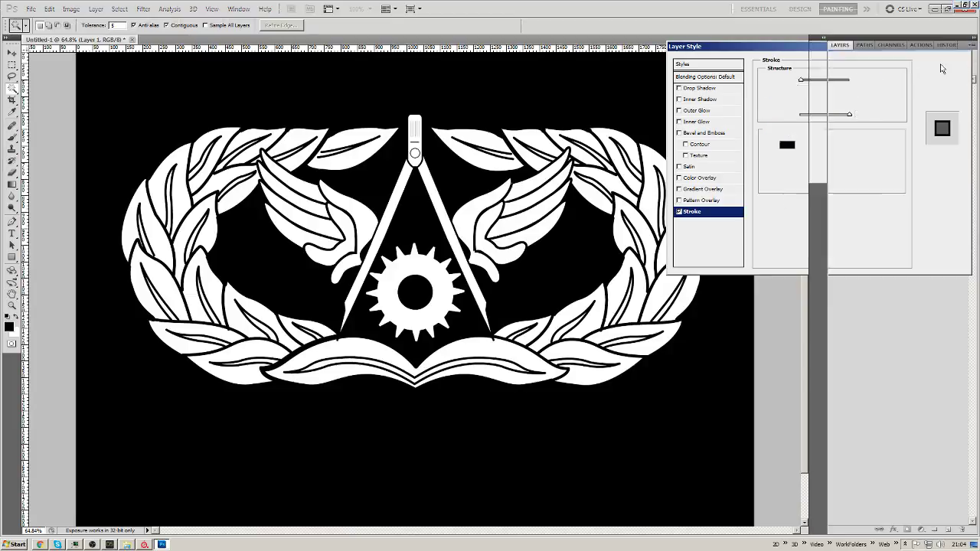
# Scale the wreath emblem to about 111% in width and height so that it nearly spans the canvas width.
pyautogui.hotkey('ctrl', '-')
pyautogui.hotkey('ctrl', '-')
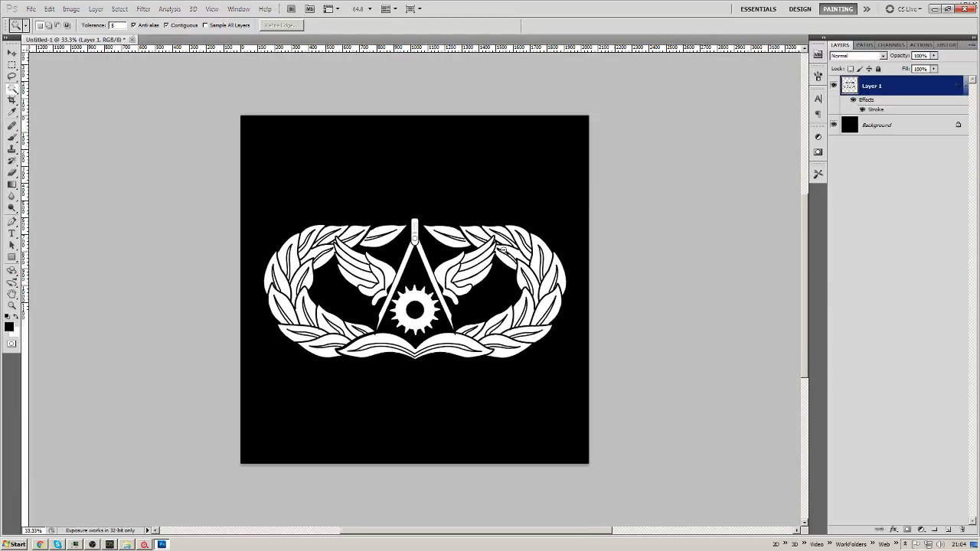
pyautogui.hotkey('ctrl', 't')
pyautogui.moveTo(261, 217); pyautogui.dragTo(246, 209)
pyautogui.keyDown('shift'); pyautogui.moveTo(567, 208); pyautogui.dragTo(608, 182); pyautogui.keyUp('shift')
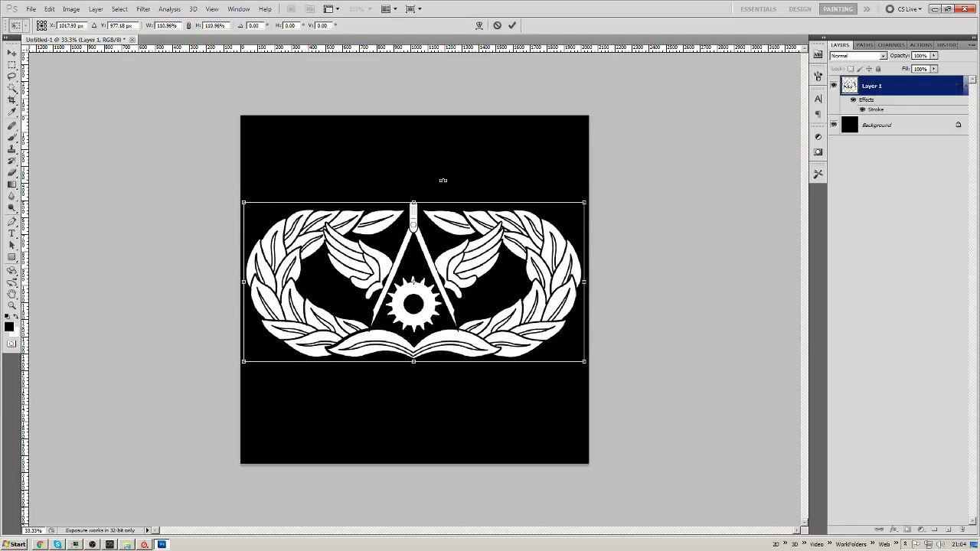
pyautogui.press('Return')
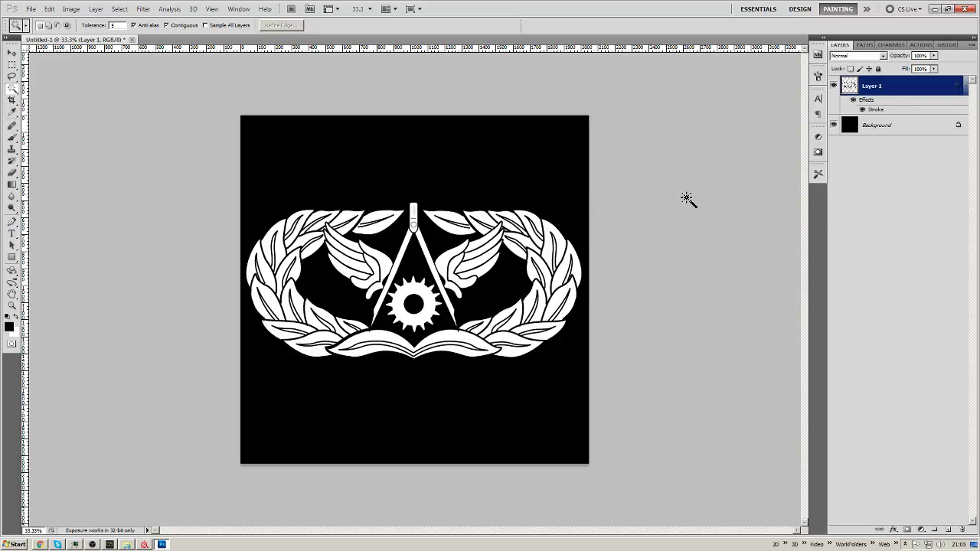
# Save the wreath emblem in JPEG format in the alphas folder under a name starting with A, accepting the JPEG options.
pyautogui.hotkey('ctrl', 's')
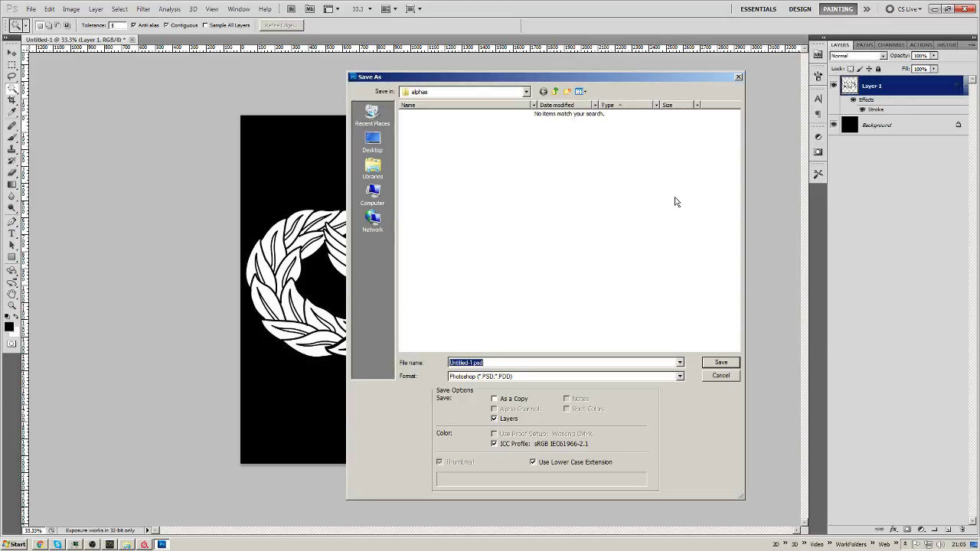
pyautogui.press('Tab')
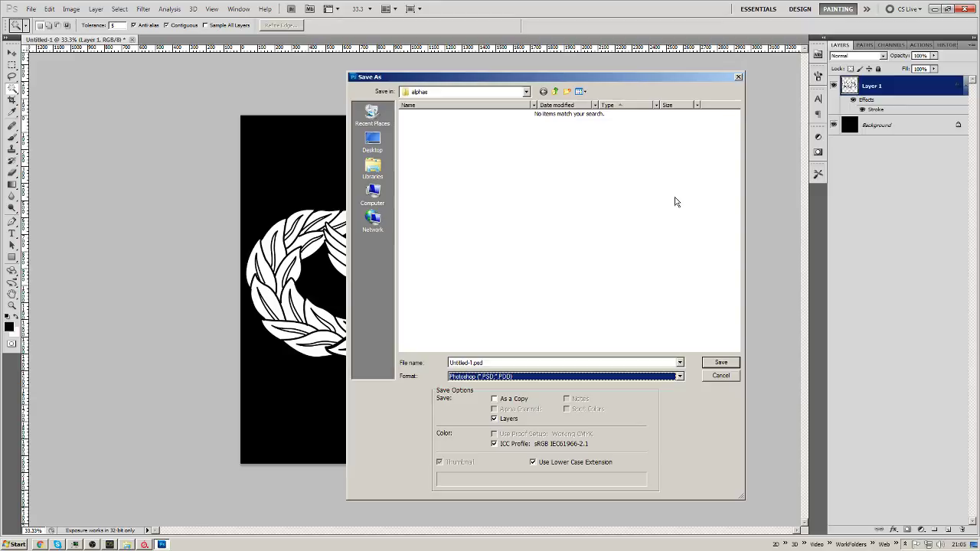
pyautogui.press('j')
pyautogui.hotkey('shift', 'Tab')
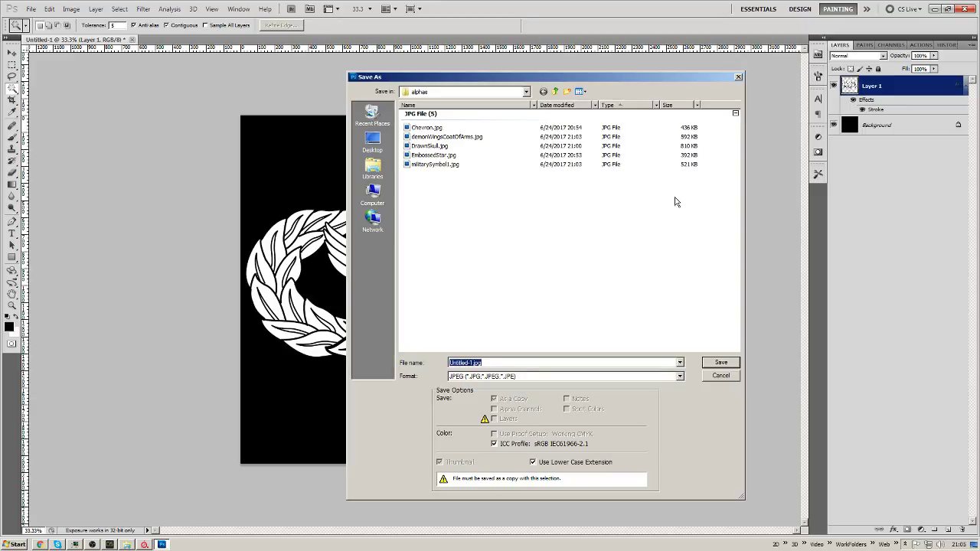
pyautogui.write('A')
pyautogui.press('Return')
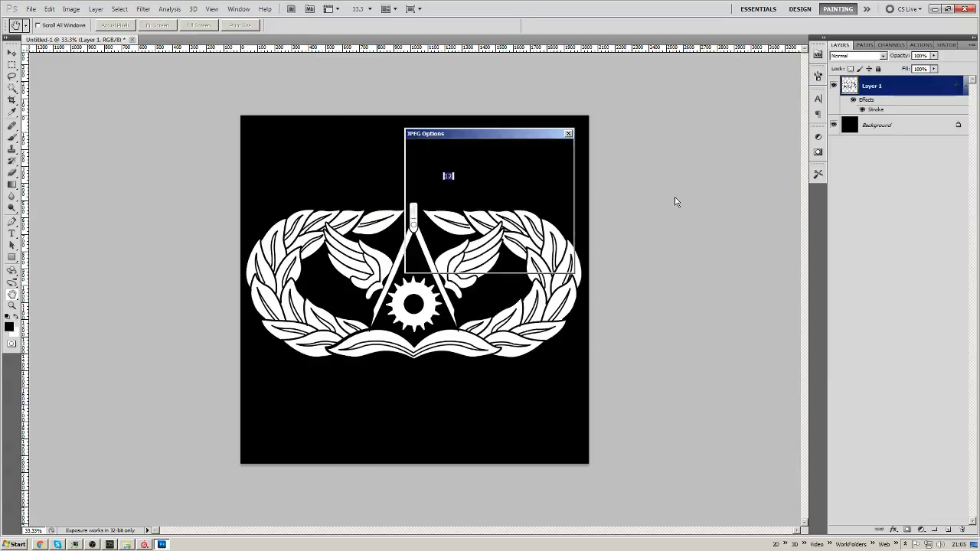
pyautogui.press('Return')
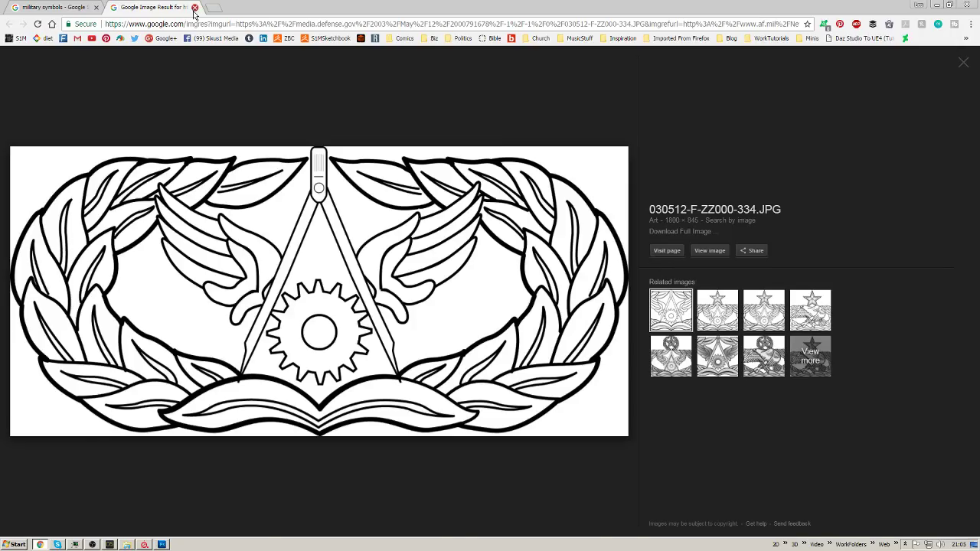
# Close the wreath emblem's browser tab and search Google Images for hazard.
pyautogui.click(195, 8)
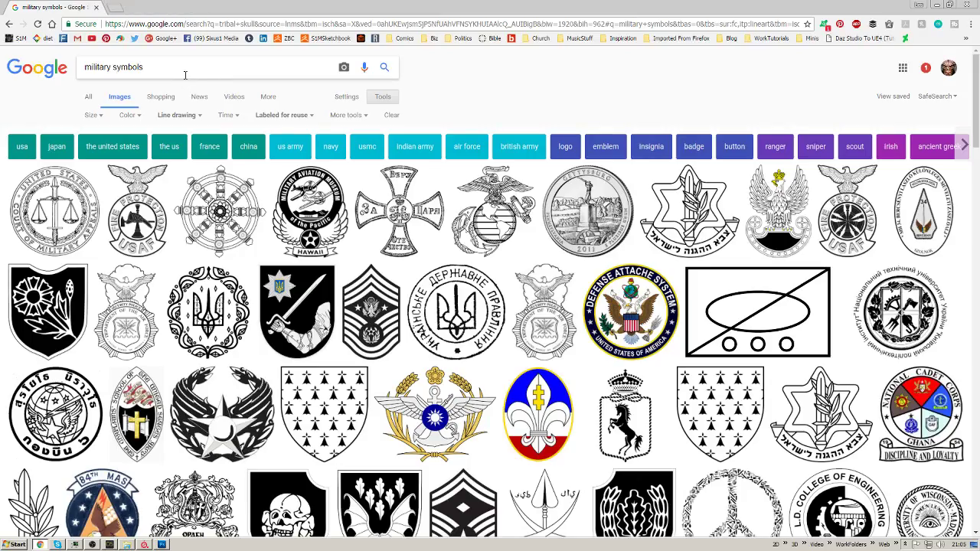
pyautogui.moveTo(153, 62); pyautogui.dragTo(23, 69)
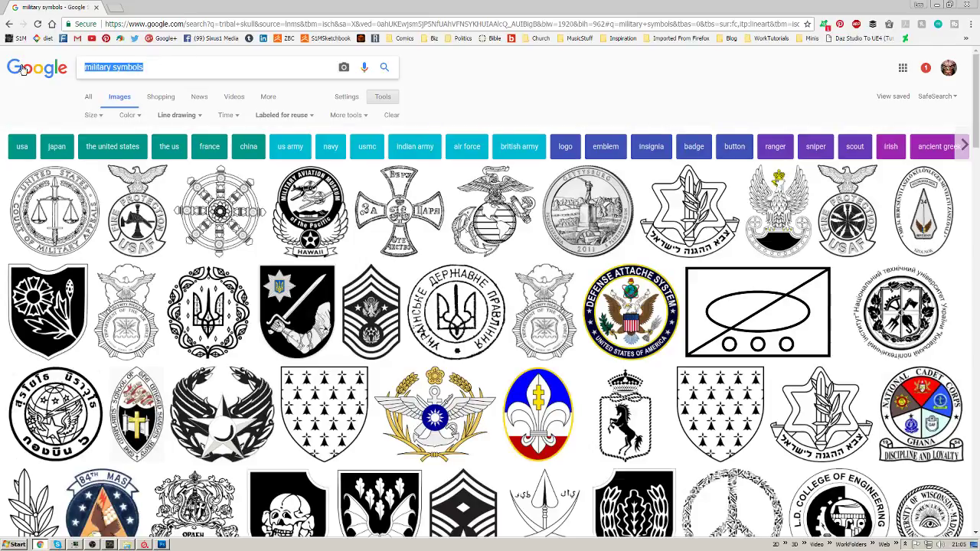
pyautogui.write('hazard')
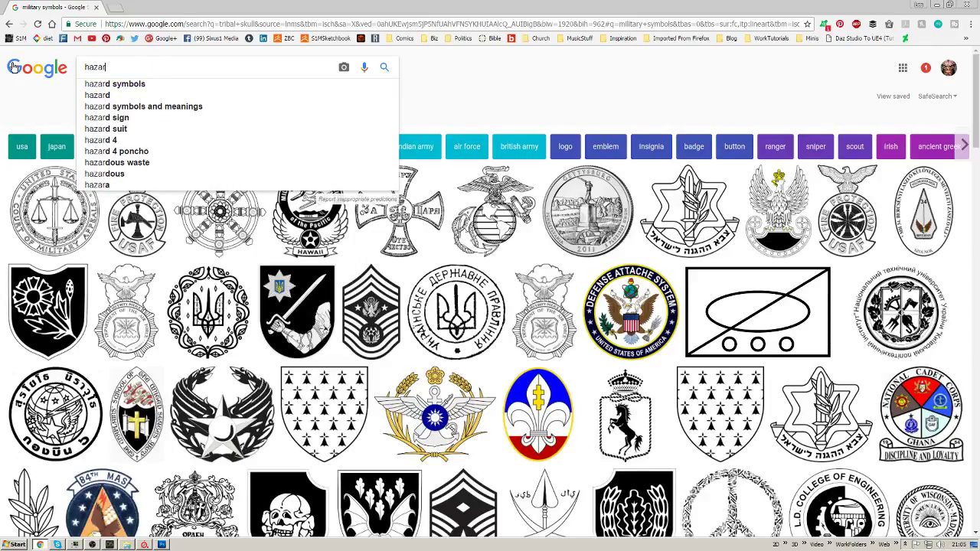
pyautogui.press('Return')
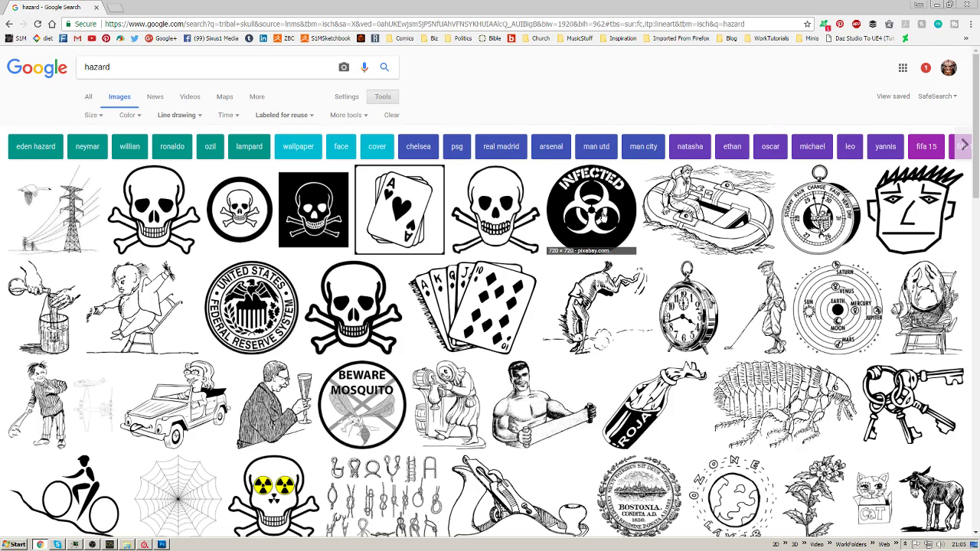
# Look through the hazard results, preview the Federal Reserve System seal, and close its preview.
pyautogui.moveTo(976, 146); pyautogui.dragTo(976, 61)
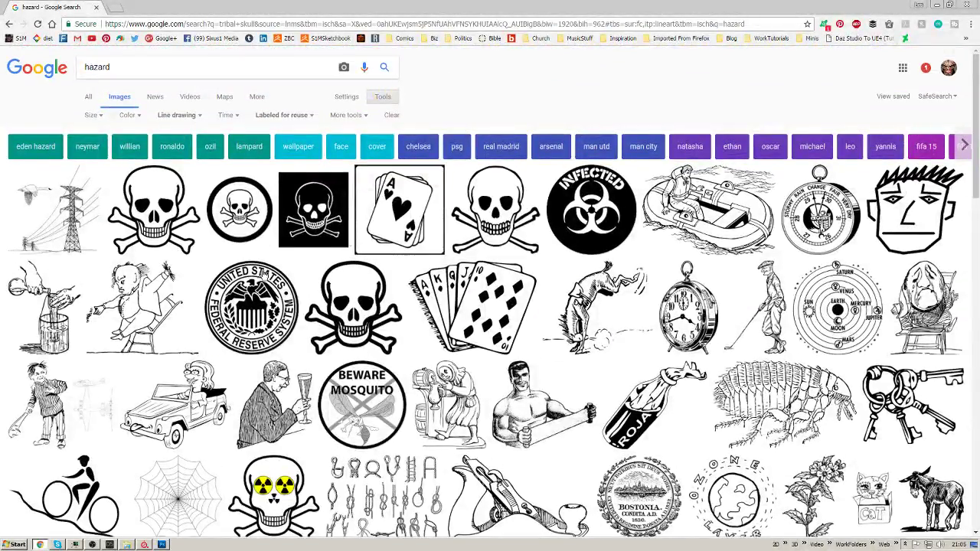
pyautogui.click(255, 300)
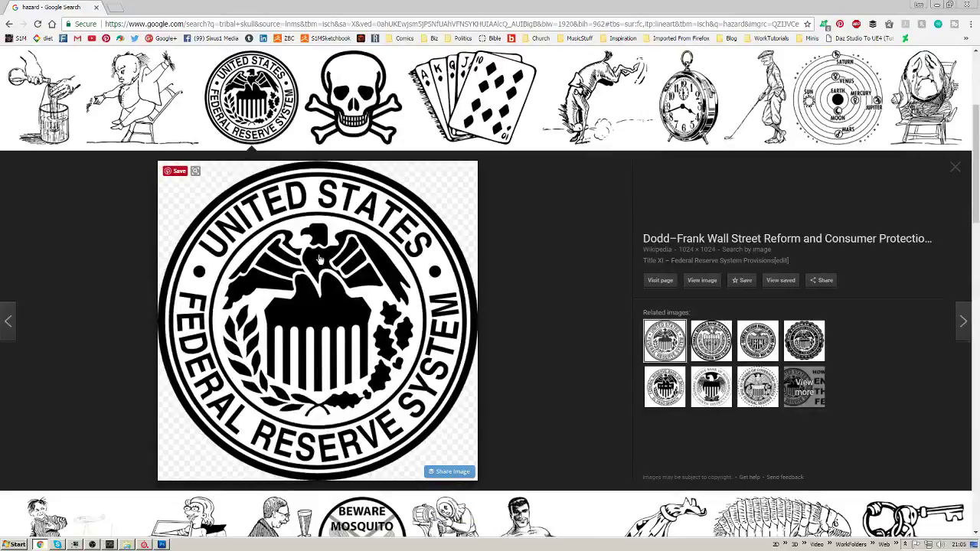
pyautogui.click(955, 166)
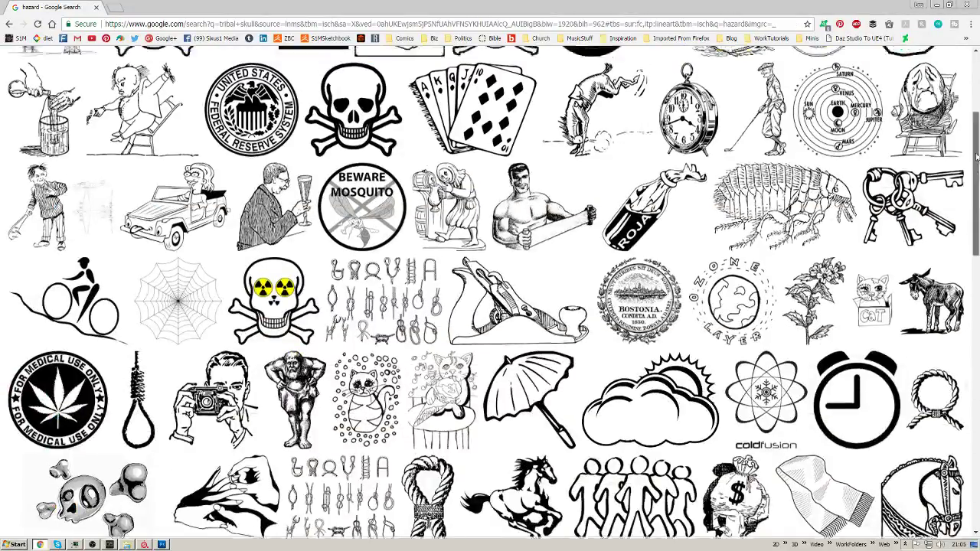
# Refine the image search to hazard symbol.
pyautogui.moveTo(974, 115); pyautogui.dragTo(970, 78)
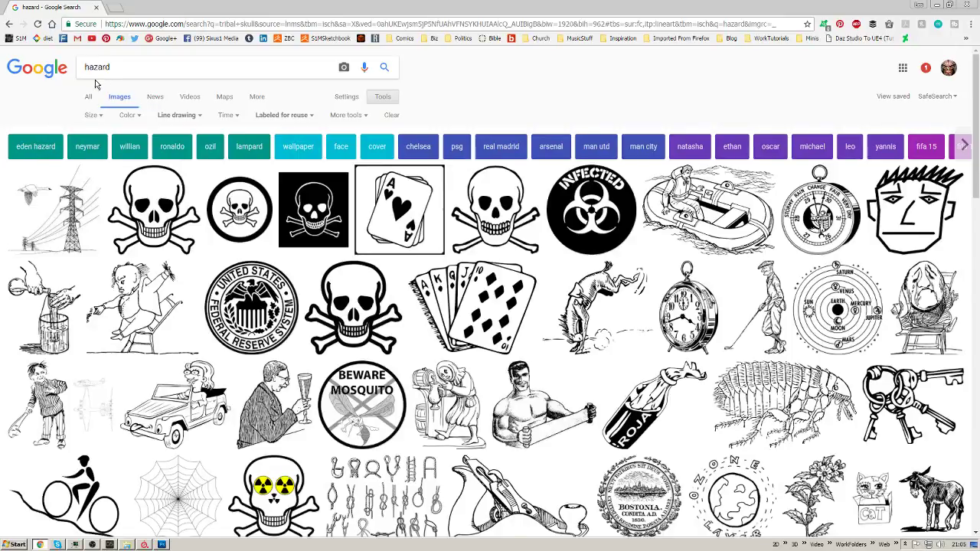
pyautogui.click(141, 67)
pyautogui.write('symbol')
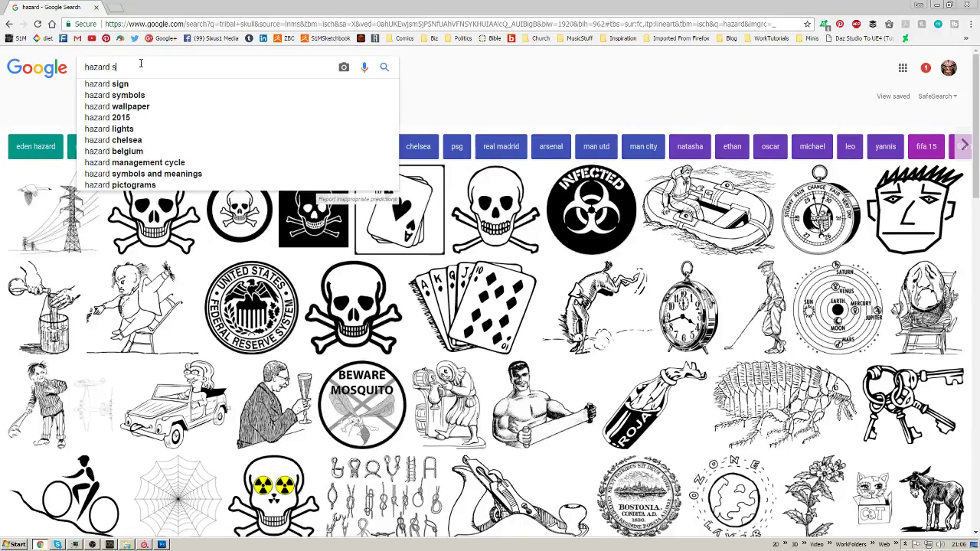
pyautogui.press('Return')
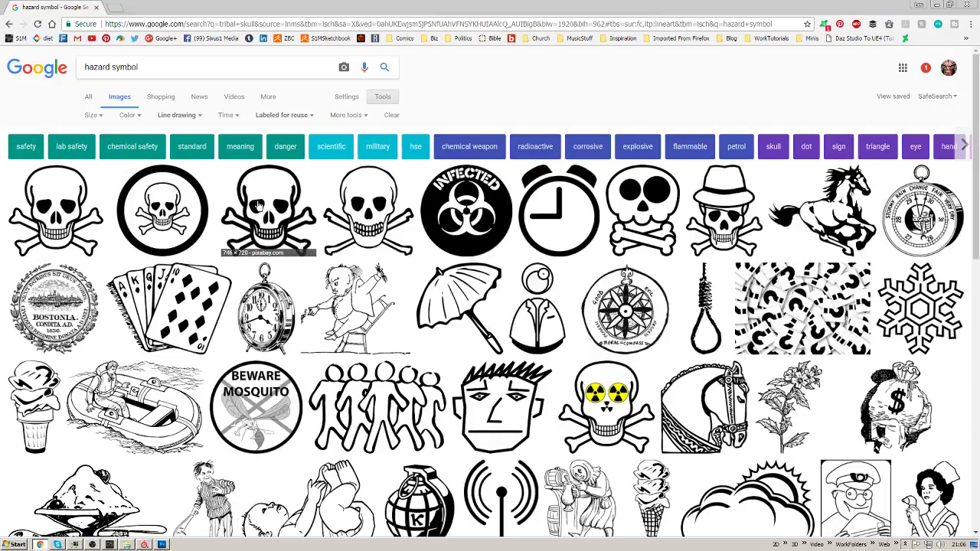
# Open the first skull and crossbones and the Infected biohazard sign in new tabs, and look through the remaining results.
pyautogui.middleClick(67, 206)
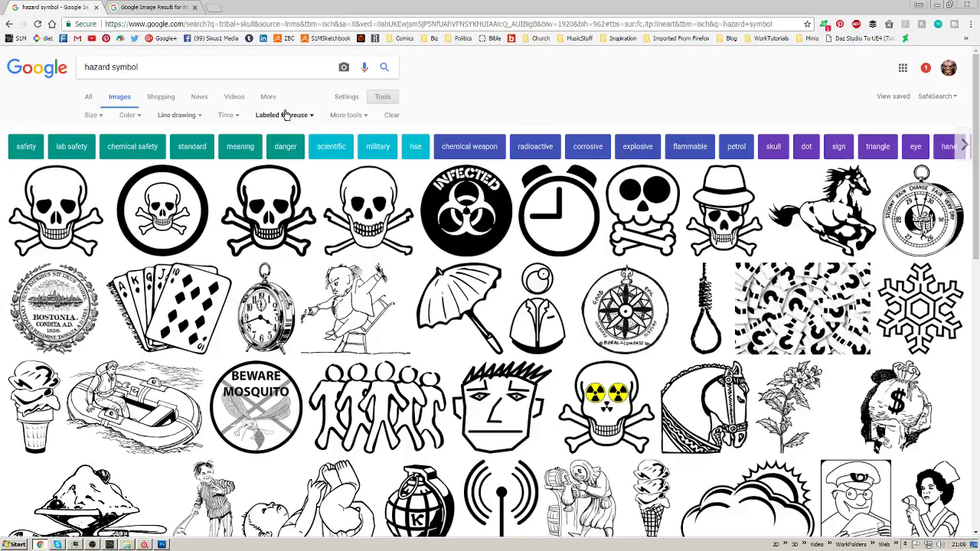
pyautogui.rightClick(473, 208)
pyautogui.click(497, 217)
pyautogui.scroll(-5, 966, 120)
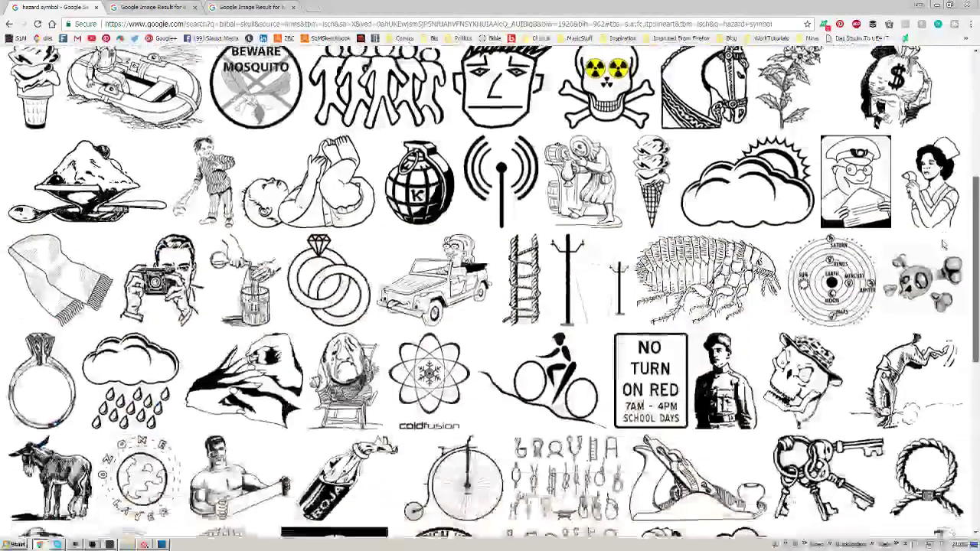
pyautogui.scroll(-5, 944, 245)
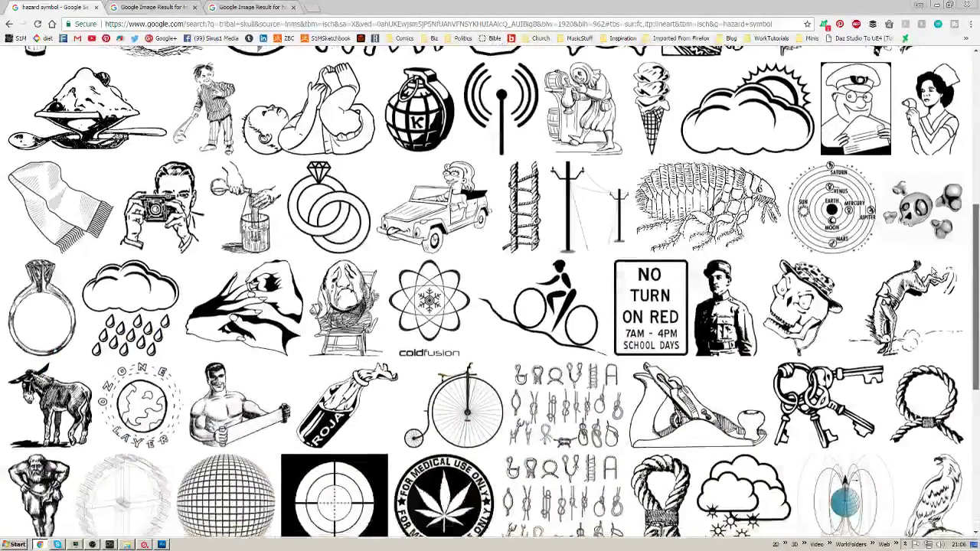
pyautogui.scroll(-2, 924, 377)
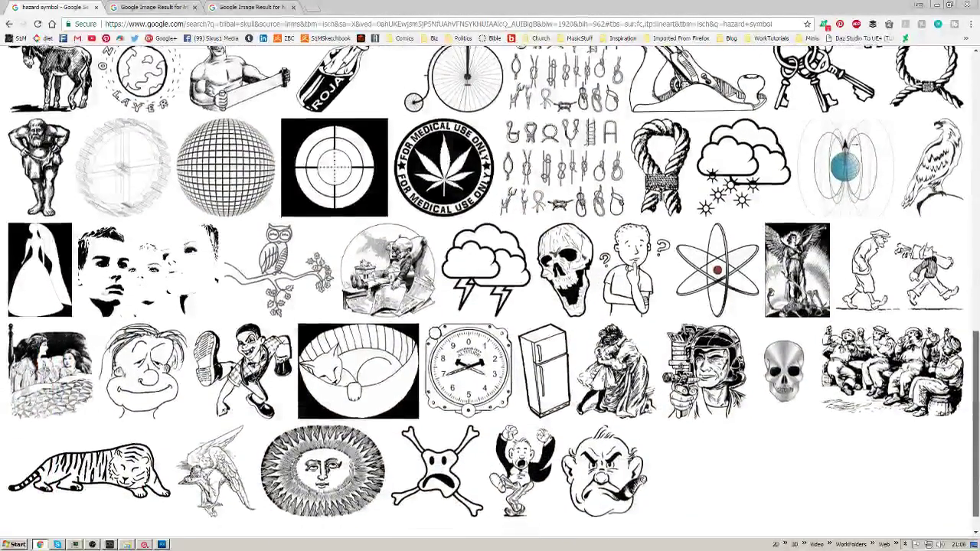
# Search Google Images for stripe symbol and remove the line drawing type filter.
pyautogui.scroll(10, 915, 416)
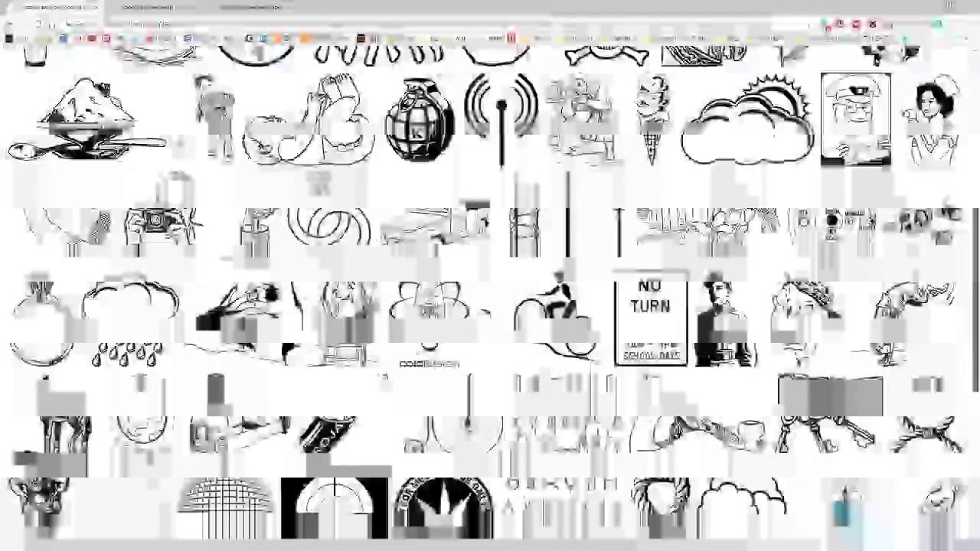
pyautogui.moveTo(157, 65); pyautogui.dragTo(13, 74)
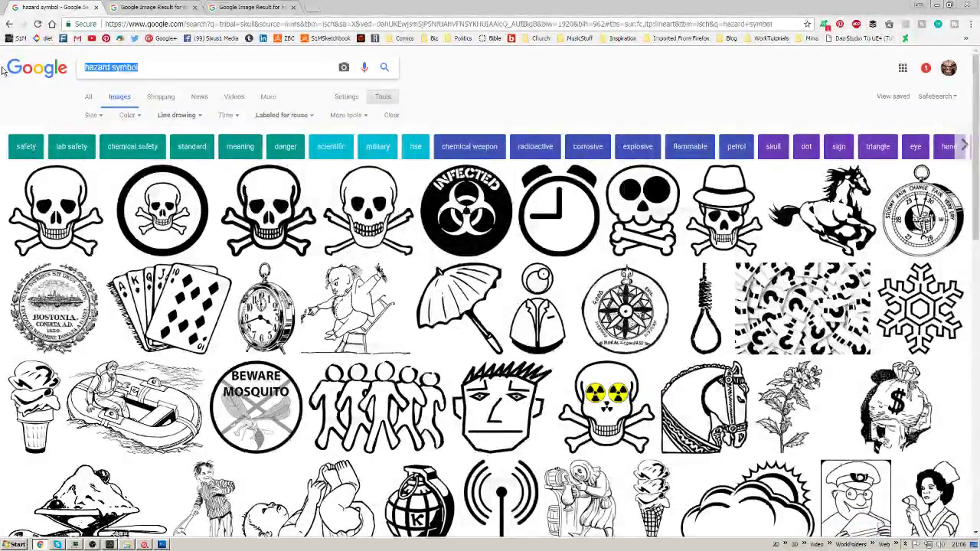
pyautogui.write('stripe symbol')
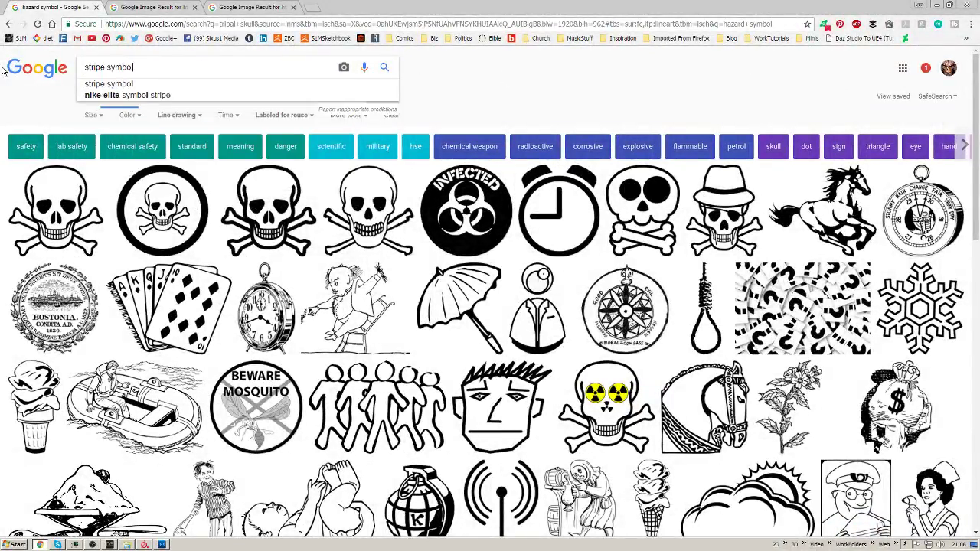
pyautogui.press('Return')
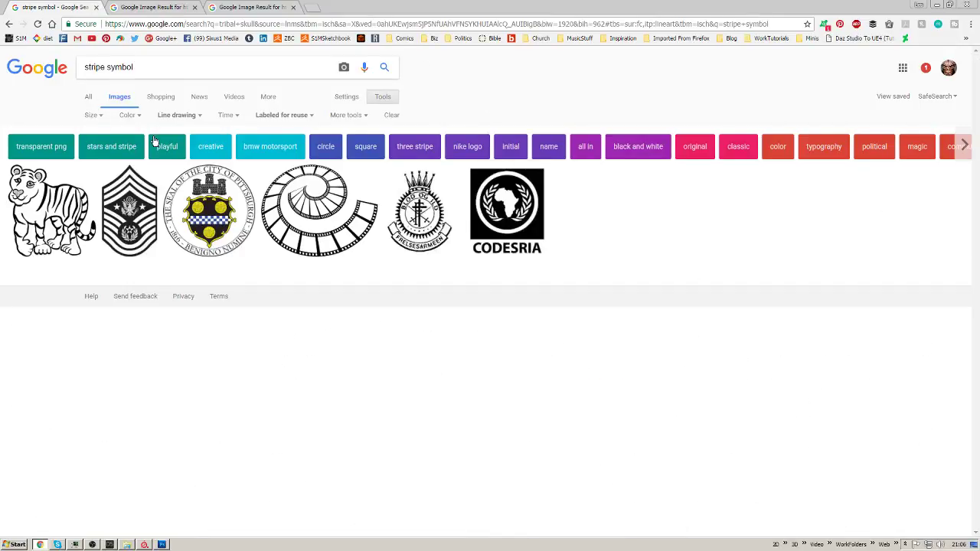
pyautogui.click(196, 117)
pyautogui.click(191, 131)
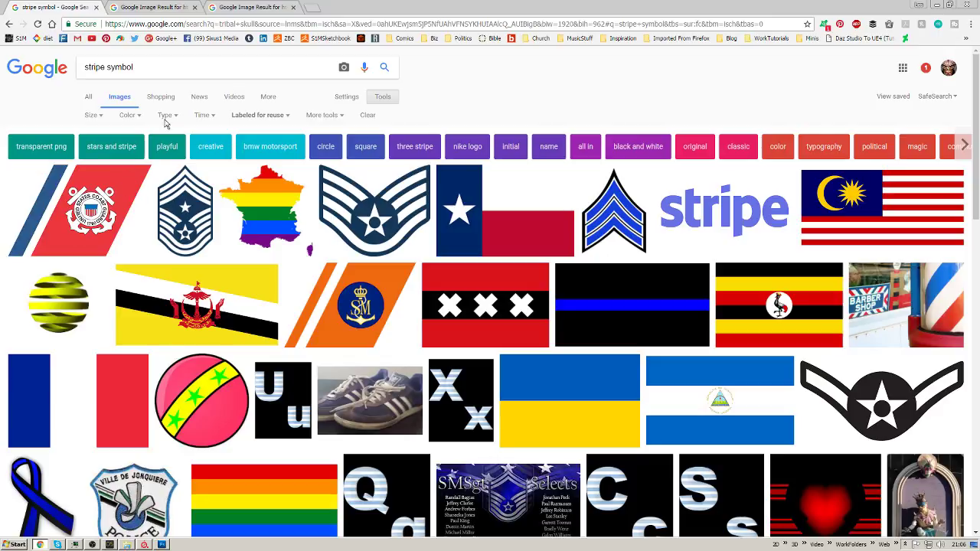
# Replace the image search with the broader term symbols.
pyautogui.moveTo(144, 66); pyautogui.dragTo(3, 71)
pyautogui.write('symbols')
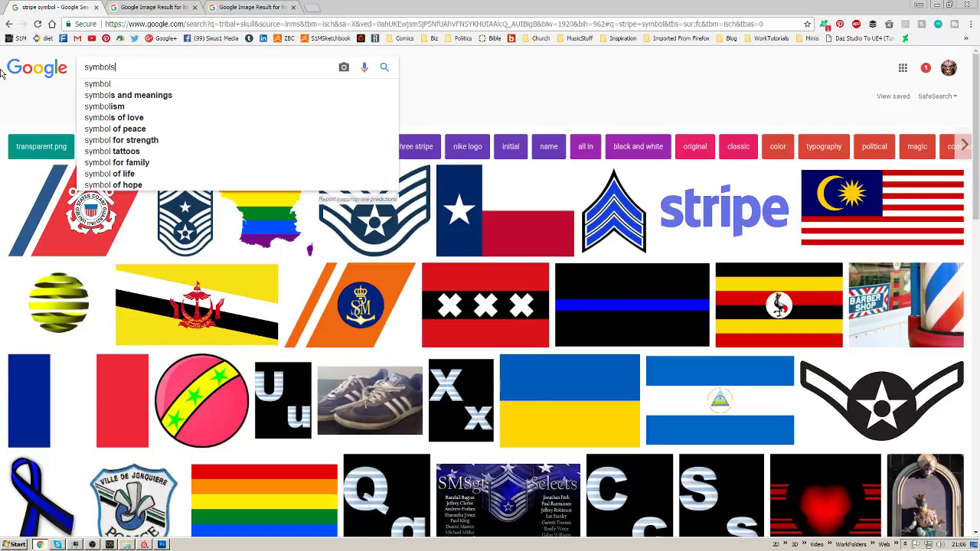
pyautogui.press('Return')
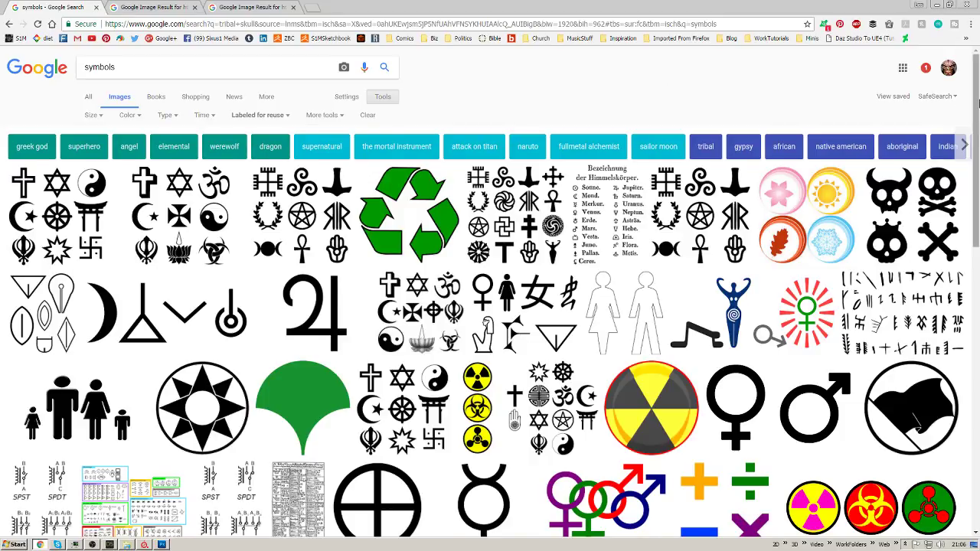
# Look through the symbols image results for shapes suitable as alphas.
pyautogui.scroll(-1, 960, 122)
pyautogui.scroll(-1, 960, 157)
pyautogui.scroll(-5, 960, 161)
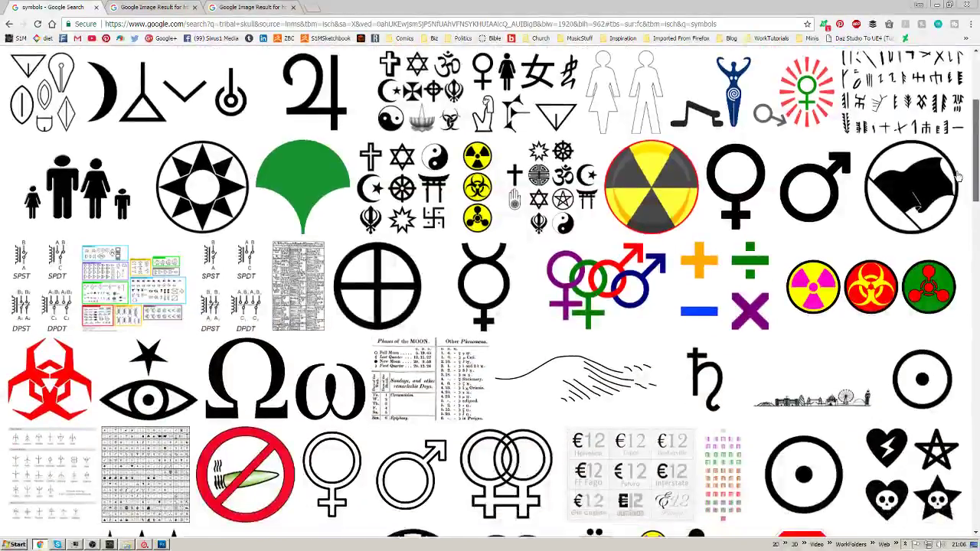
pyautogui.scroll(-4, 932, 245)
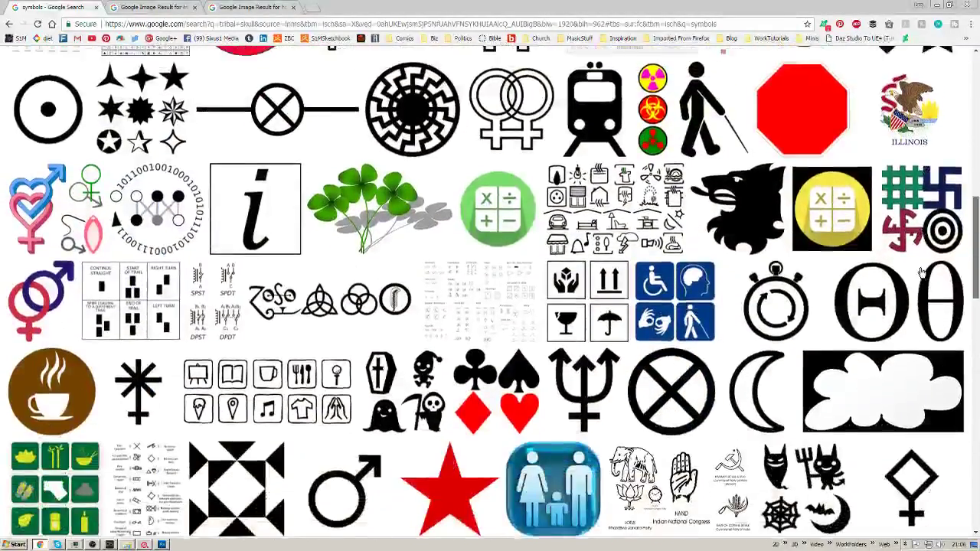
pyautogui.scroll(-7, 925, 314)
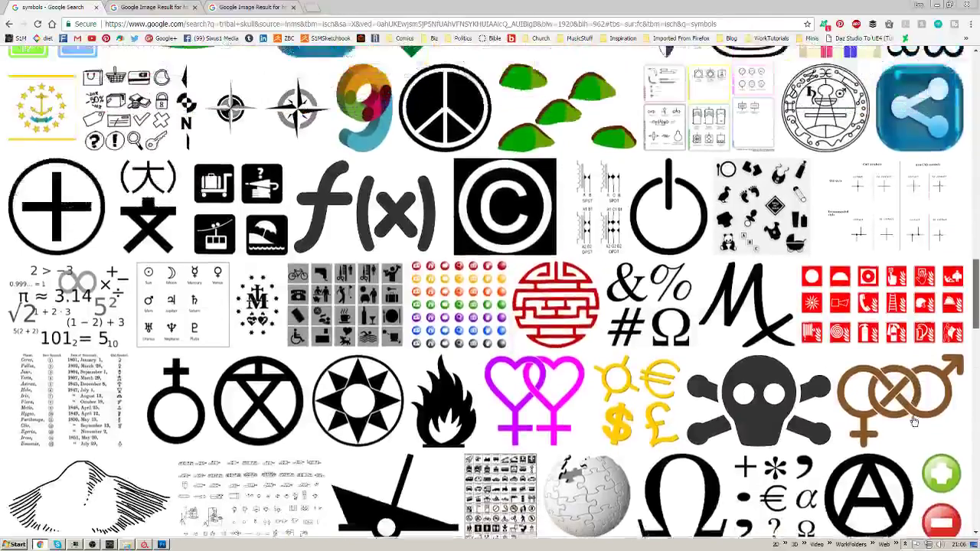
pyautogui.scroll(-5, 914, 428)
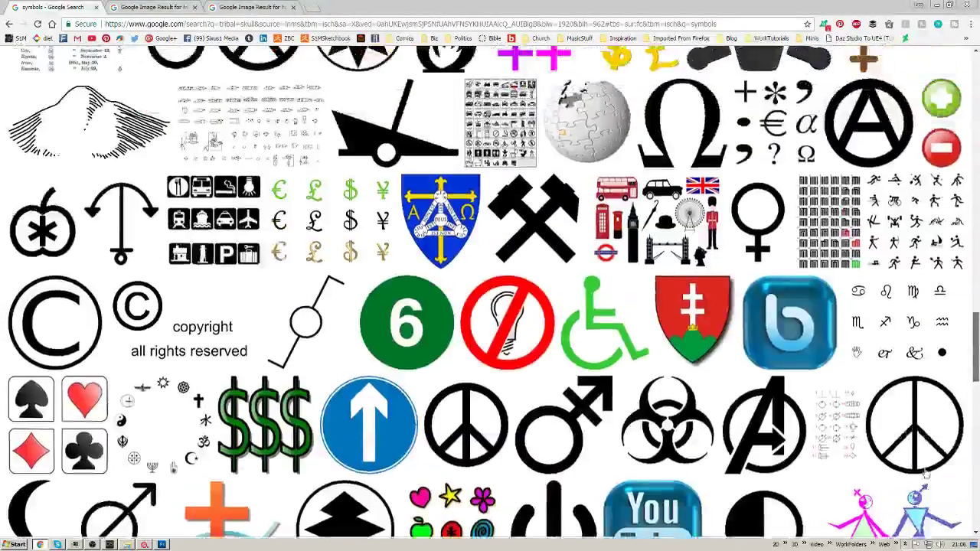
pyautogui.scroll(-3, 925, 459)
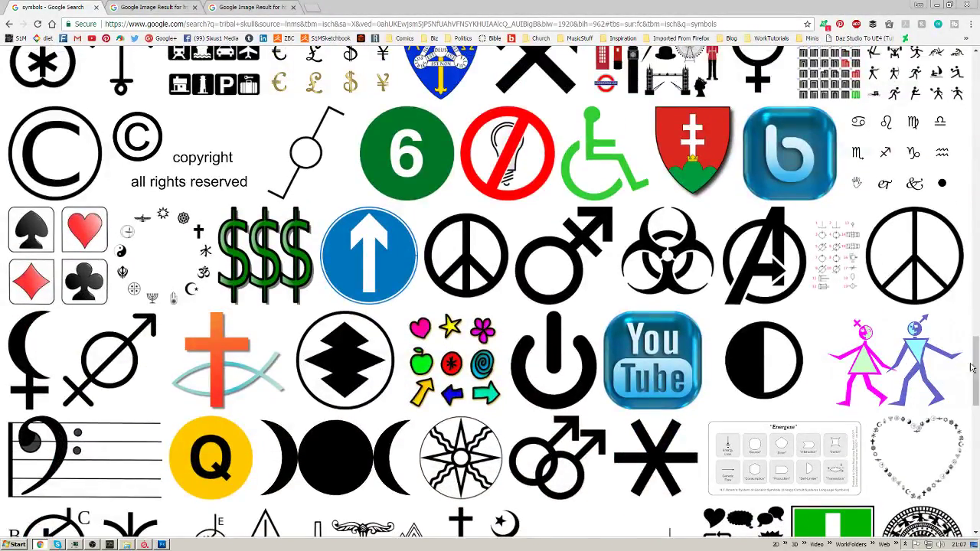
pyautogui.moveTo(971, 368); pyautogui.dragTo(967, 398)
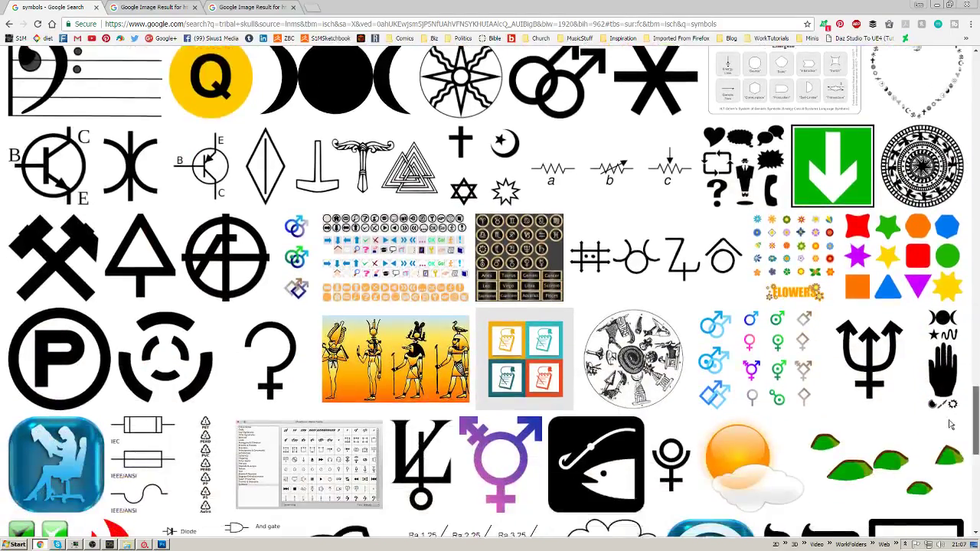
pyautogui.scroll(-5, 950, 442)
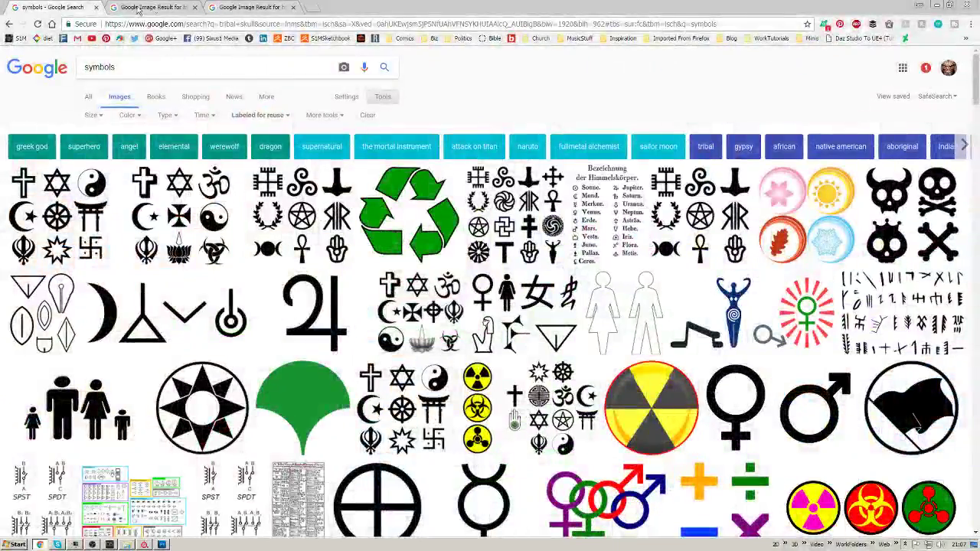
# Copy the skull and crossbones image from its browser tab and paste it onto the black canvas in Photoshop.
pyautogui.click(153, 7)
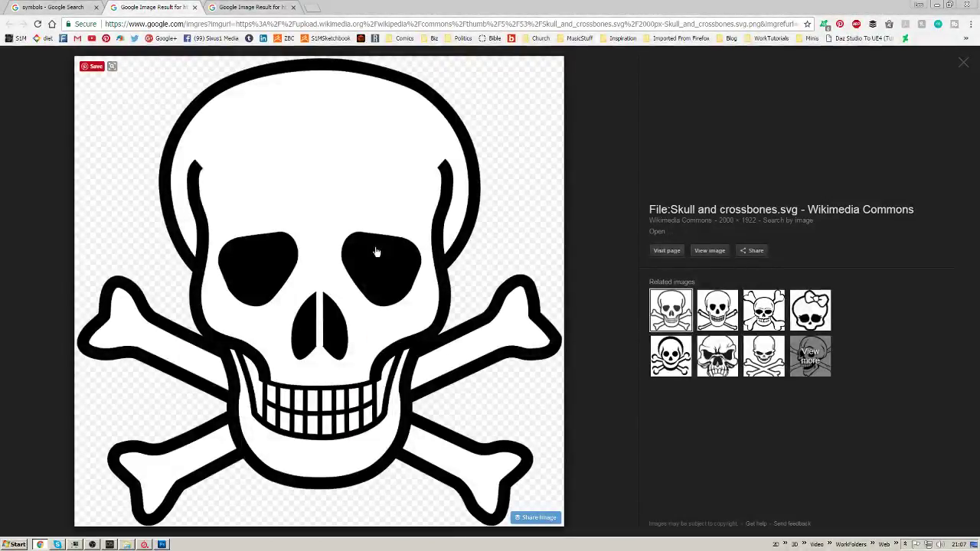
pyautogui.rightClick(377, 252)
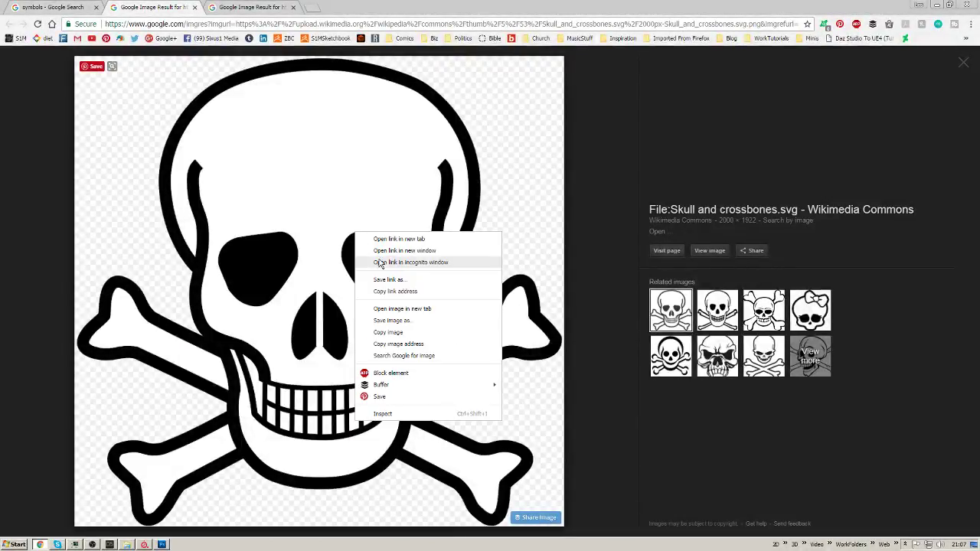
pyautogui.click(401, 328)
pyautogui.hotkey('alt', 'Tab')
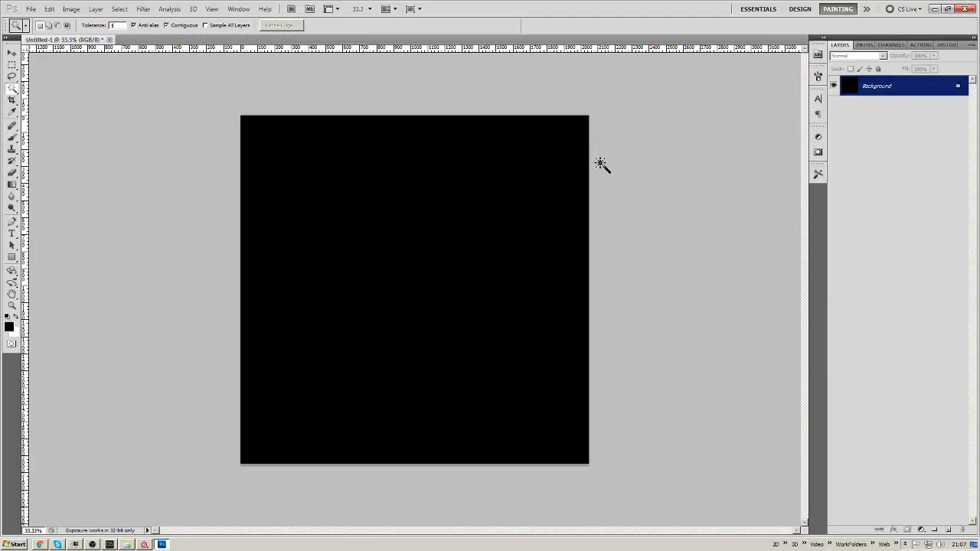
pyautogui.hotkey('ctrl', 'v')
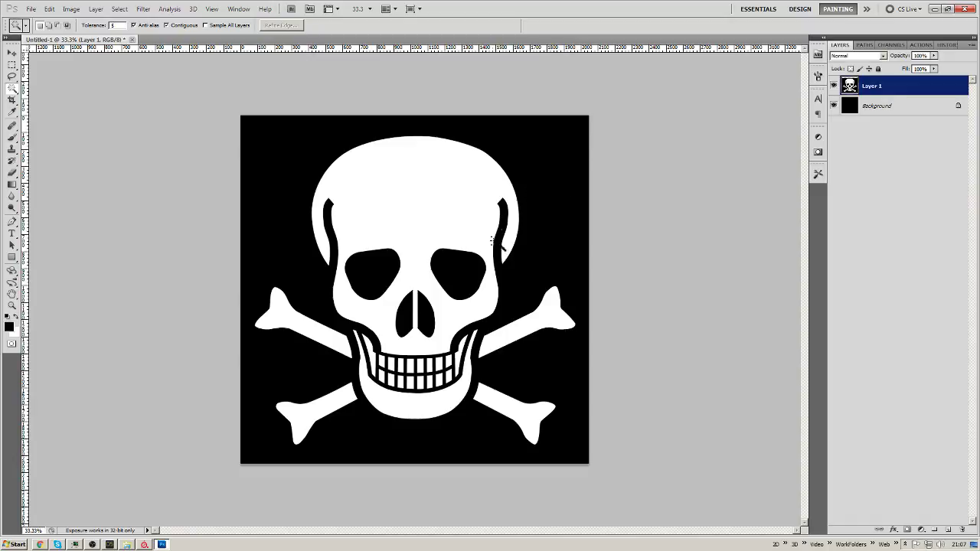
# Save the skull as the maximum-quality JPEG simpleSkullSymbol in the alphas folder, and close the untitled document without saving changes.
pyautogui.hotkey('ctrl', 's')
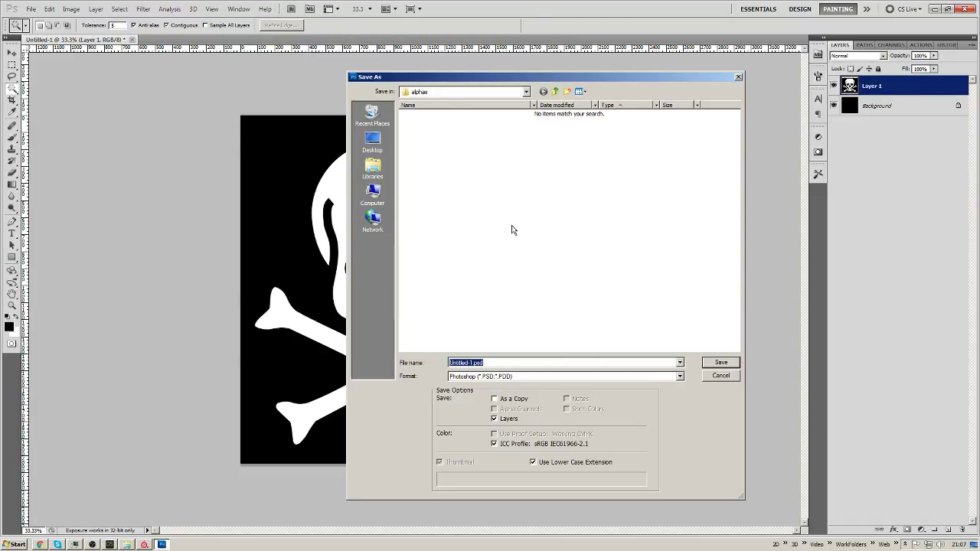
pyautogui.press('Tab')
pyautogui.press('j')
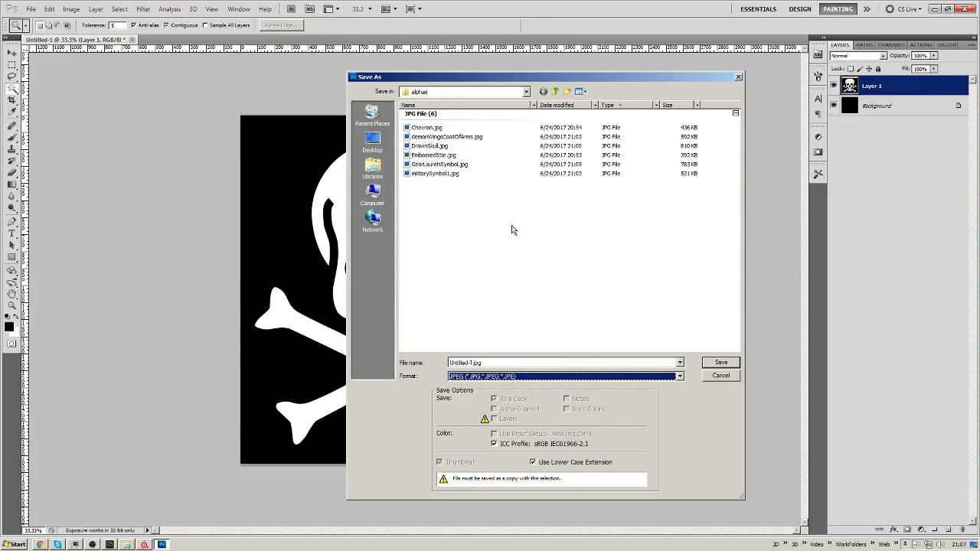
pyautogui.hotkey('shift', 'Tab')
pyautogui.write('simpleS')
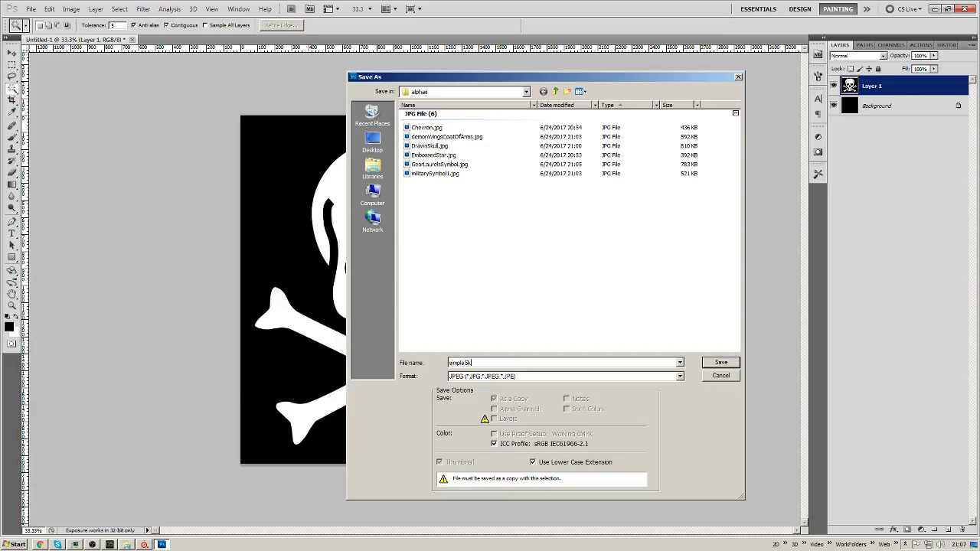
pyautogui.press('Return')
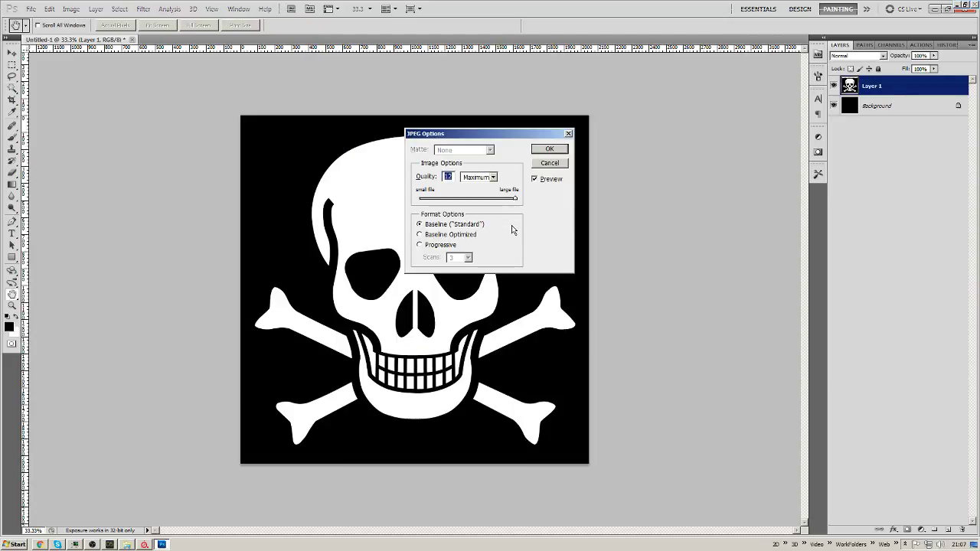
pyautogui.press('Return')
pyautogui.click(132, 39)
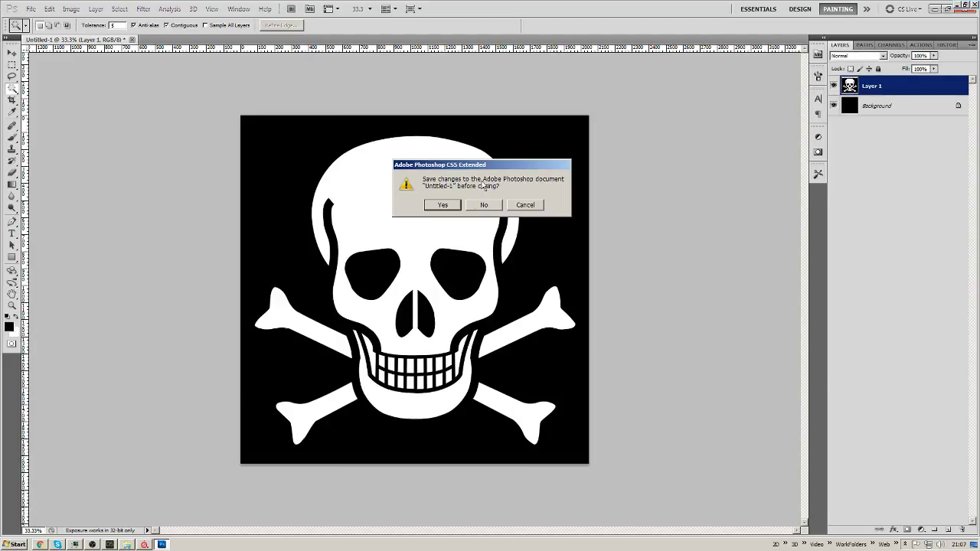
pyautogui.click(482, 206)
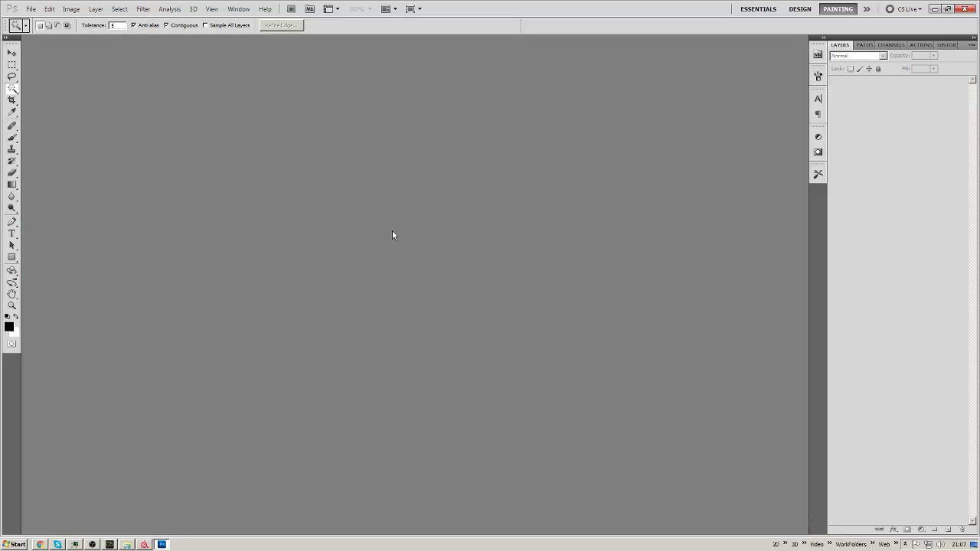
# Open simpleSkullSymbol.jpg and fill its background with black as a blank canvas.
pyautogui.hotkey('ctrl', 'n')
pyautogui.click(579, 153)
pyautogui.hotkey('ctrl', 'o')
pyautogui.doubleClick(494, 208)
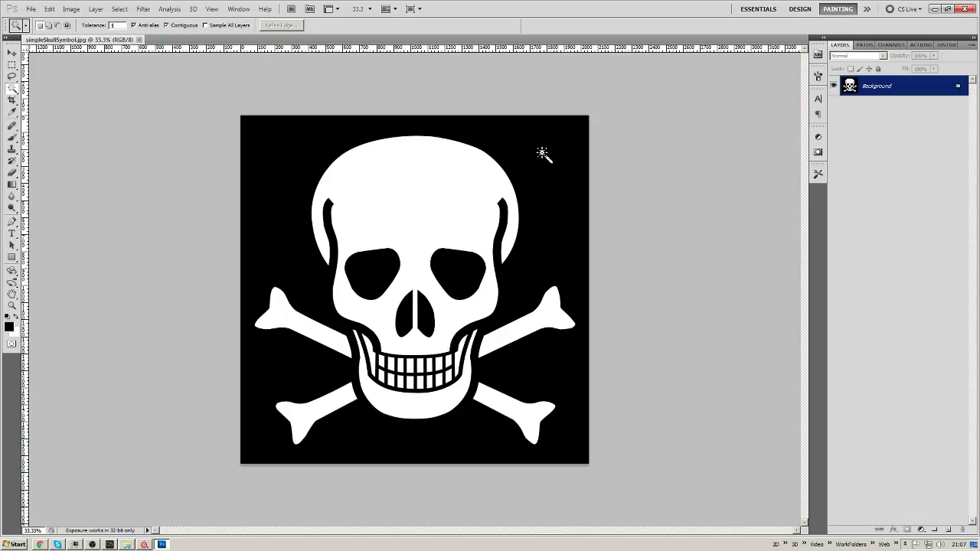
pyautogui.hotkey('alt', 'Tab')
pyautogui.hotkey('alt', 'BackSpace')
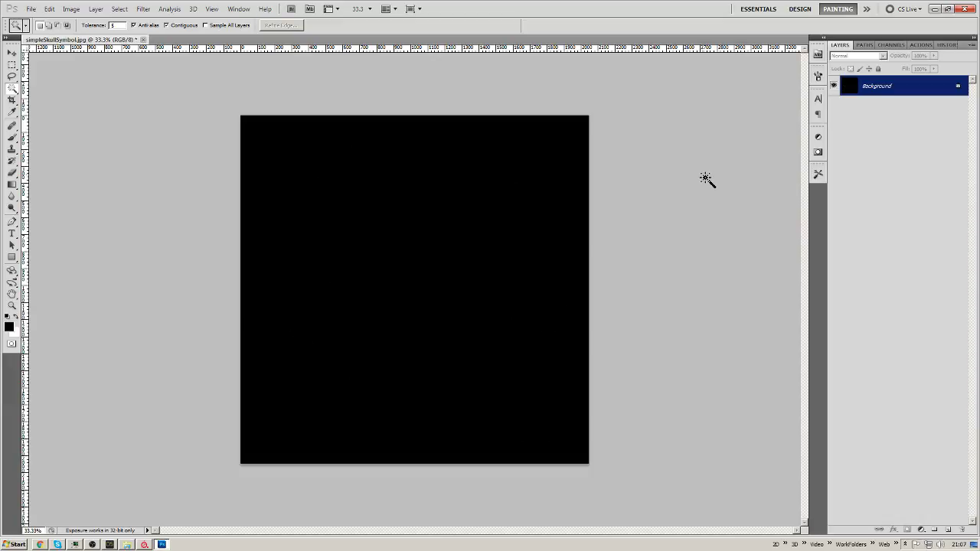
# Switch to the browser and close the skull and crossbones tab.
pyautogui.hotkey('alt', 'Tab')
pyautogui.hotkey('alt', 'Tab')
pyautogui.hotkey('alt', 'Tab')
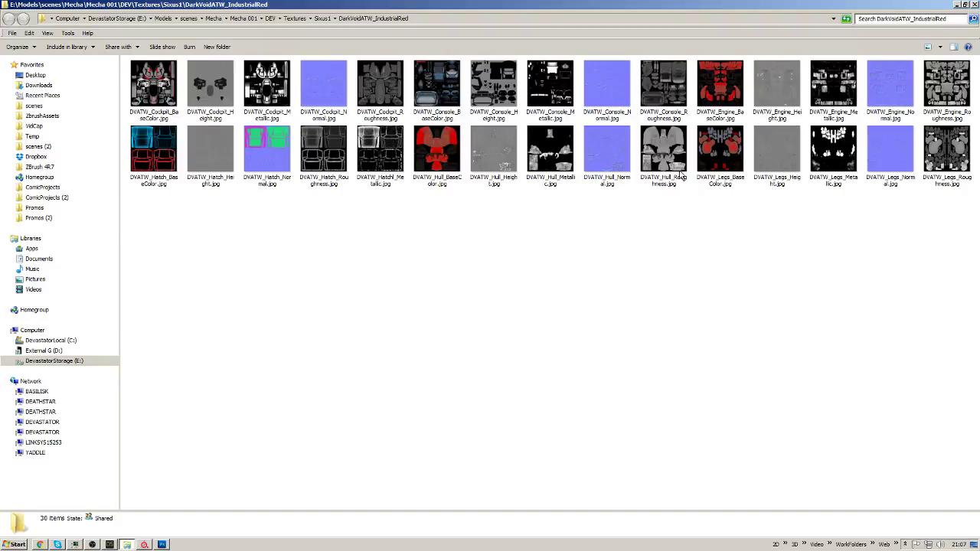
pyautogui.hotkey('alt', 'Tab')
pyautogui.hotkey('alt', 'Tab')
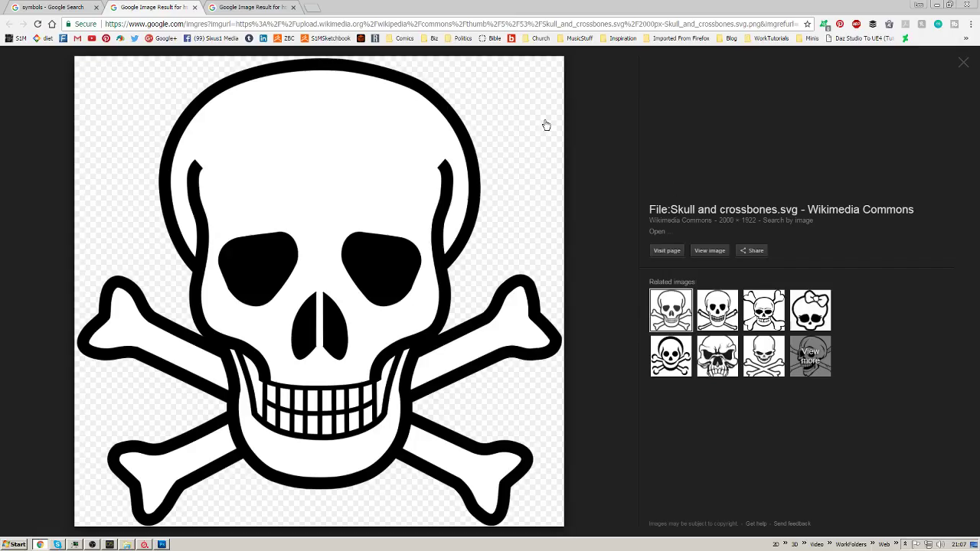
pyautogui.click(196, 8)
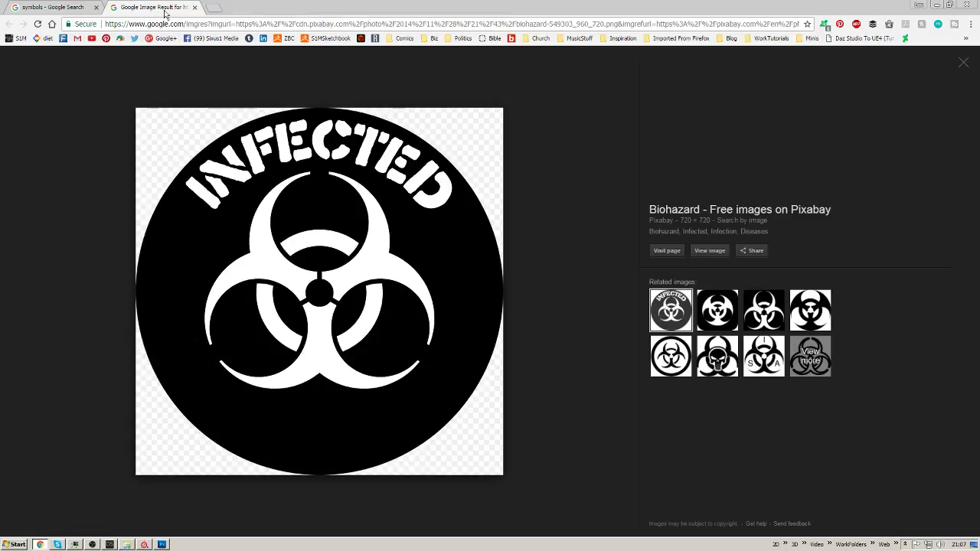
# Try pasting the Infected biohazard sign onto the black canvas with the background layer hidden, and undo the paste.
pyautogui.rightClick(338, 198)
pyautogui.click(373, 297)
pyautogui.hotkey('alt', 'Tab')
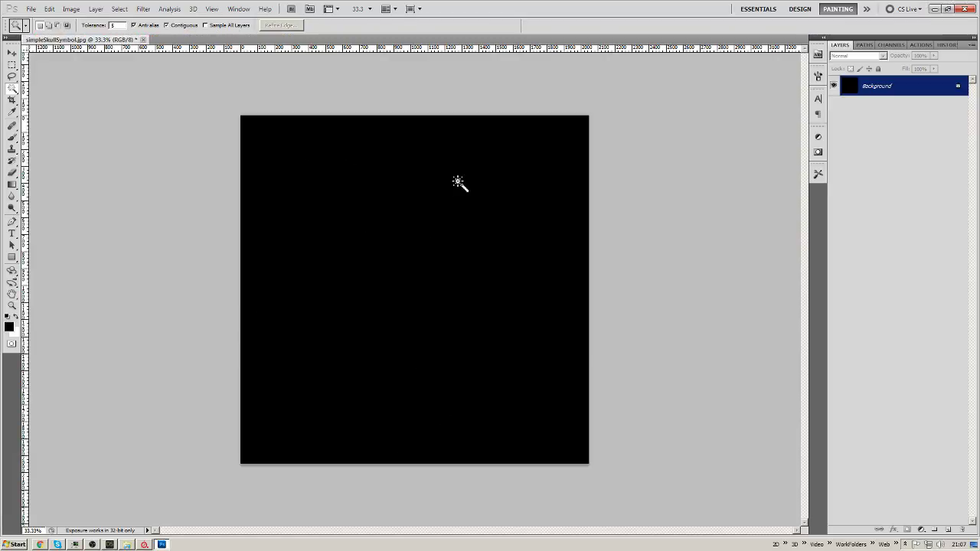
pyautogui.hotkey('ctrl', 'v')
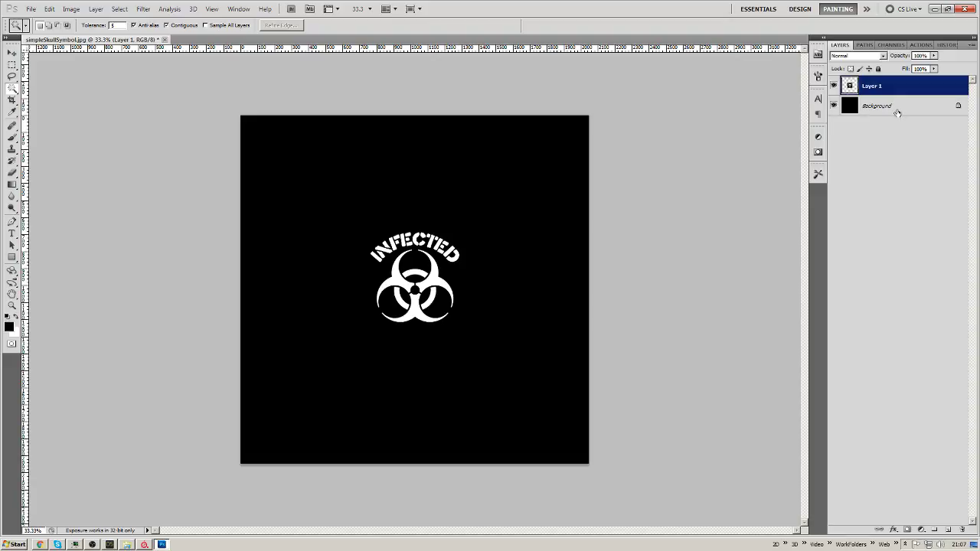
pyautogui.click(834, 105)
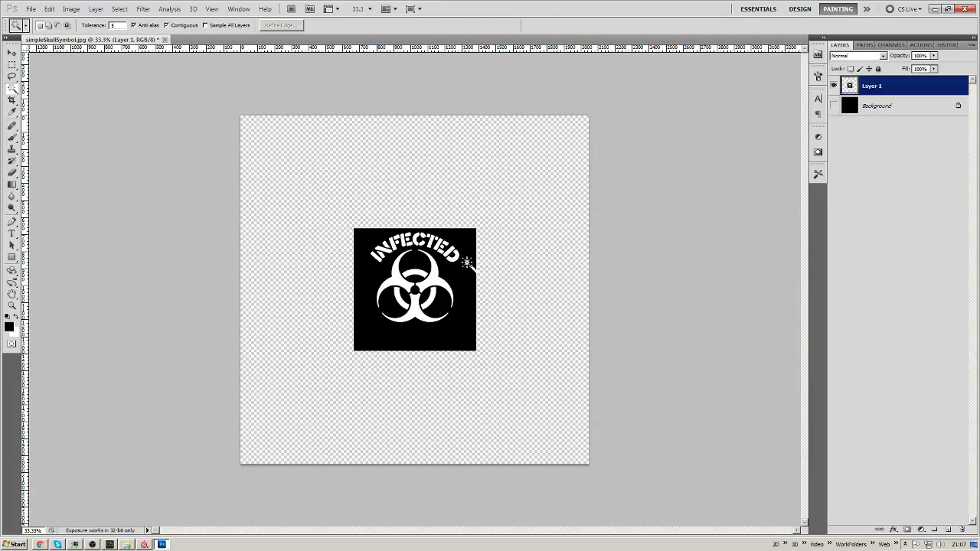
pyautogui.hotkey('ctrl', 'alt', 'z')
pyautogui.hotkey('ctrl', 'alt', 'z')
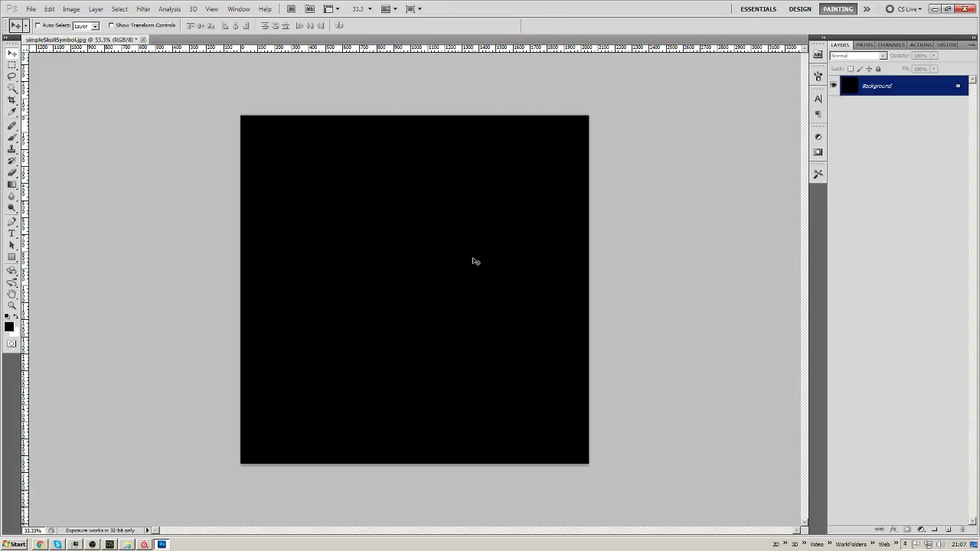
# Capture the Infected biohazard sign from the browser with the Snipping Tool, copy the snip and close the tool.
pyautogui.hotkey('alt', 'Tab')
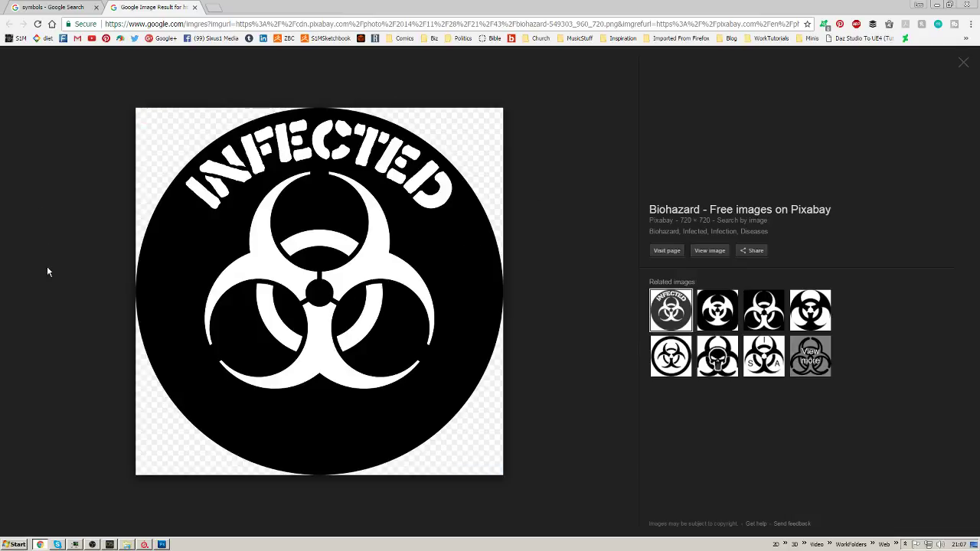
pyautogui.press('super')
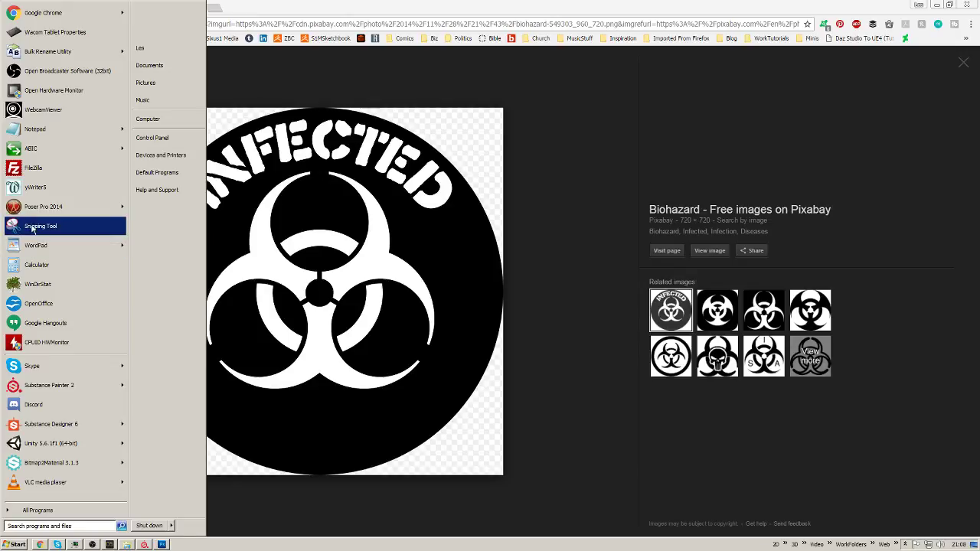
pyautogui.click(32, 227)
pyautogui.moveTo(133, 107); pyautogui.dragTo(506, 479)
pyautogui.rightClick(384, 288)
pyautogui.click(383, 300)
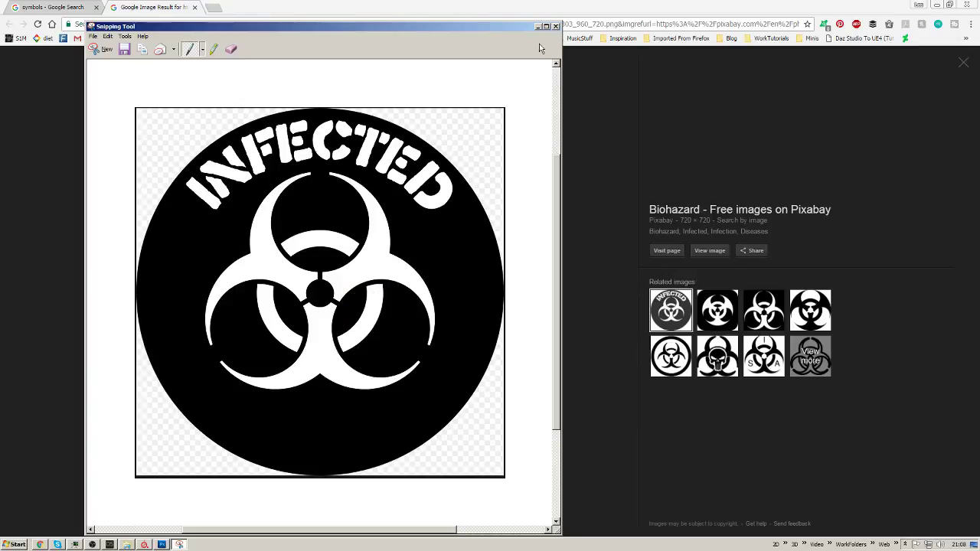
pyautogui.click(557, 32)
# Paste the captured sign onto the black canvas in Photoshop and scale it proportionally to about 232%, roughly centred.
pyautogui.hotkey('alt', 'Tab')
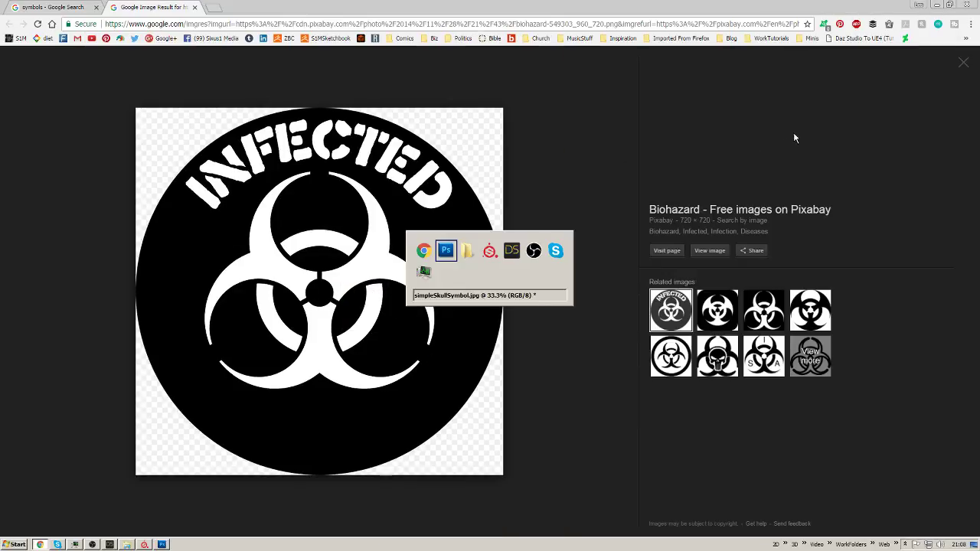
pyautogui.hotkey('ctrl', 'v')
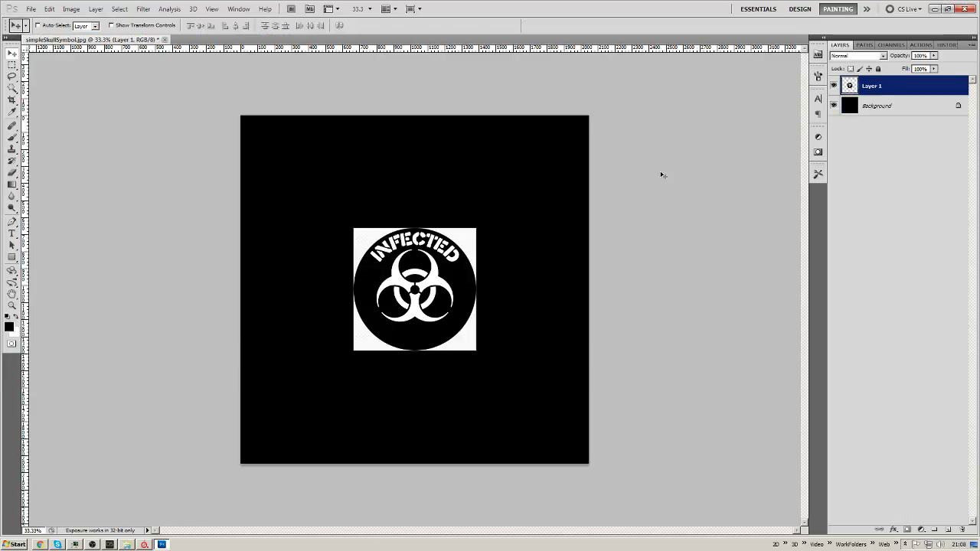
pyautogui.hotkey('ctrl', 't')
pyautogui.keyDown('shift'); pyautogui.moveTo(480, 220); pyautogui.dragTo(576, 128); pyautogui.keyUp('shift')
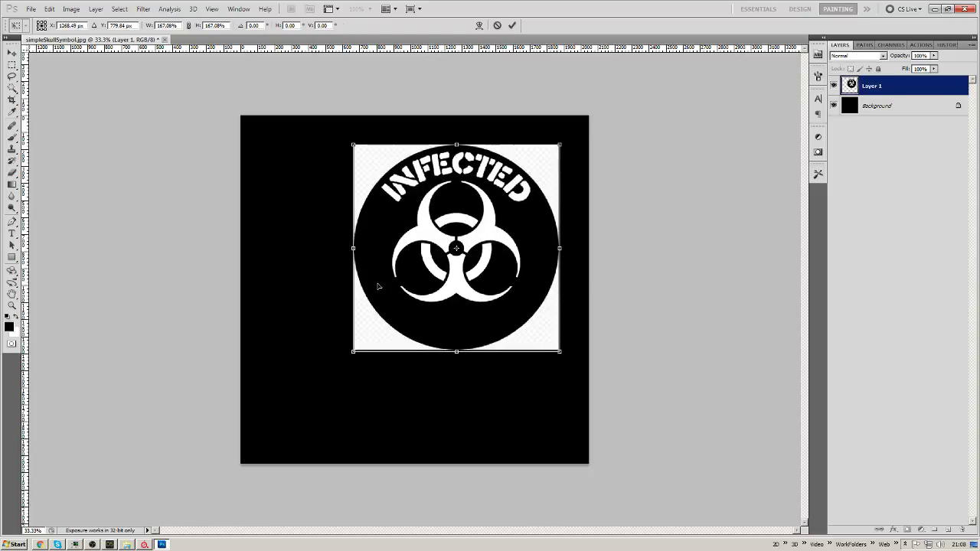
pyautogui.keyDown('shift'); pyautogui.moveTo(350, 353); pyautogui.dragTo(274, 429); pyautogui.keyUp('shift')
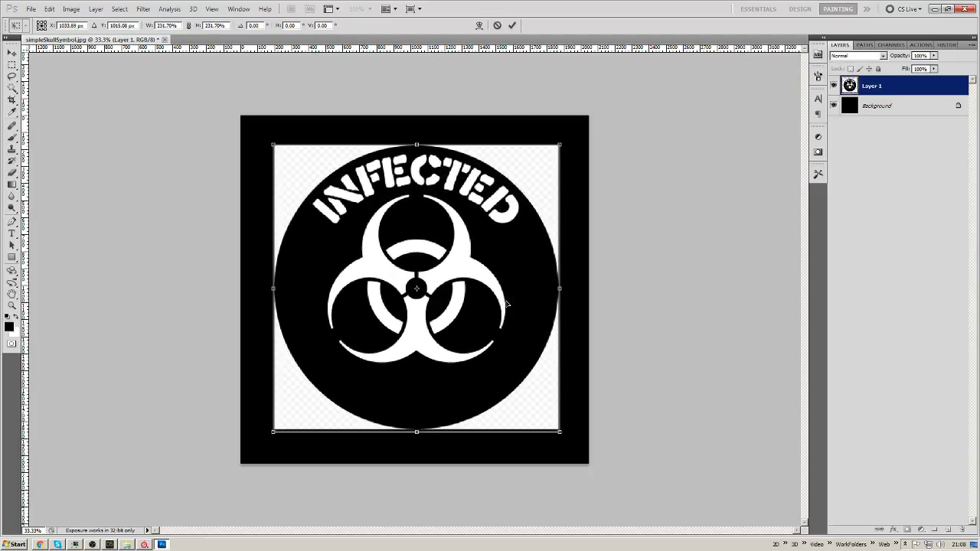
pyautogui.press('Return')
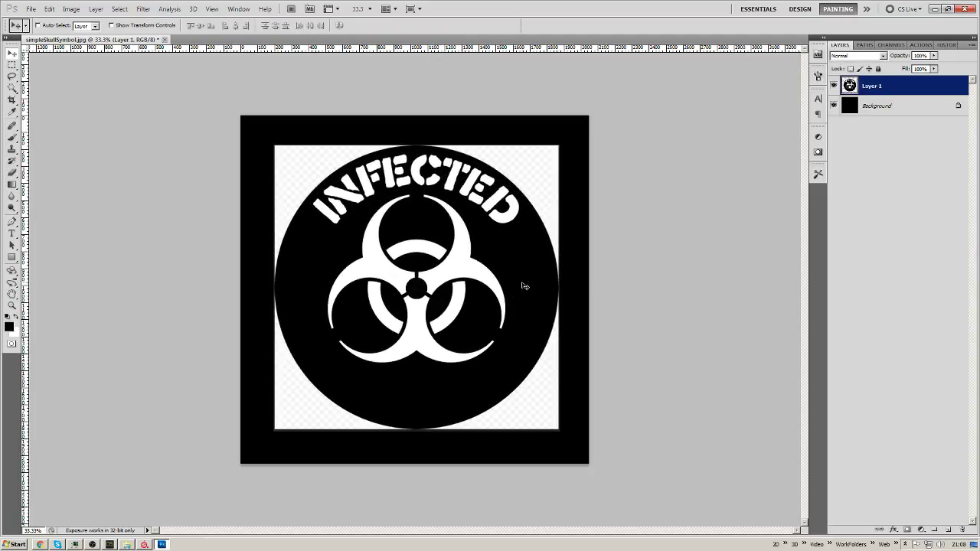
# Using an ellipse drawn over the round sign as a selection, delete the sign's white corners and remove the ellipse shape layer.
pyautogui.click(13, 259)
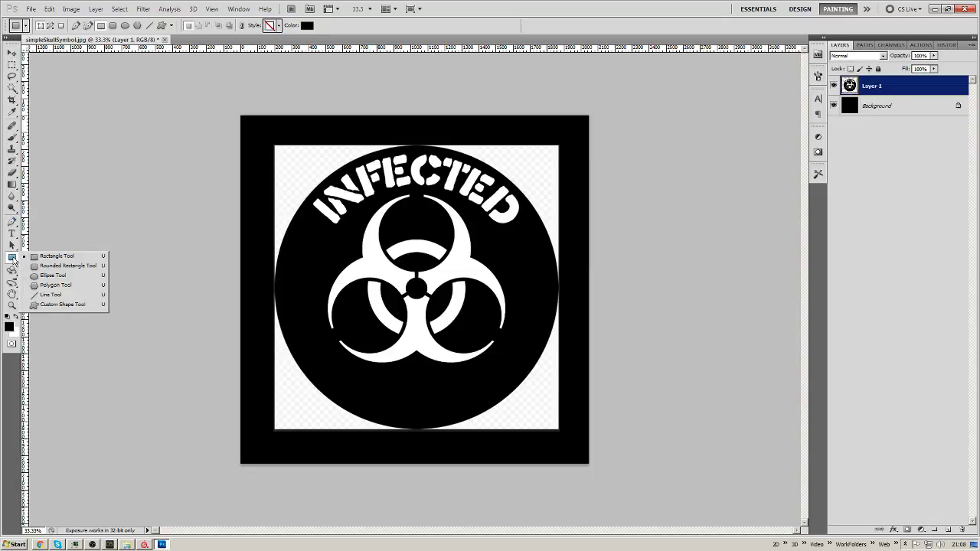
pyautogui.click(52, 277)
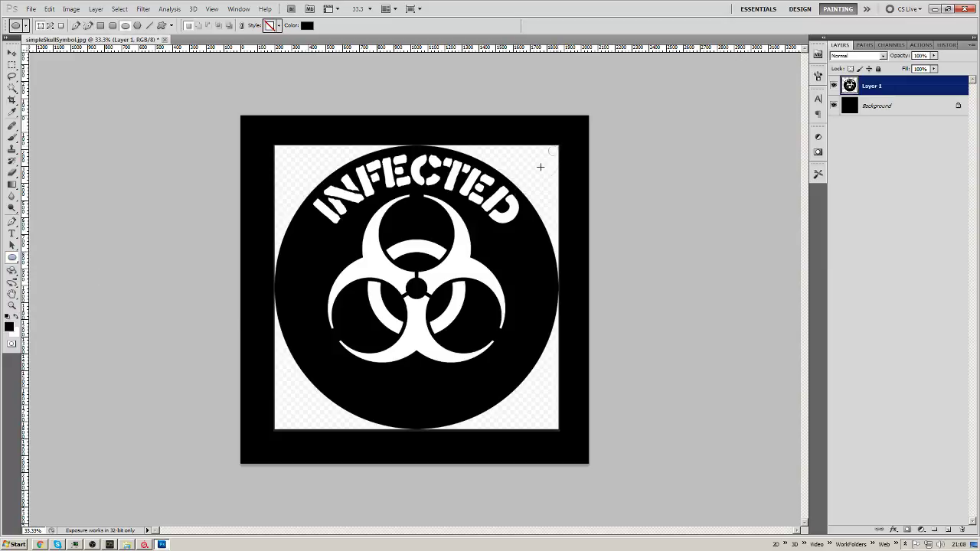
pyautogui.moveTo(540, 166); pyautogui.dragTo(279, 431)
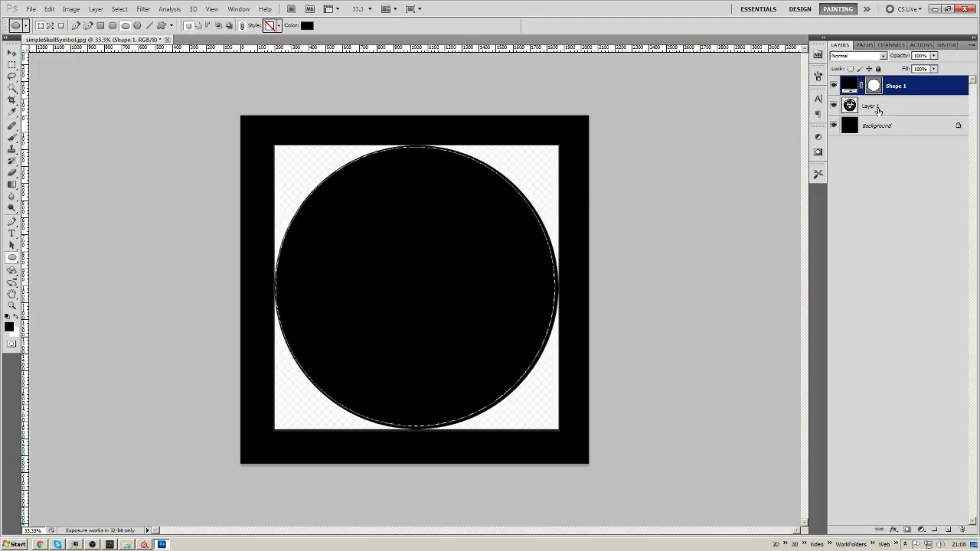
pyautogui.click(879, 111)
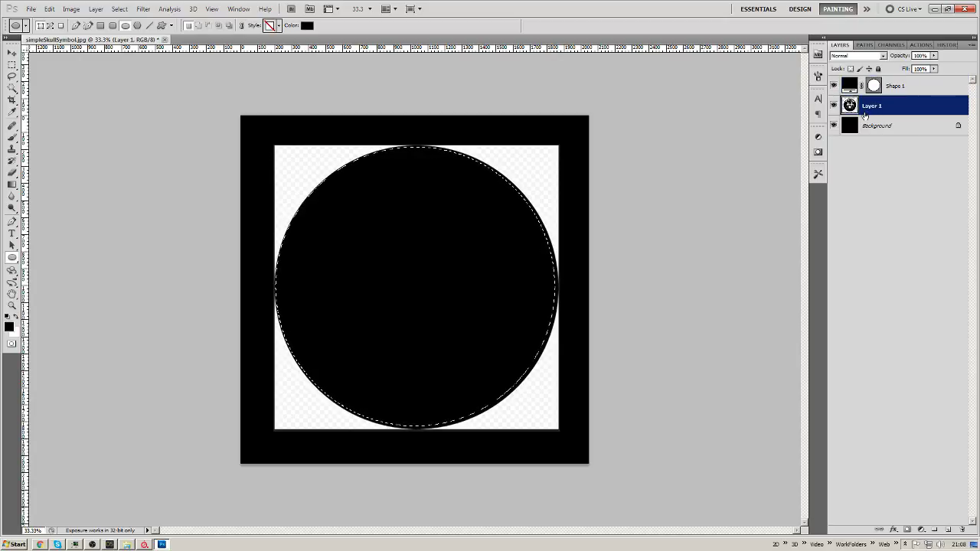
pyautogui.press('Delete')
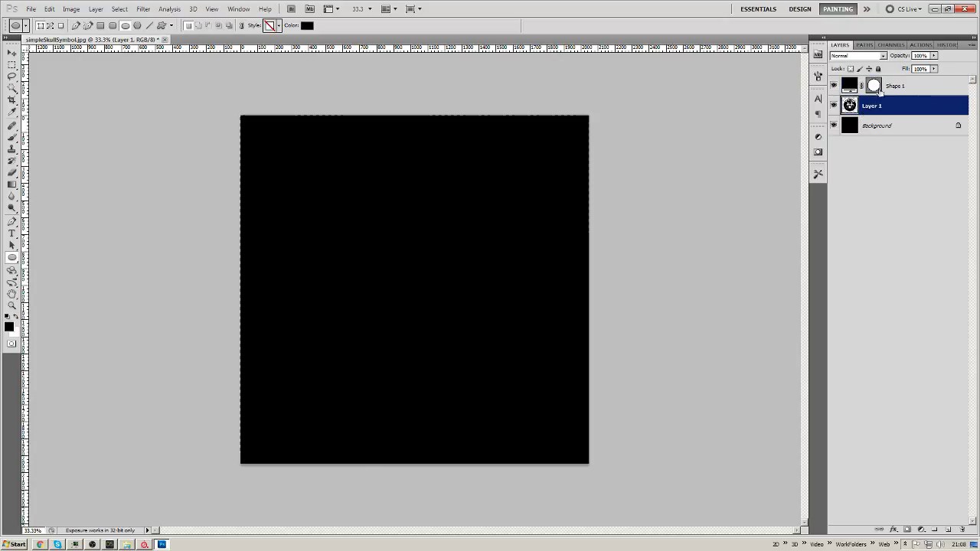
pyautogui.click(878, 90)
pyautogui.rightClick(888, 86)
pyautogui.click(867, 126)
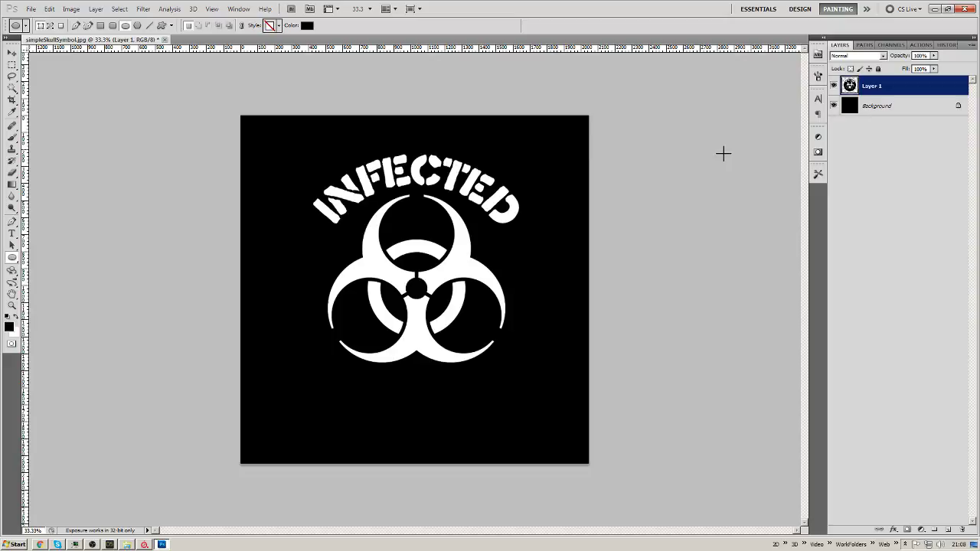
# Add a thick white (ffffff) outside stroke to the sign layer, forming a ring around the Infected symbol.
pyautogui.doubleClick(924, 89)
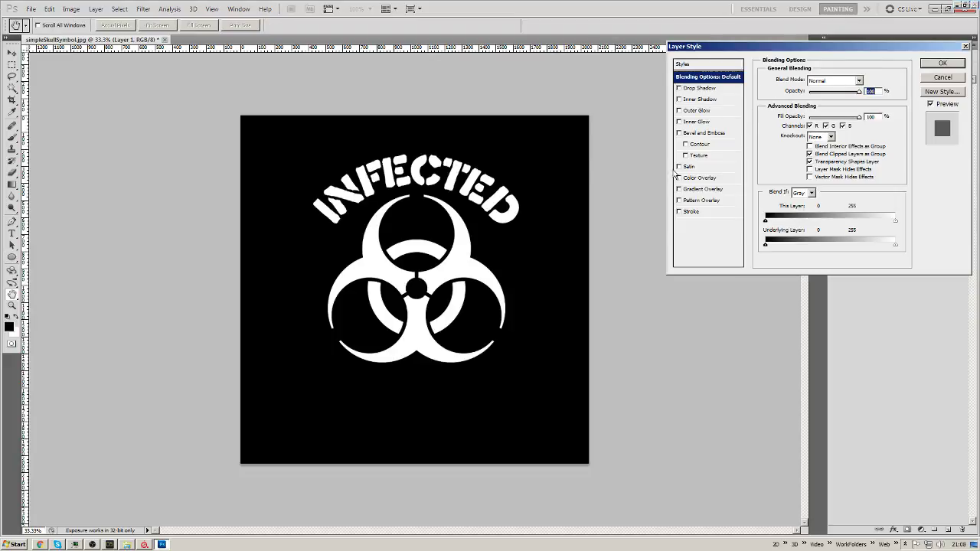
pyautogui.click(683, 211)
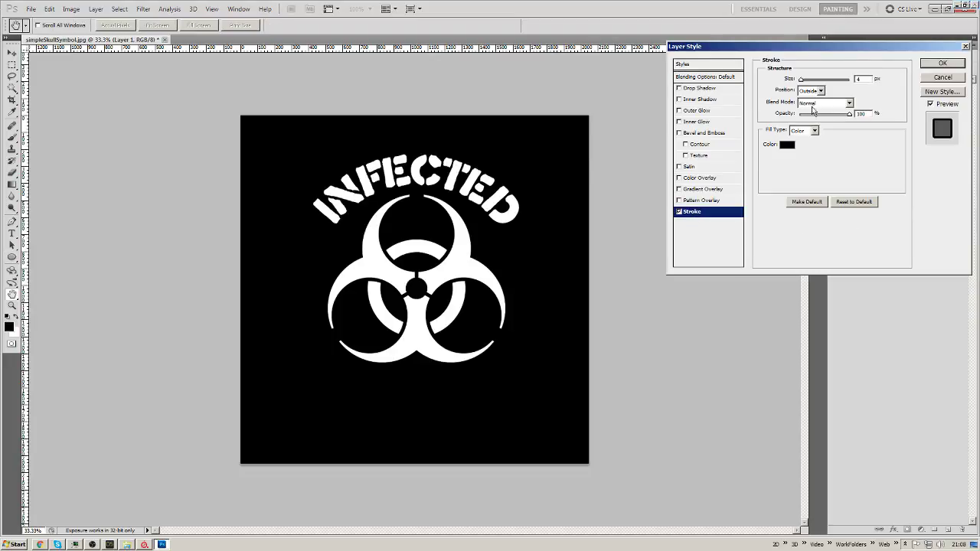
pyautogui.click(787, 145)
pyautogui.moveTo(582, 136); pyautogui.dragTo(493, 104)
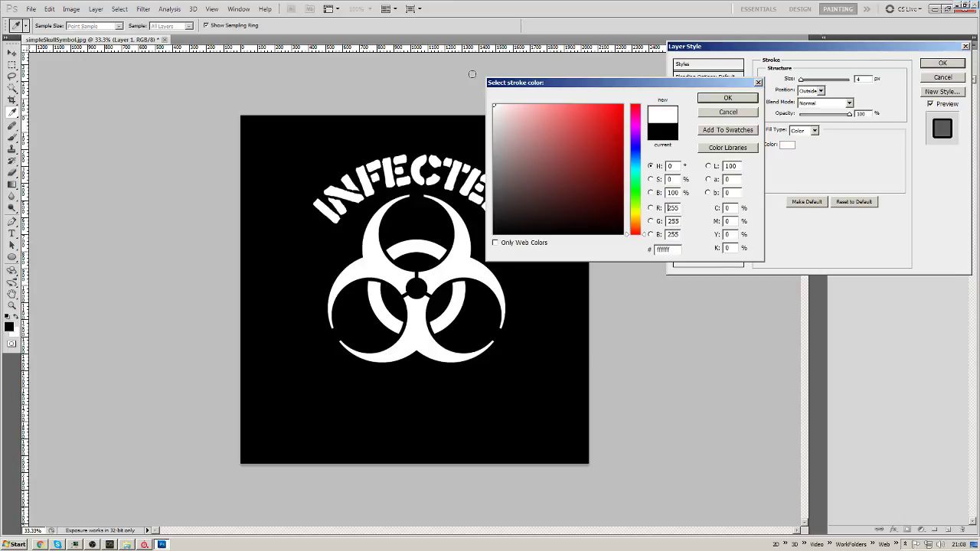
pyautogui.click(729, 99)
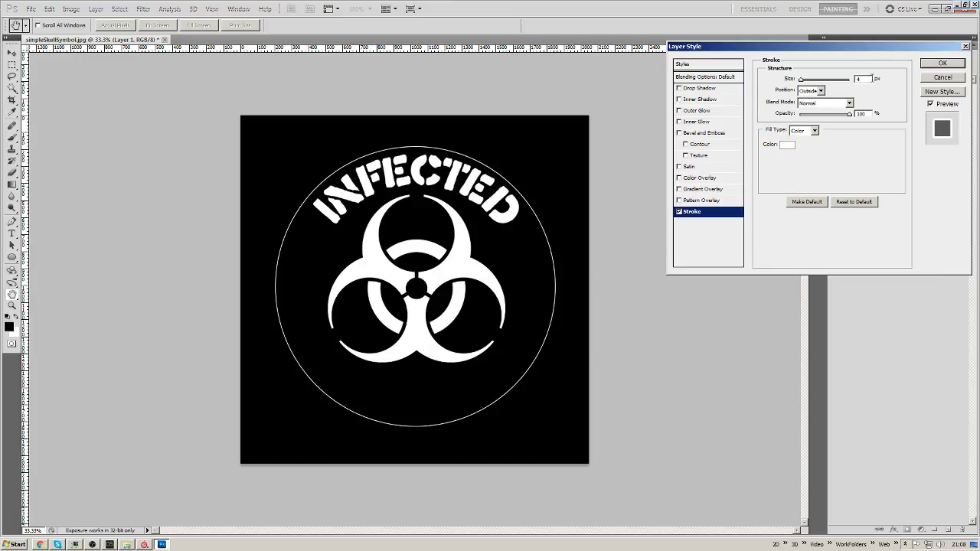
pyautogui.press('Up')
pyautogui.press('Up')
pyautogui.press('Up')
pyautogui.press('Up')
pyautogui.moveTo(805, 80); pyautogui.dragTo(818, 85)
pyautogui.click(943, 64)
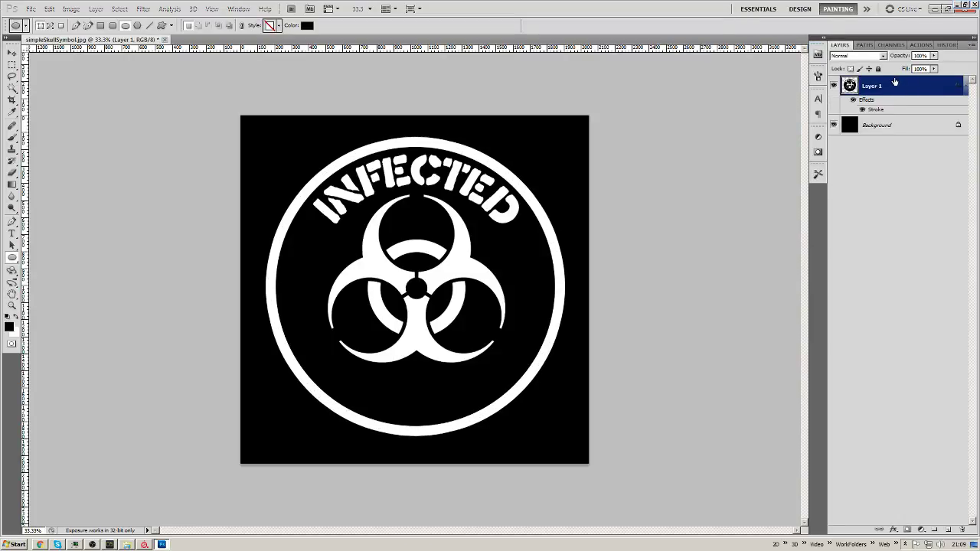
# Save the sign as the quality 12 JPEG infectedSymbol in the alphas folder, and delete its layer to leave the canvas black.
pyautogui.hotkey('ctrl', 'shift', 's')
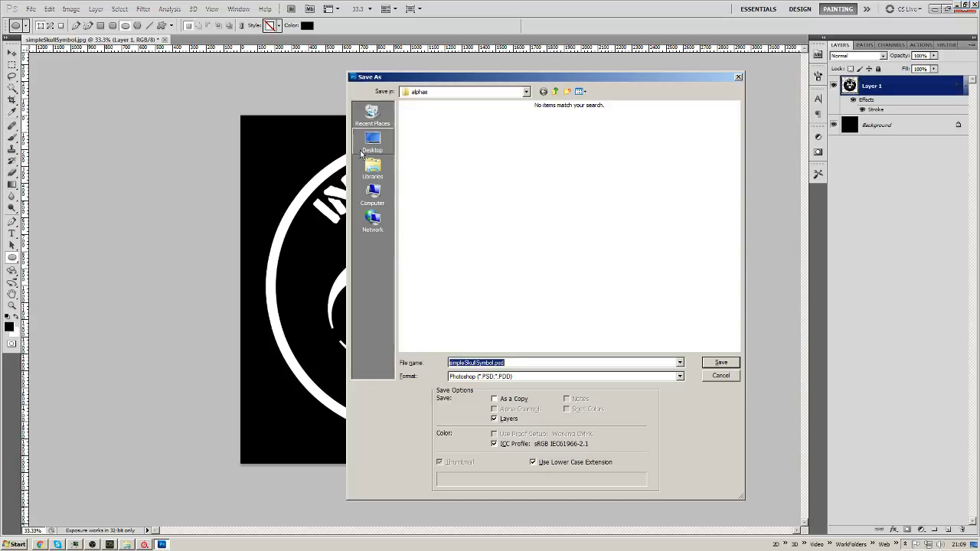
pyautogui.press('Tab')
pyautogui.press('j')
pyautogui.hotkey('shift', 'Tab')
pyautogui.write('in')
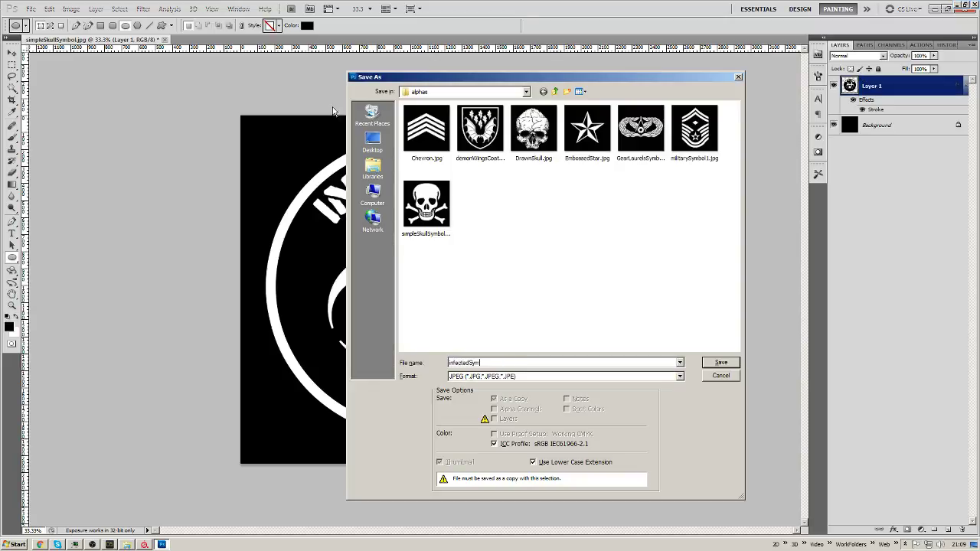
pyautogui.write('fectedSymbol')
pyautogui.press('Return')
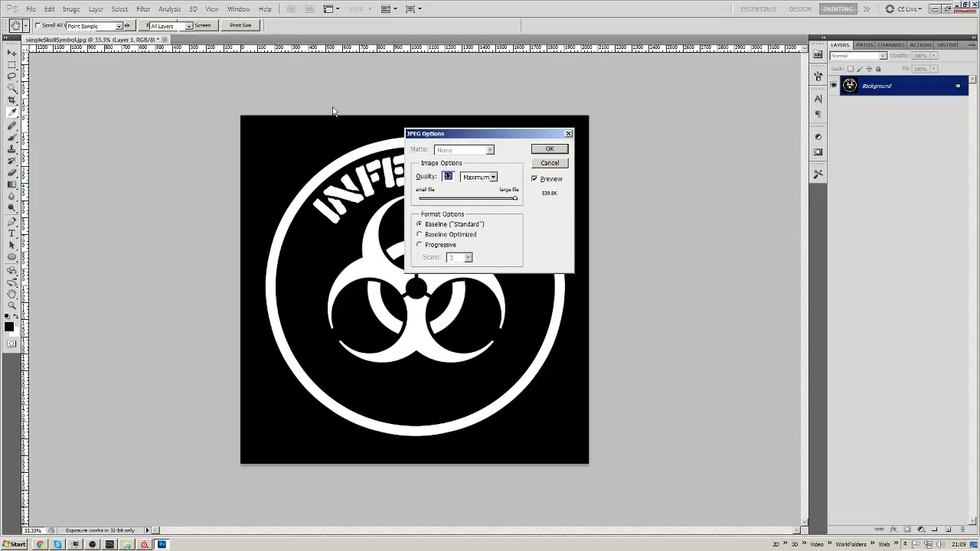
pyautogui.press('Return')
pyautogui.hotkey('ctrl', 'z')
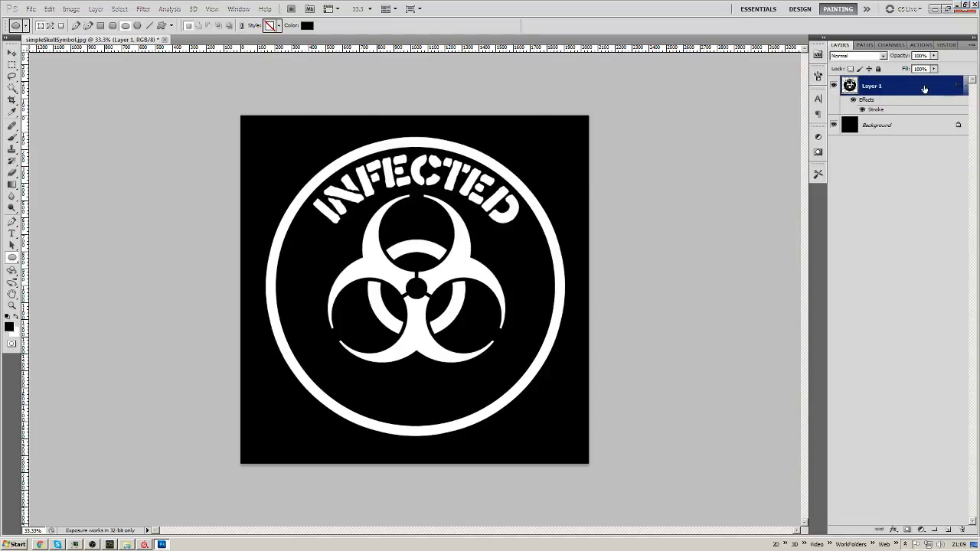
pyautogui.press('Delete')
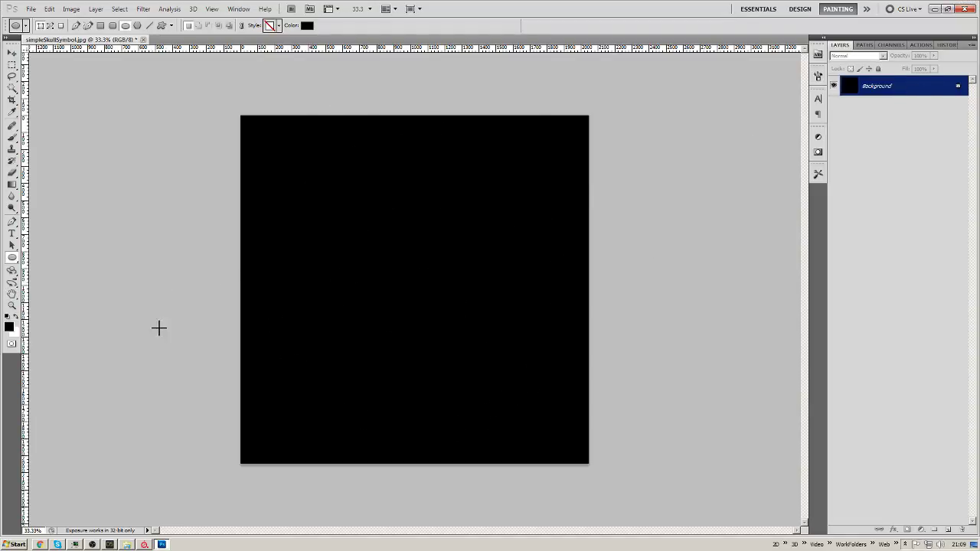
# Paint a rough vertical white tally mark near the middle of the black canvas with the Brush tool.
pyautogui.press('b')
pyautogui.press('x')
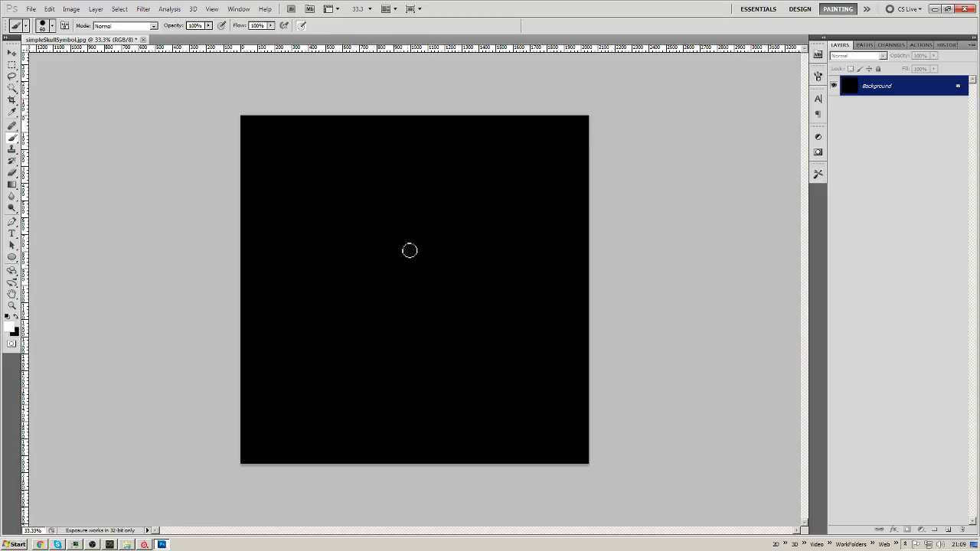
pyautogui.press('r')
pyautogui.moveTo(518, 240)
pyautogui.mouseDown()
pyautogui.moveTo(519, 289)
pyautogui.moveTo(464, 339)
pyautogui.moveTo(474, 304)
pyautogui.mouseUp()
pyautogui.moveTo(479, 247); pyautogui.dragTo(346, 285)
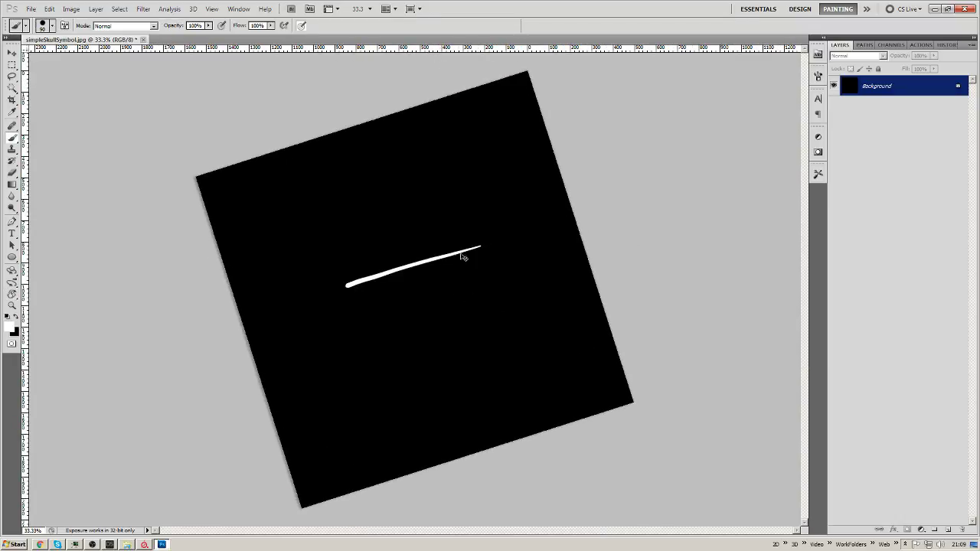
pyautogui.hotkey('ctrl', 'z')
pyautogui.moveTo(477, 244)
pyautogui.mouseDown()
pyautogui.moveTo(319, 301)
pyautogui.moveTo(487, 243)
pyautogui.moveTo(319, 305)
pyautogui.moveTo(486, 245)
pyautogui.moveTo(547, 192)
pyautogui.moveTo(449, 181)
pyautogui.moveTo(387, 220)
pyautogui.moveTo(390, 190)
pyautogui.moveTo(395, 227)
pyautogui.moveTo(391, 204)
pyautogui.mouseUp()
pyautogui.press('r')
pyautogui.press('b')
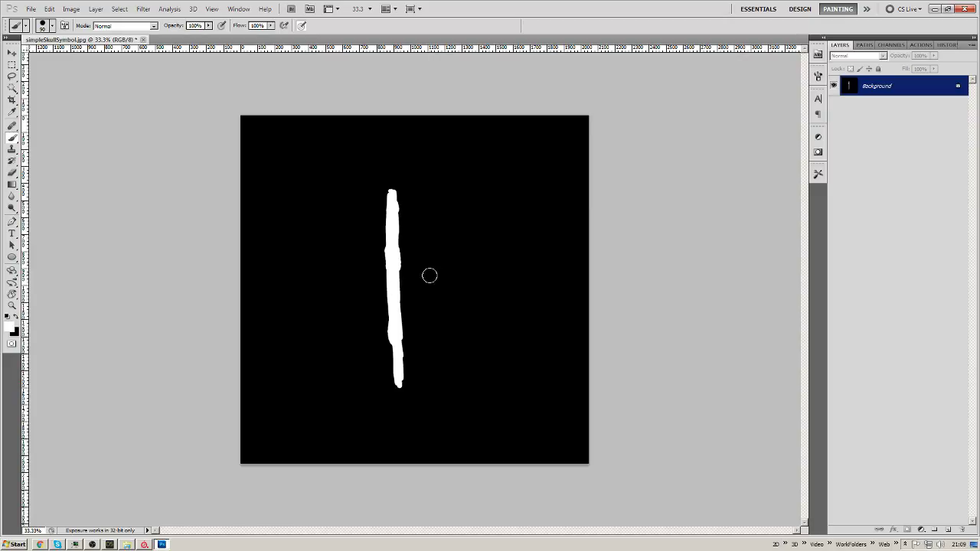
# Select the tally mark area and move it horizontally to the centre of the canvas, leaving nothing selected.
pyautogui.press('v')
pyautogui.click(451, 264)
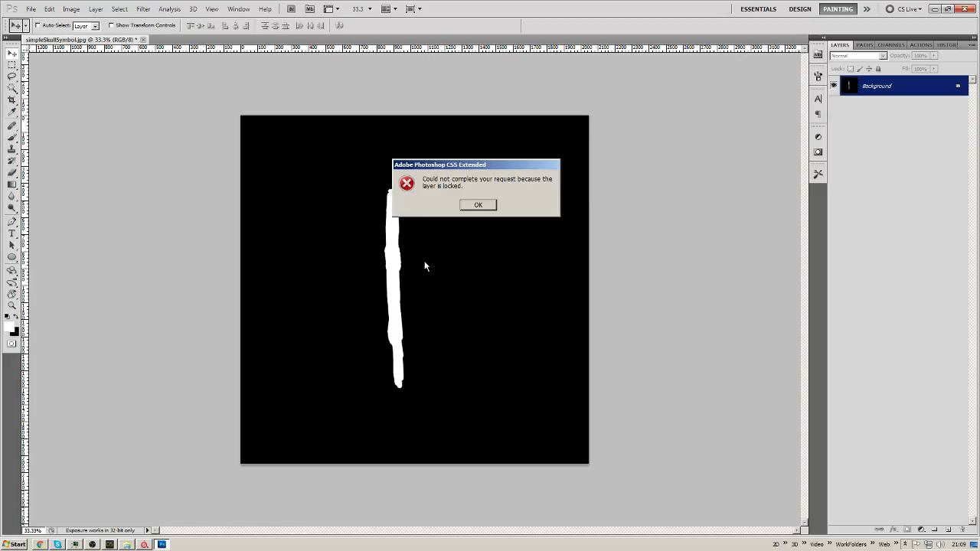
pyautogui.press('Return')
pyautogui.press('m')
pyautogui.press('l')
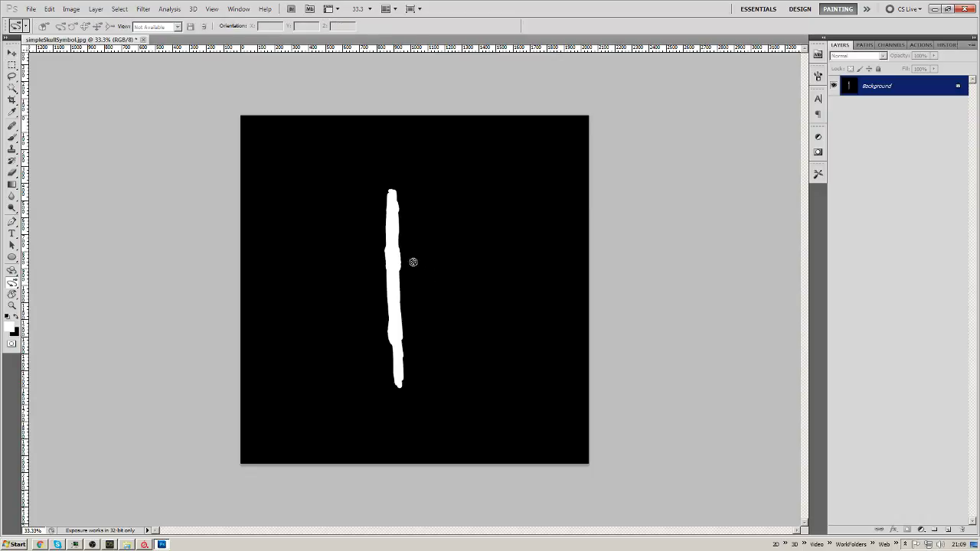
pyautogui.press('v')
pyautogui.moveTo(429, 258); pyautogui.dragTo(447, 258)
pyautogui.hotkey('ctrl', 'd')
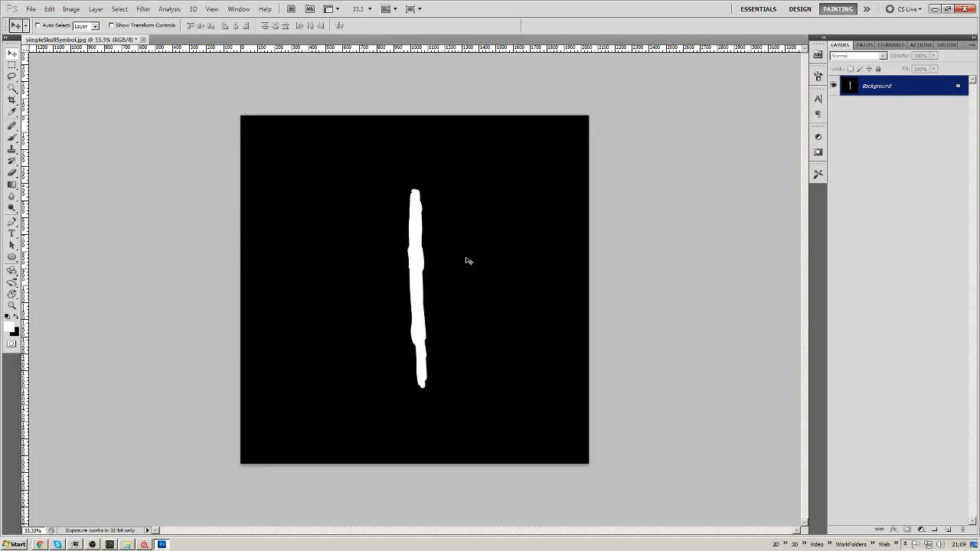
# Save the mark as the quality 12 JPEG tallyMark in the alphas folder.
pyautogui.hotkey('ctrl', 'shift', 's')
pyautogui.press('BackSpace')
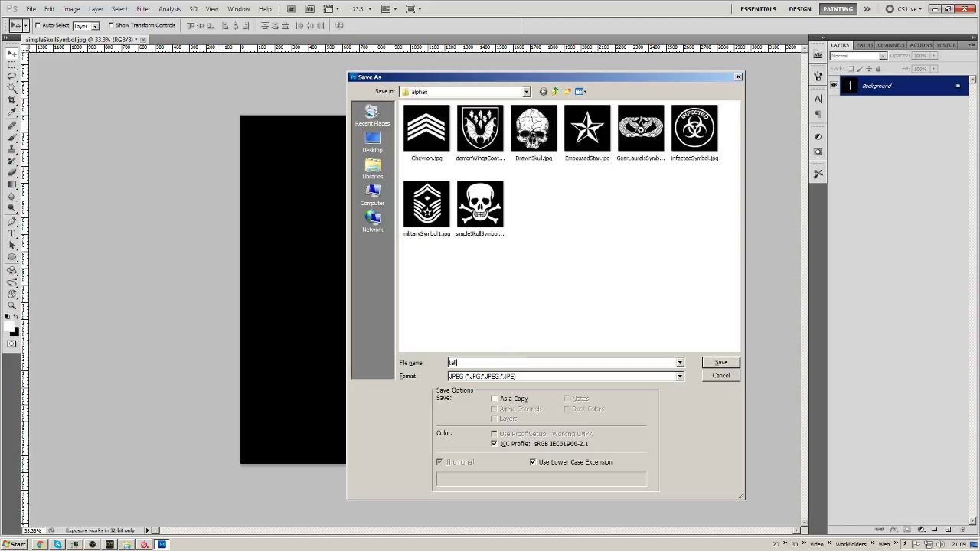
pyautogui.write('tallyMark')
pyautogui.press('Return')
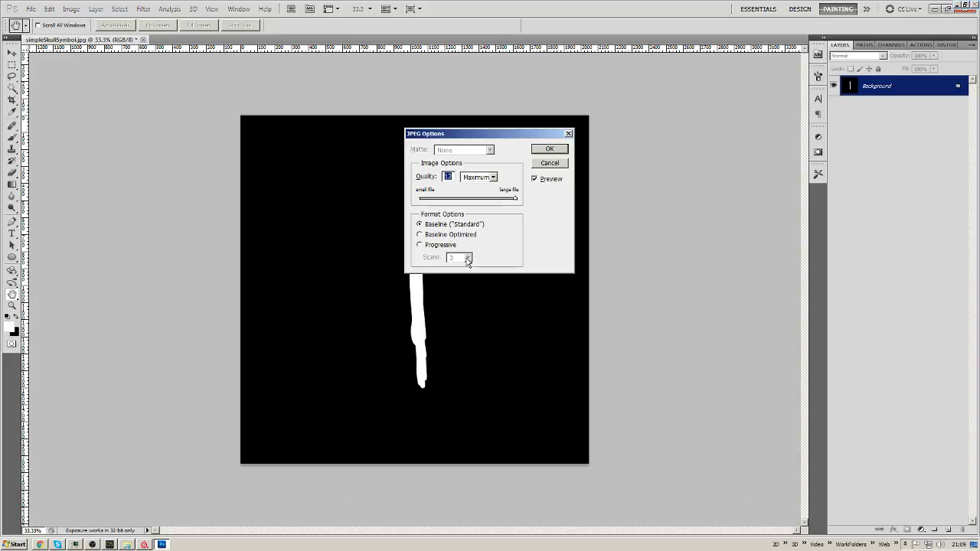
pyautogui.press('Return')
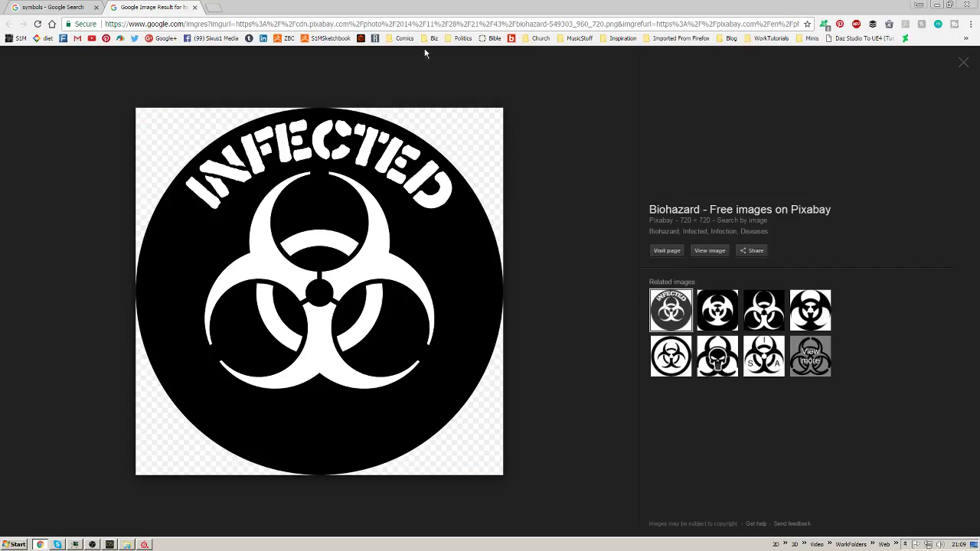
# Switch to the Mecha001 project in Substance Painter.
pyautogui.hotkey('alt', 'Tab')
pyautogui.hotkey('alt', 'Tab')
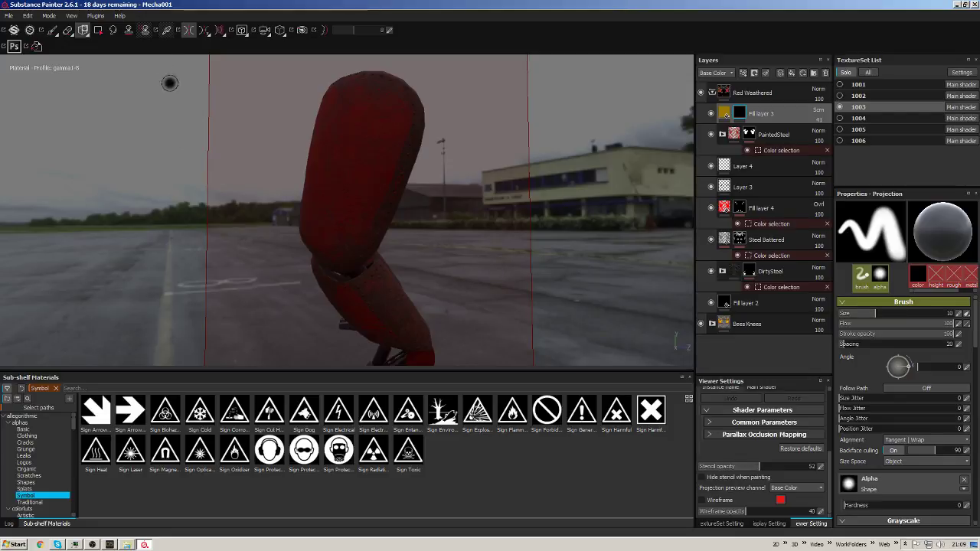
pyautogui.click(9, 15)
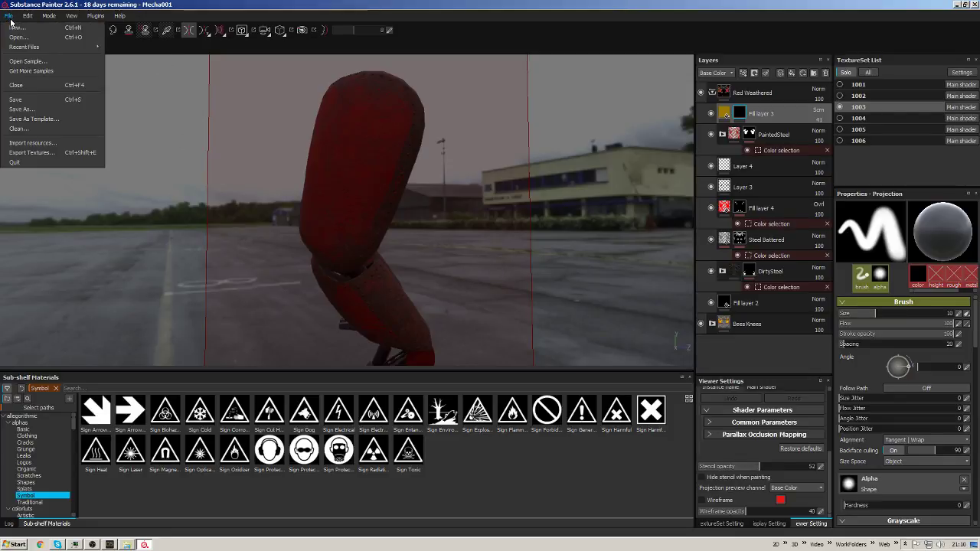
pyautogui.click(38, 144)
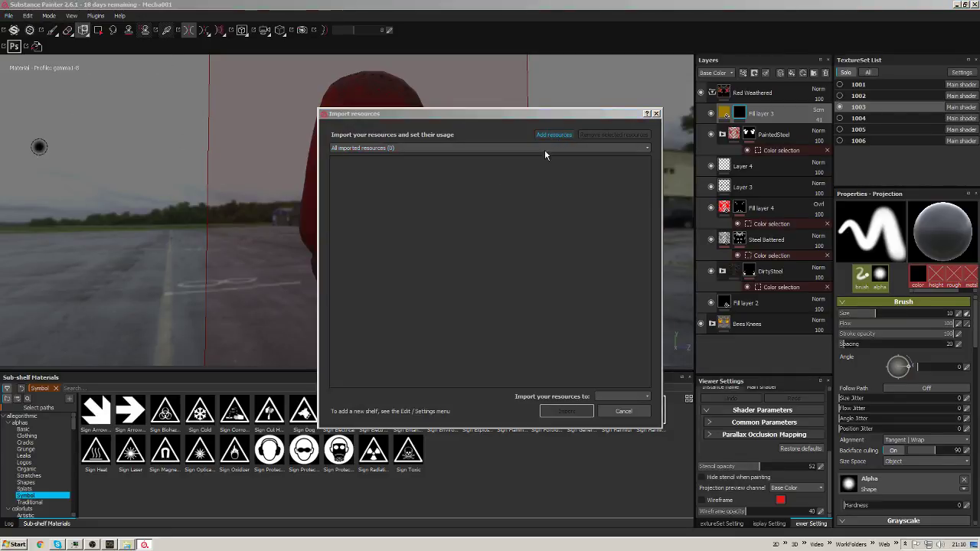
pyautogui.click(549, 136)
pyautogui.press('Escape')
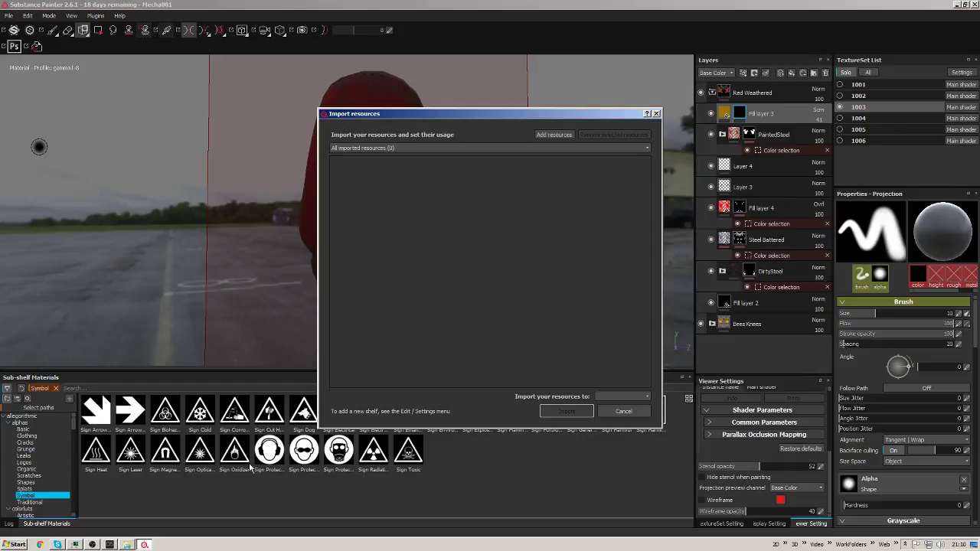
pyautogui.click(624, 411)
# Pick the square Sign Harmful alpha for the projection brush, and look through the shelf's alphas for the new symbols.
pyautogui.click(650, 409)
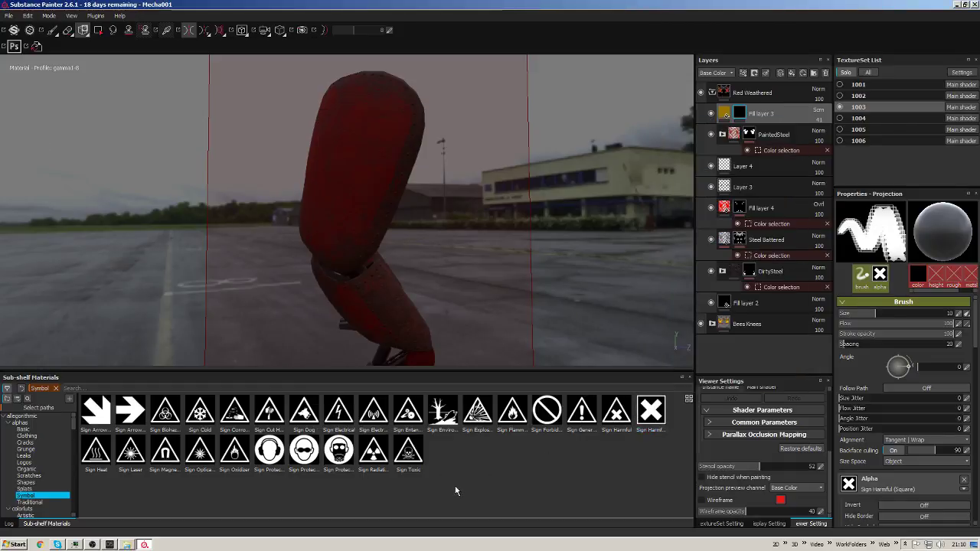
pyautogui.click(29, 423)
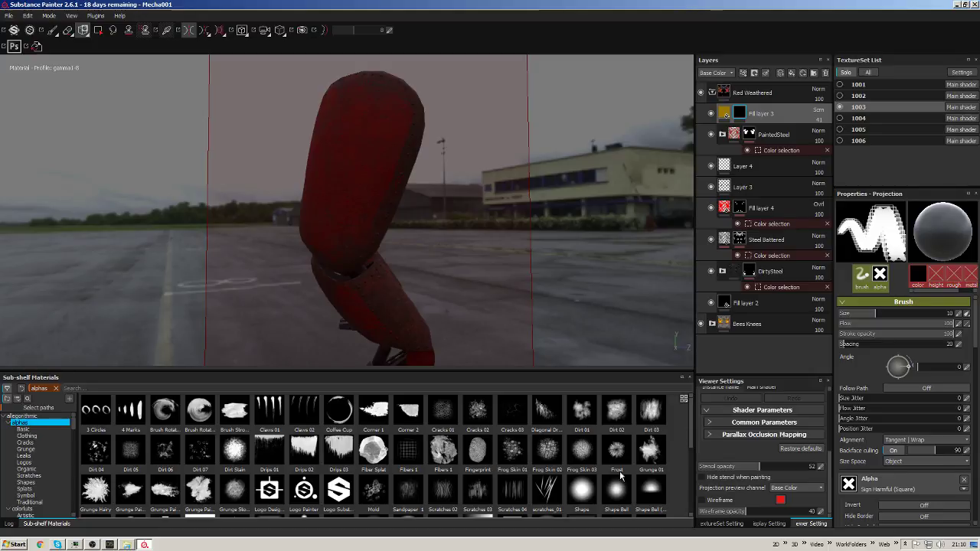
pyautogui.moveTo(686, 435)
pyautogui.mouseDown()
pyautogui.moveTo(674, 497)
pyautogui.moveTo(683, 428)
pyautogui.mouseUp()
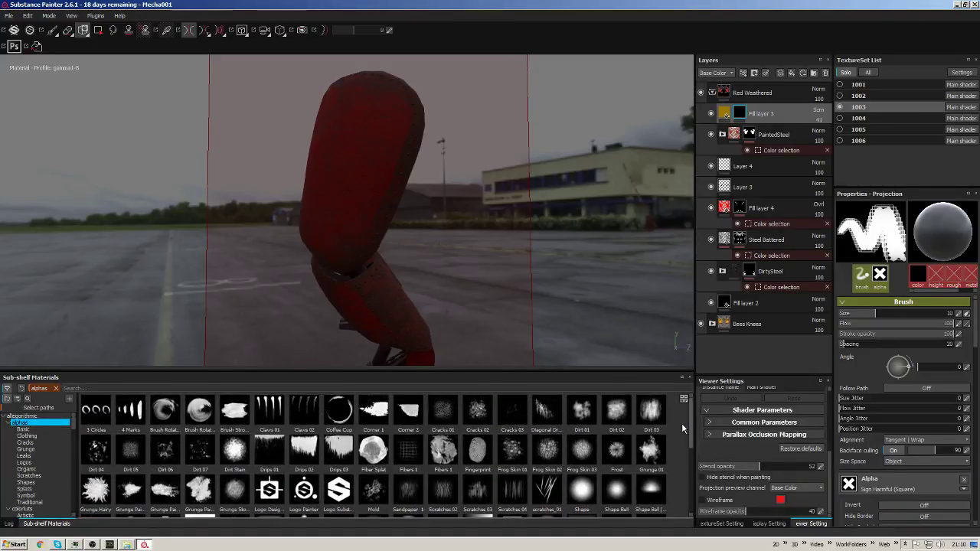
pyautogui.click(36, 431)
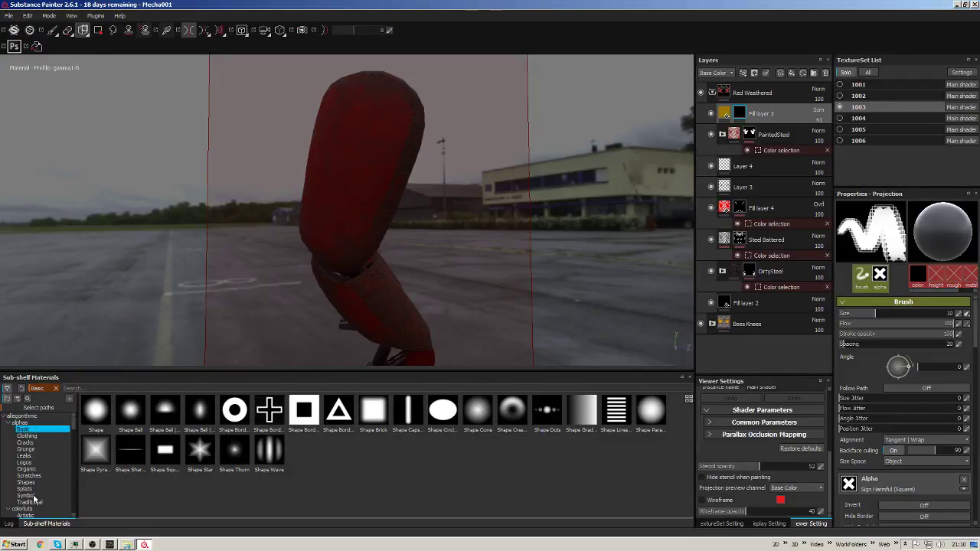
pyautogui.click(29, 502)
pyautogui.click(33, 430)
pyautogui.click(34, 422)
pyautogui.scroll(-6, 677, 442)
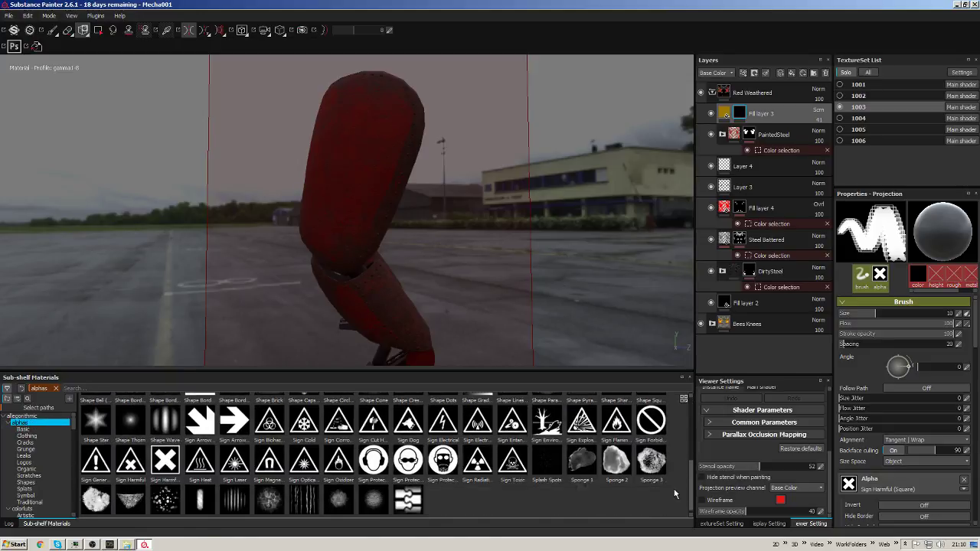
pyautogui.scroll(3, 680, 414)
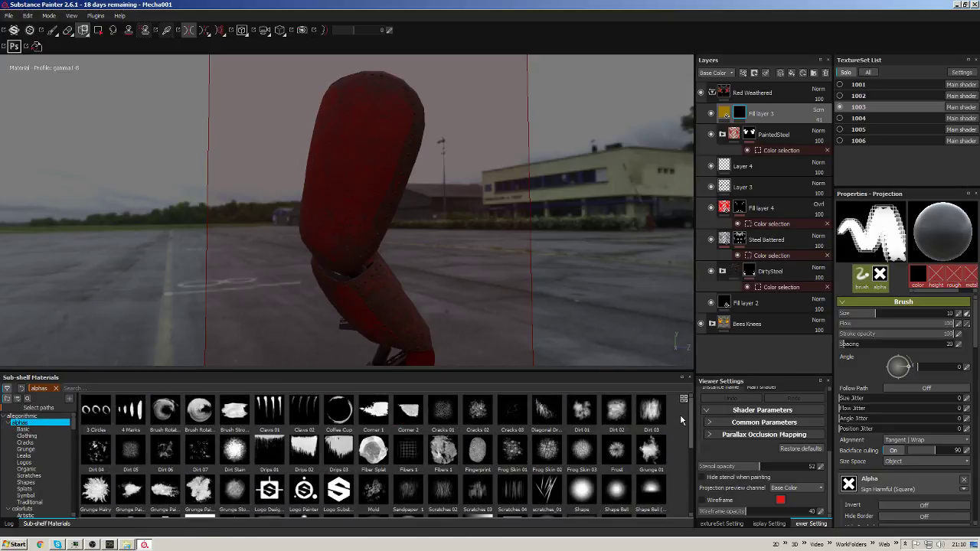
pyautogui.scroll(-3, 671, 446)
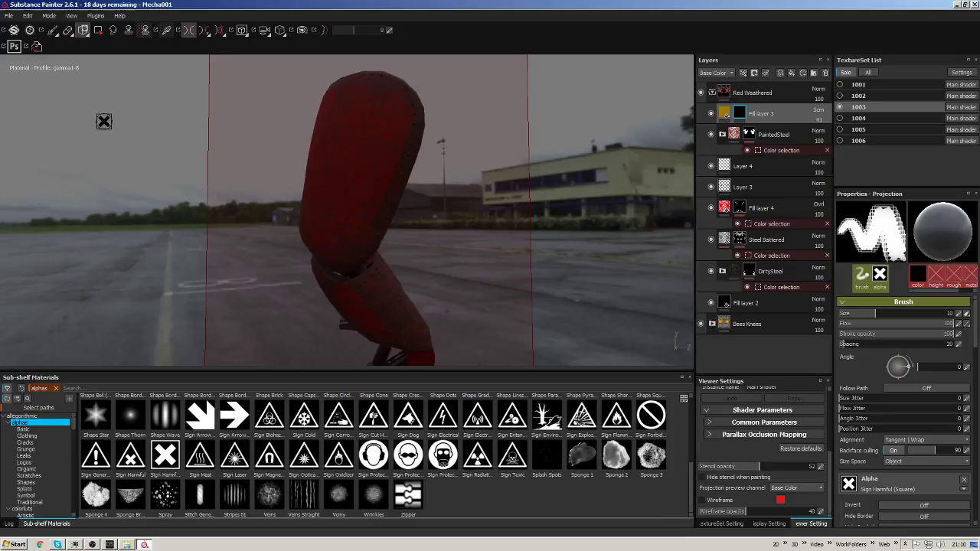
# Start a resource import and open the file picker for adding resources.
pyautogui.click(8, 15)
pyautogui.click(23, 146)
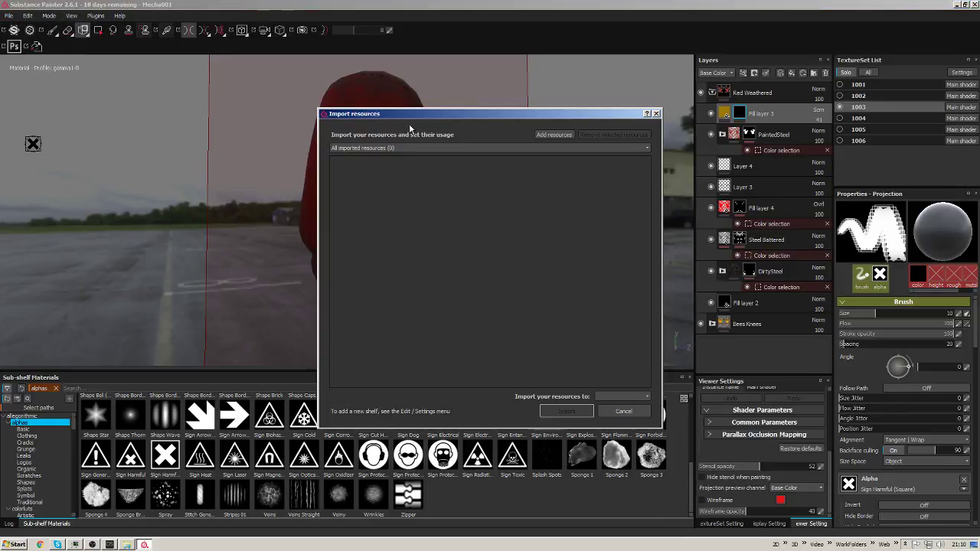
pyautogui.click(553, 135)
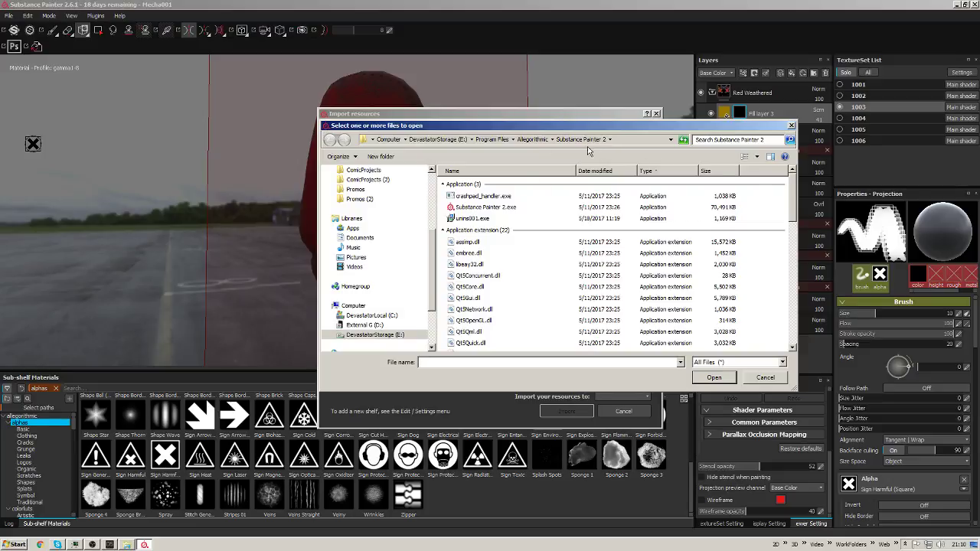
# Look for the saved alphas in the resources\shelf\allegorithmic\alphas folder of Substance Painter 2.
pyautogui.scroll(-12, 716, 203)
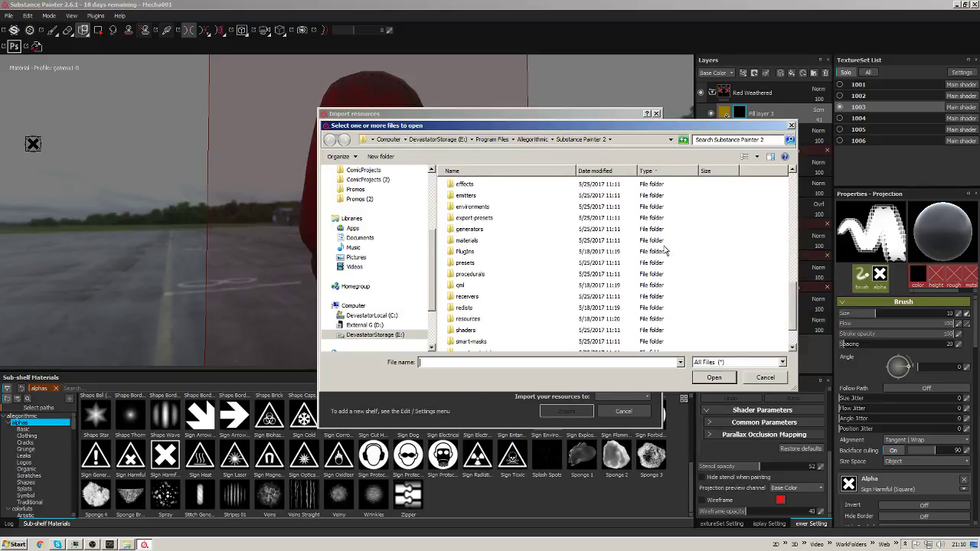
pyautogui.doubleClick(467, 320)
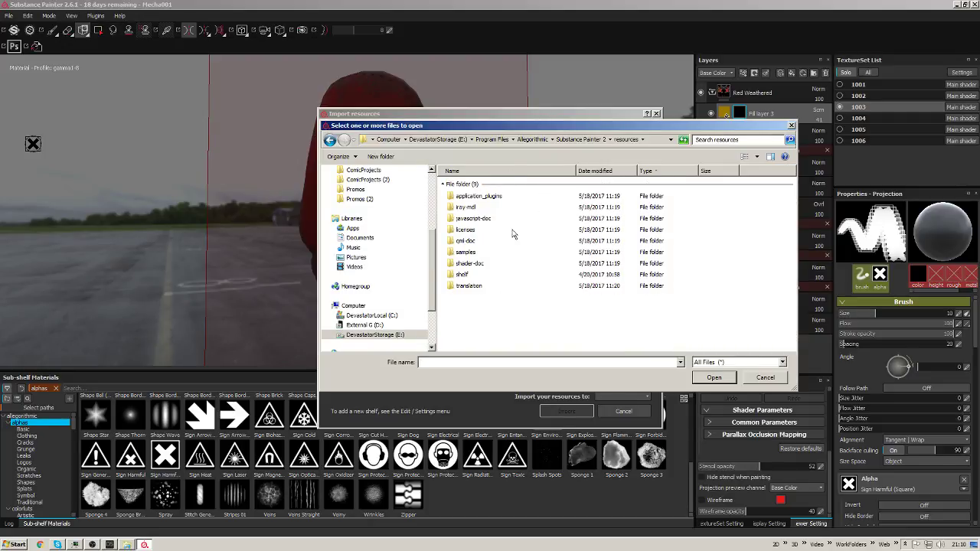
pyautogui.doubleClick(462, 276)
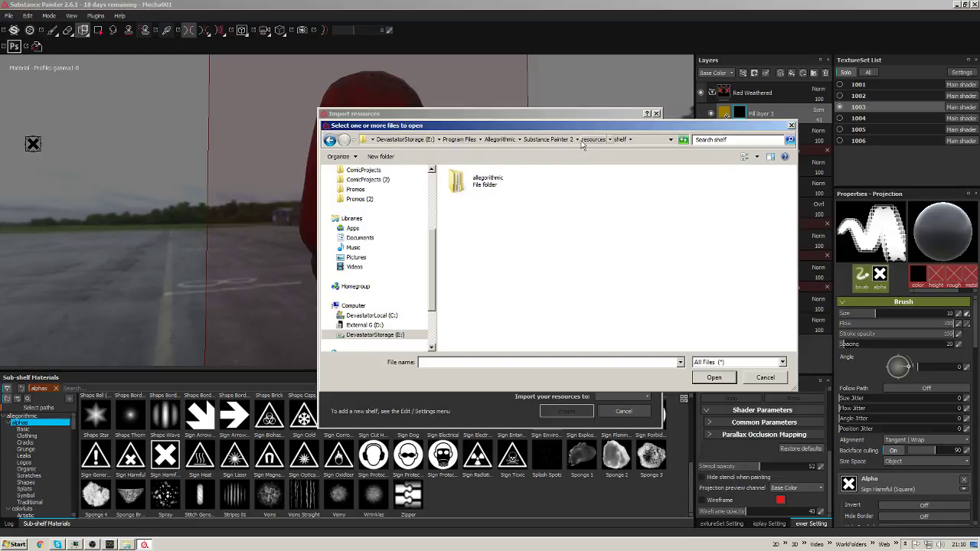
pyautogui.doubleClick(489, 182)
pyautogui.doubleClick(463, 198)
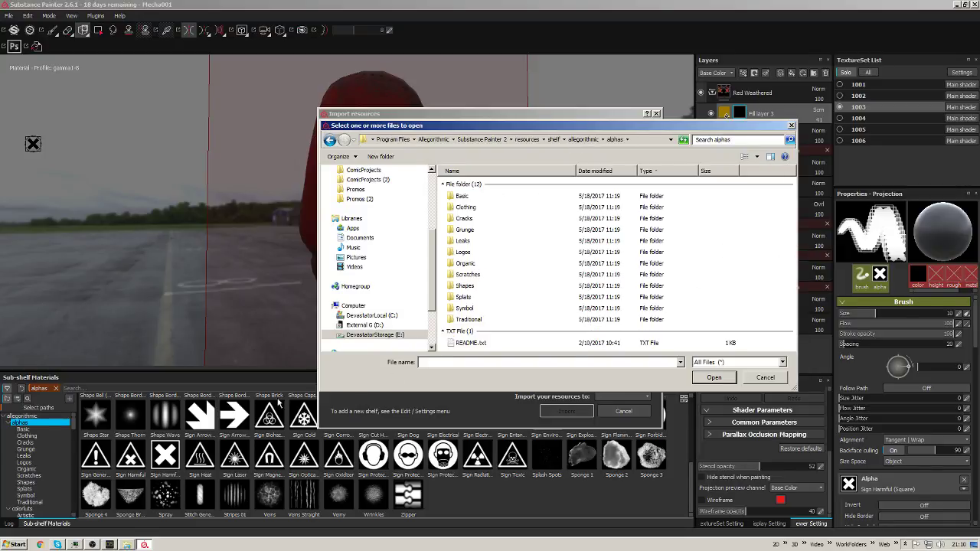
# Switch to Windows Explorer and open the Program Files folder on the E: drive.
pyautogui.click(128, 544)
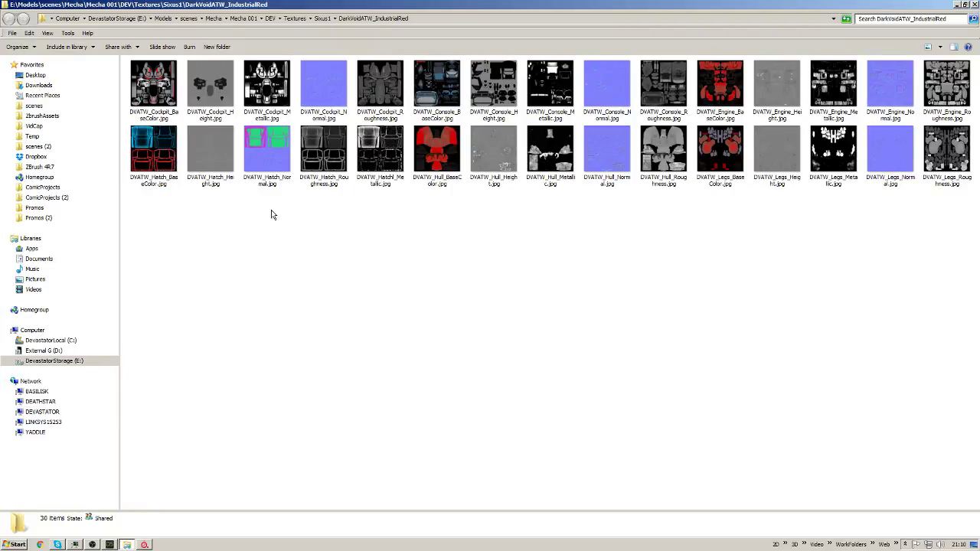
pyautogui.click(53, 362)
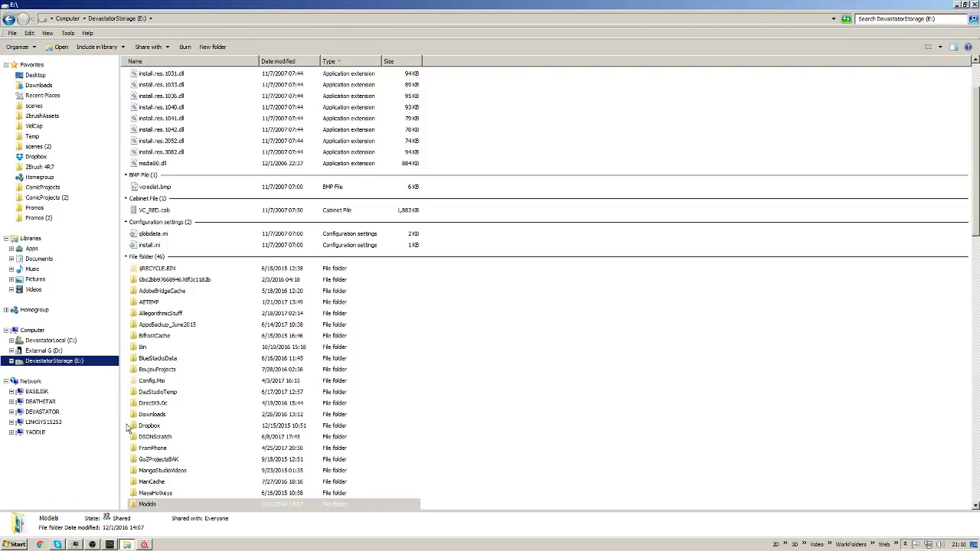
pyautogui.click(543, 314)
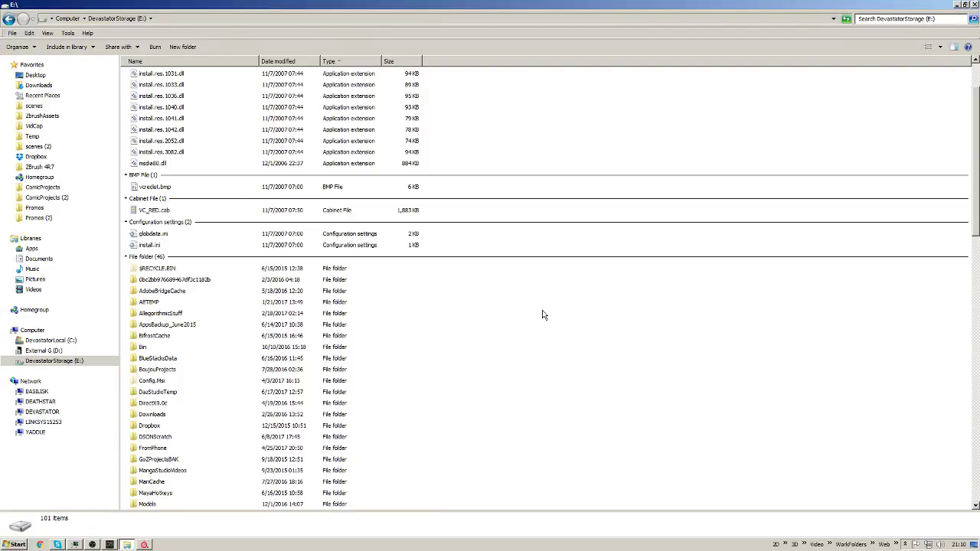
pyautogui.write('pro')
pyautogui.press('Return')
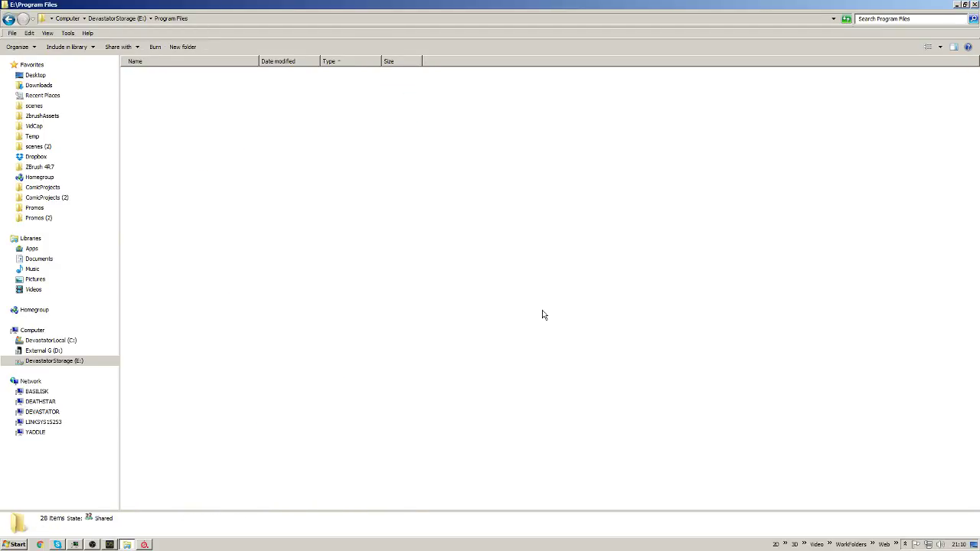
# Check the contents of Allegorithmic\Substance Painter 2 for the alphas folder, and return to the file picker in Substance Painter.
pyautogui.write('al')
pyautogui.press('Return')
pyautogui.press('Down')
pyautogui.press('Down')
pyautogui.press('Down')
pyautogui.press('Down')
pyautogui.press('Down')
pyautogui.press('Down')
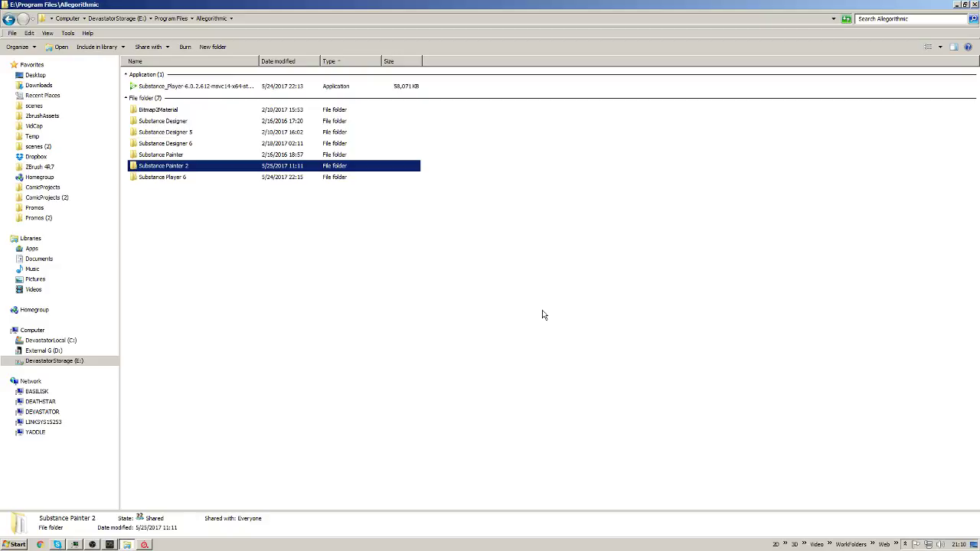
pyautogui.press('Return')
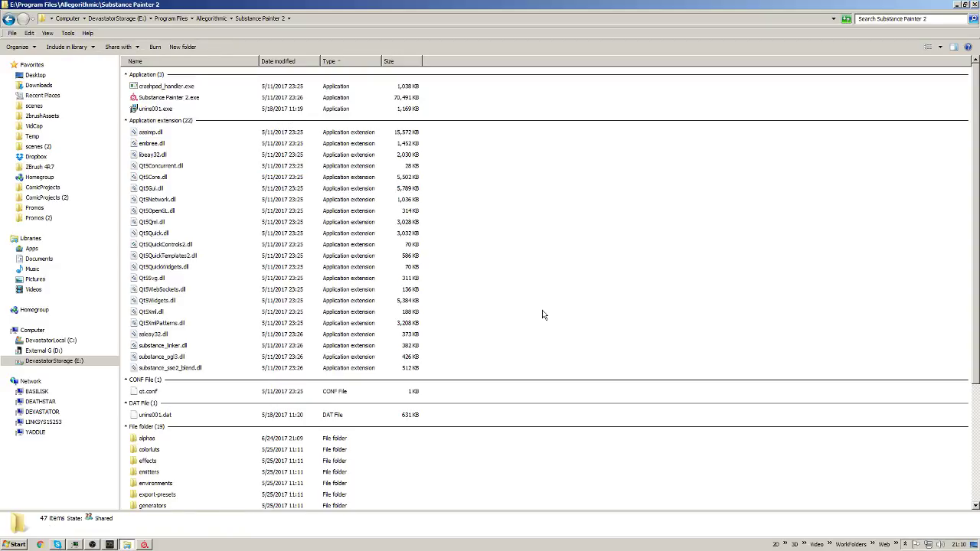
pyautogui.hotkey('alt', 'Tab')
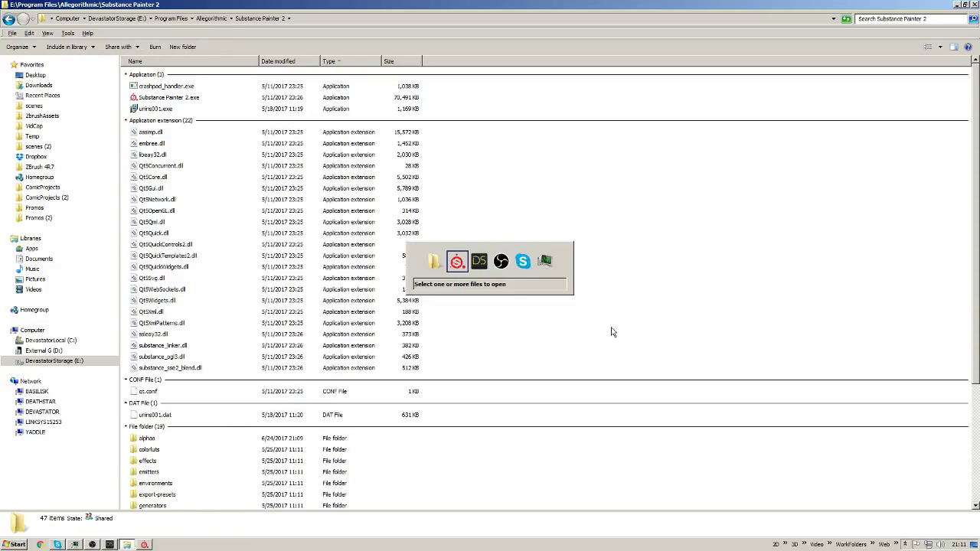
pyautogui.hotkey('alt', 'Tab')
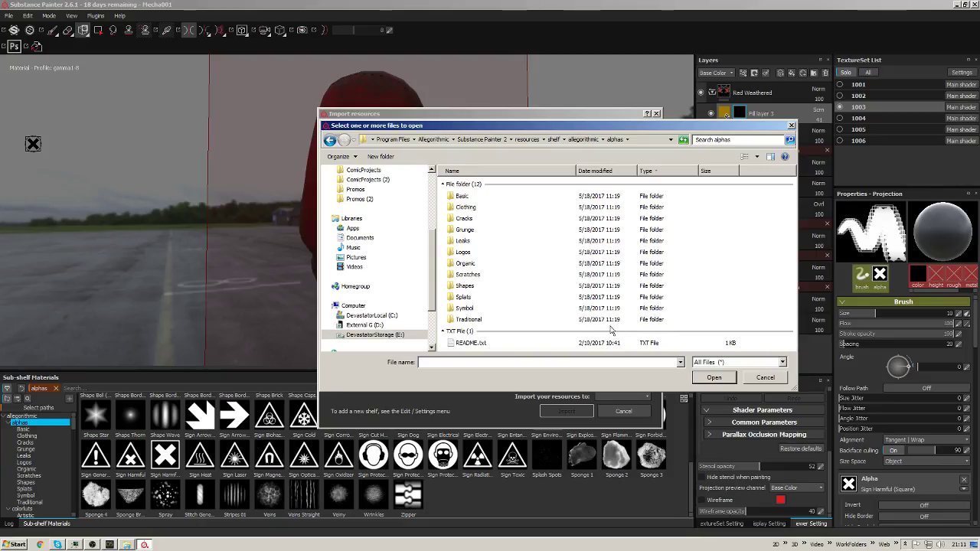
# Browse the file picker to the alphas folder directly inside the Substance Painter 2 folder.
pyautogui.click(483, 141)
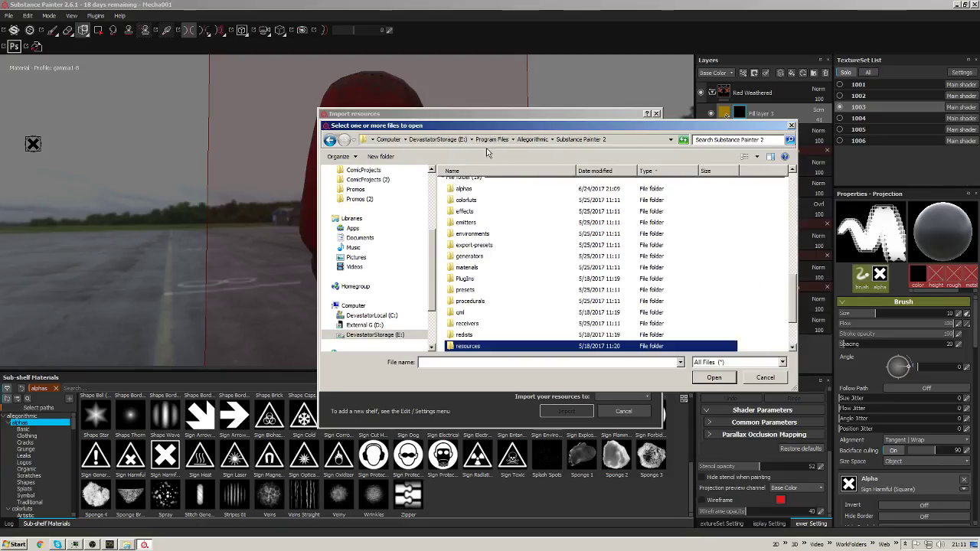
pyautogui.doubleClick(481, 346)
pyautogui.press('BackSpace')
pyautogui.press('BackSpace')
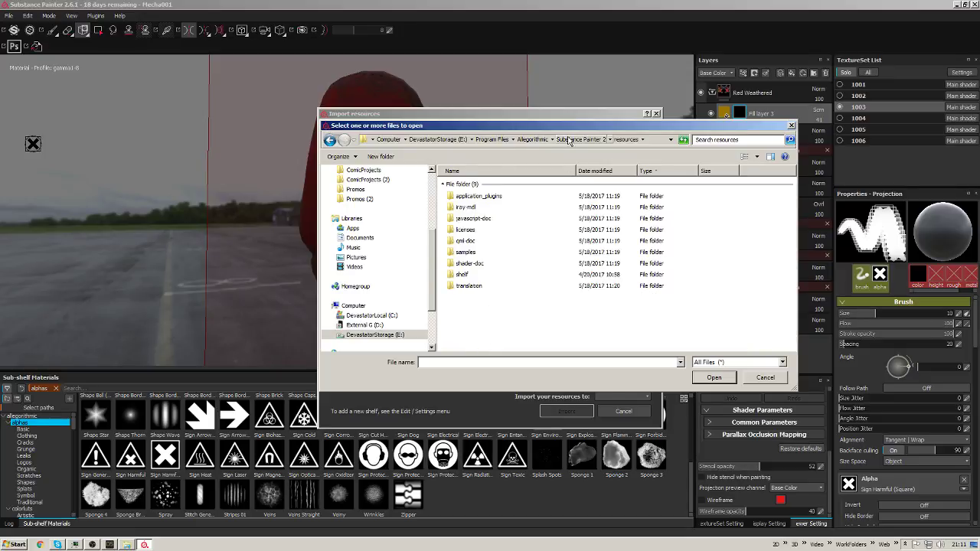
pyautogui.doubleClick(481, 275)
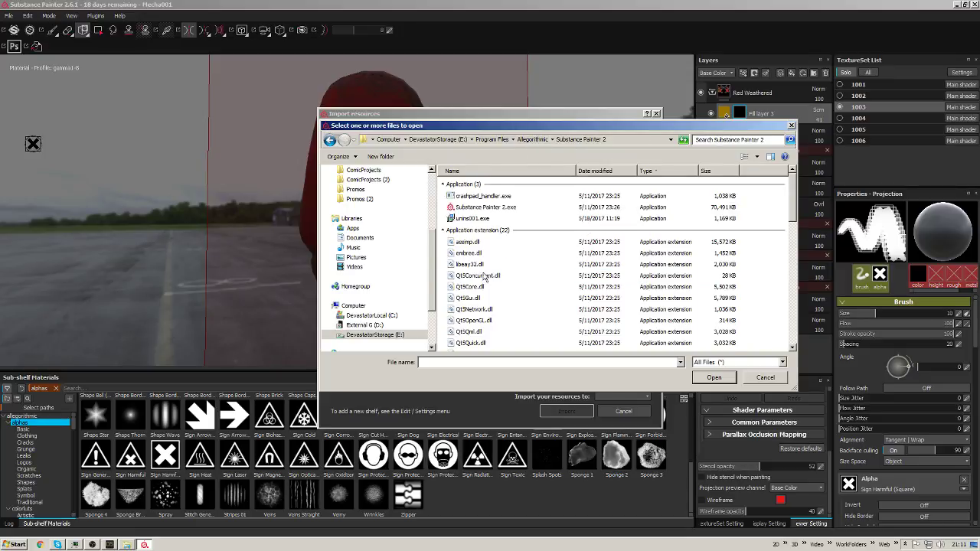
pyautogui.moveTo(793, 211); pyautogui.dragTo(773, 350)
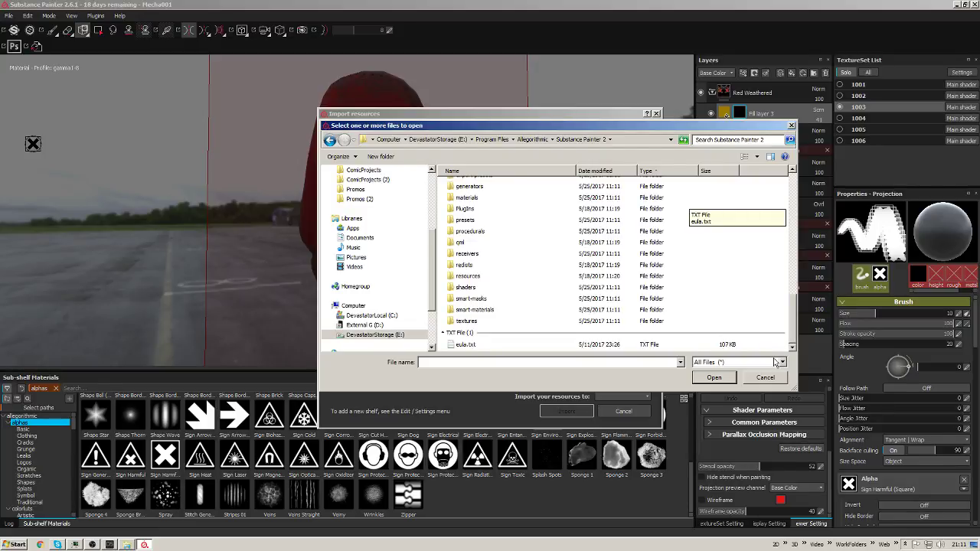
pyautogui.scroll(5, 612, 261)
pyautogui.doubleClick(475, 208)
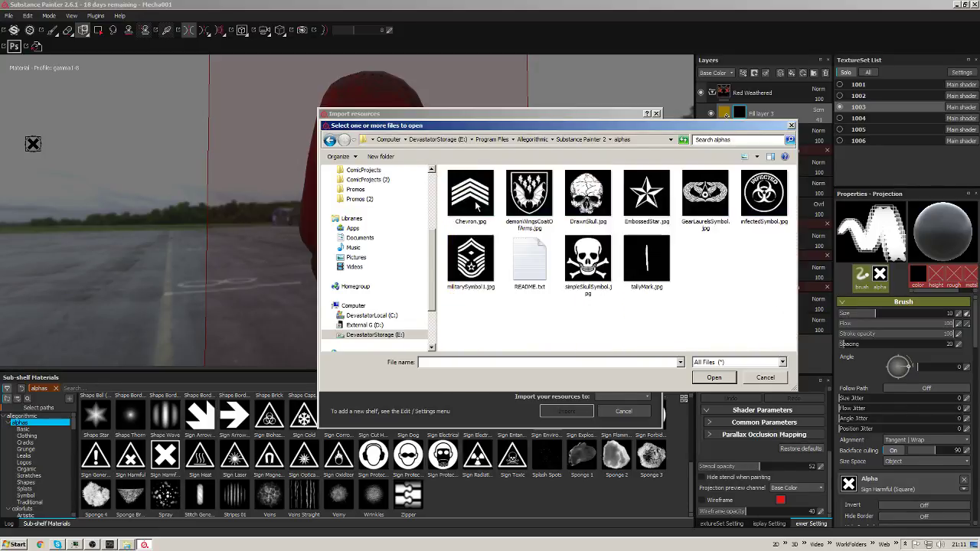
# Add all the JPEG alphas from Chevron.jpg to tallyMark.jpg to the import list, leaving out README.txt.
pyautogui.click(479, 198)
pyautogui.keyDown('shift'); pyautogui.click(769, 198); pyautogui.keyUp('shift')
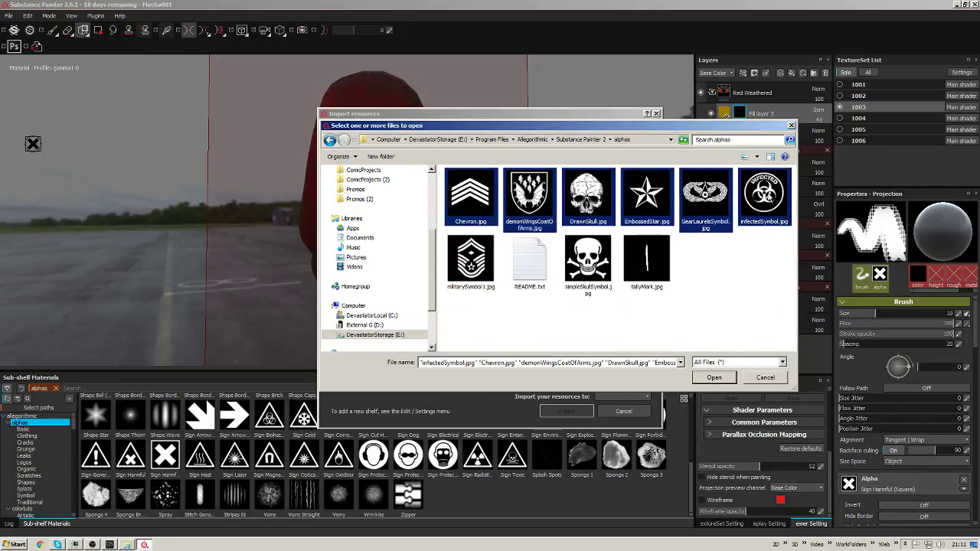
pyautogui.keyDown('ctrl'); pyautogui.moveTo(726, 268); pyautogui.dragTo(489, 264); pyautogui.keyUp('ctrl')
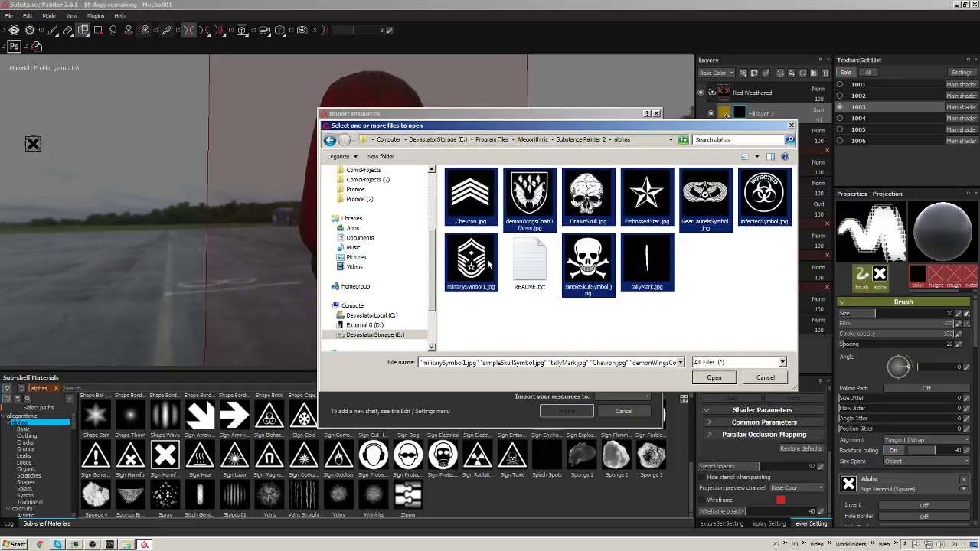
pyautogui.click(712, 379)
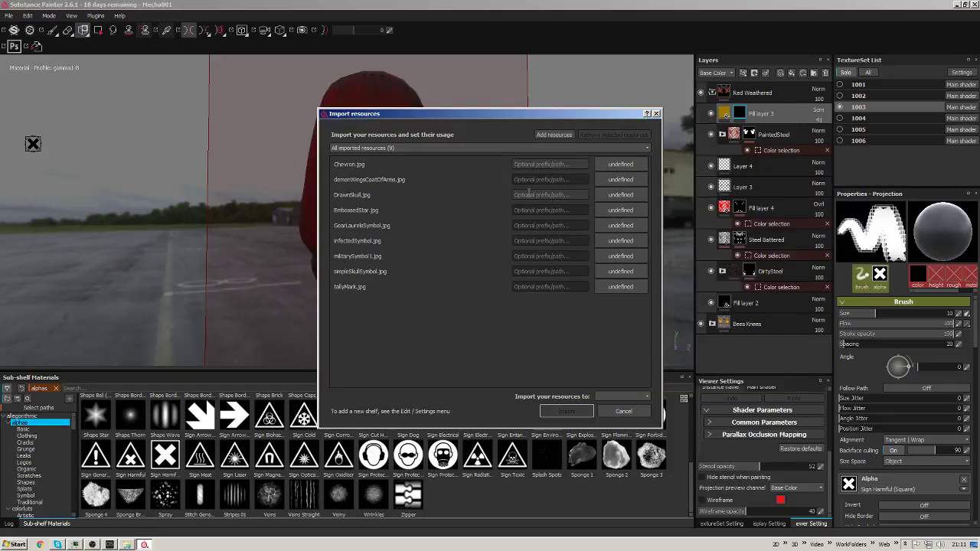
# Set the prefix path of all nine resources, from Chevron.jpg to tallyMark.jpg, to alphas/Symbol.
pyautogui.write('alphas/Symbol')
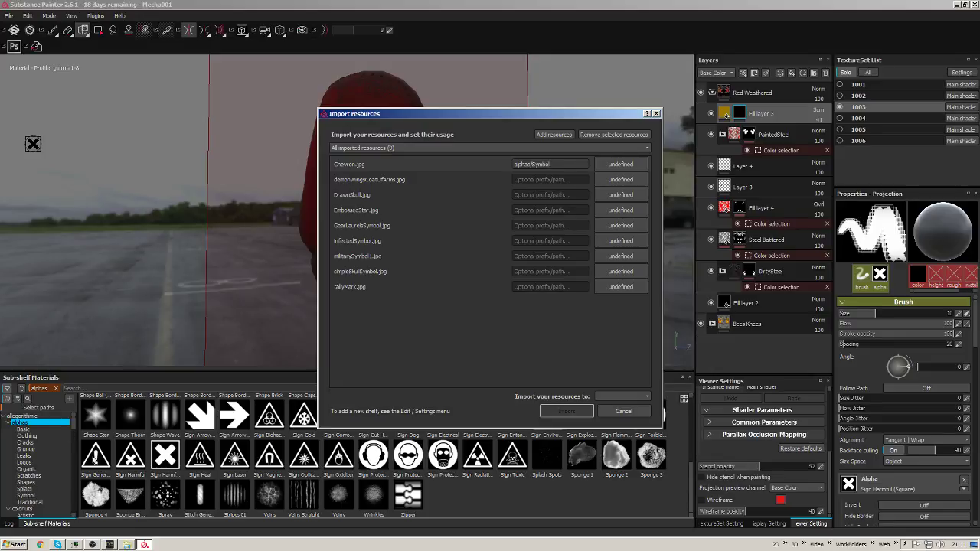
pyautogui.click(577, 178)
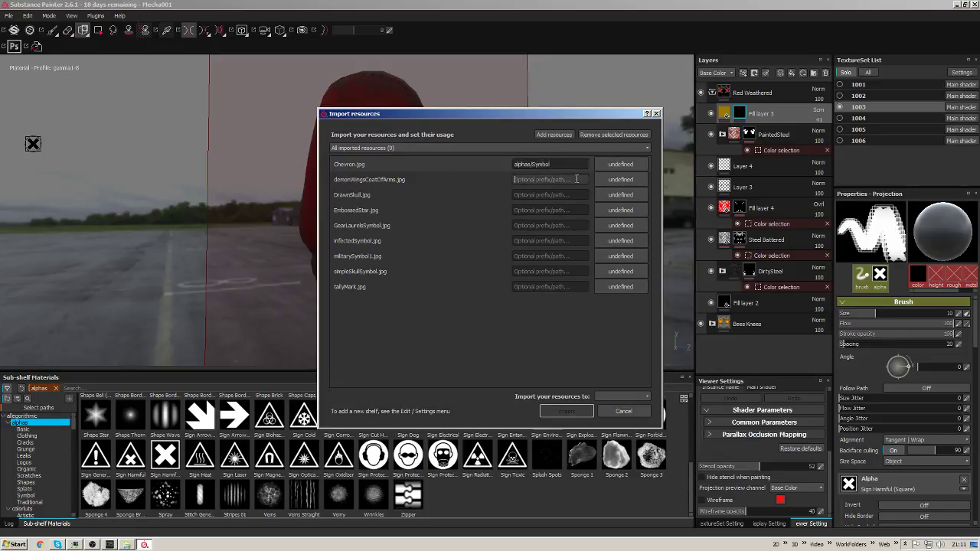
pyautogui.write('alphas/Symbol')
pyautogui.click(567, 195)
pyautogui.write('alphas/Symbol')
pyautogui.click(567, 210)
pyautogui.write('alphas/Symbol')
pyautogui.click(566, 225)
pyautogui.write('alphas/Symbol')
pyautogui.click(570, 242)
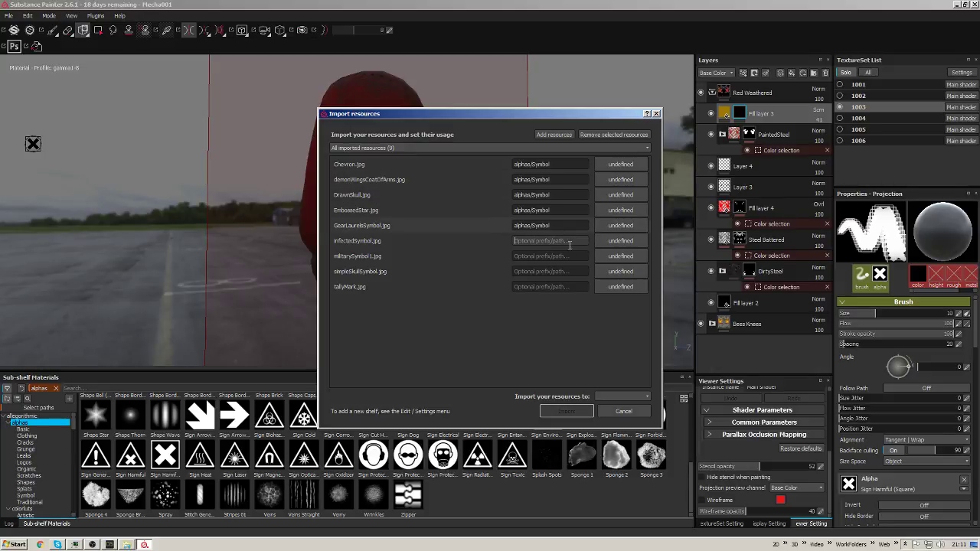
pyautogui.click(567, 257)
pyautogui.write('alphas/Symbol')
pyautogui.click(573, 271)
pyautogui.write('alphas/Symbol')
pyautogui.click(568, 286)
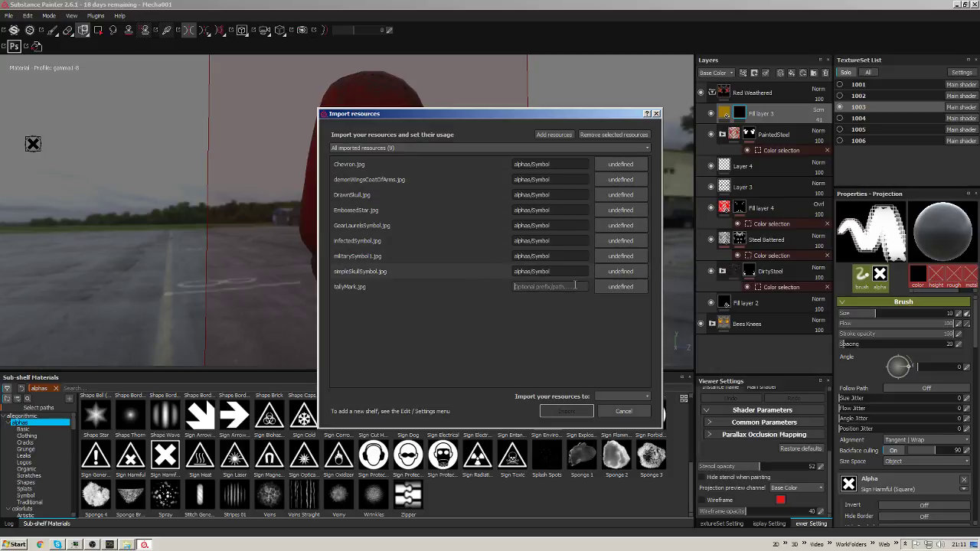
pyautogui.write('alphas/Symbol')
# Set the usage of Chevron.jpg, demonWingsCoatOfArms.jpg and DrawnSkull.jpg to texture.
pyautogui.click(632, 164)
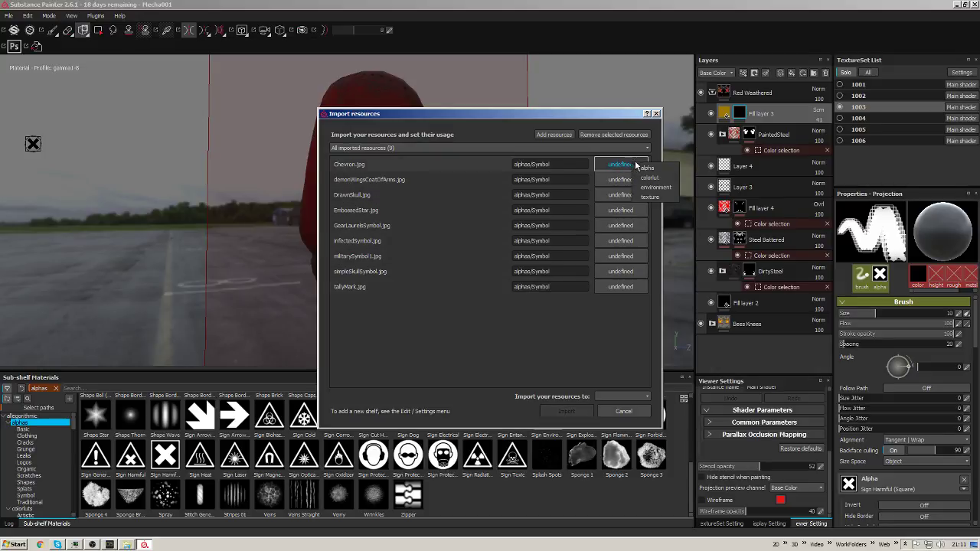
pyautogui.click(652, 197)
pyautogui.click(632, 179)
pyautogui.click(651, 212)
pyautogui.click(633, 194)
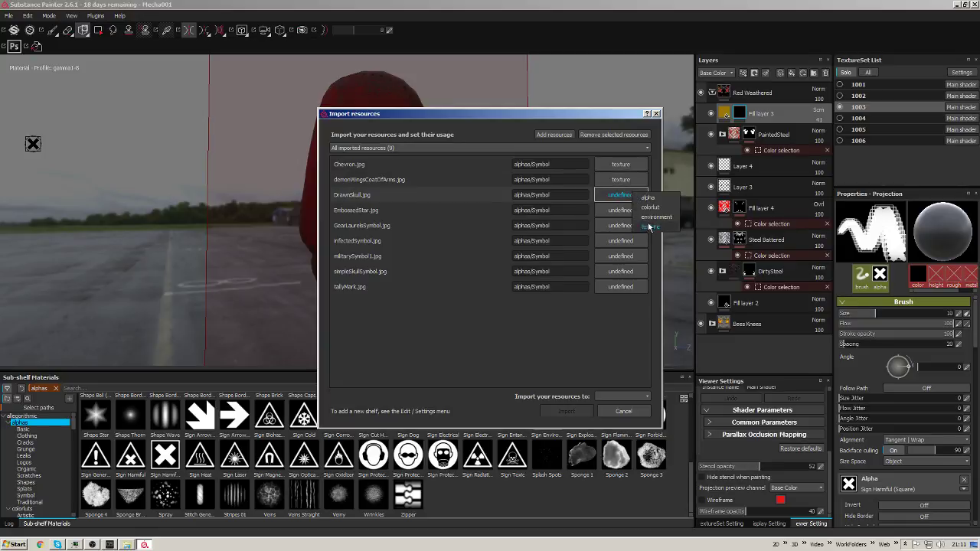
pyautogui.click(651, 227)
# Set the usage of all nine resources, from Chevron.jpg to tallyMark.jpg, to alpha.
pyautogui.click(633, 164)
pyautogui.click(647, 170)
pyautogui.click(632, 179)
pyautogui.click(647, 186)
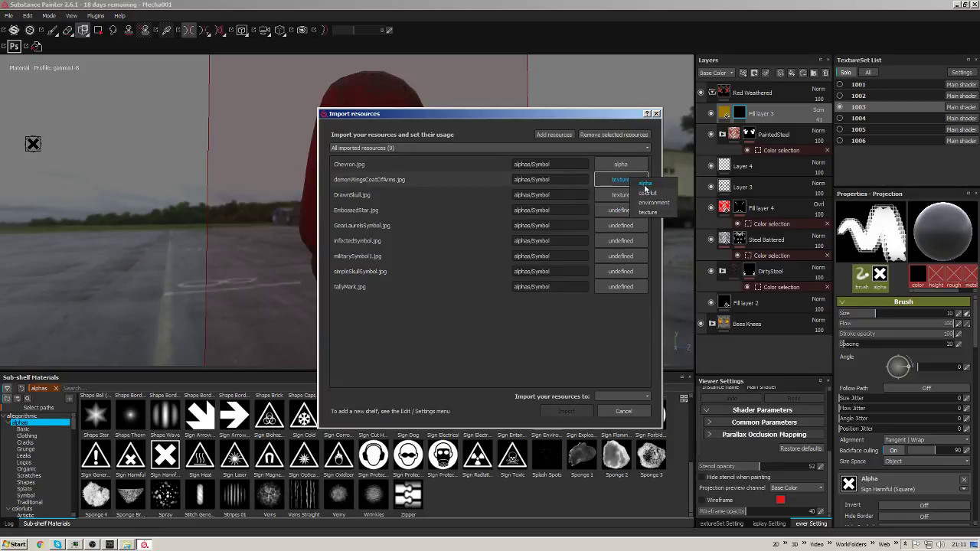
pyautogui.click(634, 194)
pyautogui.click(637, 200)
pyautogui.click(633, 210)
pyautogui.click(647, 216)
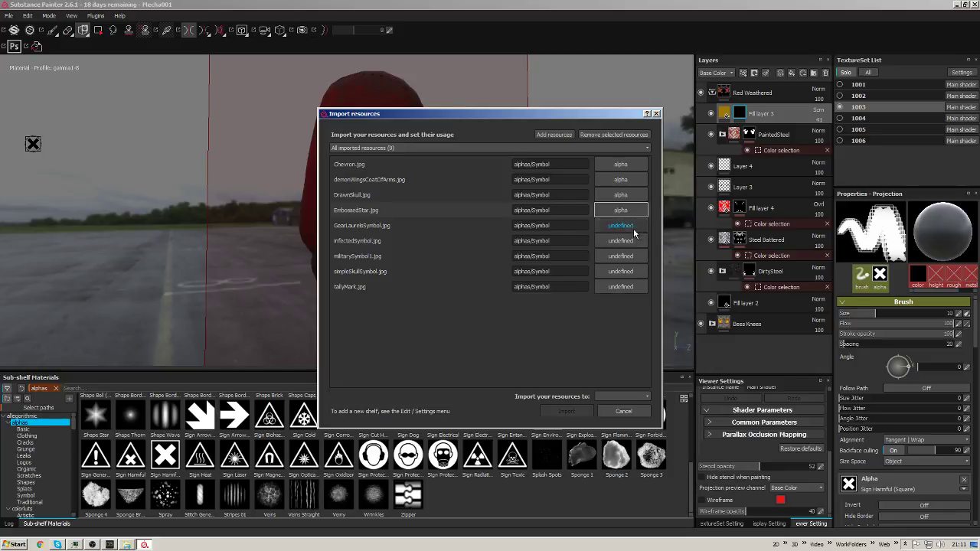
pyautogui.click(632, 225)
pyautogui.click(652, 231)
pyautogui.click(633, 241)
pyautogui.click(651, 247)
pyautogui.click(633, 256)
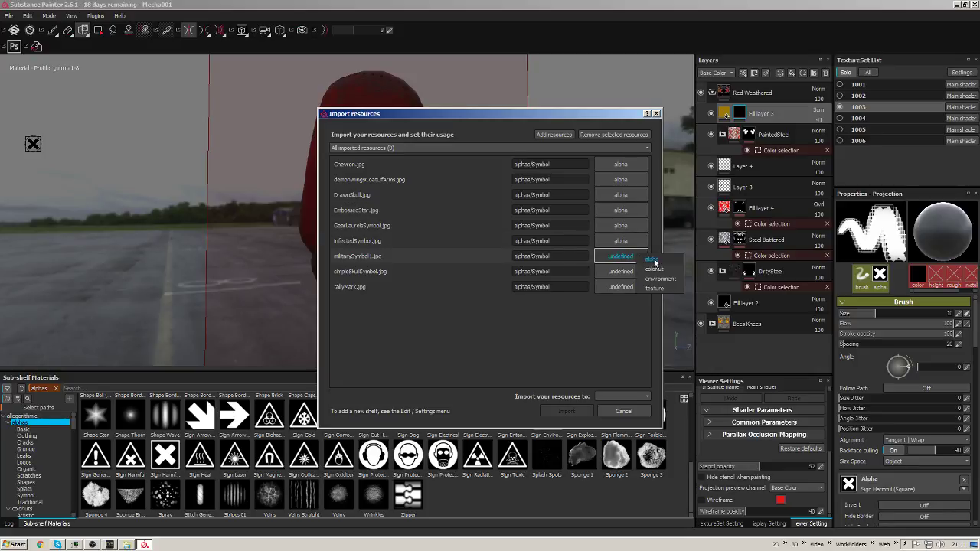
pyautogui.click(651, 262)
pyautogui.click(635, 271)
pyautogui.click(647, 274)
pyautogui.click(633, 286)
pyautogui.click(650, 293)
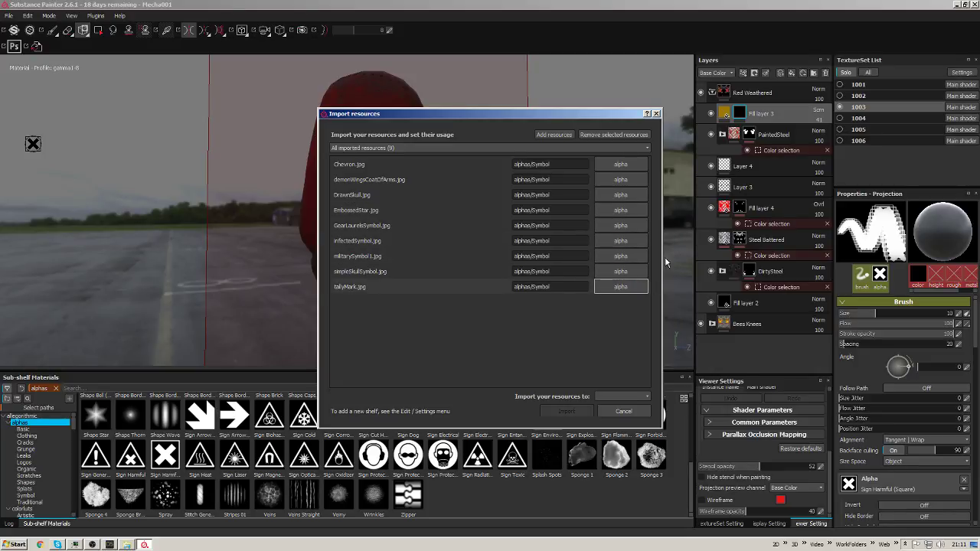
# Choose shelf 'my_shelves' as the import destination and import the resources.
pyautogui.moveTo(585, 115); pyautogui.dragTo(599, 111)
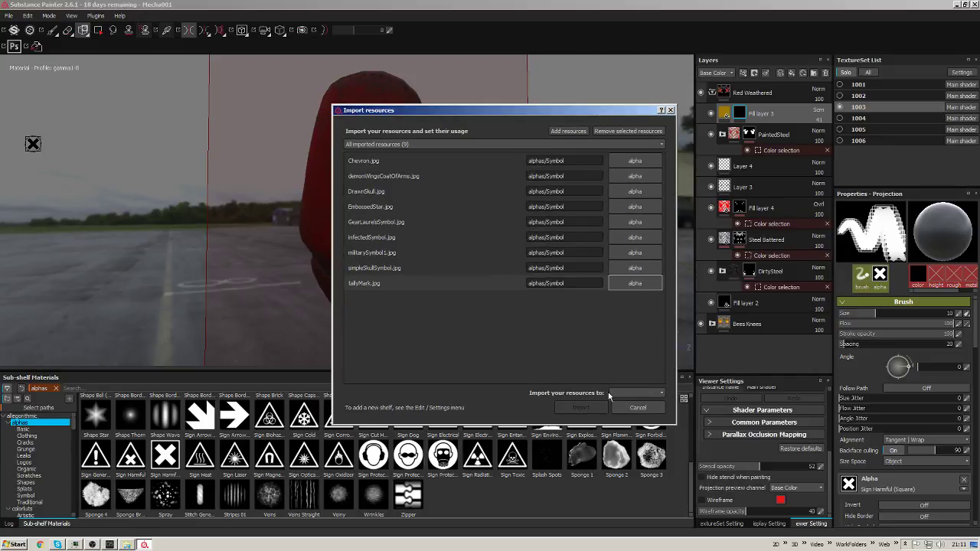
pyautogui.click(654, 393)
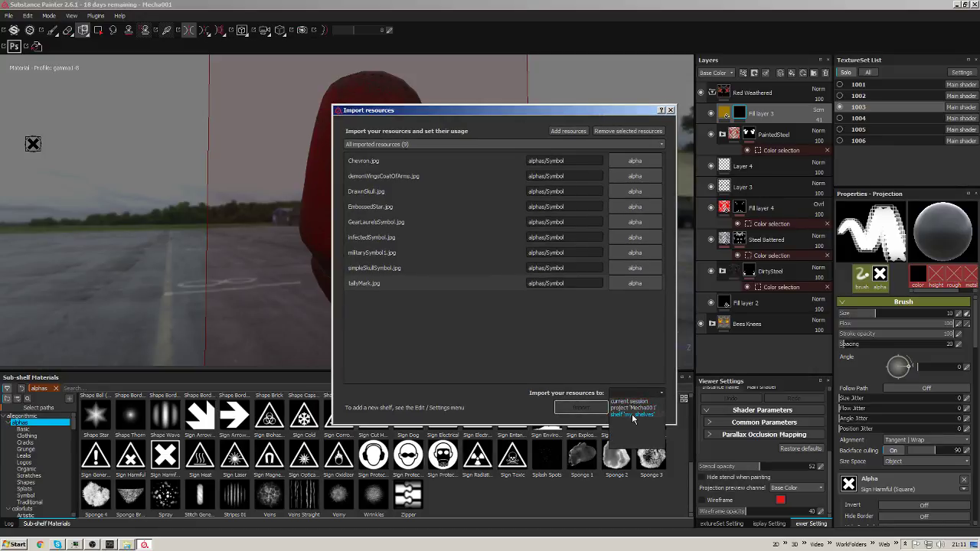
pyautogui.click(637, 414)
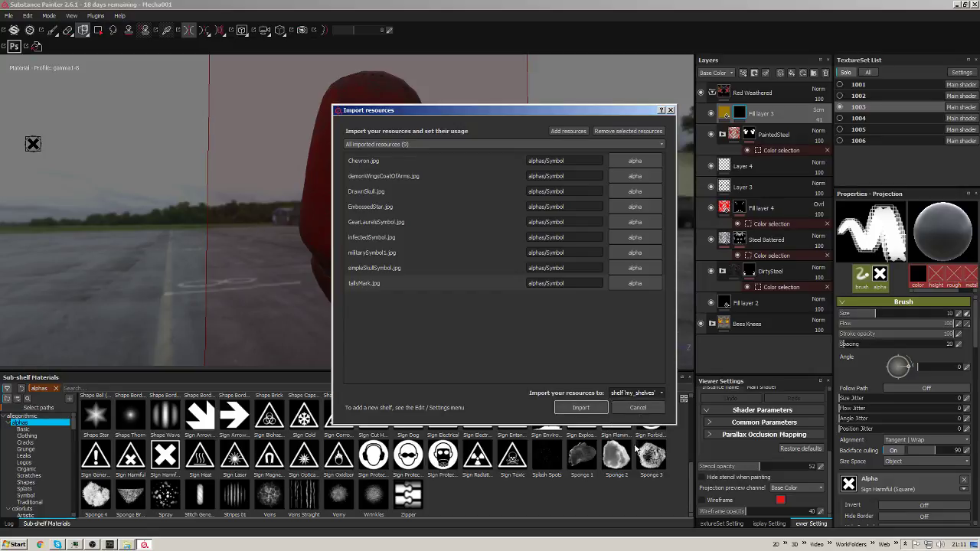
pyautogui.click(652, 393)
pyautogui.click(640, 414)
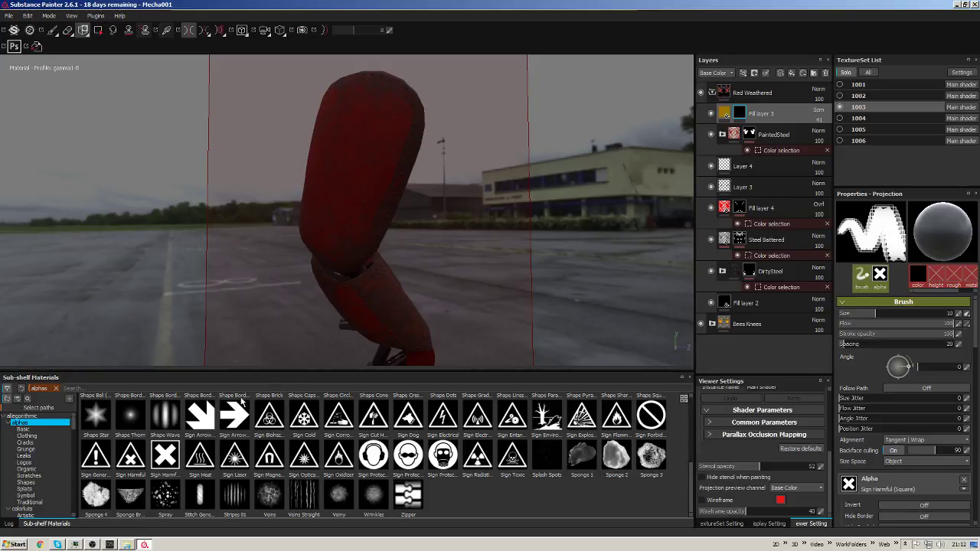
# Browse the shelf's path tree to the Symbol folder nested under alphas/alphas.
pyautogui.moveTo(74, 426); pyautogui.dragTo(77, 518)
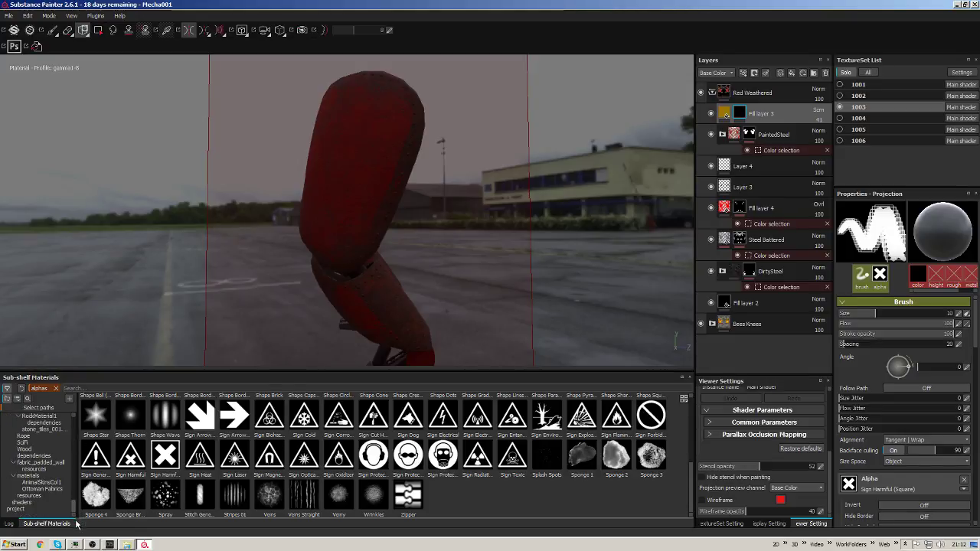
pyautogui.click(17, 509)
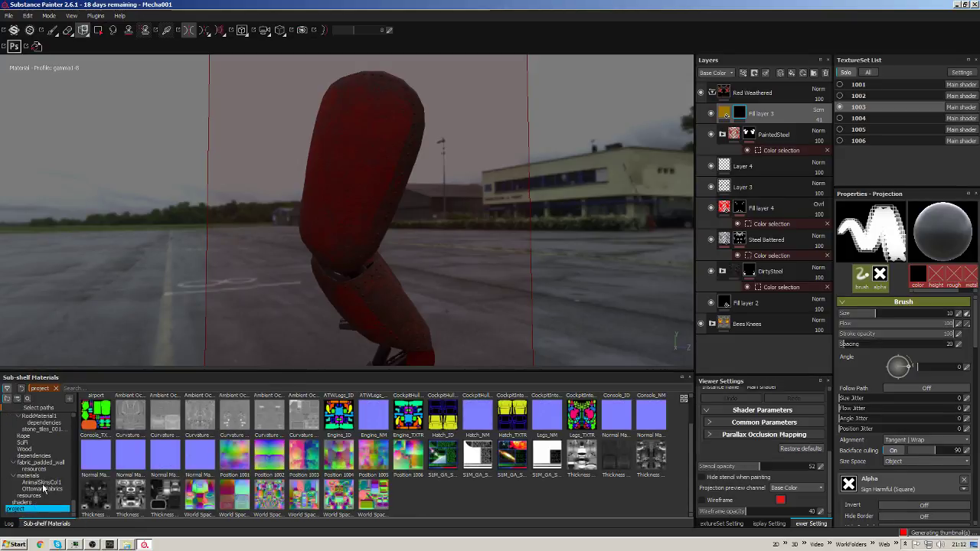
pyautogui.press('Up')
pyautogui.scroll(2, 72, 508)
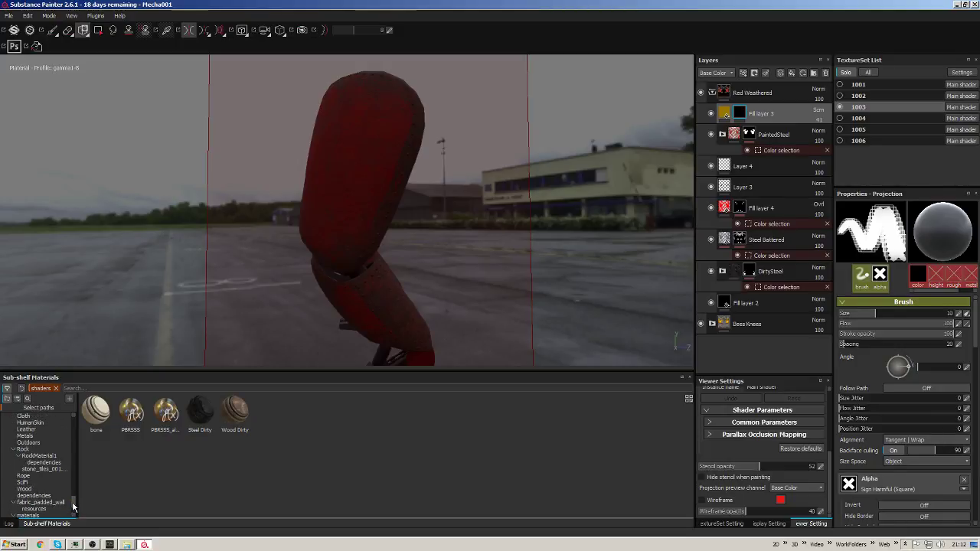
pyautogui.scroll(4, 73, 505)
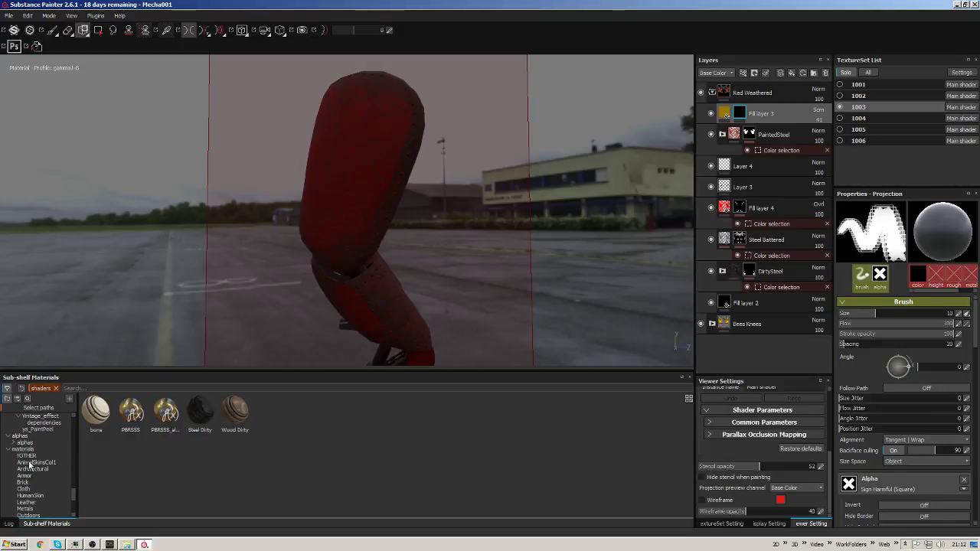
pyautogui.click(25, 444)
pyautogui.click(15, 443)
pyautogui.click(29, 449)
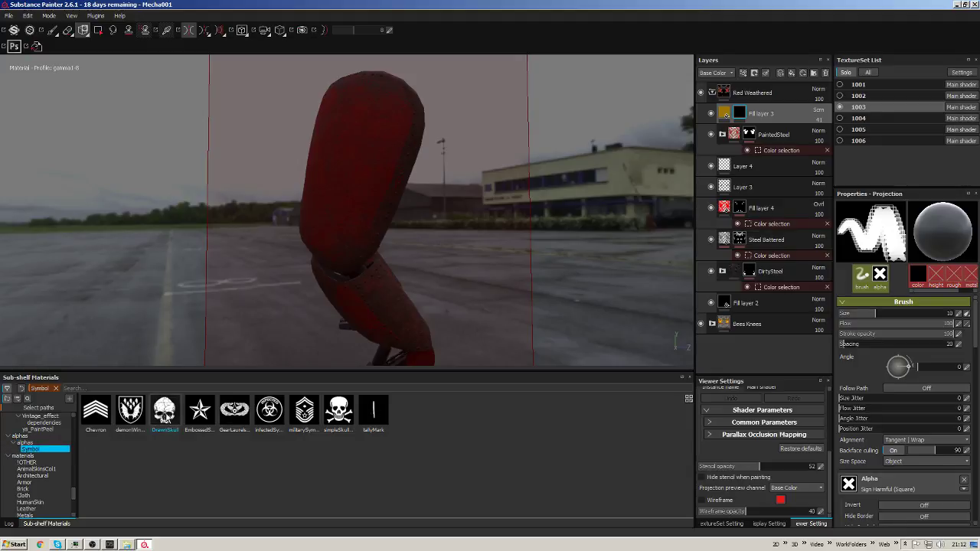
# Assign the DrawnSkull alpha to the projection brush and enlarge the brush to a size of about 24.58.
pyautogui.click(165, 412)
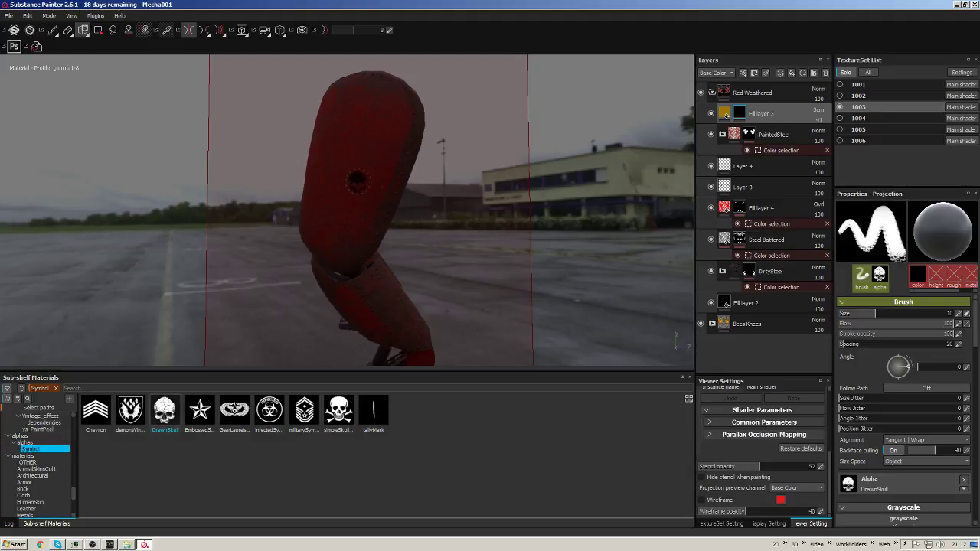
pyautogui.keyDown('alt'); pyautogui.moveTo(360, 180); pyautogui.dragTo(456, 261); pyautogui.keyUp('alt')
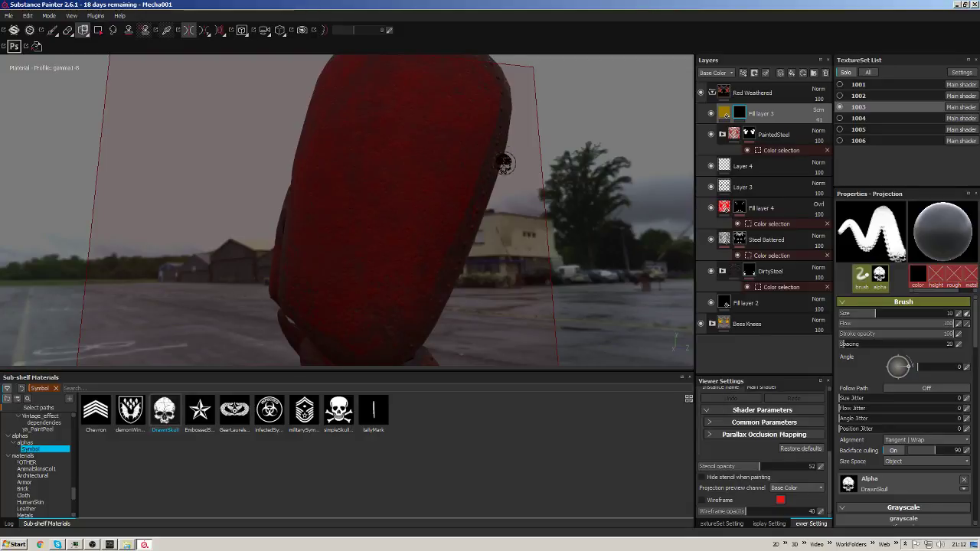
pyautogui.moveTo(505, 163)
pyautogui.keyDown('alt'); pyautogui.mouseDown()
pyautogui.moveTo(406, 212)
pyautogui.moveTo(423, 161)
pyautogui.mouseUp(); pyautogui.keyUp('alt')
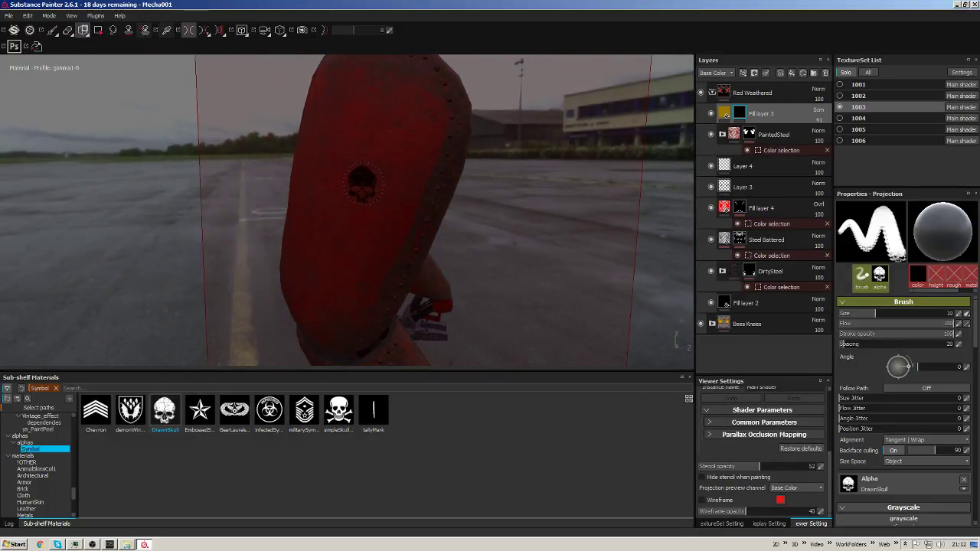
pyautogui.keyDown('ctrl'); pyautogui.moveTo(361, 181); pyautogui.dragTo(371, 188, button='right'); pyautogui.keyUp('ctrl')
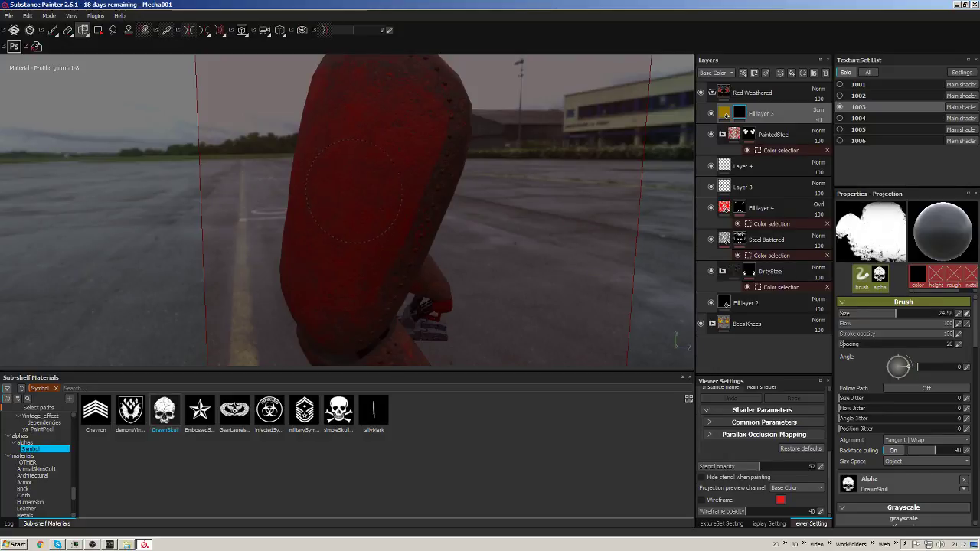
pyautogui.keyDown('alt'); pyautogui.moveTo(360, 191); pyautogui.dragTo(505, 230); pyautogui.keyUp('alt')
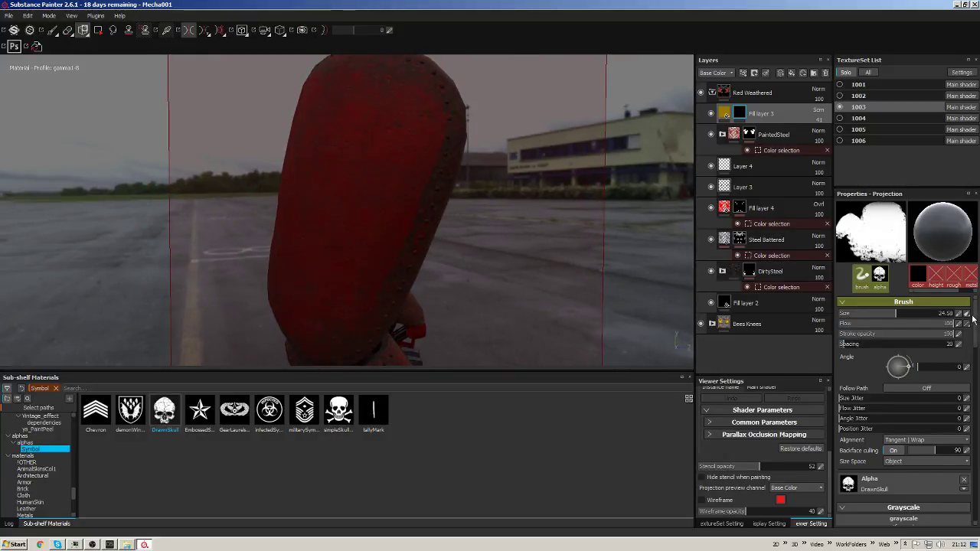
pyautogui.scroll(-2, 971, 319)
pyautogui.scroll(2, 971, 319)
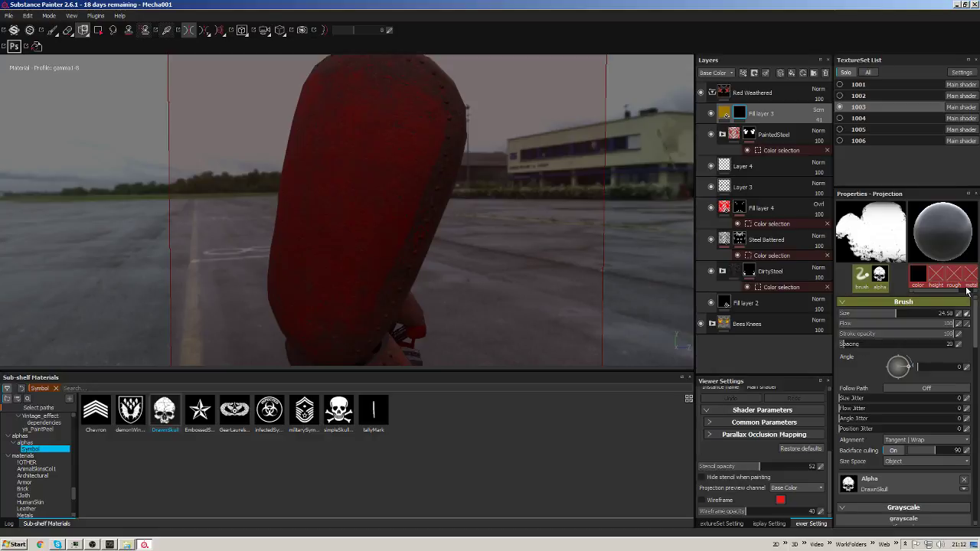
pyautogui.click(918, 275)
pyautogui.click(900, 323)
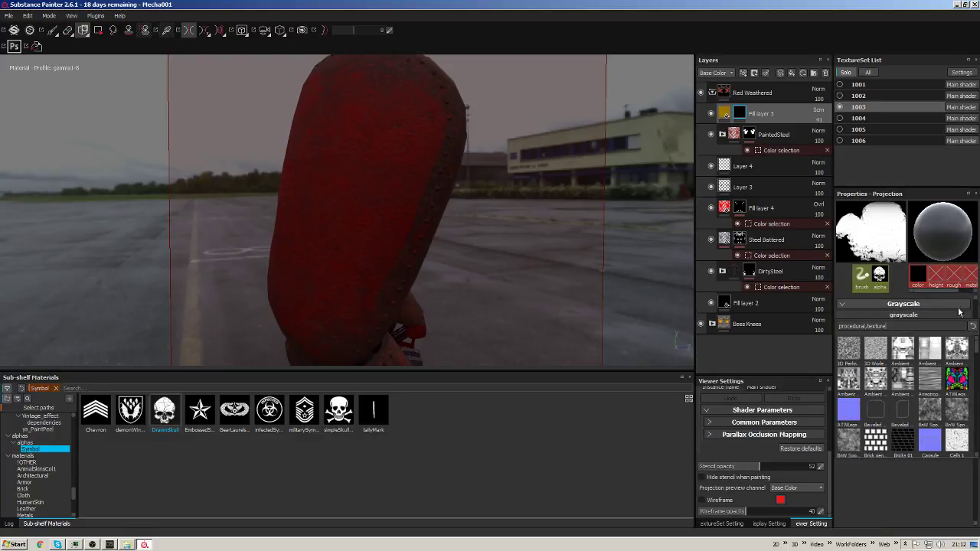
pyautogui.press('Escape')
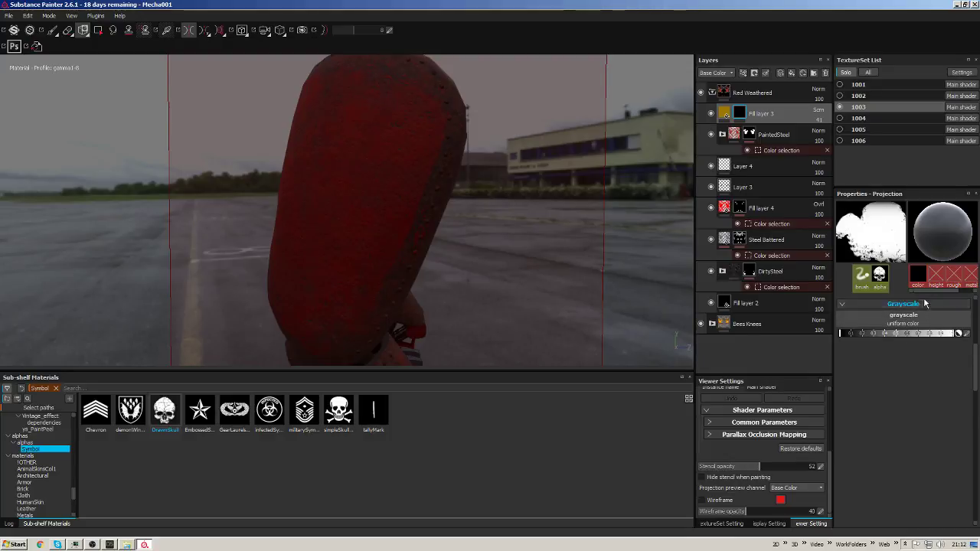
# Check the color selection on Fill layer 4's mask, and return to Fill layer 3.
pyautogui.click(771, 224)
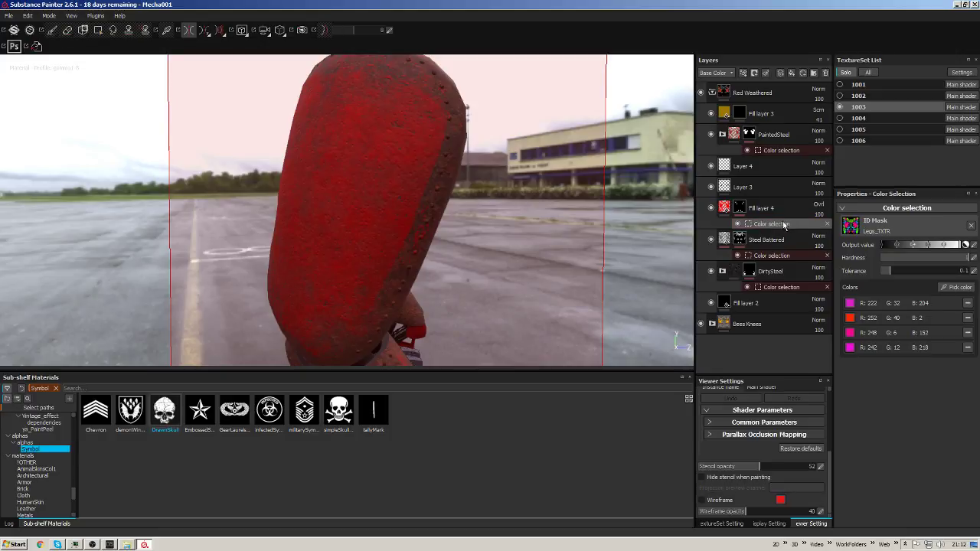
pyautogui.click(739, 208)
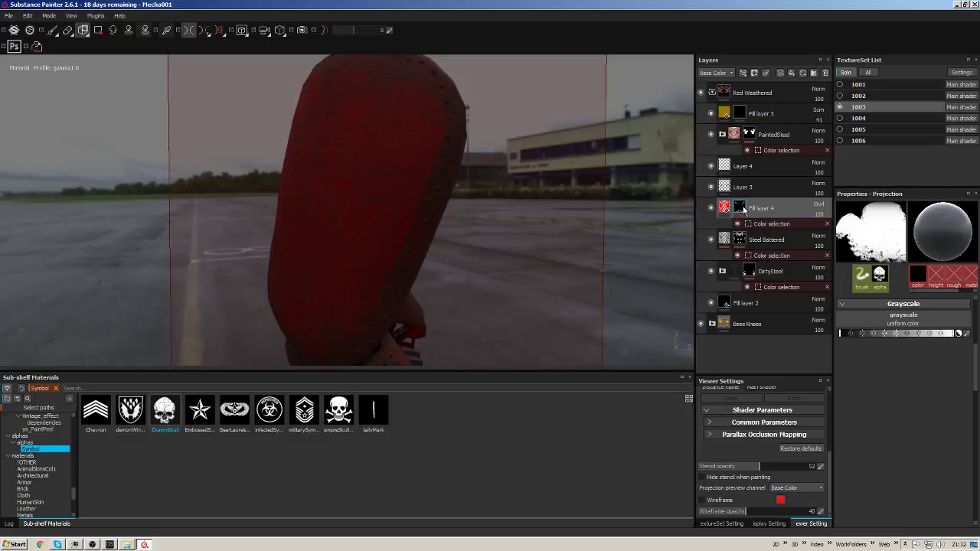
pyautogui.click(760, 224)
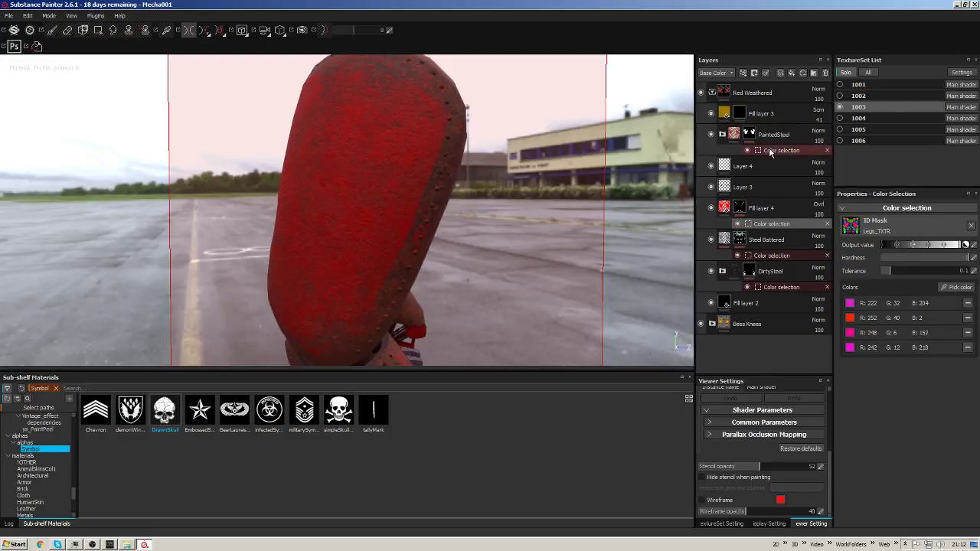
pyautogui.click(766, 115)
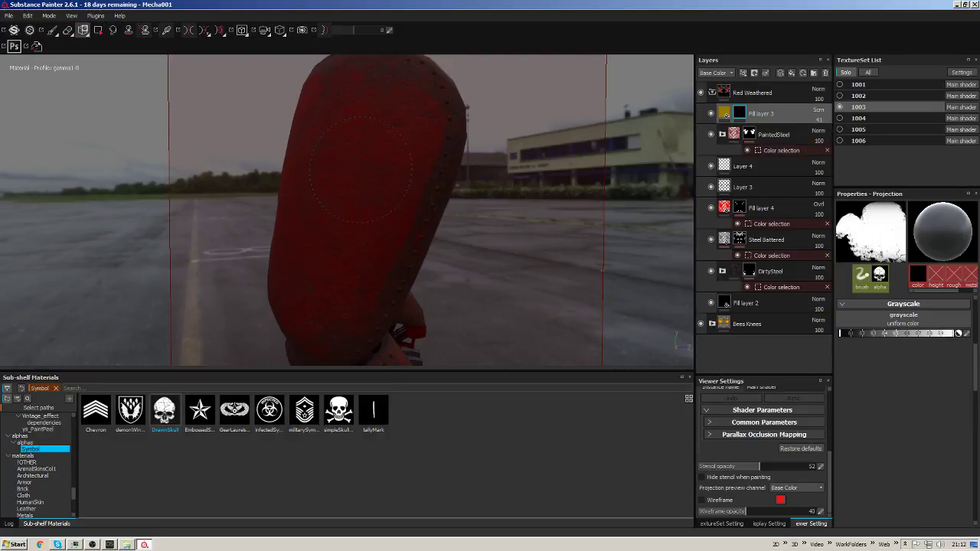
# Set the brush's grayscale to white and stamp the skull on the upper leg armor in Fill layer 3's mask.
pyautogui.moveTo(337, 196)
pyautogui.keyDown('alt'); pyautogui.mouseDown()
pyautogui.moveTo(394, 202)
pyautogui.moveTo(350, 175)
pyautogui.mouseUp(); pyautogui.keyUp('alt')
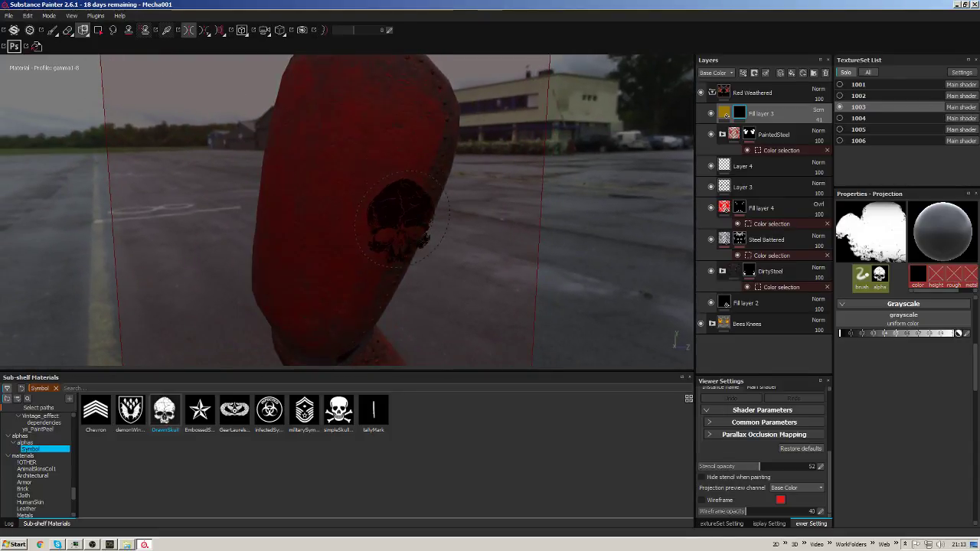
pyautogui.keyDown('alt'); pyautogui.moveTo(401, 328); pyautogui.dragTo(396, 234); pyautogui.keyUp('alt')
pyautogui.keyDown('alt'); pyautogui.moveTo(507, 278); pyautogui.dragTo(626, 283); pyautogui.keyUp('alt')
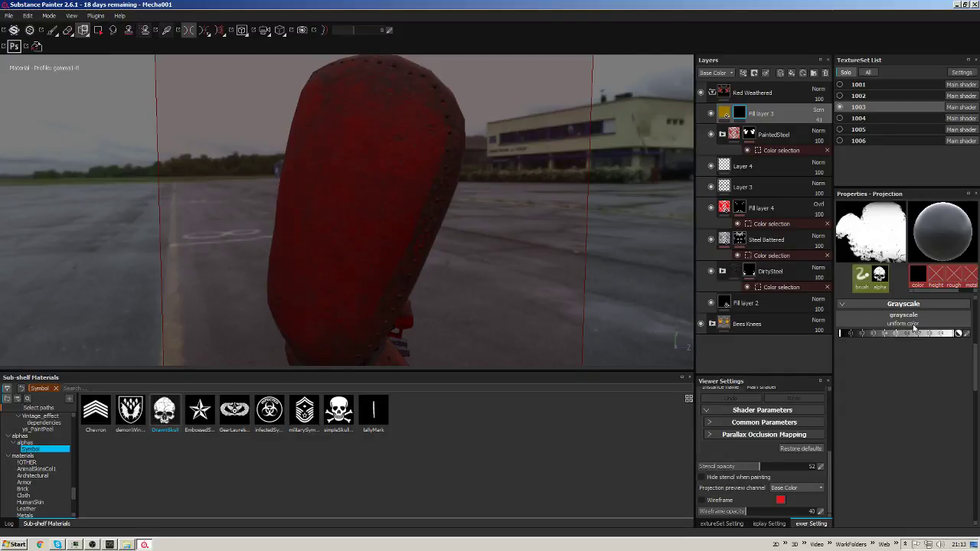
pyautogui.click(917, 331)
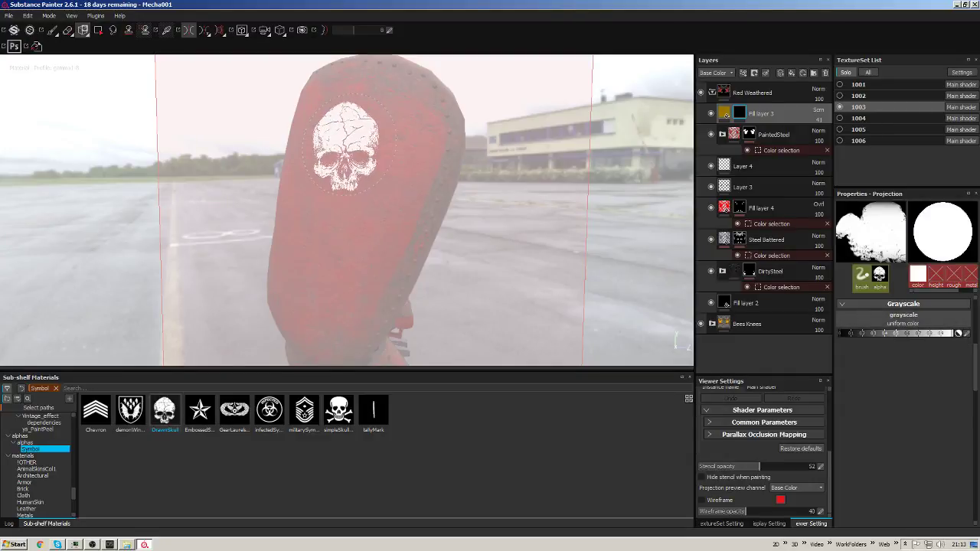
pyautogui.moveTo(379, 187)
pyautogui.keyDown('alt'); pyautogui.mouseDown()
pyautogui.moveTo(440, 245)
pyautogui.moveTo(440, 302)
pyautogui.moveTo(455, 222)
pyautogui.moveTo(496, 260)
pyautogui.mouseUp(); pyautogui.keyUp('alt')
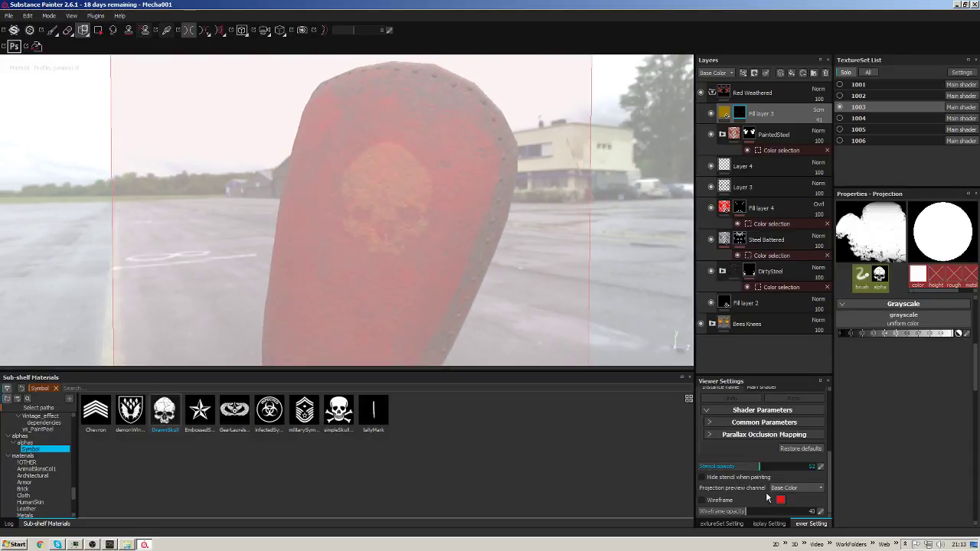
# Lower the viewer's stencil opacity to 2 and turn on hiding the stencil when painting.
pyautogui.moveTo(760, 466); pyautogui.dragTo(740, 466)
pyautogui.click(703, 477)
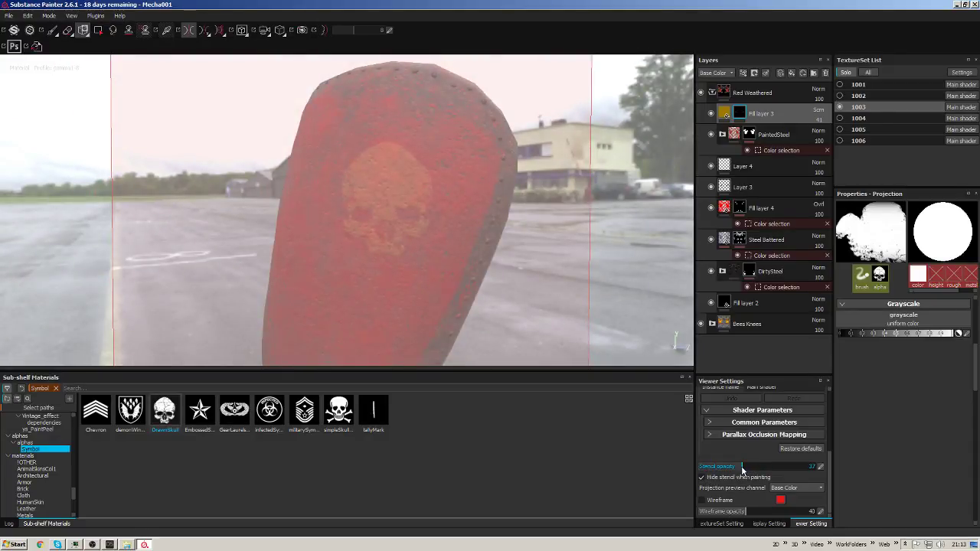
pyautogui.click(706, 467)
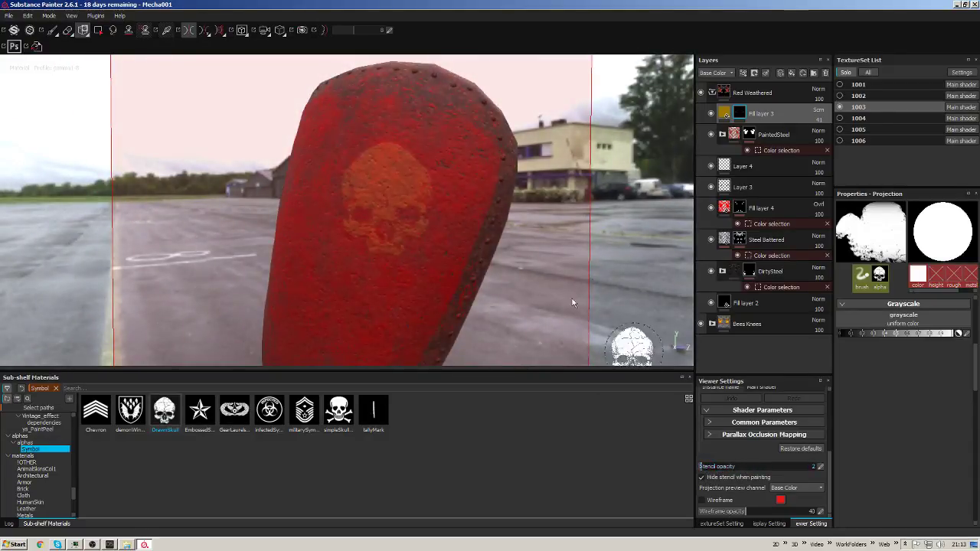
pyautogui.keyDown('alt'); pyautogui.moveTo(632, 346); pyautogui.dragTo(497, 324); pyautogui.keyUp('alt')
pyautogui.click(701, 467)
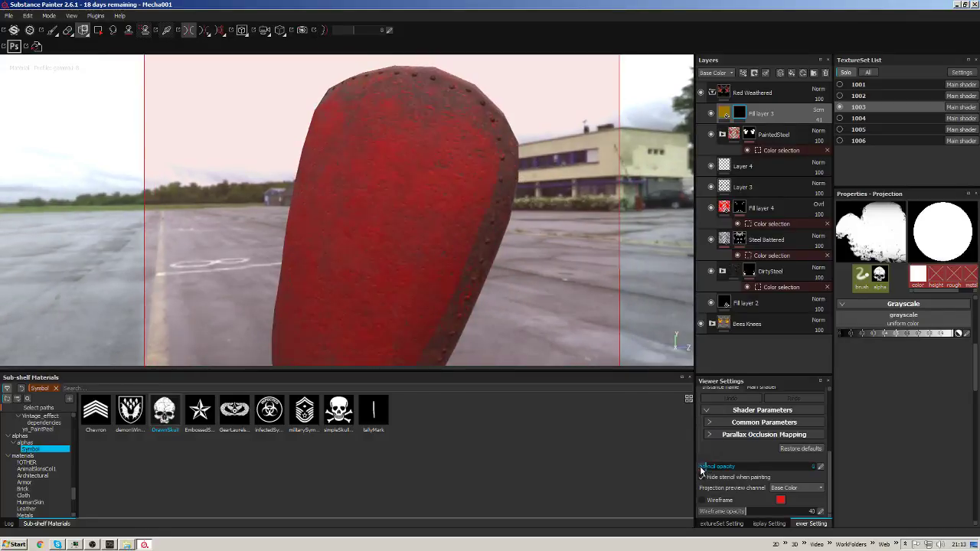
# Try a larger skull stamp on the upper leg armor with Fill layer 3's opacity raised to 100.
pyautogui.moveTo(691, 339)
pyautogui.keyDown('alt'); pyautogui.mouseDown()
pyautogui.moveTo(448, 212)
pyautogui.moveTo(371, 214)
pyautogui.mouseUp(); pyautogui.keyUp('alt')
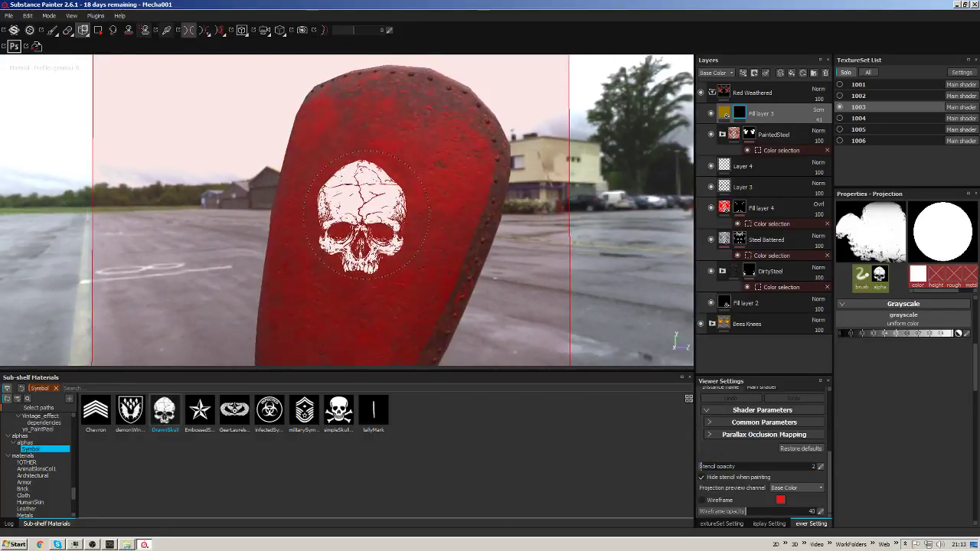
pyautogui.keyDown('ctrl'); pyautogui.moveTo(372, 215); pyautogui.dragTo(390, 184, button='right'); pyautogui.keyUp('ctrl')
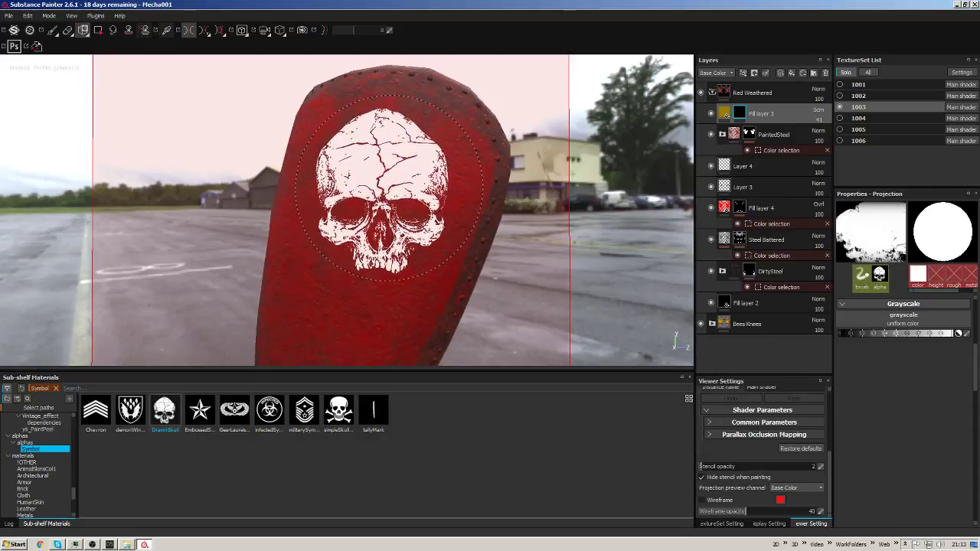
pyautogui.click(389, 178)
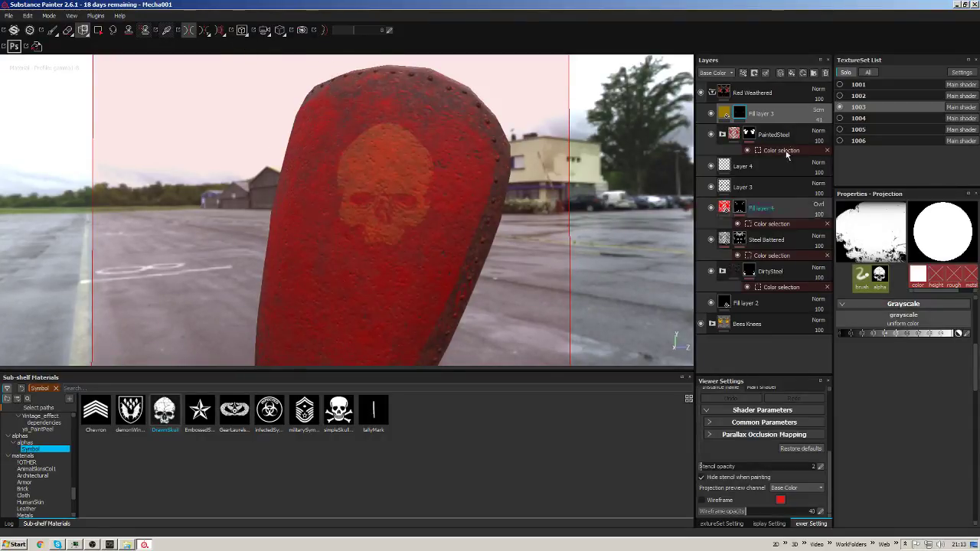
pyautogui.moveTo(818, 119); pyautogui.dragTo(837, 131)
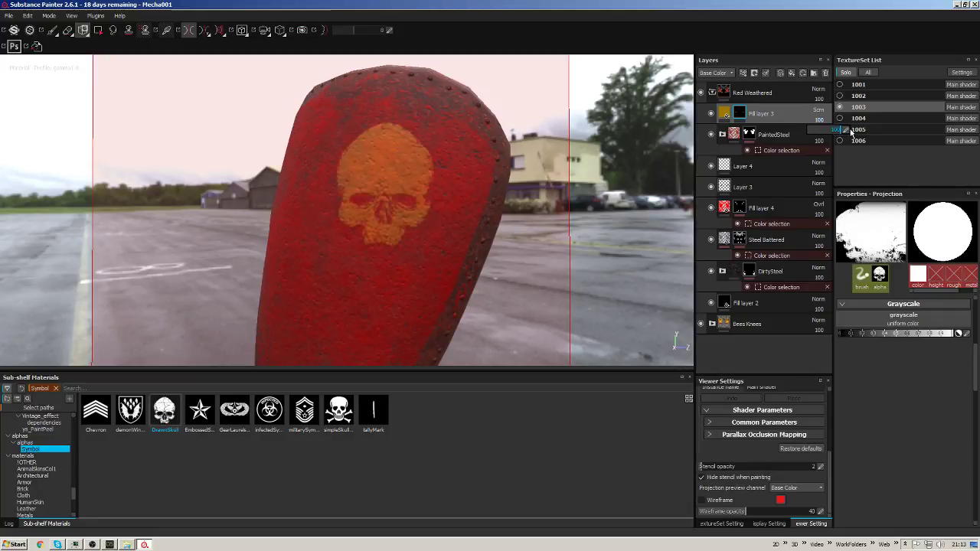
pyautogui.keyDown('alt'); pyautogui.moveTo(438, 175); pyautogui.dragTo(499, 202); pyautogui.keyUp('alt')
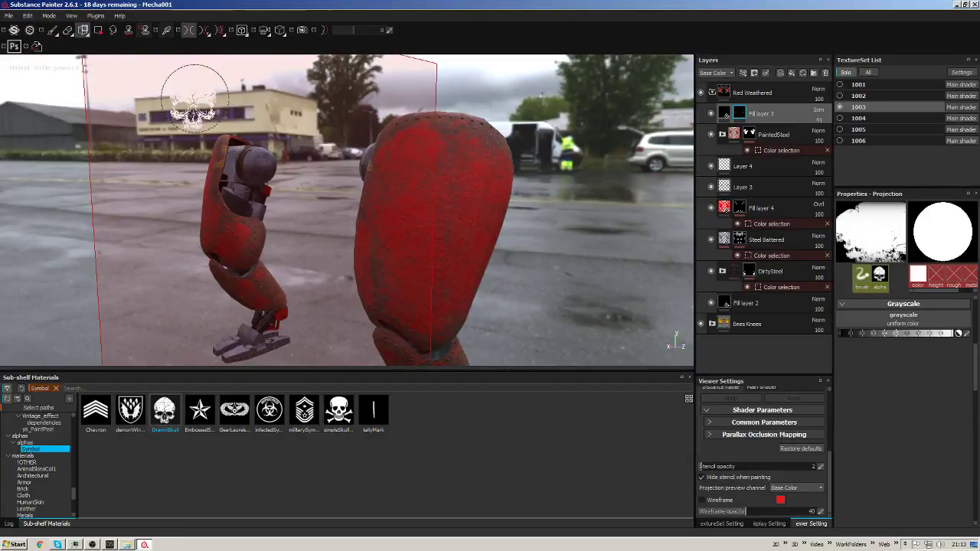
# Try stamping the DrawnSkull alpha on the upper leg armor with the Physical projection tool.
pyautogui.click(67, 30)
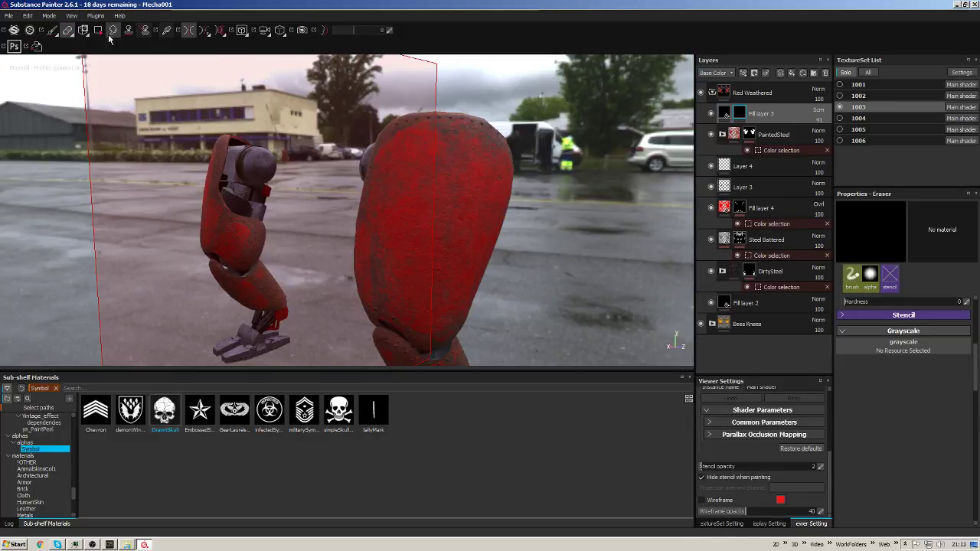
pyautogui.click(83, 30)
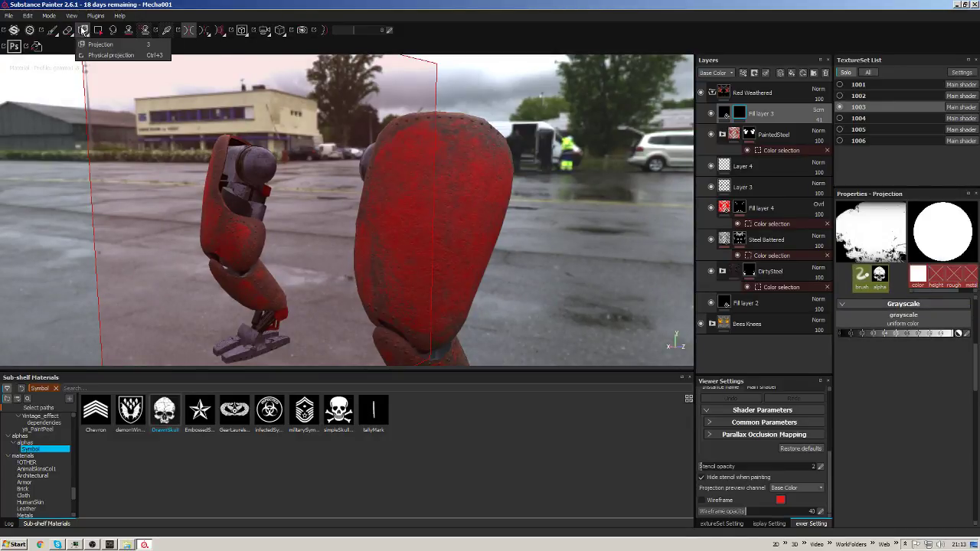
pyautogui.keyDown('alt'); pyautogui.moveTo(367, 153); pyautogui.dragTo(452, 161); pyautogui.keyUp('alt')
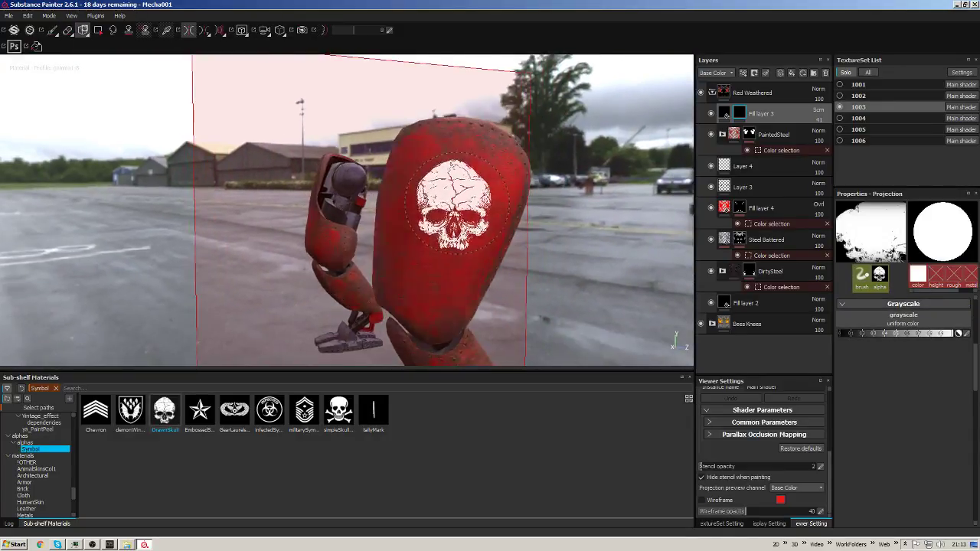
pyautogui.click(97, 30)
pyautogui.moveTo(478, 197); pyautogui.dragTo(478, 198)
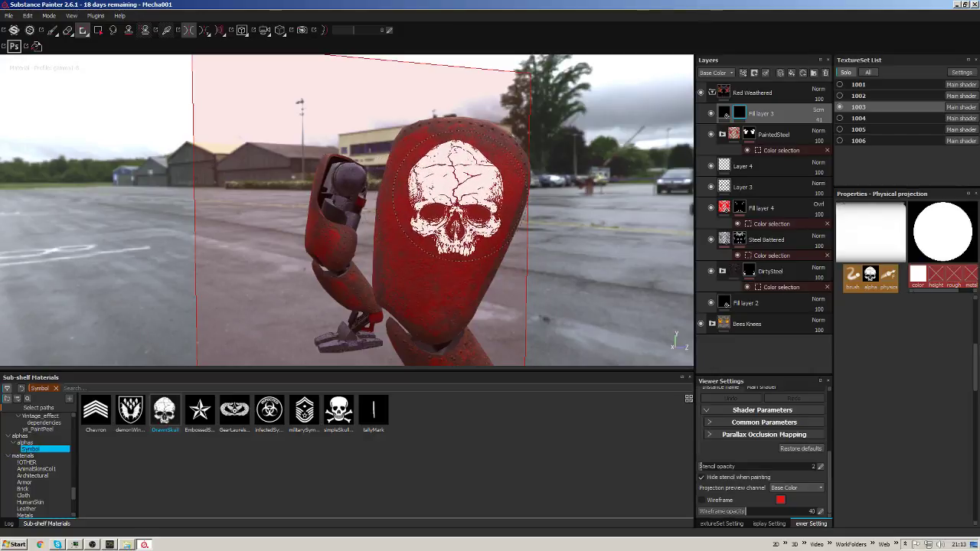
pyautogui.click(459, 191)
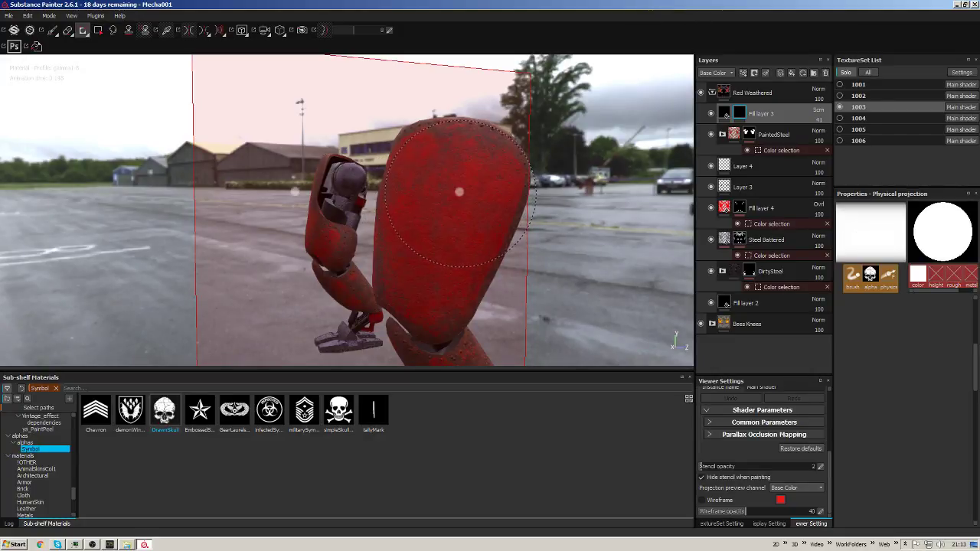
pyautogui.moveTo(459, 192)
pyautogui.mouseDown()
pyautogui.moveTo(461, 201)
pyautogui.moveTo(470, 193)
pyautogui.moveTo(454, 129)
pyautogui.moveTo(597, 95)
pyautogui.moveTo(586, 105)
pyautogui.moveTo(536, 99)
pyautogui.mouseUp()
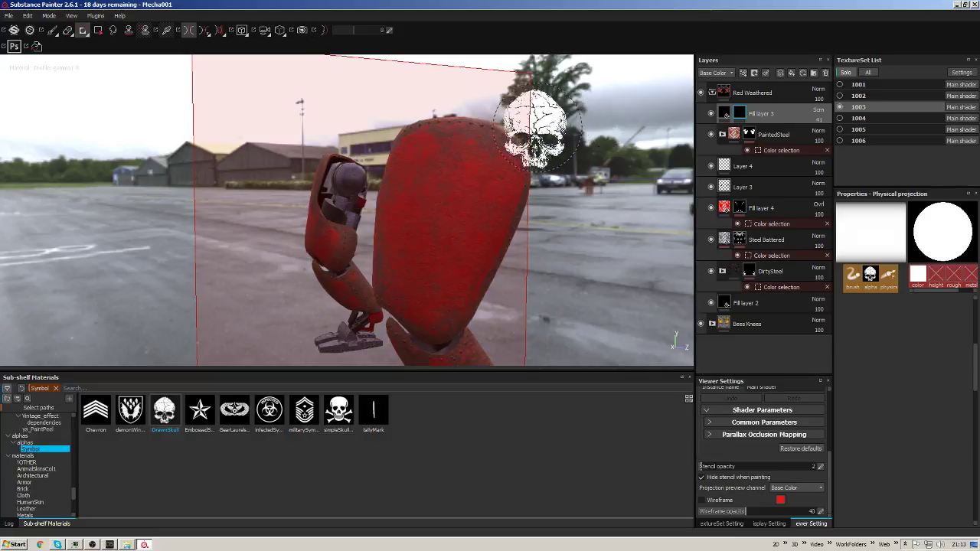
# Return to the Projection tool, set its brush spacing to 337, and disable pen pressure for the brush size.
pyautogui.click(85, 30)
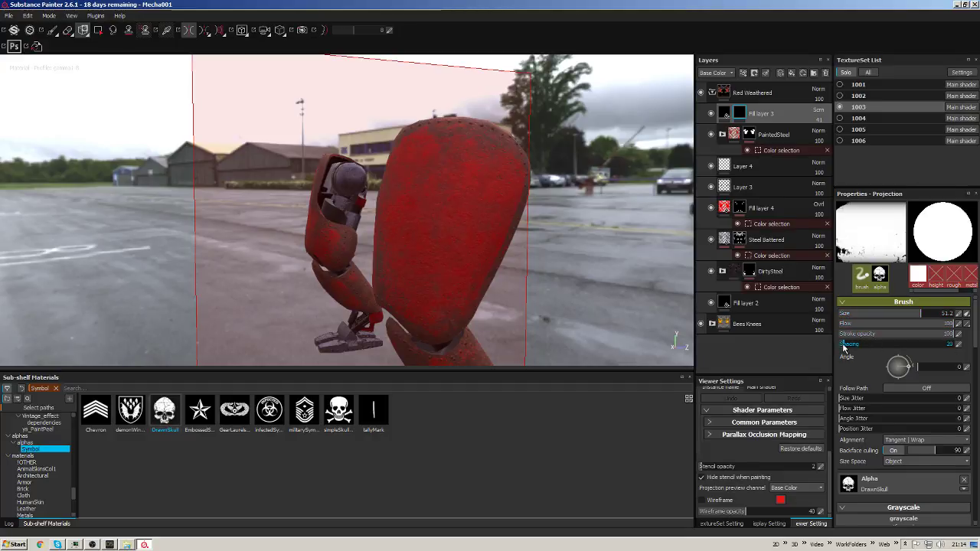
pyautogui.moveTo(844, 346)
pyautogui.mouseDown()
pyautogui.moveTo(955, 346)
pyautogui.moveTo(901, 345)
pyautogui.moveTo(954, 343)
pyautogui.moveTo(934, 343)
pyautogui.mouseUp()
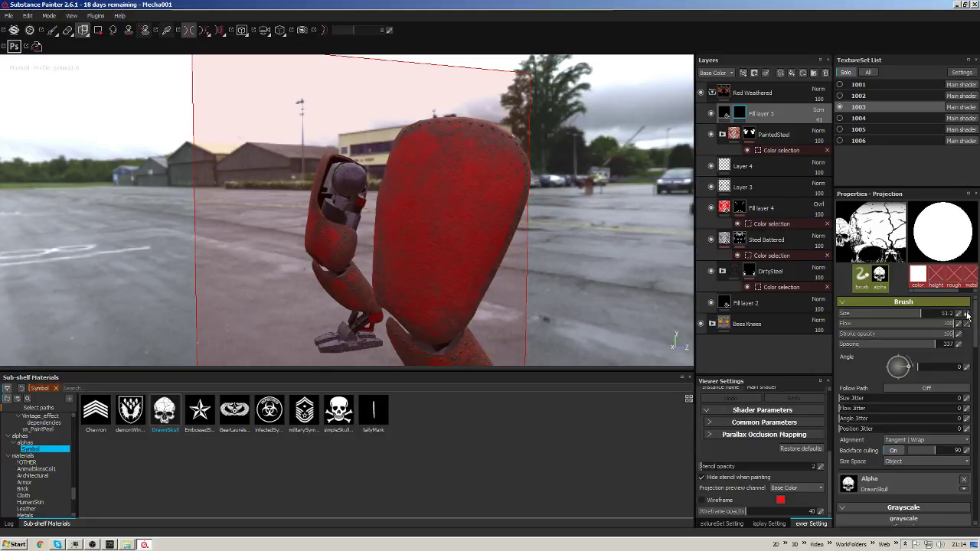
pyautogui.click(962, 326)
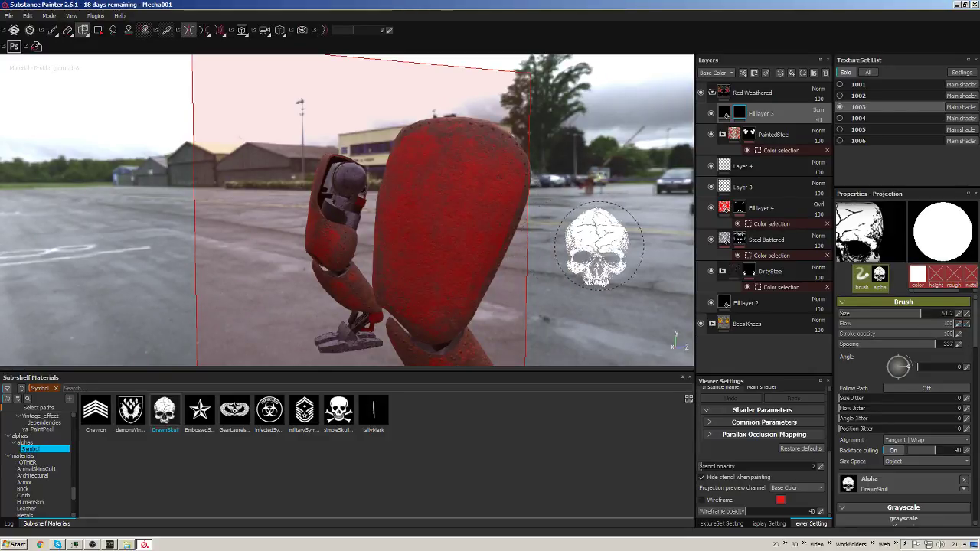
# Test the skull stamp on the upper leg armor and set Fill layer 3's opacity to 100.
pyautogui.click(479, 256)
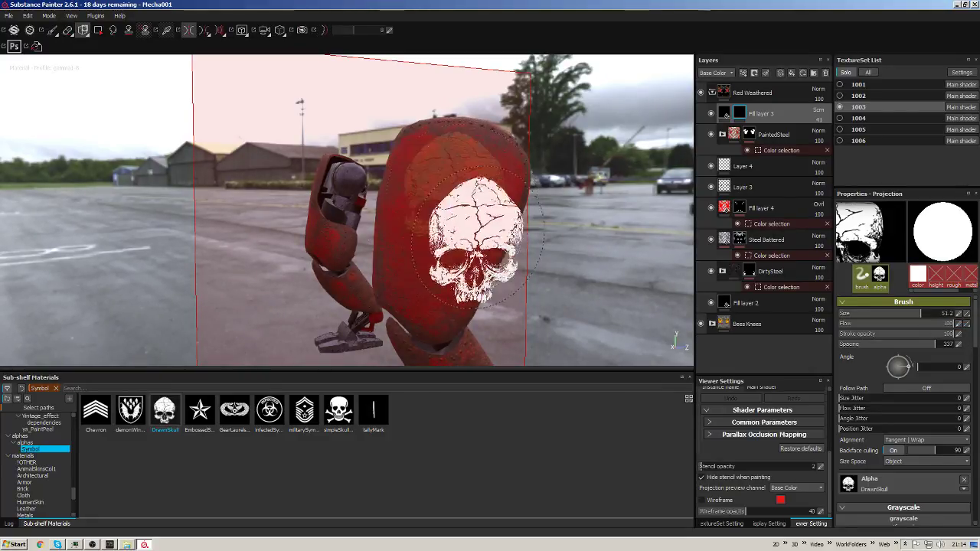
pyautogui.moveTo(478, 256)
pyautogui.keyDown('alt'); pyautogui.mouseDown()
pyautogui.moveTo(427, 242)
pyautogui.moveTo(580, 252)
pyautogui.mouseUp(); pyautogui.keyUp('alt')
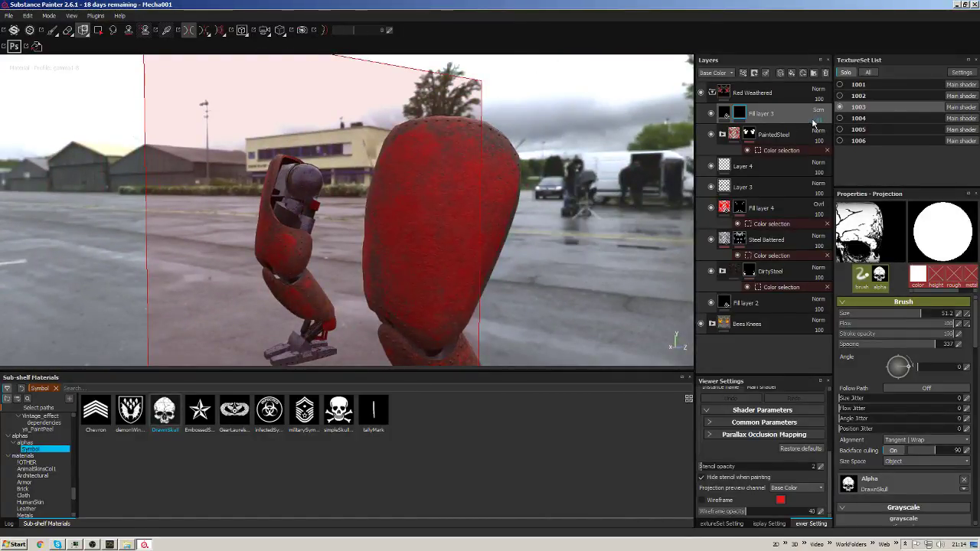
pyautogui.keyDown('alt'); pyautogui.moveTo(561, 161); pyautogui.dragTo(459, 195); pyautogui.keyUp('alt')
pyautogui.click(459, 195)
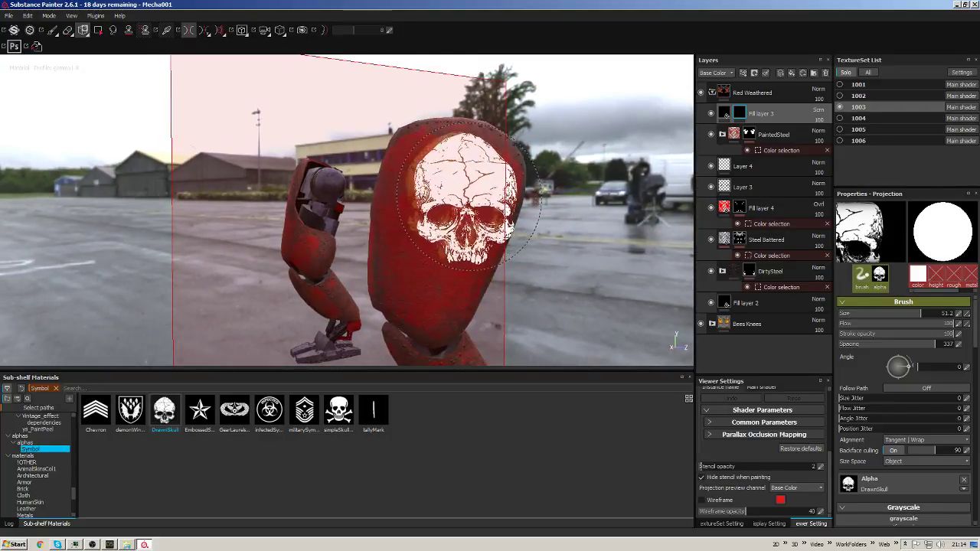
pyautogui.moveTo(584, 167)
pyautogui.keyDown('alt'); pyautogui.mouseDown()
pyautogui.moveTo(635, 164)
pyautogui.moveTo(314, 180)
pyautogui.mouseUp(); pyautogui.keyUp('alt')
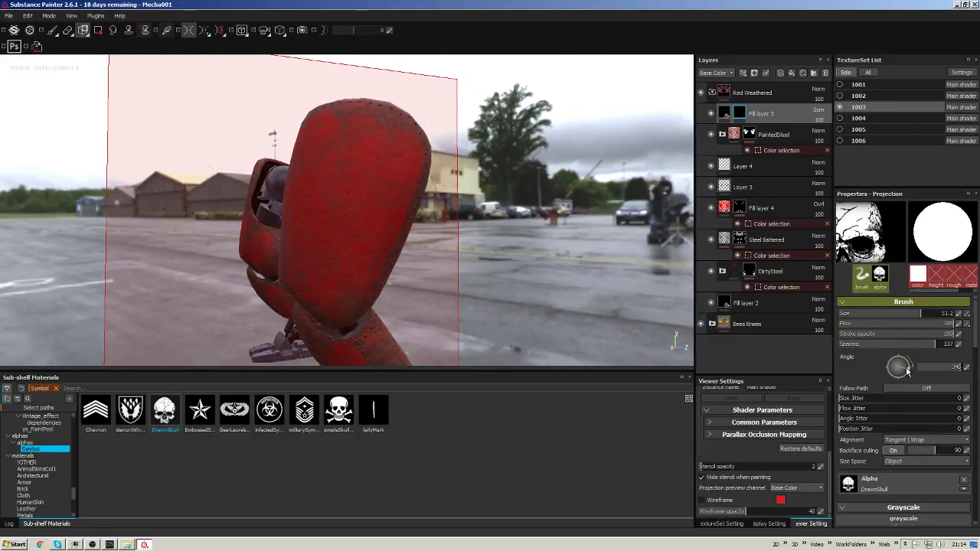
# Set the projection brush angle to 12 and stamp the DrawnSkull alpha on the upper part of the large red leg plate.
pyautogui.moveTo(908, 370); pyautogui.dragTo(909, 365)
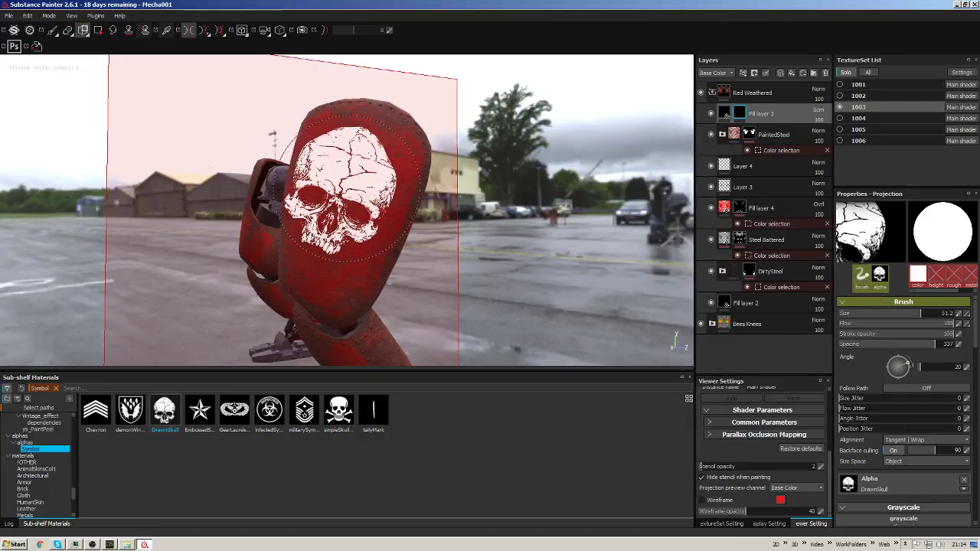
pyautogui.moveTo(908, 364); pyautogui.dragTo(910, 367)
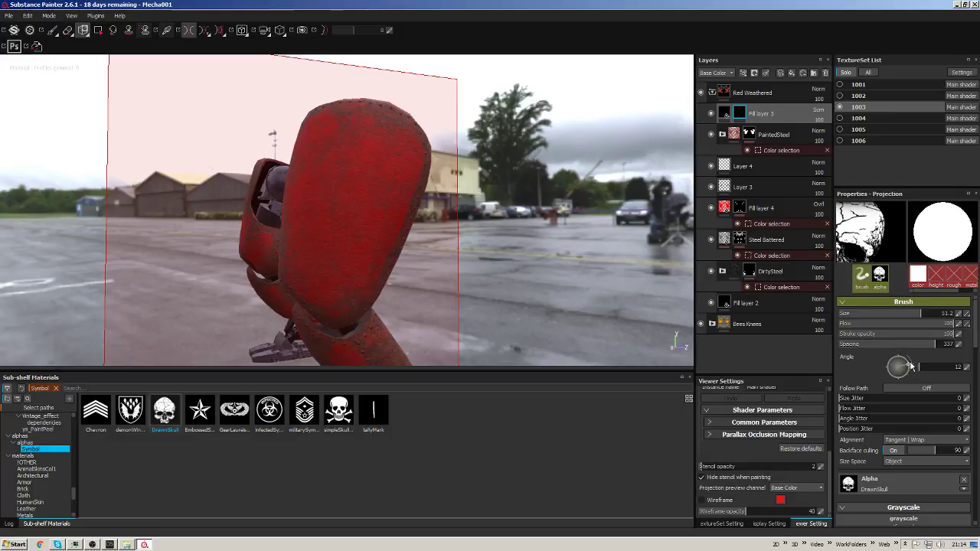
pyautogui.click(360, 174)
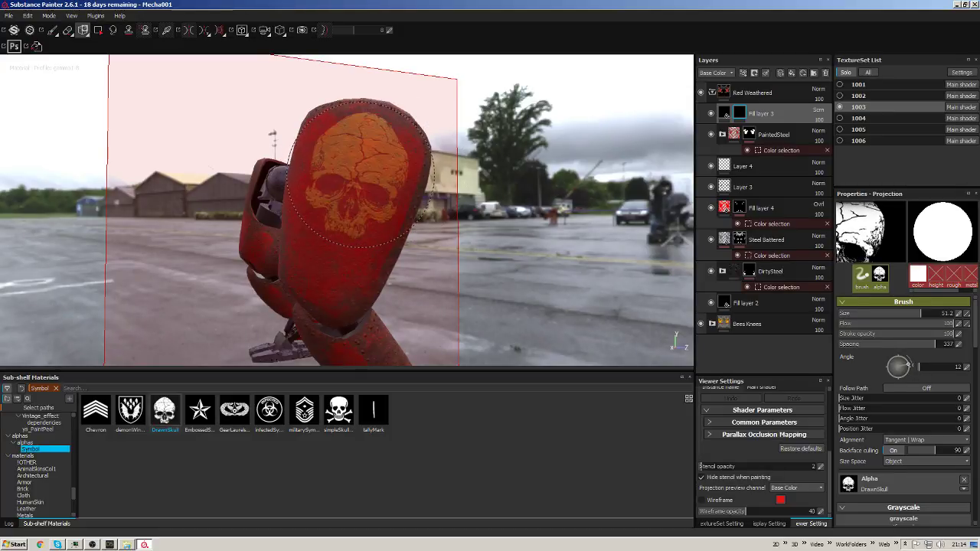
pyautogui.keyDown('alt'); pyautogui.moveTo(492, 219); pyautogui.dragTo(521, 222); pyautogui.keyUp('alt')
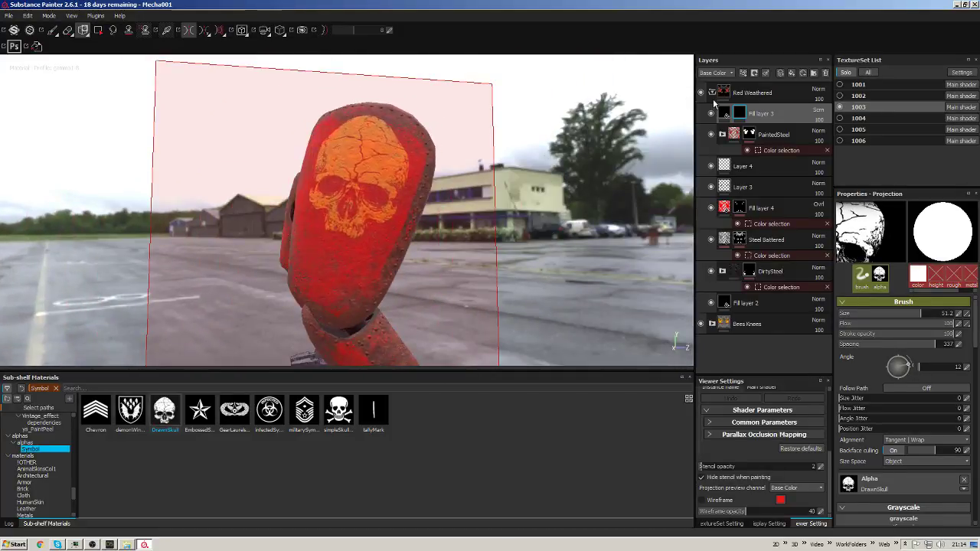
# Brighten the paint color of Fill layer 3 to a saturated yellow (R 1.000, G 0.773, B 0.000).
pyautogui.click(724, 114)
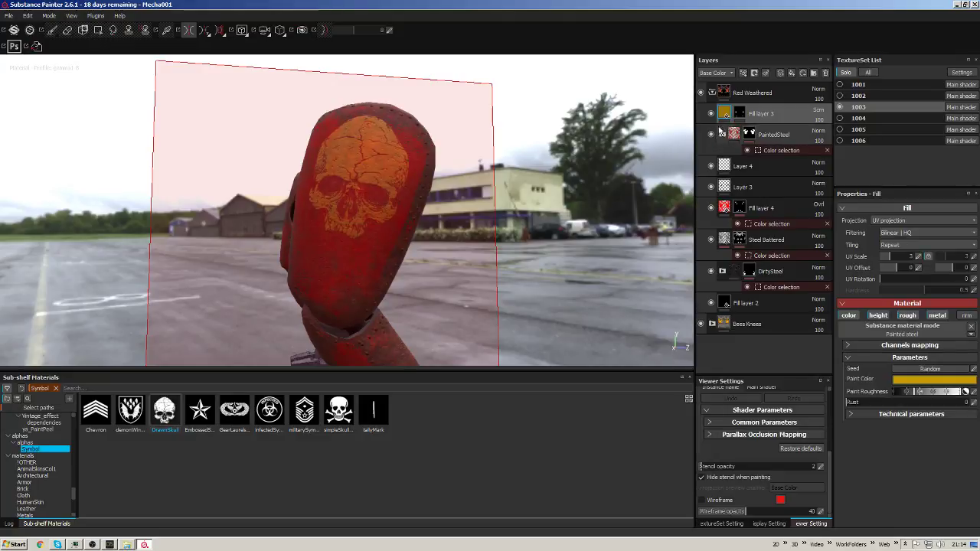
pyautogui.click(901, 380)
pyautogui.click(898, 360)
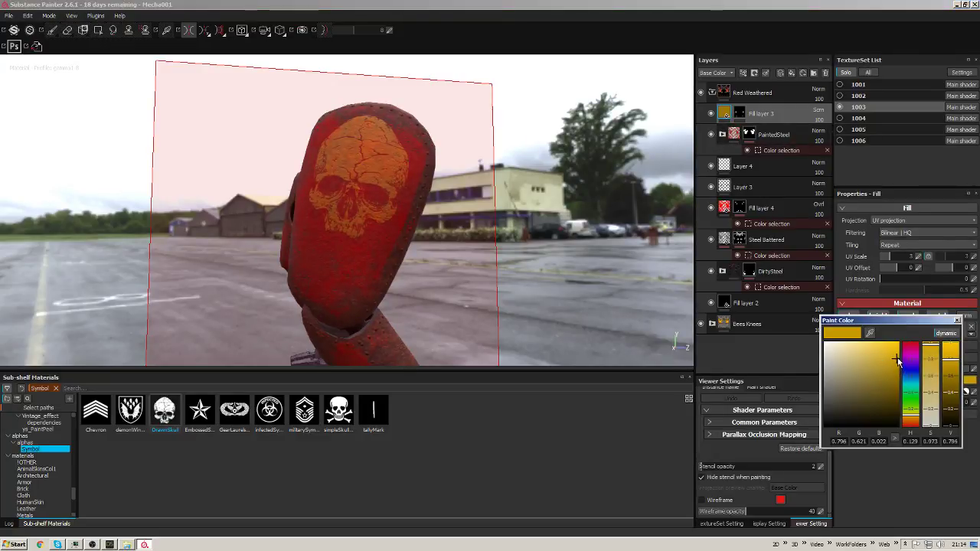
pyautogui.click(895, 349)
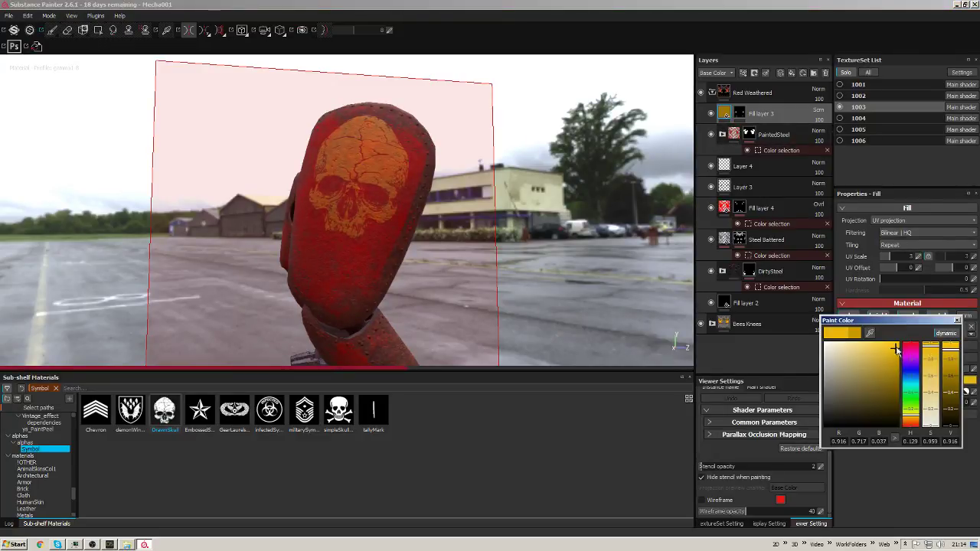
pyautogui.moveTo(895, 348); pyautogui.dragTo(956, 328)
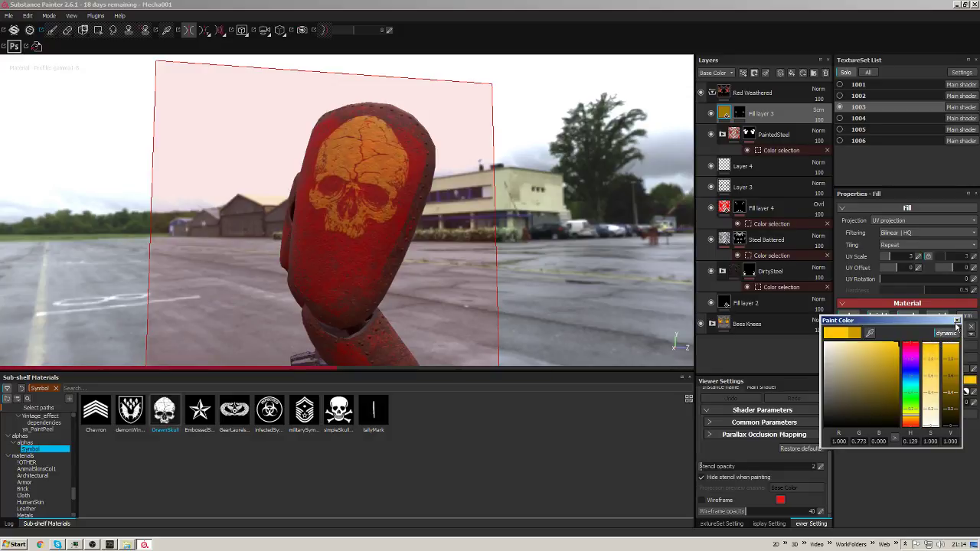
pyautogui.click(957, 323)
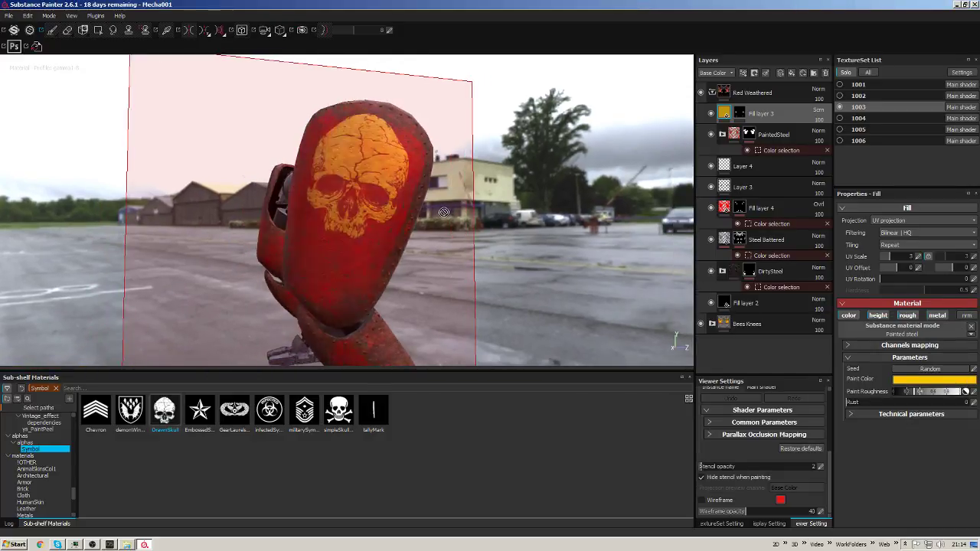
# Set the paint color of Fill layer 3 to white (R, G and B all 1.000).
pyautogui.click(911, 380)
pyautogui.click(841, 349)
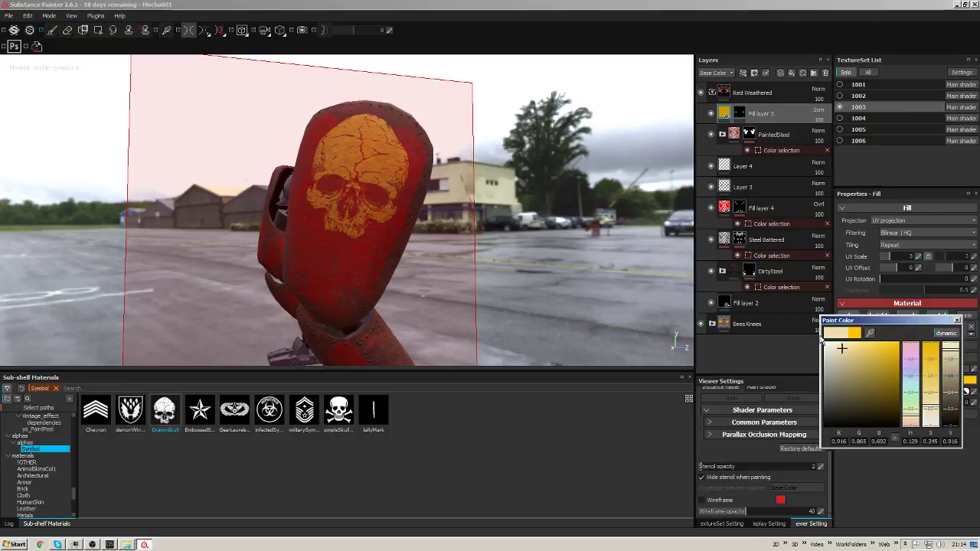
pyautogui.moveTo(835, 347); pyautogui.dragTo(826, 344)
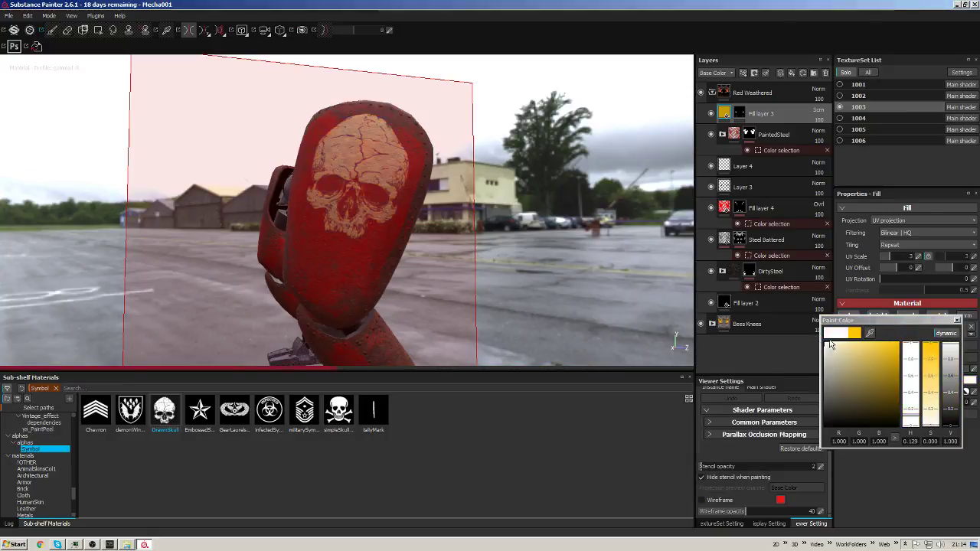
pyautogui.click(957, 321)
# Duplicate Fill layer 3 and clear the mask of the copy.
pyautogui.rightClick(781, 117)
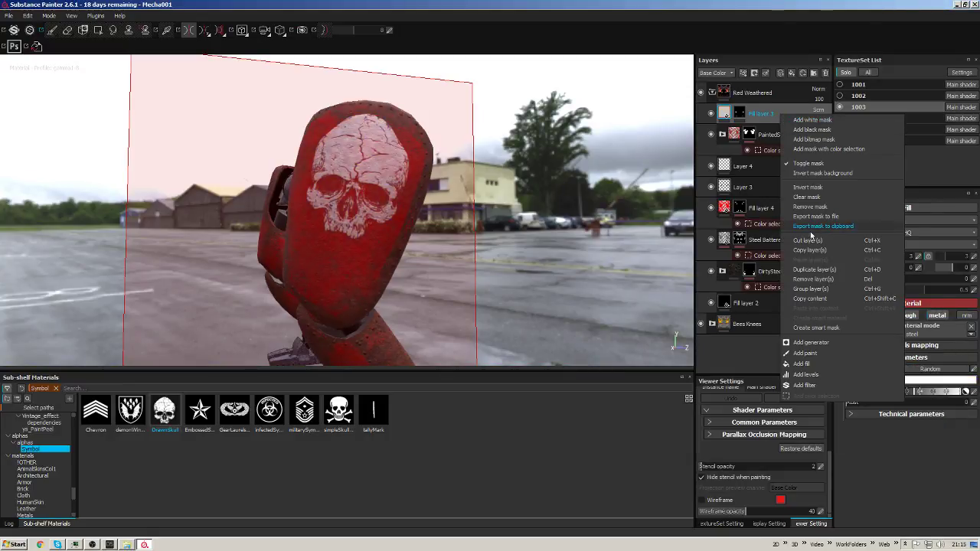
pyautogui.press('Escape')
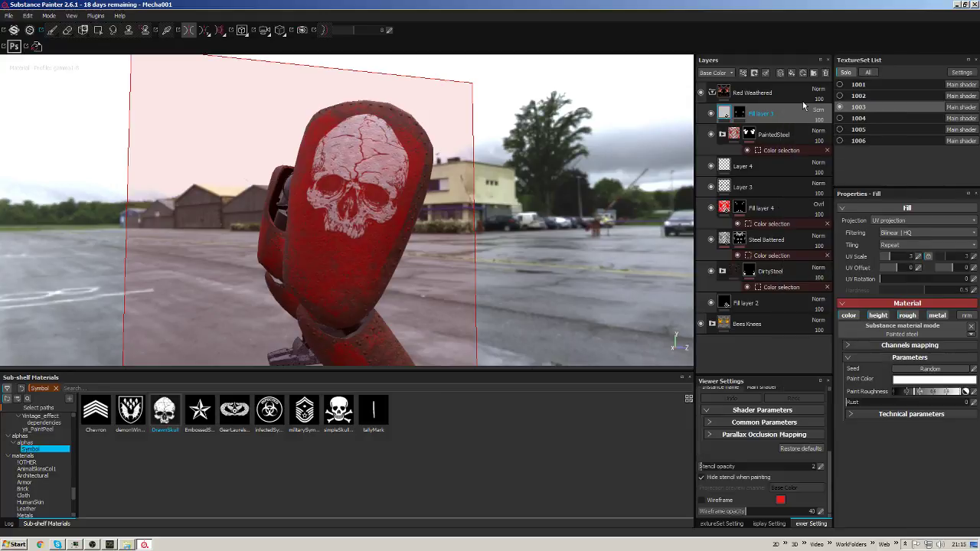
pyautogui.hotkey('ctrl', 'd')
pyautogui.click(738, 114)
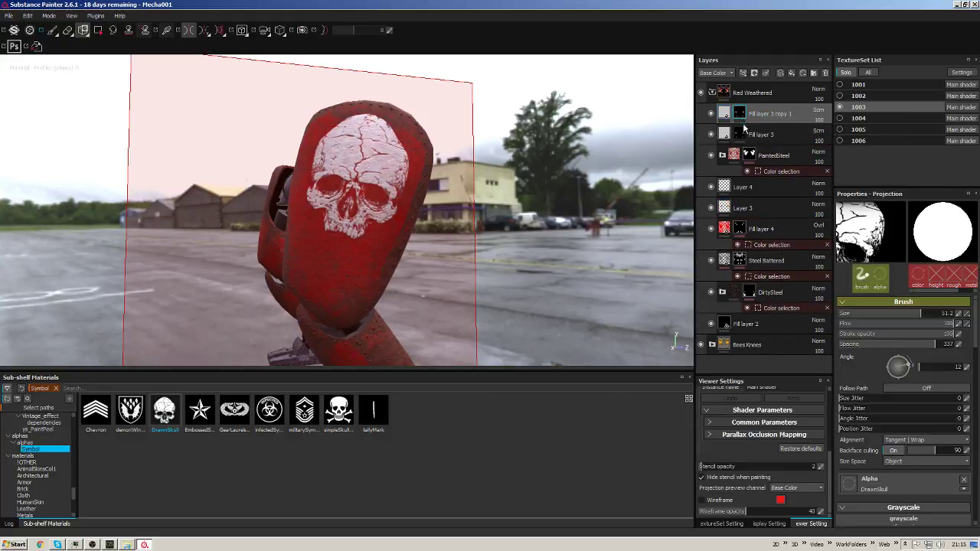
pyautogui.rightClick(742, 117)
pyautogui.click(741, 113)
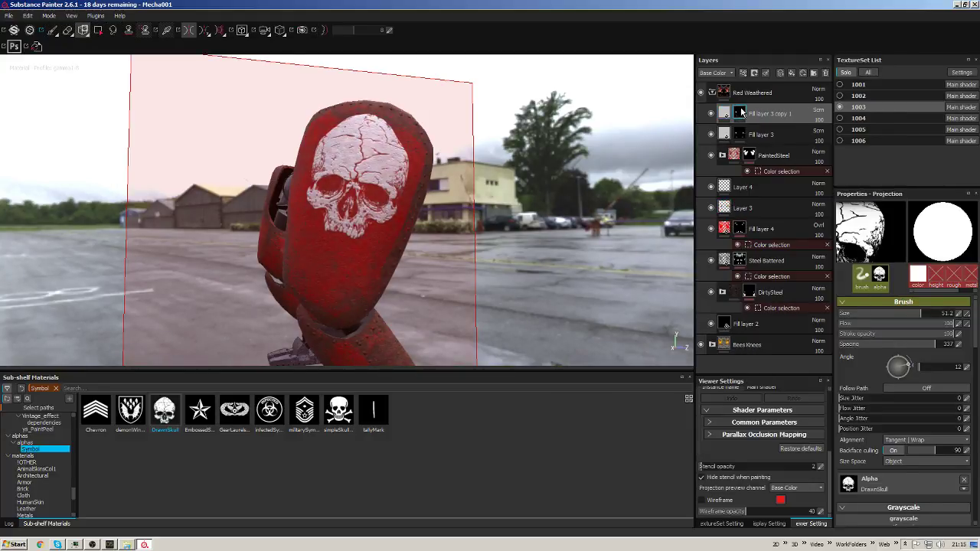
pyautogui.rightClick(742, 113)
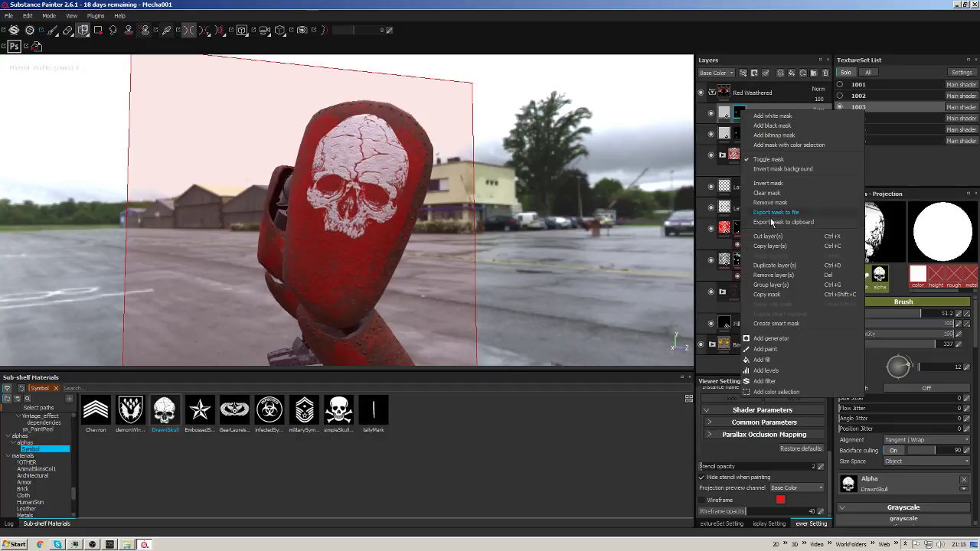
pyautogui.click(775, 193)
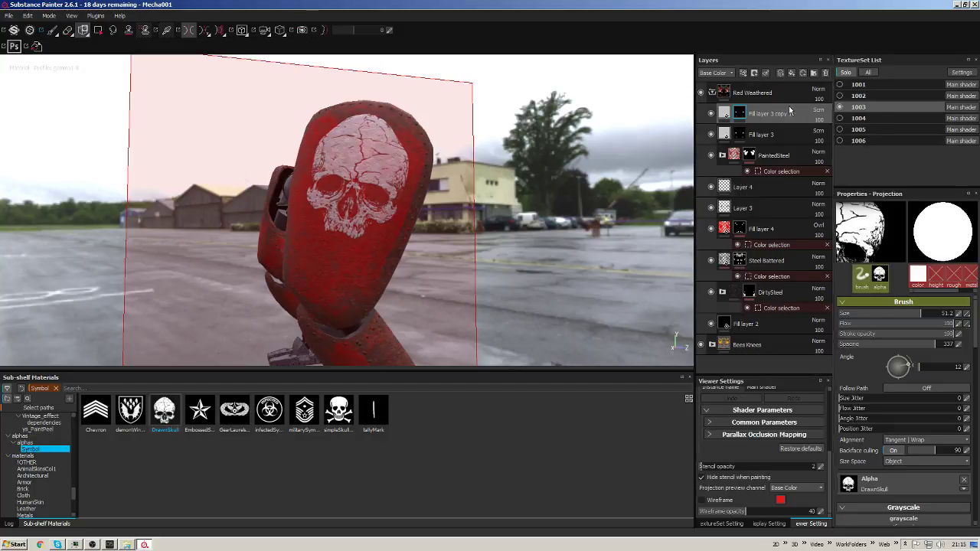
# Set the paint color of Fill layer 3 copy 1 to orange-yellow (R 1.000, G 0.736, B 0.000).
pyautogui.click(724, 113)
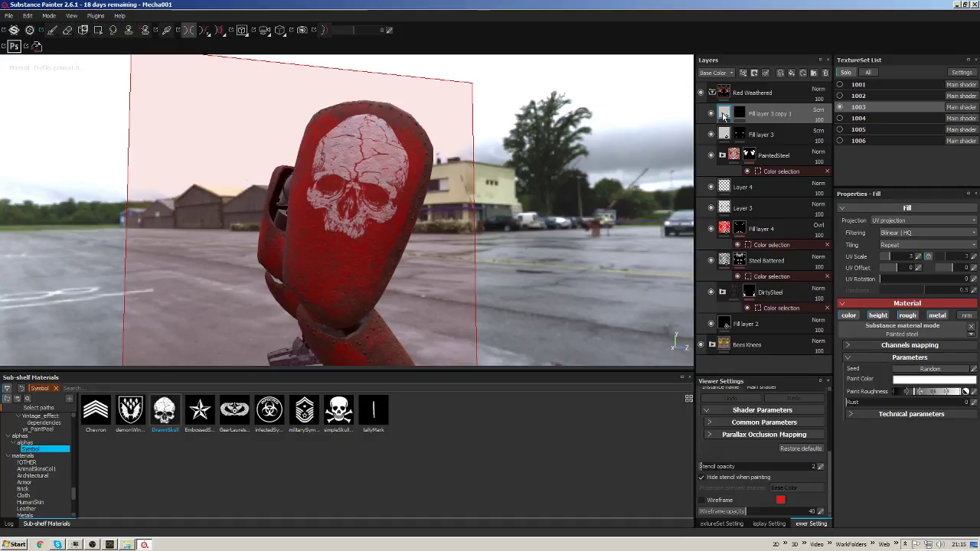
pyautogui.click(907, 380)
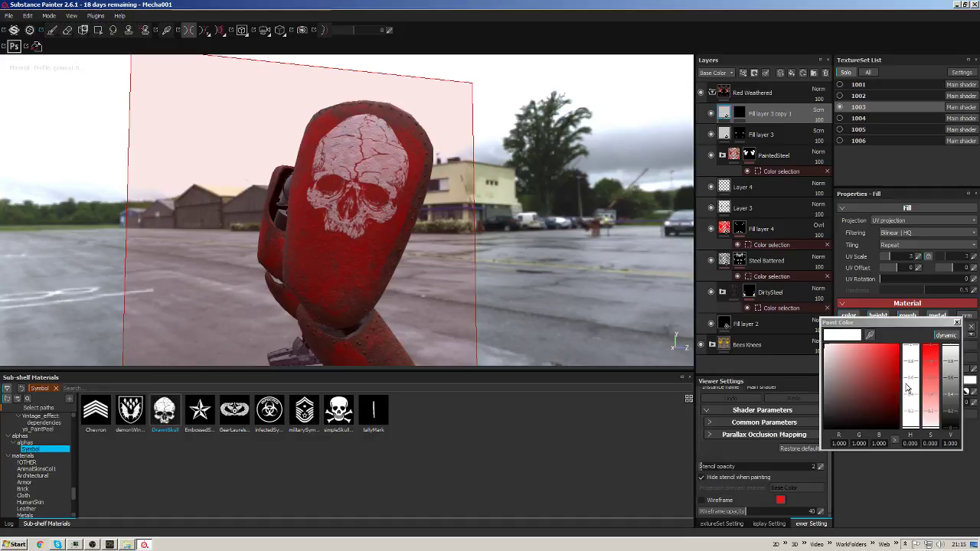
pyautogui.click(896, 346)
pyautogui.moveTo(911, 426); pyautogui.dragTo(913, 426)
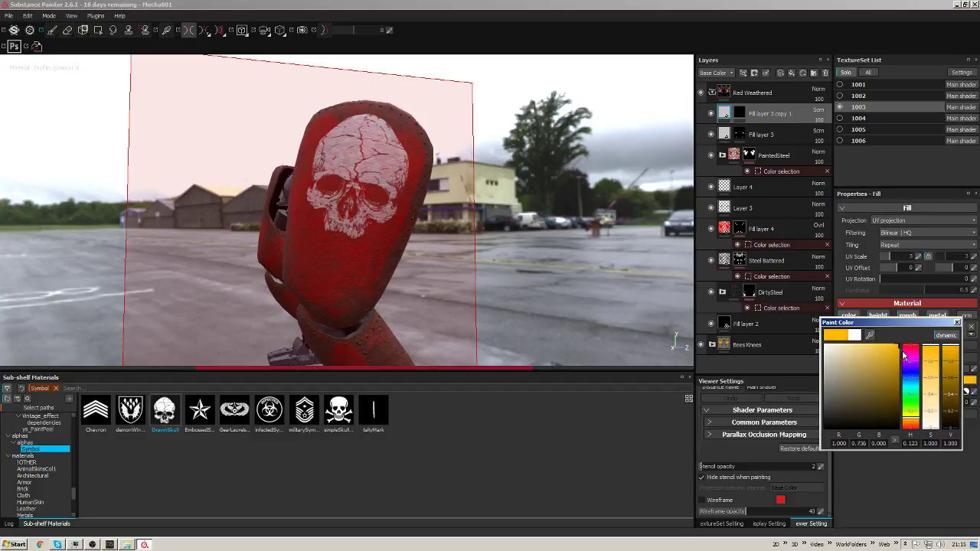
pyautogui.click(958, 323)
# Set up projection painting on the mask of Fill layer 3 copy 1 with the EmbossedStar alpha, facing the lower-leg armor.
pyautogui.keyDown('alt'); pyautogui.moveTo(461, 225); pyautogui.dragTo(483, 206); pyautogui.keyUp('alt')
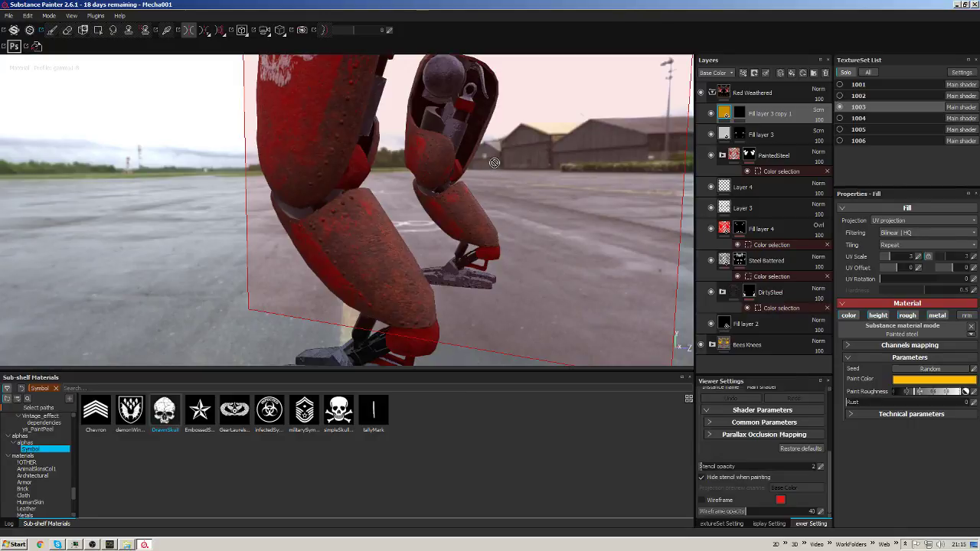
pyautogui.keyDown('alt'); pyautogui.moveTo(374, 250); pyautogui.dragTo(608, 181); pyautogui.keyUp('alt')
pyautogui.keyDown('alt'); pyautogui.moveTo(210, 90); pyautogui.dragTo(189, 35); pyautogui.keyUp('alt')
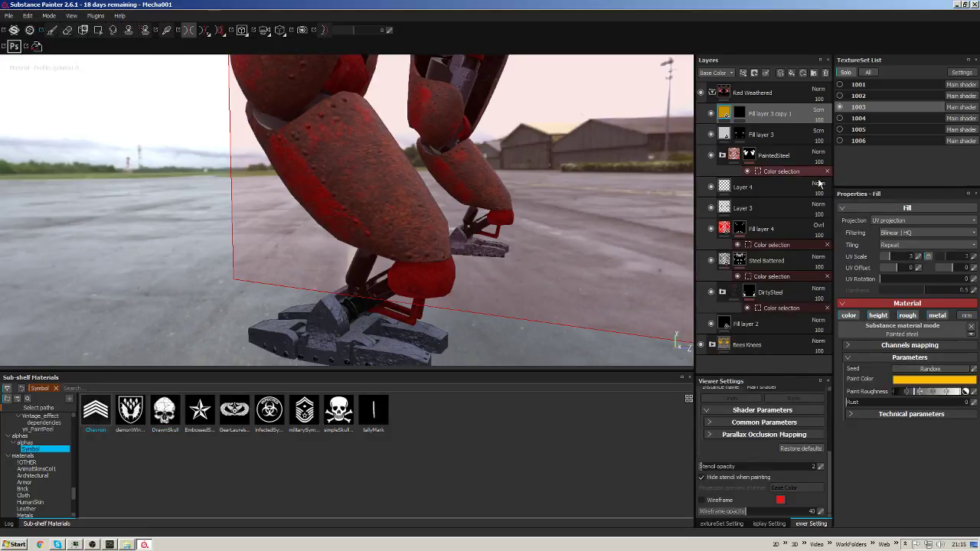
pyautogui.keyDown('alt'); pyautogui.moveTo(483, 212); pyautogui.dragTo(429, 218); pyautogui.keyUp('alt')
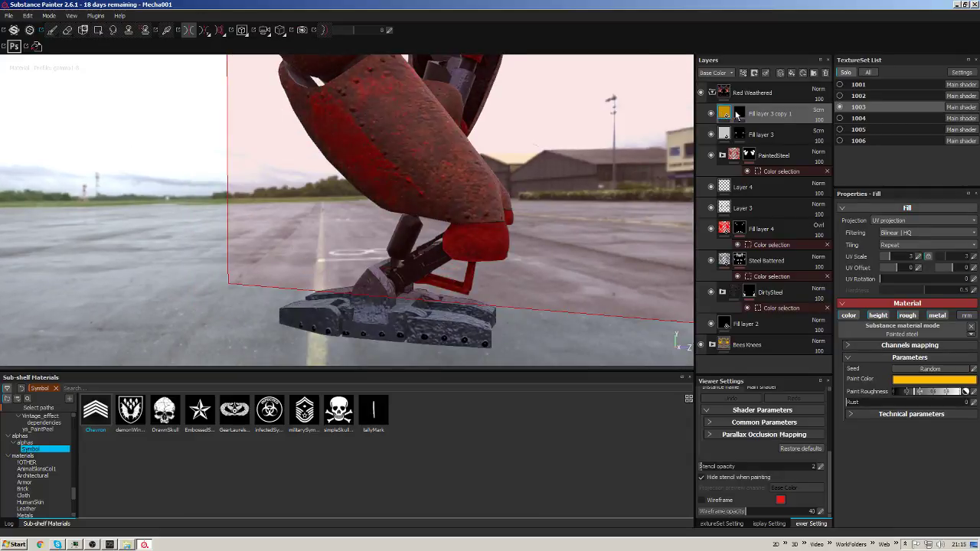
pyautogui.press('3')
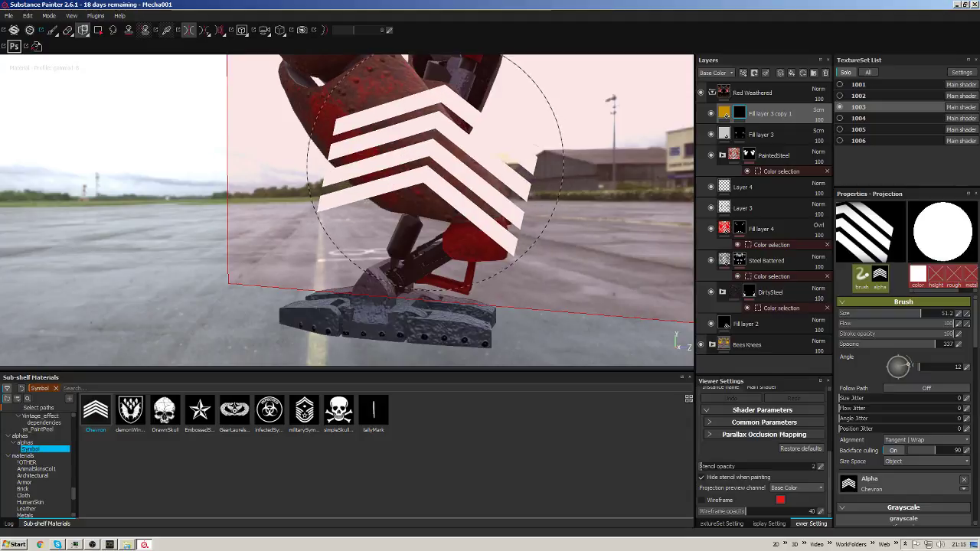
pyautogui.keyDown('alt'); pyautogui.moveTo(536, 245); pyautogui.dragTo(425, 254); pyautogui.keyUp('alt')
pyautogui.keyDown('alt'); pyautogui.moveTo(425, 254); pyautogui.dragTo(414, 244, button='right'); pyautogui.keyUp('alt')
pyautogui.keyDown('alt'); pyautogui.moveTo(413, 243); pyautogui.dragTo(329, 291); pyautogui.keyUp('alt')
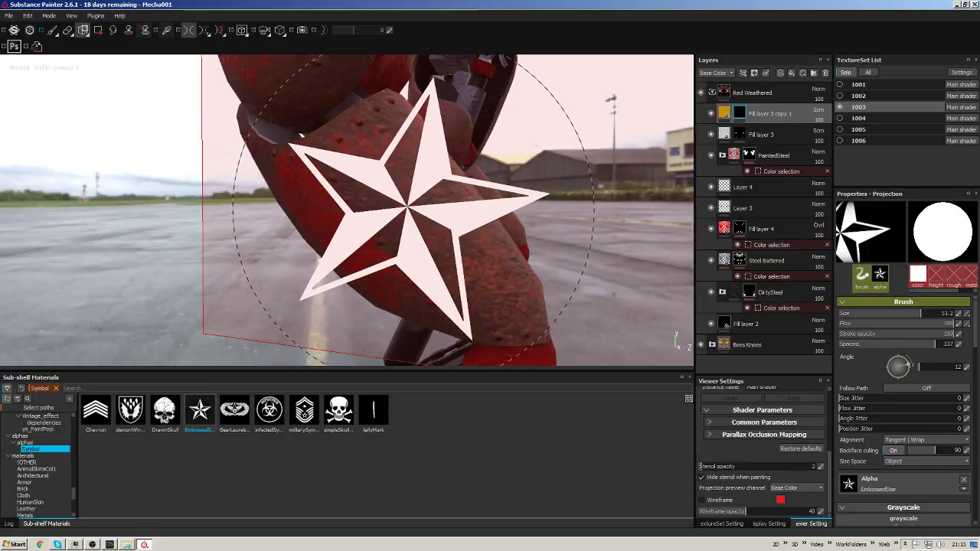
# Reduce the brush size to 15.68, set its angle to 40, and stamp two yellow stars down the side of the lower-leg armor.
pyautogui.press('[')
pyautogui.press('[')
pyautogui.press('[')
pyautogui.press('[')
pyautogui.press('[')
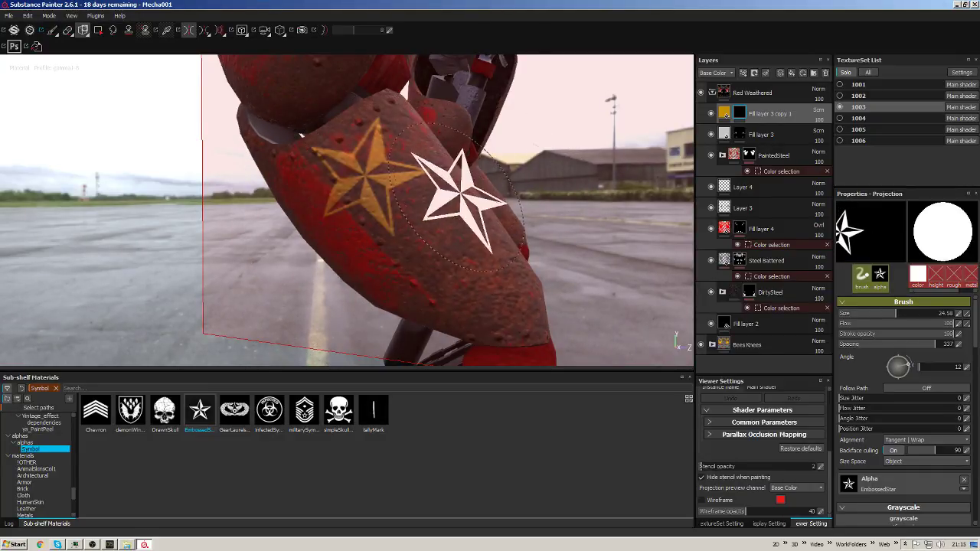
pyautogui.press('[')
pyautogui.press('[')
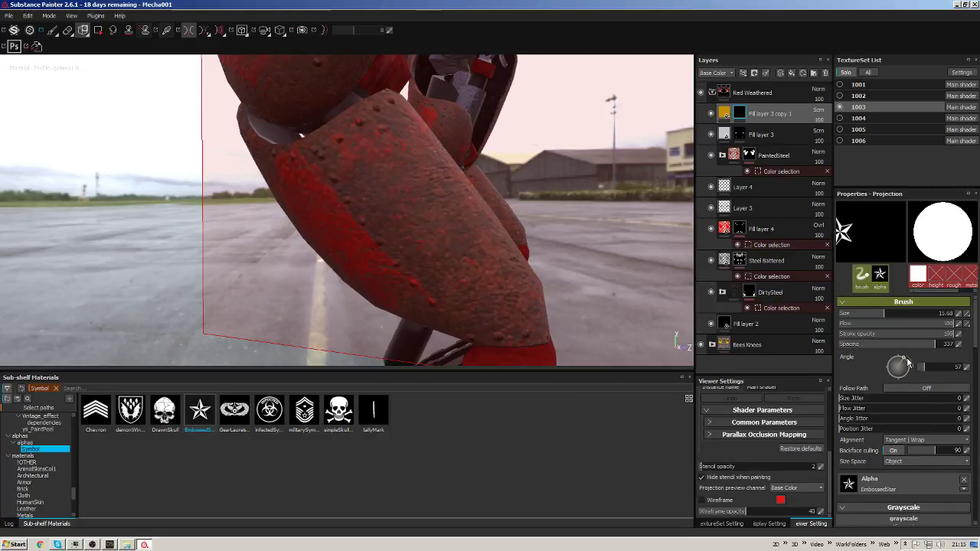
pyautogui.moveTo(908, 362); pyautogui.dragTo(904, 358)
pyautogui.click(391, 164)
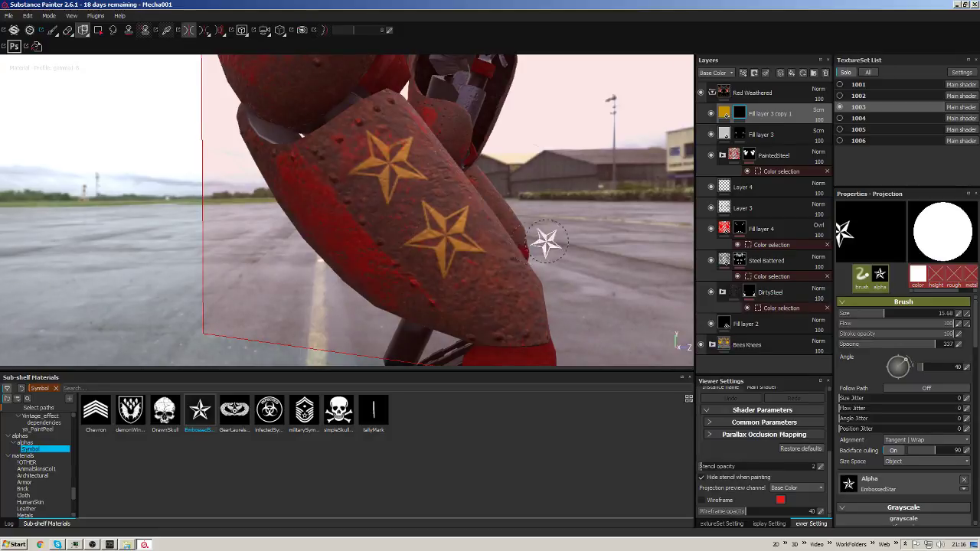
# Reduce the brush size to 14.14 and stamp a third star below the other two on the lower-leg armor.
pyautogui.moveTo(547, 241)
pyautogui.keyDown('alt'); pyautogui.mouseDown()
pyautogui.moveTo(306, 230)
pyautogui.moveTo(391, 181)
pyautogui.moveTo(315, 279)
pyautogui.mouseUp(); pyautogui.keyUp('alt')
pyautogui.moveTo(366, 222)
pyautogui.keyDown('alt'); pyautogui.mouseDown(button='right')
pyautogui.moveTo(311, 268)
pyautogui.moveTo(311, 289)
pyautogui.moveTo(346, 249)
pyautogui.mouseUp(button='right'); pyautogui.keyUp('alt')
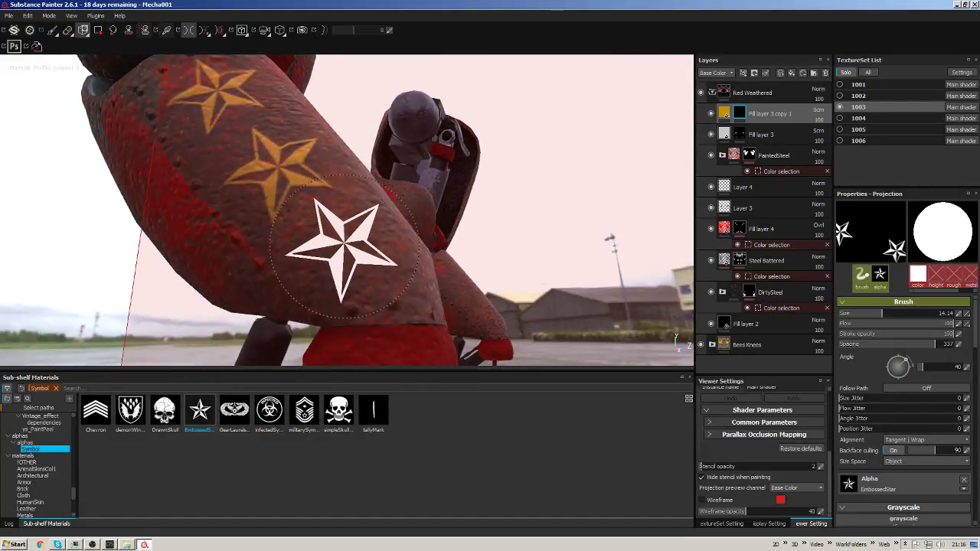
pyautogui.moveTo(480, 227)
pyautogui.keyDown('alt'); pyautogui.mouseDown()
pyautogui.moveTo(426, 273)
pyautogui.moveTo(491, 182)
pyautogui.moveTo(509, 194)
pyautogui.moveTo(433, 215)
pyautogui.moveTo(548, 173)
pyautogui.moveTo(489, 199)
pyautogui.moveTo(608, 182)
pyautogui.moveTo(495, 227)
pyautogui.moveTo(517, 199)
pyautogui.moveTo(413, 214)
pyautogui.mouseUp(); pyautogui.keyUp('alt')
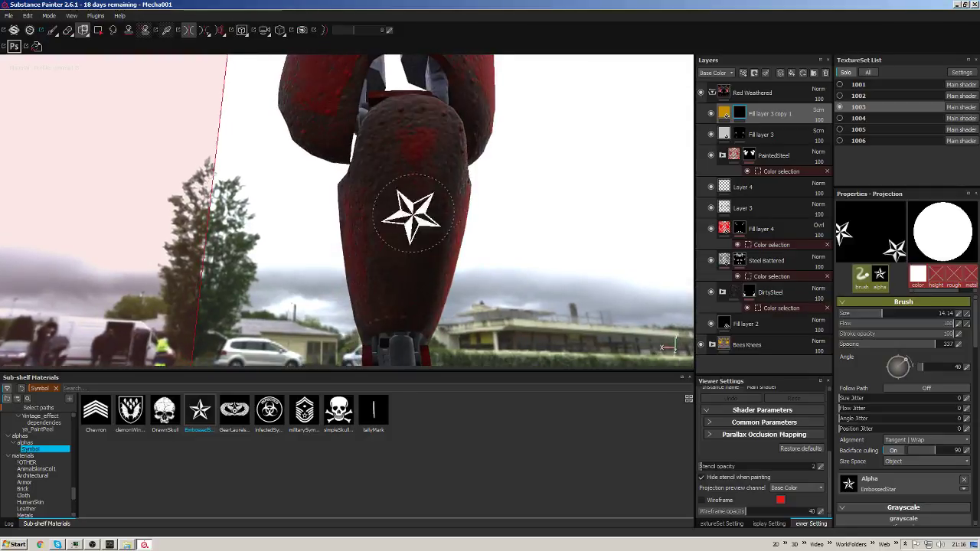
# Stamp the militarySymbol1 alpha on the narrow face of the lower-leg armor with brush size 20.78 and angle 0.
pyautogui.click(93, 426)
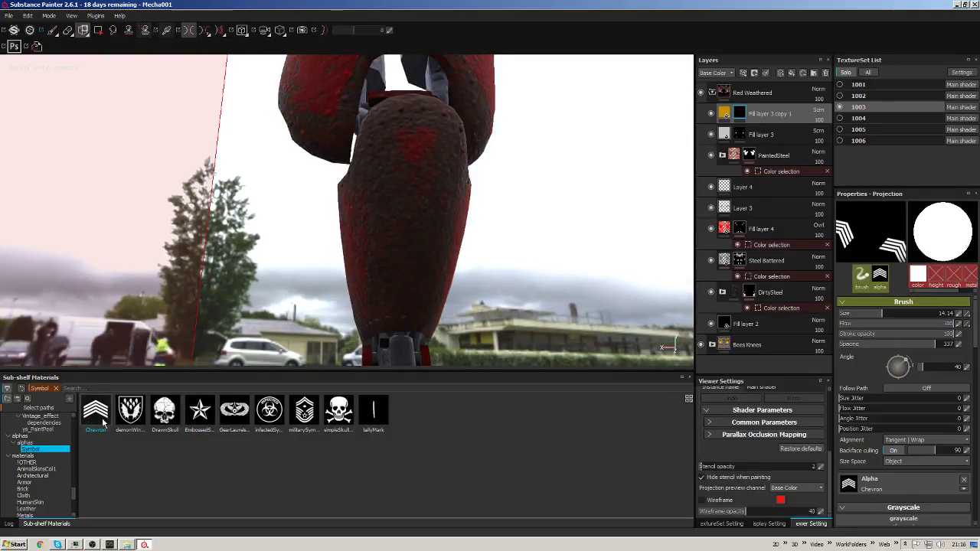
pyautogui.click(86, 414)
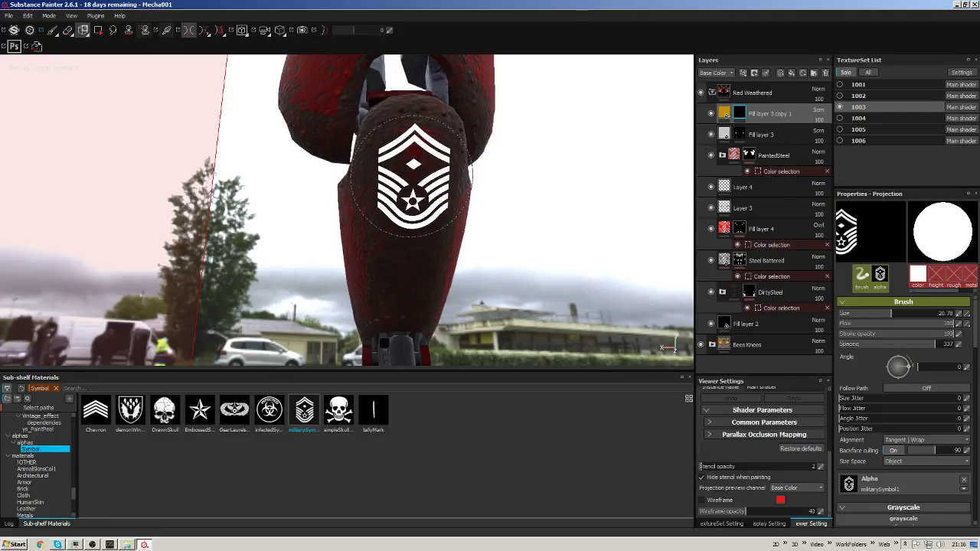
pyautogui.click(410, 182)
# Check the stamped decals around the lower leg and foot, and switch from projection to the regular Paint tool.
pyautogui.moveTo(416, 192)
pyautogui.keyDown('alt'); pyautogui.mouseDown()
pyautogui.moveTo(431, 270)
pyautogui.moveTo(479, 210)
pyautogui.moveTo(448, 223)
pyautogui.moveTo(468, 212)
pyautogui.moveTo(470, 229)
pyautogui.mouseUp(); pyautogui.keyUp('alt')
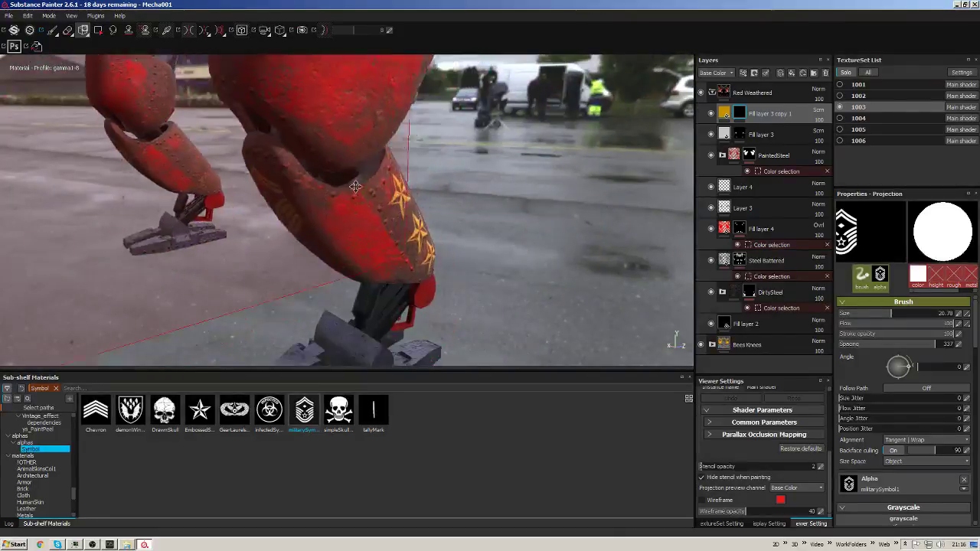
pyautogui.keyDown('alt'); pyautogui.moveTo(446, 217); pyautogui.dragTo(448, 256); pyautogui.keyUp('alt')
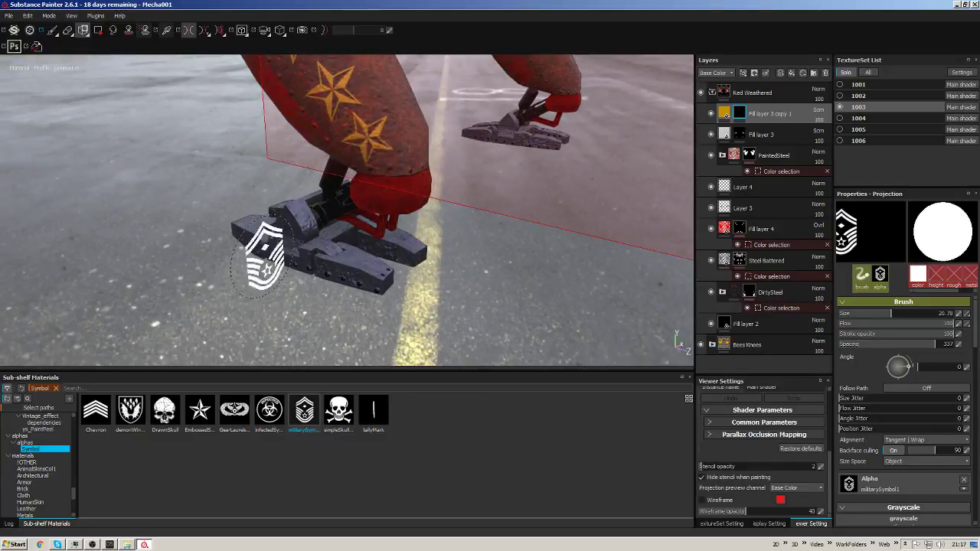
pyautogui.click(51, 30)
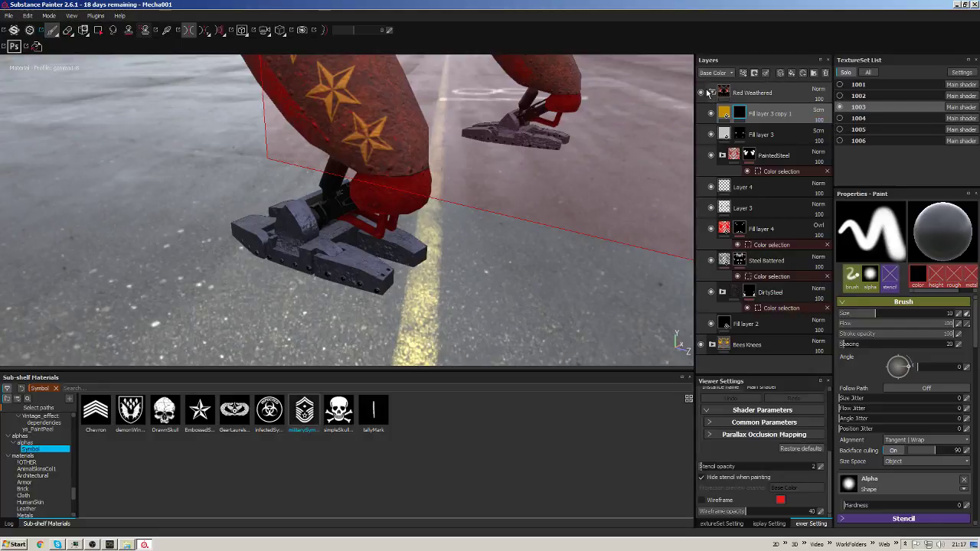
# Toggle the Red Weathered group and the Steel Battered layer to check which leg parts they cover.
pyautogui.click(700, 93)
pyautogui.click(700, 92)
pyautogui.click(713, 93)
pyautogui.click(713, 93)
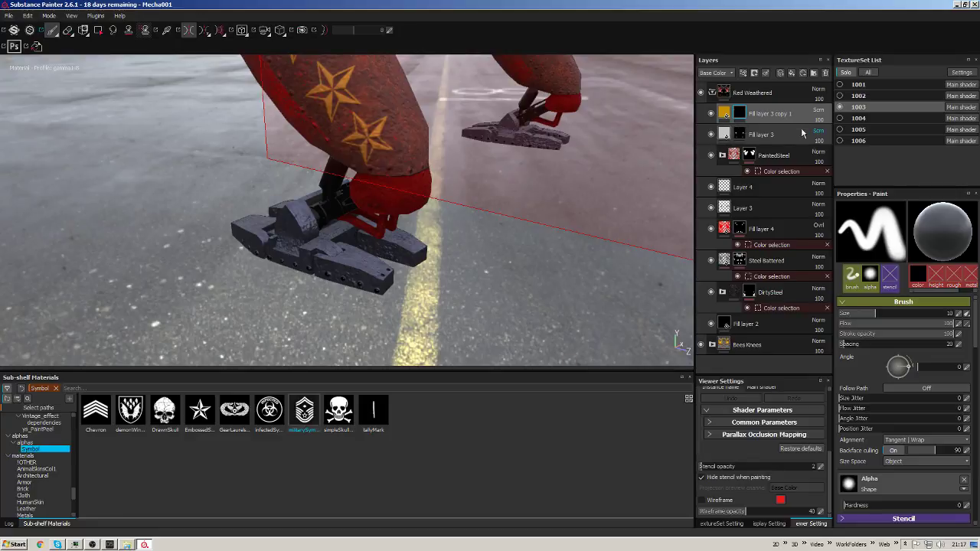
pyautogui.click(790, 228)
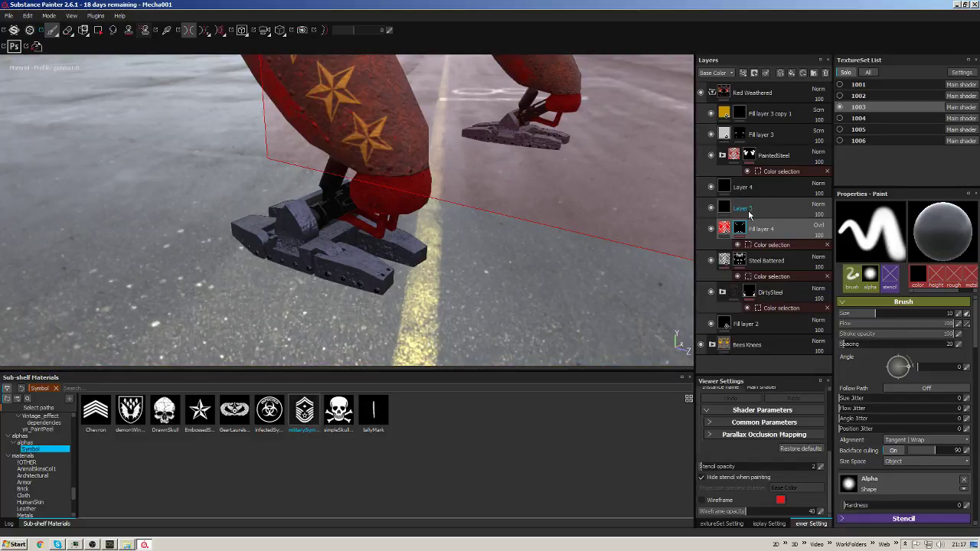
pyautogui.click(711, 261)
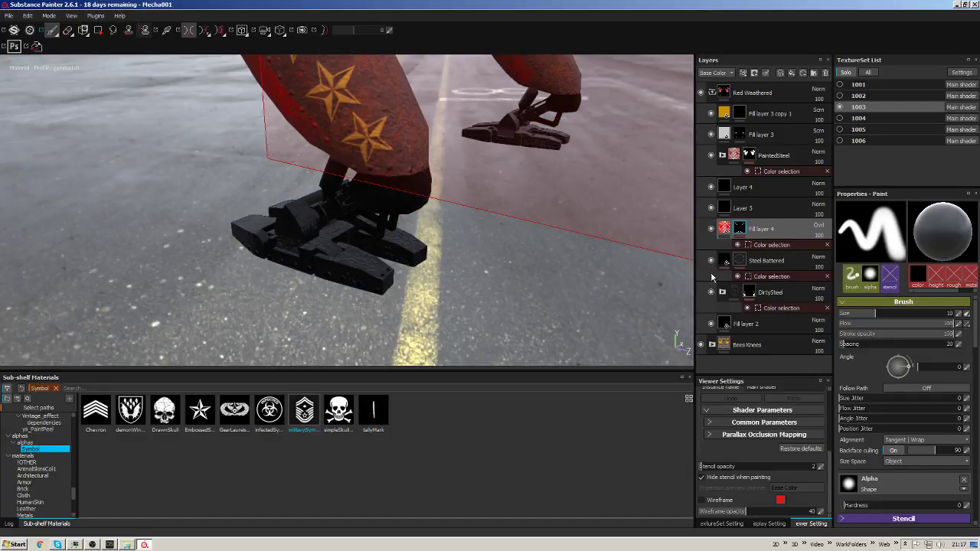
# Open the color selection on the Steel Battered layer's mask and turn off symmetry.
pyautogui.click(758, 260)
pyautogui.click(771, 278)
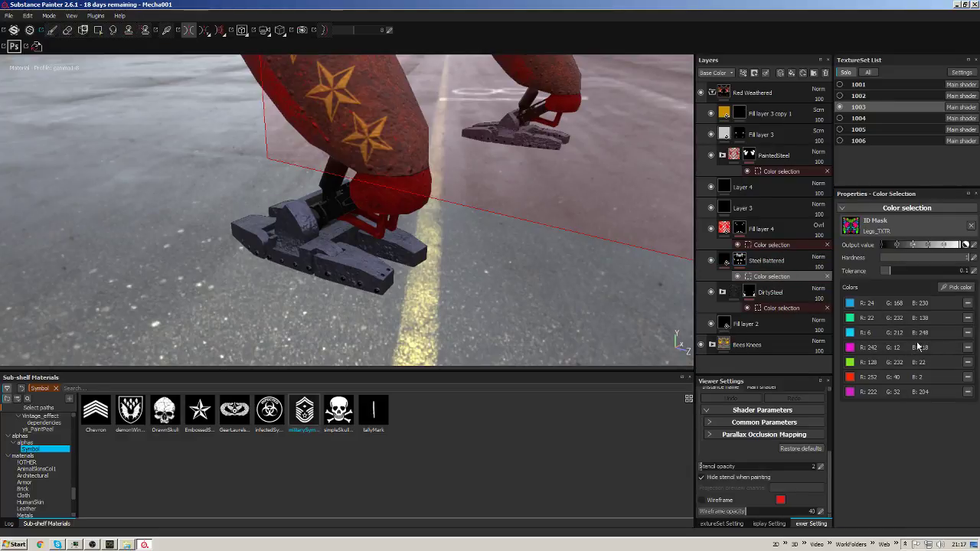
pyautogui.click(189, 30)
pyautogui.moveTo(306, 165)
pyautogui.keyDown('alt'); pyautogui.mouseDown()
pyautogui.moveTo(447, 175)
pyautogui.moveTo(446, 145)
pyautogui.moveTo(459, 176)
pyautogui.moveTo(435, 209)
pyautogui.moveTo(402, 211)
pyautogui.mouseUp(); pyautogui.keyUp('alt')
# Remove all seven picked ID colors from the Steel Battered layer's color selection.
pyautogui.click(968, 392)
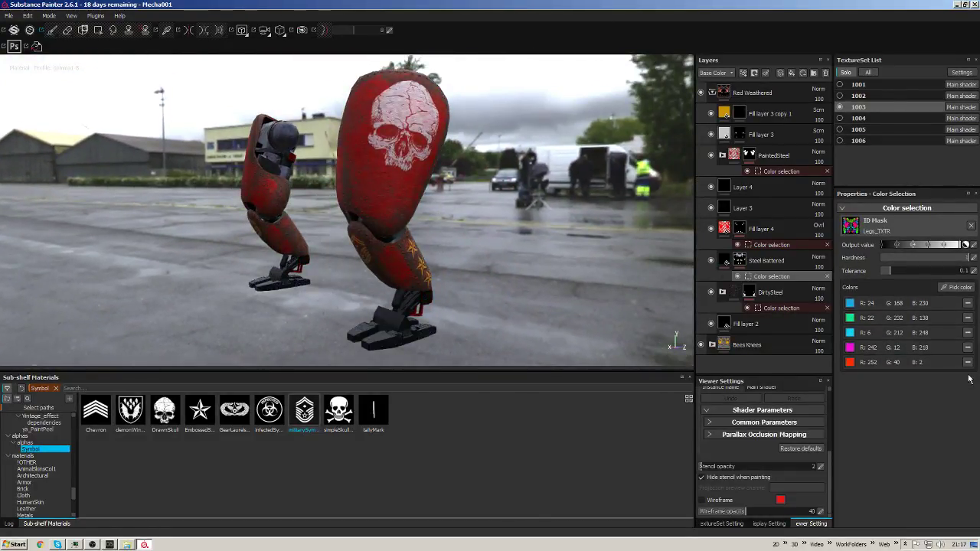
pyautogui.click(968, 377)
pyautogui.click(968, 363)
pyautogui.click(968, 347)
pyautogui.click(968, 332)
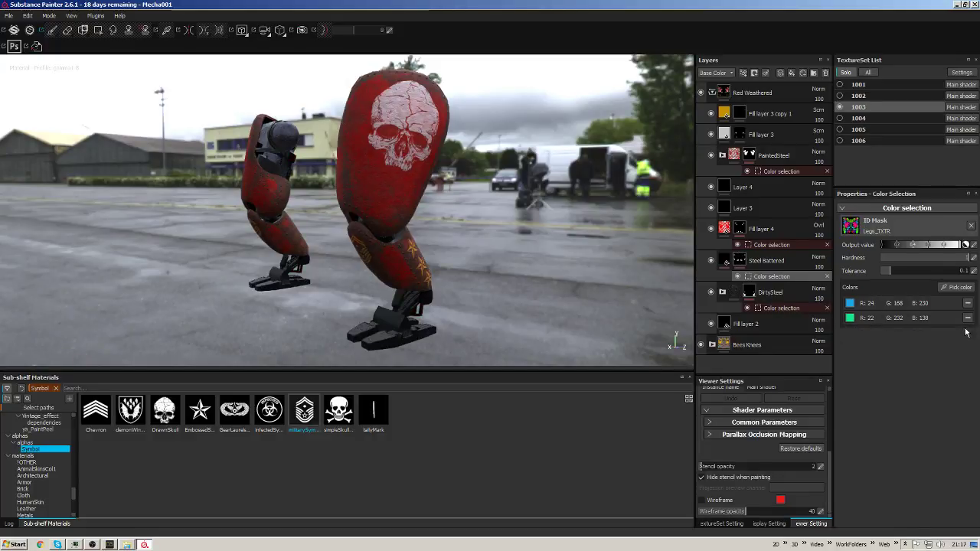
pyautogui.click(968, 319)
pyautogui.click(968, 305)
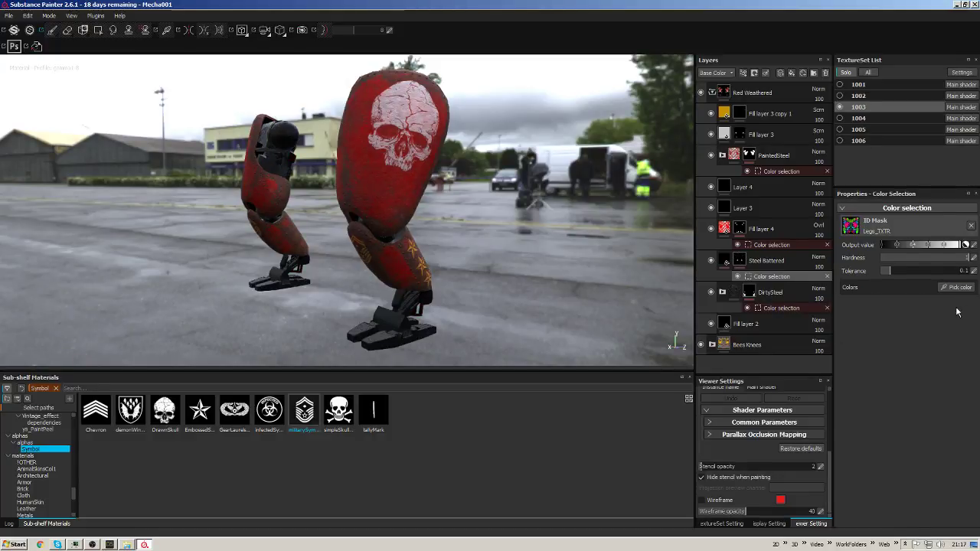
# Add the red piston joint (R 230, G 24, B 56) and light blue hip ball (R 24, G 168, B 230) ID colors to the Steel Battered mask.
pyautogui.moveTo(469, 192)
pyautogui.keyDown('alt'); pyautogui.mouseDown()
pyautogui.moveTo(428, 190)
pyautogui.moveTo(451, 195)
pyautogui.mouseUp(); pyautogui.keyUp('alt')
pyautogui.scroll(5, 453, 192)
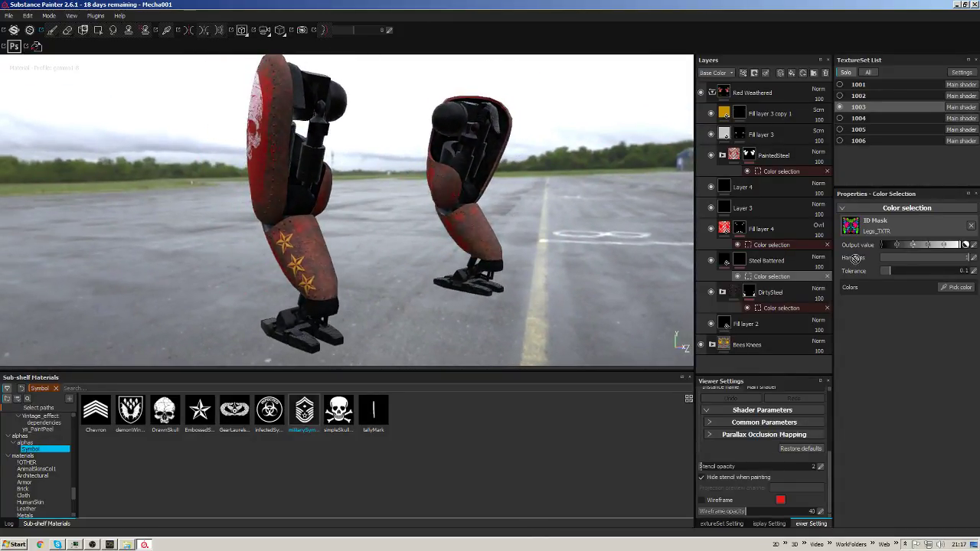
pyautogui.click(957, 287)
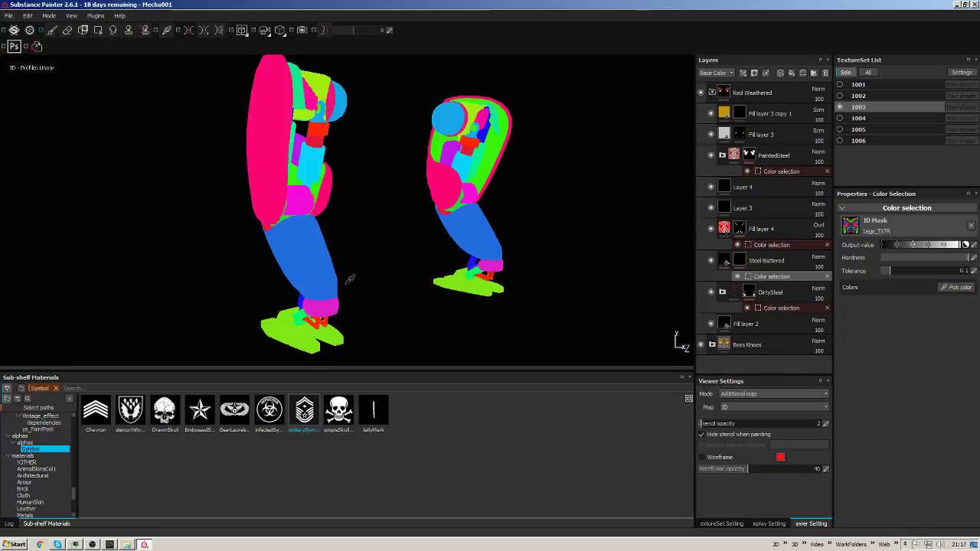
pyautogui.click(321, 137)
pyautogui.keyDown('alt'); pyautogui.moveTo(389, 144); pyautogui.dragTo(381, 151); pyautogui.keyUp('alt')
pyautogui.click(957, 287)
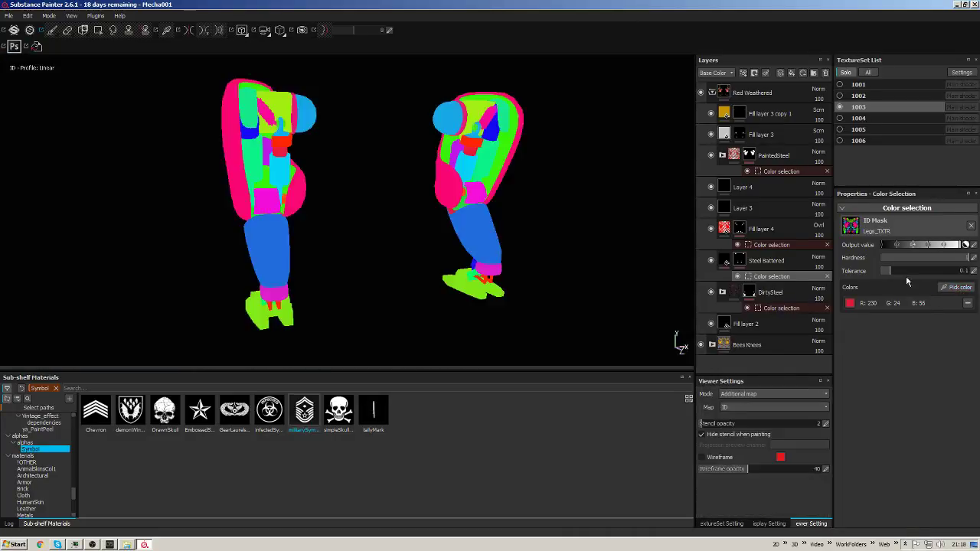
pyautogui.click(302, 108)
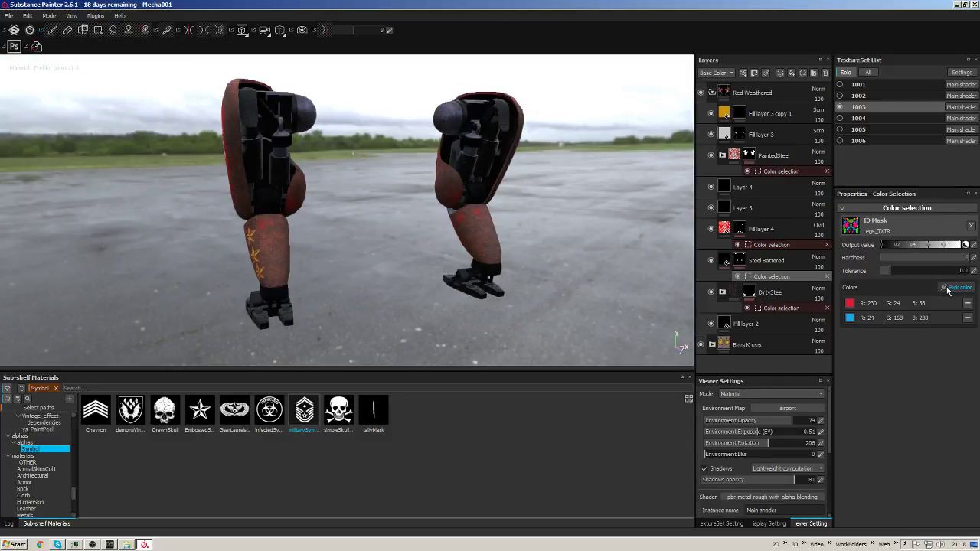
# Add the green ID color (R 2, G 252, B 102) from the upper leg's inner parts to the Steel Battered mask.
pyautogui.click(957, 287)
pyautogui.keyDown('alt'); pyautogui.moveTo(480, 259); pyautogui.dragTo(525, 267); pyautogui.keyUp('alt')
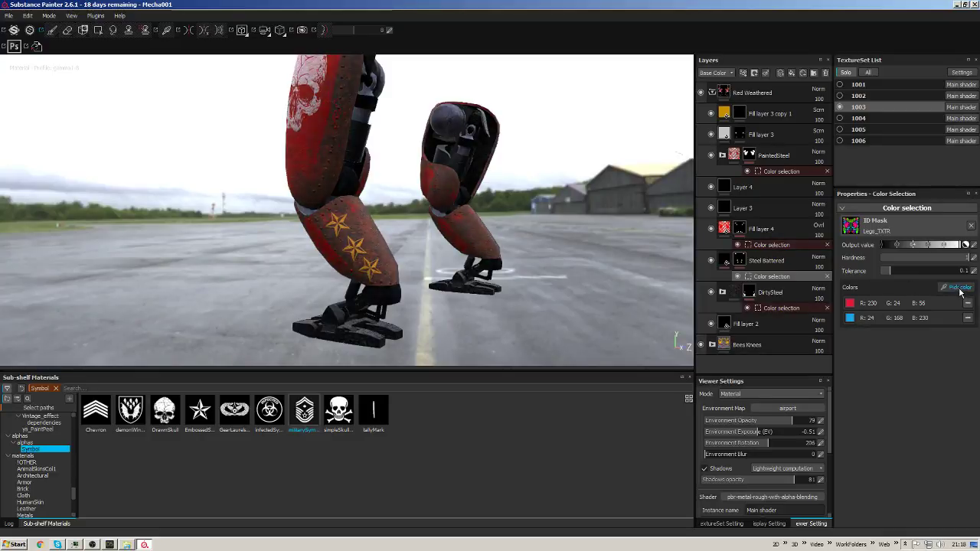
pyautogui.click(958, 287)
pyautogui.click(468, 174)
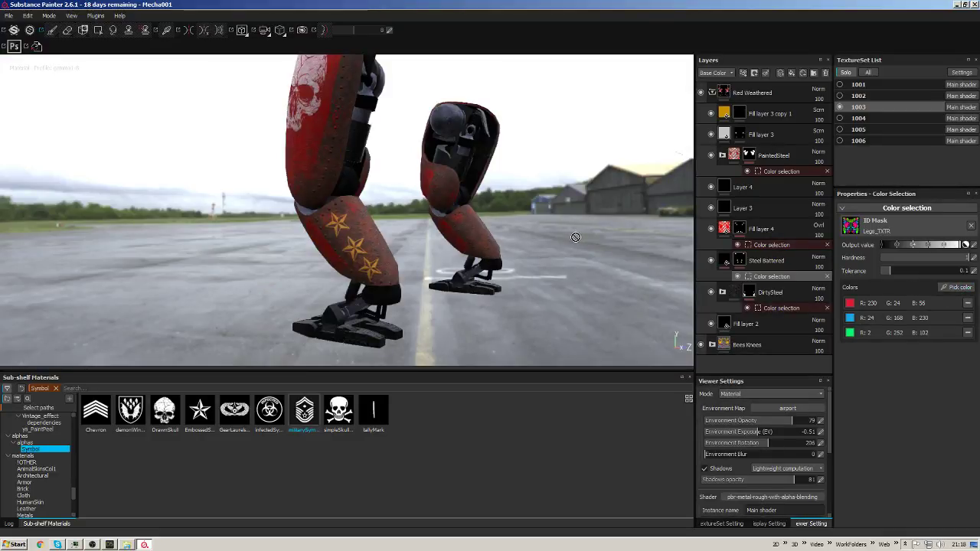
# Try adding the dark blue ID color (R 20, G 10, B 244) to the Steel Battered mask, and undo it.
pyautogui.keyDown('alt'); pyautogui.moveTo(578, 236); pyautogui.dragTo(505, 234); pyautogui.keyUp('alt')
pyautogui.press('b')
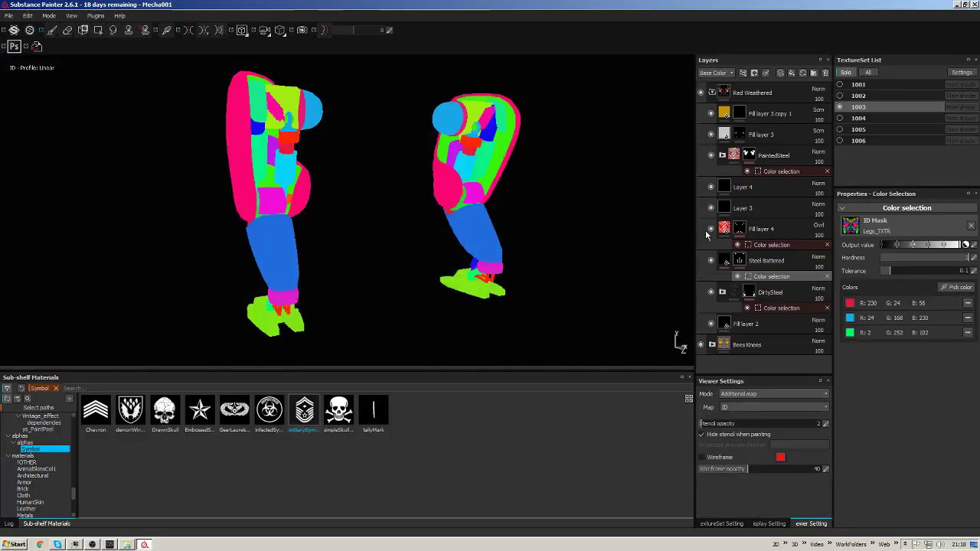
pyautogui.click(259, 126)
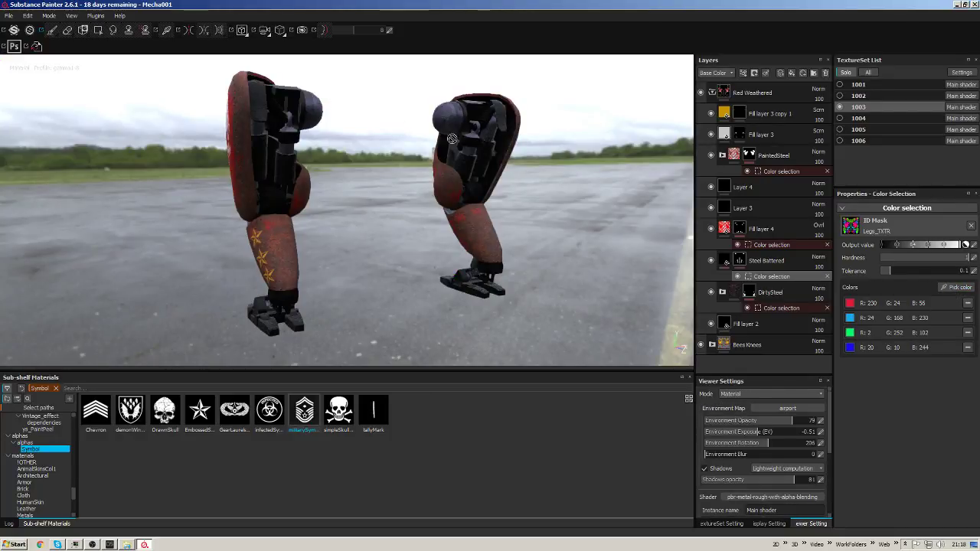
pyautogui.hotkey('ctrl', 'z')
# Add the teal ID color (R 22, G 232, B 138) to the Steel Battered mask and set the selection tolerance to 0.06.
pyautogui.click(964, 291)
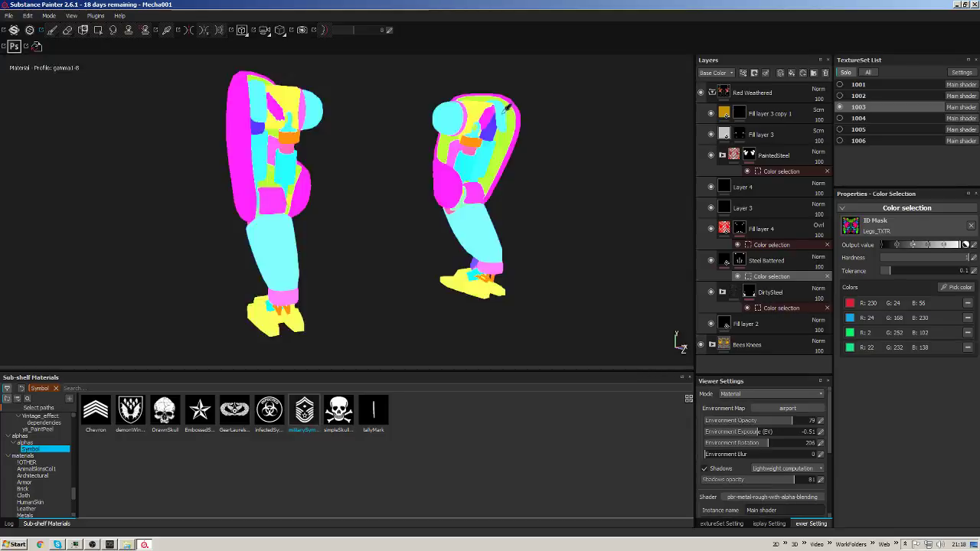
pyautogui.click(519, 116)
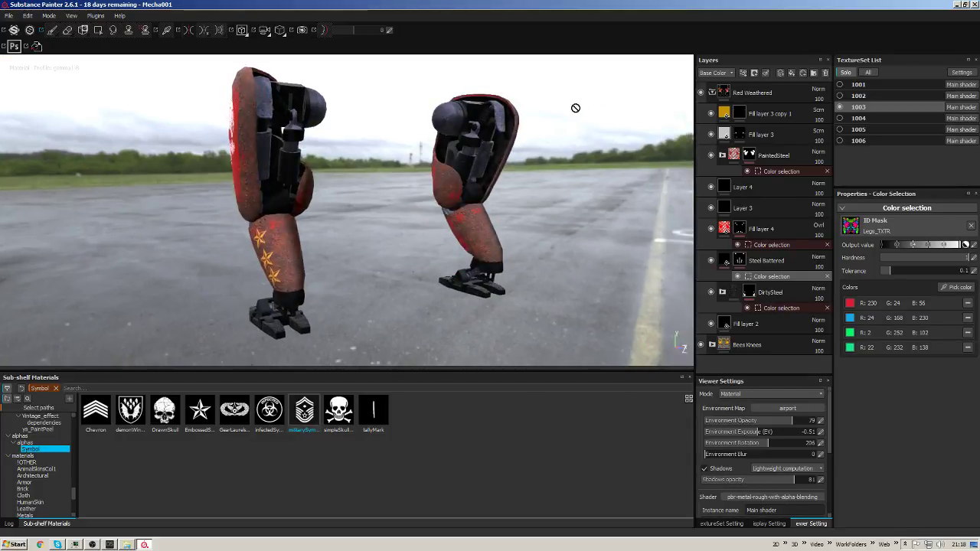
pyautogui.moveTo(886, 273); pyautogui.dragTo(882, 272)
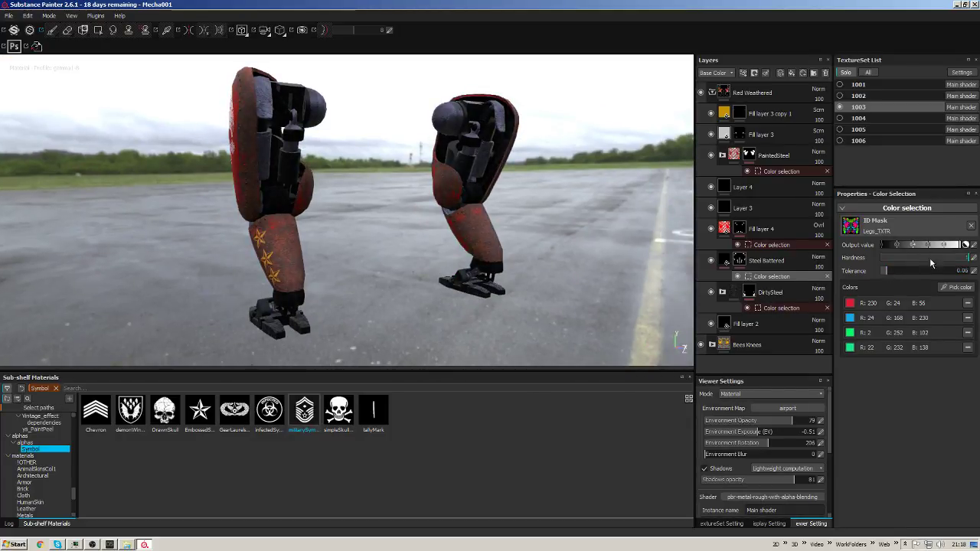
pyautogui.keyDown('alt'); pyautogui.moveTo(597, 232); pyautogui.dragTo(635, 219); pyautogui.keyUp('alt')
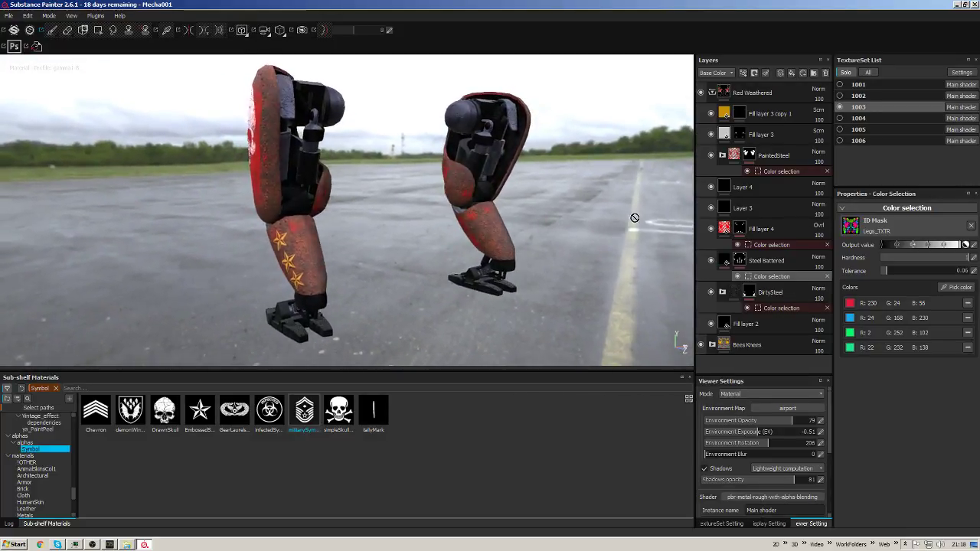
# Set the PaintedSteel color selection's tolerance to 0.19 and add the magenta knee ID color (R 242, G 12, B 218).
pyautogui.click(766, 171)
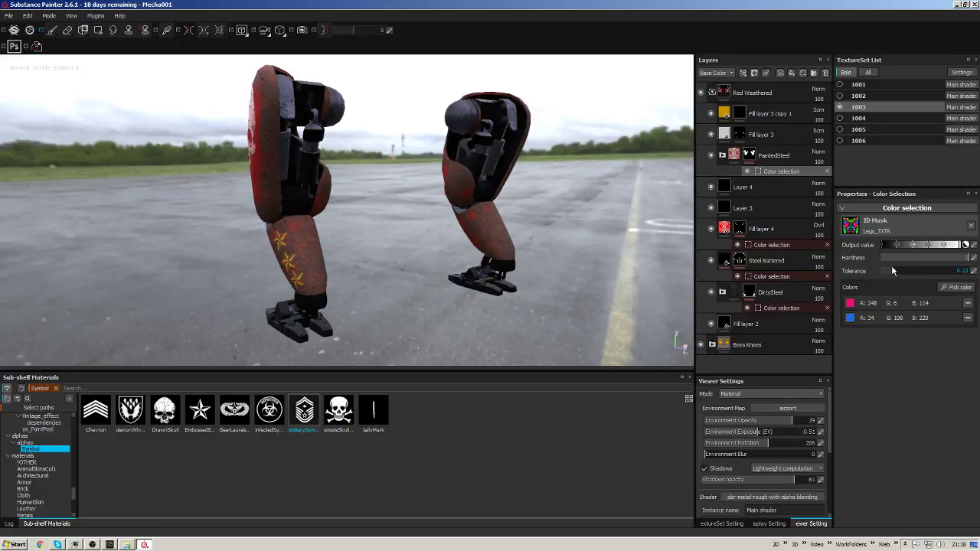
pyautogui.moveTo(893, 271); pyautogui.dragTo(897, 270)
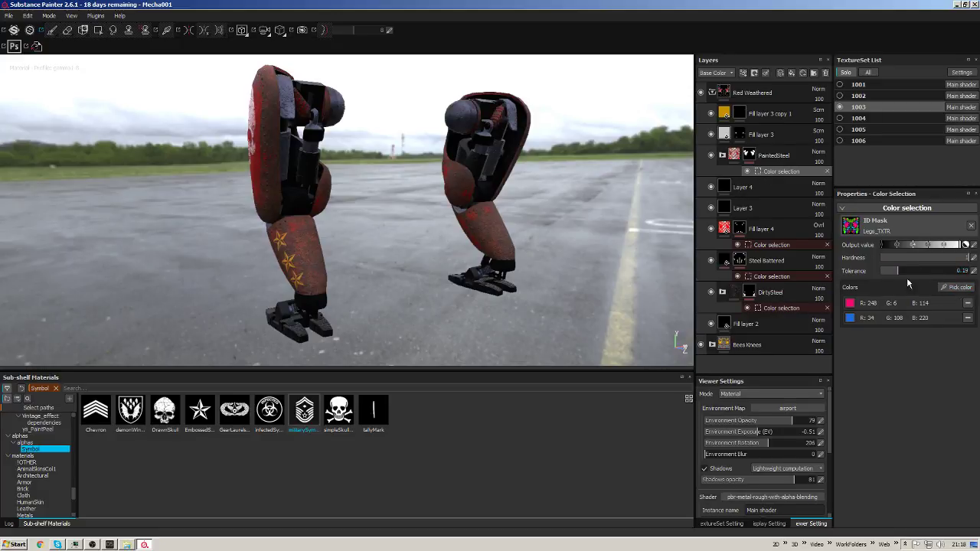
pyautogui.click(955, 287)
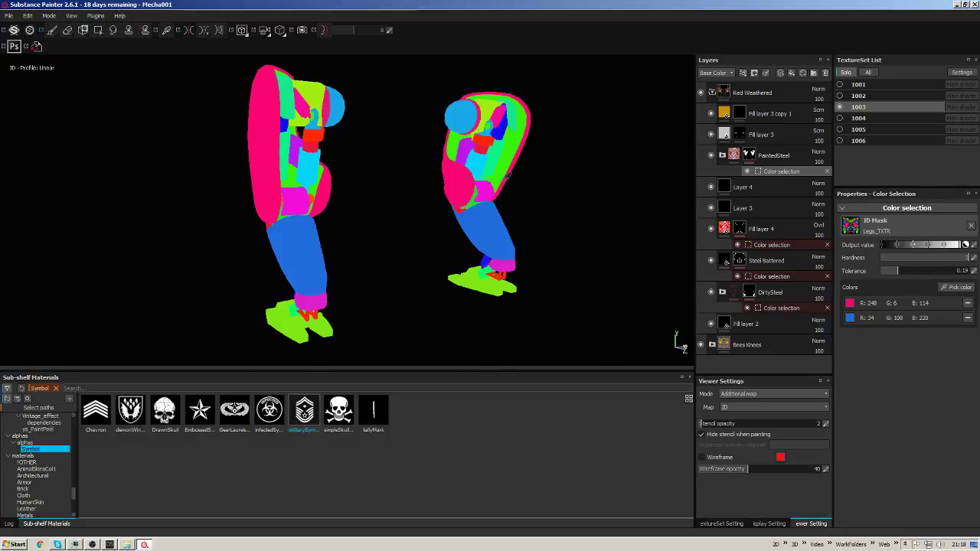
pyautogui.click(492, 181)
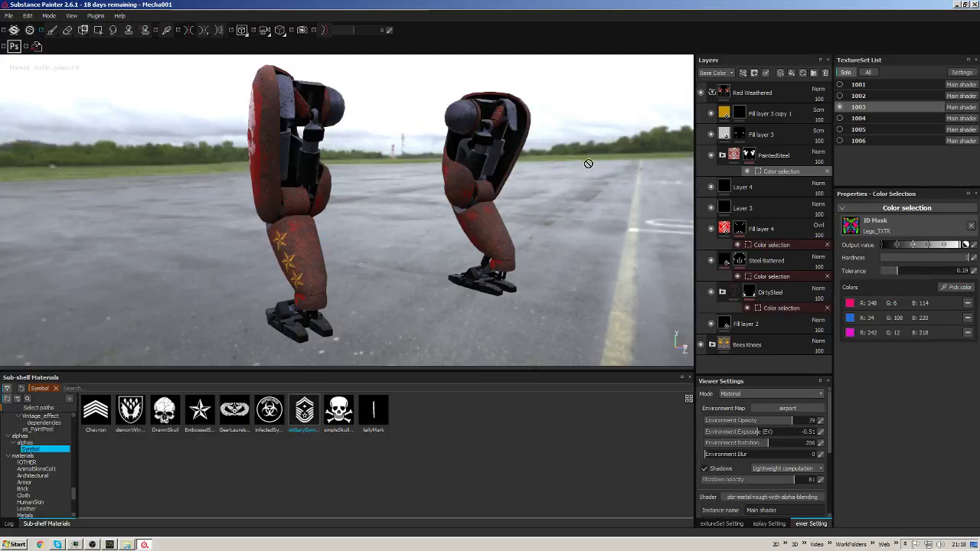
pyautogui.moveTo(588, 164)
pyautogui.keyDown('alt'); pyautogui.mouseDown()
pyautogui.moveTo(587, 153)
pyautogui.moveTo(678, 339)
pyautogui.mouseUp(); pyautogui.keyUp('alt')
# Expand the PaintedSteel group and toggle its visibility to compare the legs with and without the painted finish.
pyautogui.press('Delete')
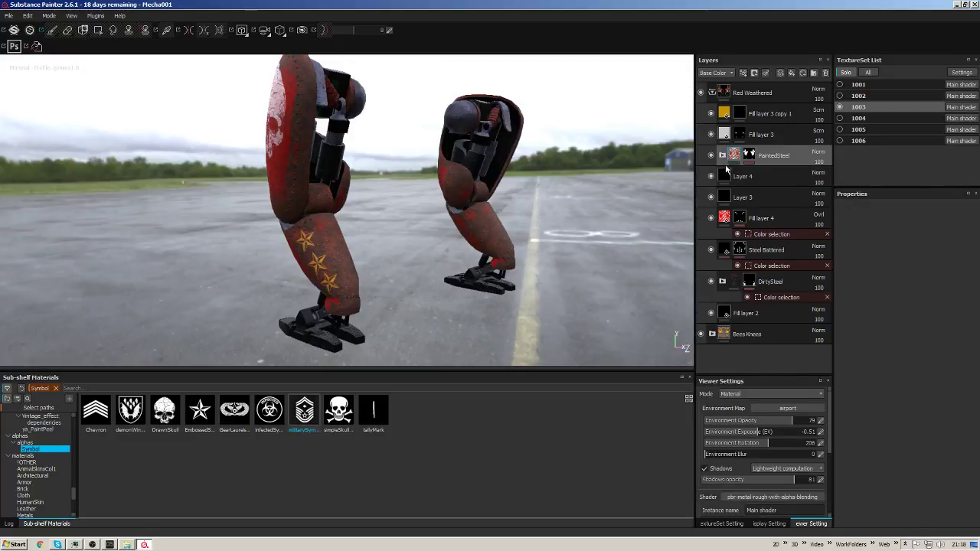
pyautogui.click(722, 156)
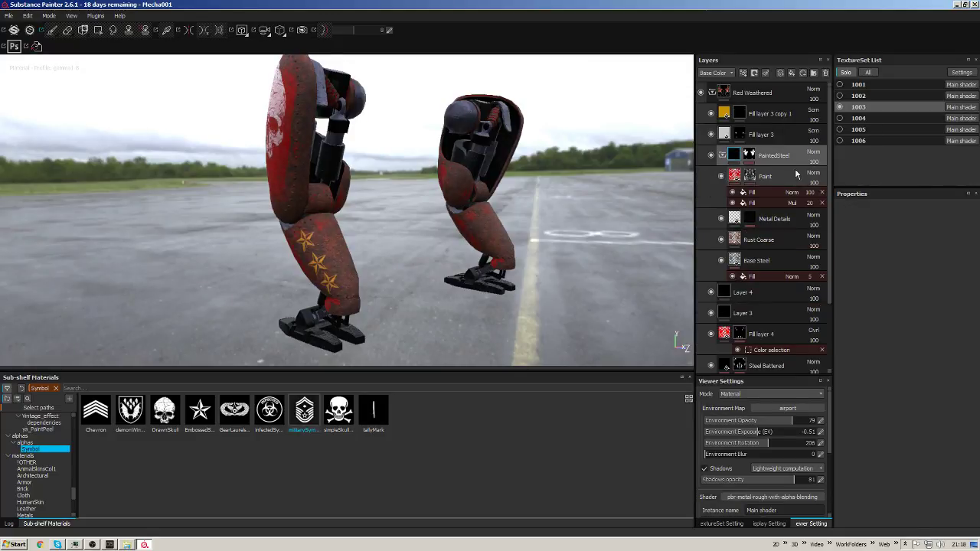
pyautogui.doubleClick(768, 157)
pyautogui.click(710, 156)
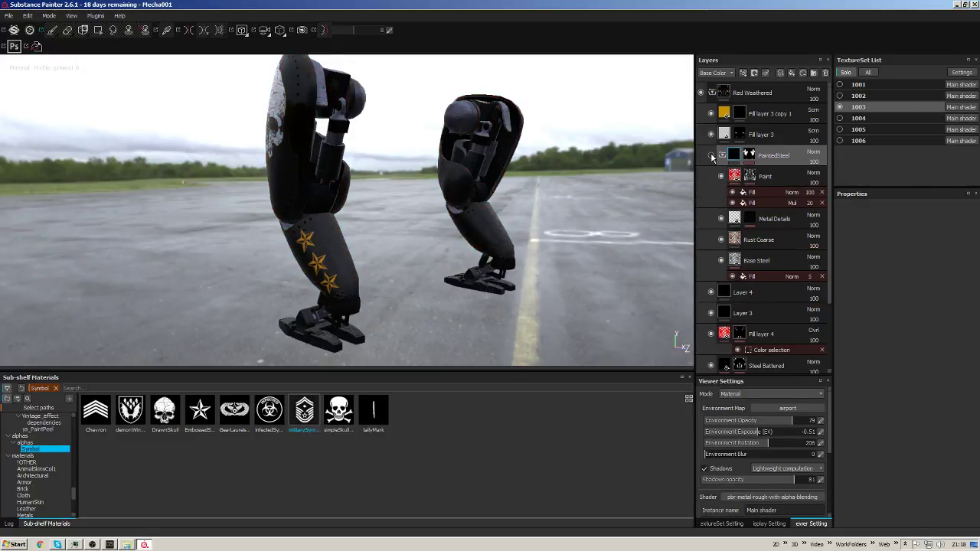
pyautogui.click(711, 156)
pyautogui.click(711, 156)
pyautogui.moveTo(629, 171)
pyautogui.keyDown('alt'); pyautogui.mouseDown()
pyautogui.moveTo(640, 171)
pyautogui.moveTo(574, 168)
pyautogui.moveTo(631, 171)
pyautogui.mouseUp(); pyautogui.keyUp('alt')
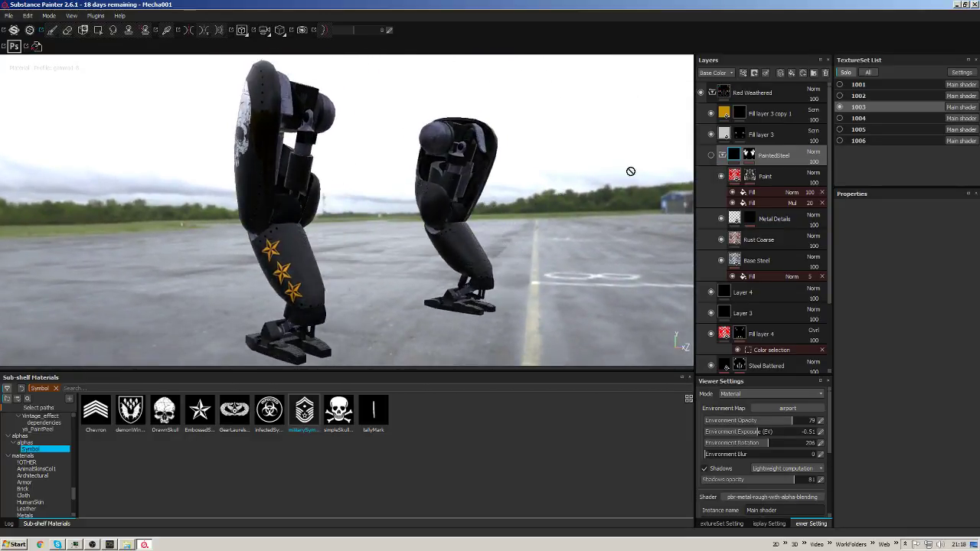
pyautogui.click(711, 157)
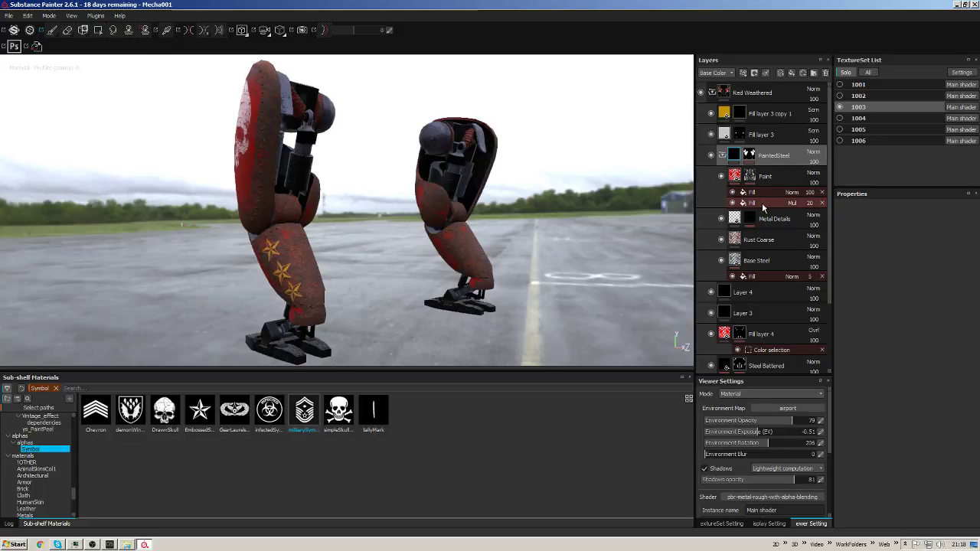
# Raise the opacity of the multiply fill on the Paint layer's mask to 100.
pyautogui.moveTo(810, 203); pyautogui.dragTo(846, 219)
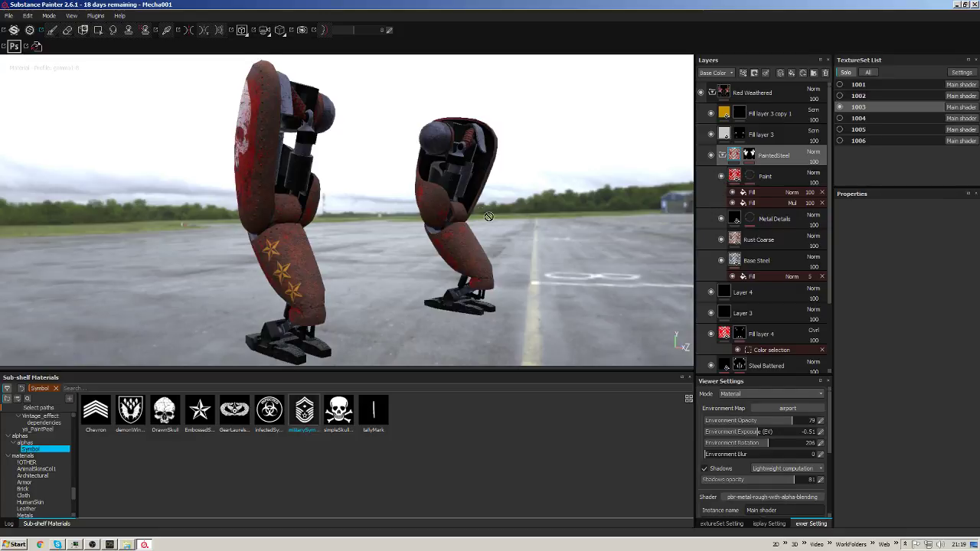
pyautogui.keyDown('alt'); pyautogui.moveTo(489, 216); pyautogui.dragTo(689, 257); pyautogui.keyUp('alt')
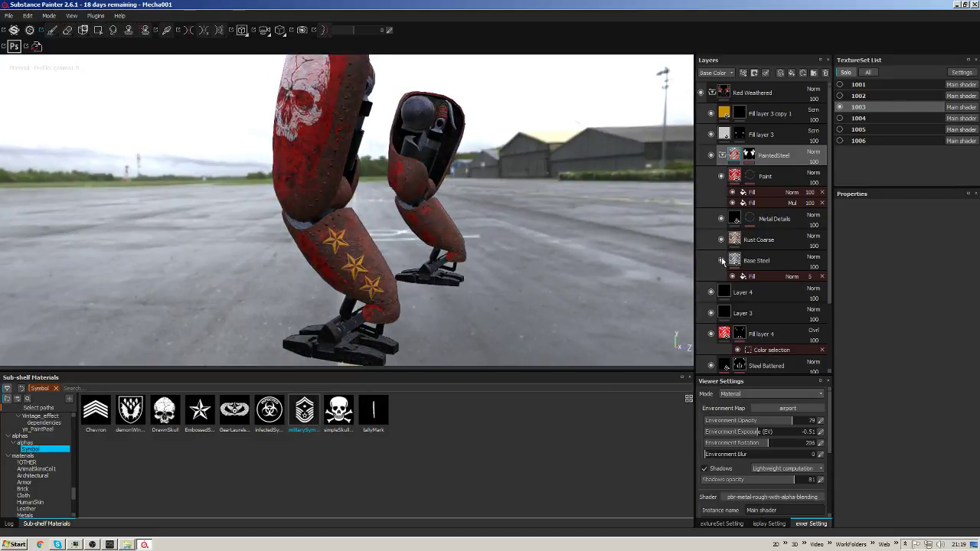
# Toggle the visibility of the Base Steel, Metal Details, Layer 4 and Fill layer 4 layers to compare their effect on the legs.
pyautogui.click(721, 261)
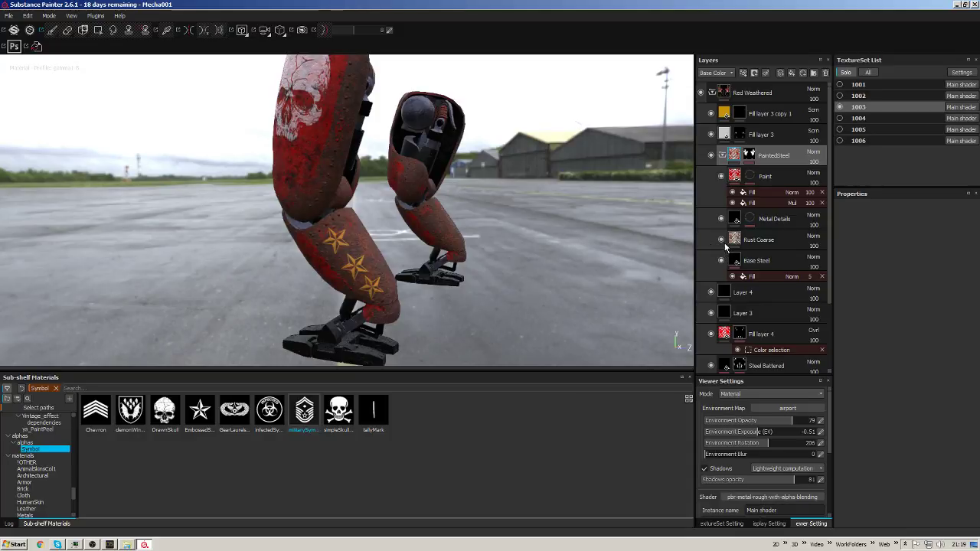
pyautogui.click(721, 219)
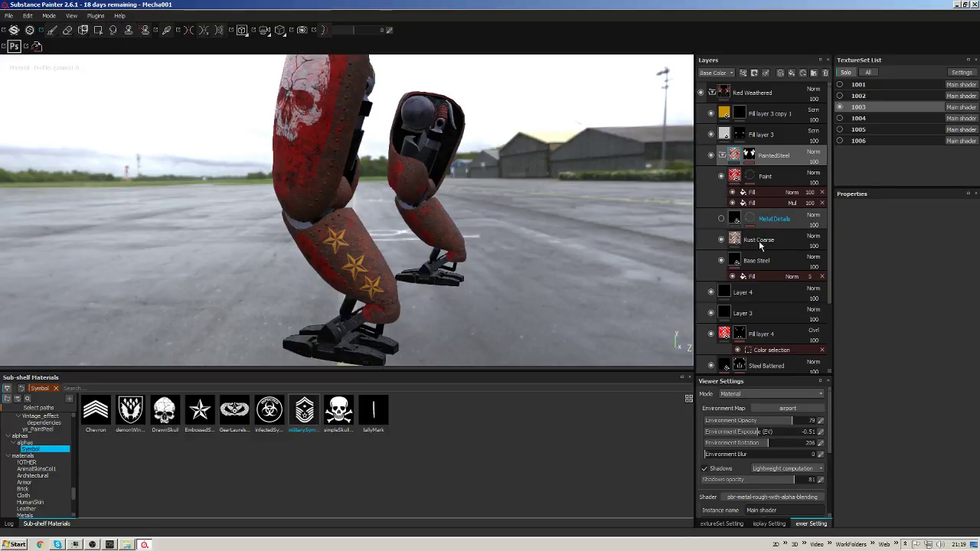
pyautogui.click(735, 219)
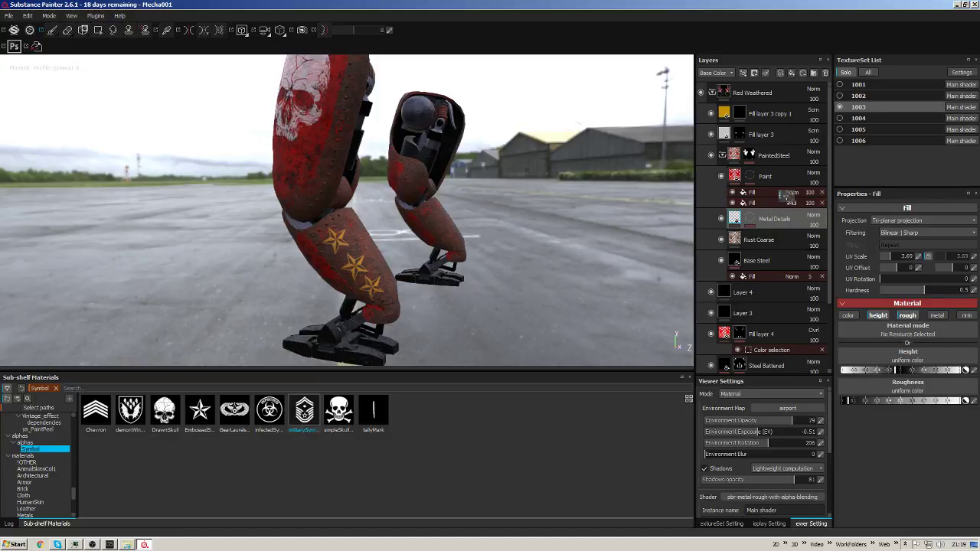
pyautogui.scroll(-3, 816, 249)
pyautogui.scroll(-1, 815, 250)
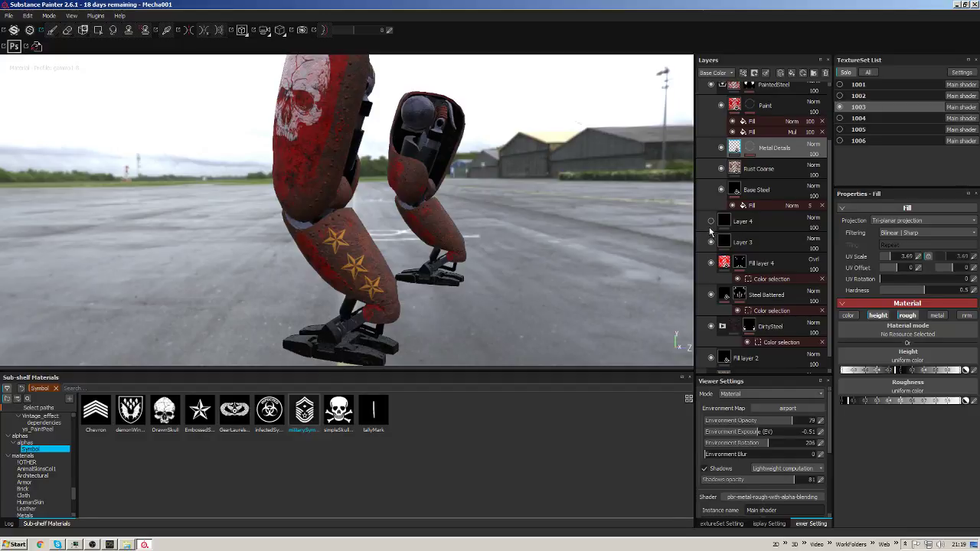
pyautogui.keyDown('alt'); pyautogui.moveTo(513, 219); pyautogui.dragTo(582, 226); pyautogui.keyUp('alt')
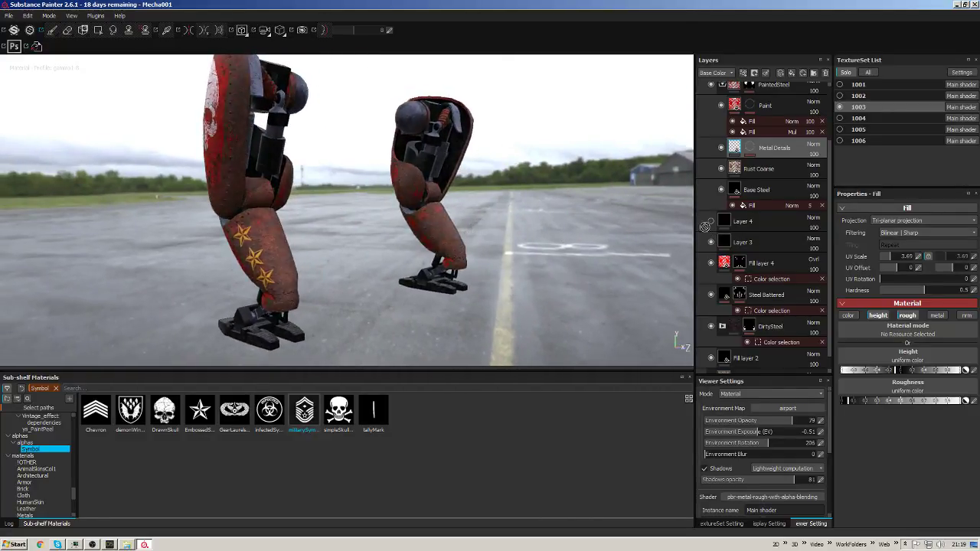
pyautogui.click(711, 265)
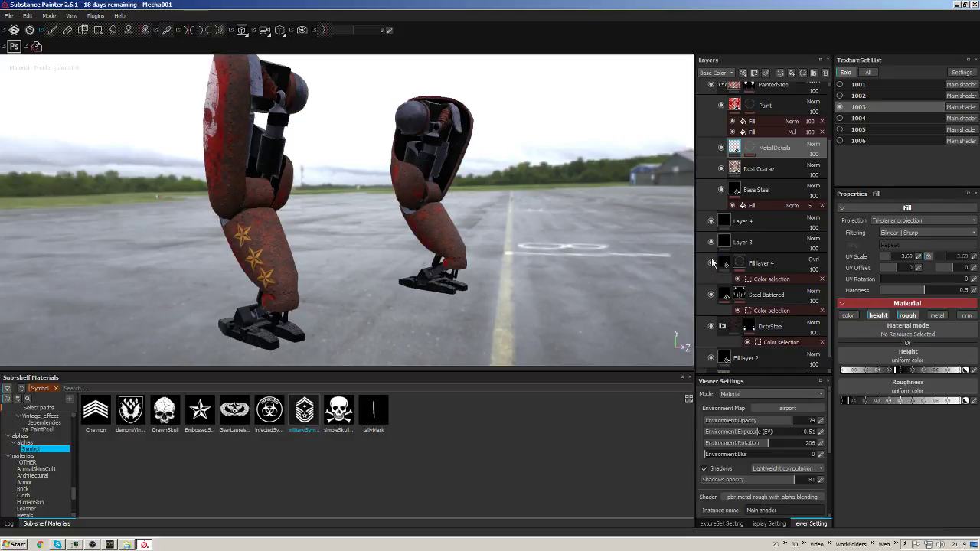
pyautogui.keyDown('alt'); pyautogui.moveTo(552, 238); pyautogui.dragTo(573, 230); pyautogui.keyUp('alt')
# Enlarge the settings area below the layer stack and show the texture set settings for 1003.
pyautogui.click(767, 523)
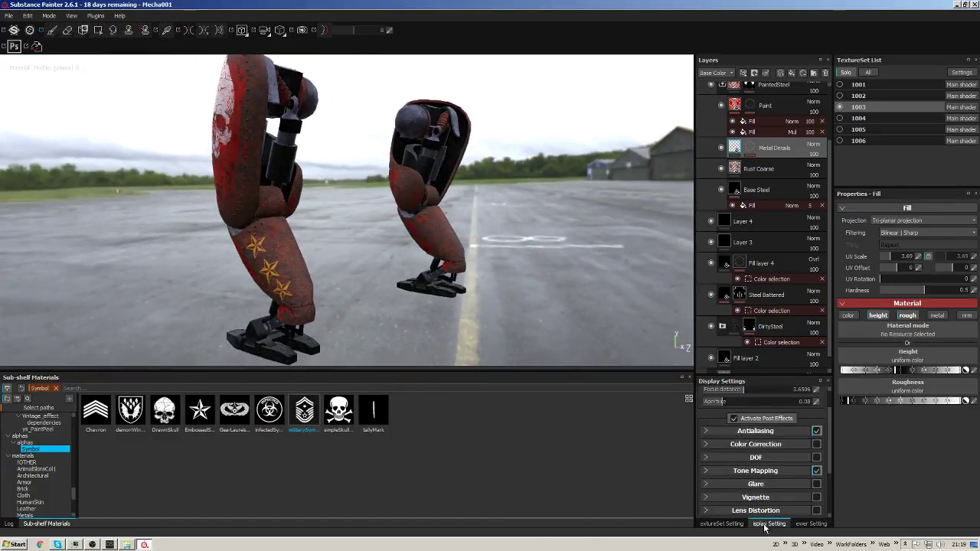
pyautogui.click(765, 372)
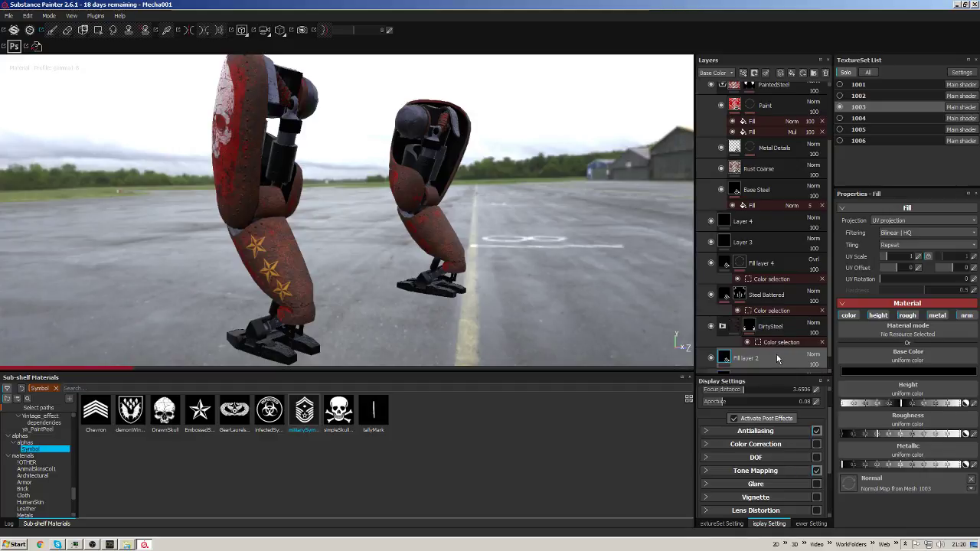
pyautogui.moveTo(769, 378); pyautogui.dragTo(789, 296)
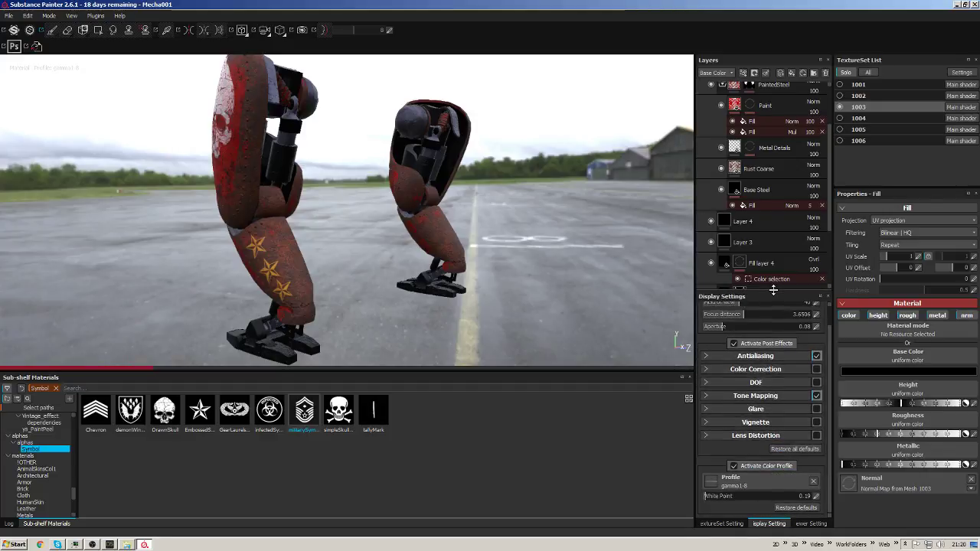
pyautogui.click(721, 524)
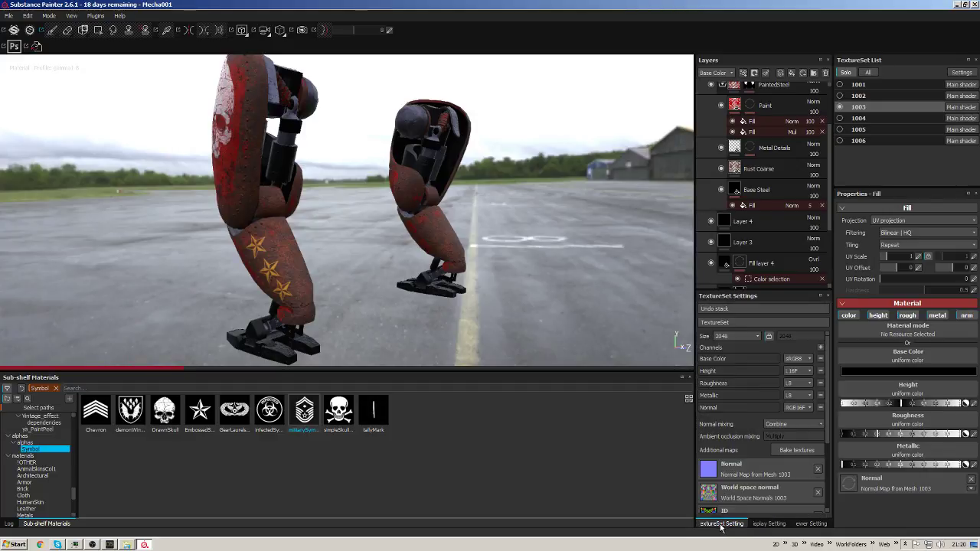
# Try a texture size of 1024 for texture set 1003, and undo the resolution change.
pyautogui.click(750, 336)
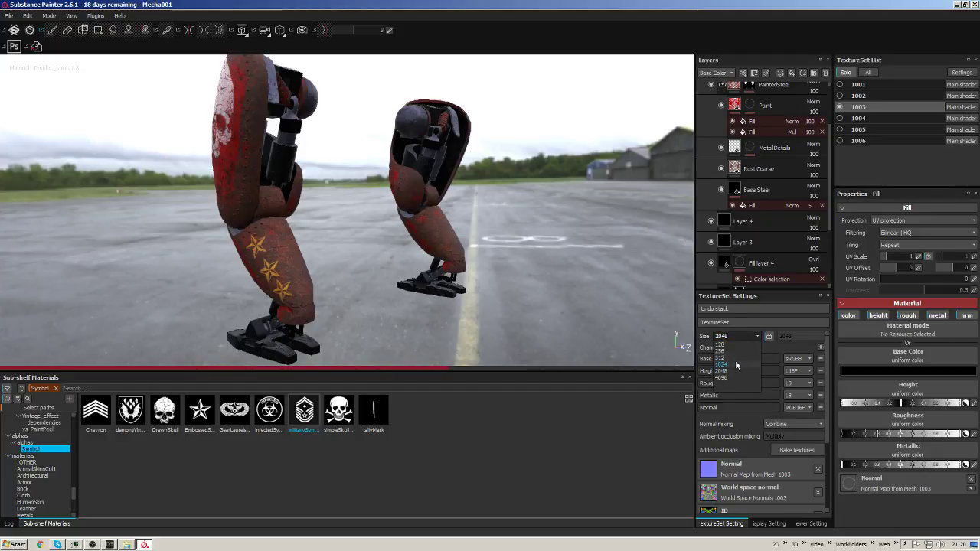
pyautogui.click(637, 294)
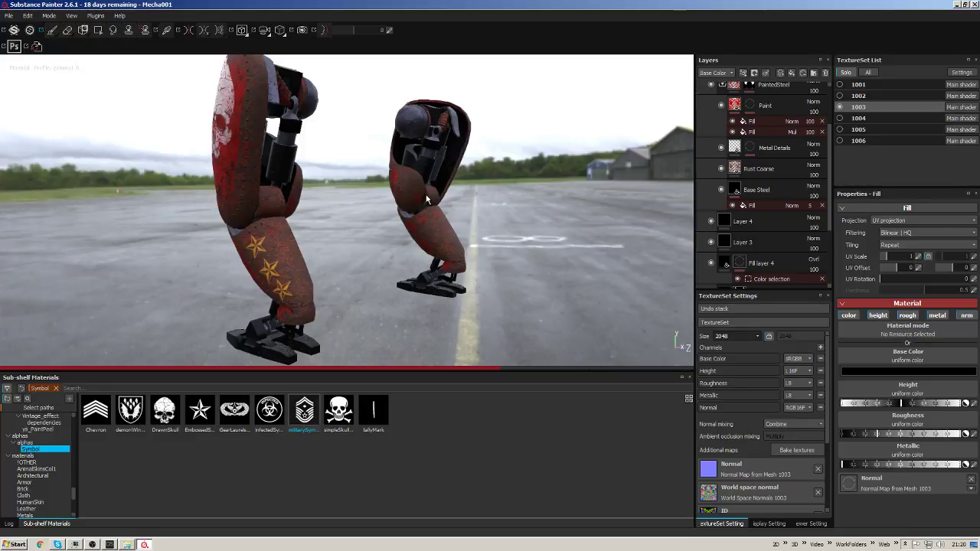
pyautogui.scroll(2, 410, 181)
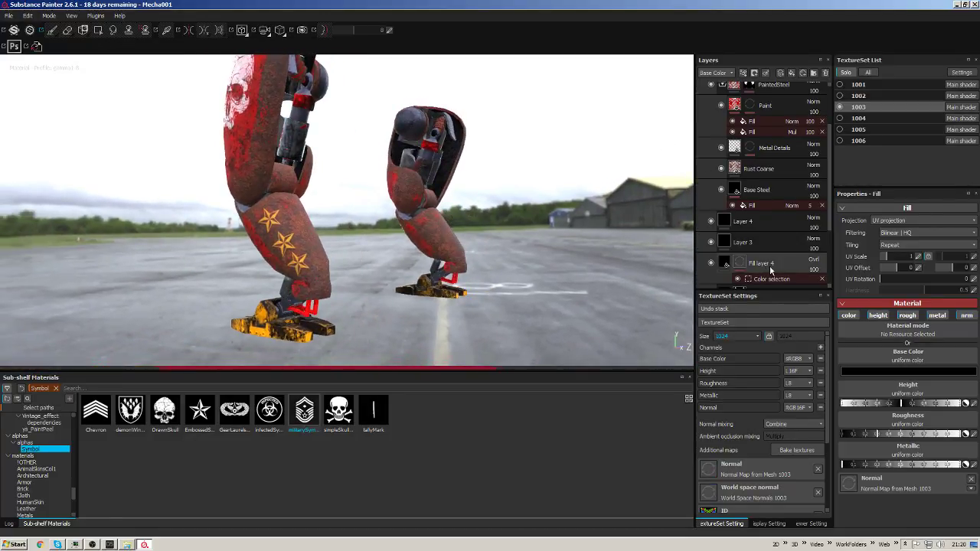
pyautogui.scroll(-3, 826, 226)
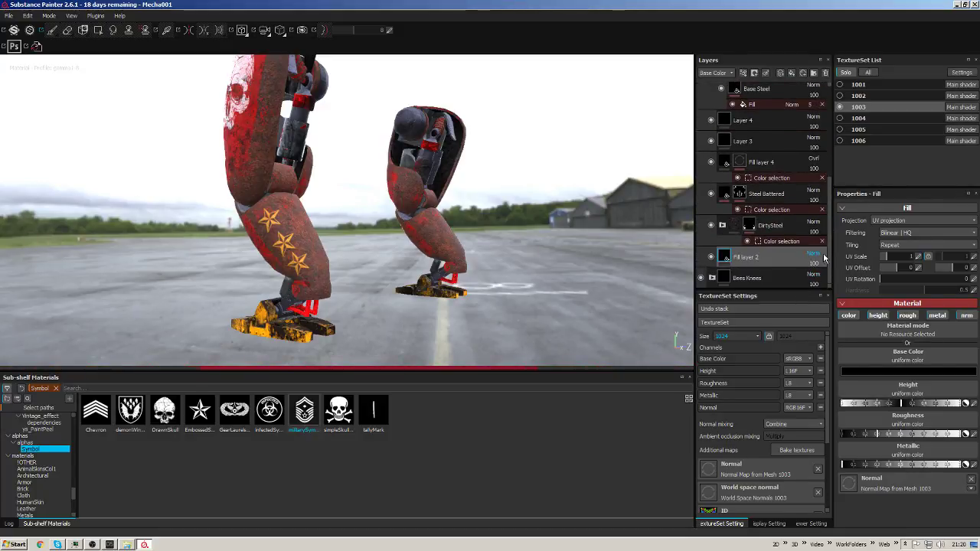
pyautogui.scroll(1, 827, 264)
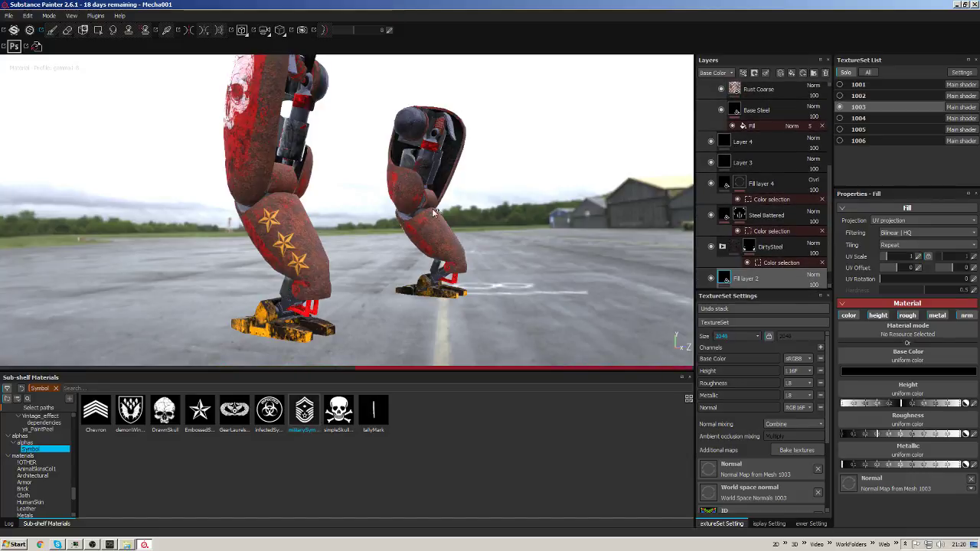
# Undo the last three layer visibility changes.
pyautogui.keyDown('alt'); pyautogui.moveTo(424, 212); pyautogui.dragTo(448, 207); pyautogui.keyUp('alt')
pyautogui.click(28, 15)
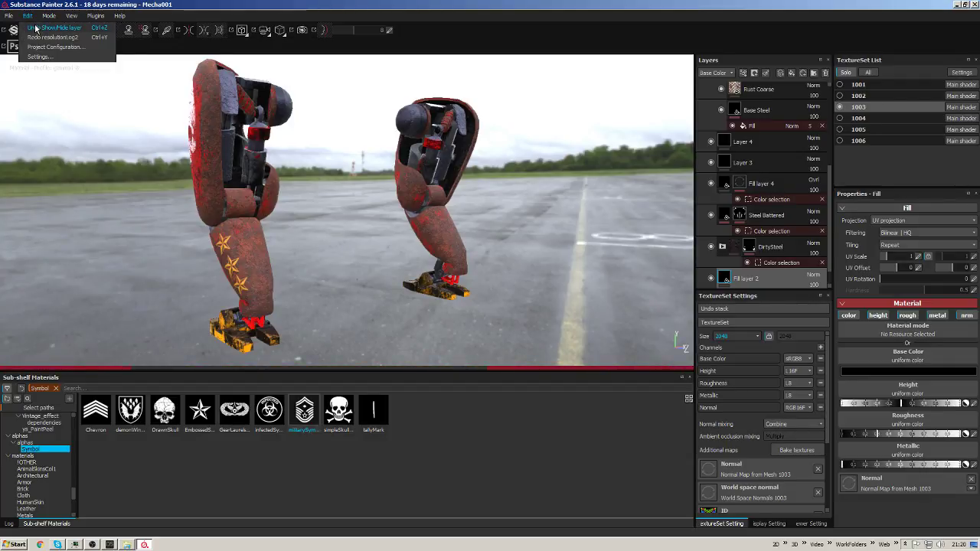
pyautogui.click(35, 28)
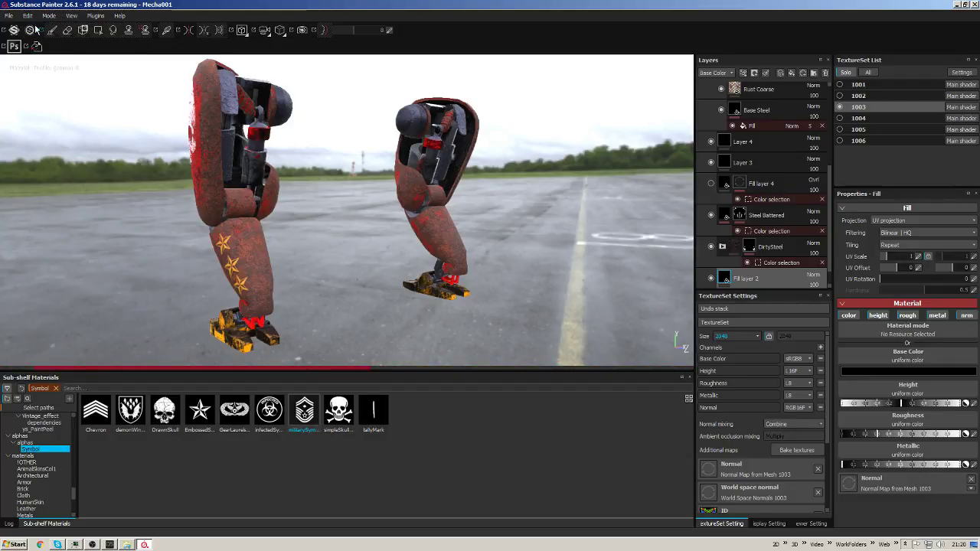
pyautogui.click(27, 15)
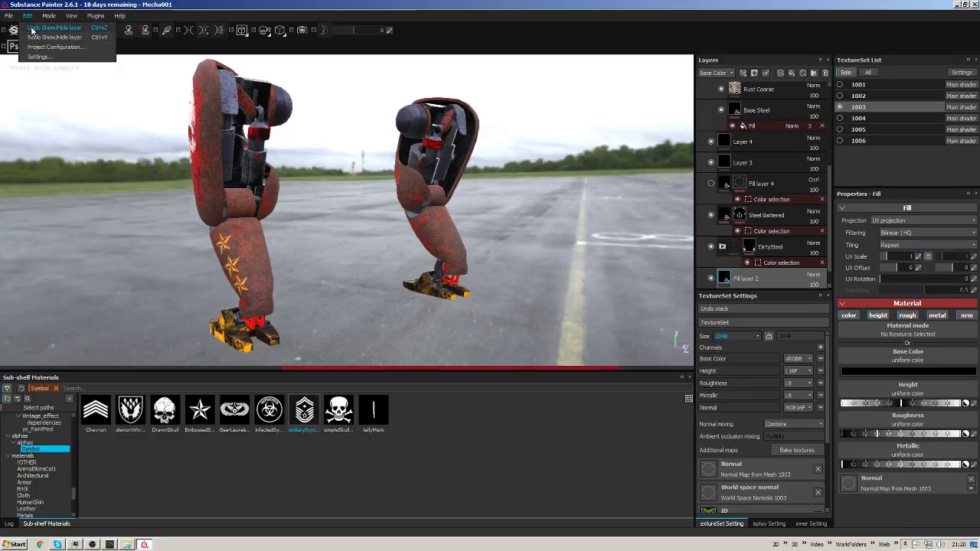
pyautogui.click(34, 28)
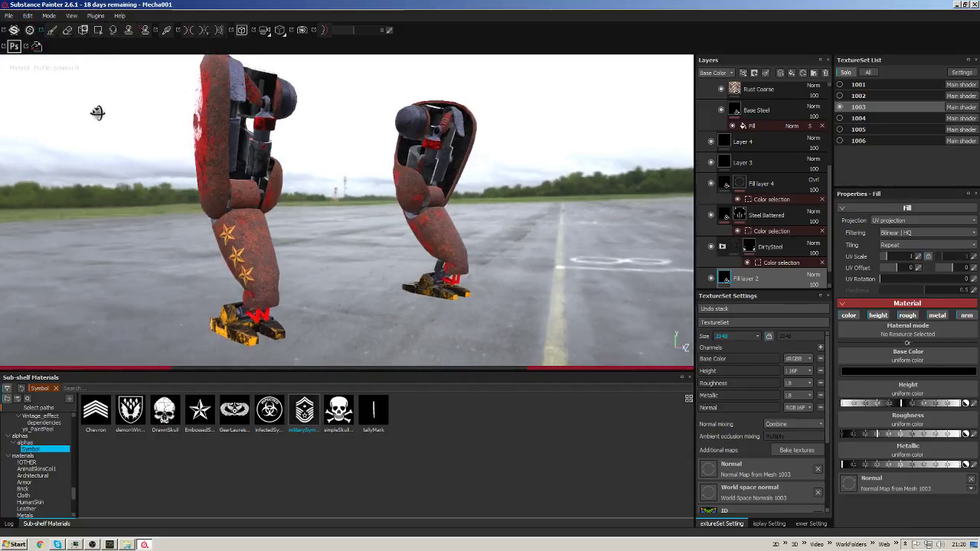
pyautogui.click(27, 15)
pyautogui.click(38, 28)
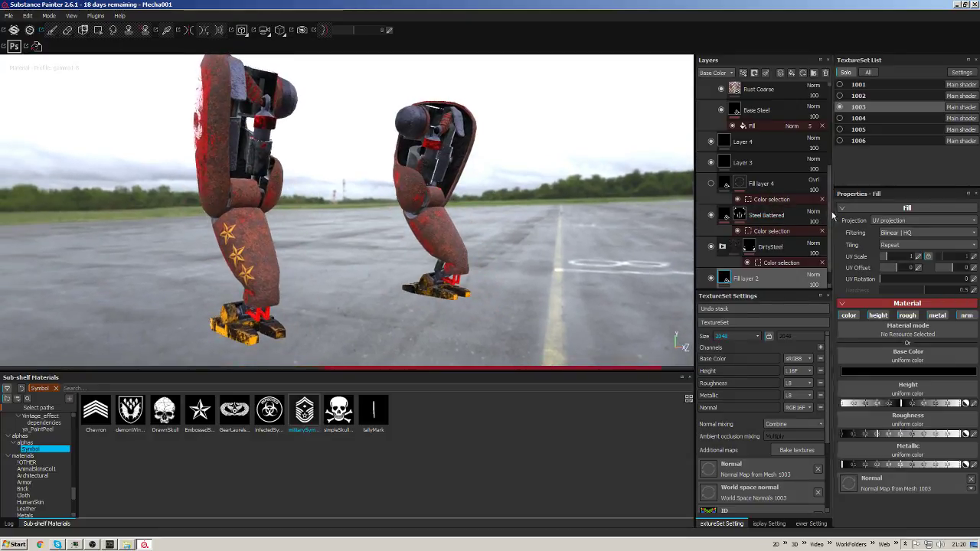
# Collapse the Red Weathered group and hide it, leaving the Bees Knees group shown.
pyautogui.moveTo(830, 210); pyautogui.dragTo(830, 92)
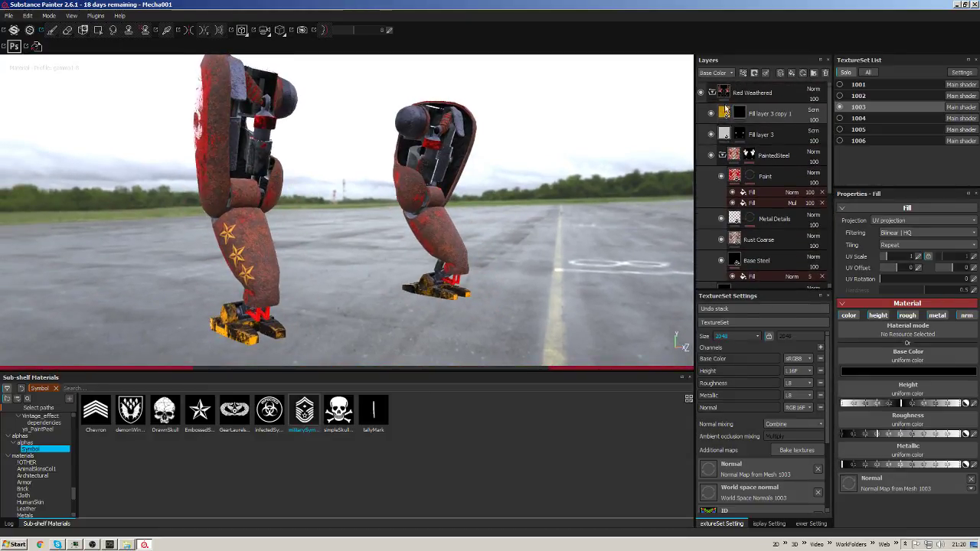
pyautogui.click(712, 93)
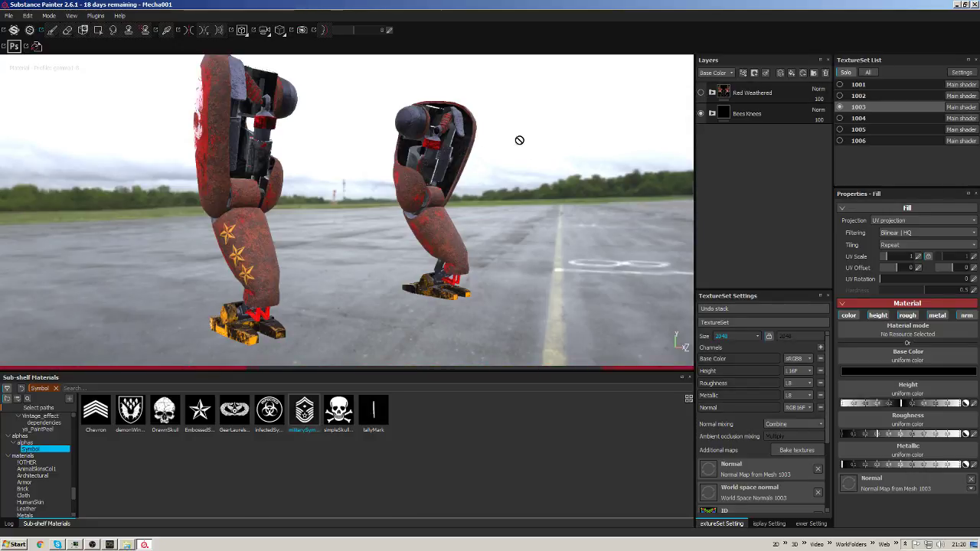
pyautogui.keyDown('alt'); pyautogui.moveTo(518, 140); pyautogui.dragTo(501, 156); pyautogui.keyUp('alt')
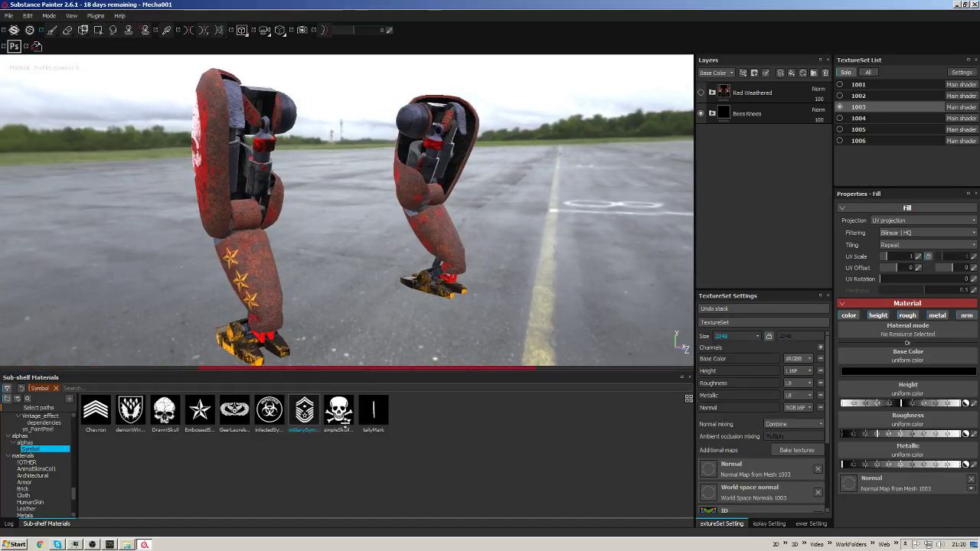
pyautogui.moveTo(345, 424); pyautogui.dragTo(523, 153)
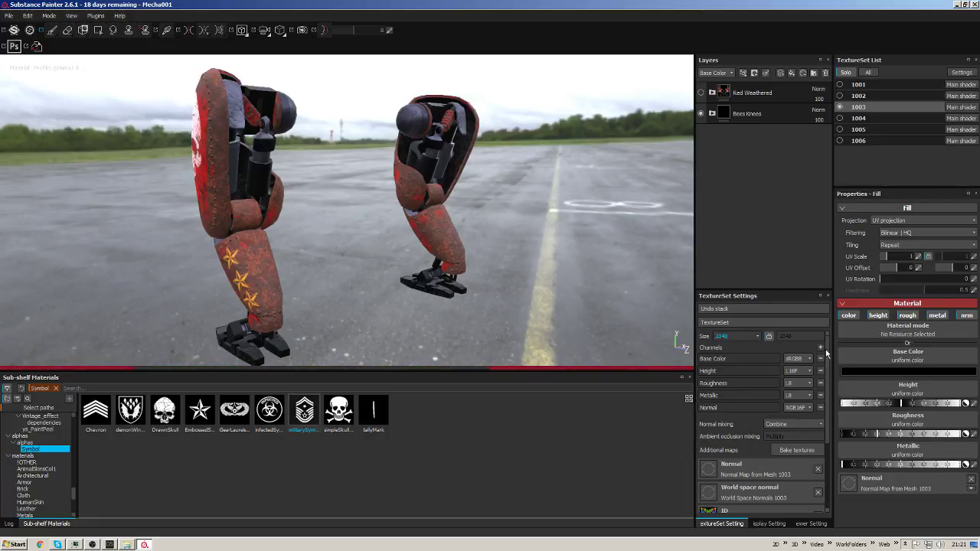
# Look through the available texture sizes, and switch to DAZ Studio to view the mech before returning to Substance Painter.
pyautogui.click(743, 337)
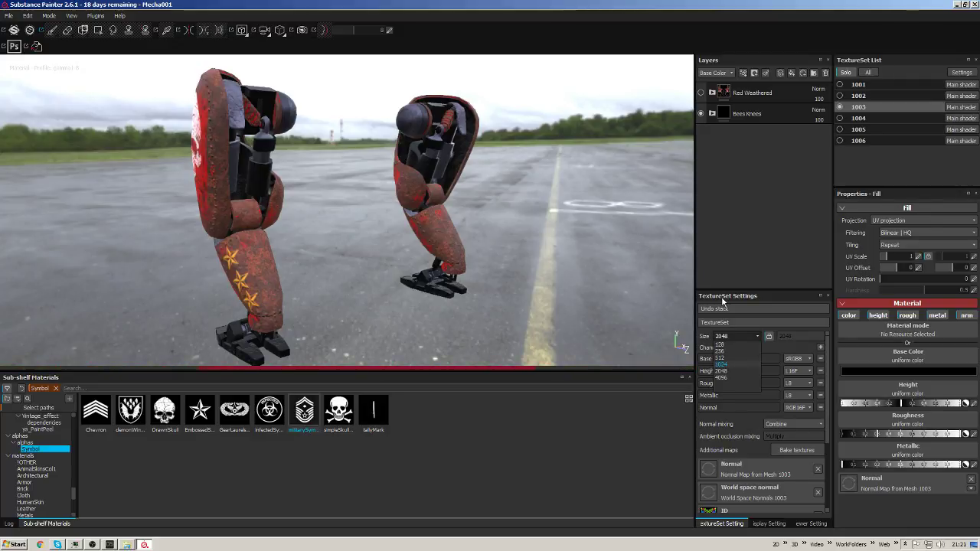
pyautogui.click(882, 48)
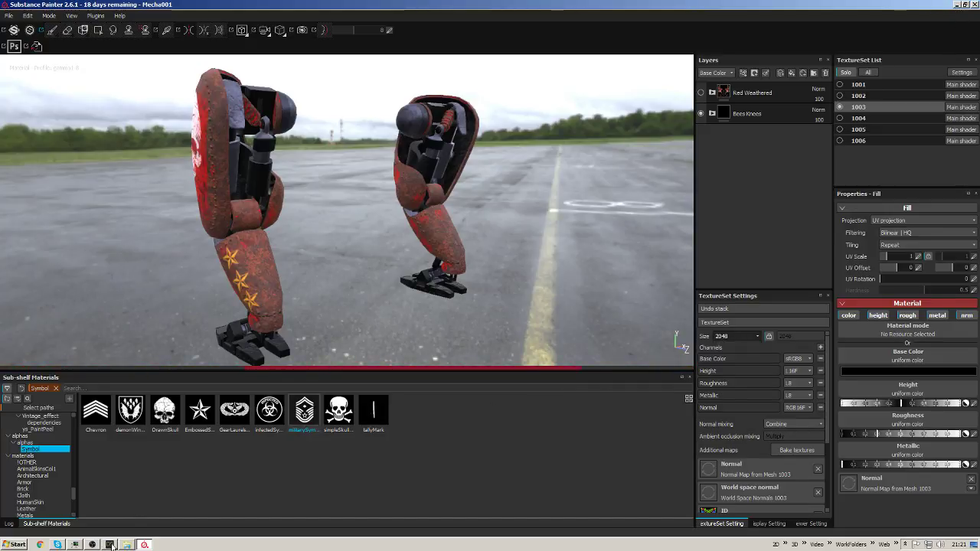
pyautogui.click(144, 546)
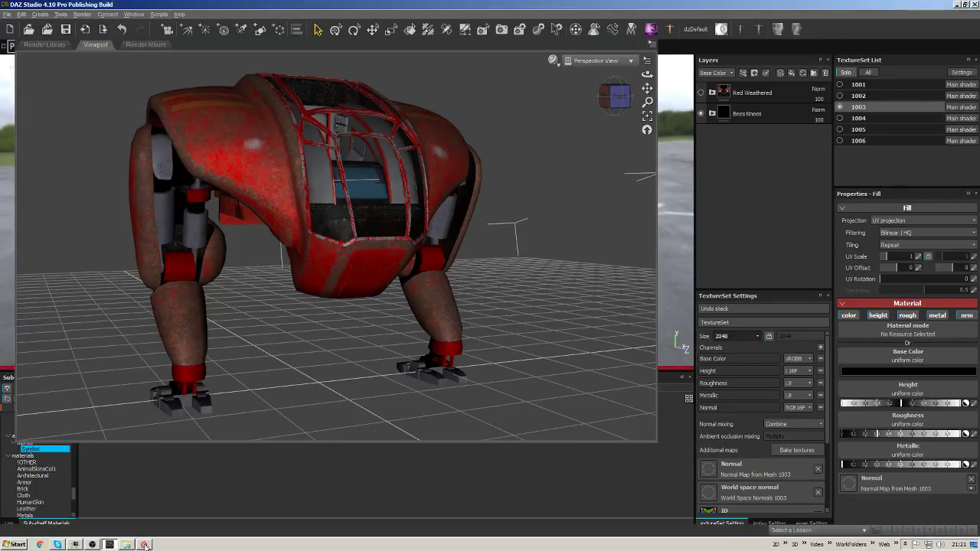
pyautogui.click(145, 545)
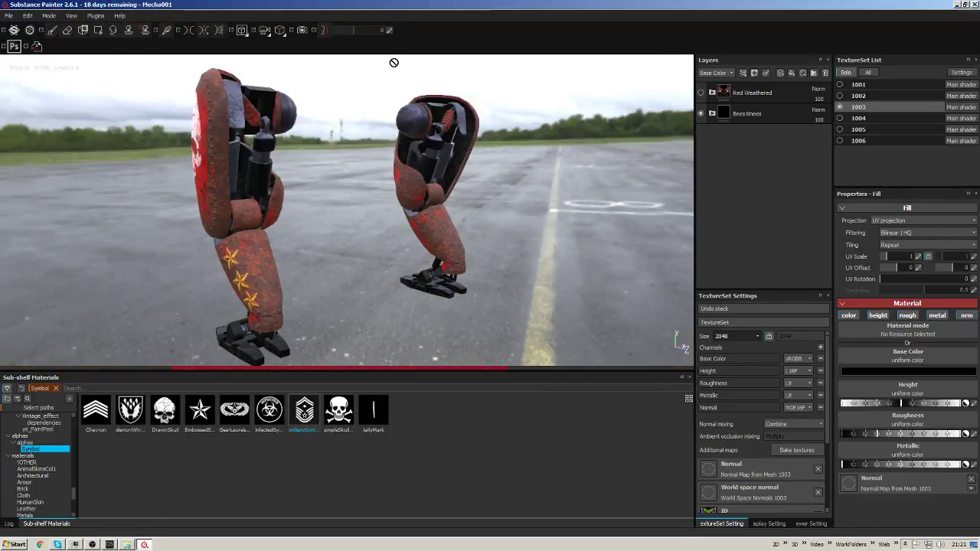
# Save the Mecha001 project.
pyautogui.click(8, 15)
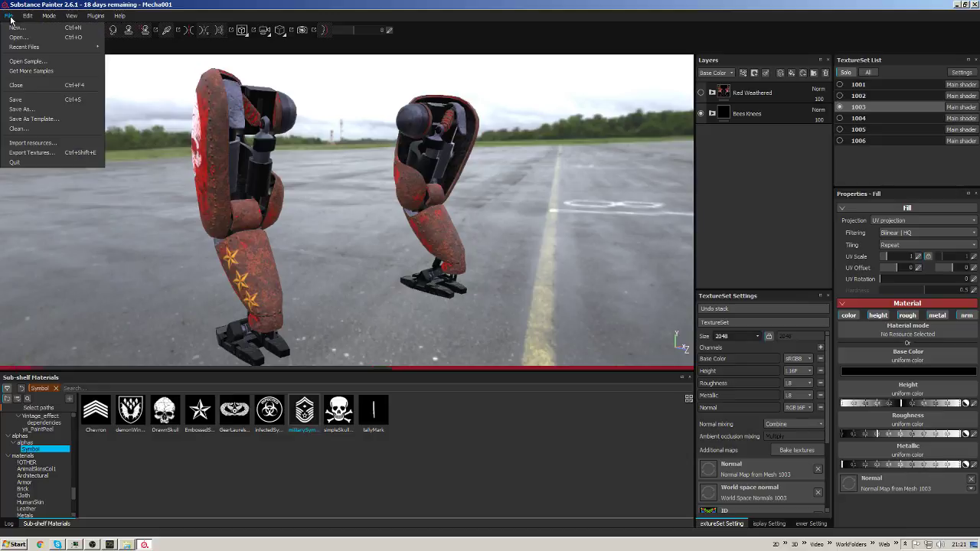
pyautogui.click(36, 102)
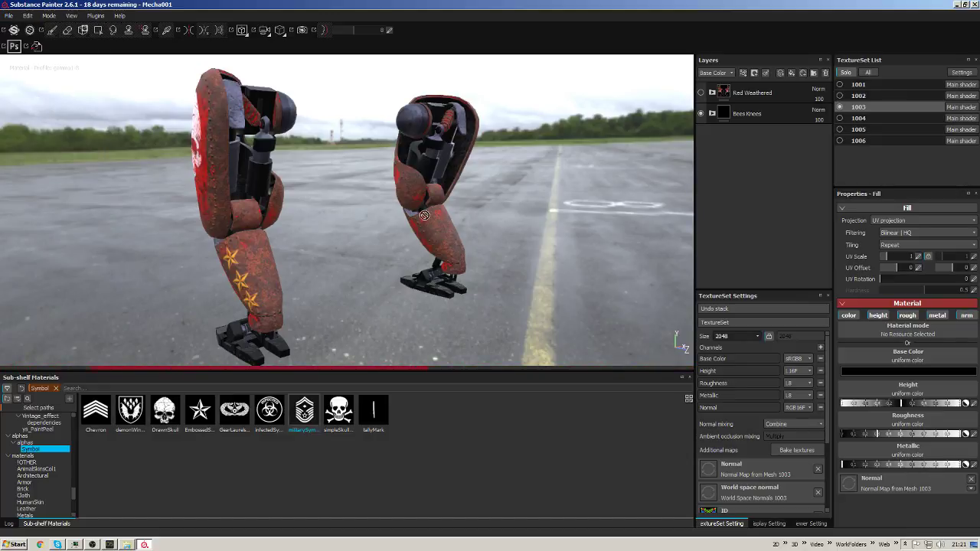
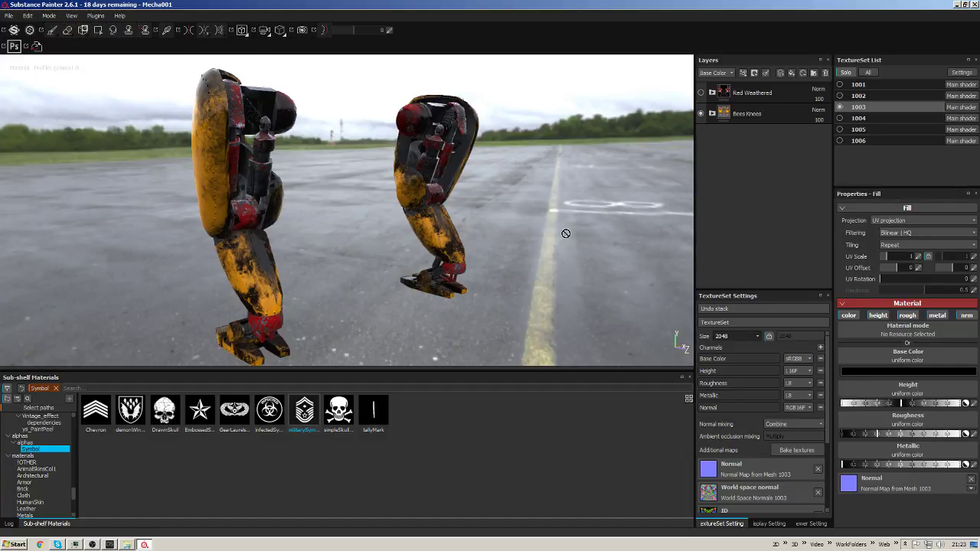
# Show the Red Weathered group, inspect the legs from several angles, and expand the group's layers.
pyautogui.click(701, 93)
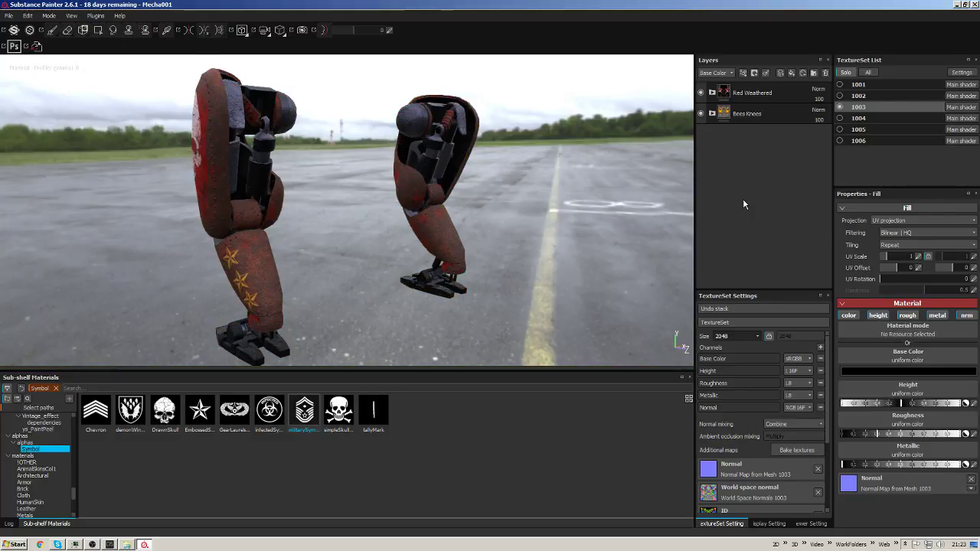
pyautogui.keyDown('alt'); pyautogui.moveTo(423, 212); pyautogui.dragTo(473, 227); pyautogui.keyUp('alt')
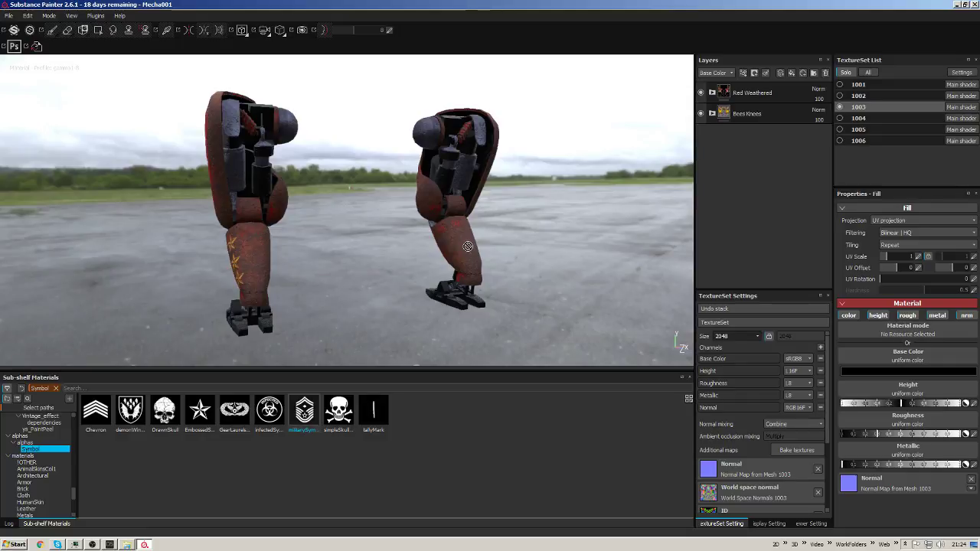
pyautogui.keyDown('alt'); pyautogui.moveTo(379, 192); pyautogui.dragTo(486, 224); pyautogui.keyUp('alt')
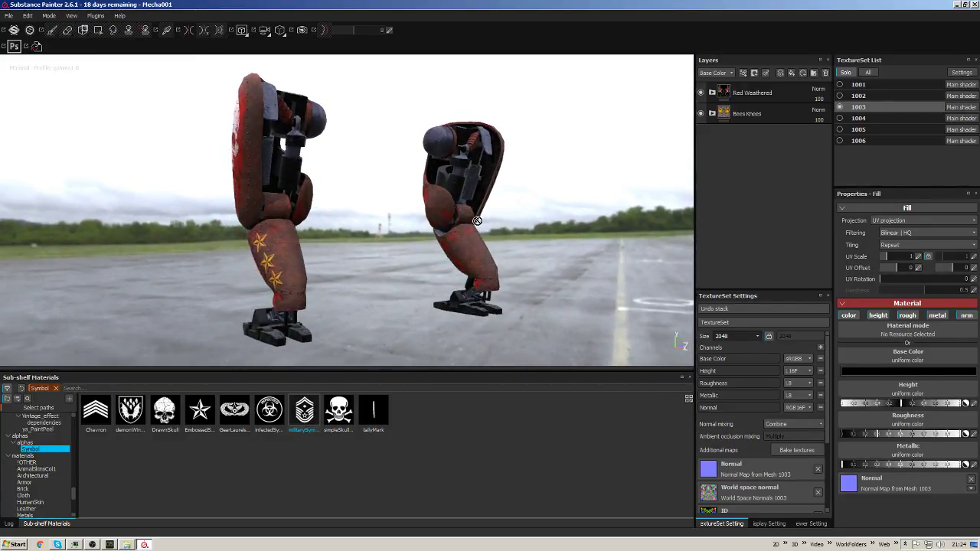
pyautogui.keyDown('alt'); pyautogui.moveTo(418, 227); pyautogui.dragTo(485, 267); pyautogui.keyUp('alt')
pyautogui.click(712, 92)
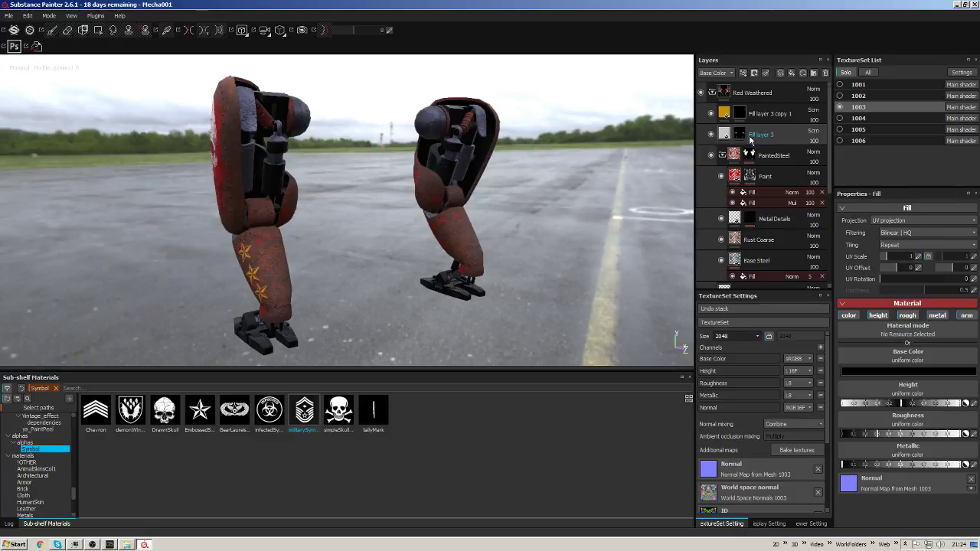
# Toggle the visibility of the PaintedSteel group, its Paint layer and Fill layer 3 to examine what each contributes to the legs.
pyautogui.click(711, 155)
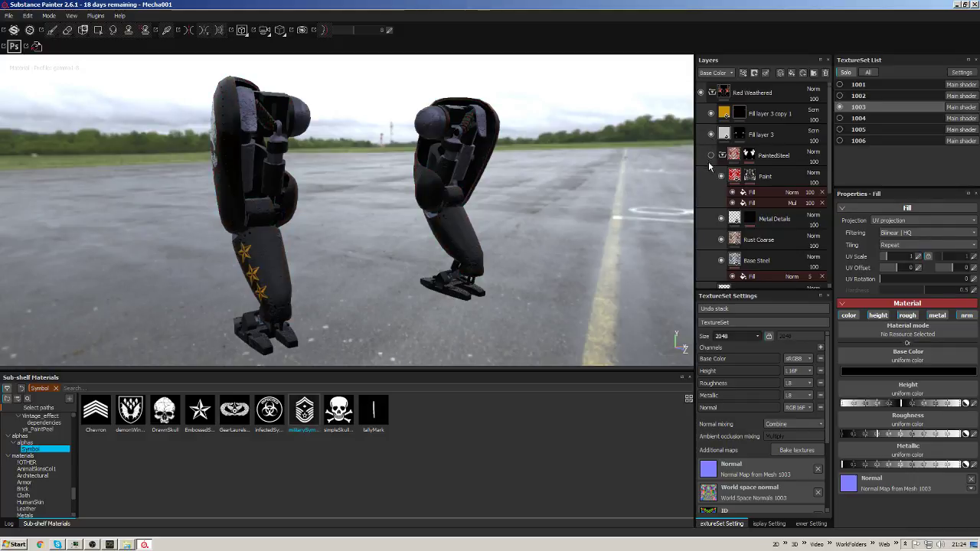
pyautogui.click(711, 154)
pyautogui.click(710, 156)
pyautogui.click(711, 156)
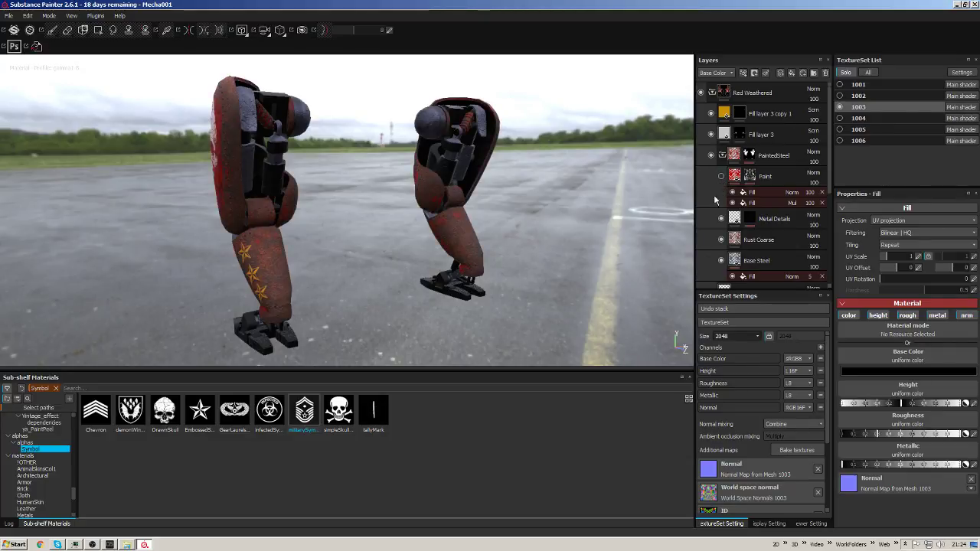
pyautogui.click(721, 177)
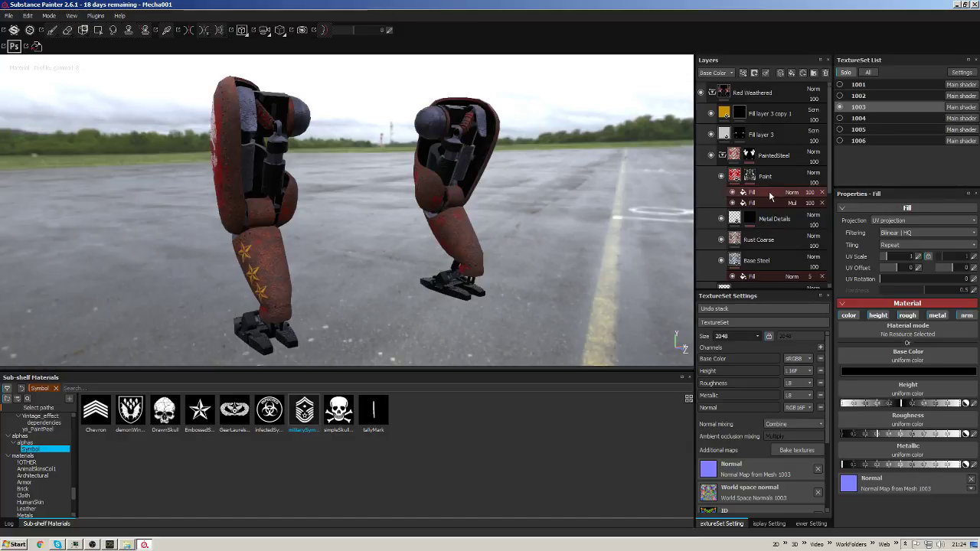
pyautogui.click(795, 191)
pyautogui.keyDown('alt'); pyautogui.moveTo(528, 203); pyautogui.dragTo(590, 189); pyautogui.keyUp('alt')
pyautogui.click(711, 135)
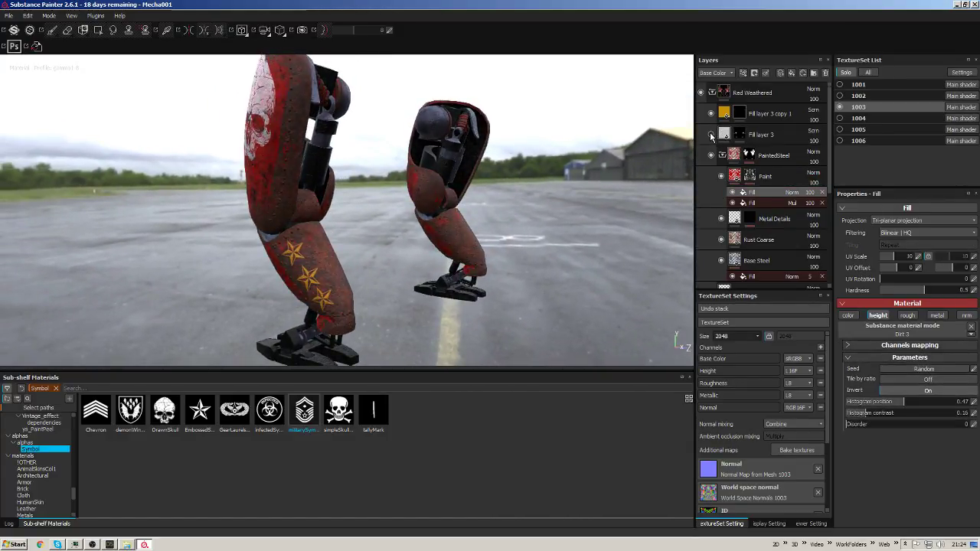
pyautogui.click(712, 134)
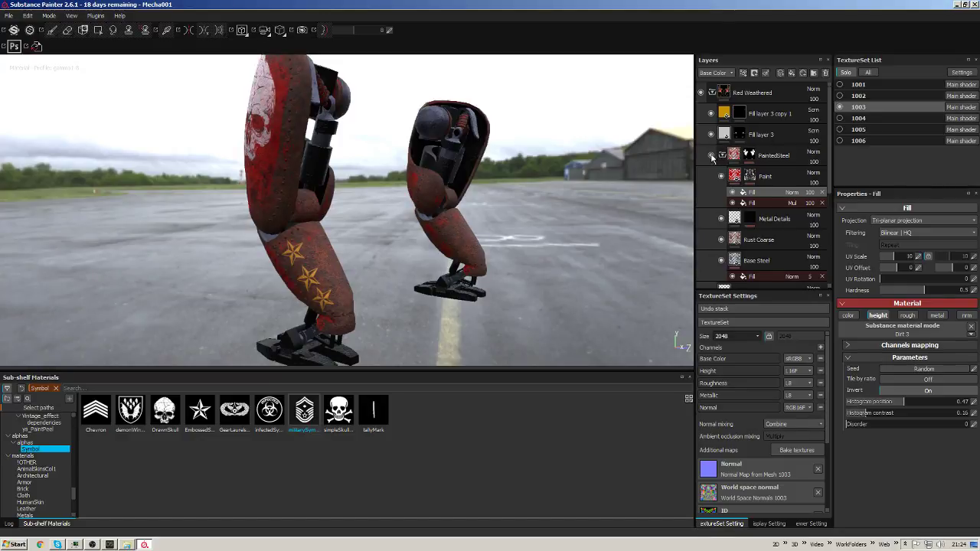
# Rename Fill layer 3 as skull and Fill layer 3 copy 1 as symbols.
pyautogui.doubleClick(758, 134)
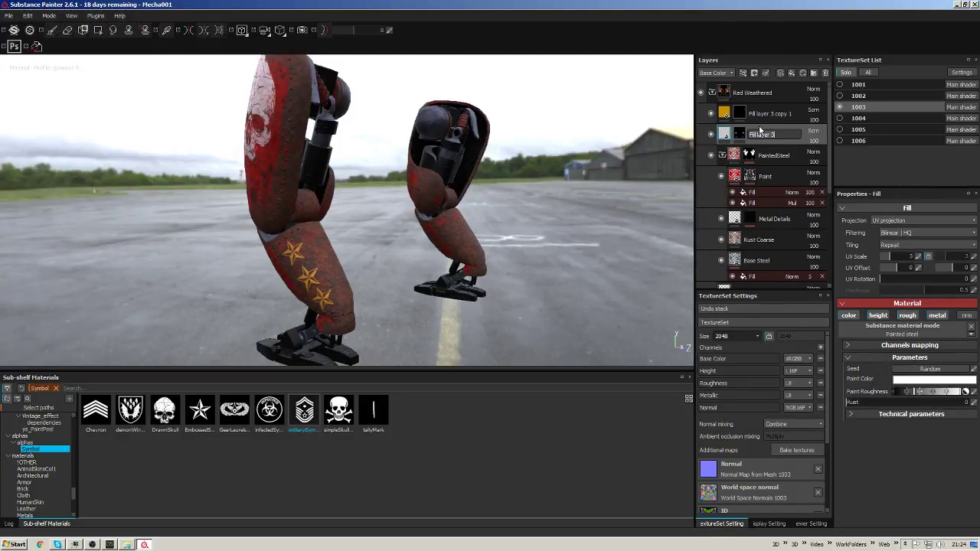
pyautogui.press('Return')
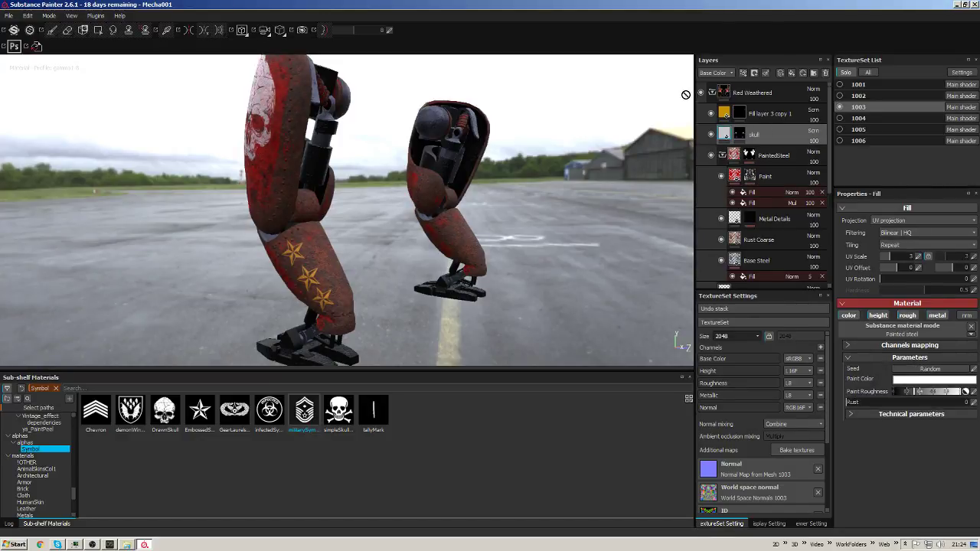
pyautogui.doubleClick(766, 114)
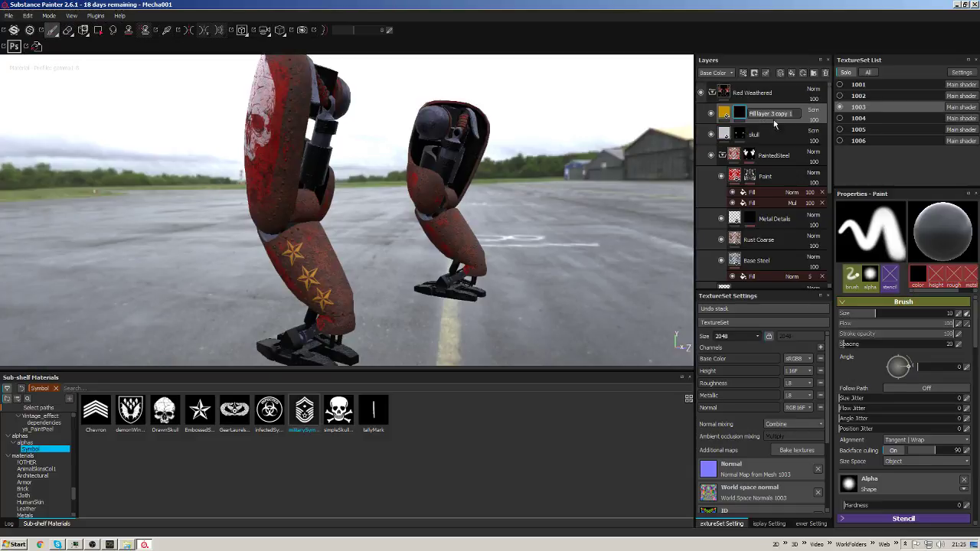
pyautogui.press('Return')
pyautogui.write('s')
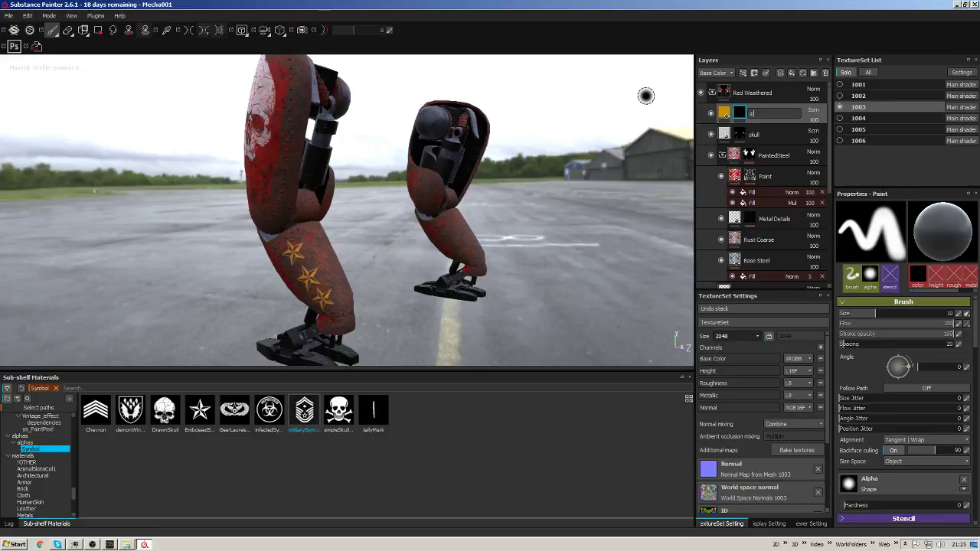
pyautogui.write('ymbol')
pyautogui.press('Return')
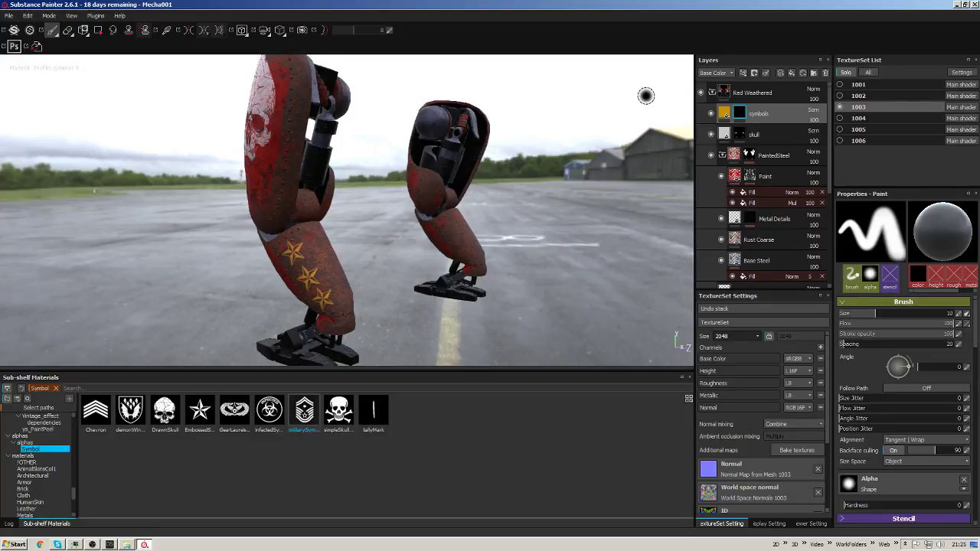
# Compare the legs with the PaintedSteel group and its Rust Coarse layer hidden and shown, leaving the group expanded.
pyautogui.click(769, 157)
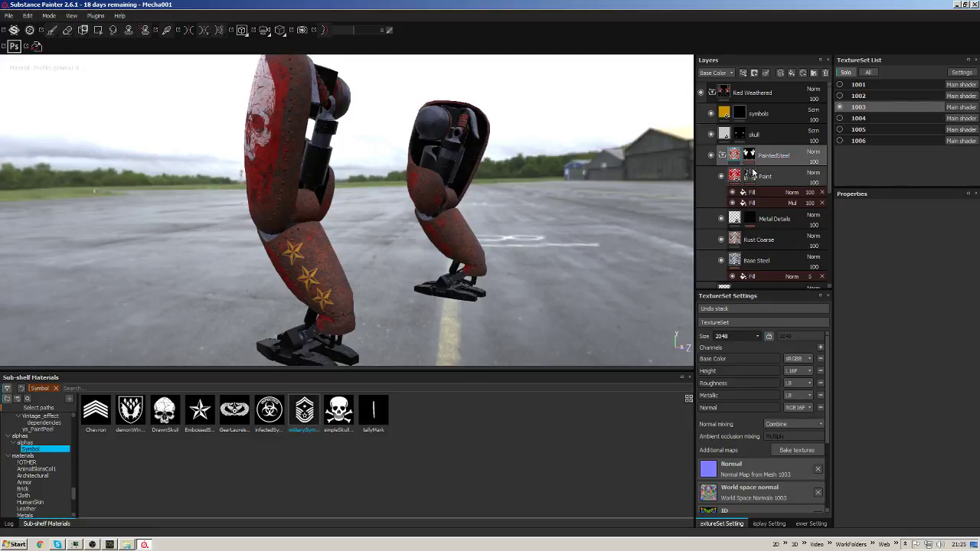
pyautogui.click(721, 157)
pyautogui.click(711, 156)
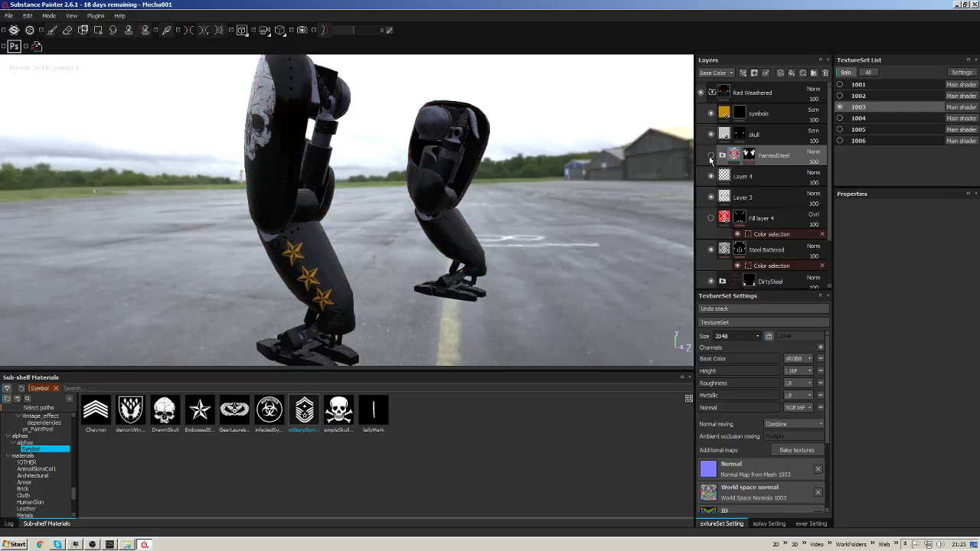
pyautogui.click(711, 156)
pyautogui.click(724, 158)
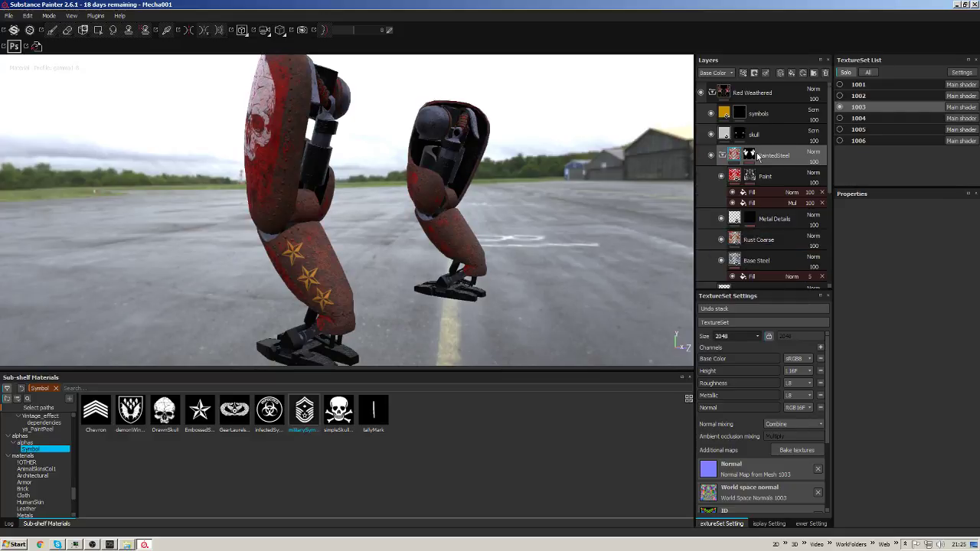
pyautogui.moveTo(829, 157); pyautogui.dragTo(828, 200)
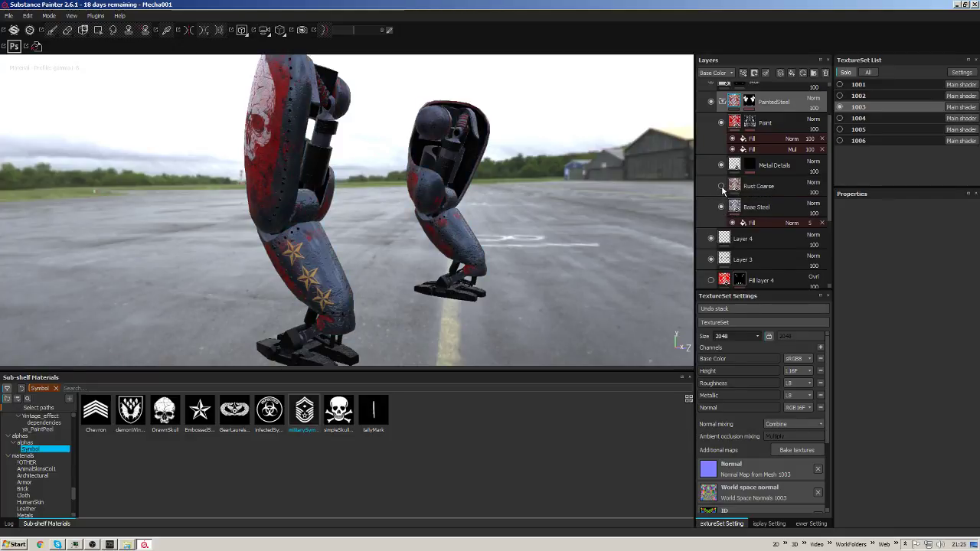
pyautogui.keyDown('alt'); pyautogui.moveTo(582, 205); pyautogui.dragTo(521, 215); pyautogui.keyUp('alt')
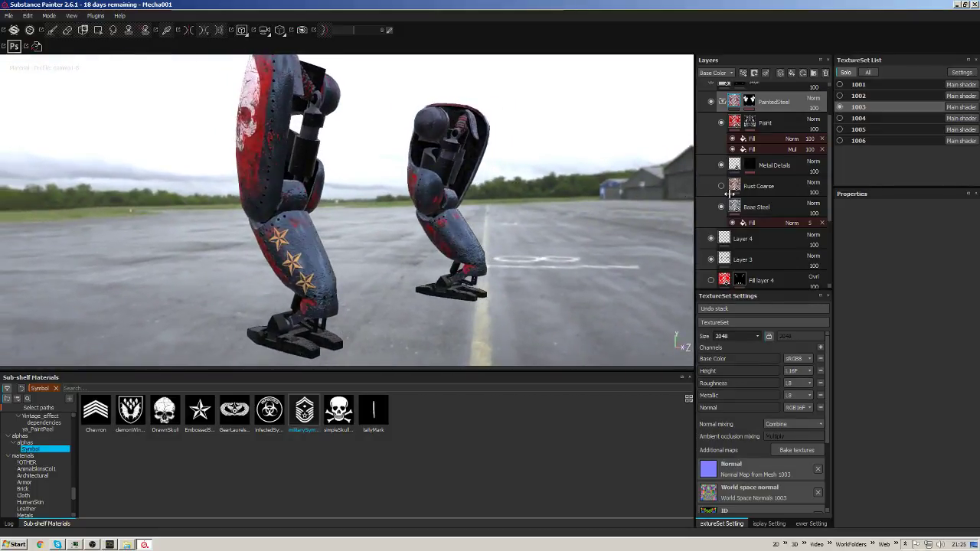
pyautogui.click(721, 186)
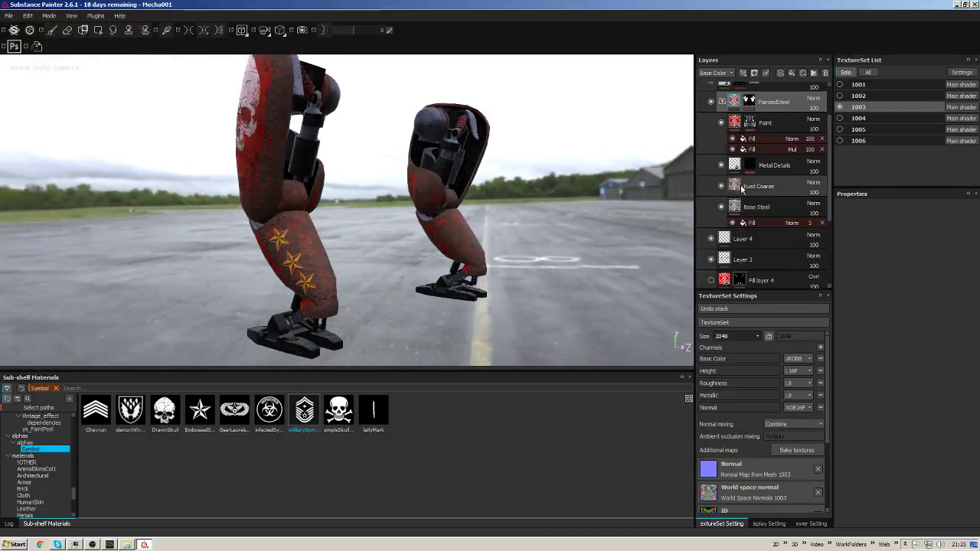
# Change the Rust Coarse layer's rust color to a very dark brown and set its opacity to 64.
pyautogui.click(780, 190)
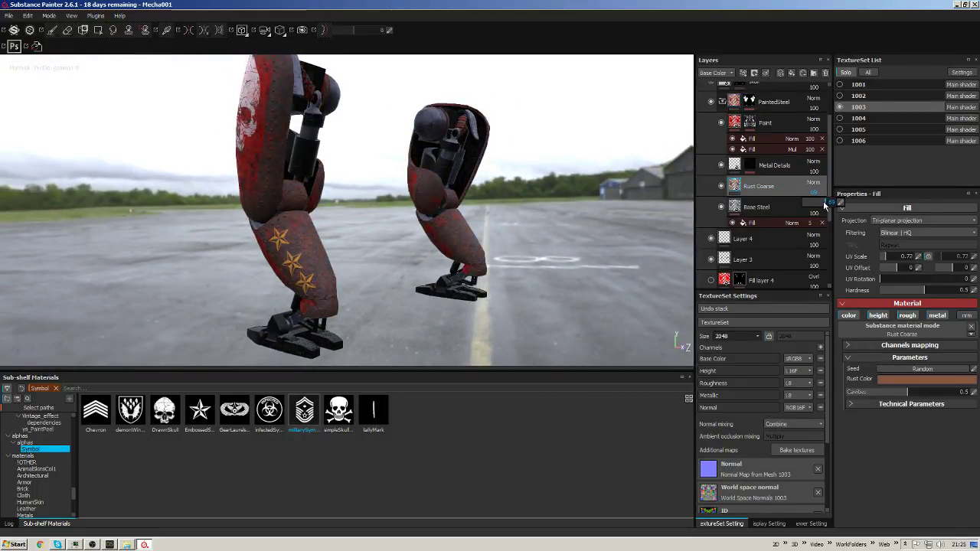
pyautogui.moveTo(825, 204); pyautogui.dragTo(814, 206)
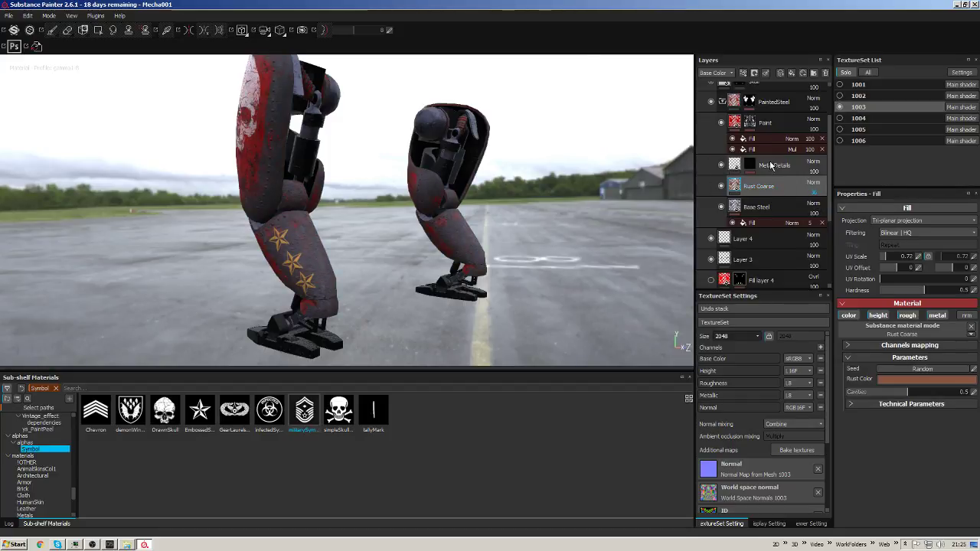
pyautogui.click(801, 164)
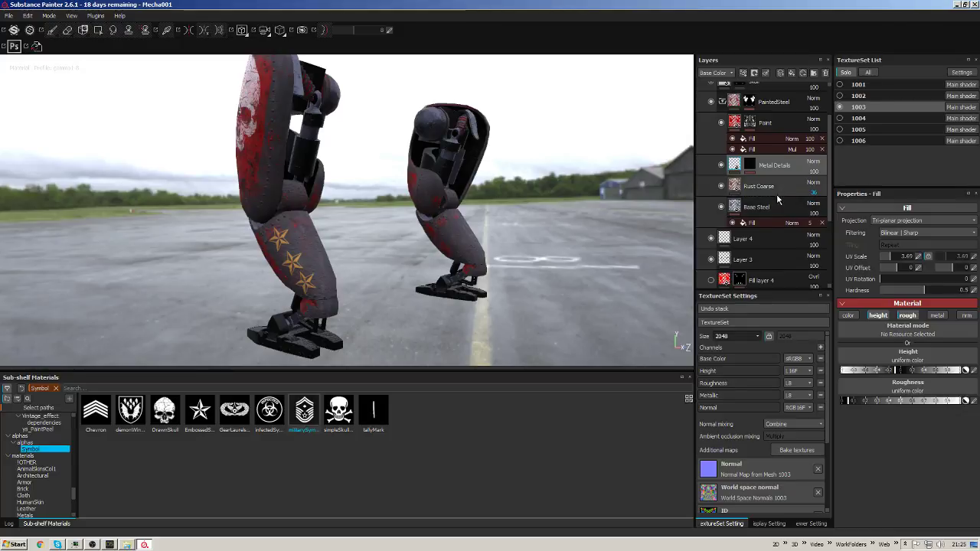
pyautogui.click(774, 192)
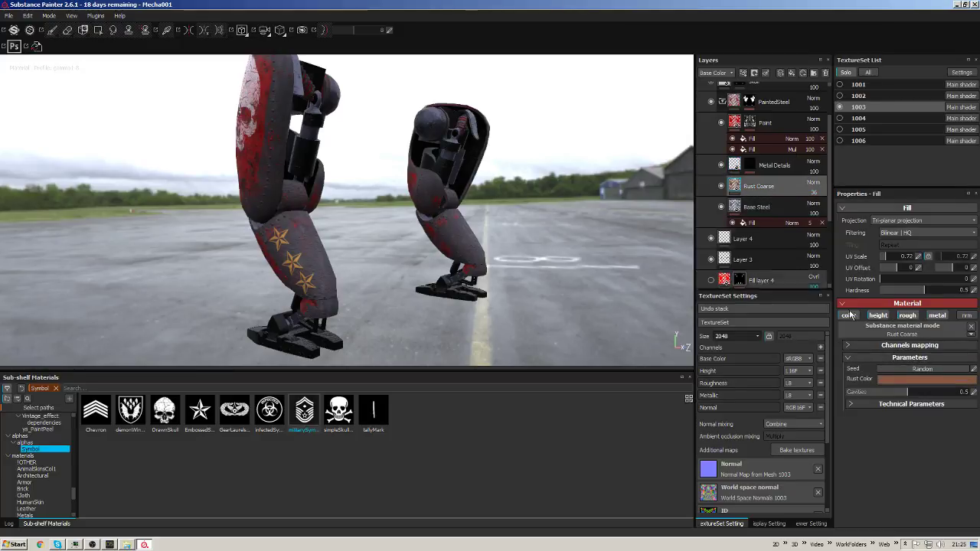
pyautogui.click(889, 380)
pyautogui.moveTo(854, 391); pyautogui.dragTo(881, 415)
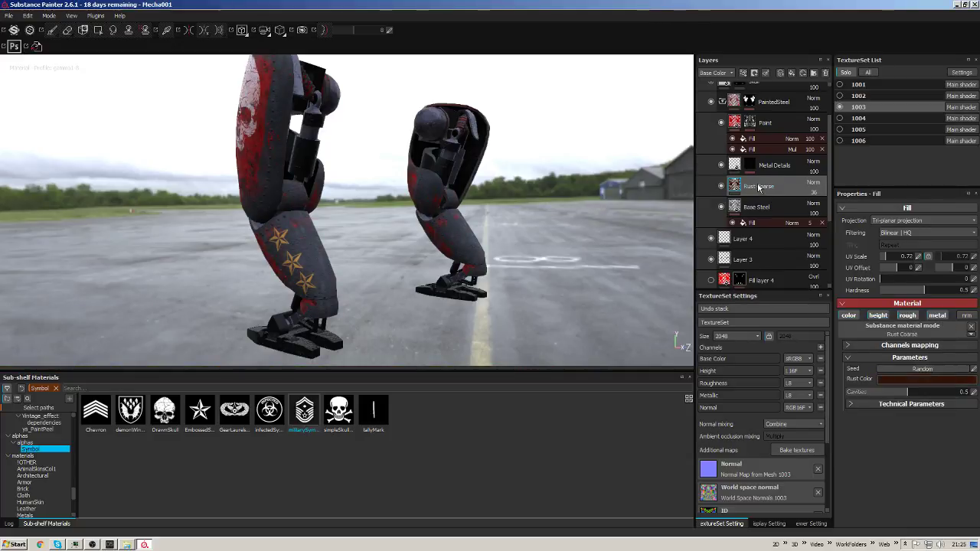
pyautogui.moveTo(818, 192); pyautogui.dragTo(822, 205)
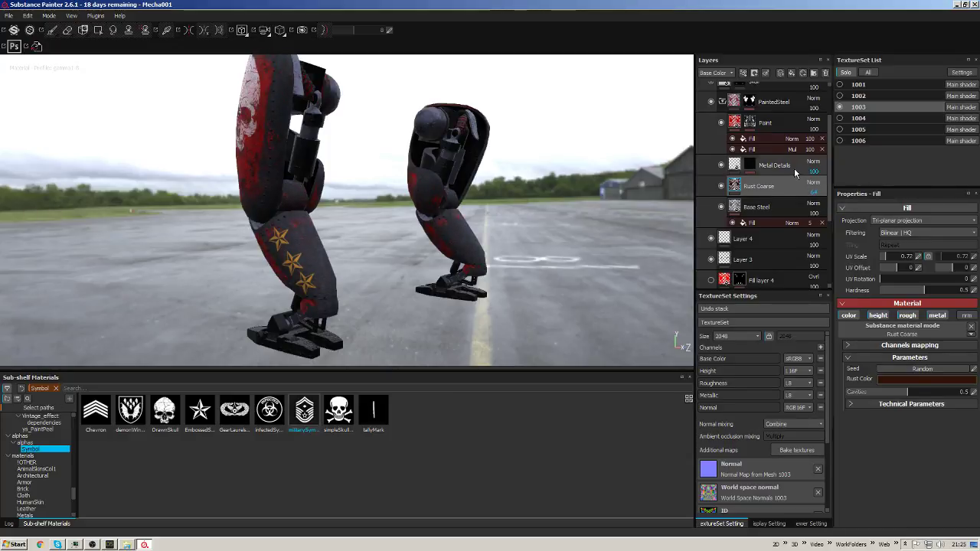
# Set the UV Scale of the Dirt 3 fill in the Metal Details layer's mask to 7.29.
pyautogui.click(720, 165)
pyautogui.click(733, 167)
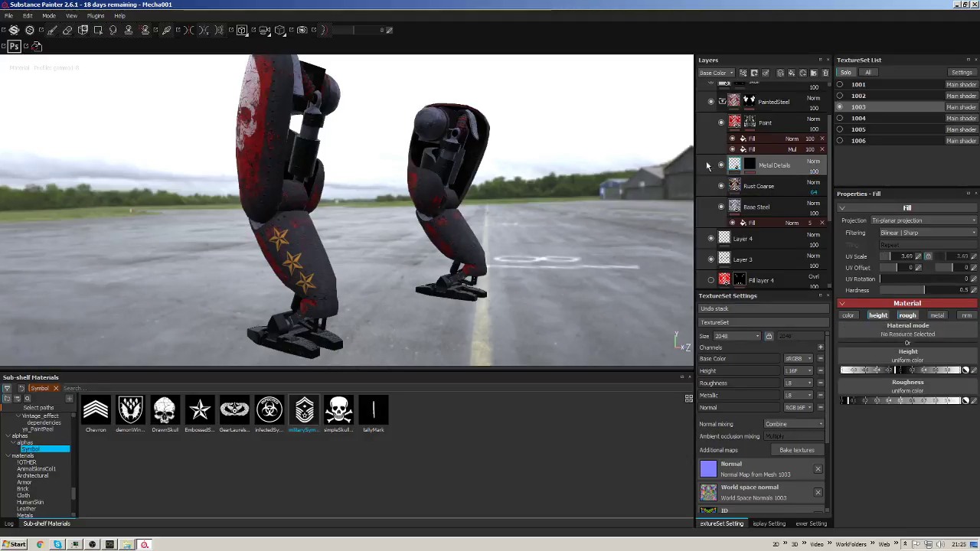
pyautogui.click(752, 167)
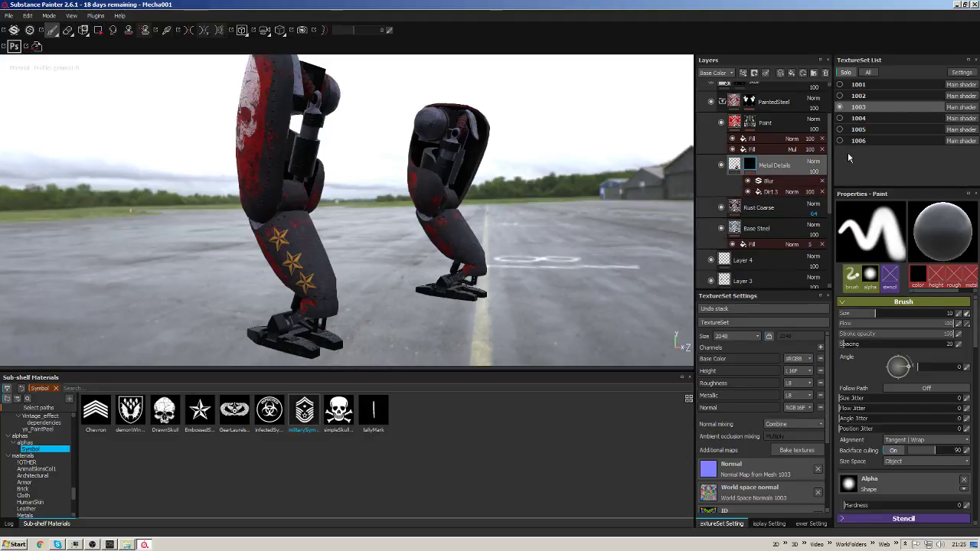
pyautogui.click(770, 191)
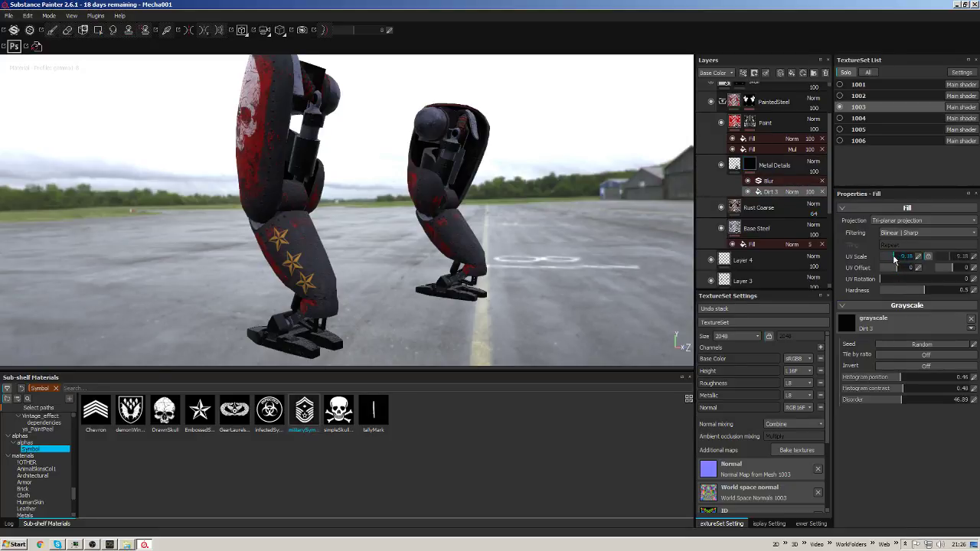
pyautogui.moveTo(894, 259); pyautogui.dragTo(911, 259)
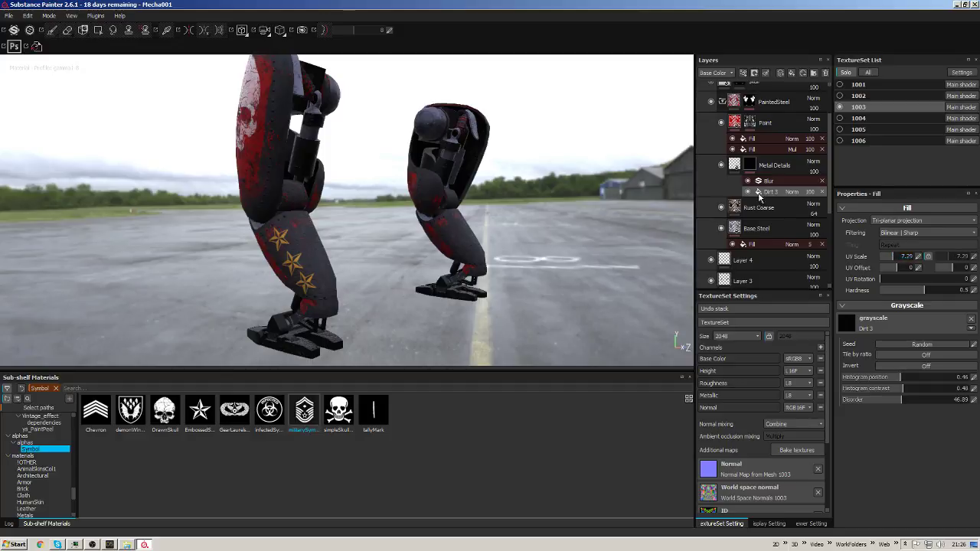
# Toggle the Warp filter and MG Mask Editor on the Paint layer's mask to examine their effect on the paint.
pyautogui.click(766, 124)
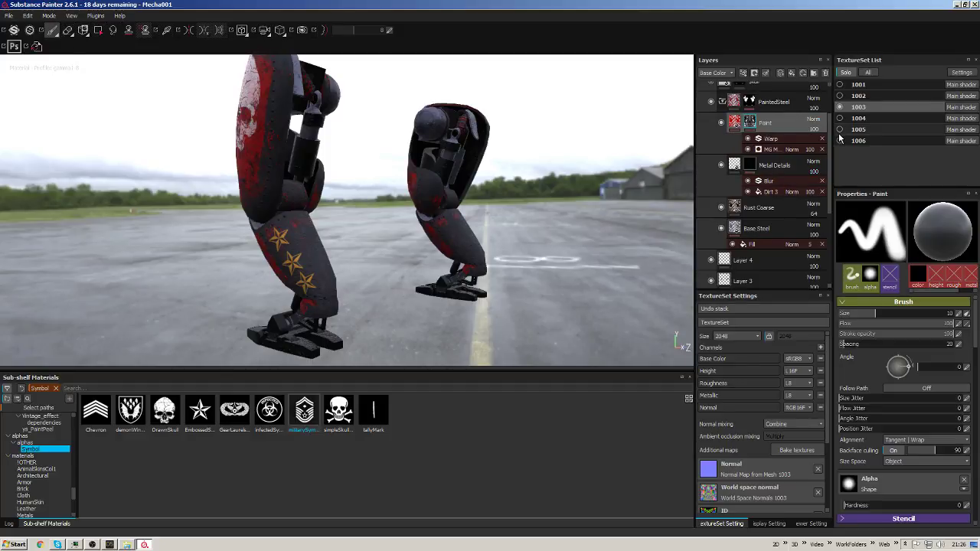
pyautogui.click(748, 139)
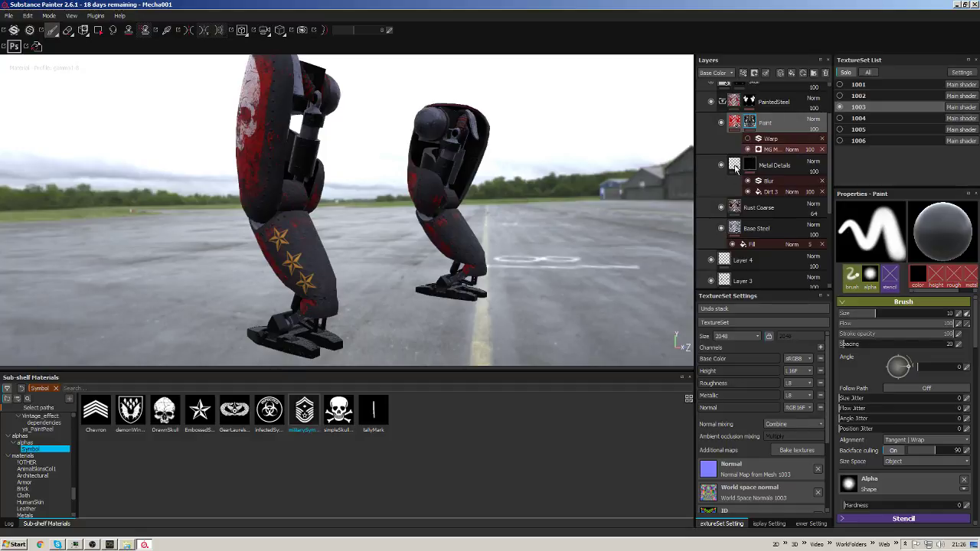
pyautogui.click(748, 149)
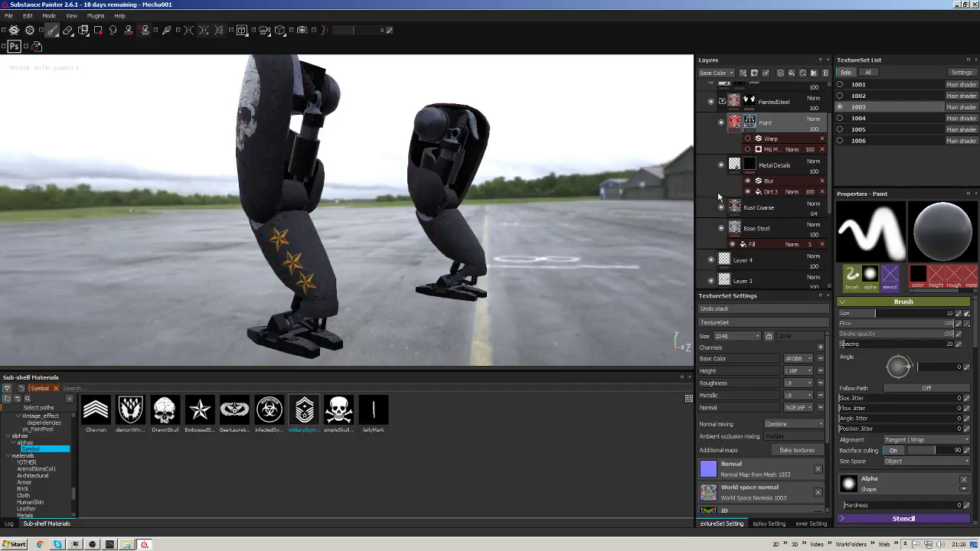
pyautogui.click(748, 149)
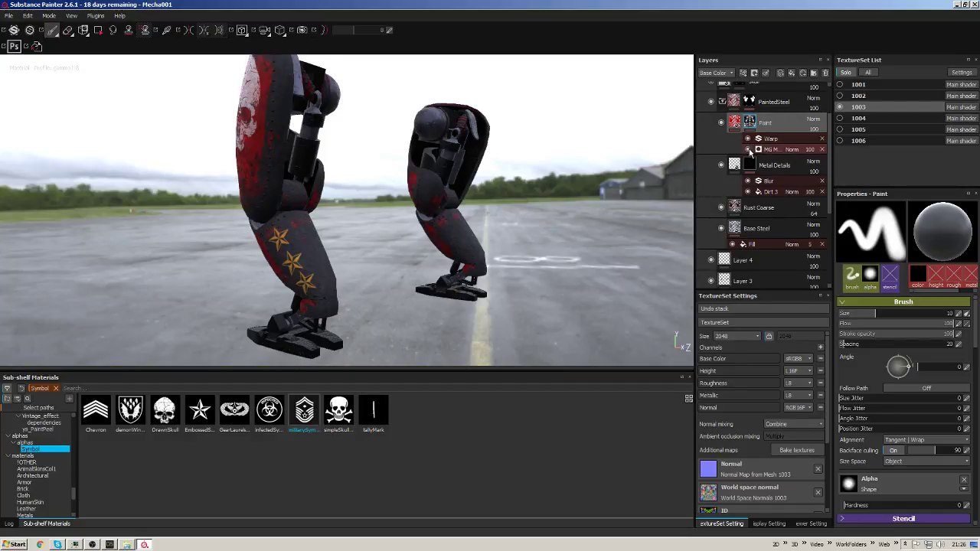
pyautogui.click(784, 140)
# Compare the Paint layer's MG Mask Editor with Global Invert off and on, leaving it on.
pyautogui.click(770, 149)
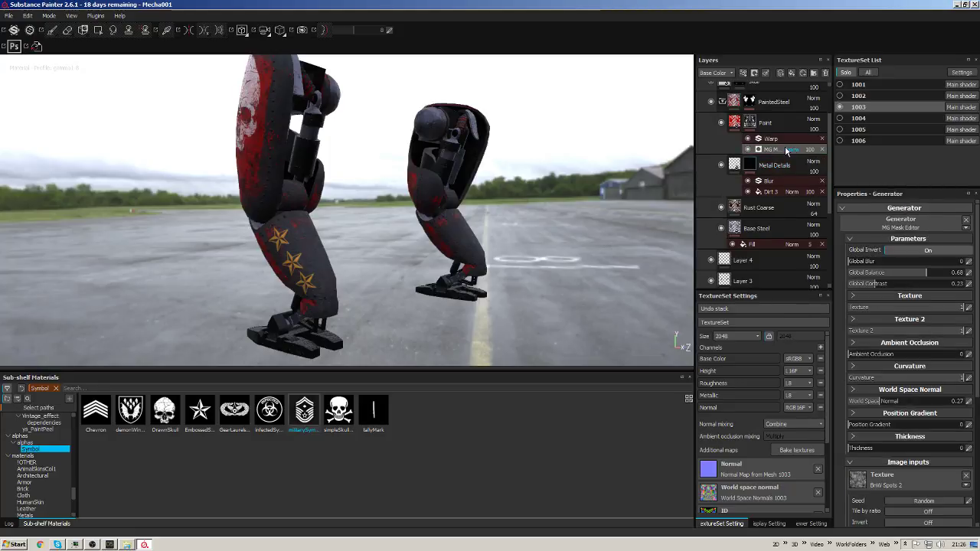
pyautogui.rightClick(779, 149)
pyautogui.press('Escape')
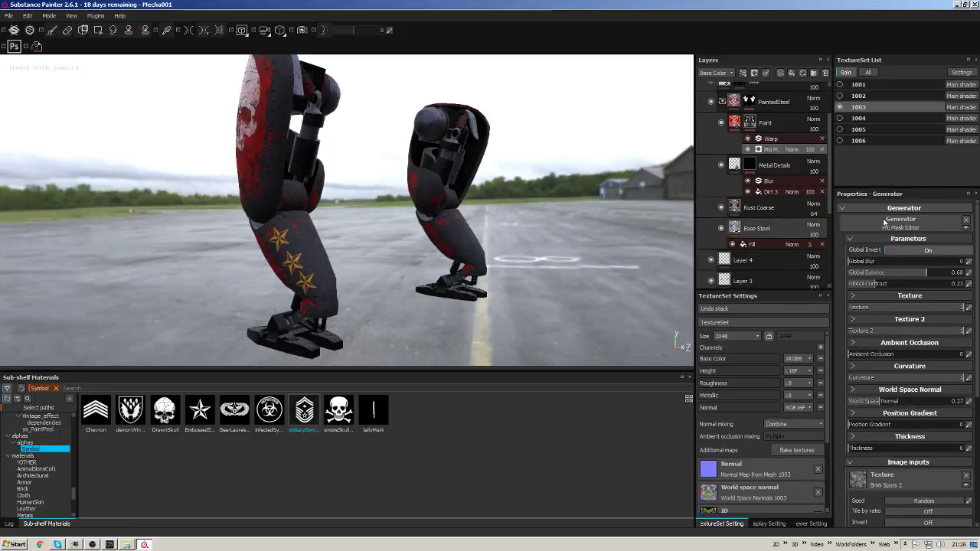
pyautogui.click(928, 251)
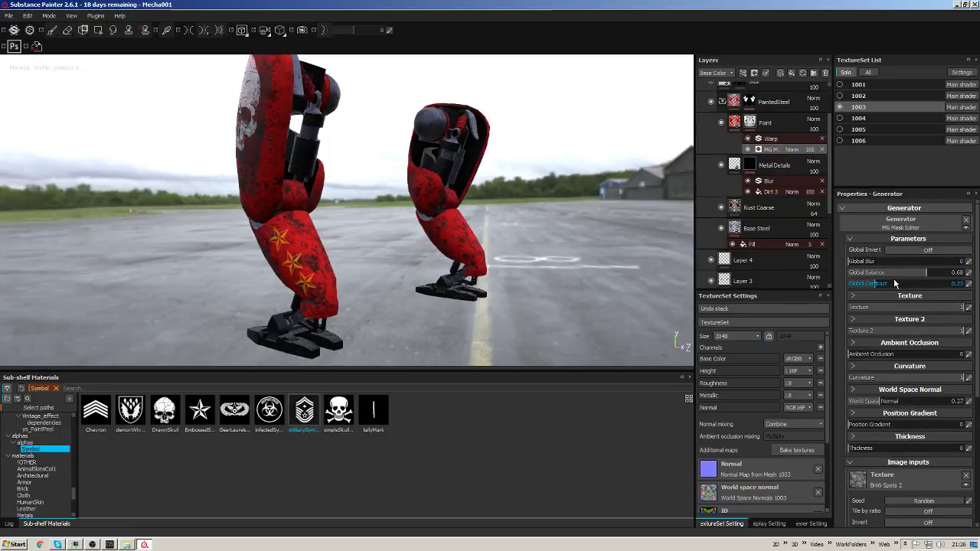
pyautogui.click(923, 253)
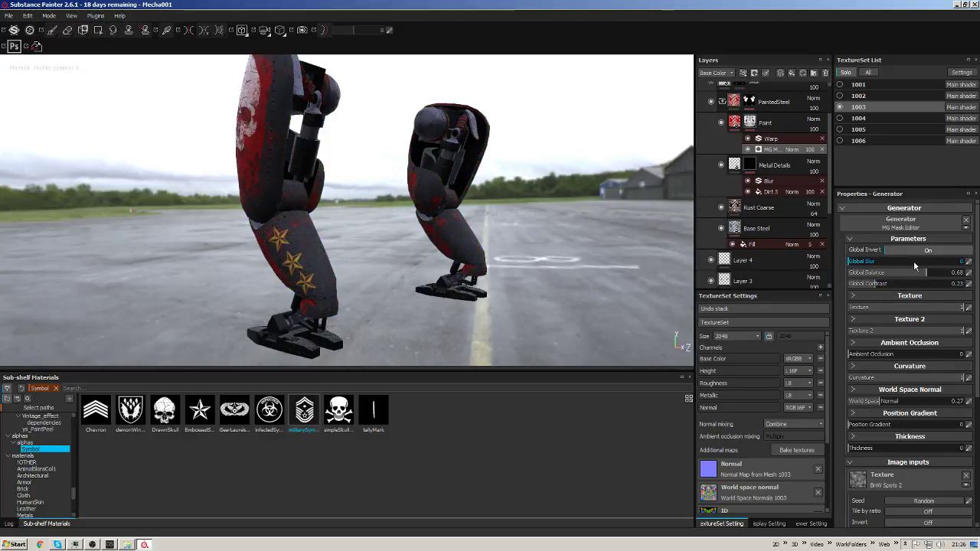
# Try a Global Balance and Global Contrast of 0.12 with World Space Normal at 0.19 in the Paint mask generator.
pyautogui.click(924, 274)
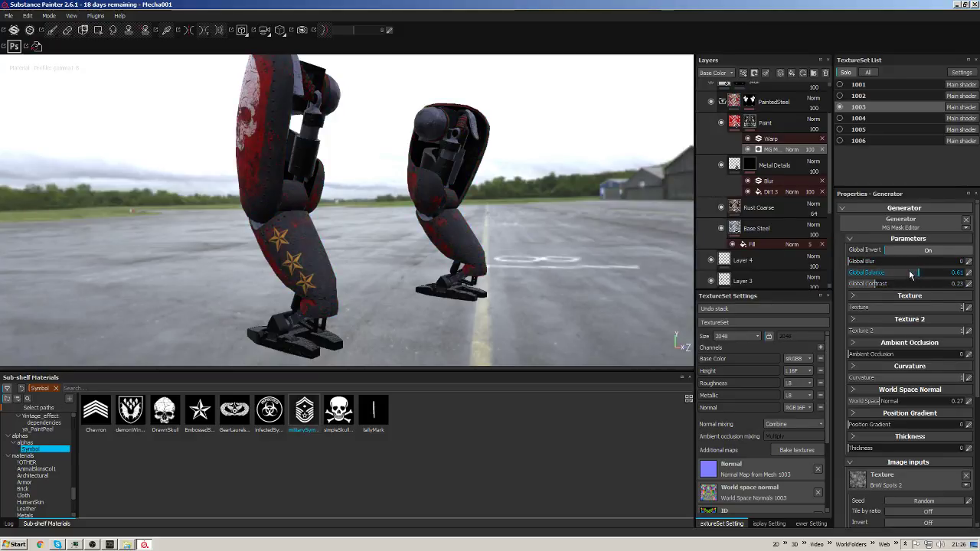
pyautogui.moveTo(890, 274); pyautogui.dragTo(879, 276)
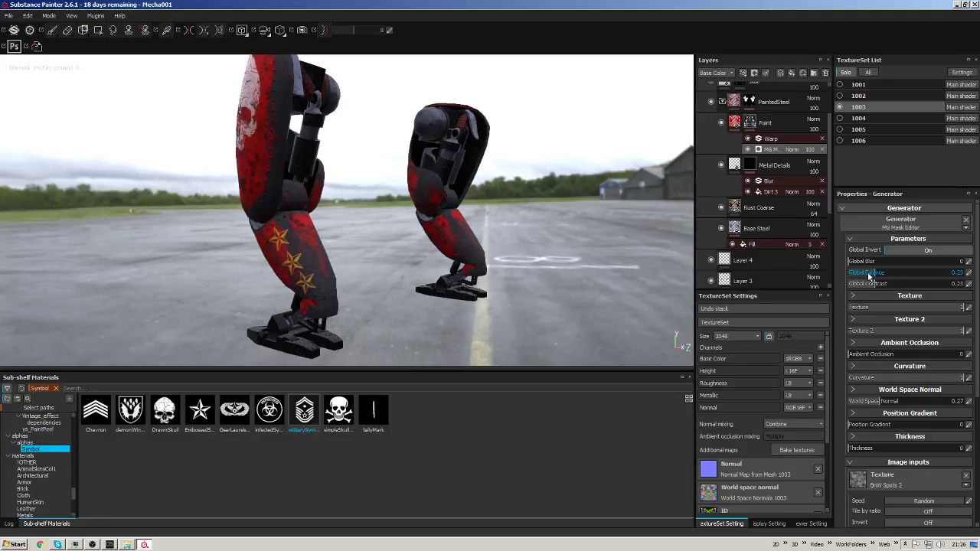
pyautogui.click(868, 283)
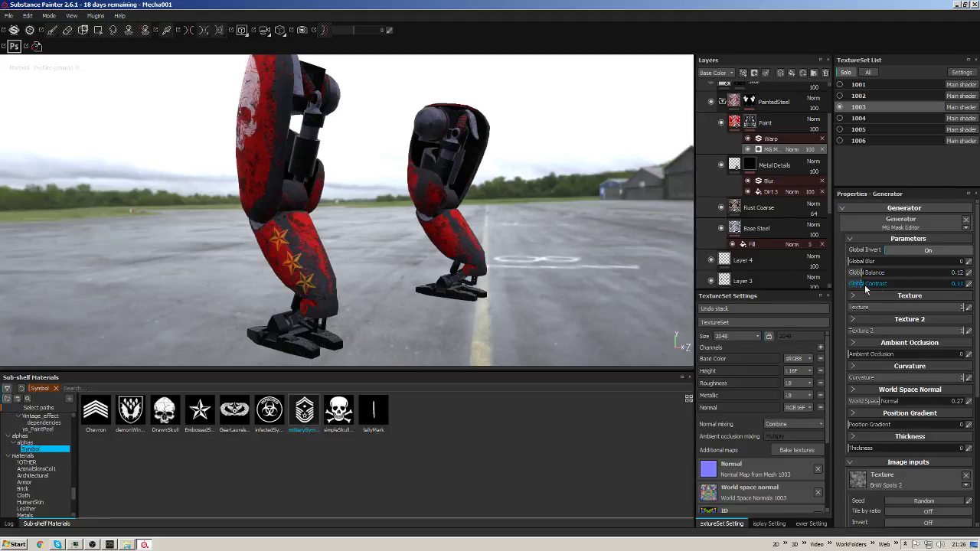
pyautogui.scroll(-3, 974, 294)
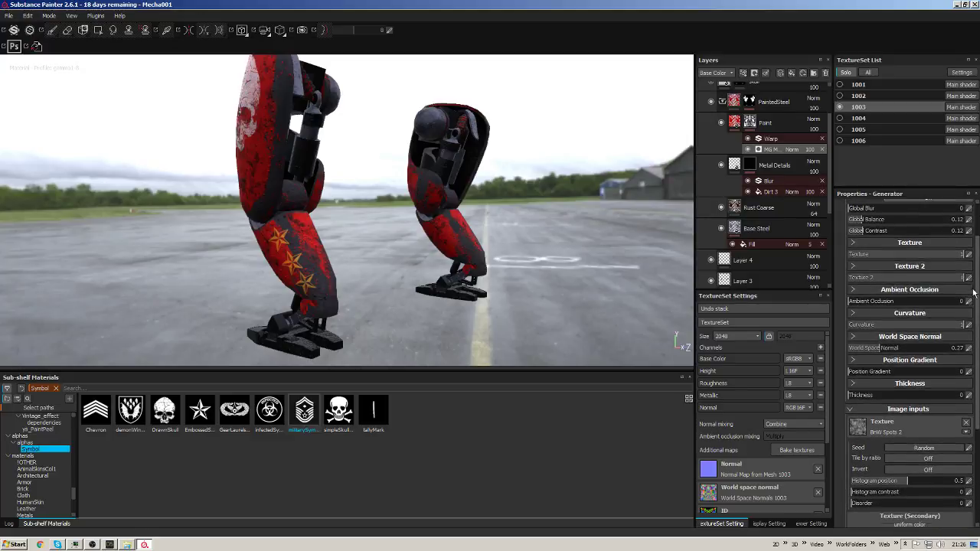
pyautogui.scroll(-1, 974, 293)
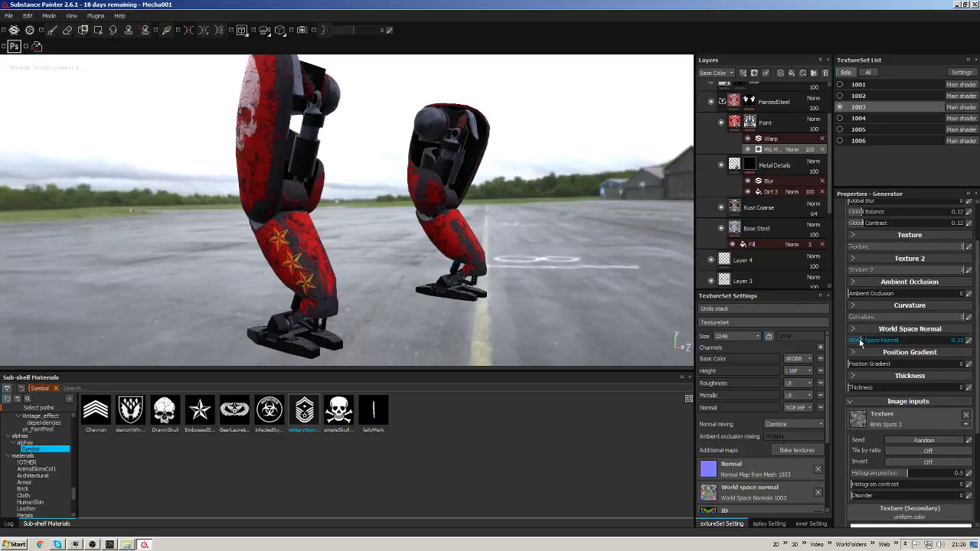
pyautogui.moveTo(860, 342)
pyautogui.mouseDown()
pyautogui.moveTo(871, 343)
pyautogui.moveTo(868, 366)
pyautogui.moveTo(850, 366)
pyautogui.moveTo(889, 390)
pyautogui.moveTo(911, 388)
pyautogui.moveTo(856, 389)
pyautogui.mouseUp()
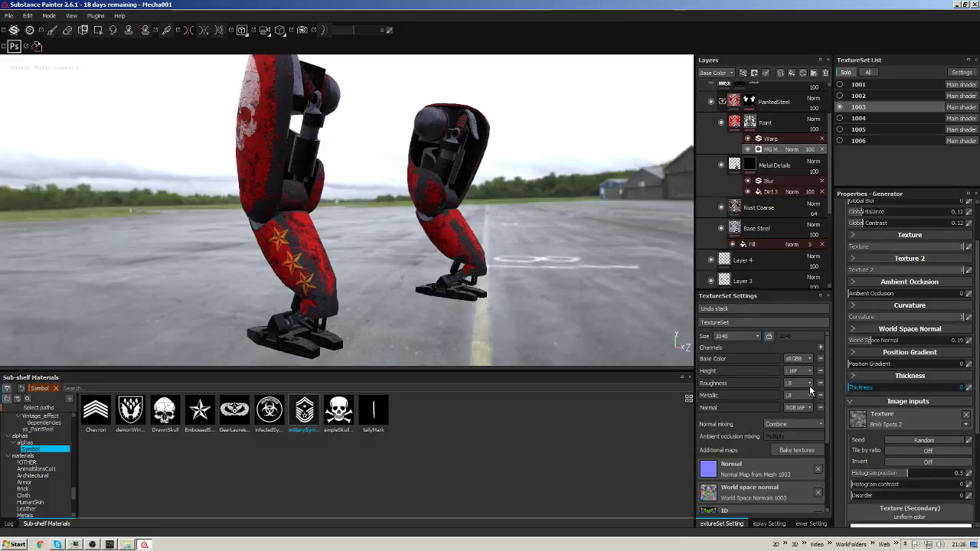
# Set the generator's BnW Spots 2 texture to histogram position 0.24, histogram contrast 0.22 and disorder 2.27.
pyautogui.scroll(-3, 974, 416)
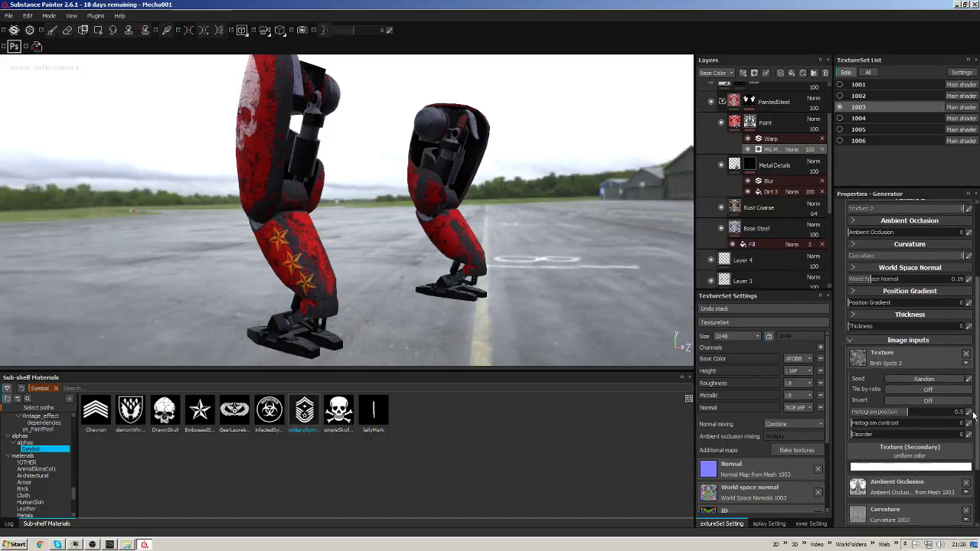
pyautogui.scroll(-1, 975, 416)
pyautogui.moveTo(902, 396); pyautogui.dragTo(978, 345)
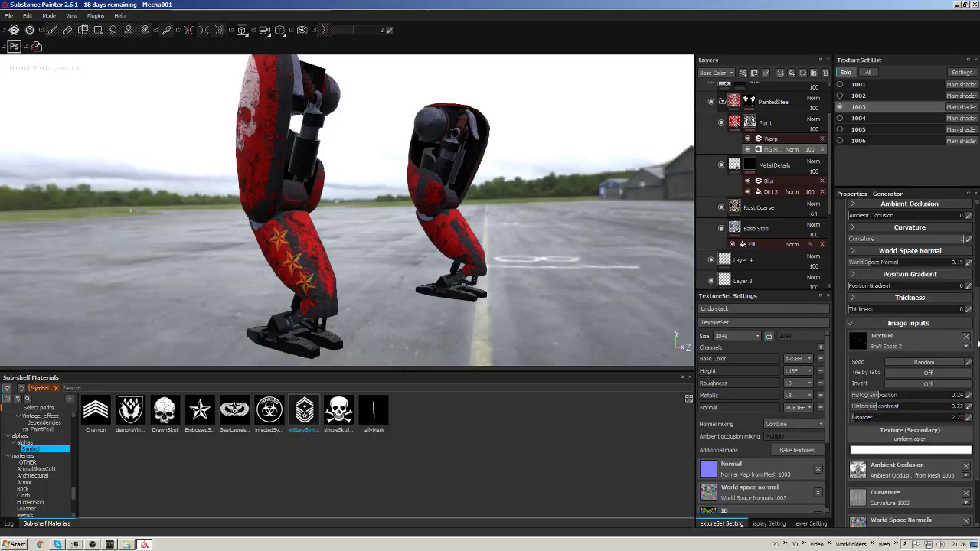
# Review the generator's image inputs and lower its World Space Normal influence to 0.04.
pyautogui.scroll(-3, 977, 345)
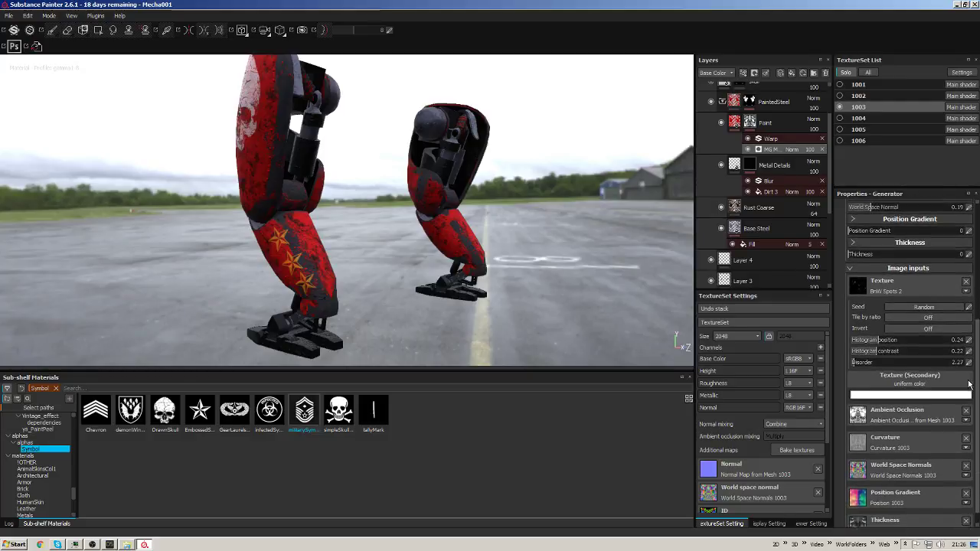
pyautogui.scroll(-1, 978, 376)
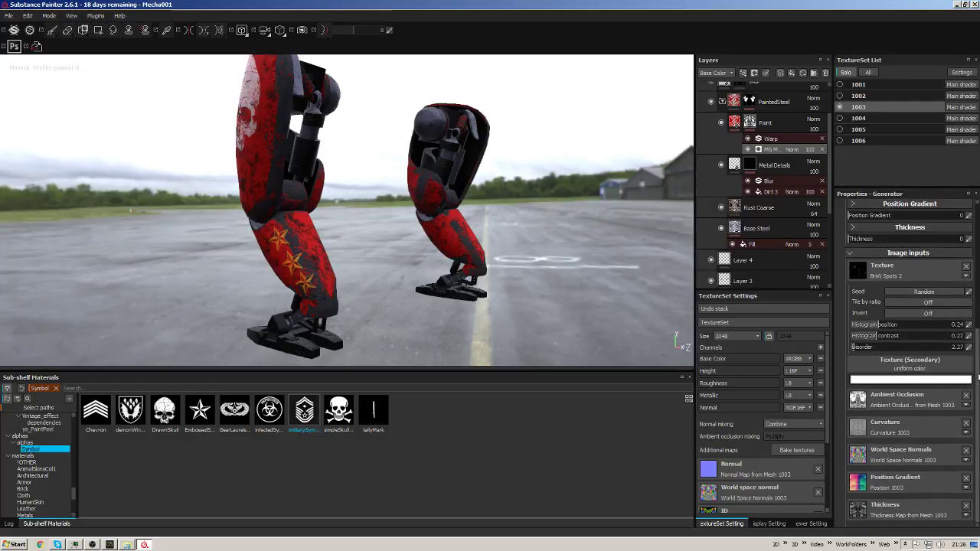
pyautogui.scroll(5, 977, 360)
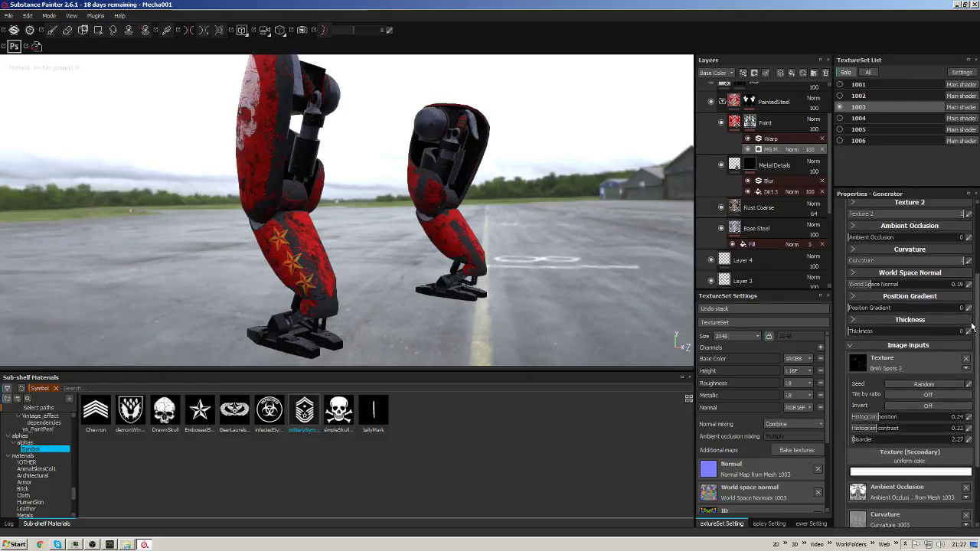
pyautogui.scroll(1, 974, 321)
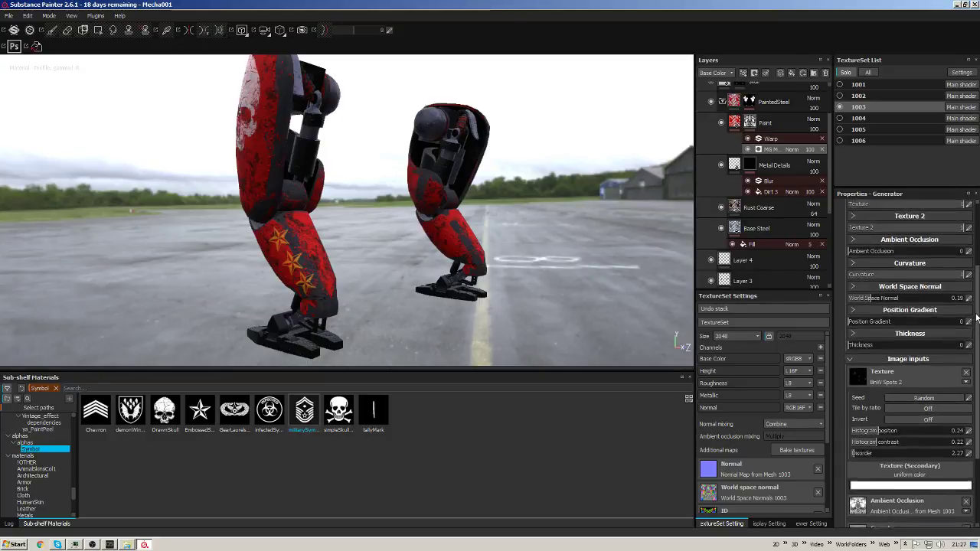
pyautogui.scroll(2, 977, 318)
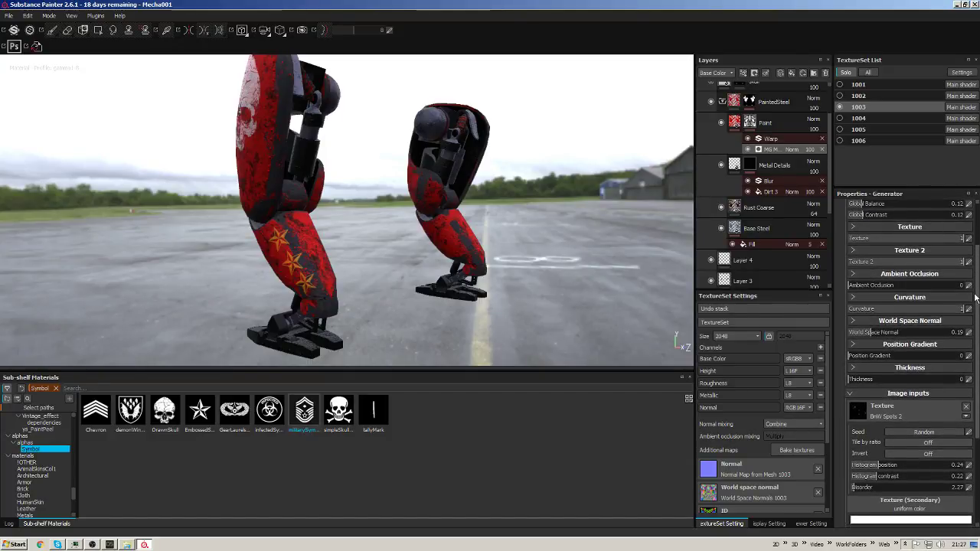
pyautogui.moveTo(974, 293); pyautogui.dragTo(975, 291)
pyautogui.moveTo(863, 344); pyautogui.dragTo(853, 347)
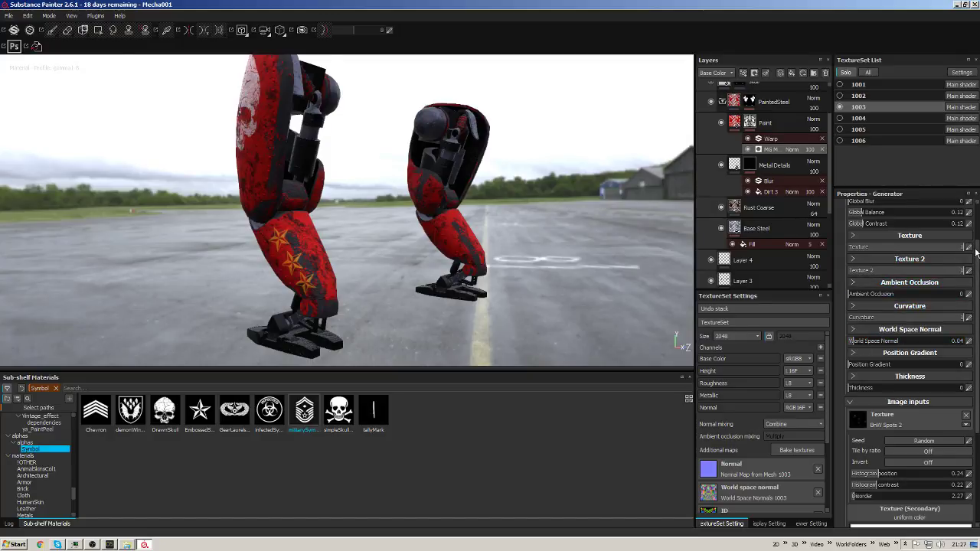
# Set the generator's Texture 2 to 0.48, Global Blur to 0.64, Global Balance to 0.48 and Global Contrast to 0.34.
pyautogui.moveTo(957, 274); pyautogui.dragTo(906, 270)
pyautogui.moveTo(908, 248); pyautogui.dragTo(978, 207)
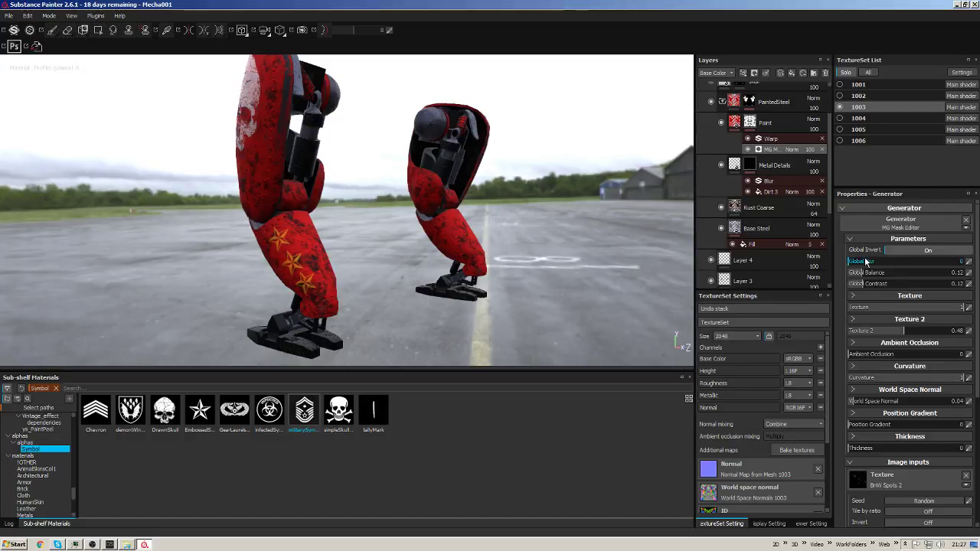
pyautogui.moveTo(852, 264); pyautogui.dragTo(885, 285)
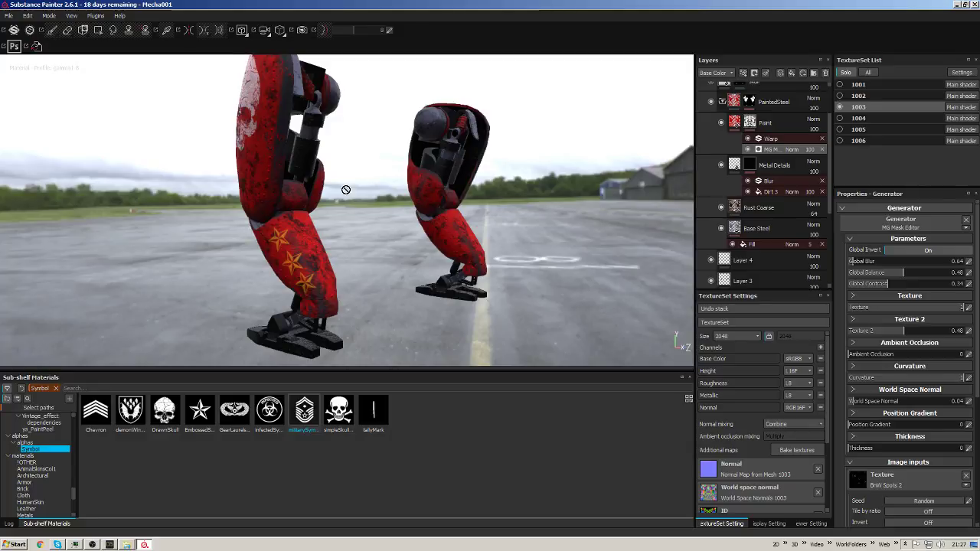
# Show all texture sets of the mech and darken the Paint layer's base color to a deep red matching the body.
pyautogui.keyDown('alt'); pyautogui.moveTo(346, 189); pyautogui.dragTo(285, 210); pyautogui.keyUp('alt')
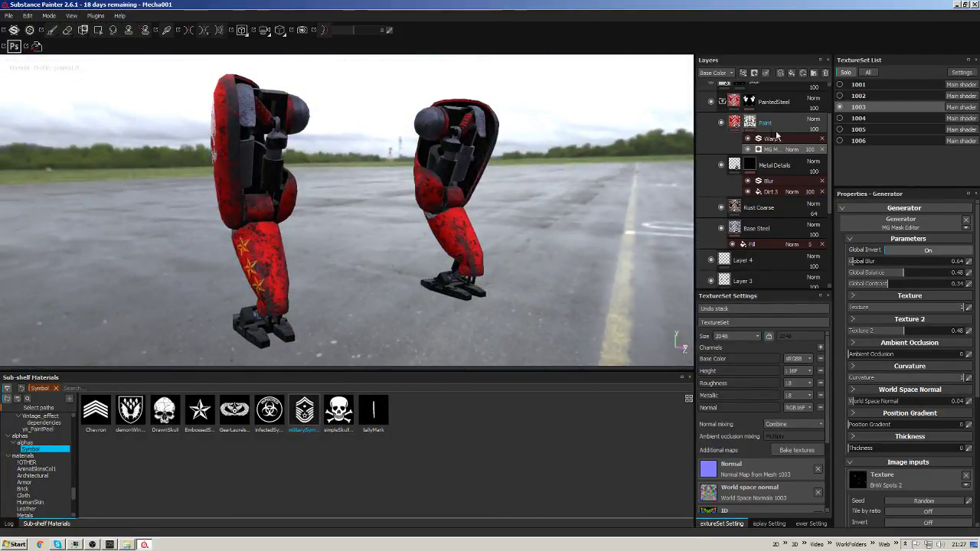
pyautogui.scroll(3, 796, 108)
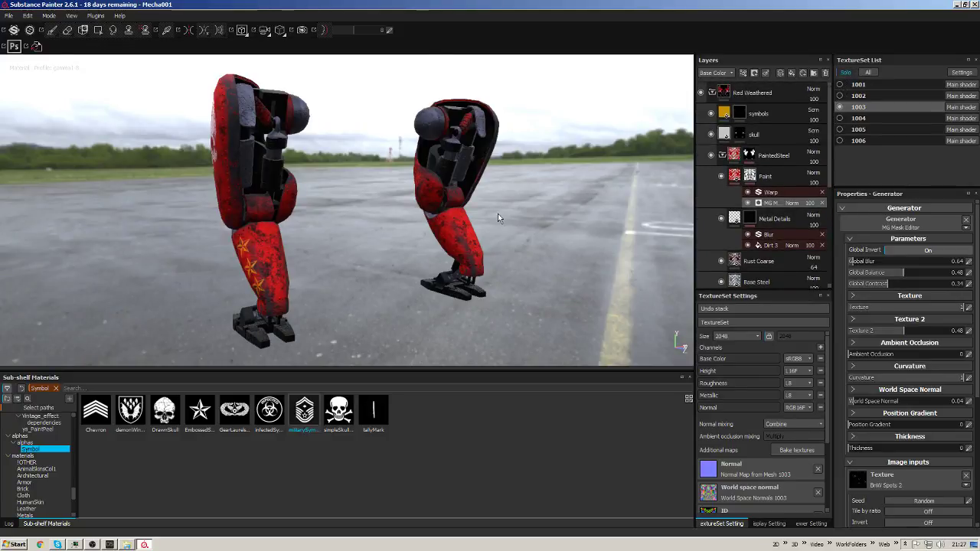
pyautogui.keyDown('alt'); pyautogui.moveTo(525, 179); pyautogui.dragTo(573, 163); pyautogui.keyUp('alt')
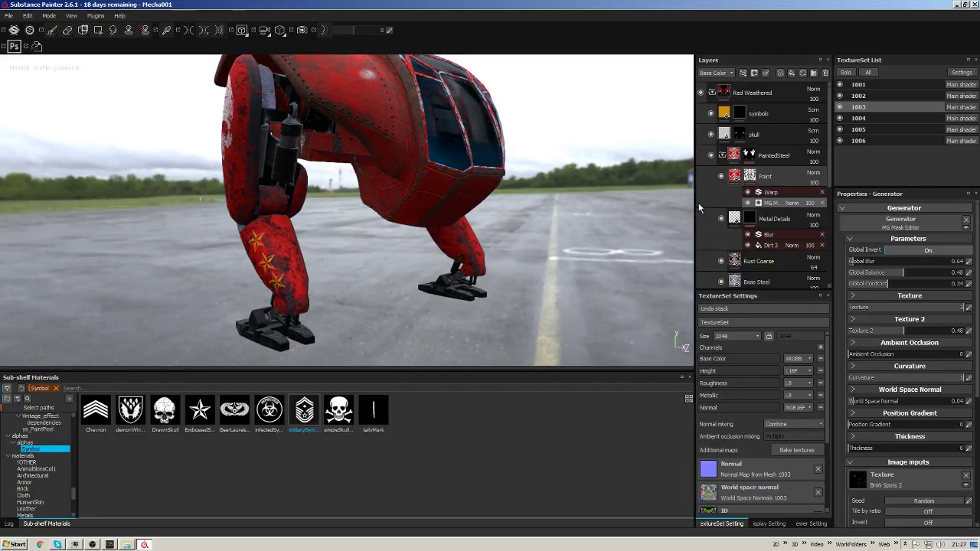
pyautogui.click(734, 175)
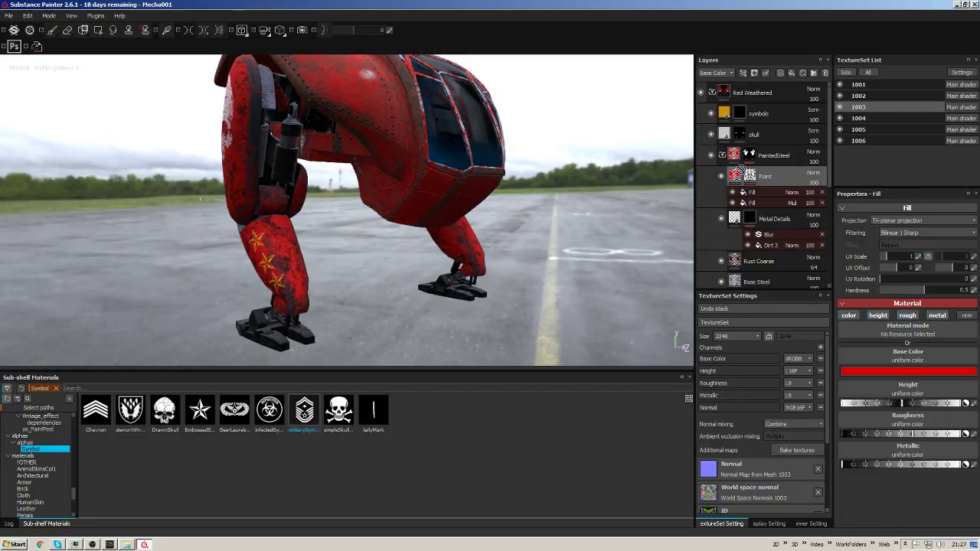
pyautogui.click(876, 371)
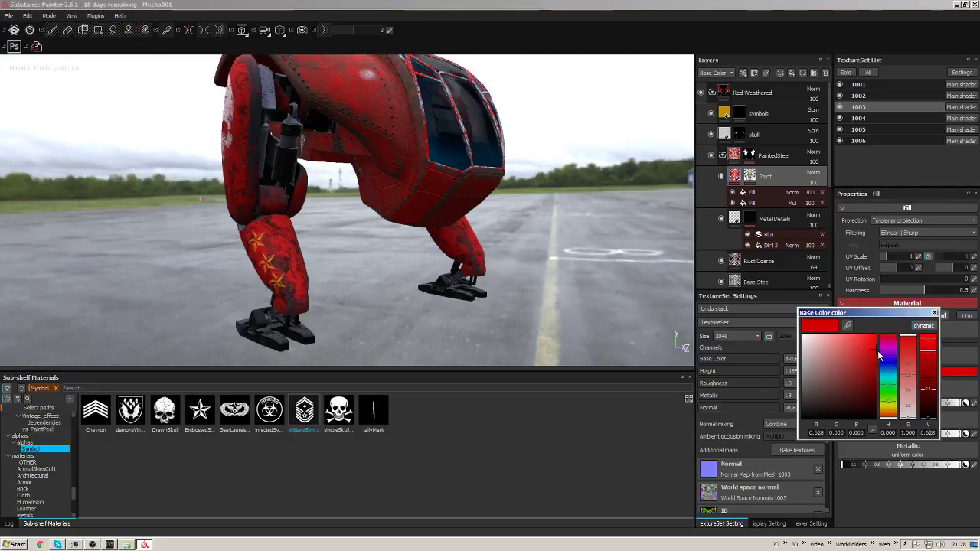
pyautogui.moveTo(879, 355); pyautogui.dragTo(881, 374)
pyautogui.click(934, 313)
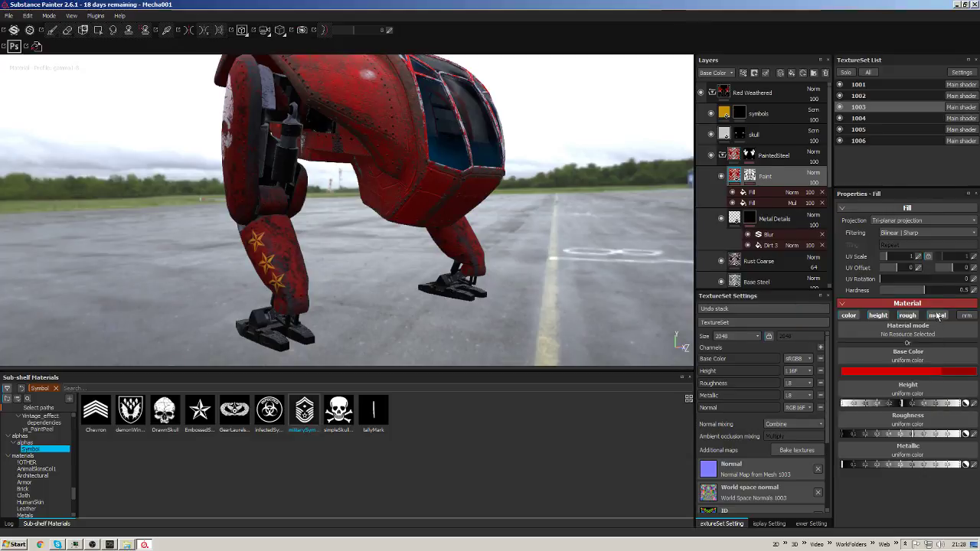
pyautogui.keyDown('alt'); pyautogui.moveTo(545, 168); pyautogui.dragTo(479, 201); pyautogui.keyUp('alt')
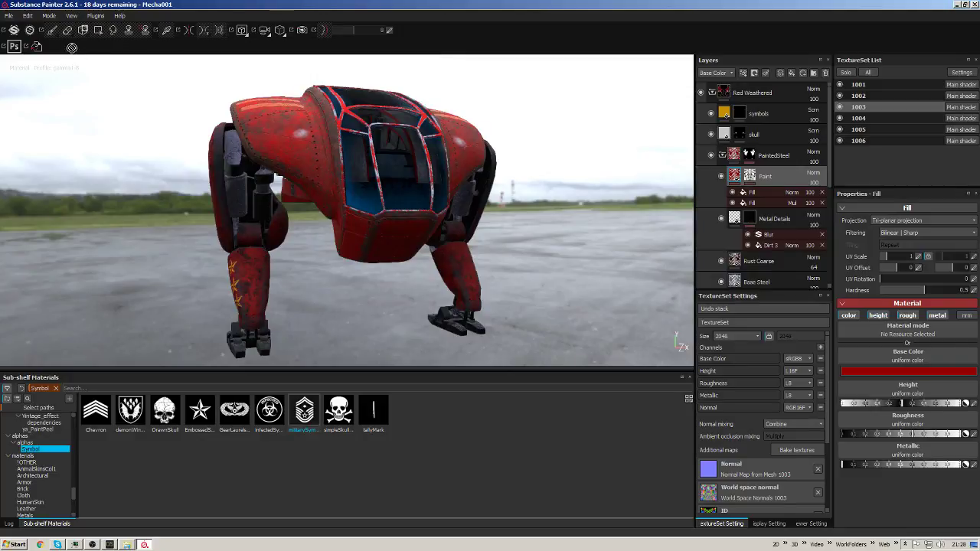
pyautogui.click(27, 16)
pyautogui.click(40, 57)
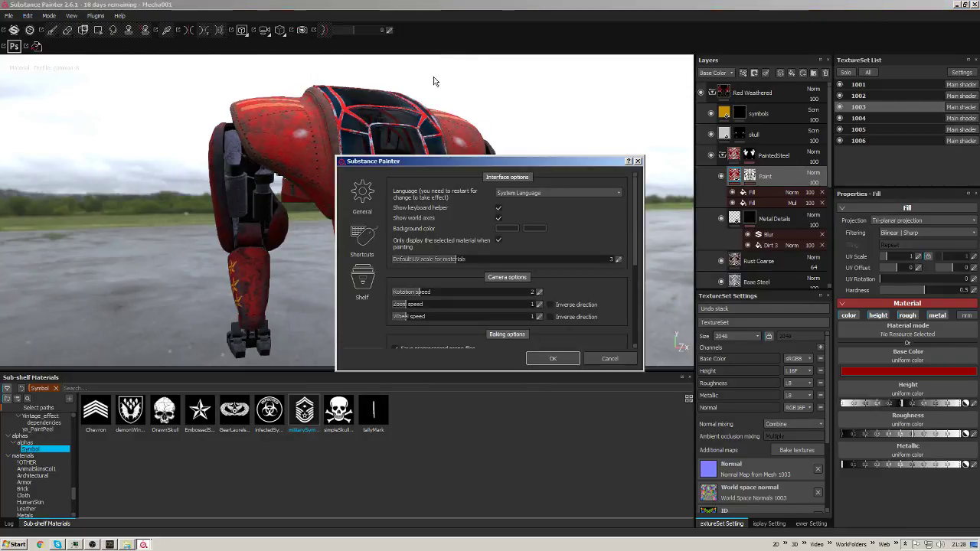
pyautogui.click(639, 163)
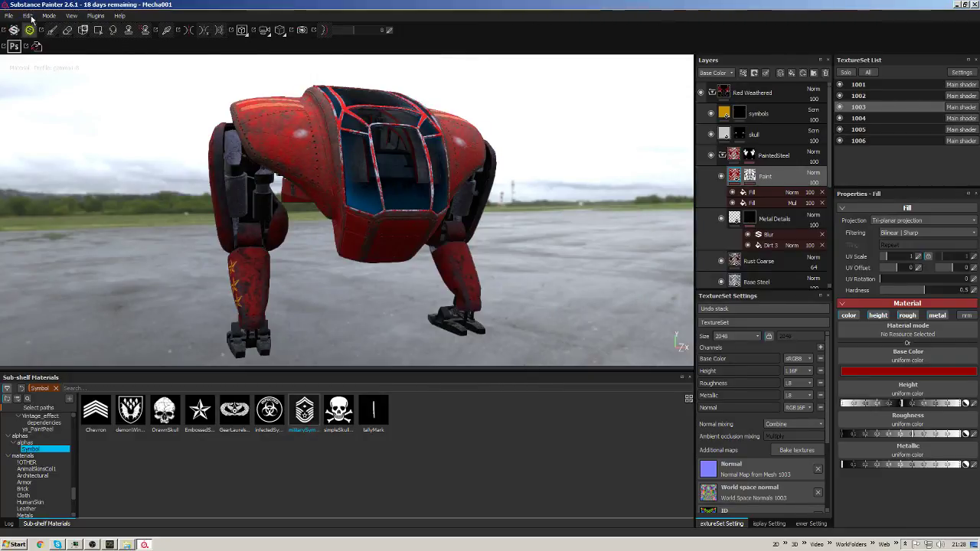
# Change the project's normal map format to OpenGL in the project configuration.
pyautogui.click(28, 16)
pyautogui.click(31, 51)
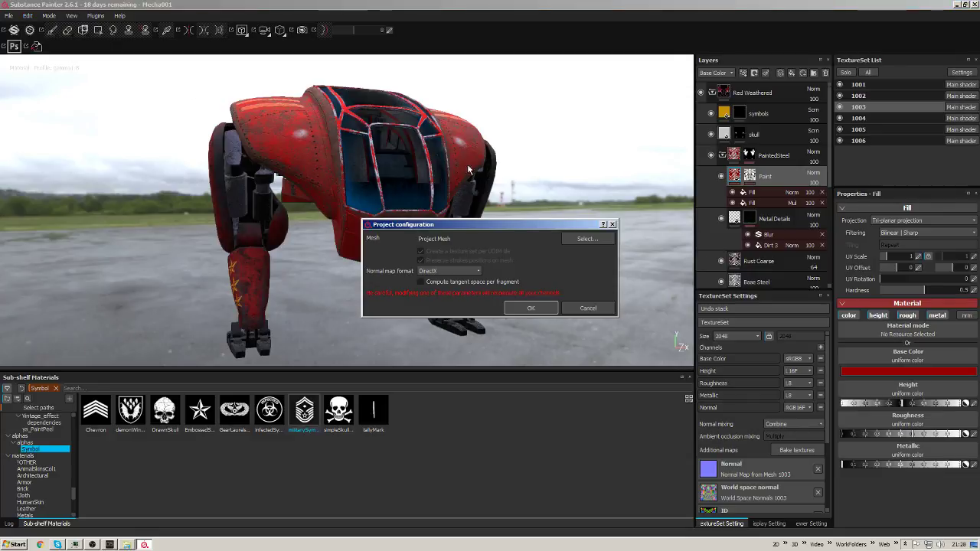
pyautogui.click(462, 272)
pyautogui.click(455, 287)
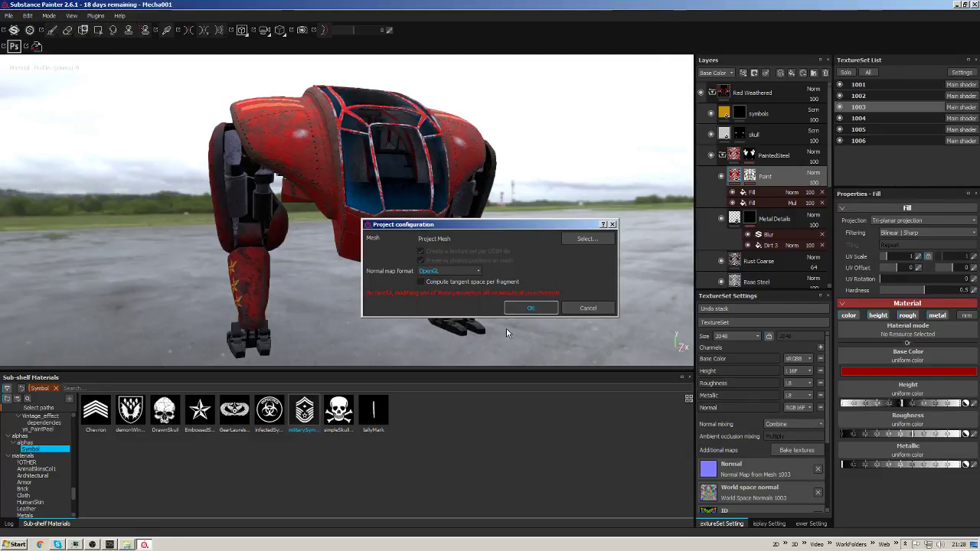
pyautogui.press('Return')
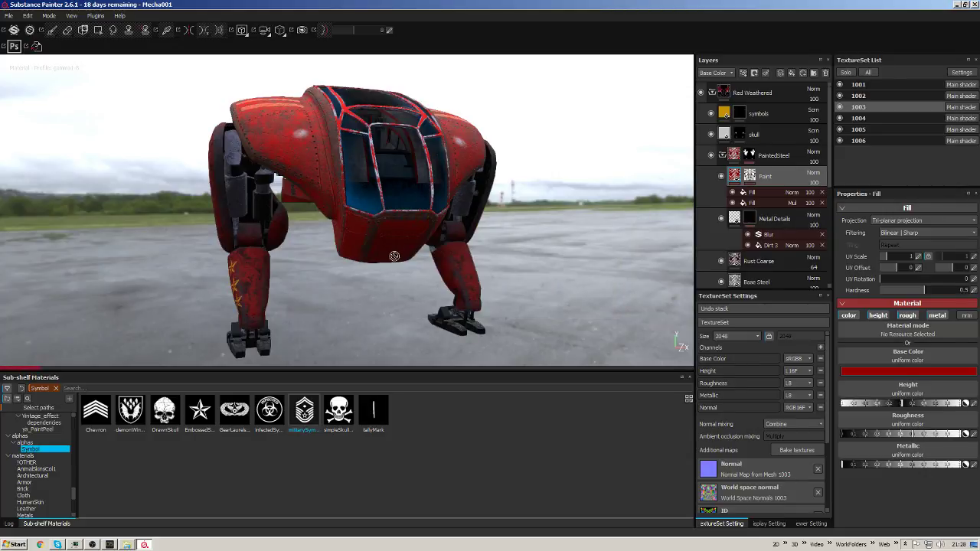
# Reopen the project configuration to check the normal map format and leave it without changes.
pyautogui.click(30, 15)
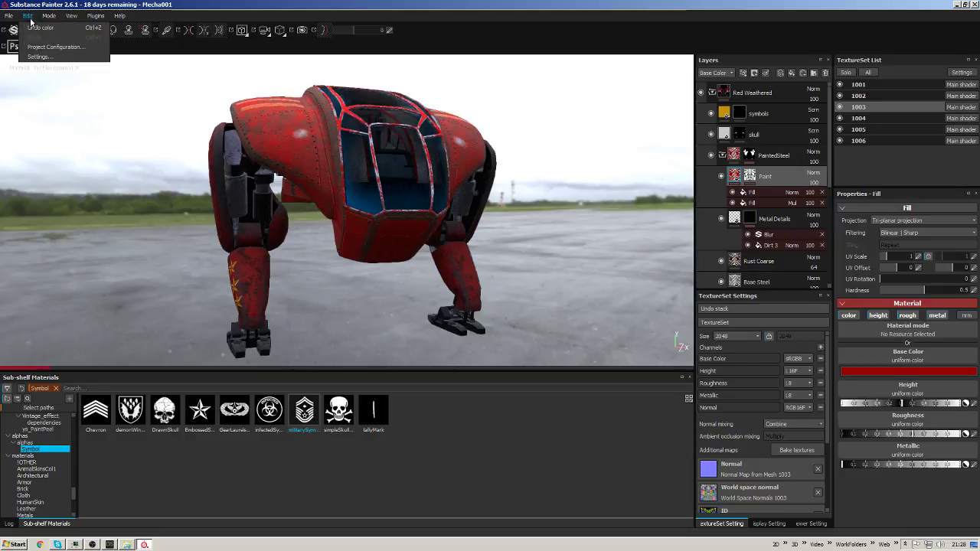
pyautogui.click(68, 58)
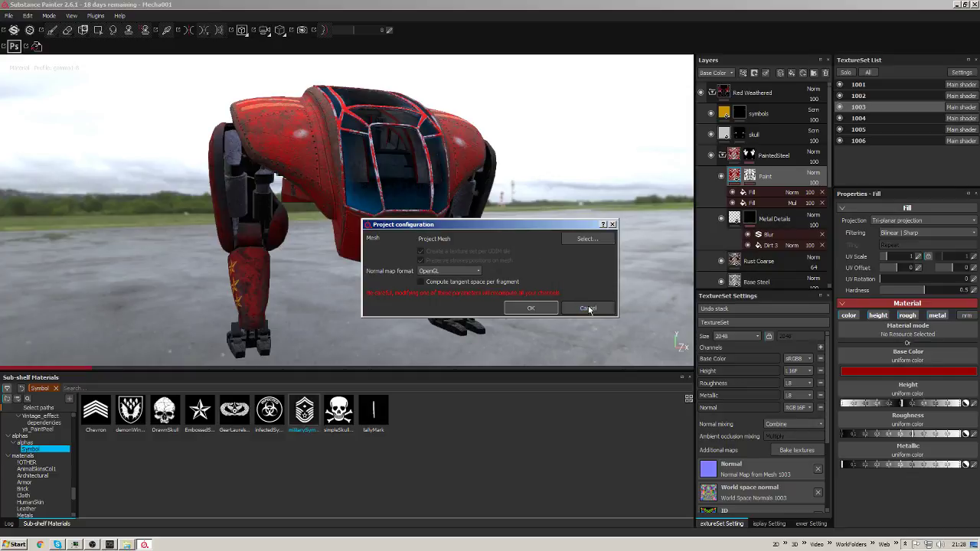
pyautogui.click(589, 309)
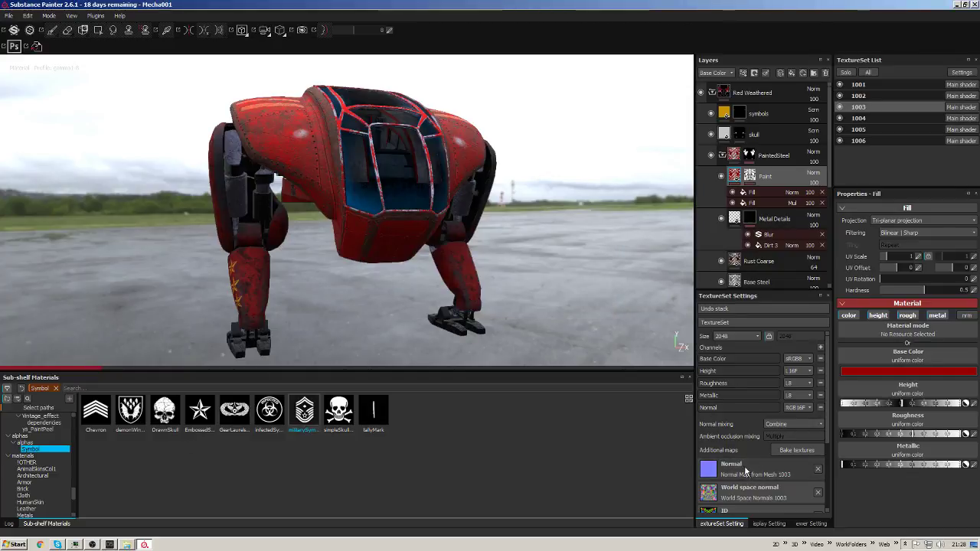
# Show the project's own resources in the shelf.
pyautogui.click(703, 475)
pyautogui.click(506, 466)
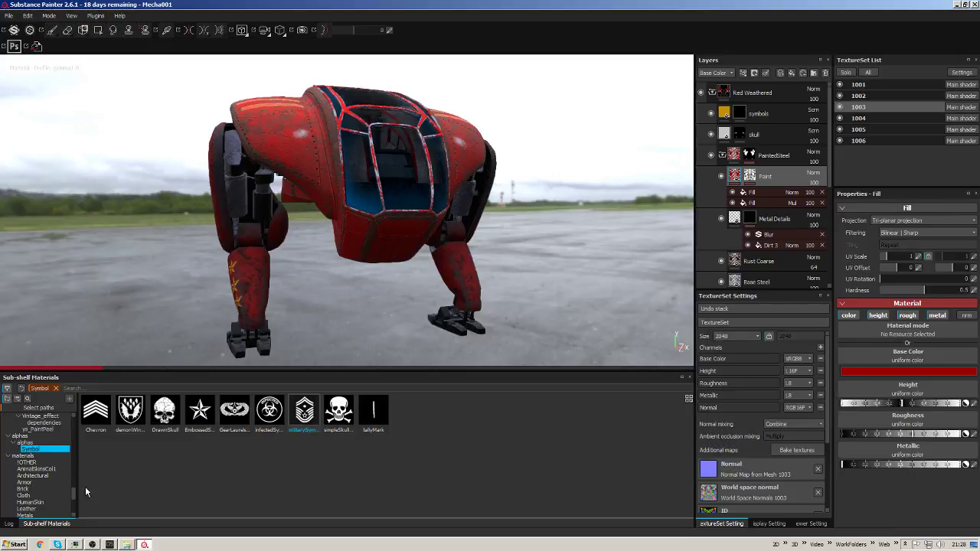
pyautogui.scroll(-5, 38, 482)
pyautogui.click(21, 511)
pyautogui.click(21, 512)
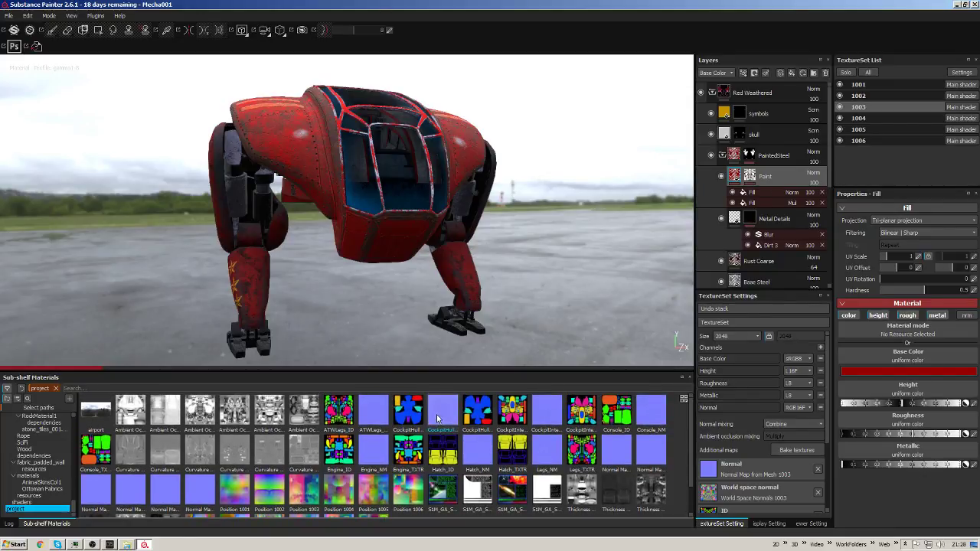
# Check the resource details and available options of the CockpitHull_NM texture in the project resources.
pyautogui.click(127, 545)
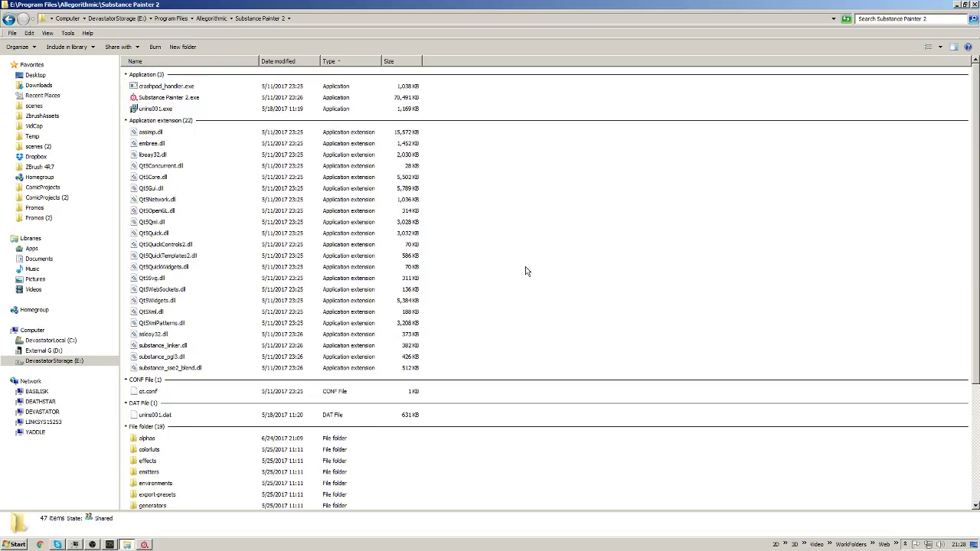
pyautogui.click(974, 5)
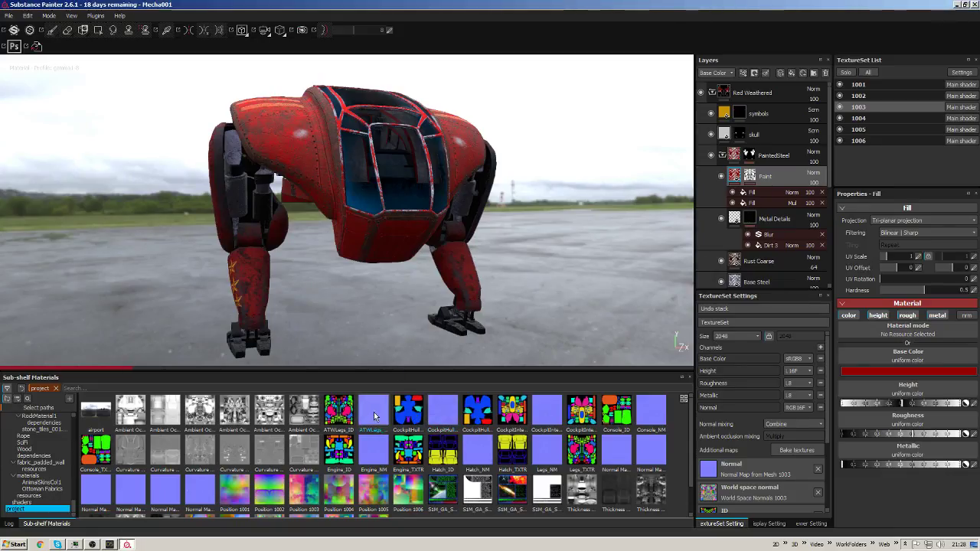
pyautogui.rightClick(449, 414)
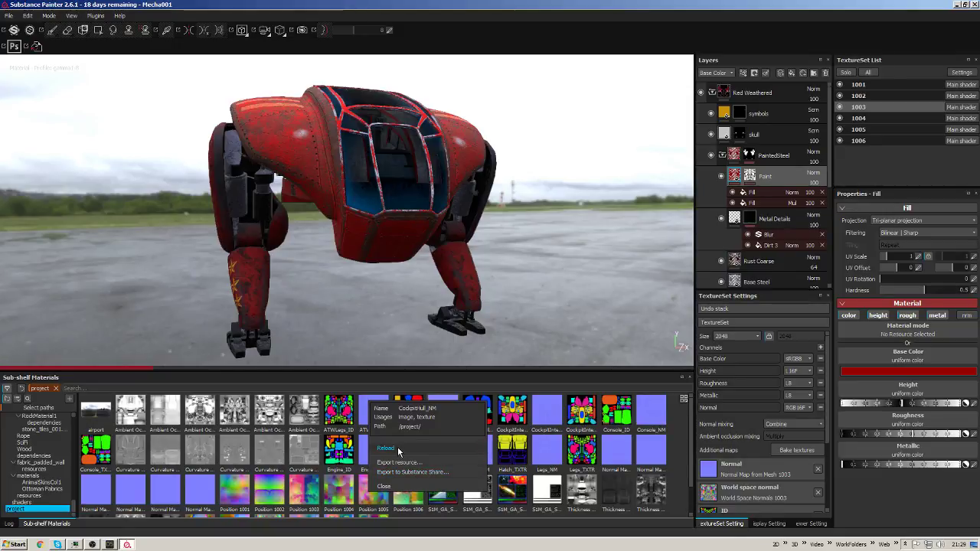
pyautogui.click(448, 409)
pyautogui.rightClick(449, 409)
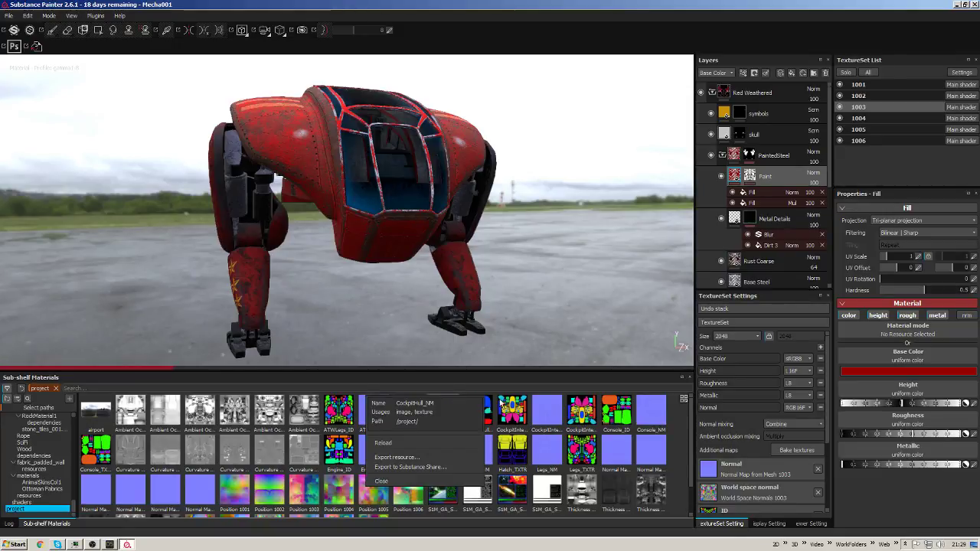
pyautogui.click(491, 377)
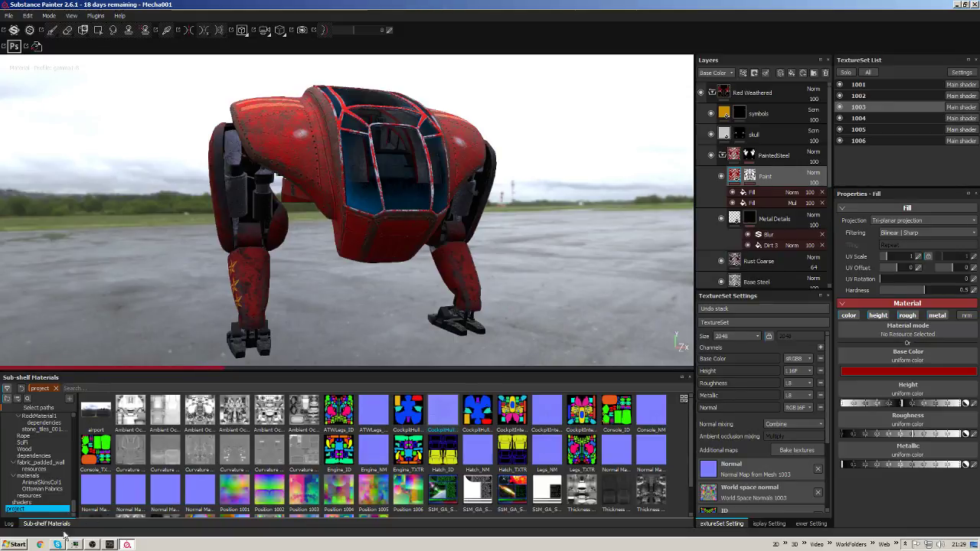
# Switch to DAZ Studio and browse to the Dark Void ATW item's folder on disk from the content library.
pyautogui.click(109, 545)
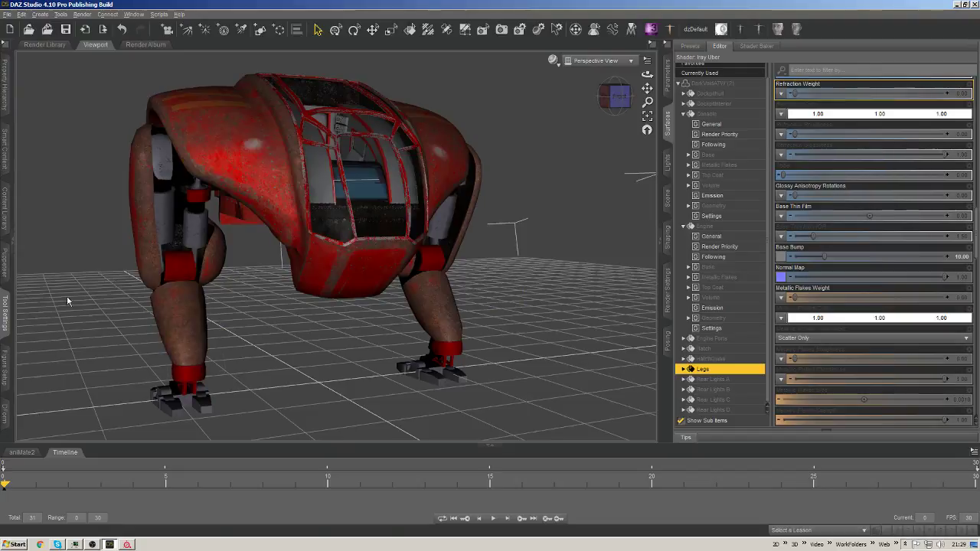
pyautogui.click(5, 206)
pyautogui.click(200, 182)
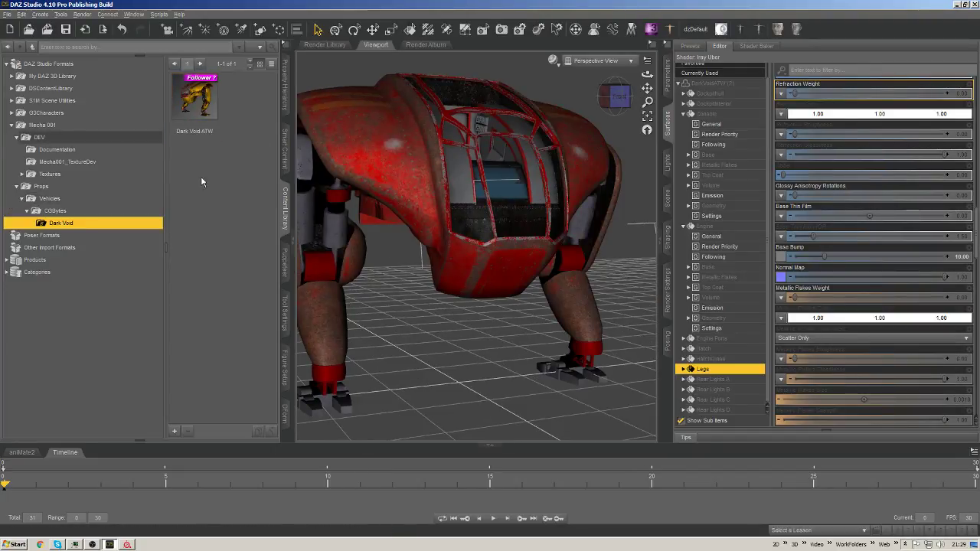
pyautogui.rightClick(205, 162)
pyautogui.click(193, 157)
pyautogui.rightClick(242, 154)
pyautogui.click(278, 159)
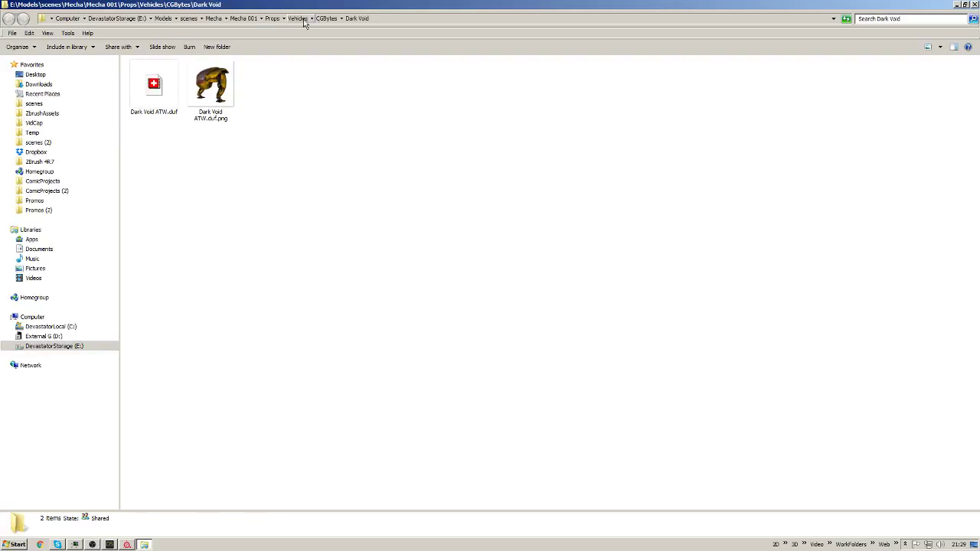
# Open the Mecha001_TextureDev folder under Mecha 001\DEV and group its files by size.
pyautogui.click(243, 18)
pyautogui.click(161, 97)
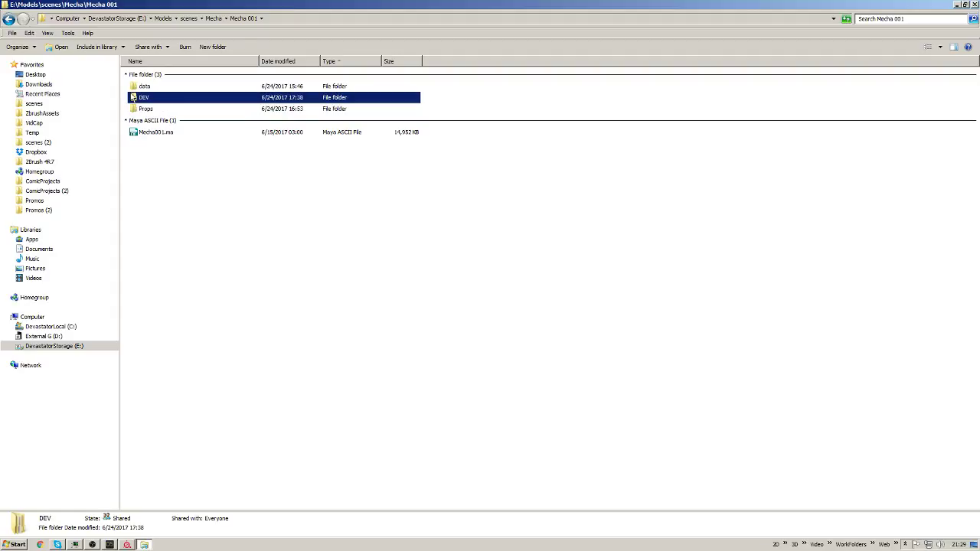
pyautogui.doubleClick(136, 100)
pyautogui.doubleClick(188, 121)
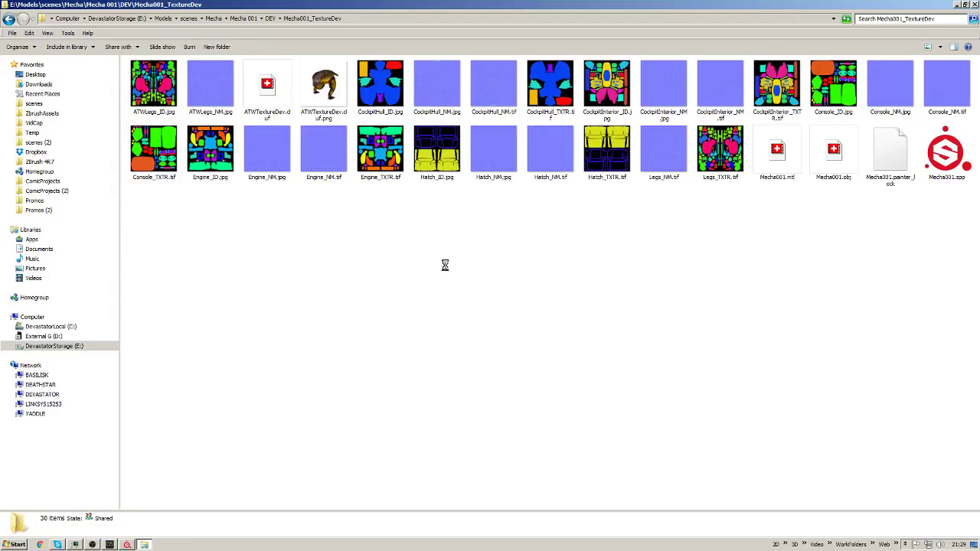
pyautogui.rightClick(357, 258)
pyautogui.moveTo(387, 282)
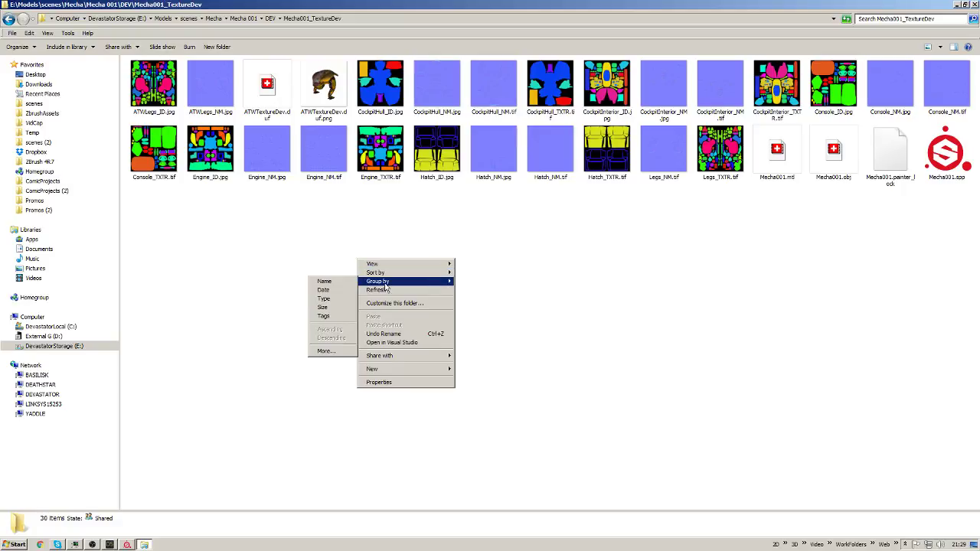
pyautogui.click(323, 307)
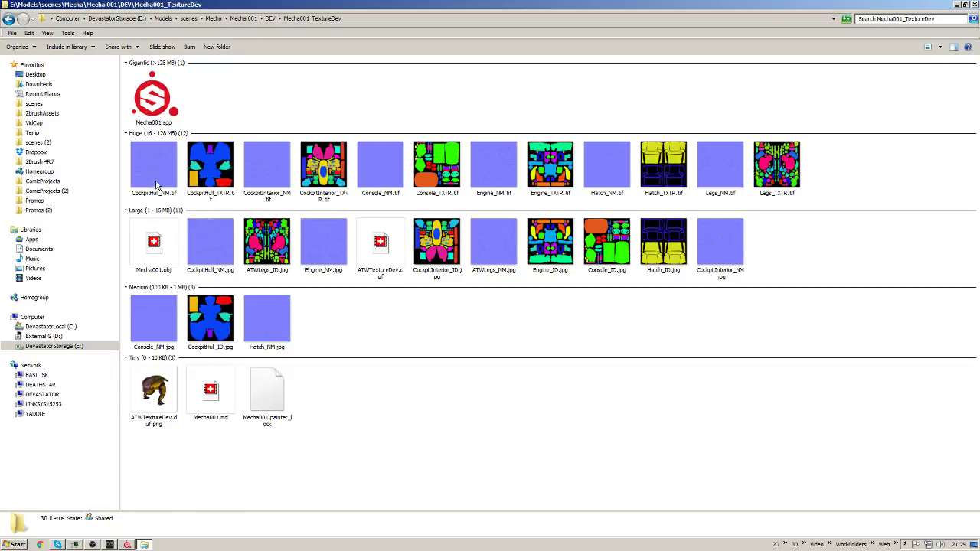
# Open CockpitHull_NM.tif in Photoshop.
pyautogui.click(160, 156)
pyautogui.rightClick(161, 157)
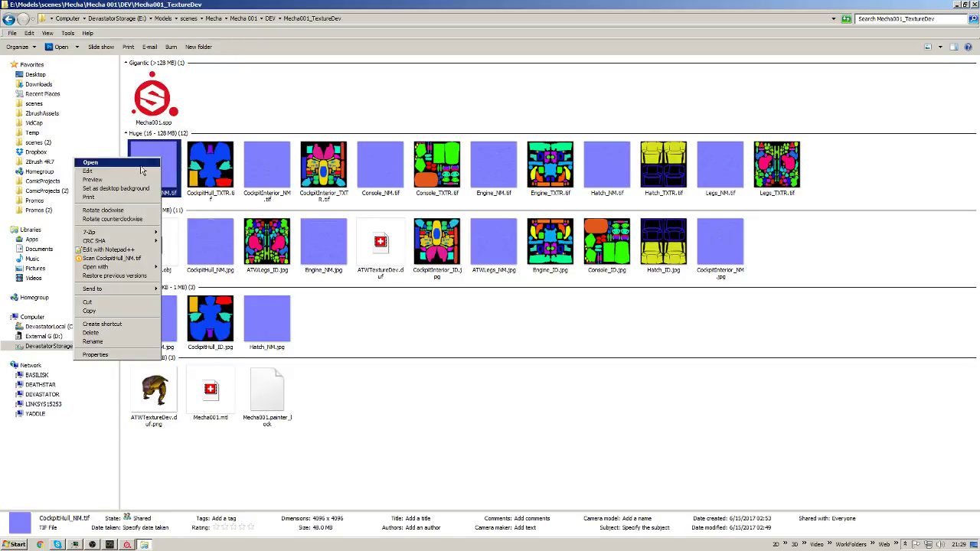
pyautogui.moveTo(148, 268)
pyautogui.click(206, 278)
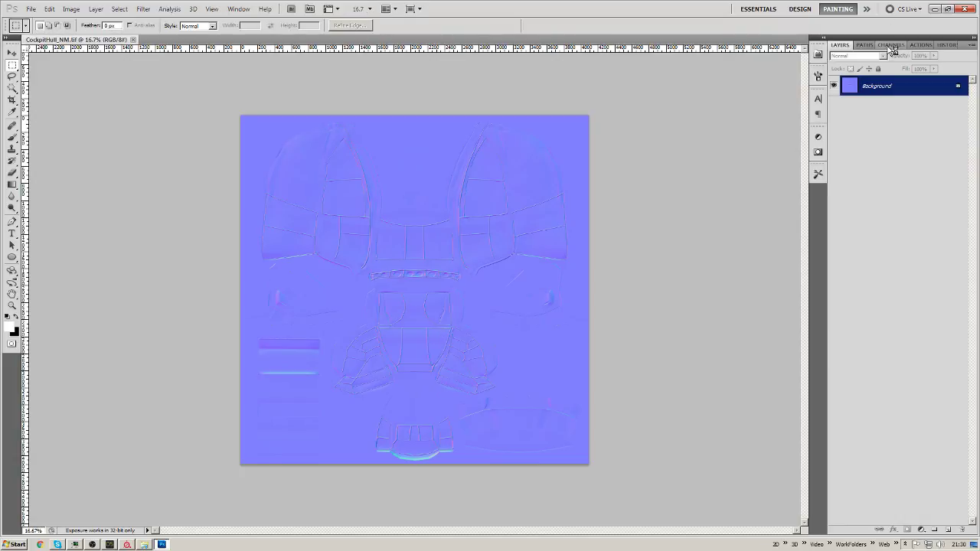
# Invert the normal map's green channel, restore the RGB view, then save and close the image.
pyautogui.click(890, 45)
pyautogui.click(881, 103)
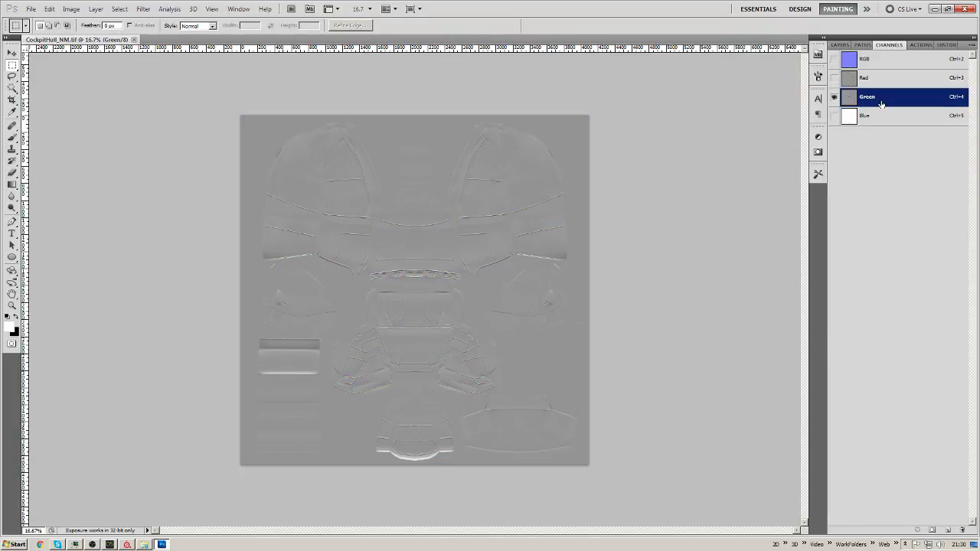
pyautogui.hotkey('ctrl', 'i')
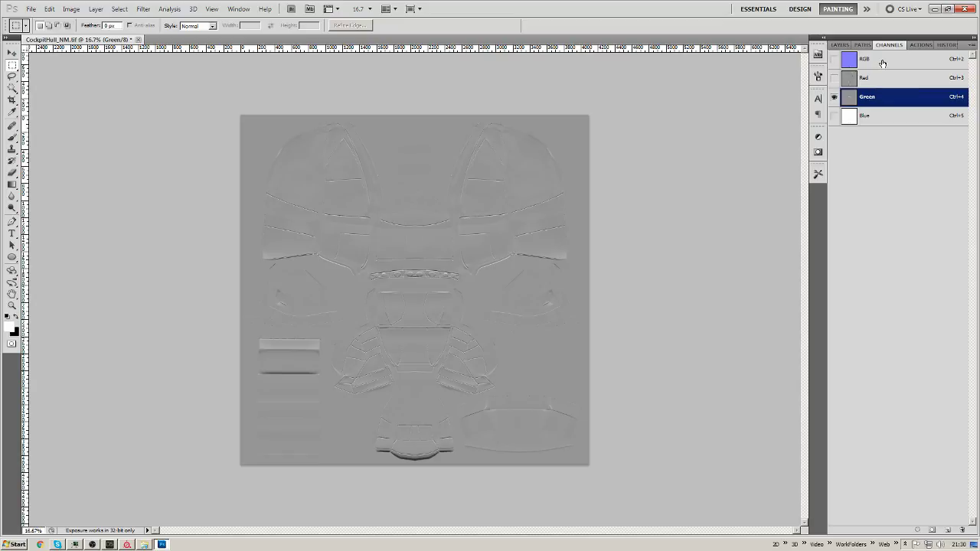
pyautogui.click(882, 63)
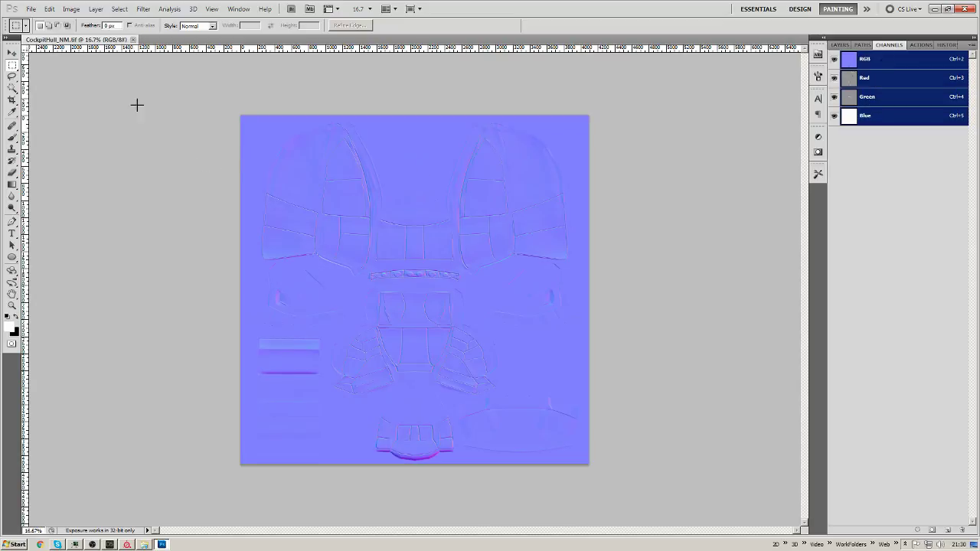
pyautogui.click(132, 40)
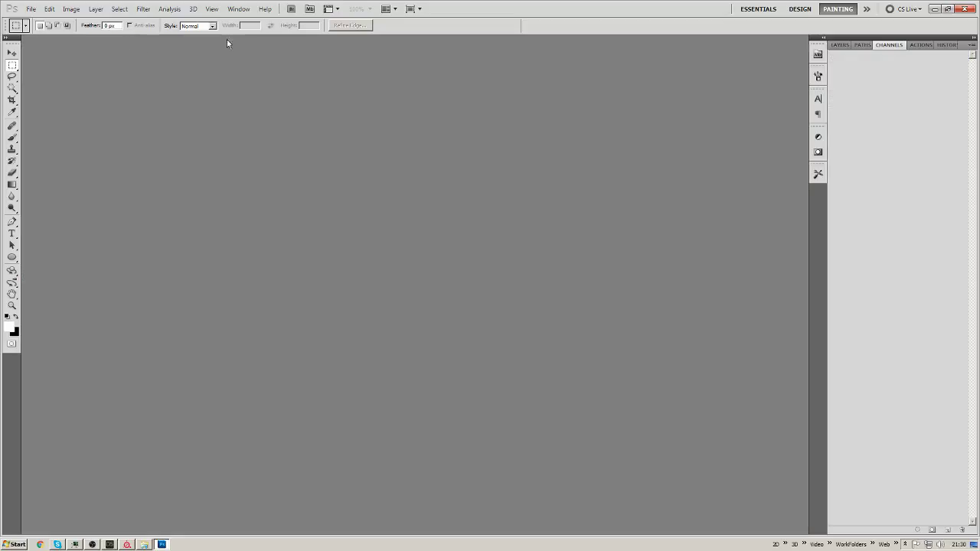
# Close Photoshop, return to Substance Painter and reload the CockpitHull_NM texture in the project resources.
pyautogui.click(963, 10)
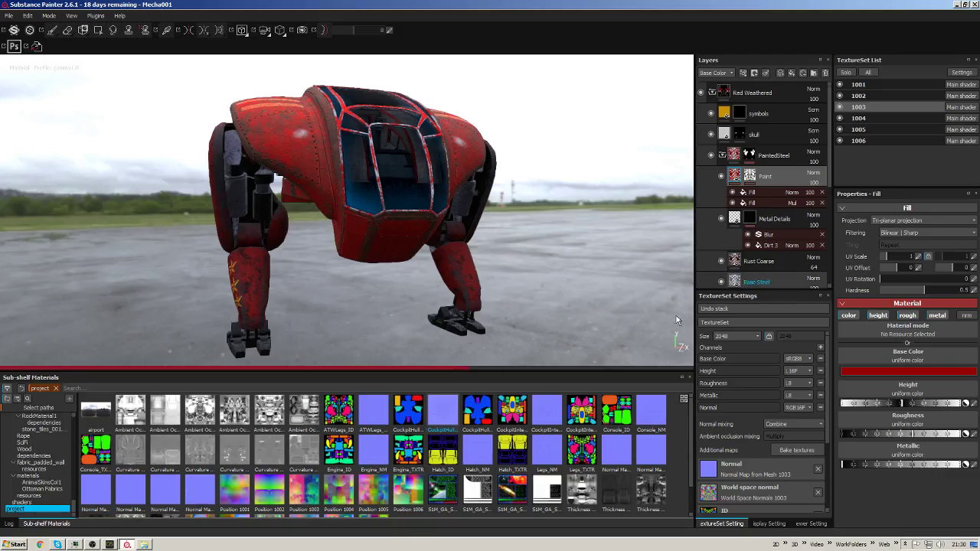
pyautogui.rightClick(445, 415)
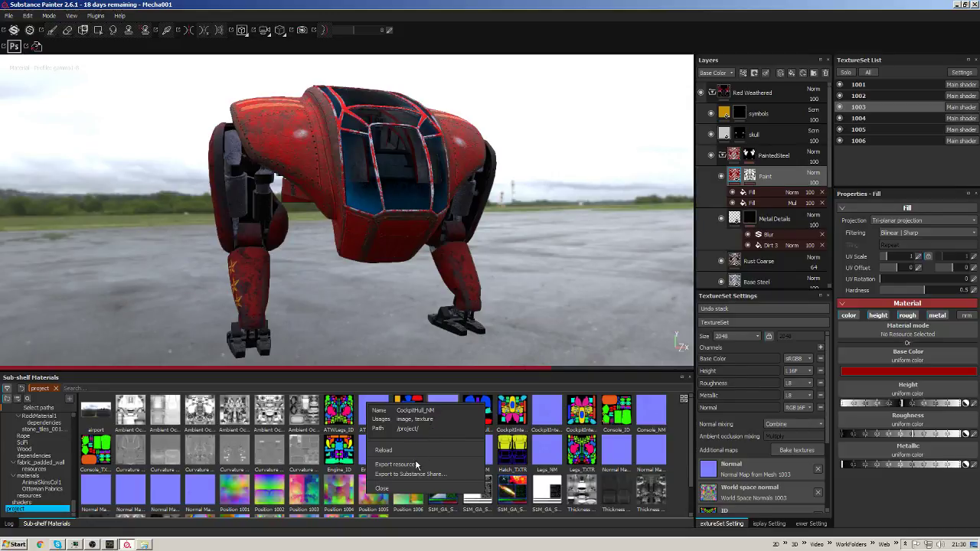
pyautogui.click(385, 451)
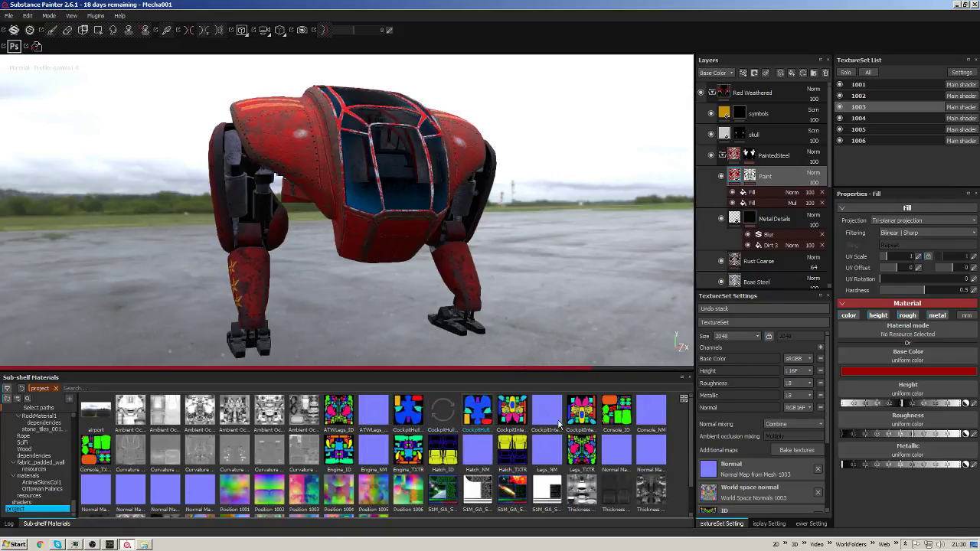
# Set the project's normal map format to DirectX in the project configuration.
pyautogui.click(27, 16)
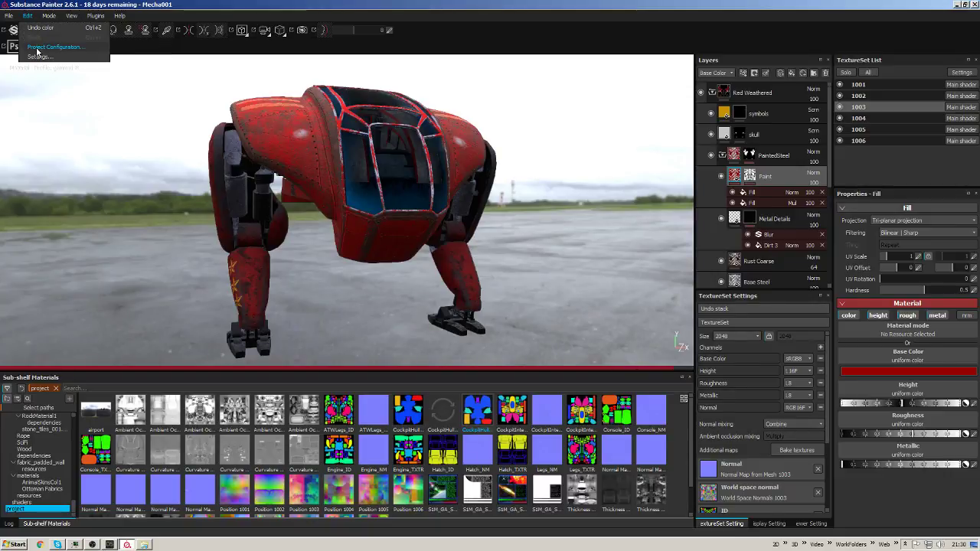
pyautogui.click(38, 47)
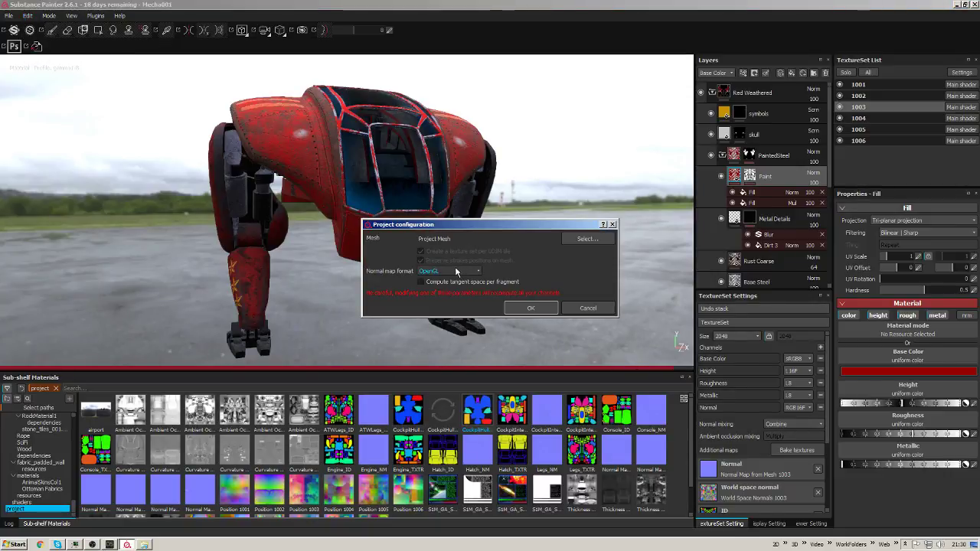
pyautogui.click(458, 271)
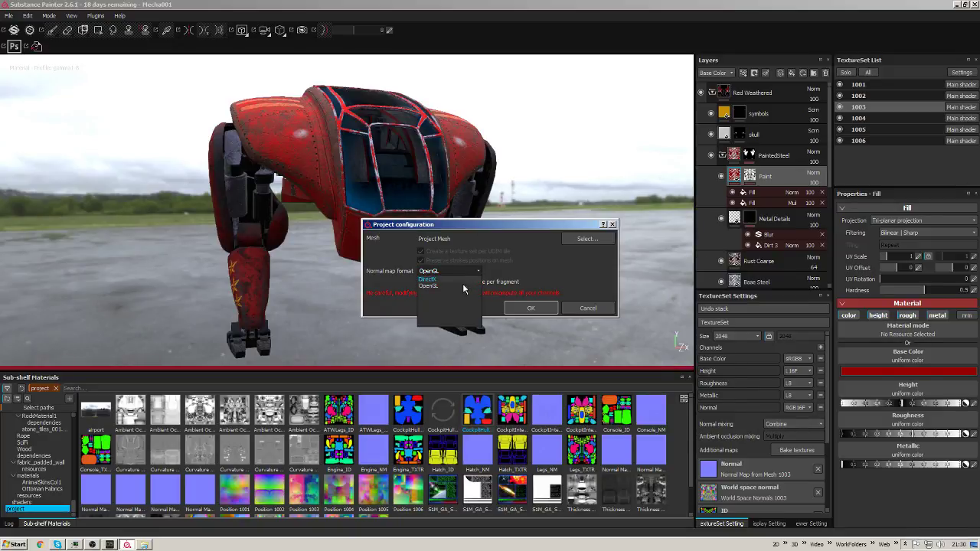
pyautogui.click(459, 278)
pyautogui.click(531, 310)
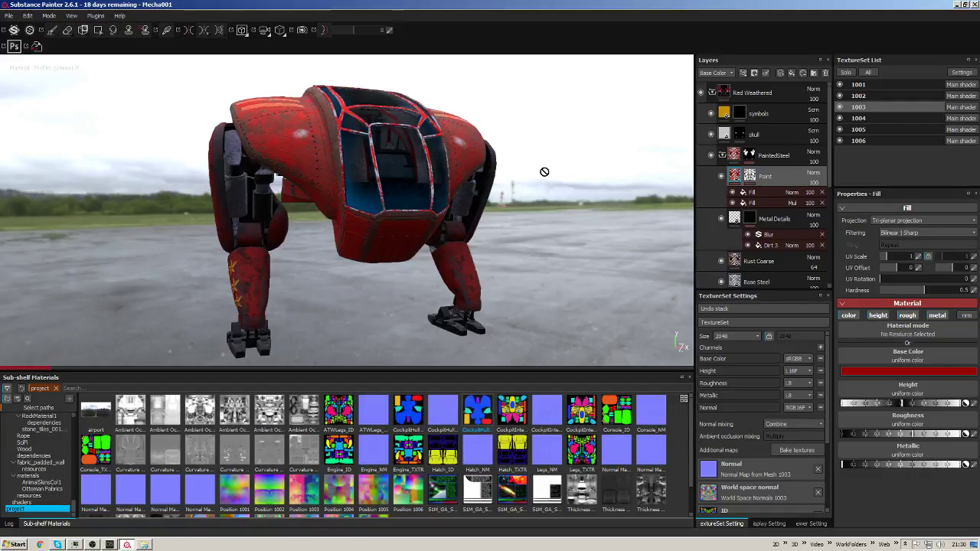
# Examine the mech's surface shading from several angles and isolate texture set 1003 to inspect the legs.
pyautogui.keyDown('alt'); pyautogui.moveTo(430, 214); pyautogui.dragTo(475, 215); pyautogui.keyUp('alt')
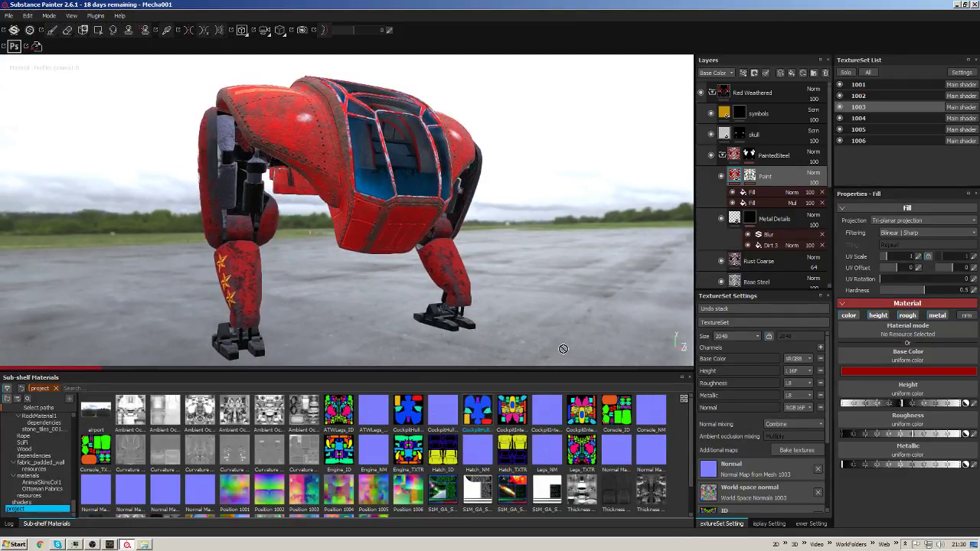
pyautogui.moveTo(519, 194)
pyautogui.keyDown('alt'); pyautogui.mouseDown()
pyautogui.moveTo(457, 209)
pyautogui.moveTo(501, 203)
pyautogui.mouseUp(); pyautogui.keyUp('alt')
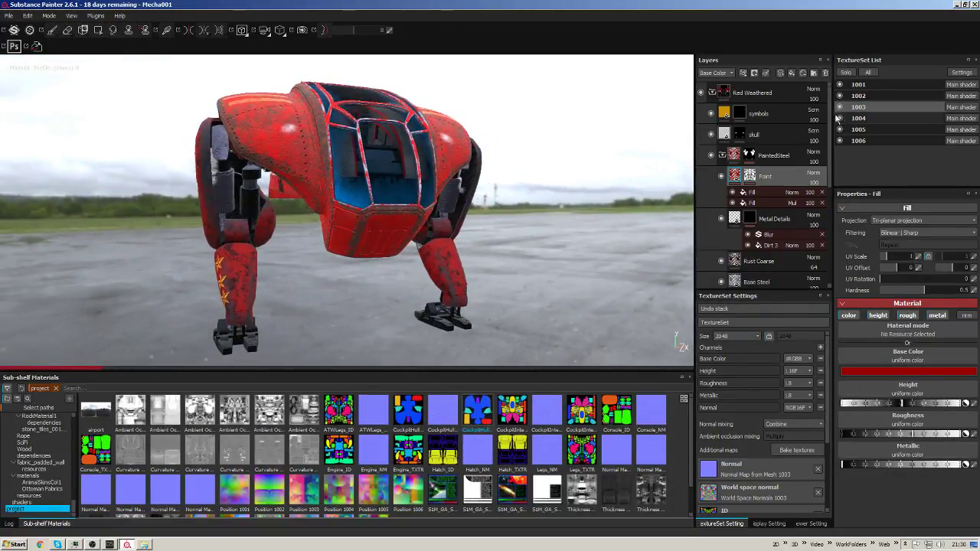
pyautogui.click(846, 73)
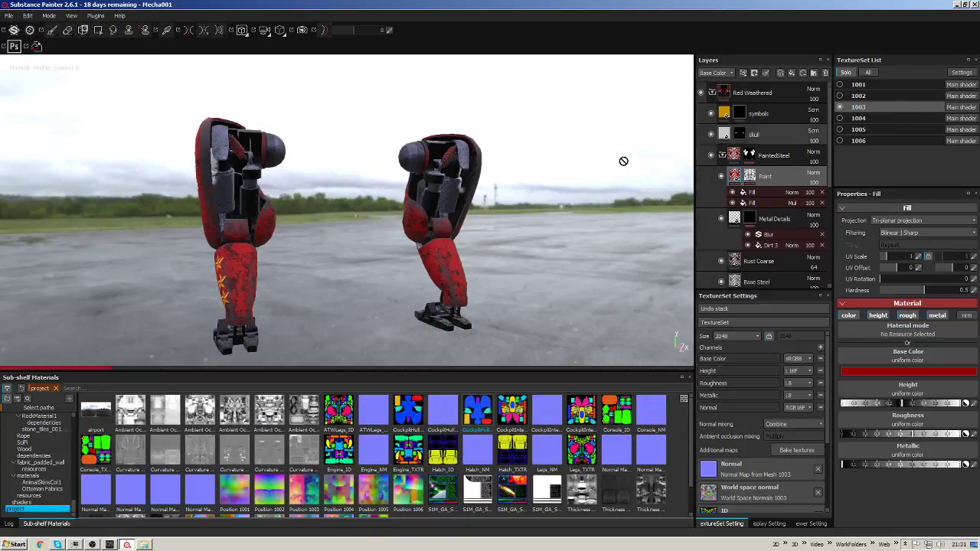
pyautogui.keyDown('alt'); pyautogui.moveTo(623, 161); pyautogui.dragTo(559, 183); pyautogui.keyUp('alt')
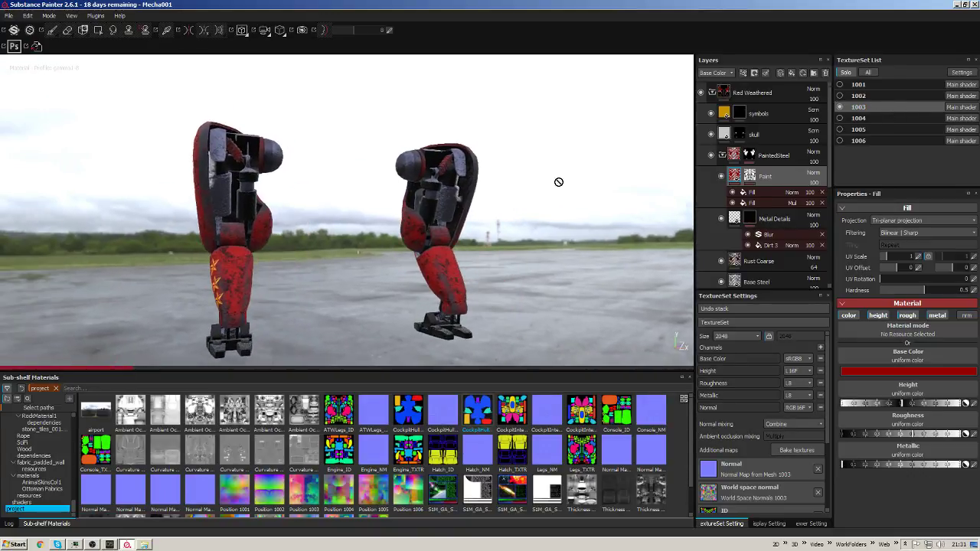
# Switch to the file explorer and browse to the DarkVoidATW_IndustrialRed folder under DEV > Textures > Sixus1 to check the texture naming.
pyautogui.hotkey('alt', 'Tab')
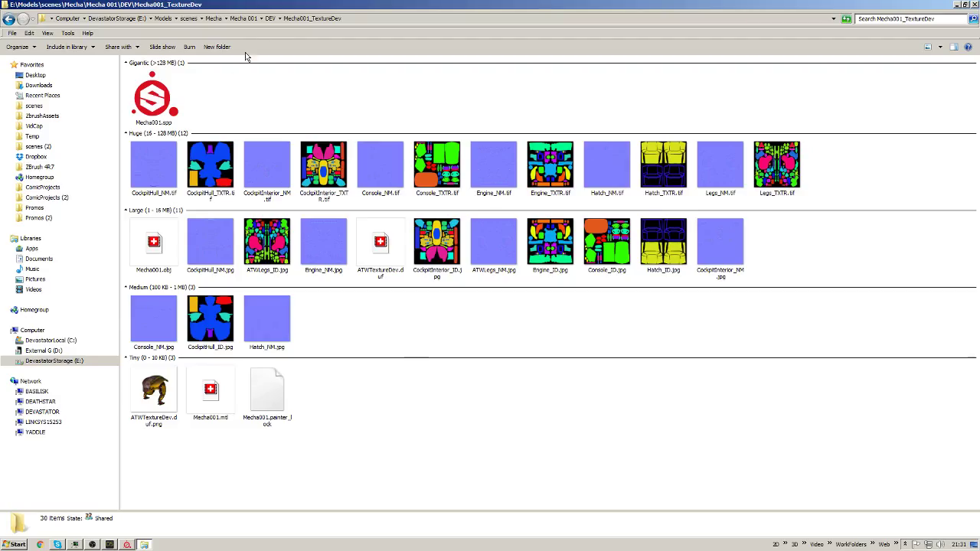
pyautogui.click(244, 19)
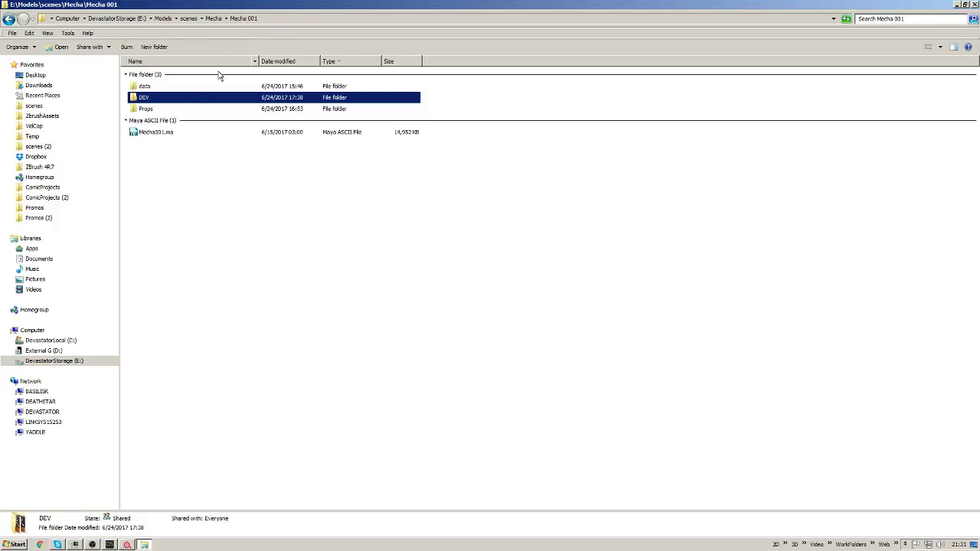
pyautogui.doubleClick(150, 96)
pyautogui.doubleClick(169, 119)
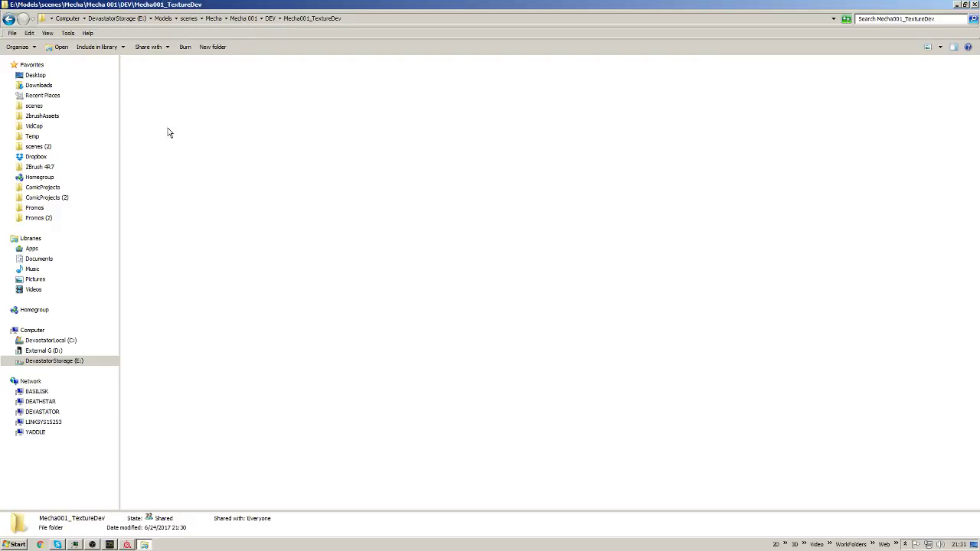
pyautogui.click(264, 19)
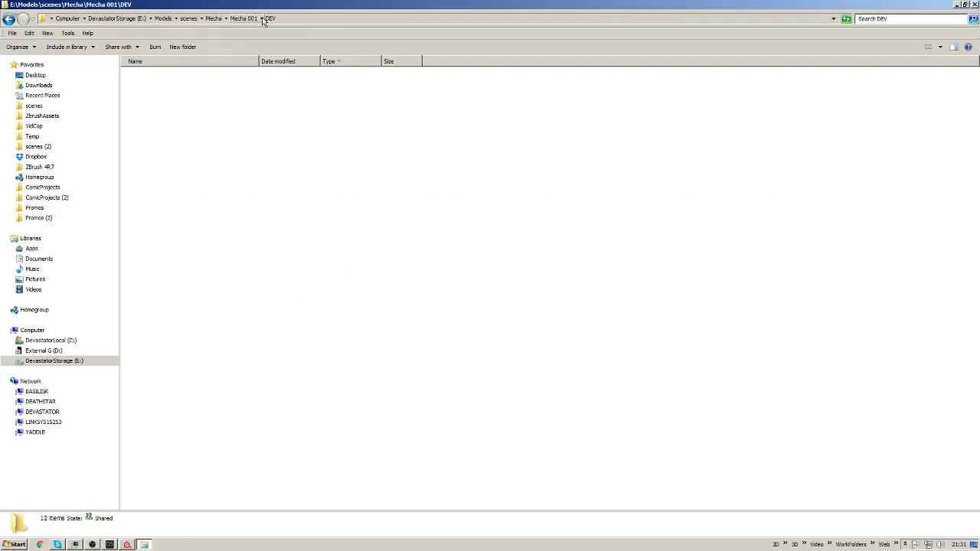
pyautogui.doubleClick(157, 132)
pyautogui.doubleClick(156, 87)
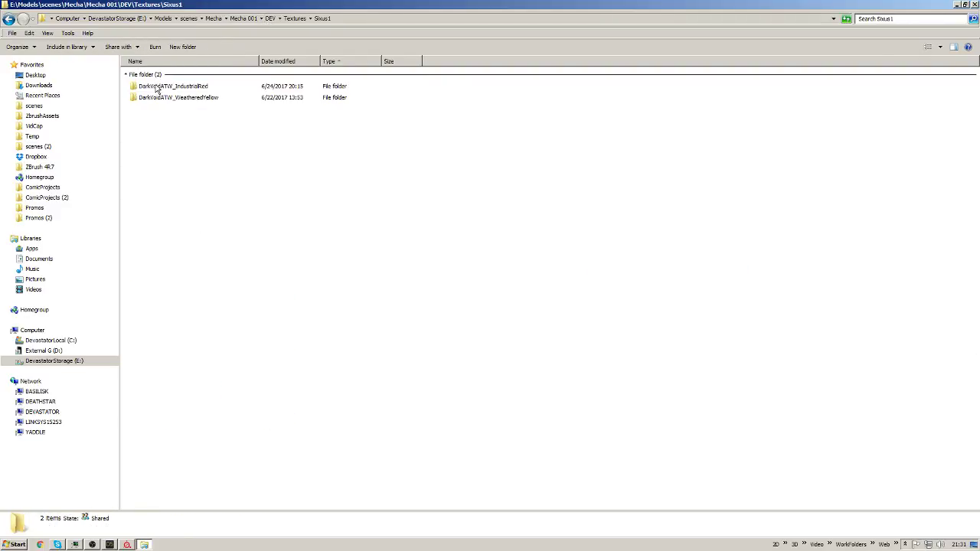
pyautogui.doubleClick(159, 87)
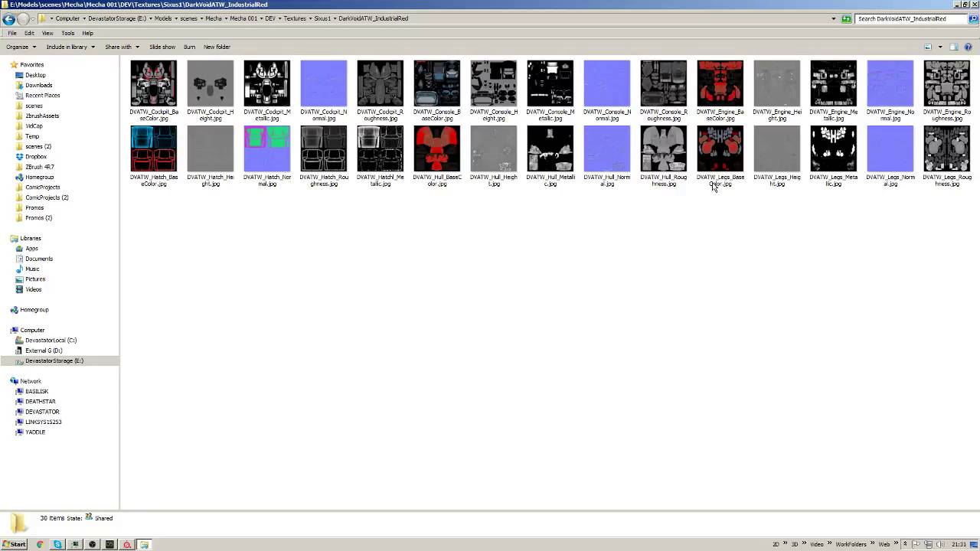
# Return to Substance Painter, start a texture export and rename the TEMP preset's base color output map to DVATW_Legs_BaseColor.
pyautogui.hotkey('alt', 'Tab')
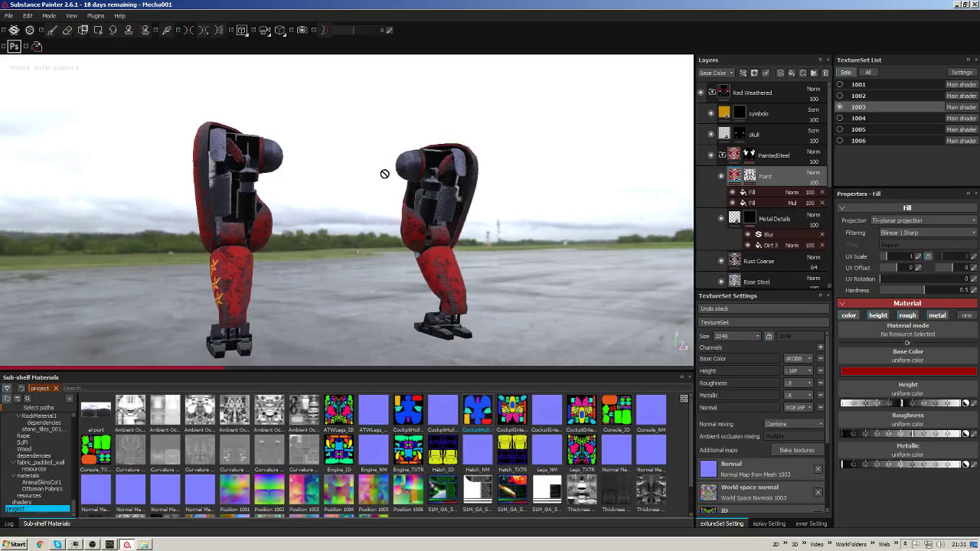
pyautogui.hotkey('ctrl', 'shift', 'e')
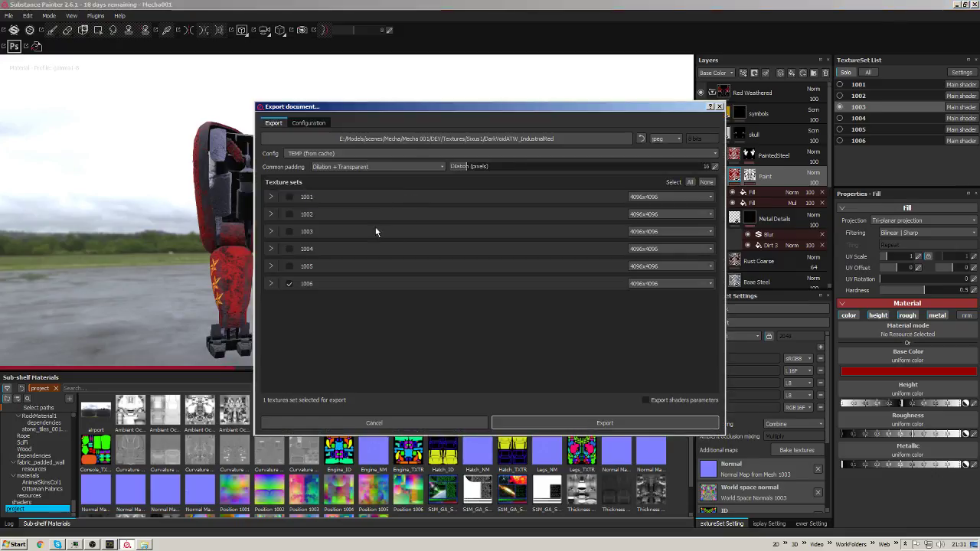
pyautogui.moveTo(381, 108); pyautogui.dragTo(289, 91)
pyautogui.click(218, 106)
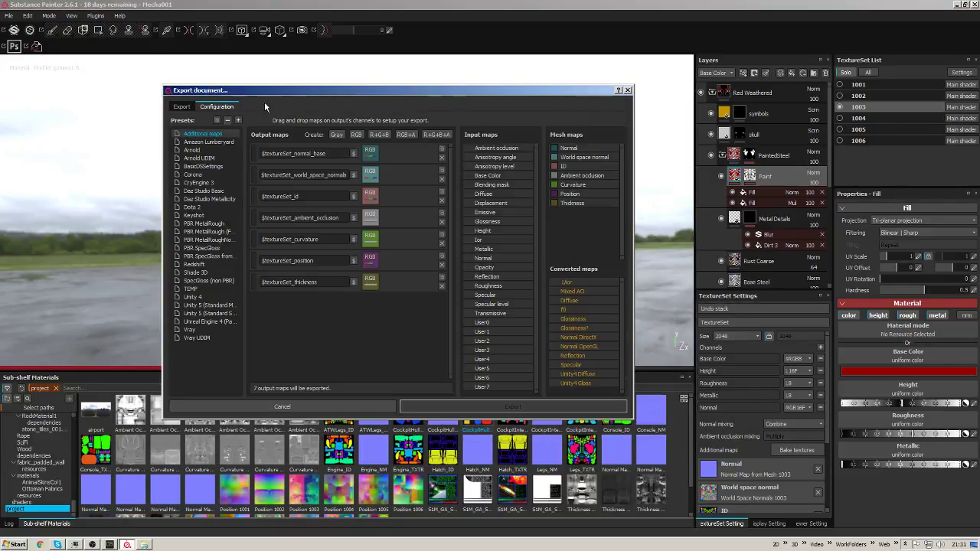
pyautogui.click(191, 289)
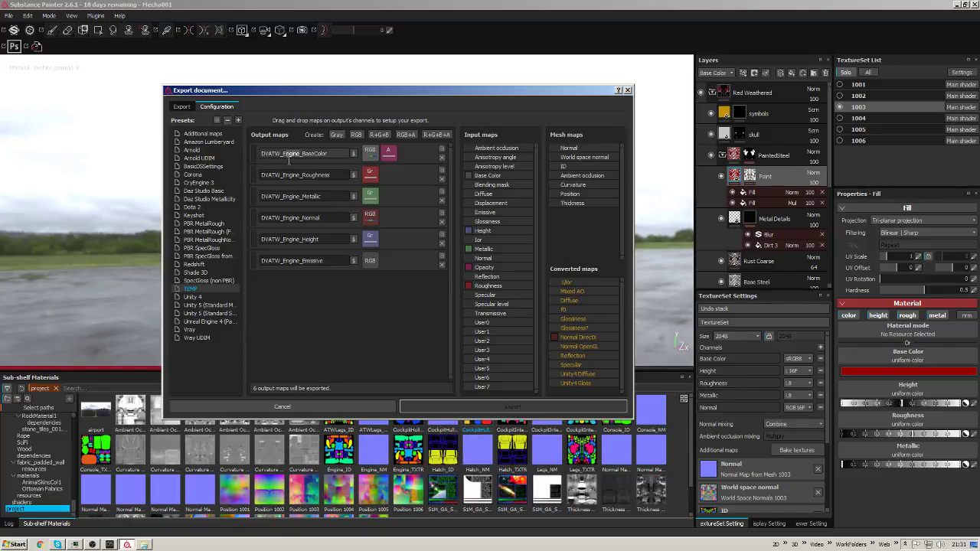
pyautogui.write('Legs')
pyautogui.press('Left')
pyautogui.press('Left')
pyautogui.press('Left')
pyautogui.press('Left')
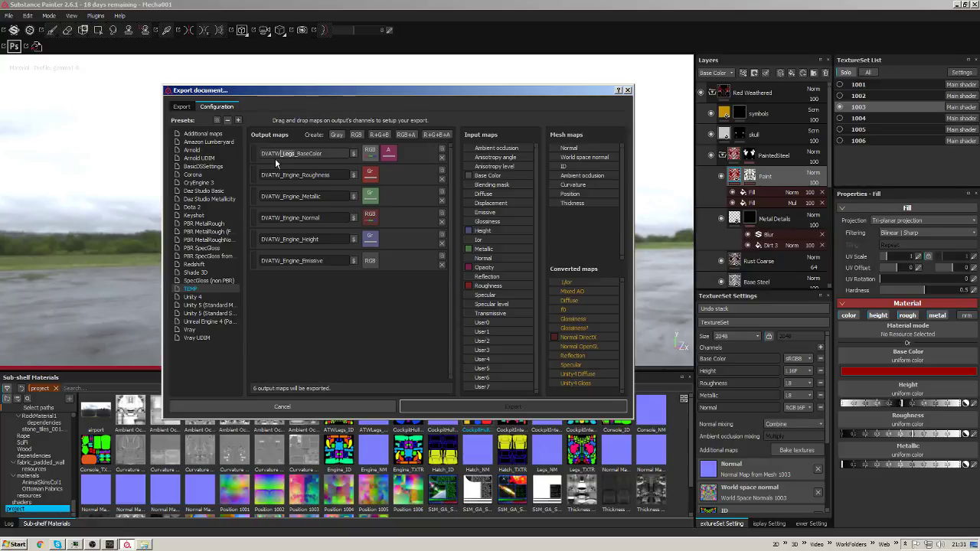
# Rename the TEMP preset's next three output maps to DVATW_Legs_Roughness, DVATW_Legs_Metallic and DVATW_Legs_Normal.
pyautogui.click(300, 175)
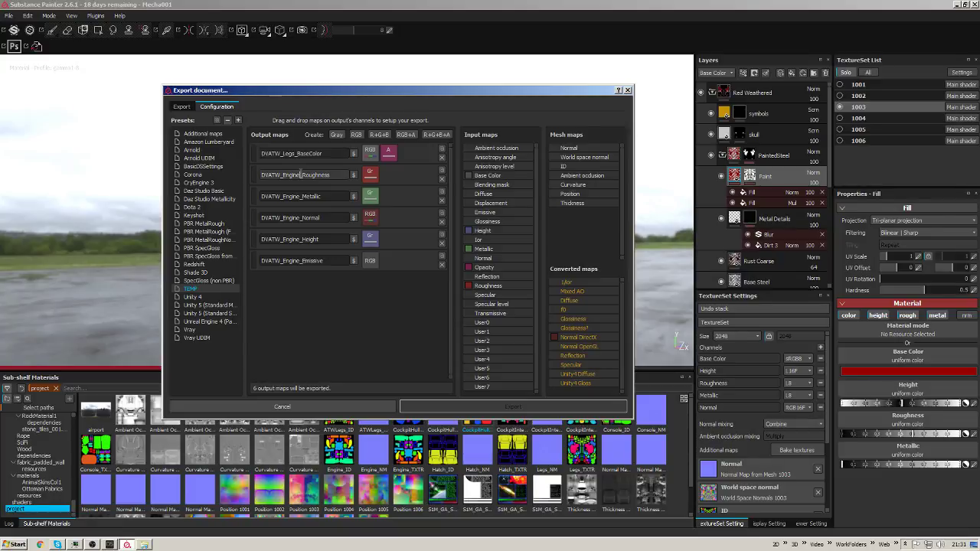
pyautogui.hotkey('shift', 'Home')
pyautogui.write('DVATW_Legs')
pyautogui.click(300, 196)
pyautogui.hotkey('shift', 'Home')
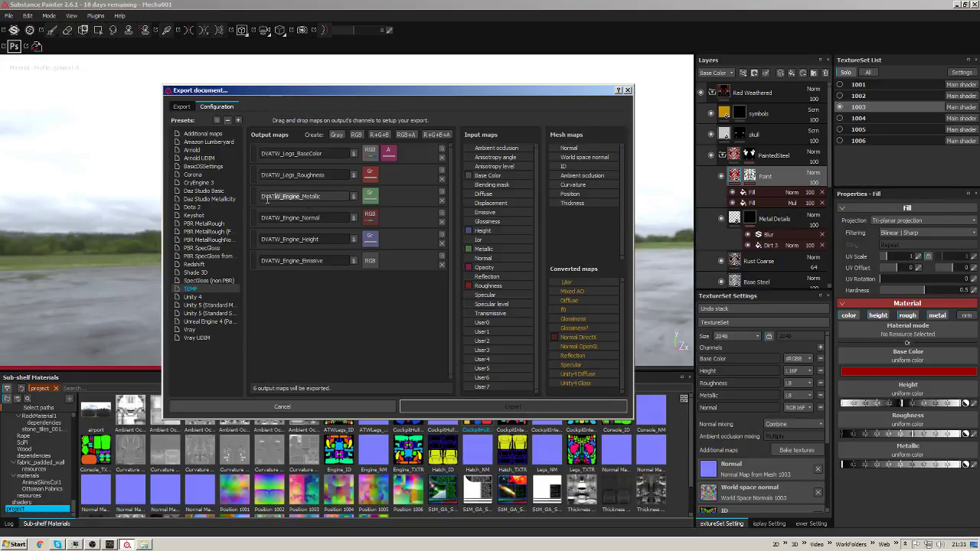
pyautogui.write('DVATW_Legs')
pyautogui.click(300, 217)
pyautogui.hotkey('shift', 'Home')
pyautogui.write('DVATW_Legs')
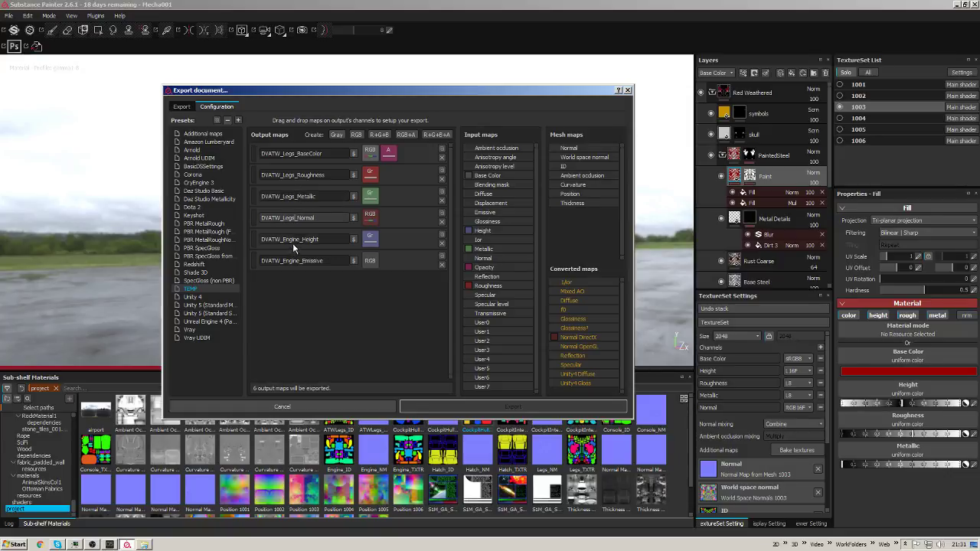
# Rename the height and emissive output maps to DVATW_Legs_Height and DVATW_Legs_Emissive.
pyautogui.click(300, 239)
pyautogui.hotkey('shift', 'Home')
pyautogui.write('DVATW_Legs')
pyautogui.click(303, 261)
pyautogui.hotkey('shift', 'Home')
pyautogui.write('DVATW_Legs_')
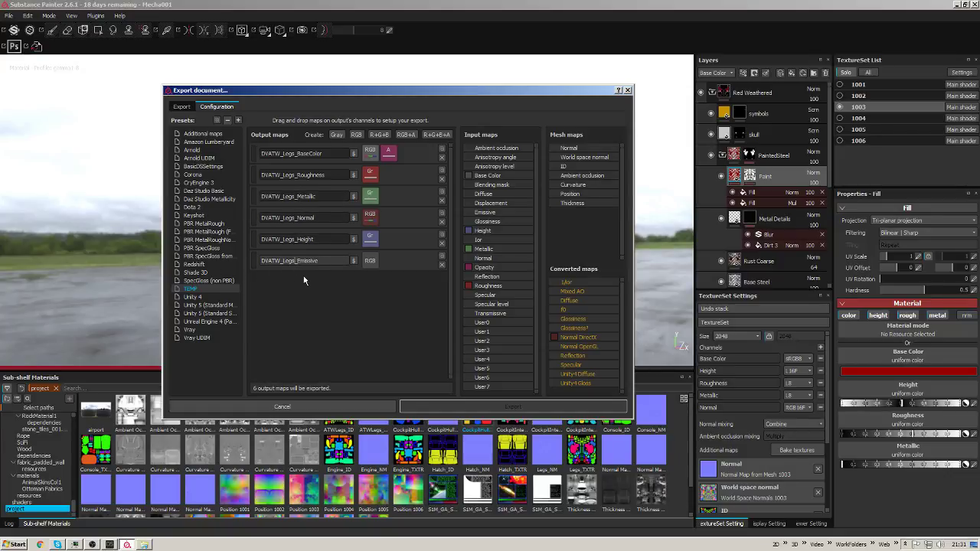
# Set the export configuration to the edited TEMP preset instead of the cached version.
pyautogui.click(182, 107)
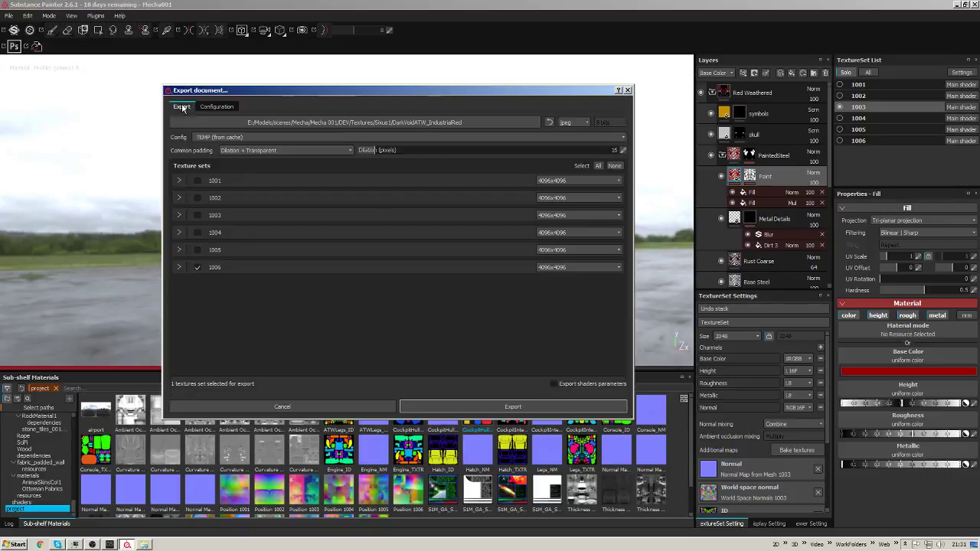
pyautogui.click(225, 137)
pyautogui.click(225, 145)
pyautogui.click(225, 137)
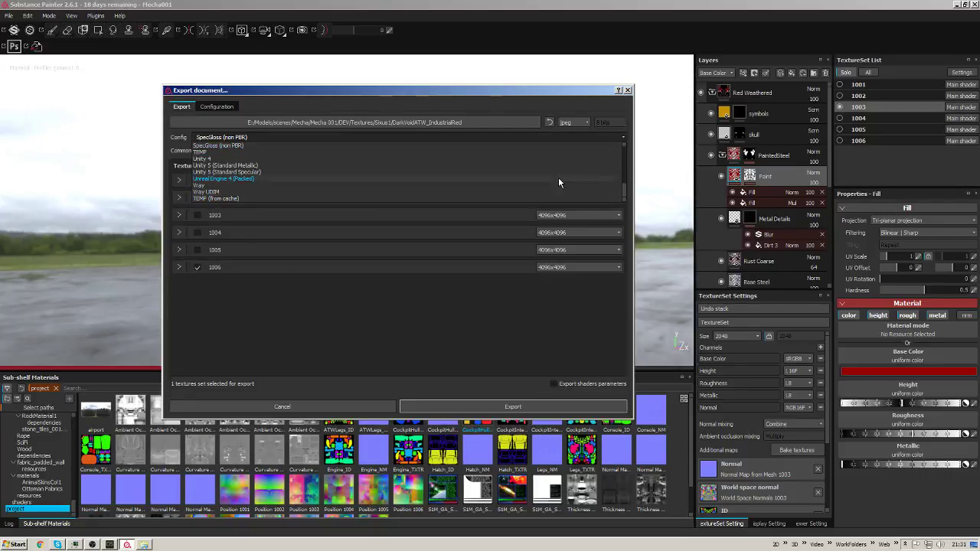
pyautogui.moveTo(625, 186); pyautogui.dragTo(622, 180)
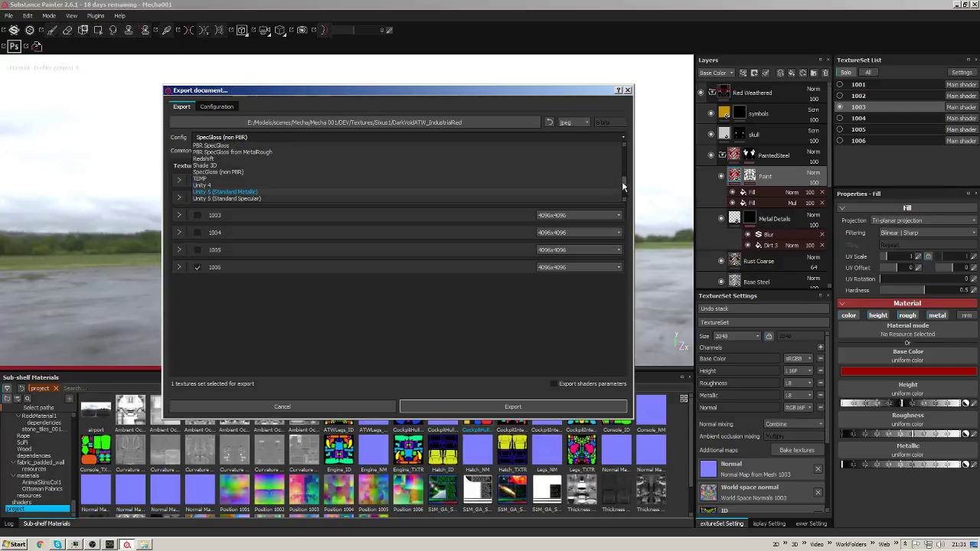
pyautogui.click(575, 180)
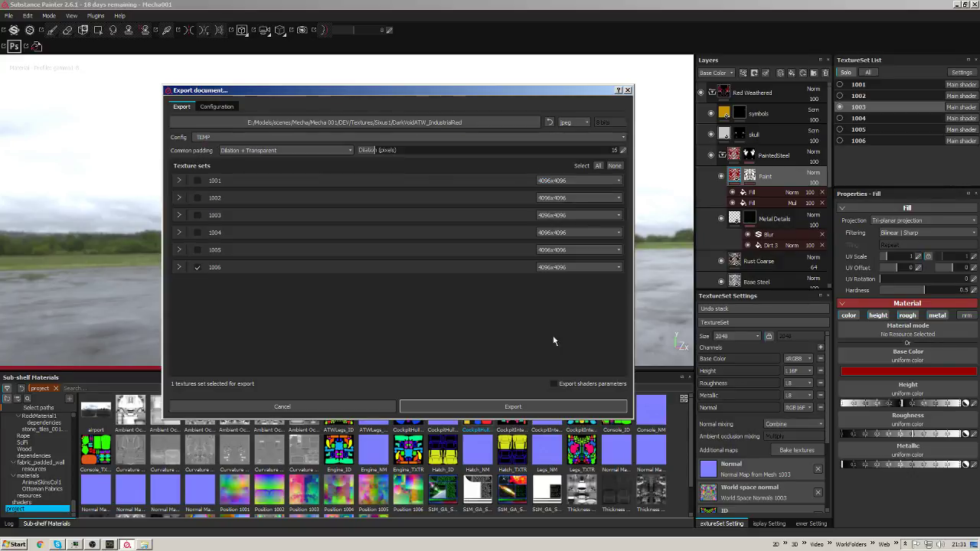
# Select only texture set 1003 instead of 1006, check its output map names and export its textures.
pyautogui.click(200, 268)
pyautogui.click(200, 216)
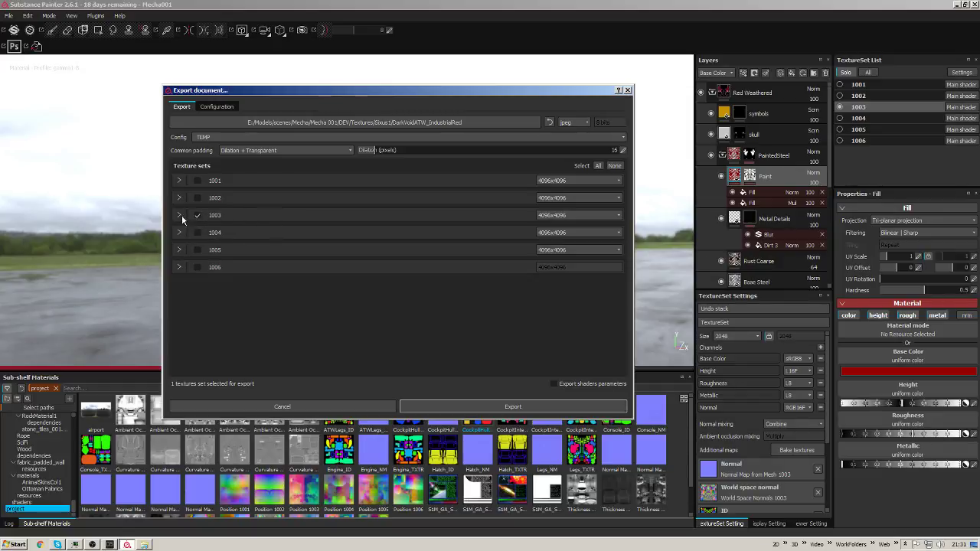
pyautogui.click(181, 215)
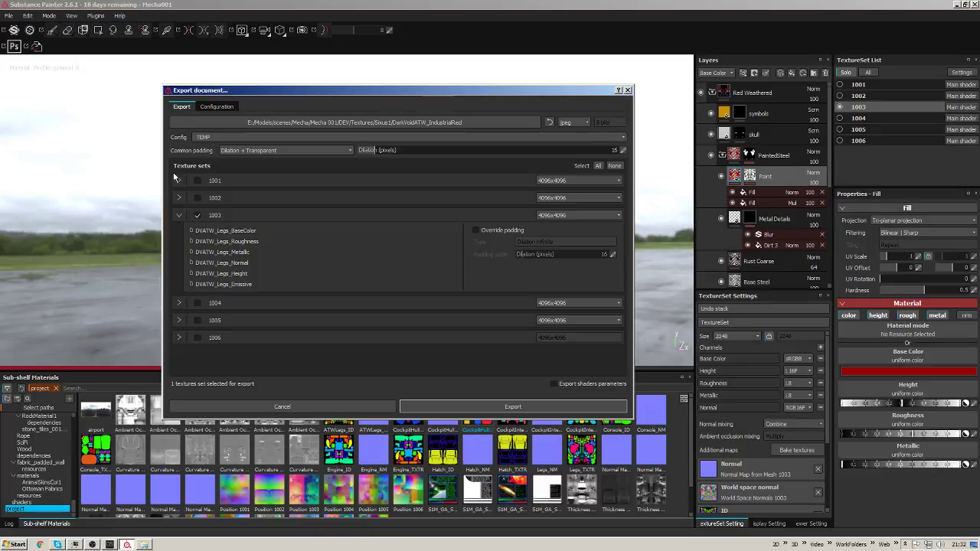
pyautogui.click(538, 408)
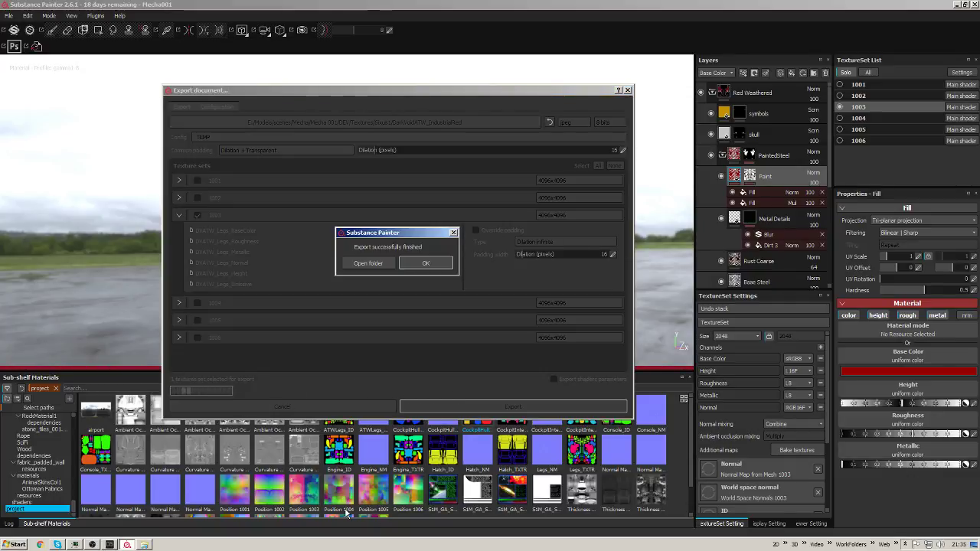
pyautogui.click(426, 264)
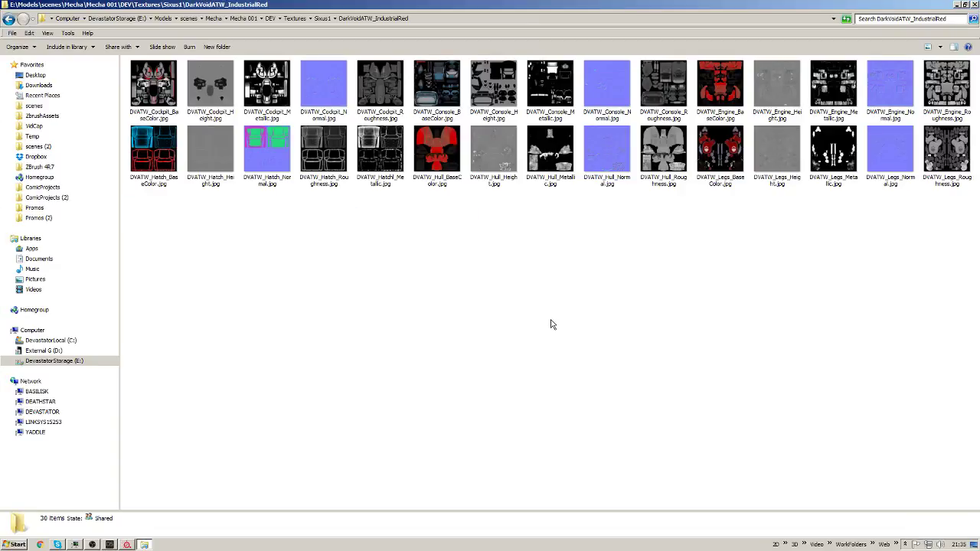
# Check the exported DVATW_Legs_BaseColor.jpg in the DarkVoidATW_IndustrialRed folder.
pyautogui.rightClick(724, 149)
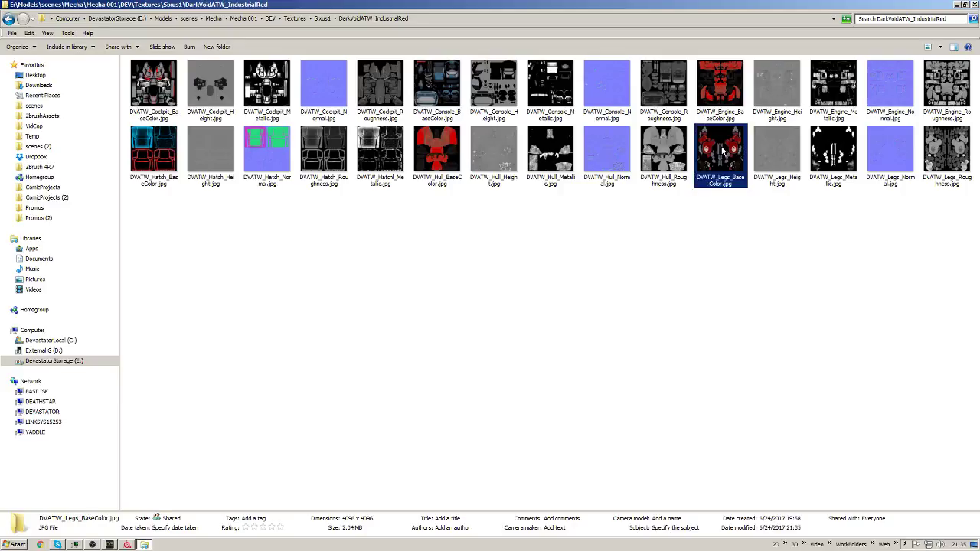
pyautogui.click(753, 254)
pyautogui.click(754, 254)
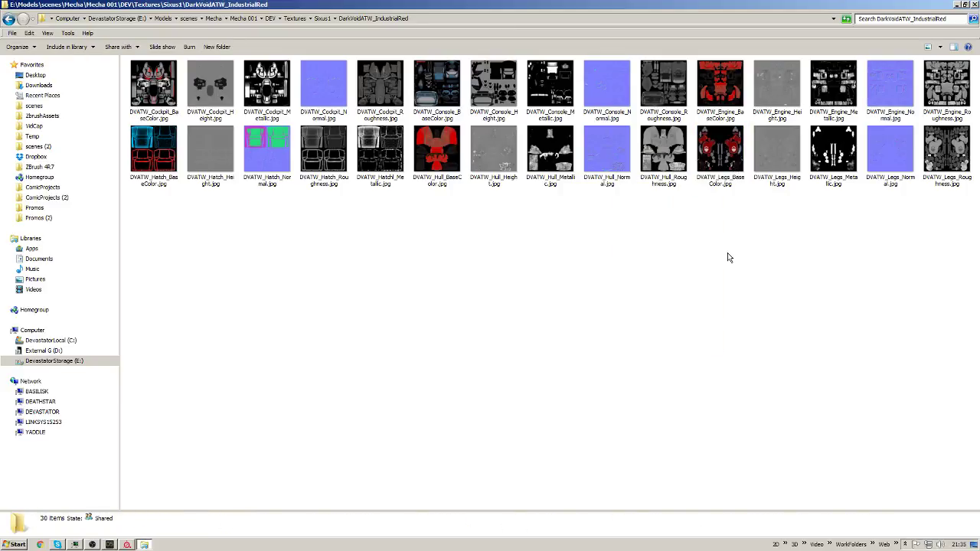
# Switch to DAZ Studio, bring the mech's legs into side view and refresh the surface images.
pyautogui.hotkey('alt', 'Tab')
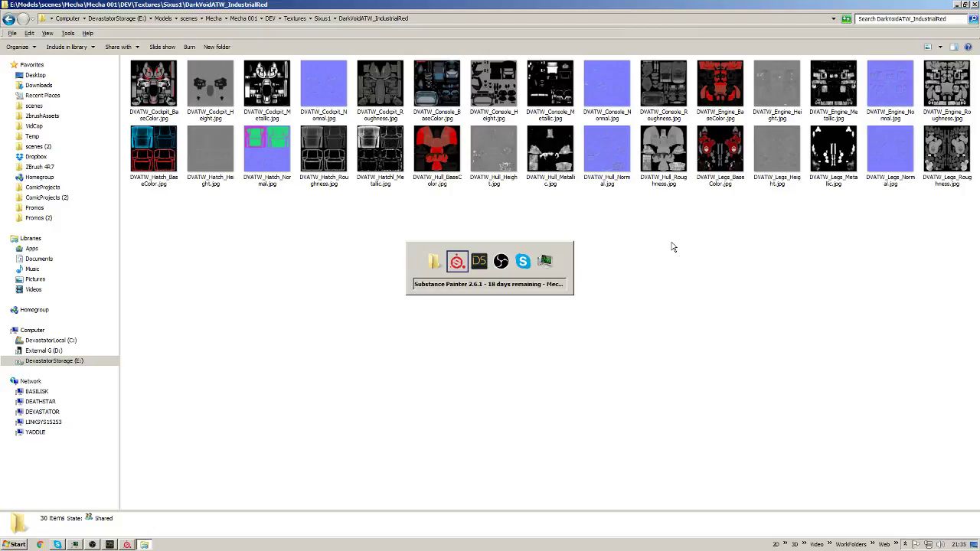
pyautogui.hotkey('alt', 'Tab')
pyautogui.hotkey('alt', 'Tab')
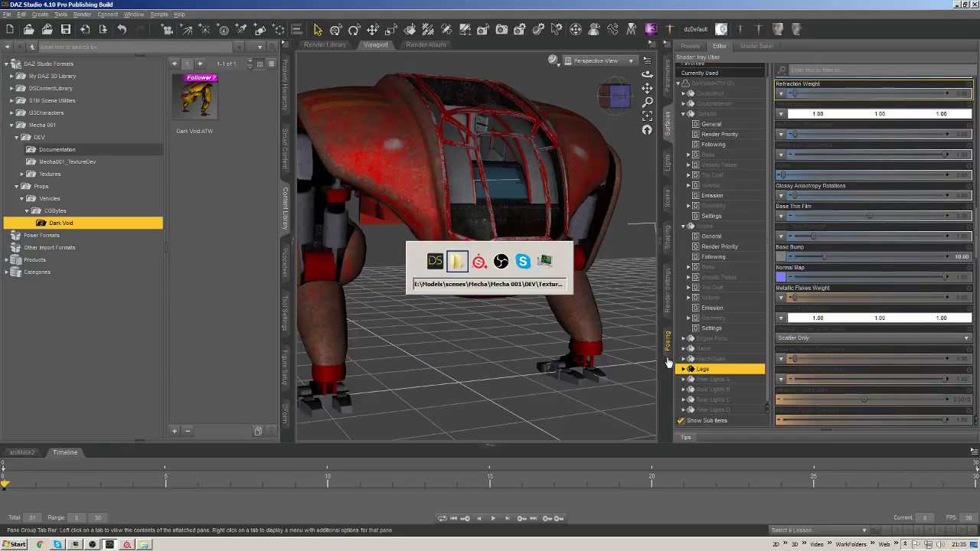
pyautogui.hotkey('alt', 'shift', 'Tab')
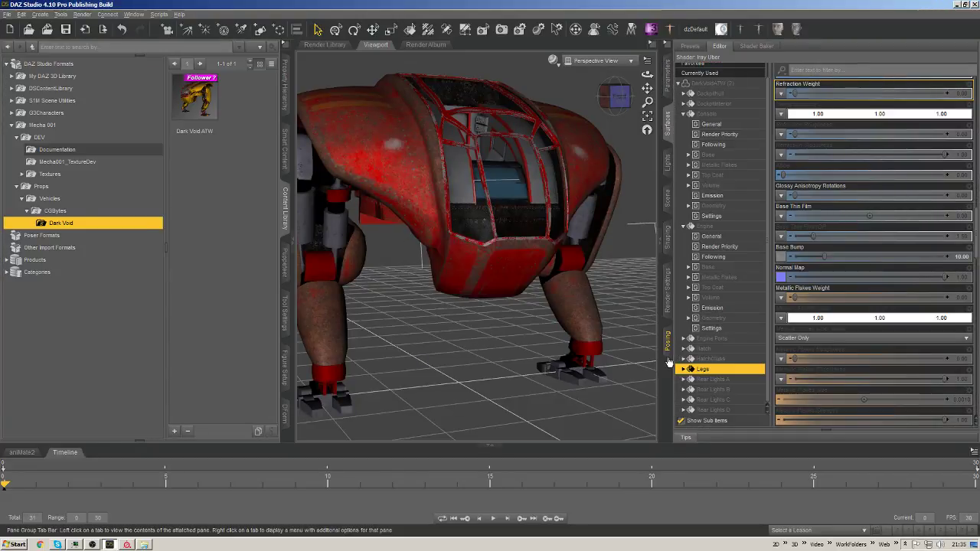
pyautogui.click(612, 99)
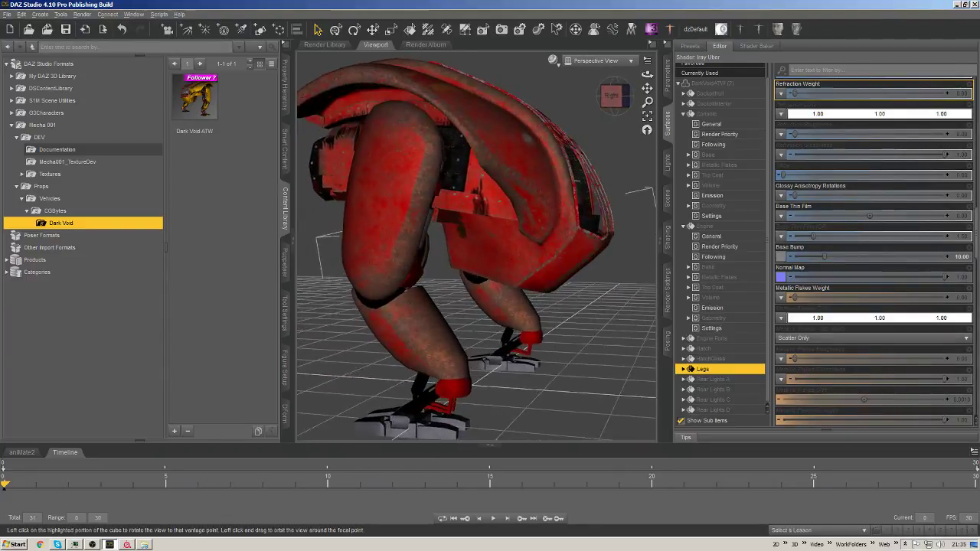
pyautogui.click(617, 95)
pyautogui.click(668, 46)
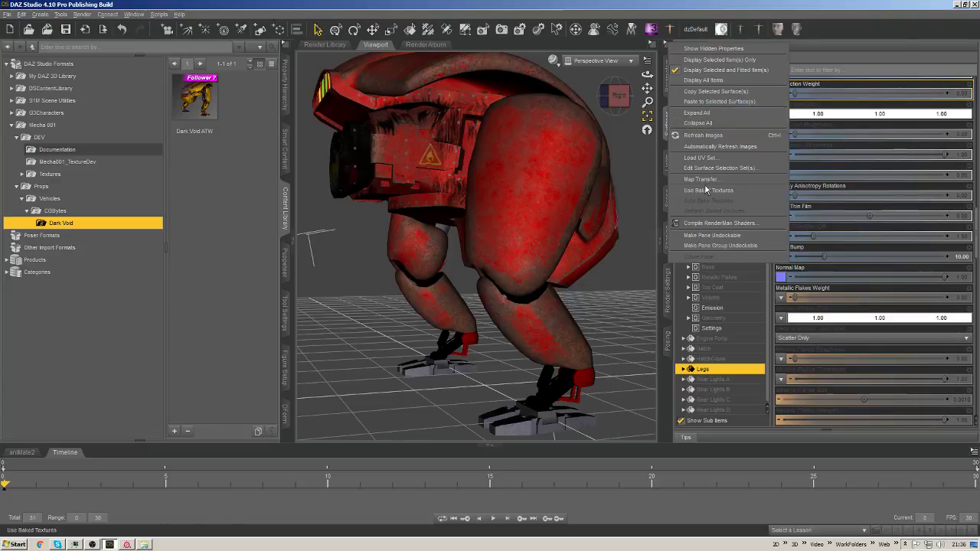
pyautogui.click(711, 136)
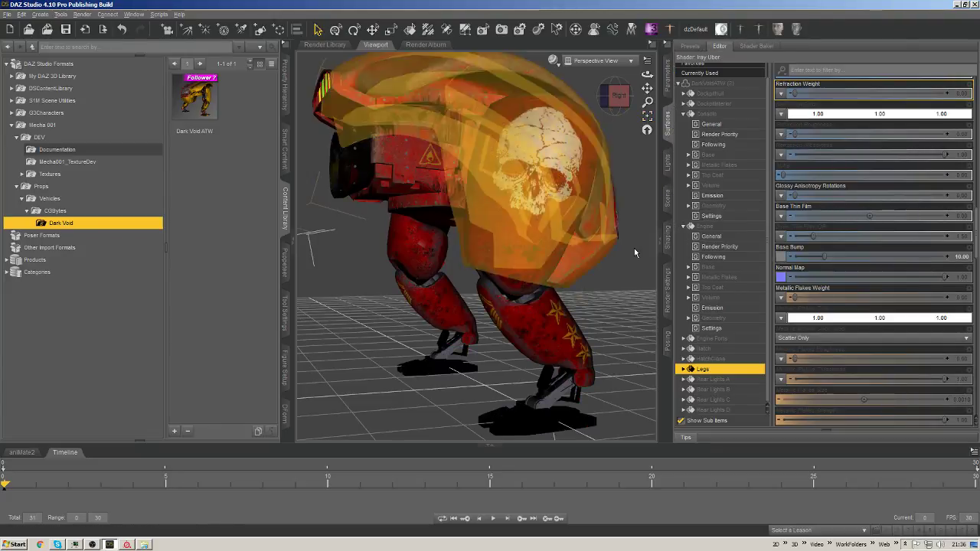
# Examine the mech's refreshed leg textures from the side and front.
pyautogui.click(622, 99)
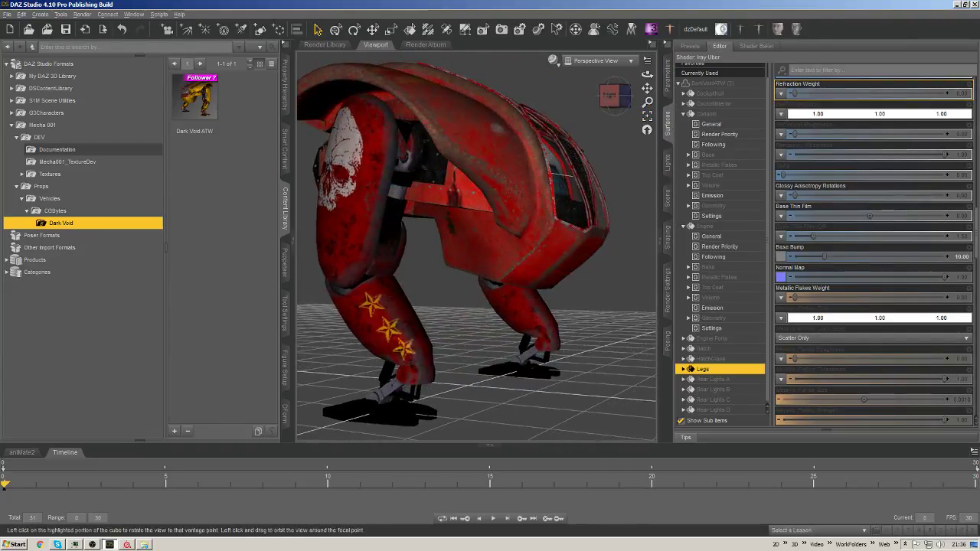
pyautogui.click(613, 95)
pyautogui.click(614, 95)
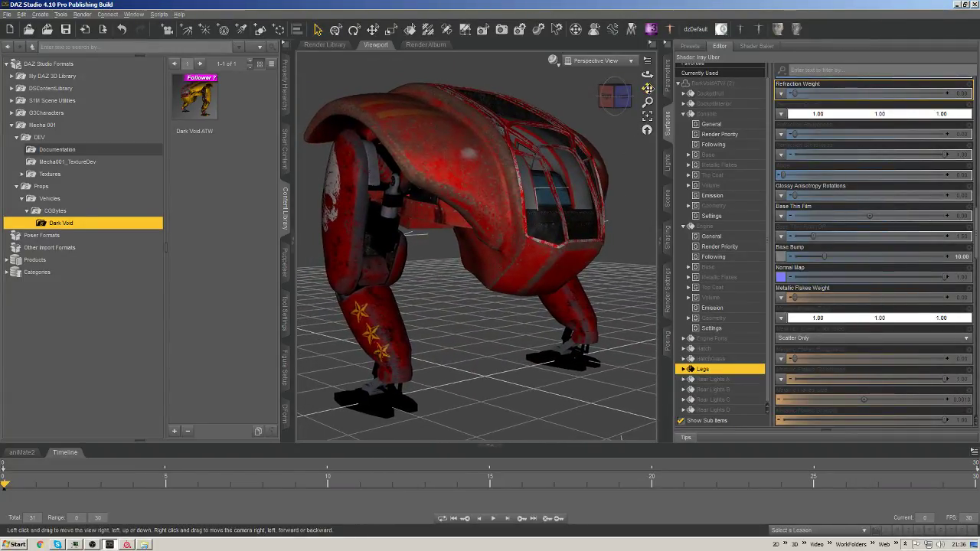
# Switch from DAZ Studio back to Substance Painter.
pyautogui.hotkey('alt', 'Tab')
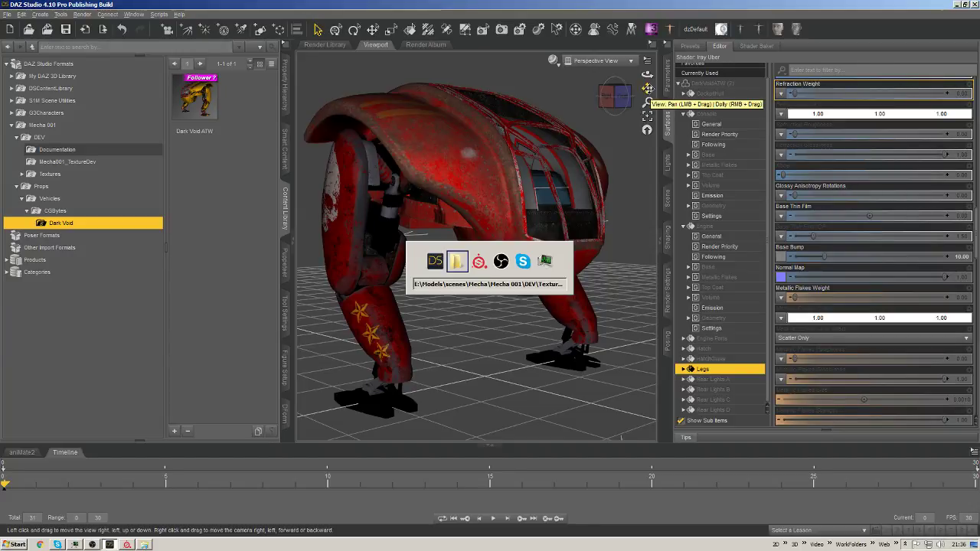
pyautogui.hotkey('alt', 'Tab')
pyautogui.hotkey('alt', 'Tab')
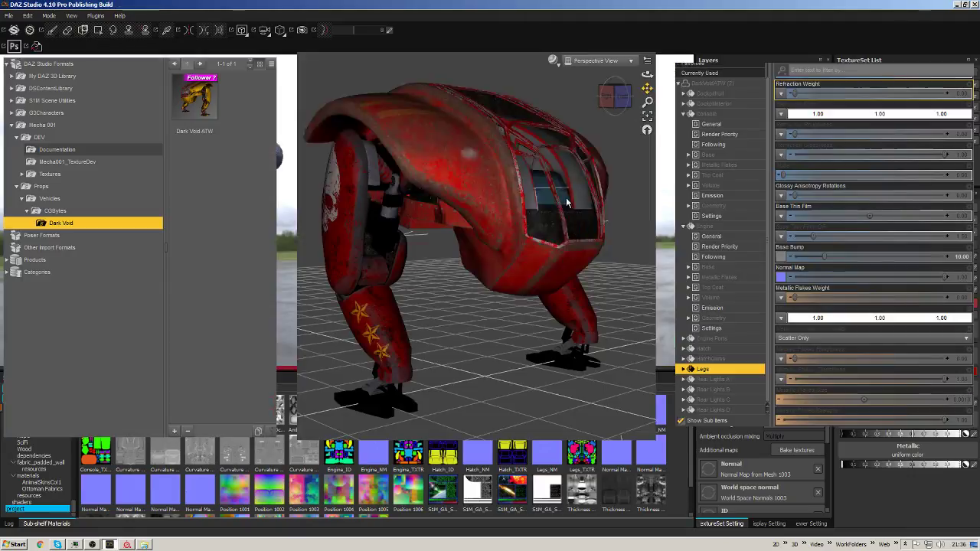
# Switch to Substance Painter and close the mech project, saving its changes.
pyautogui.hotkey('alt', 'Tab')
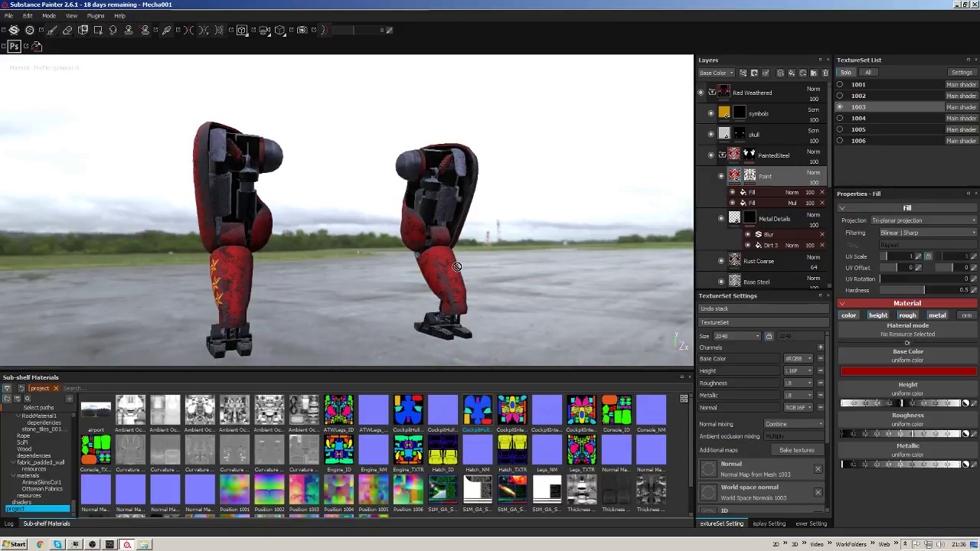
pyautogui.hotkey('ctrl', 'w')
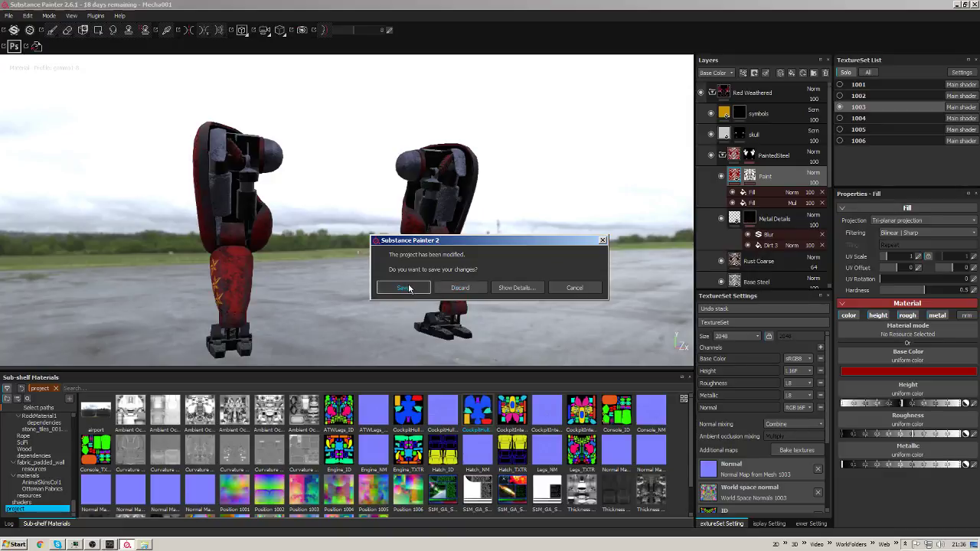
pyautogui.click(404, 288)
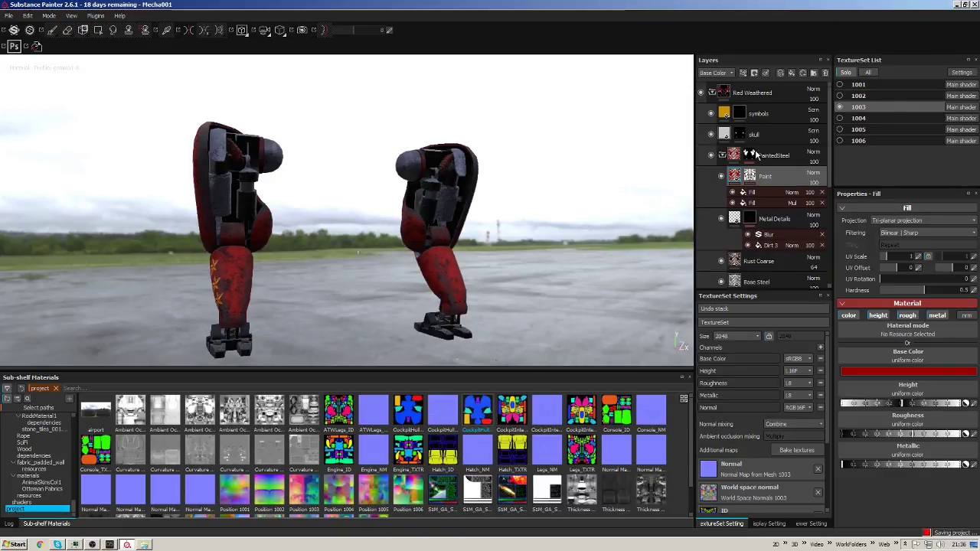
# Switch to DAZ Studio and set the viewport's draw style to NVIDIA Iray.
pyautogui.hotkey('alt', 'Tab')
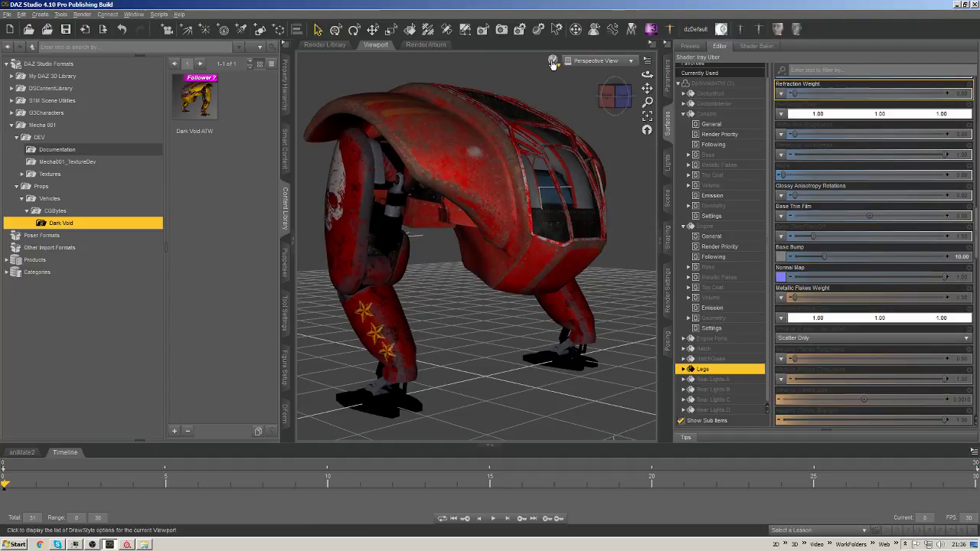
pyautogui.click(553, 63)
pyautogui.click(556, 67)
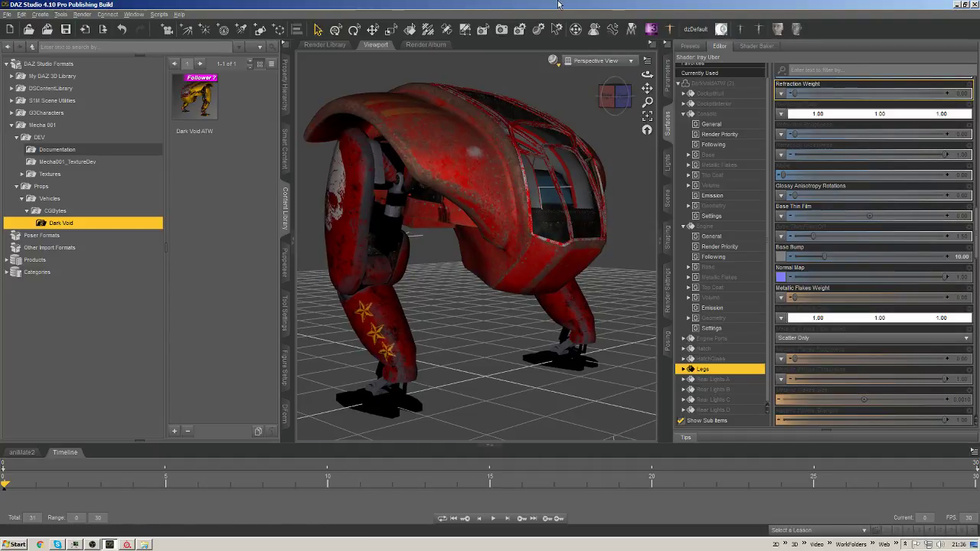
pyautogui.click(555, 65)
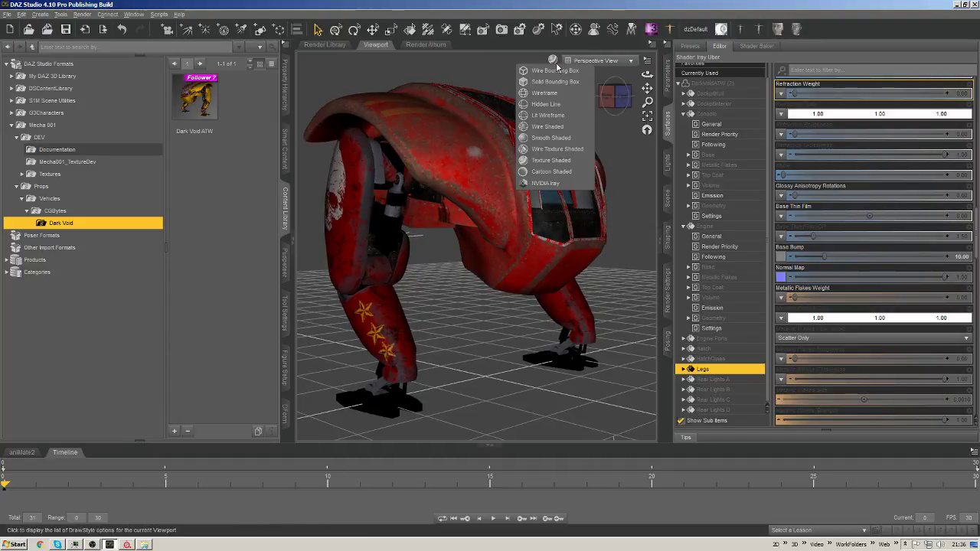
pyautogui.click(558, 184)
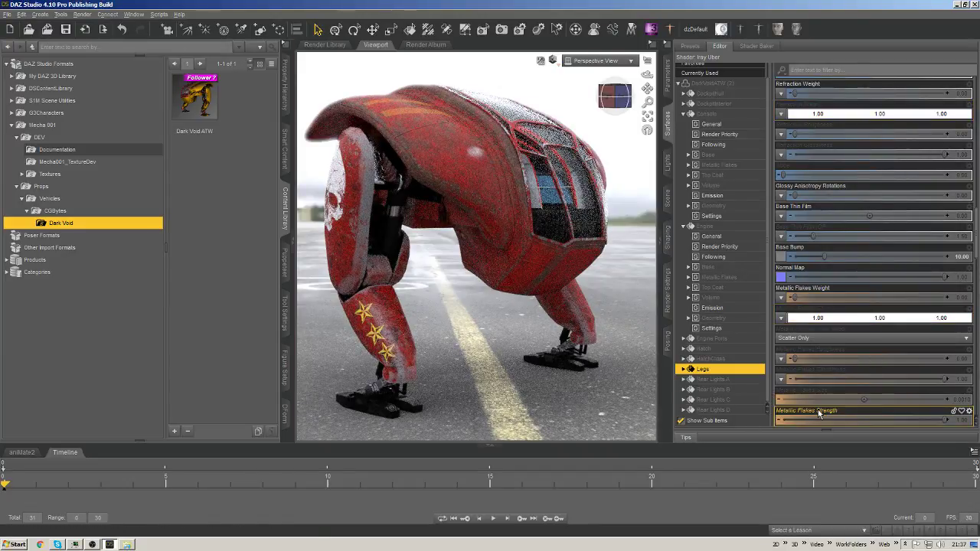
# Examine the Legs surface's Iray Uber settings, from the bump and glossy values to base mixing, metallicity, base color and diffuse roughness.
pyautogui.click(410, 29)
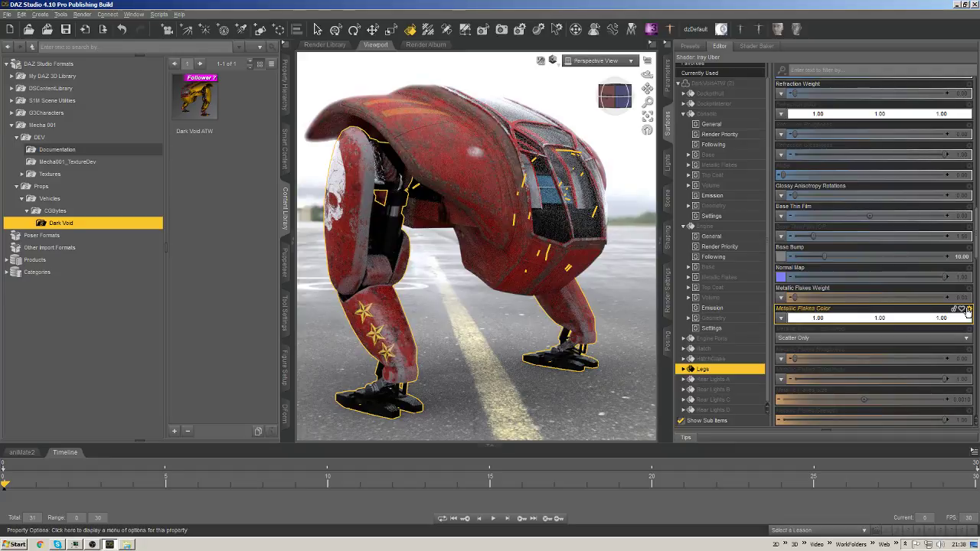
pyautogui.scroll(3, 917, 352)
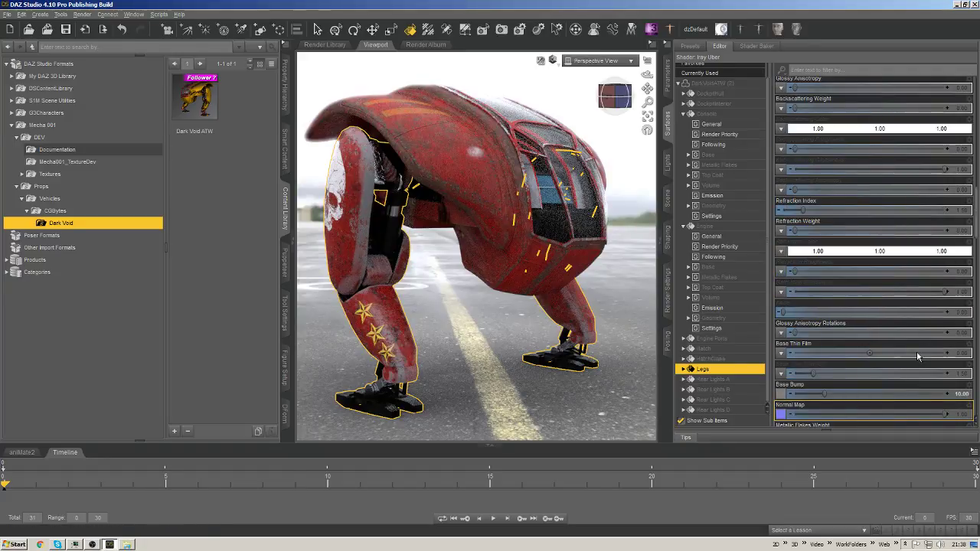
pyautogui.scroll(6, 840, 349)
pyautogui.scroll(3, 840, 349)
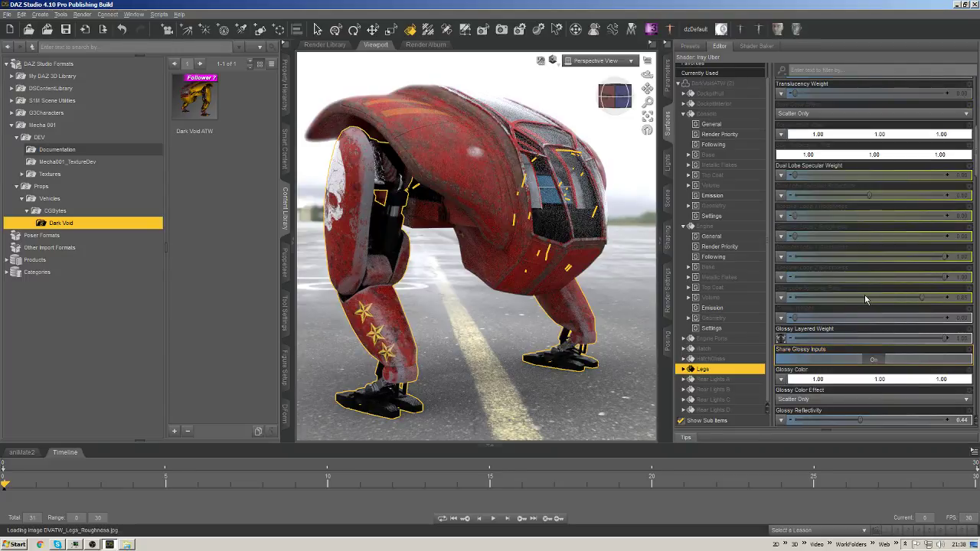
pyautogui.scroll(7, 867, 298)
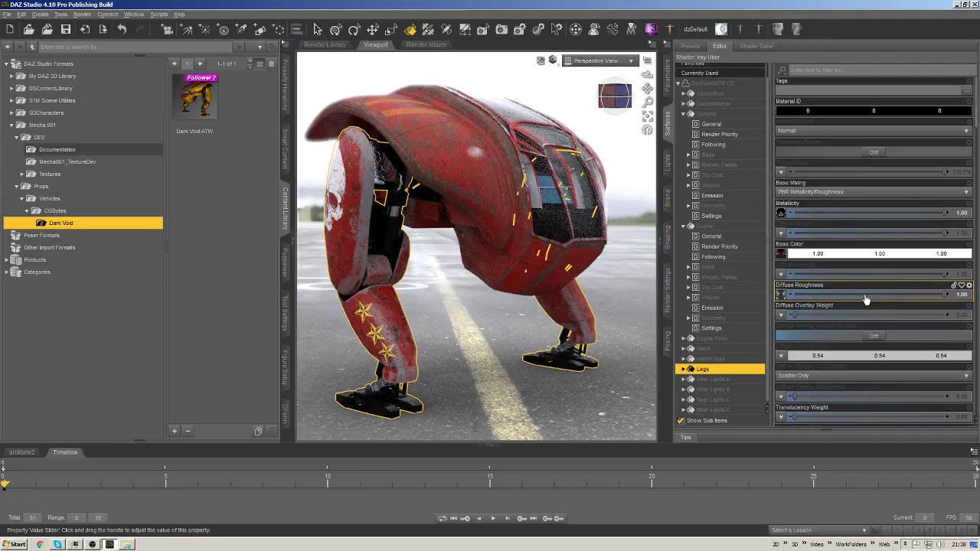
pyautogui.moveTo(864, 301)
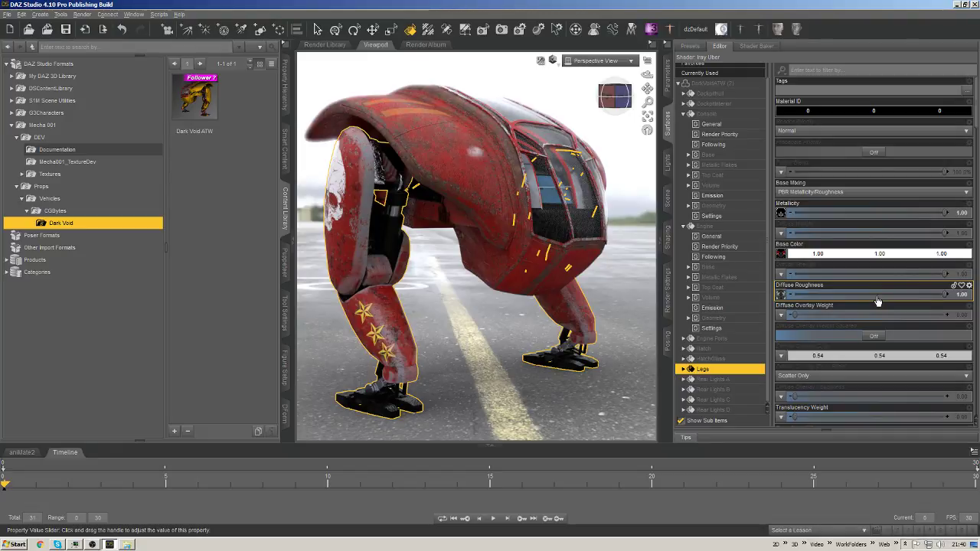
pyautogui.click(320, 30)
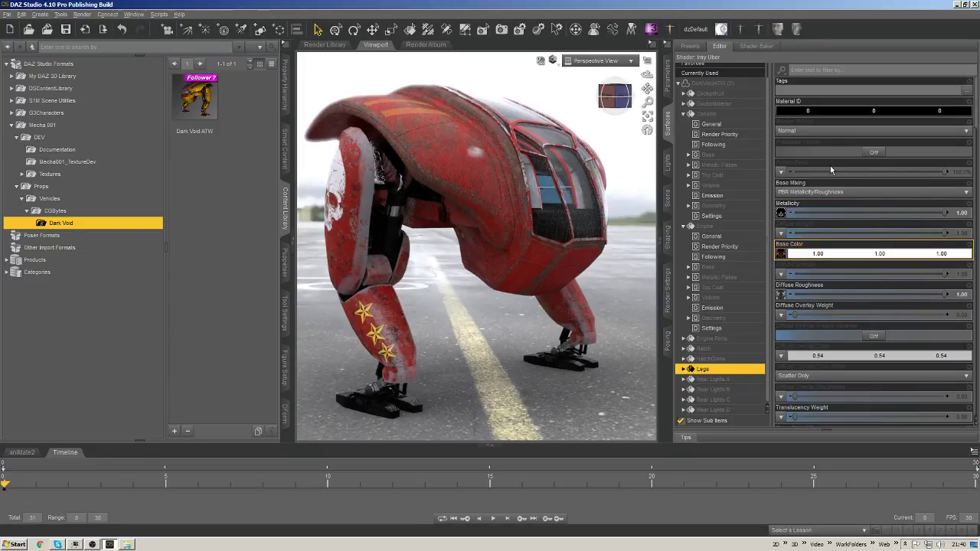
pyautogui.click(688, 370)
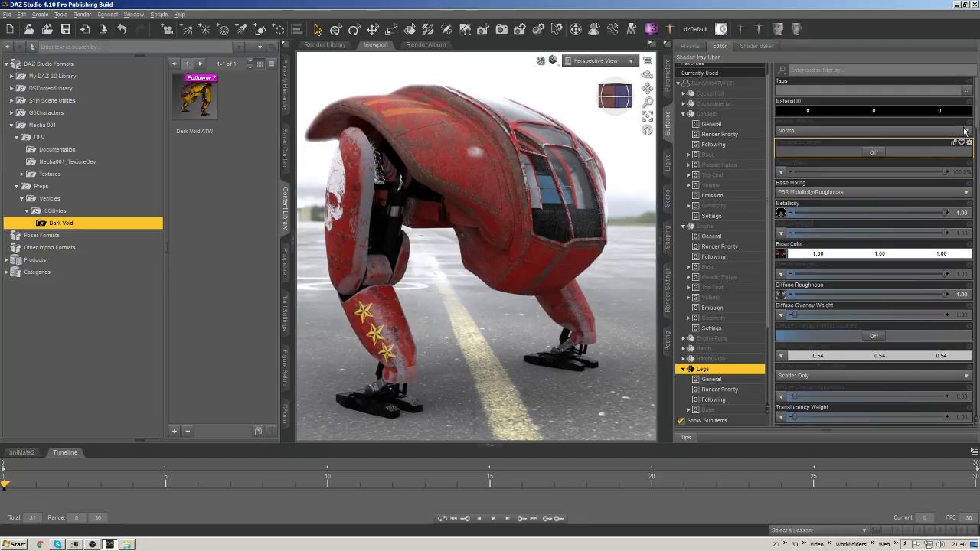
pyautogui.scroll(-3, 975, 132)
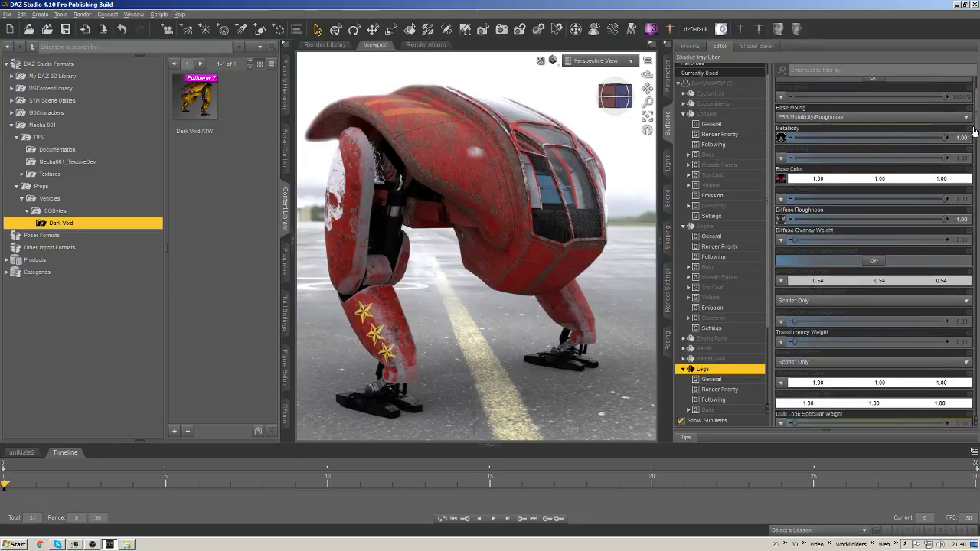
pyautogui.scroll(1, 975, 129)
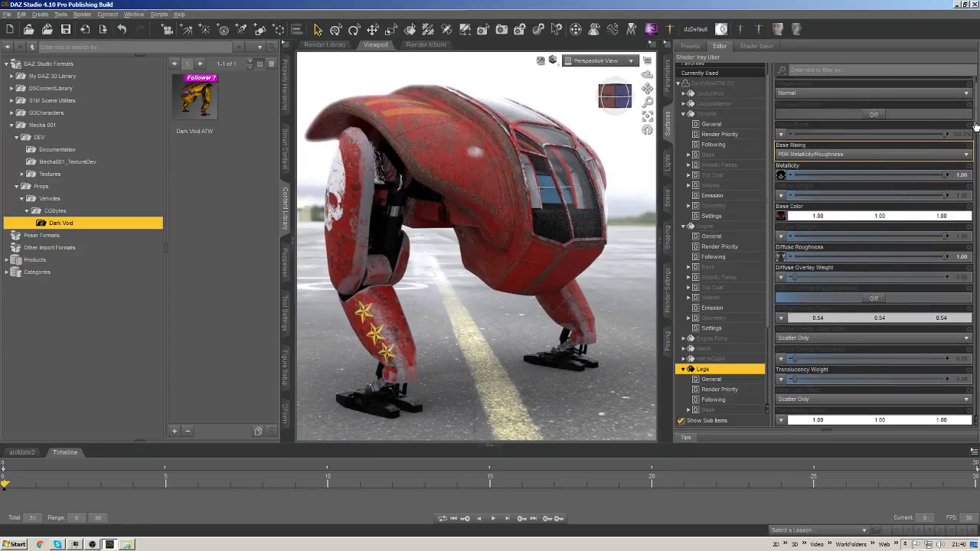
pyautogui.scroll(-1, 975, 125)
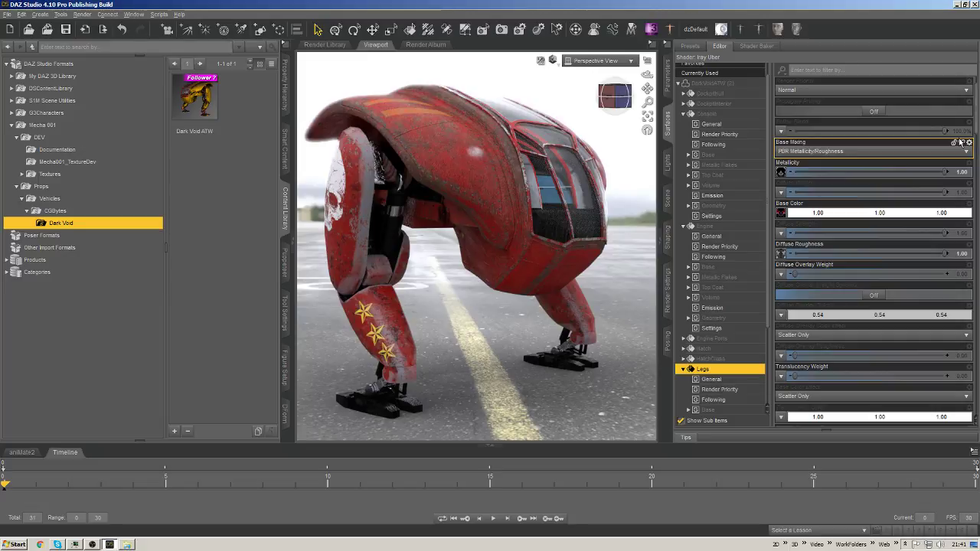
# View the mech from its other side and set the Legs surface's Diffuse Roughness to 0.12 and Glossy Reflectivity to 0.099.
pyautogui.click(617, 98)
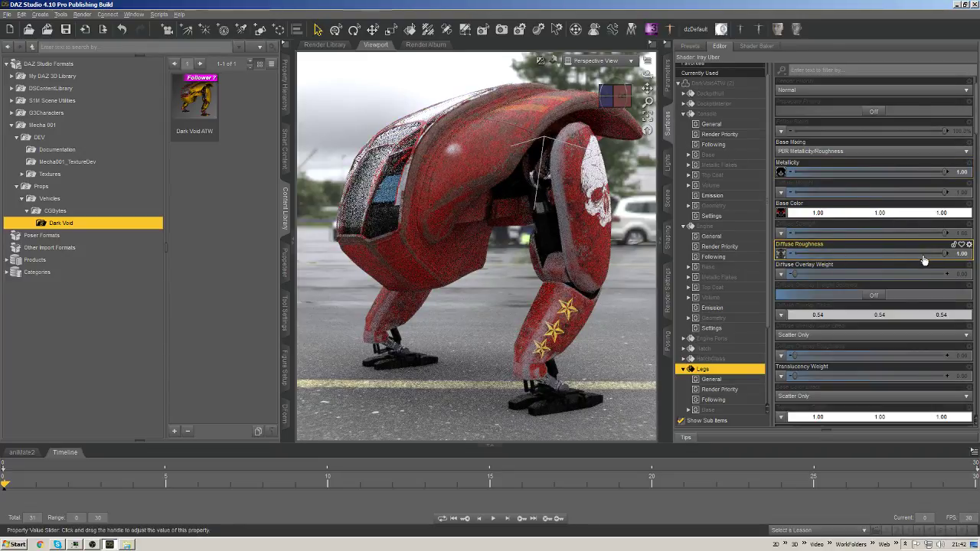
pyautogui.moveTo(886, 255); pyautogui.dragTo(812, 253)
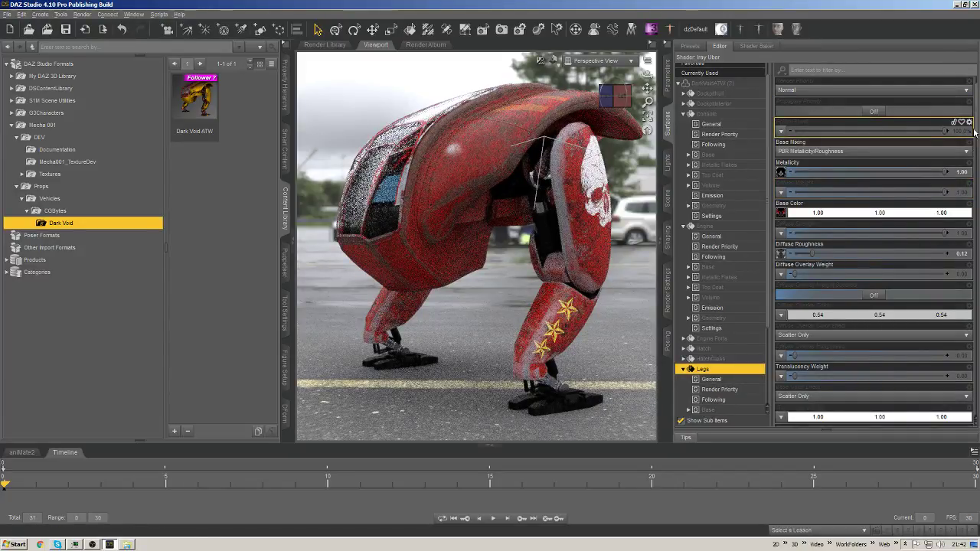
pyautogui.moveTo(976, 119); pyautogui.dragTo(968, 184)
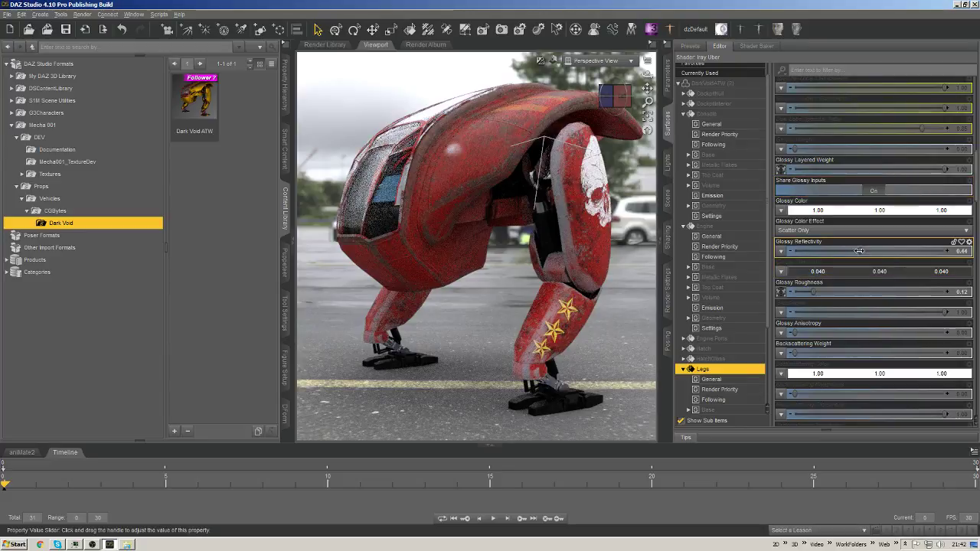
pyautogui.moveTo(859, 252); pyautogui.dragTo(796, 251)
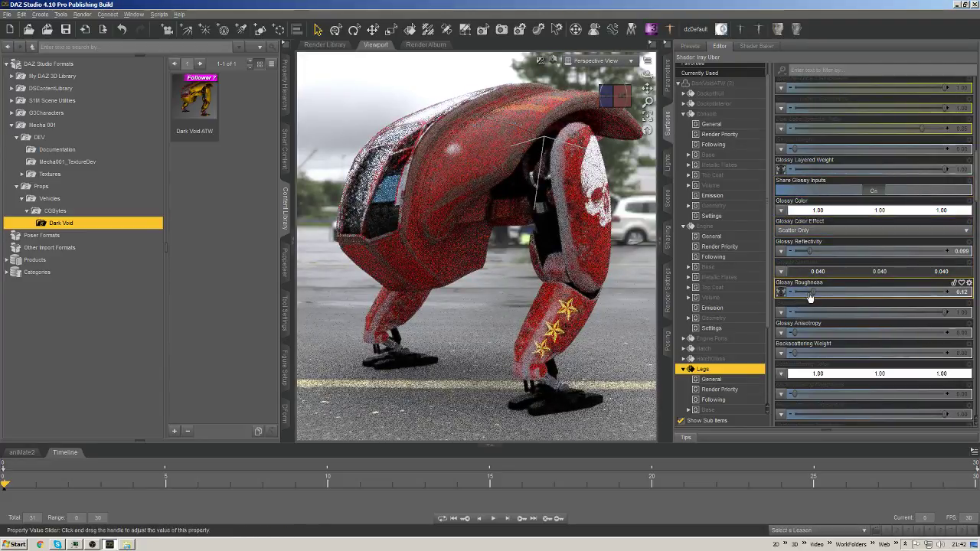
# Set the Legs surface's Glossy Roughness to 0.15 and its Glossy Color to a 0.28 grey.
pyautogui.moveTo(814, 292); pyautogui.dragTo(803, 291)
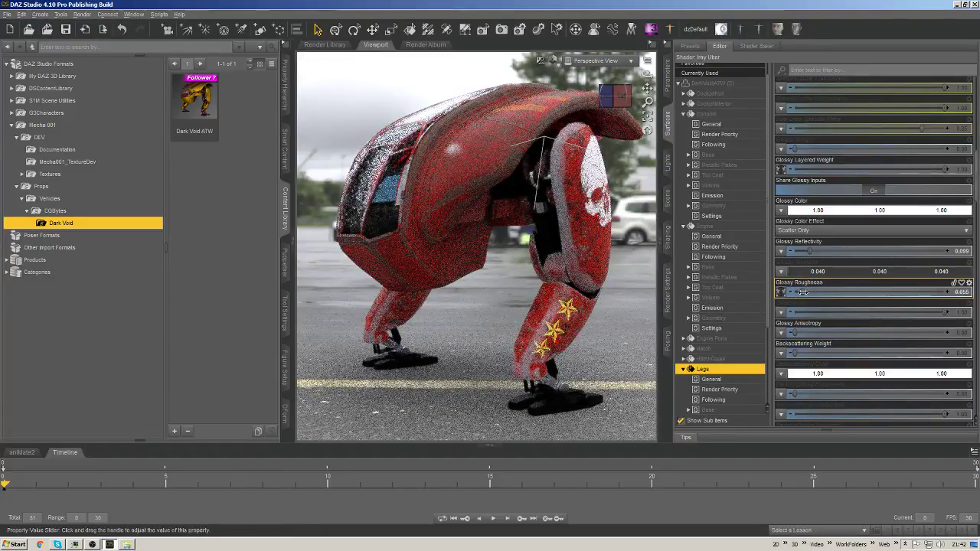
pyautogui.moveTo(802, 292); pyautogui.dragTo(817, 292)
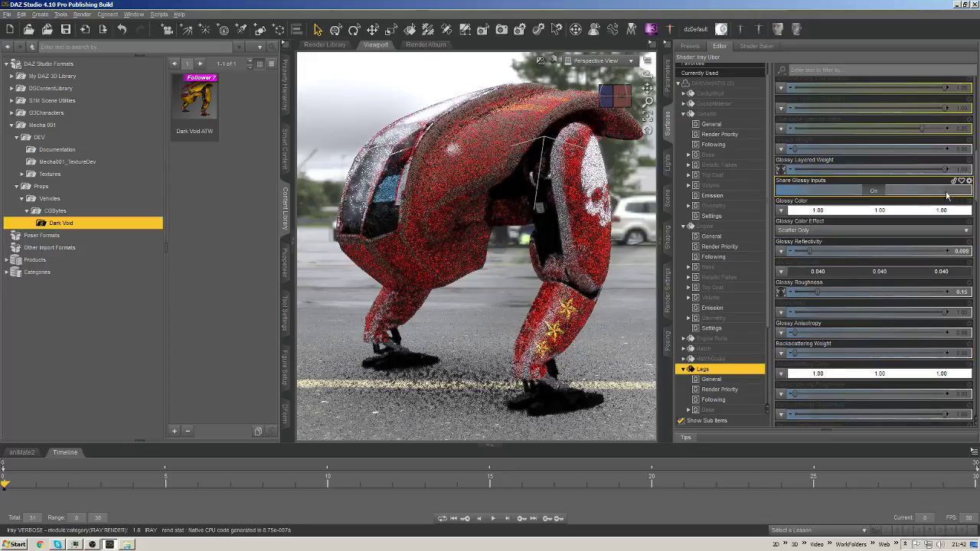
pyautogui.click(897, 211)
pyautogui.moveTo(607, 222); pyautogui.dragTo(607, 239)
pyautogui.click(561, 351)
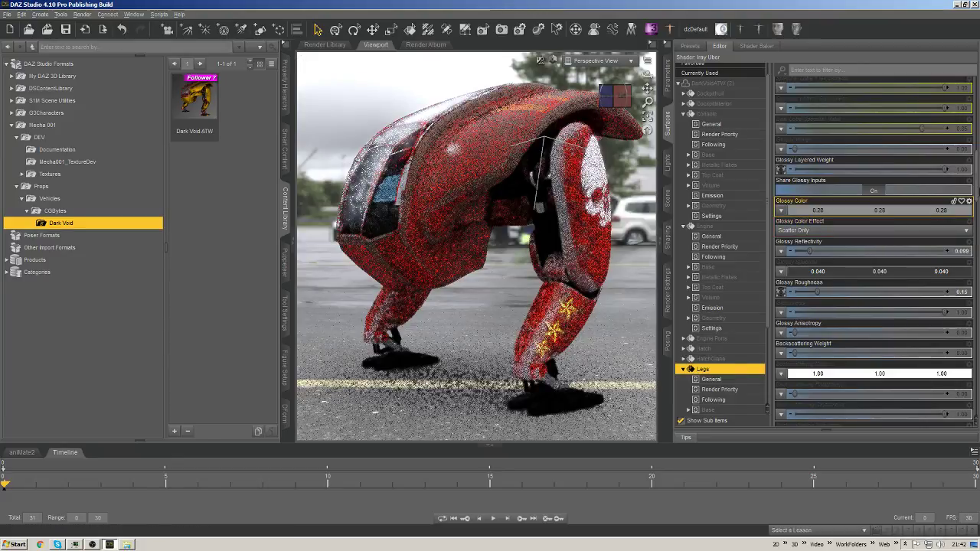
# Review the remaining Legs surface settings, from refraction, bump and top coat down to displacement, tiling and smoothing.
pyautogui.scroll(-12, 977, 184)
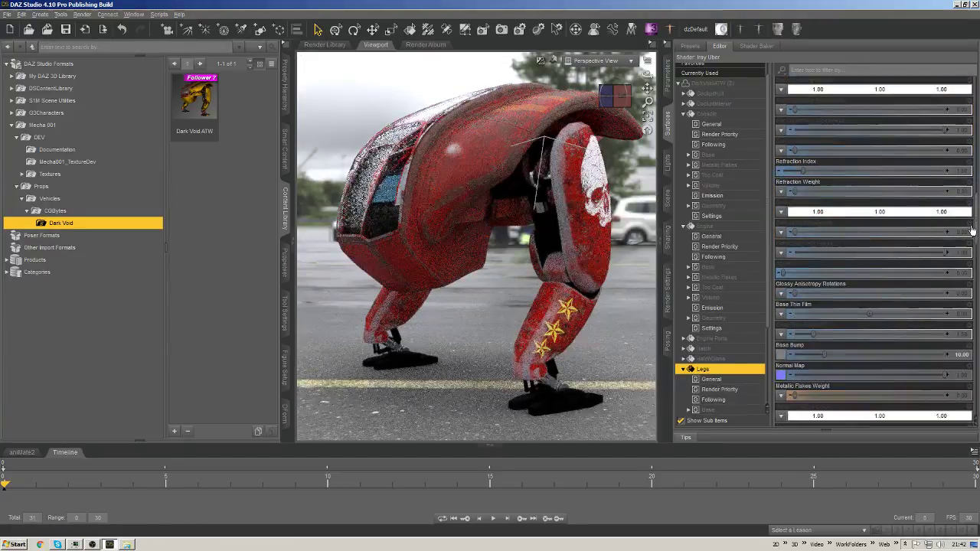
pyautogui.scroll(-2, 971, 239)
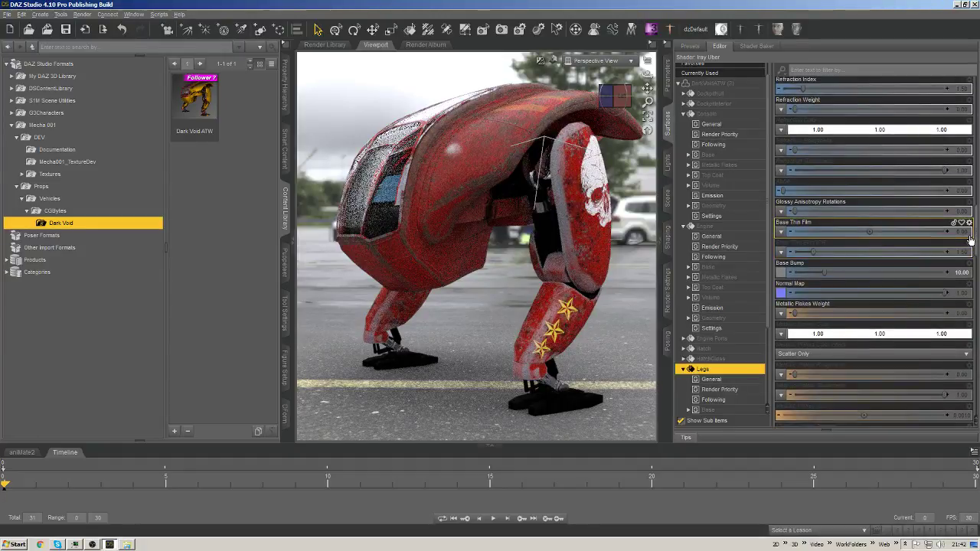
pyautogui.scroll(-4, 968, 243)
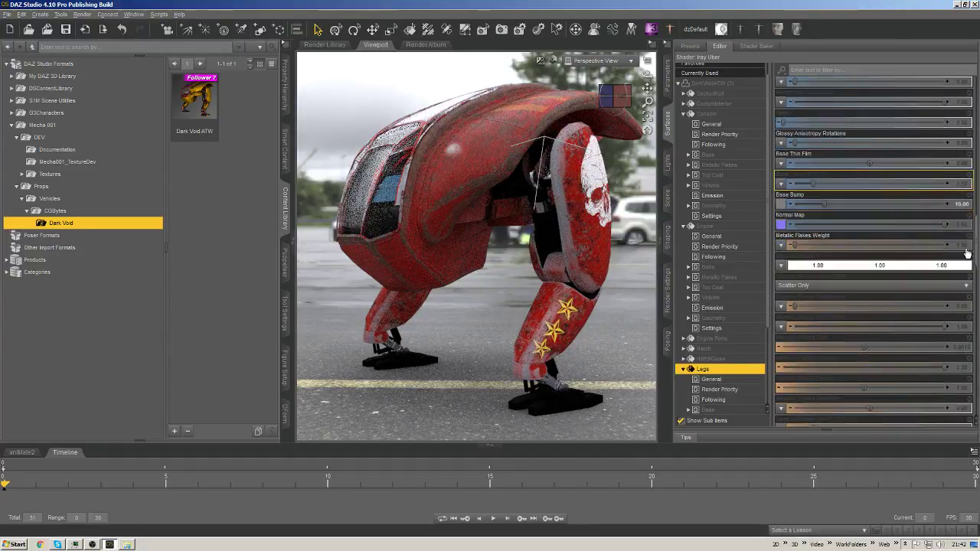
pyautogui.scroll(-4, 965, 265)
pyautogui.scroll(-6, 963, 269)
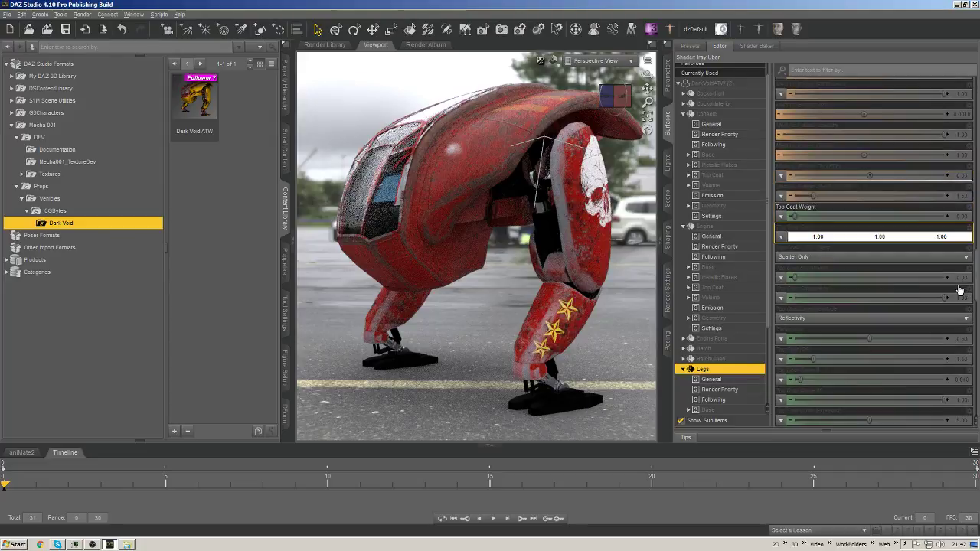
pyautogui.scroll(-10, 950, 337)
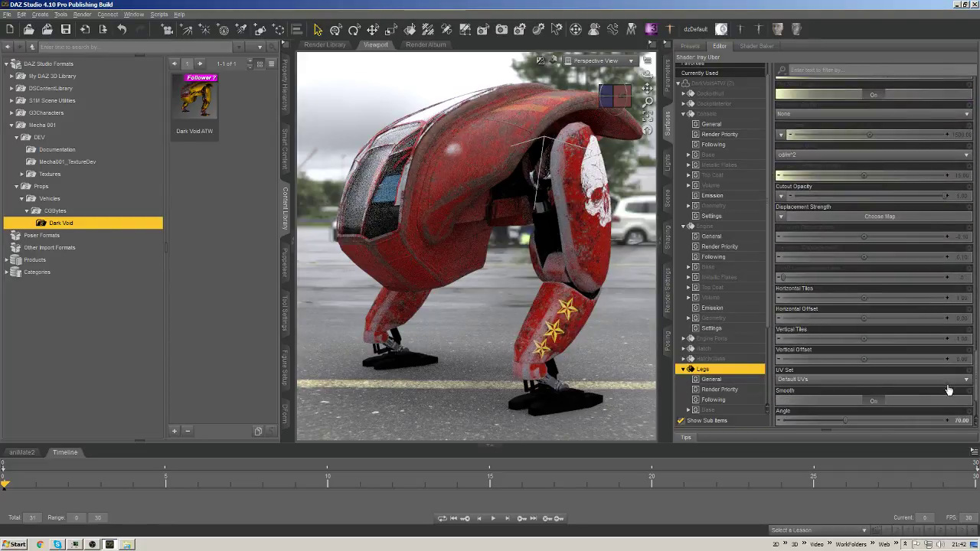
pyautogui.scroll(5, 945, 419)
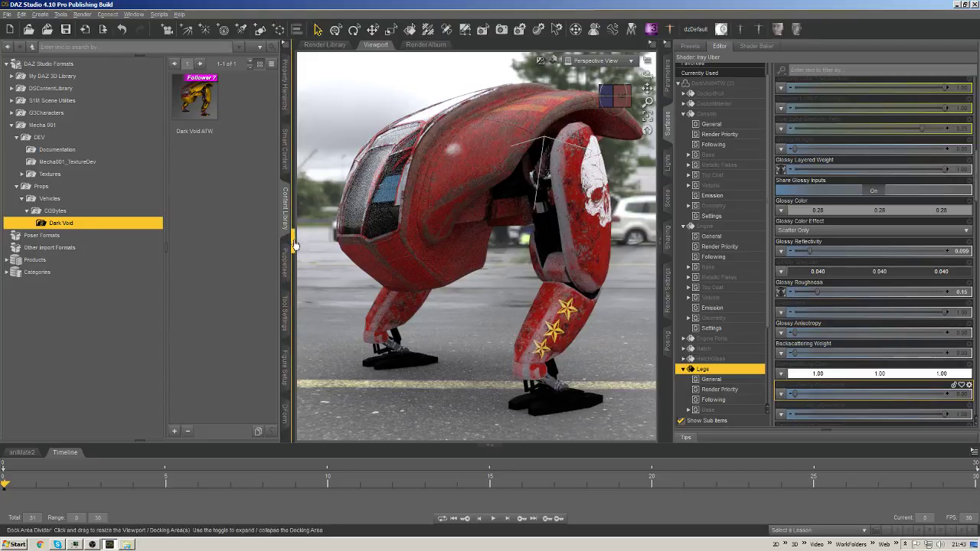
# Create a sub-folder named ATW inside the Dark Void library folder.
pyautogui.rightClick(82, 224)
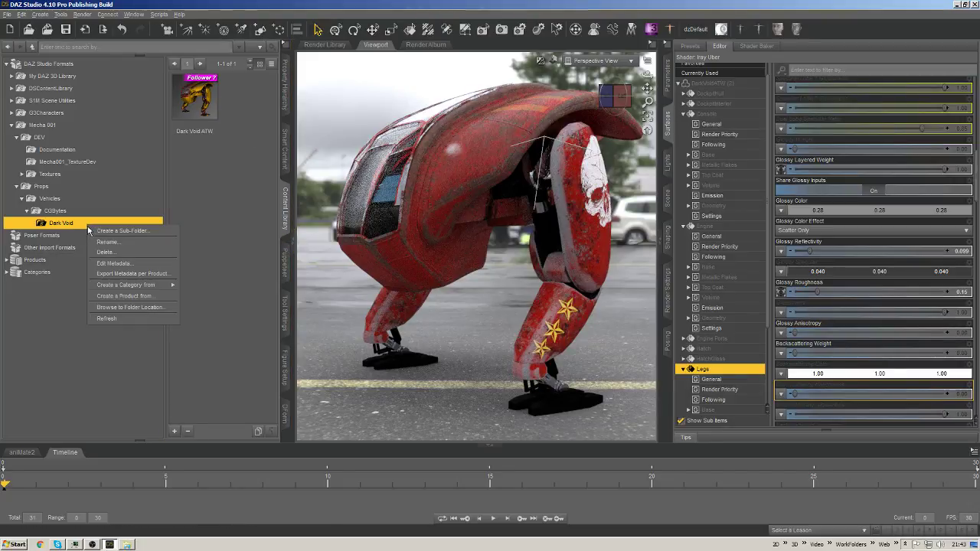
pyautogui.press('Escape')
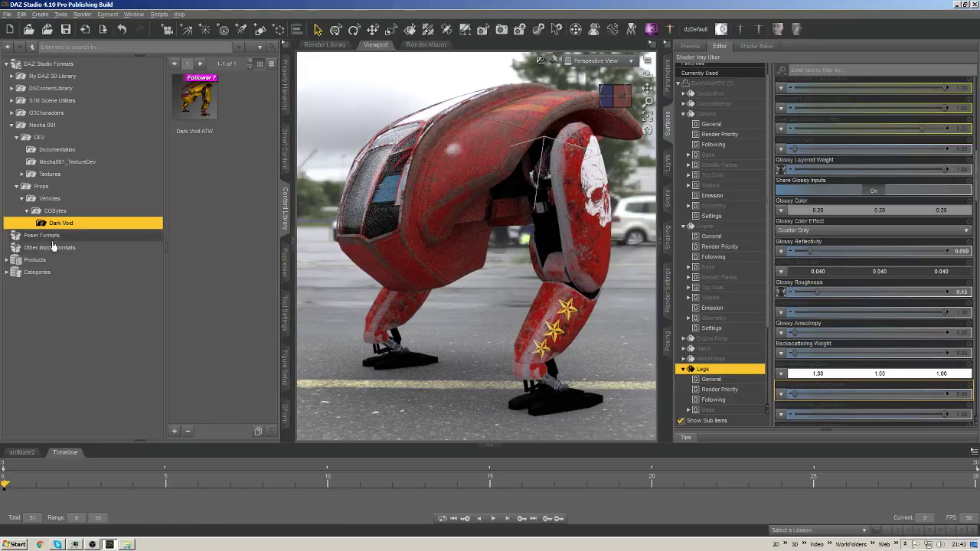
pyautogui.rightClick(103, 227)
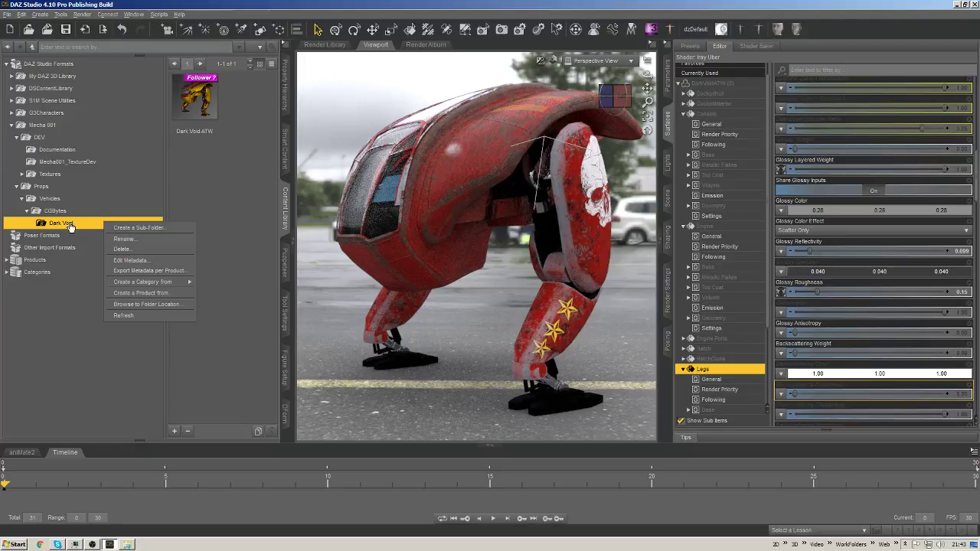
pyautogui.press('Escape')
pyautogui.rightClick(90, 223)
pyautogui.click(109, 227)
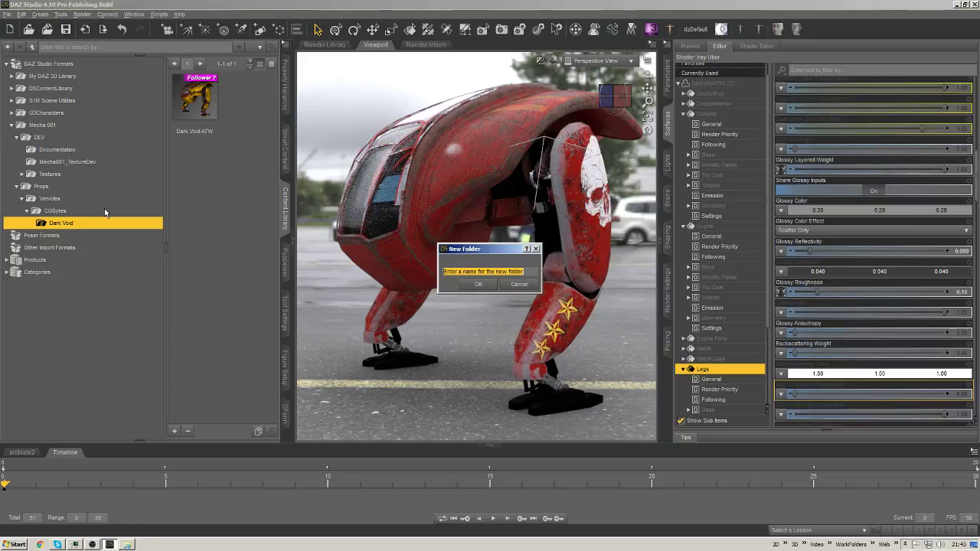
pyautogui.write('ATW')
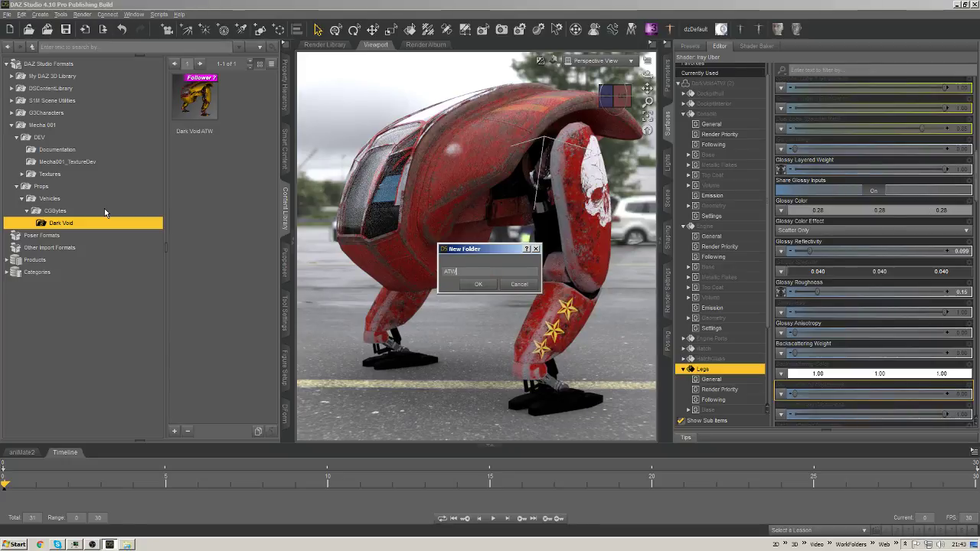
pyautogui.press('Return')
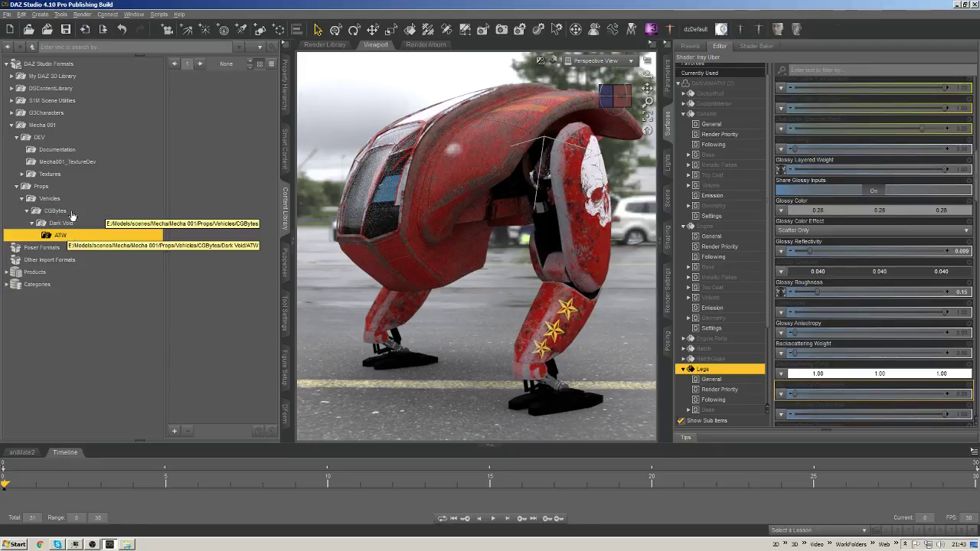
# Move the Dark Void ATW item from the Dark Void folder into the ATW sub-folder.
pyautogui.click(78, 223)
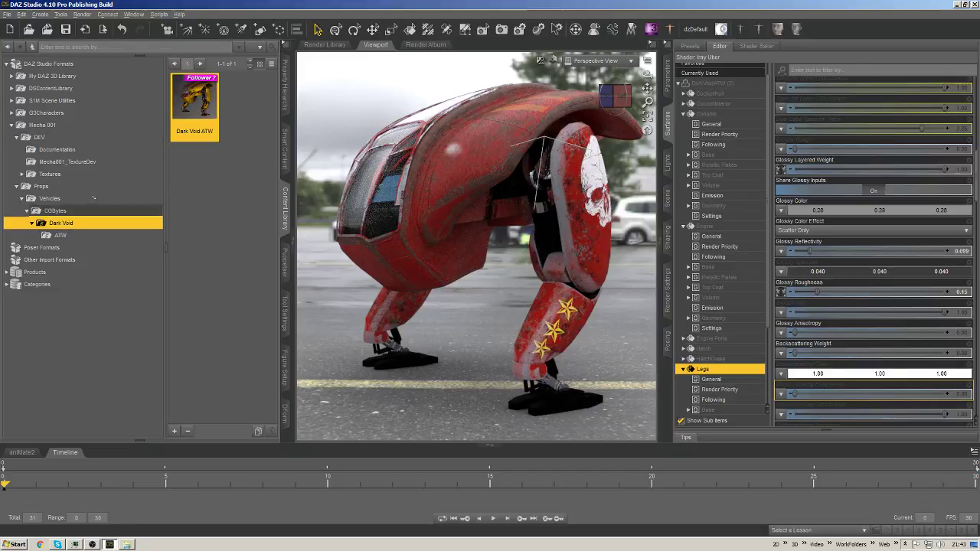
pyautogui.click(61, 211)
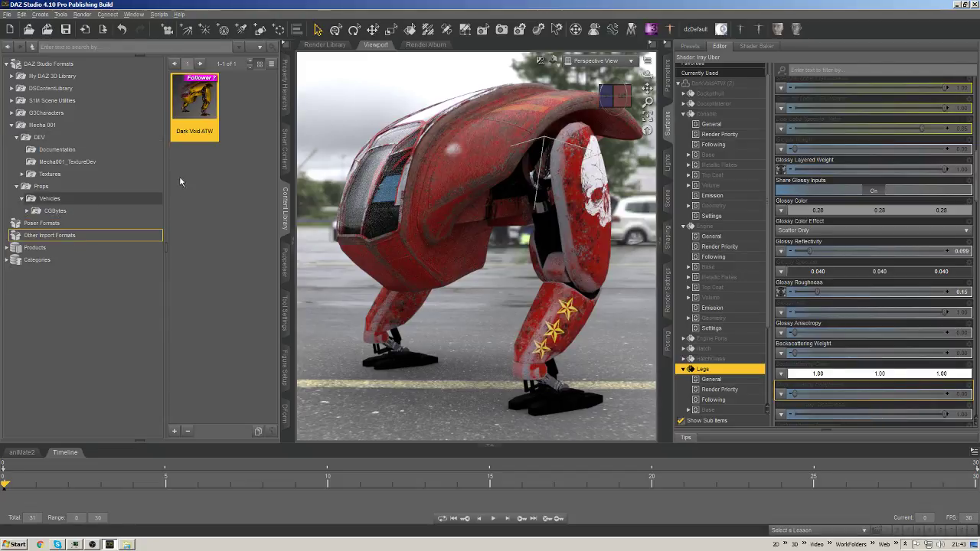
pyautogui.click(75, 225)
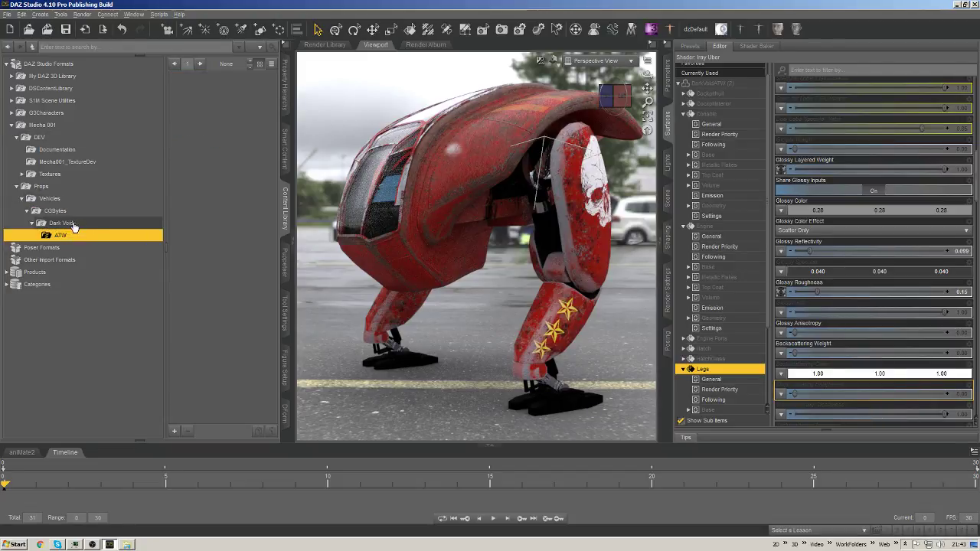
pyautogui.press('Down')
pyautogui.rightClick(211, 219)
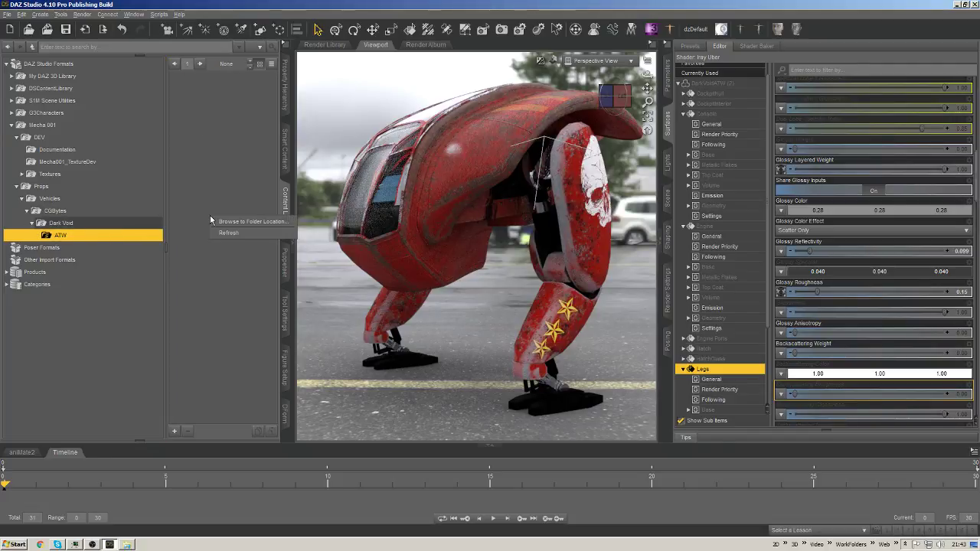
pyautogui.click(228, 233)
pyautogui.press('Up')
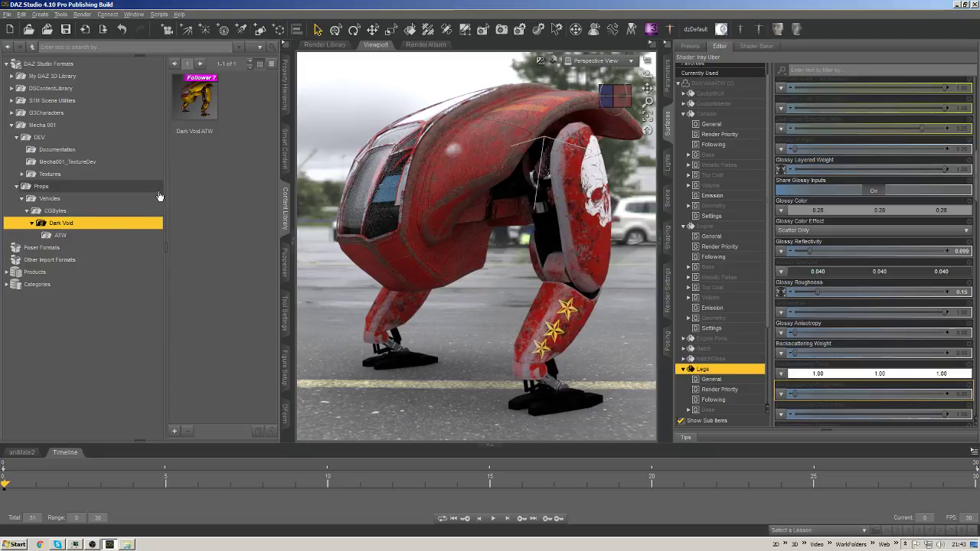
pyautogui.click(200, 134)
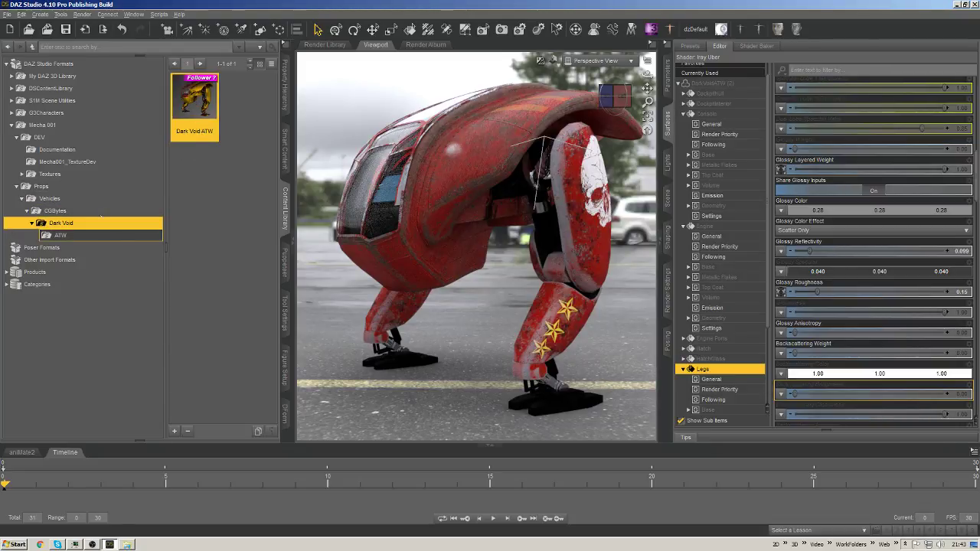
pyautogui.click(87, 236)
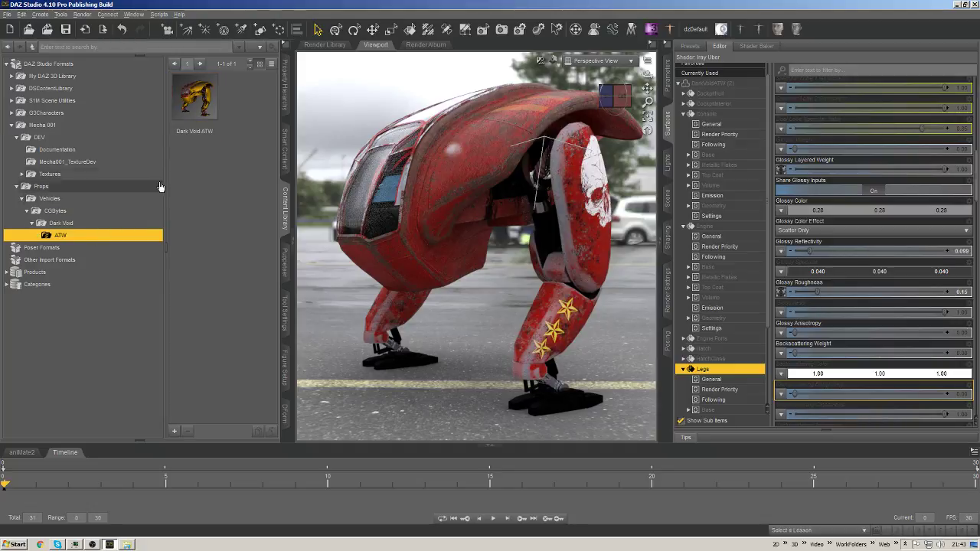
# Create a sub-folder named Materials inside the ATW folder.
pyautogui.rightClick(115, 236)
pyautogui.click(123, 241)
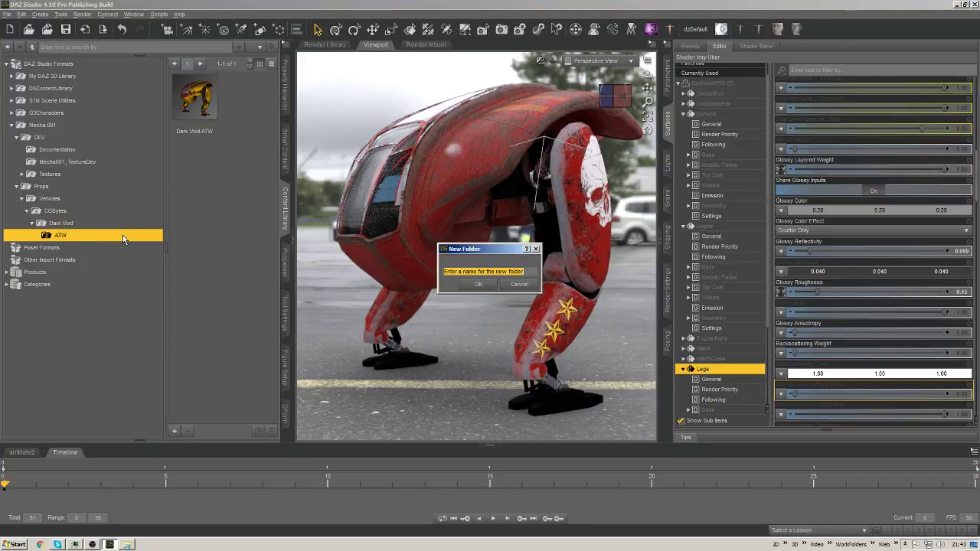
pyautogui.write('Materials')
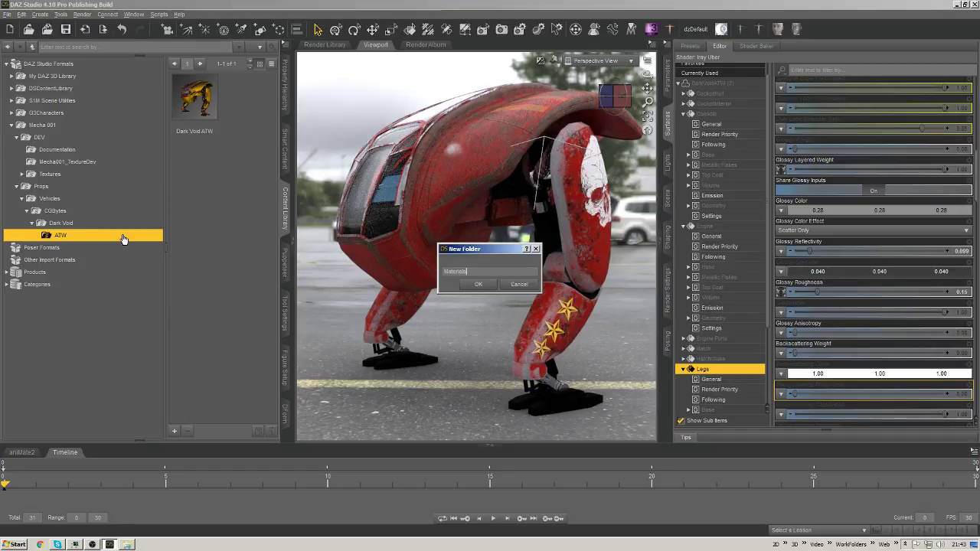
pyautogui.press('Return')
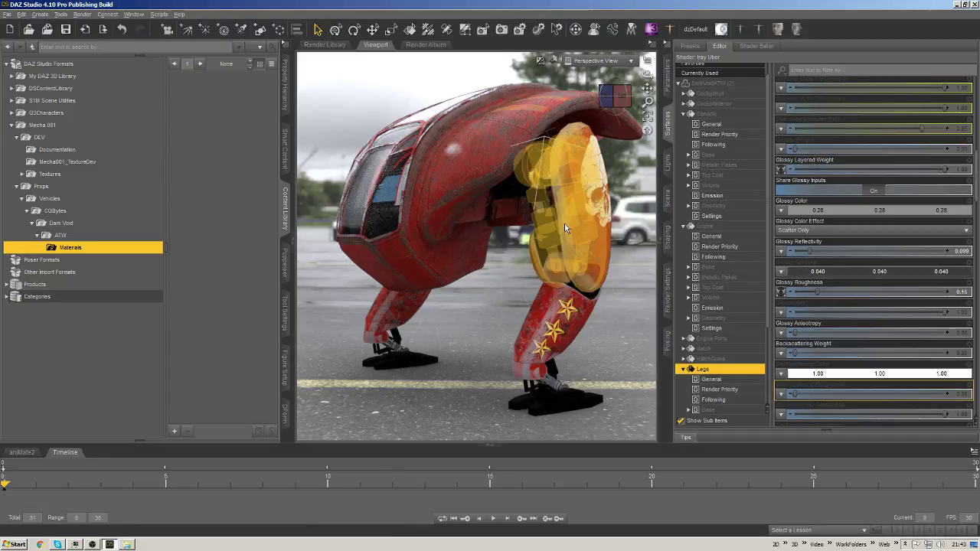
# Save the red mech's surfaces as a compressed Material(s) Preset named AttackRed in the Materials folder, with all surface groups included.
pyautogui.click(585, 190)
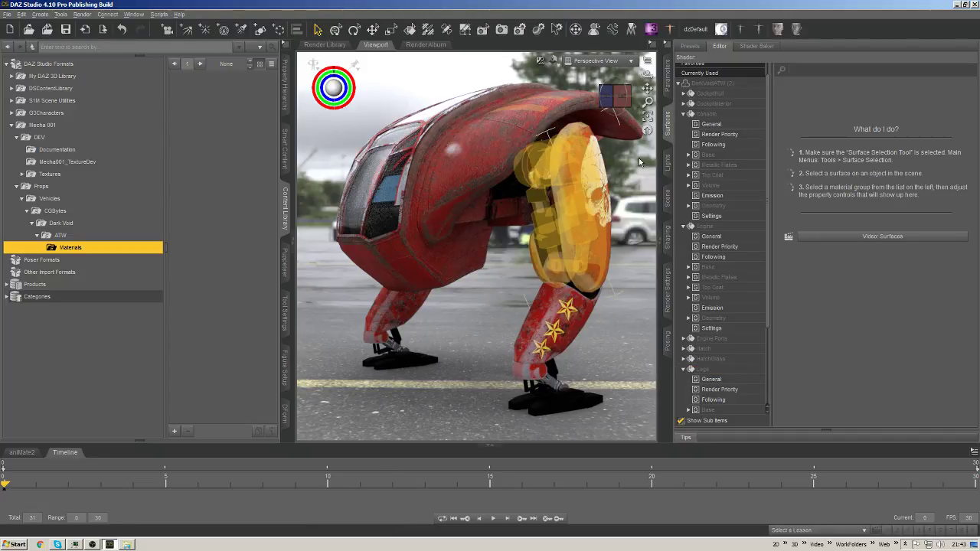
pyautogui.click(174, 432)
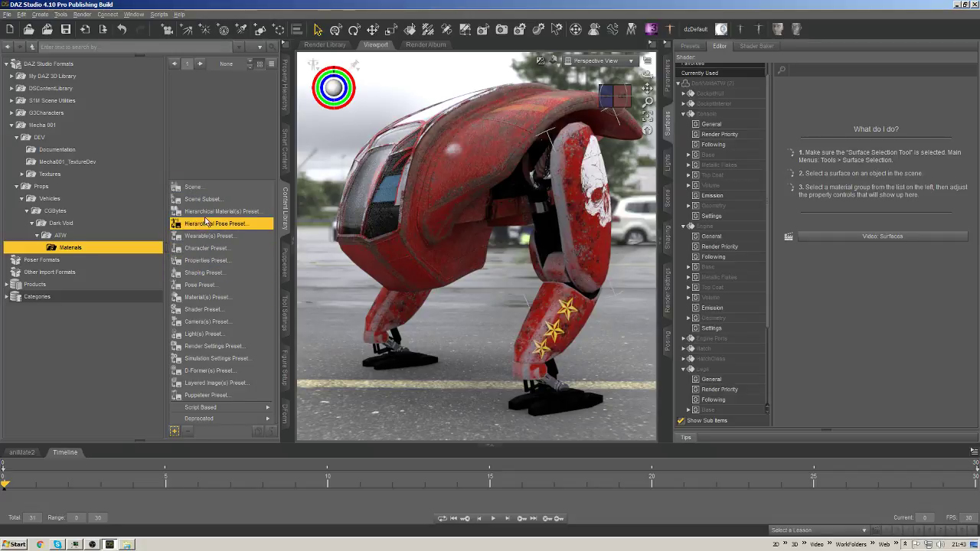
pyautogui.click(205, 298)
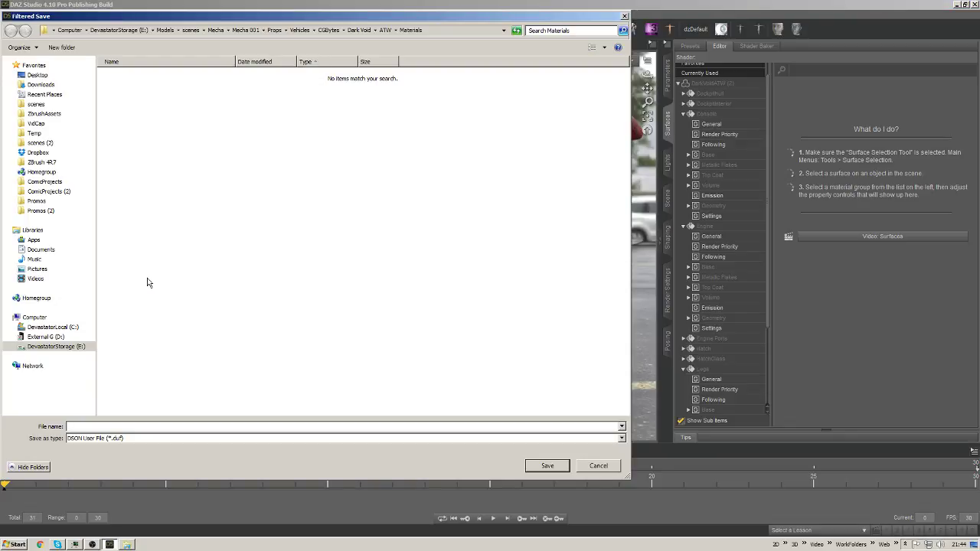
pyautogui.write('Mil')
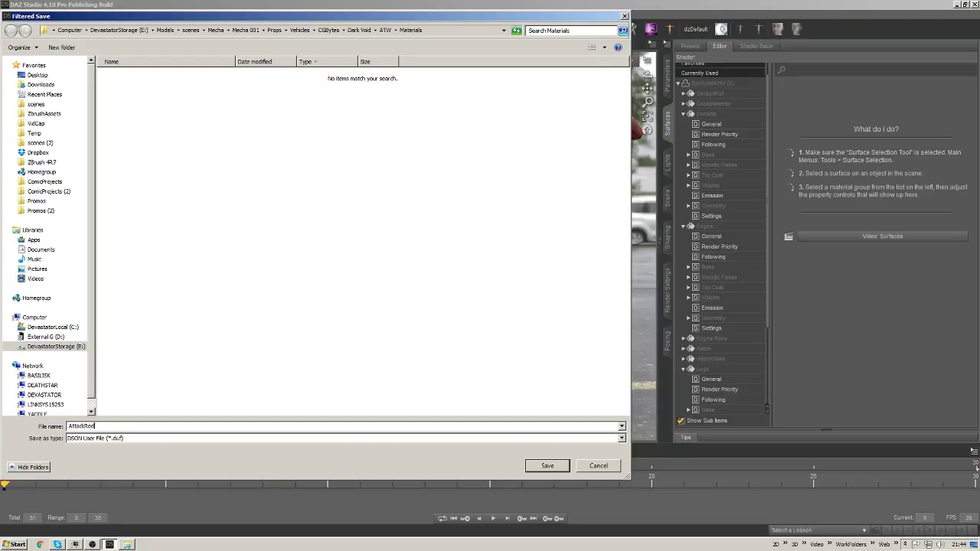
pyautogui.press('Return')
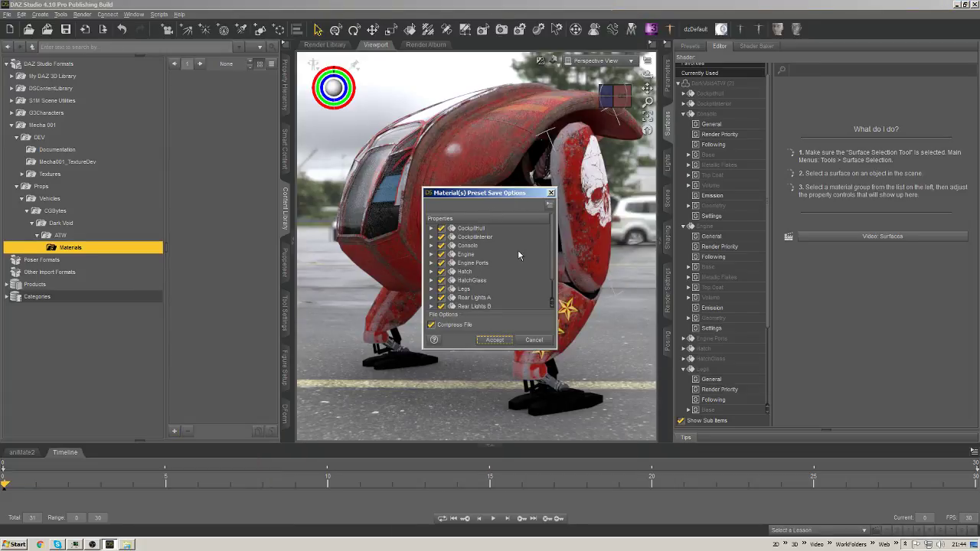
pyautogui.scroll(-1, 517, 261)
pyautogui.click(502, 342)
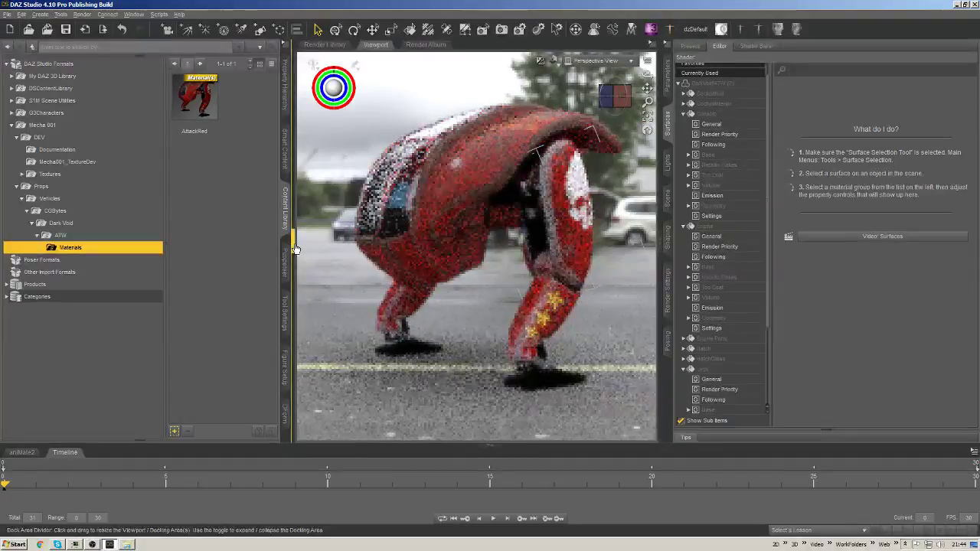
# Collapse the content library and make the hidden yellow DarkVoidATW mech visible in the scene hierarchy.
pyautogui.click(286, 209)
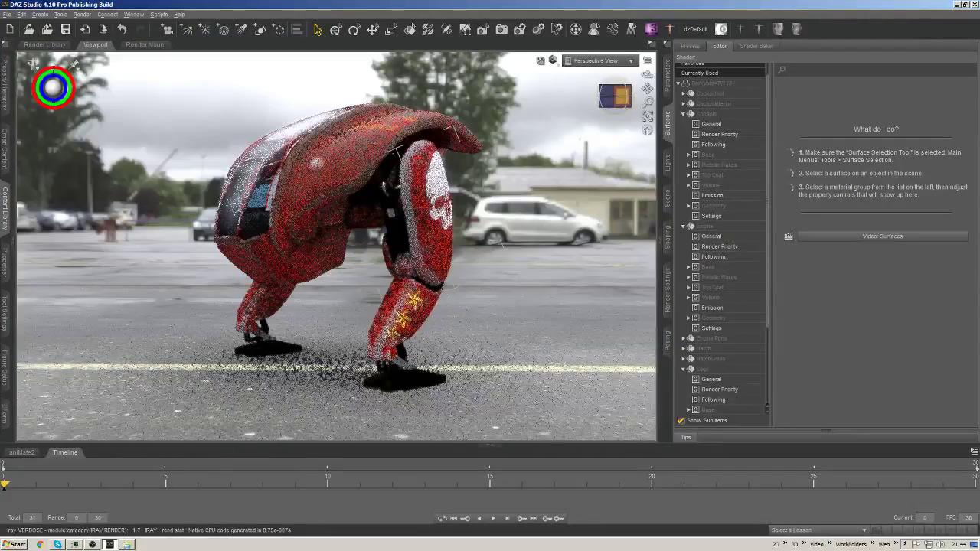
pyautogui.moveTo(647, 74)
pyautogui.mouseDown()
pyautogui.moveTo(647, 88)
pyautogui.moveTo(622, 96)
pyautogui.mouseUp()
pyautogui.click(667, 198)
pyautogui.click(681, 73)
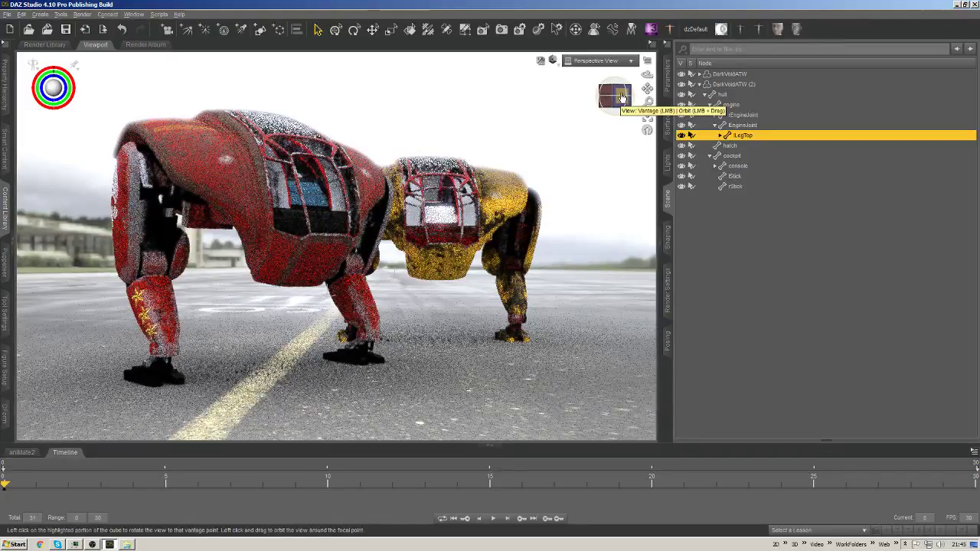
pyautogui.moveTo(617, 95); pyautogui.dragTo(621, 106)
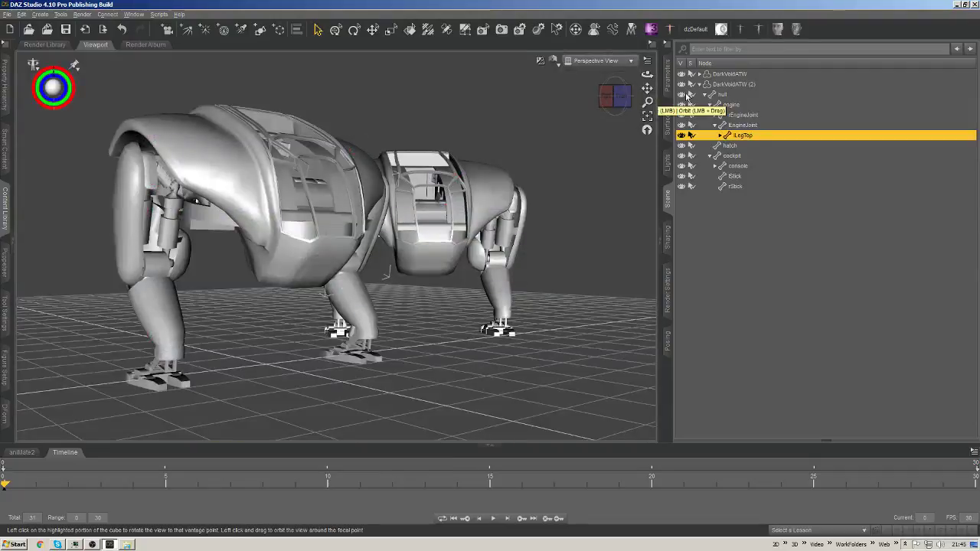
# Select the whole yellow DarkVoidATW figure and reposition it beside the red mech with the Translate tool.
pyautogui.click(728, 74)
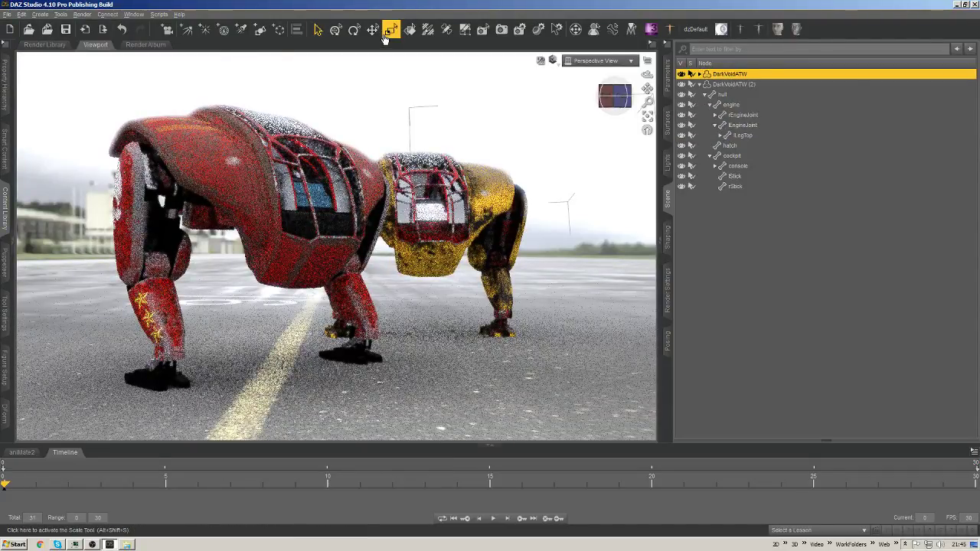
pyautogui.click(373, 29)
pyautogui.click(441, 207)
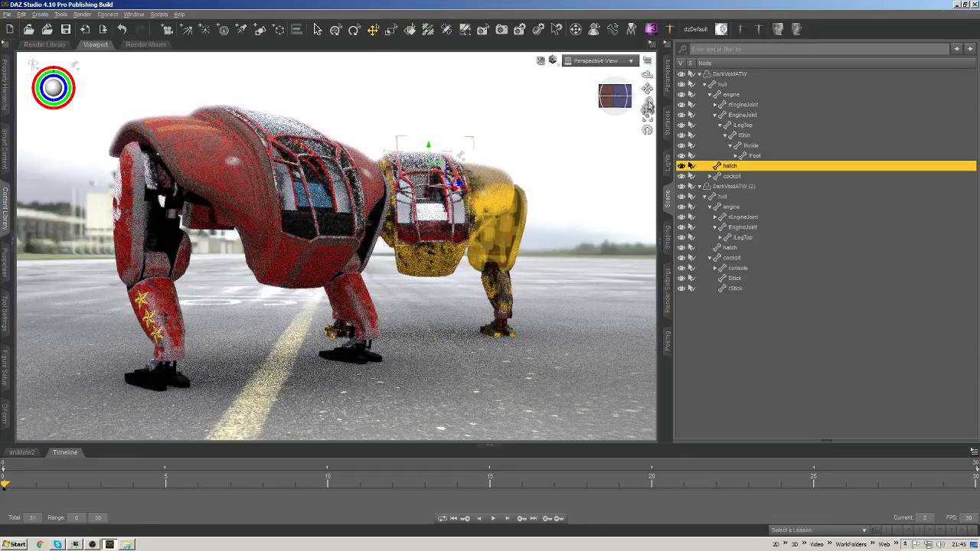
pyautogui.click(731, 74)
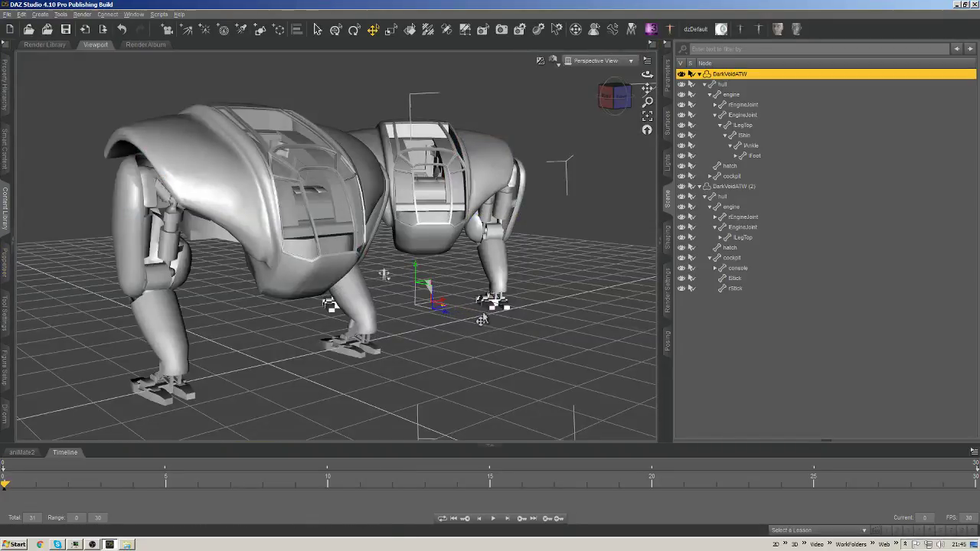
pyautogui.moveTo(527, 325)
pyautogui.mouseDown()
pyautogui.moveTo(539, 326)
pyautogui.moveTo(515, 336)
pyautogui.mouseUp()
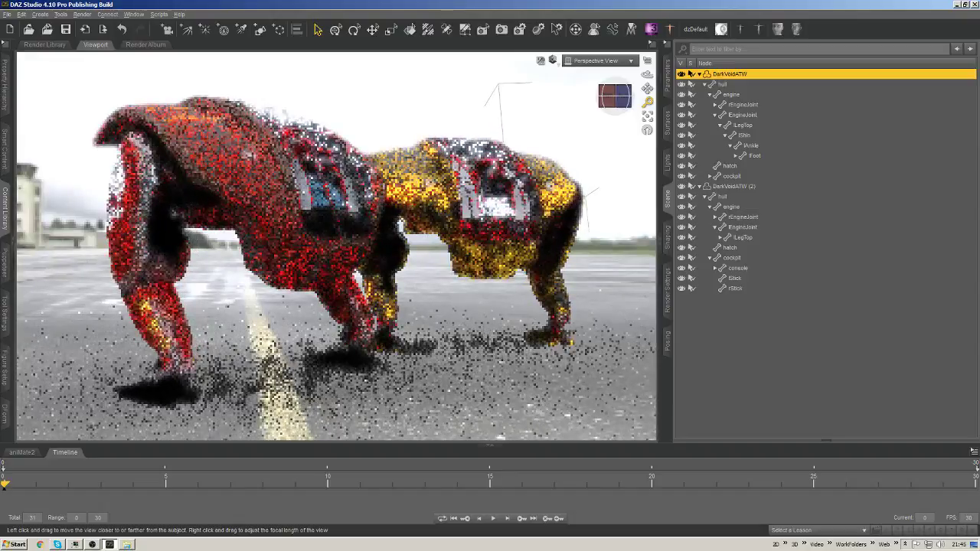
# Frame the red and yellow mechs together from a low front angle, clear the selection and bring up the surface settings.
pyautogui.moveTo(647, 102); pyautogui.dragTo(613, 163)
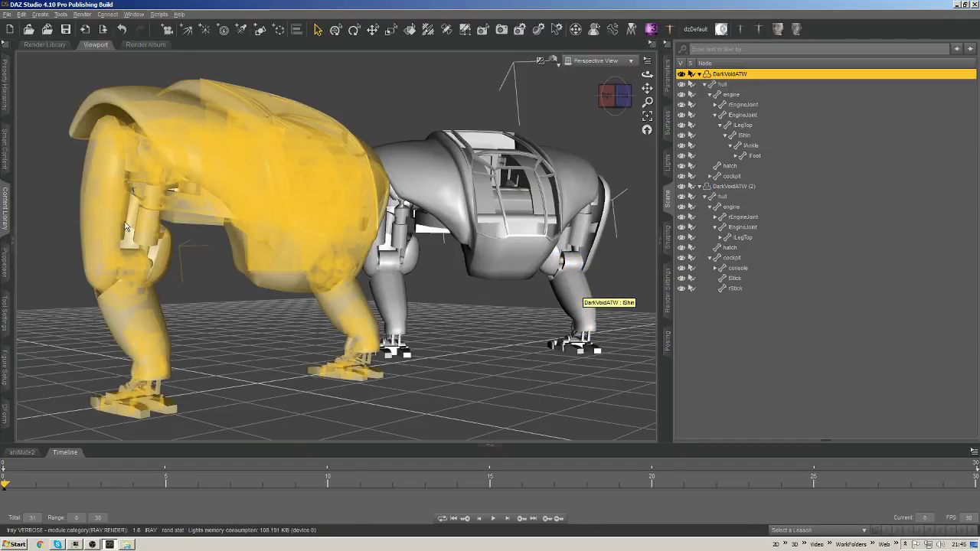
pyautogui.click(132, 223)
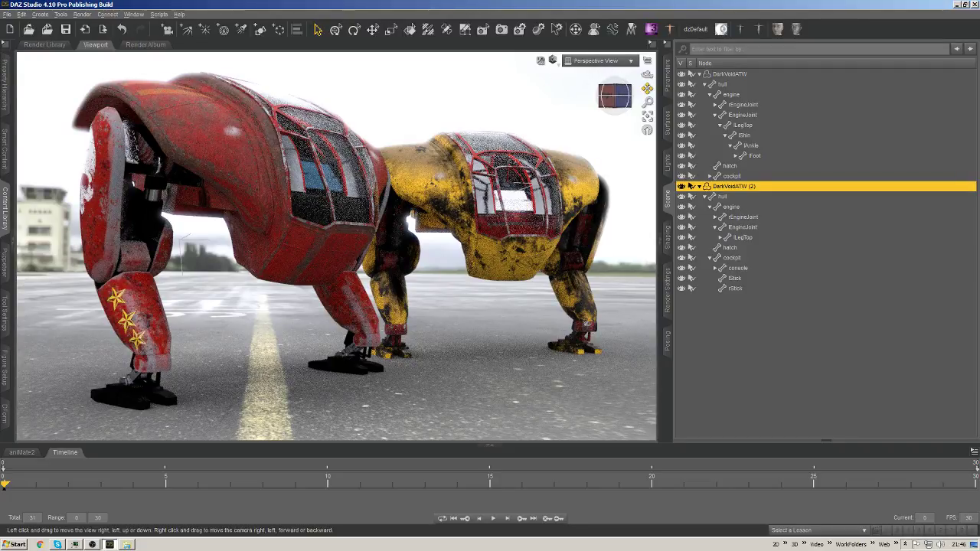
pyautogui.click(647, 88)
pyautogui.moveTo(647, 89); pyautogui.dragTo(605, 171)
pyautogui.click(594, 118)
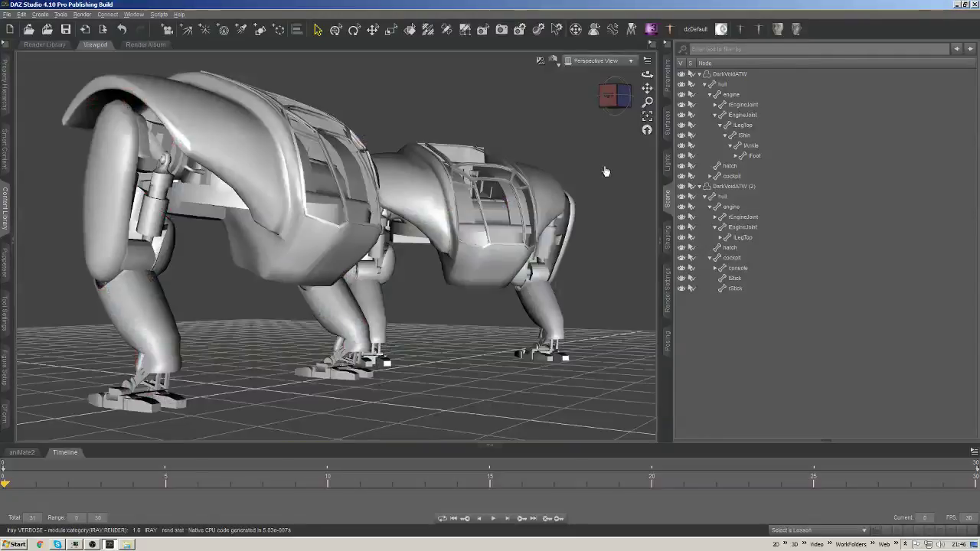
pyautogui.moveTo(636, 129)
pyautogui.mouseDown()
pyautogui.moveTo(647, 102)
pyautogui.moveTo(618, 130)
pyautogui.mouseUp()
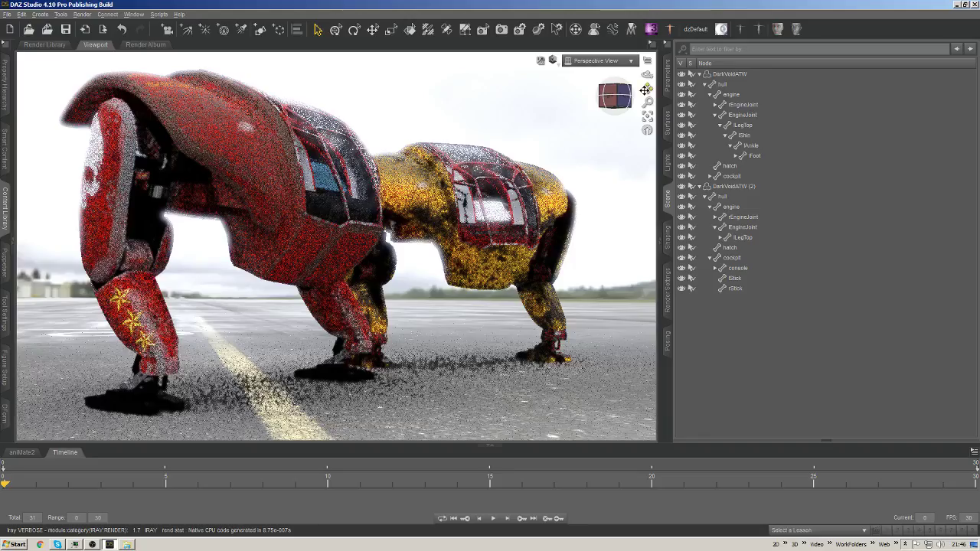
pyautogui.moveTo(647, 92); pyautogui.dragTo(617, 97)
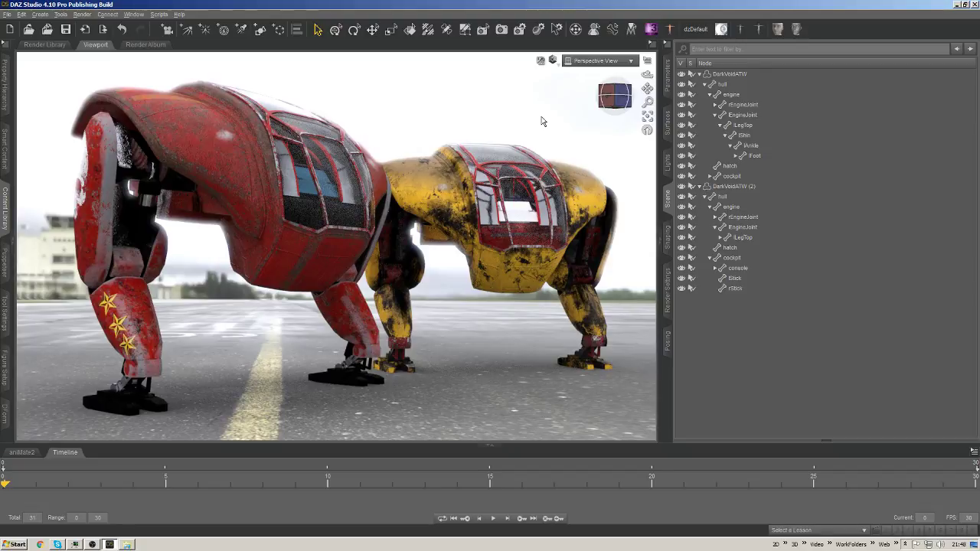
pyautogui.click(667, 123)
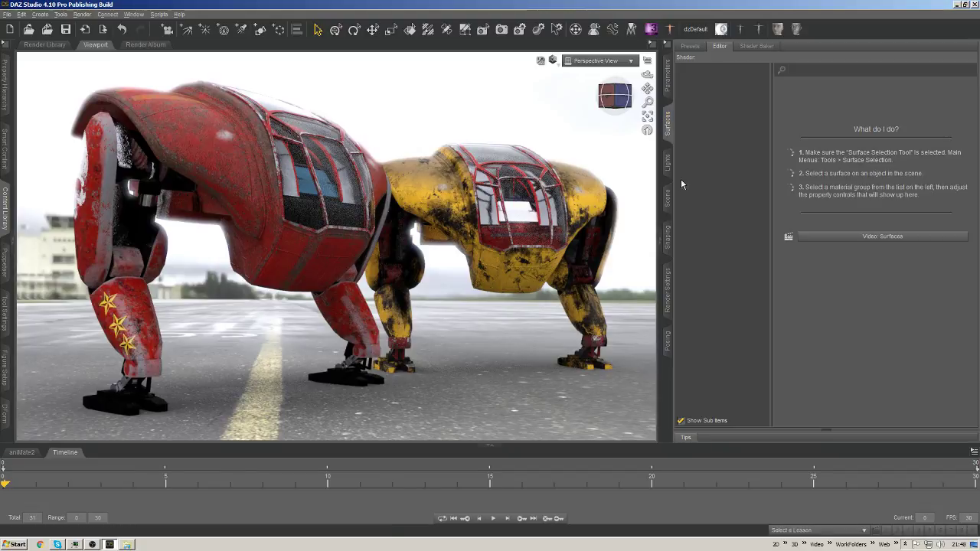
# Select the HatchGlass surface on both the red and yellow mechs with the Surface Selection tool, then return to the object selection tool.
pyautogui.click(410, 29)
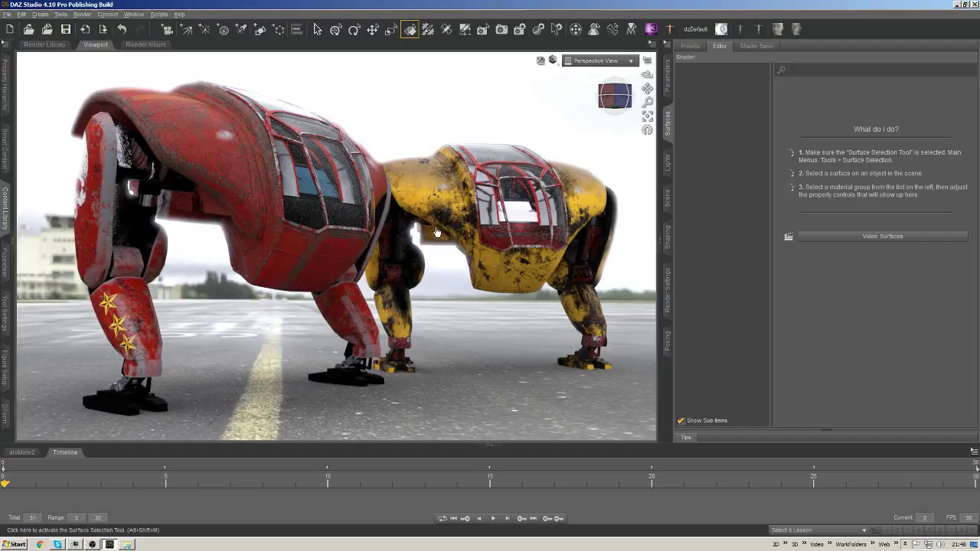
pyautogui.click(328, 186)
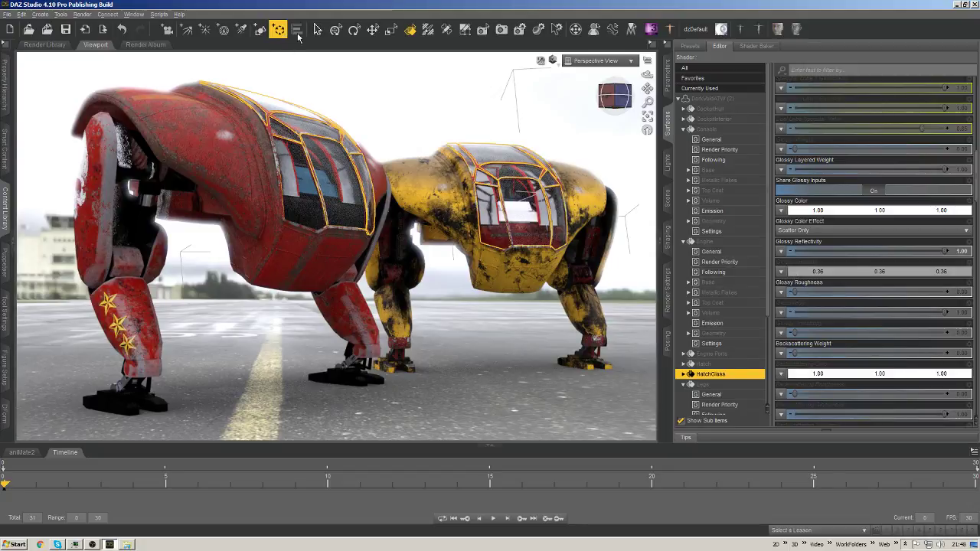
pyautogui.click(318, 29)
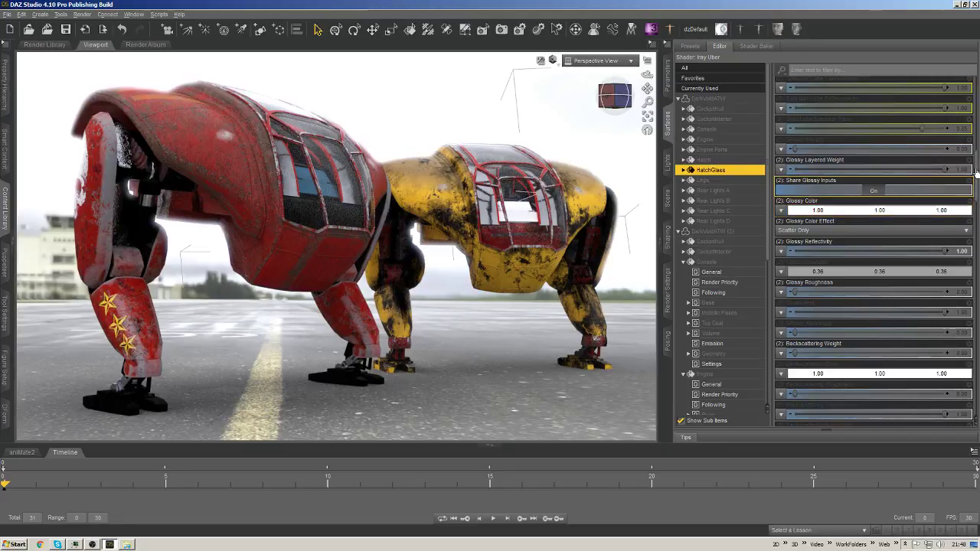
# Darken the Base Color of both HatchGlass surfaces to near black, 0.0026 in every channel.
pyautogui.moveTo(974, 173); pyautogui.dragTo(976, 104)
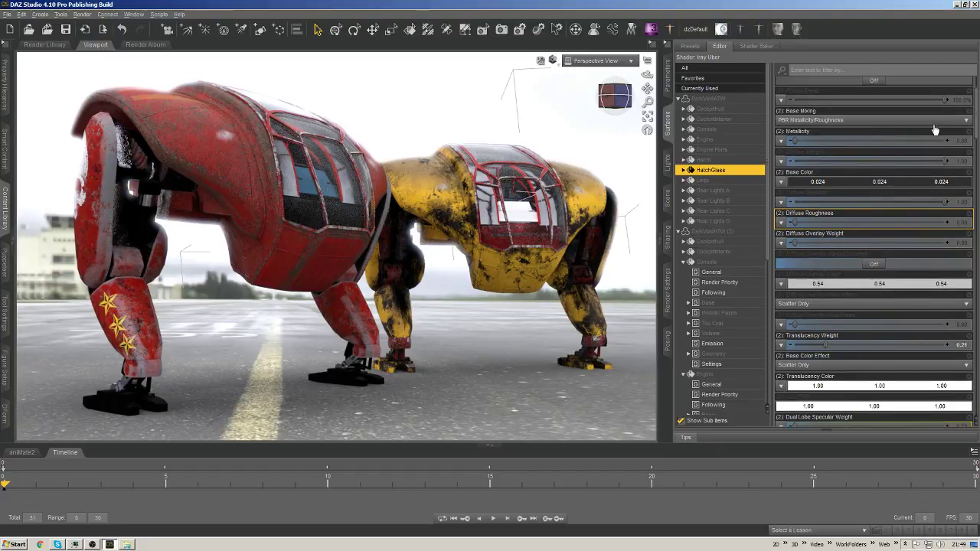
pyautogui.click(842, 184)
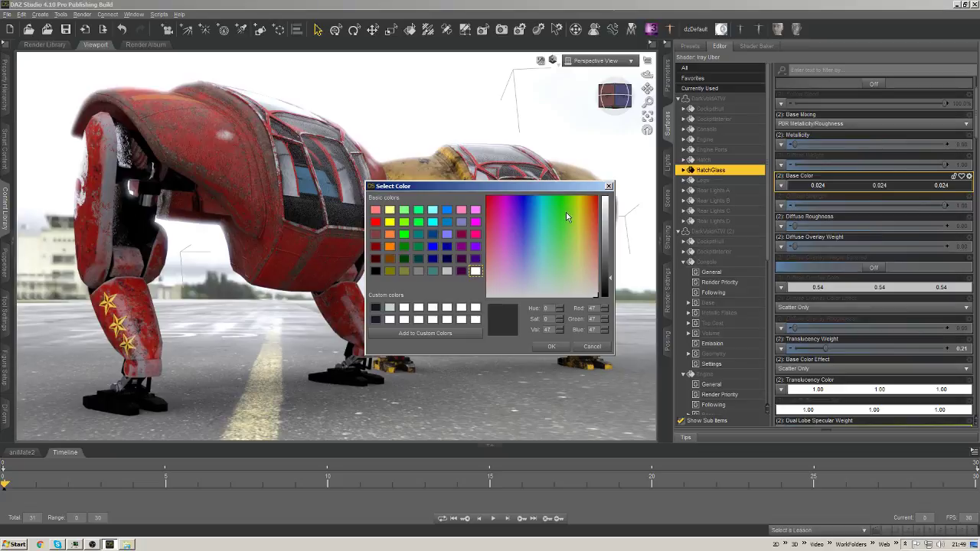
pyautogui.moveTo(604, 280); pyautogui.dragTo(604, 293)
pyautogui.click(552, 348)
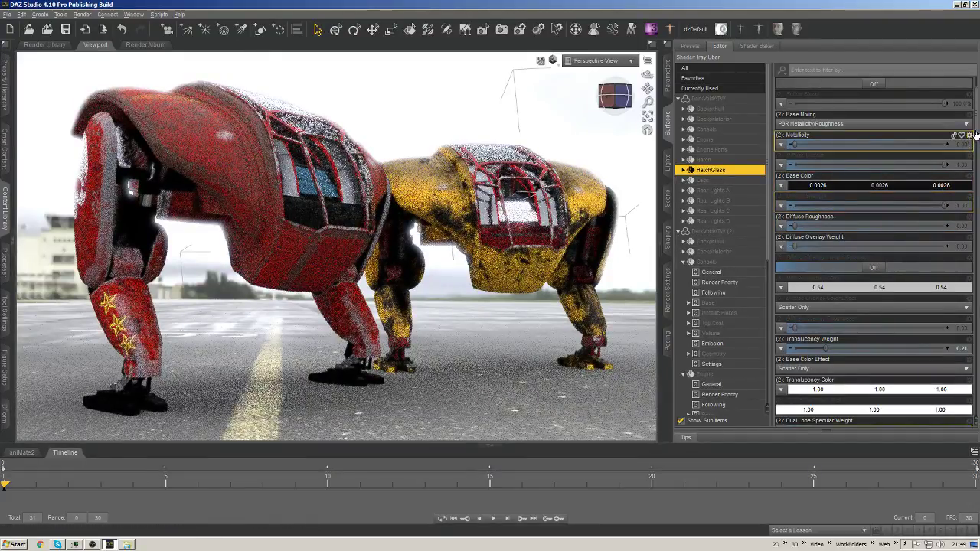
# Change the grey glossy color directly beneath Glossy Reflectivity on both HatchGlass surfaces to pure white, 1.00 in every channel.
pyautogui.scroll(-5, 969, 156)
pyautogui.scroll(-10, 969, 155)
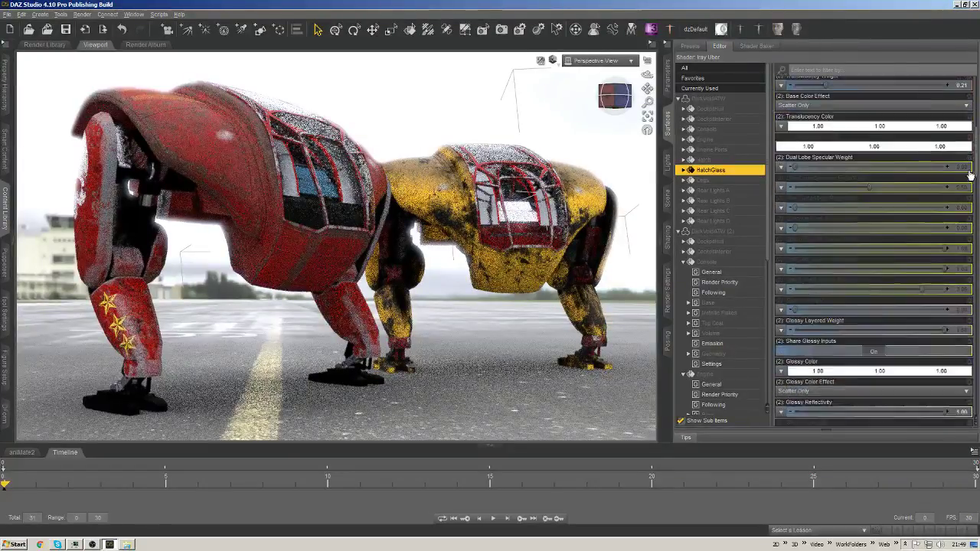
pyautogui.scroll(-1, 961, 205)
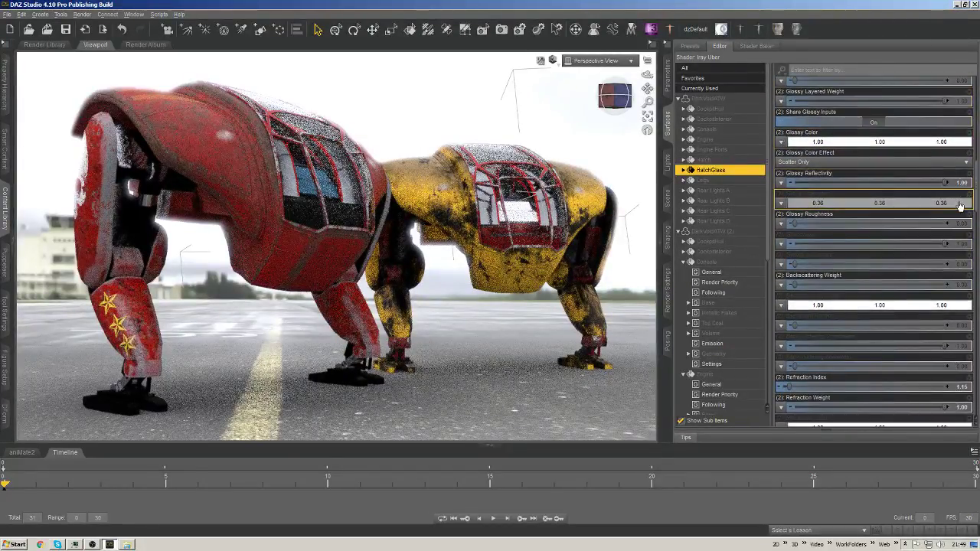
pyautogui.click(821, 203)
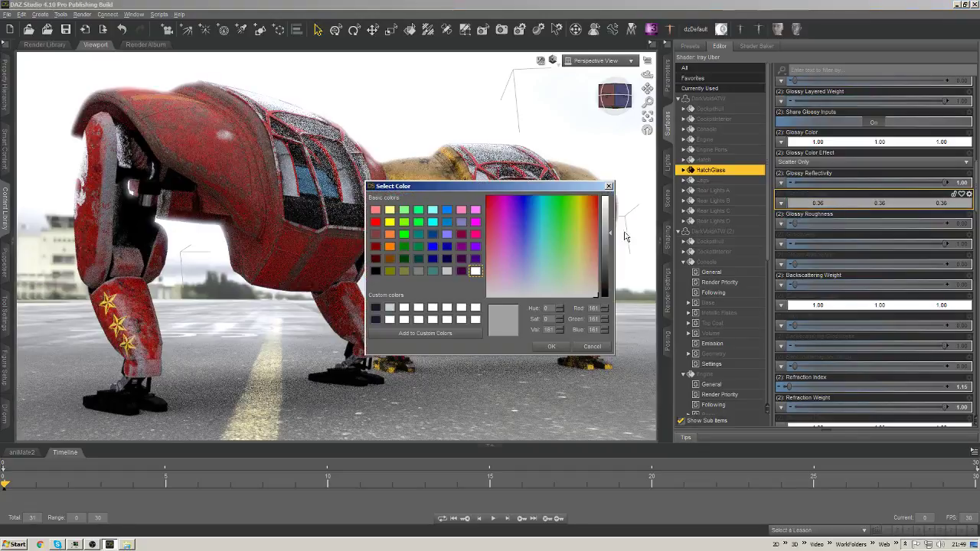
pyautogui.moveTo(605, 217); pyautogui.dragTo(607, 186)
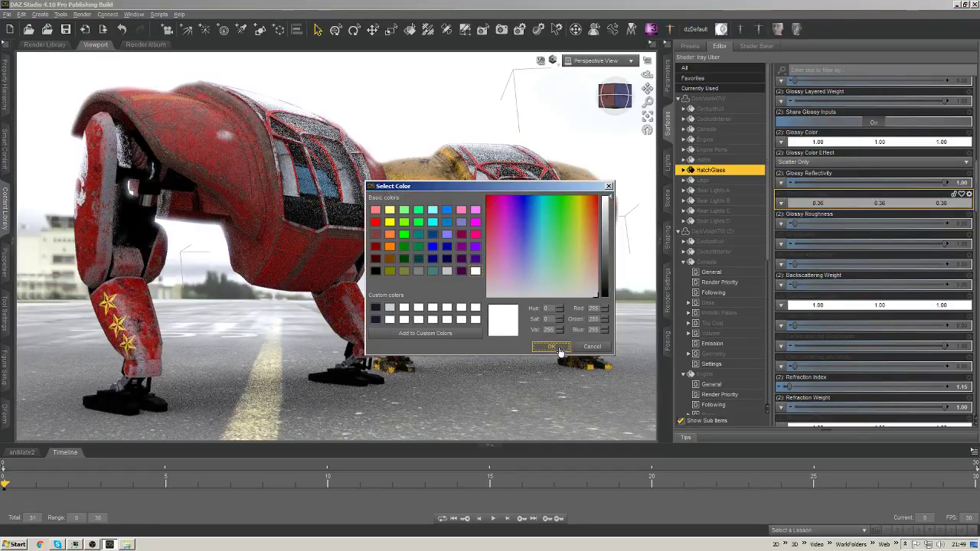
pyautogui.click(552, 347)
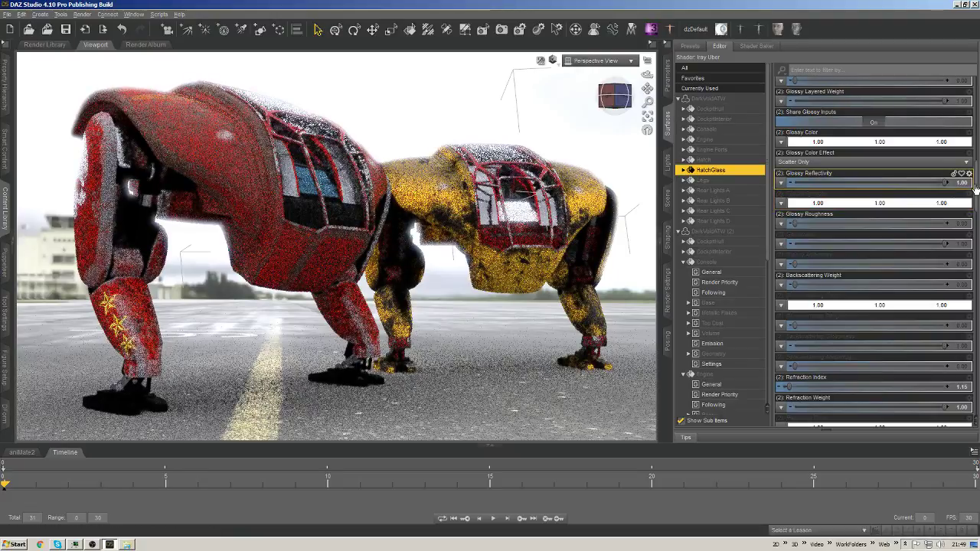
# Lower the Refraction Weight of both HatchGlass surfaces to 0.51.
pyautogui.scroll(-5, 969, 195)
pyautogui.scroll(-1, 968, 213)
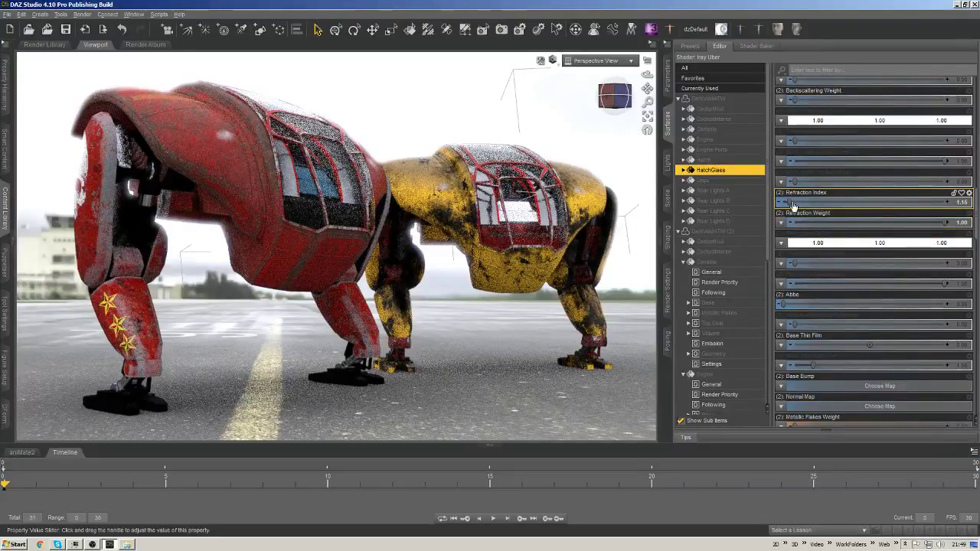
pyautogui.moveTo(936, 223); pyautogui.dragTo(821, 224)
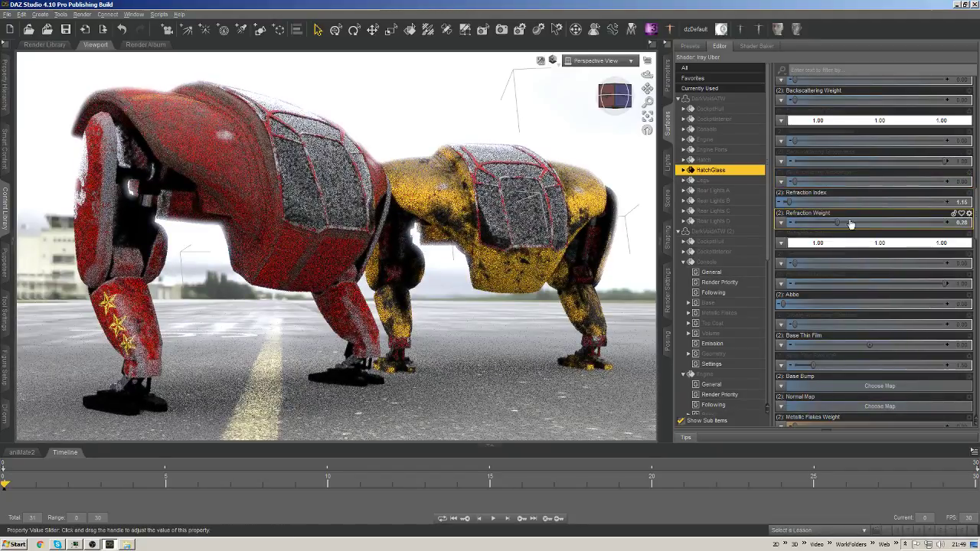
pyautogui.moveTo(839, 222); pyautogui.dragTo(871, 222)
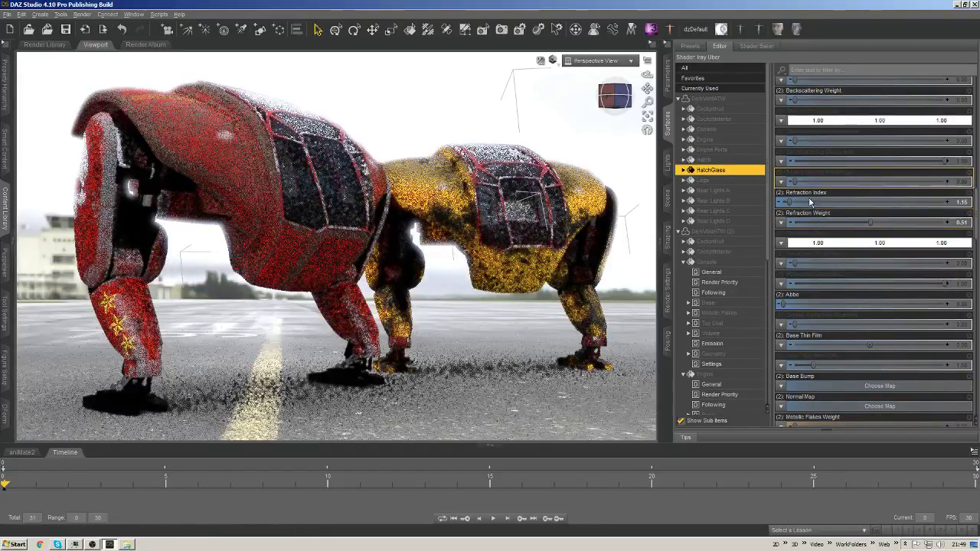
# Restore the hatch glass's Refraction Weight to 1.00 and adjust its Refraction Index to 1.43.
pyautogui.moveTo(790, 202); pyautogui.dragTo(813, 203)
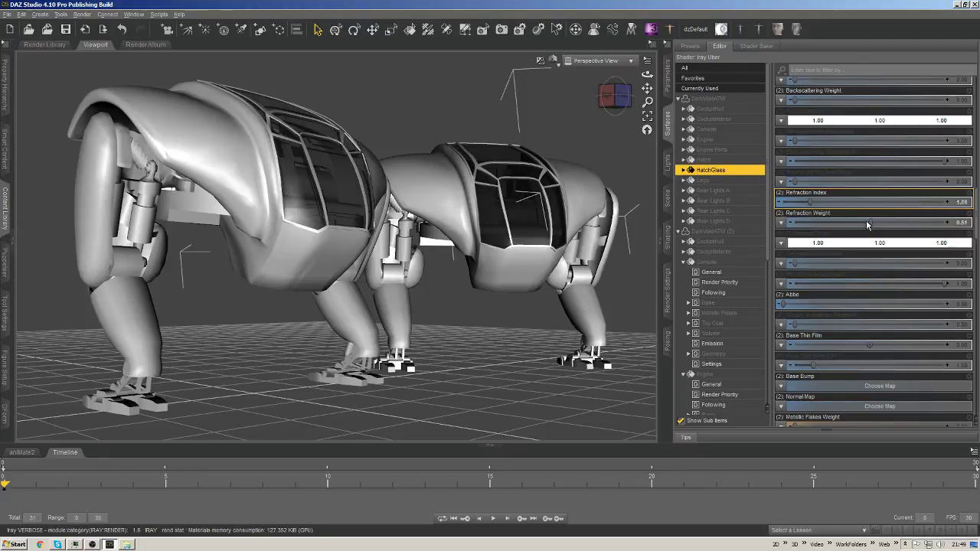
pyautogui.moveTo(870, 222); pyautogui.dragTo(951, 222)
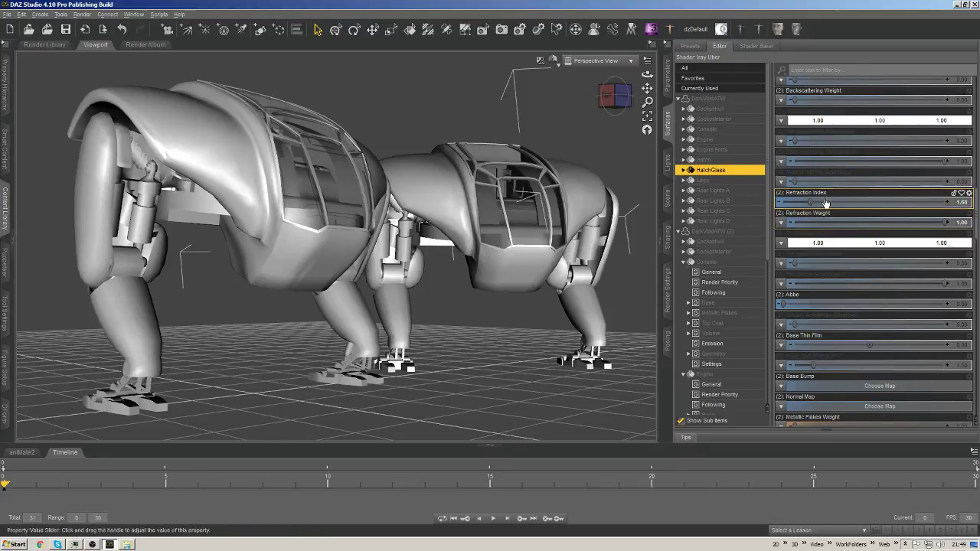
pyautogui.moveTo(813, 201); pyautogui.dragTo(835, 201)
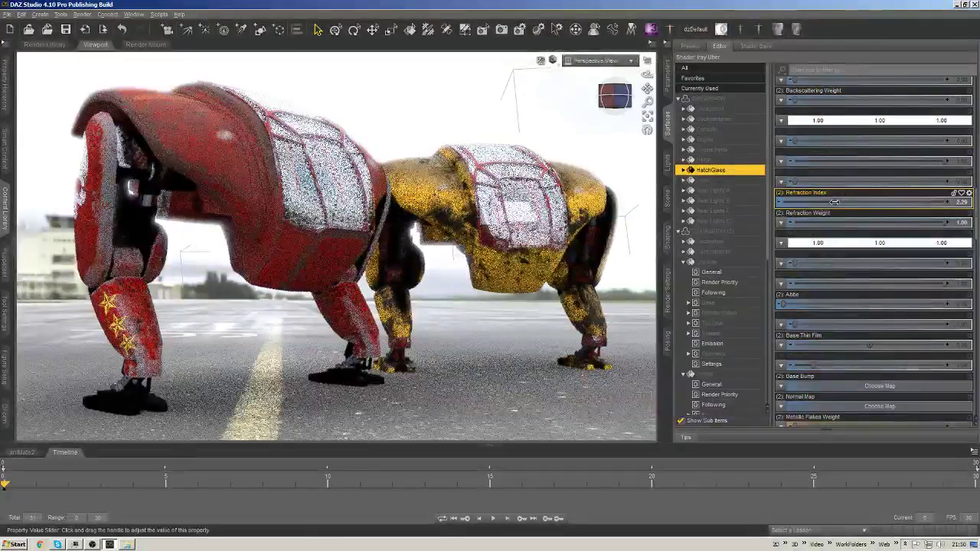
pyautogui.moveTo(835, 202); pyautogui.dragTo(801, 201)
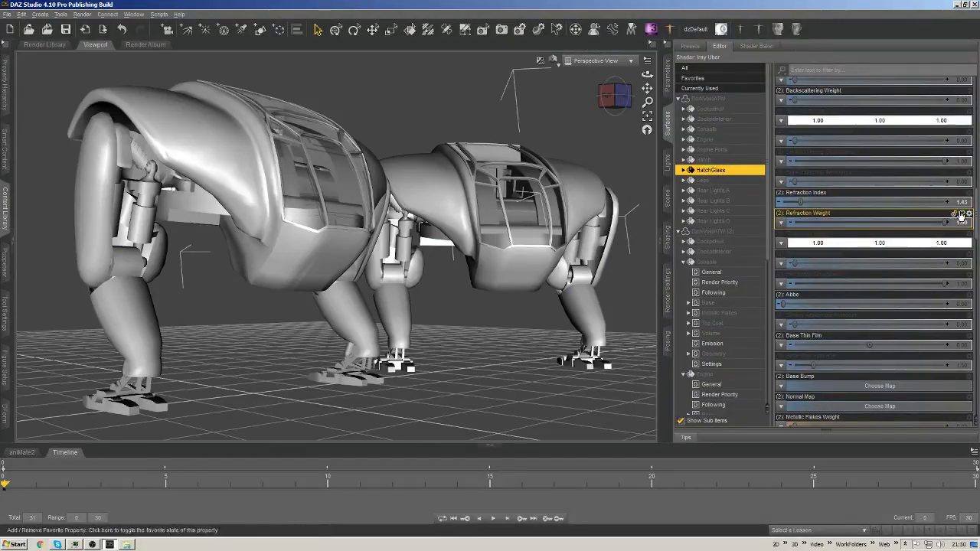
# Give both hatch glass surfaces a top coat with weight 1.00, reflectivity 1.00 and roughness 0.027.
pyautogui.moveTo(976, 208); pyautogui.dragTo(975, 216)
pyautogui.scroll(-10, 918, 255)
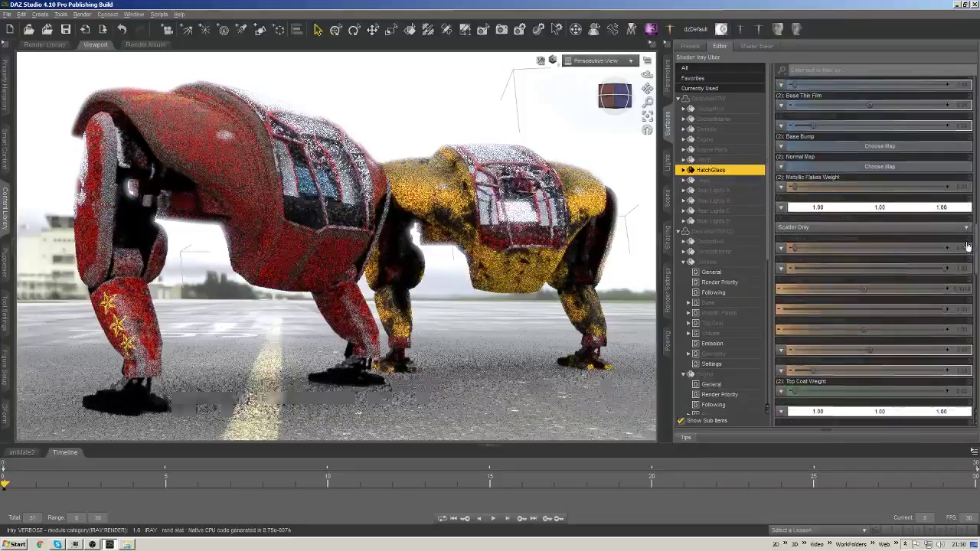
pyautogui.moveTo(814, 227)
pyautogui.mouseDown()
pyautogui.moveTo(800, 229)
pyautogui.moveTo(929, 229)
pyautogui.mouseUp()
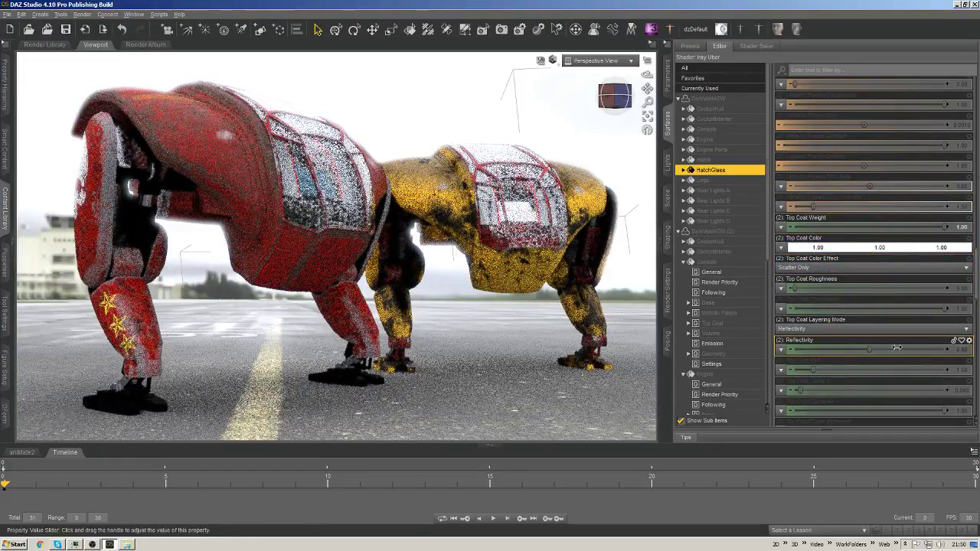
pyautogui.moveTo(896, 348); pyautogui.dragTo(942, 349)
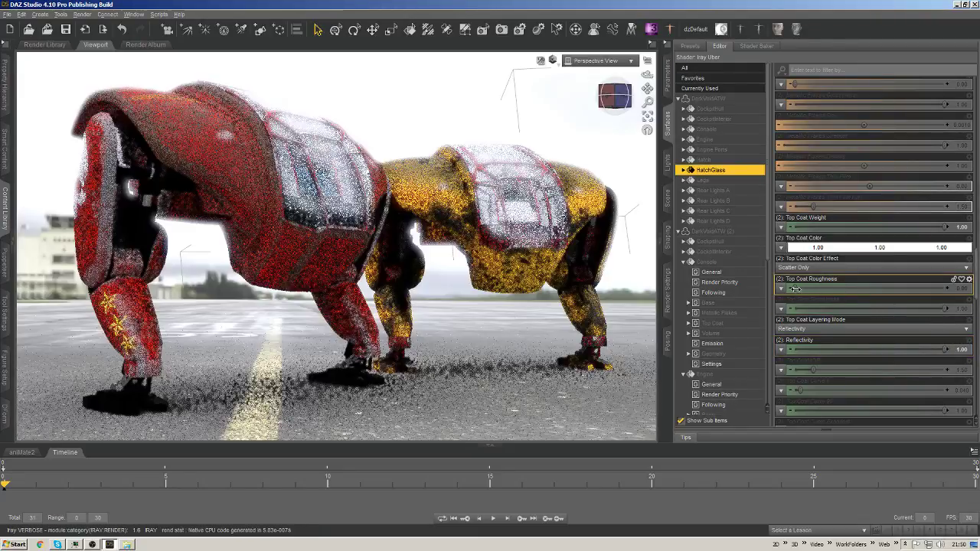
pyautogui.moveTo(804, 293); pyautogui.dragTo(879, 293)
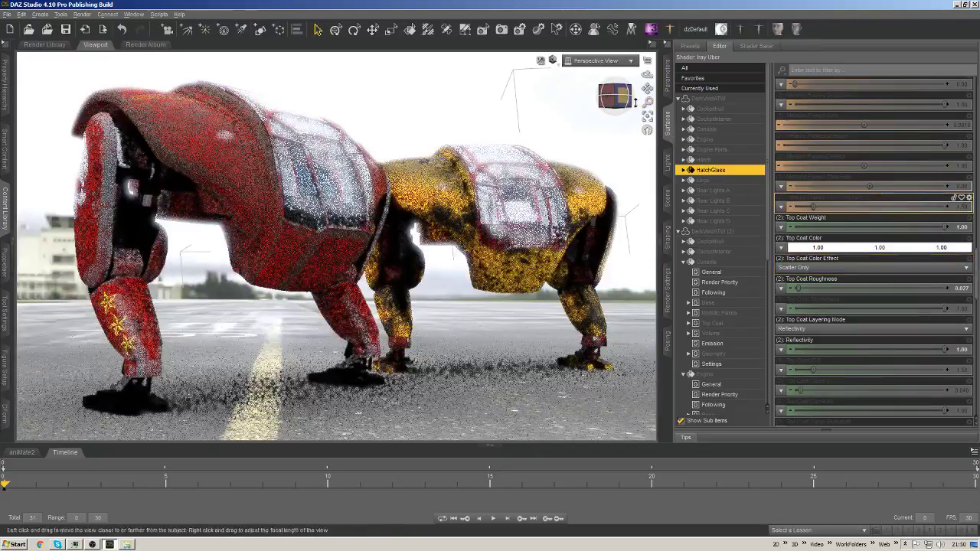
# Reduce the Refraction Weight of both HatchGlass surfaces to 0.49.
pyautogui.moveTo(619, 101); pyautogui.dragTo(647, 89)
pyautogui.click(647, 89)
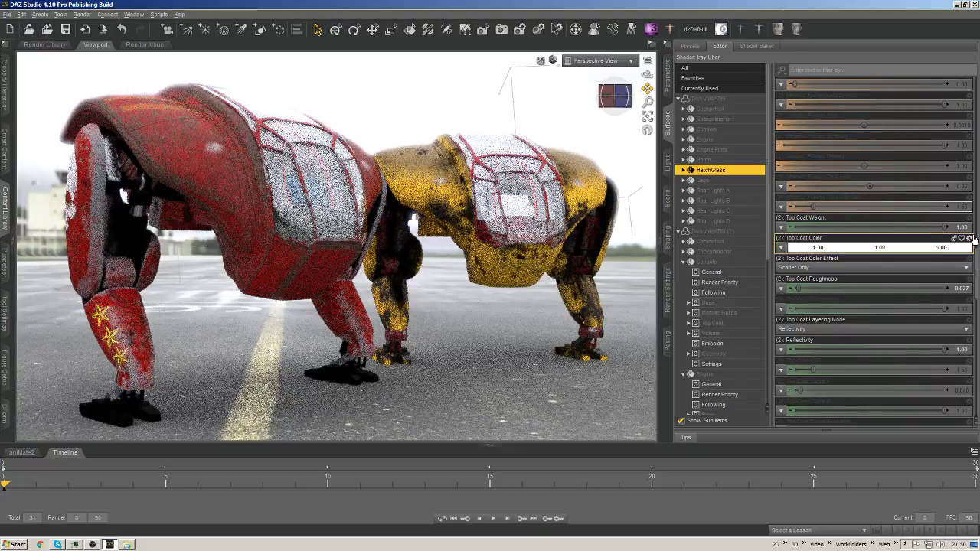
pyautogui.scroll(10, 971, 239)
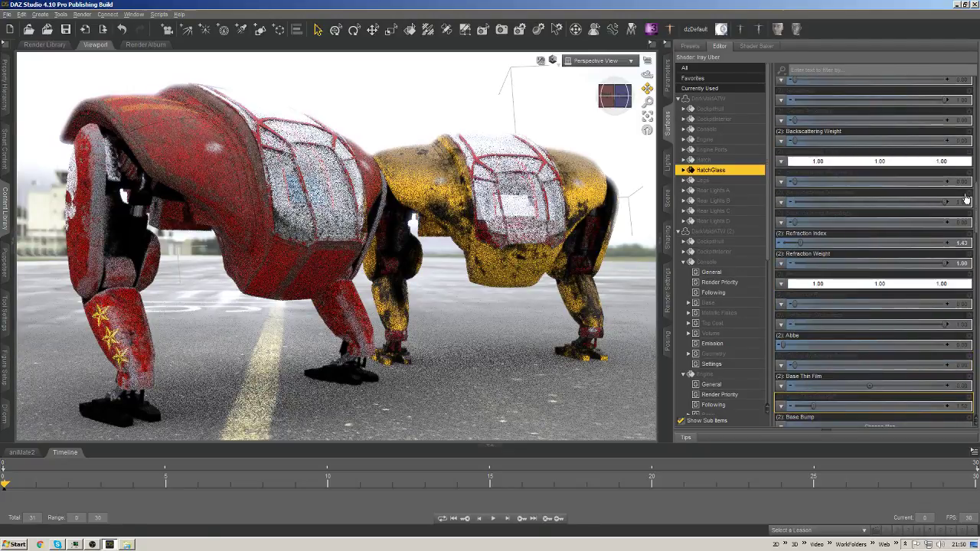
pyautogui.scroll(1, 966, 199)
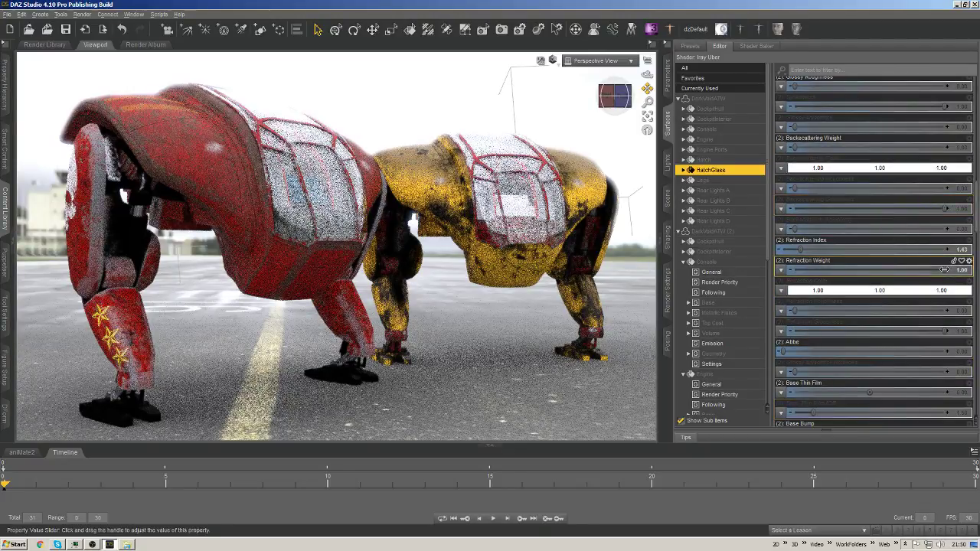
pyautogui.moveTo(943, 270); pyautogui.dragTo(874, 272)
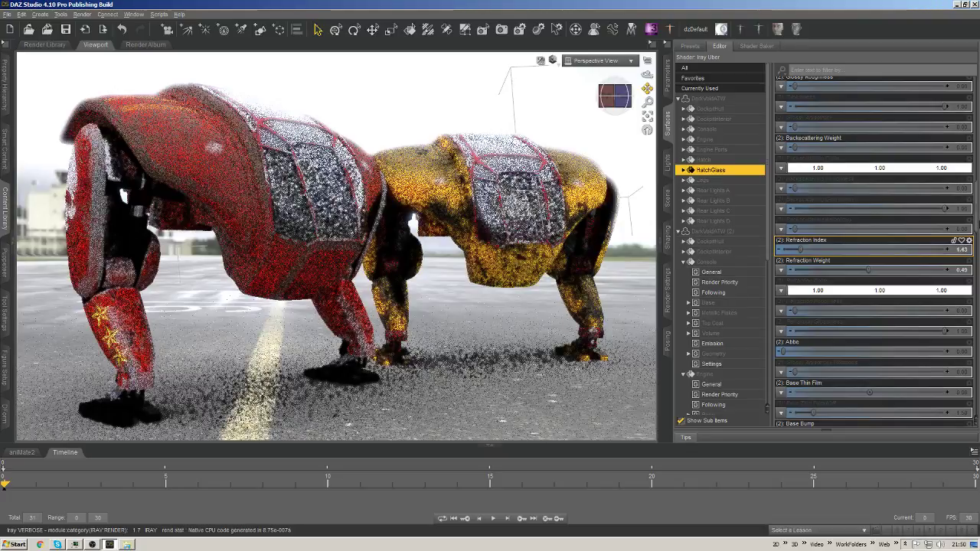
# Set the Cutout Opacity of both HatchGlass surfaces to 0.35.
pyautogui.moveTo(971, 228); pyautogui.dragTo(963, 375)
pyautogui.scroll(-5, 963, 376)
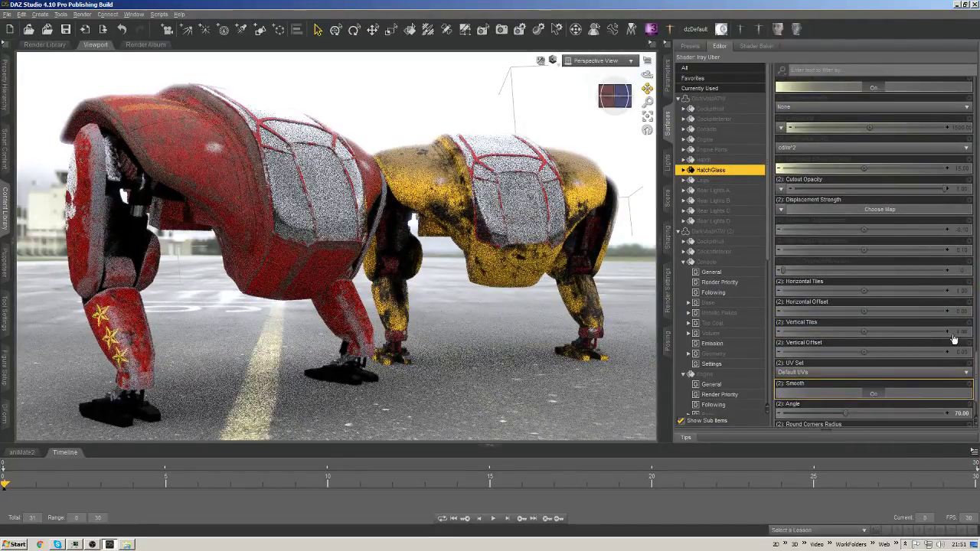
pyautogui.click(932, 189)
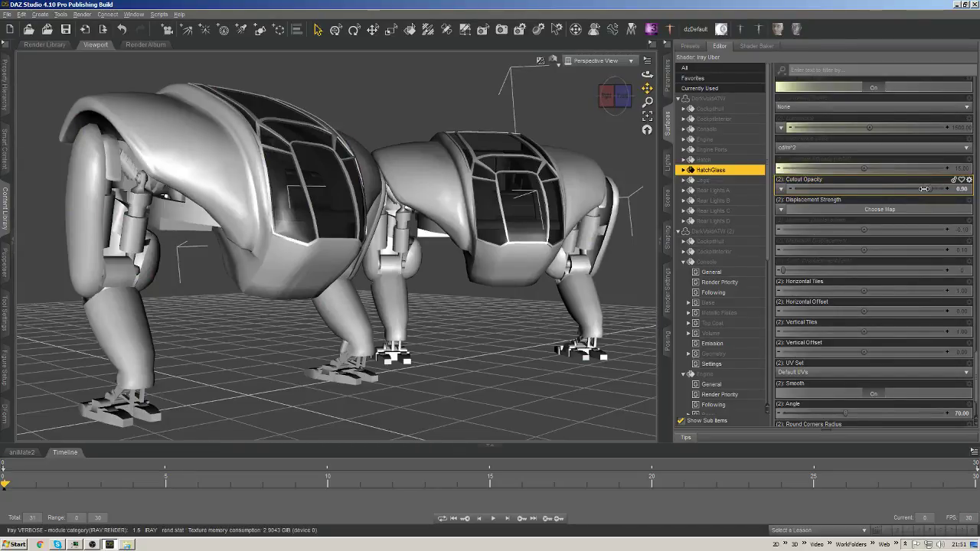
pyautogui.moveTo(932, 188); pyautogui.dragTo(847, 189)
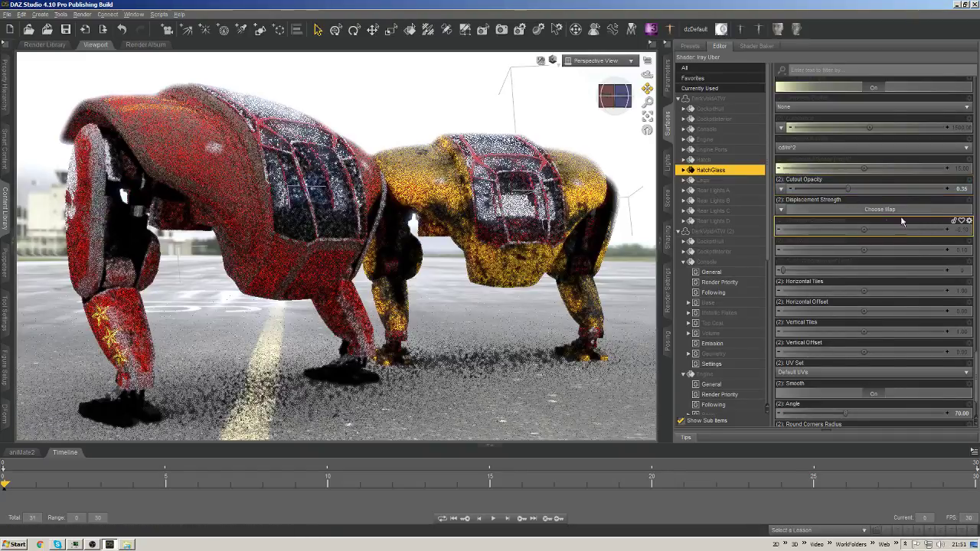